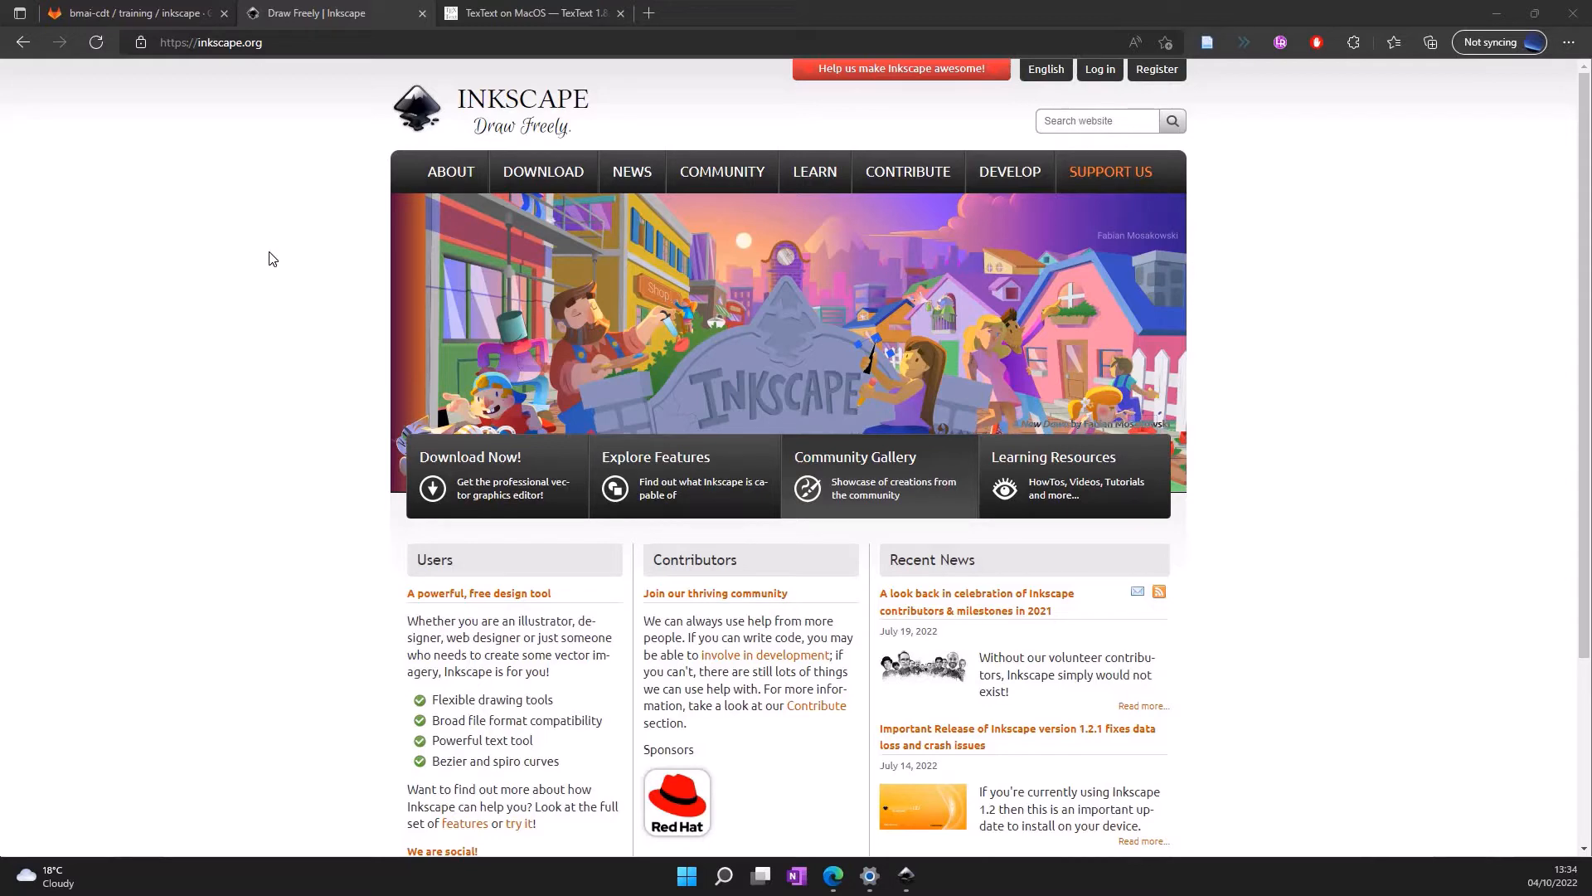
- Switch from the Inkscape website to the inkscape training project page on GitLab
scroll(270, 252, "up", 3)
scroll(270, 252, "up", 1)
scroll(269, 252, "right", 3)
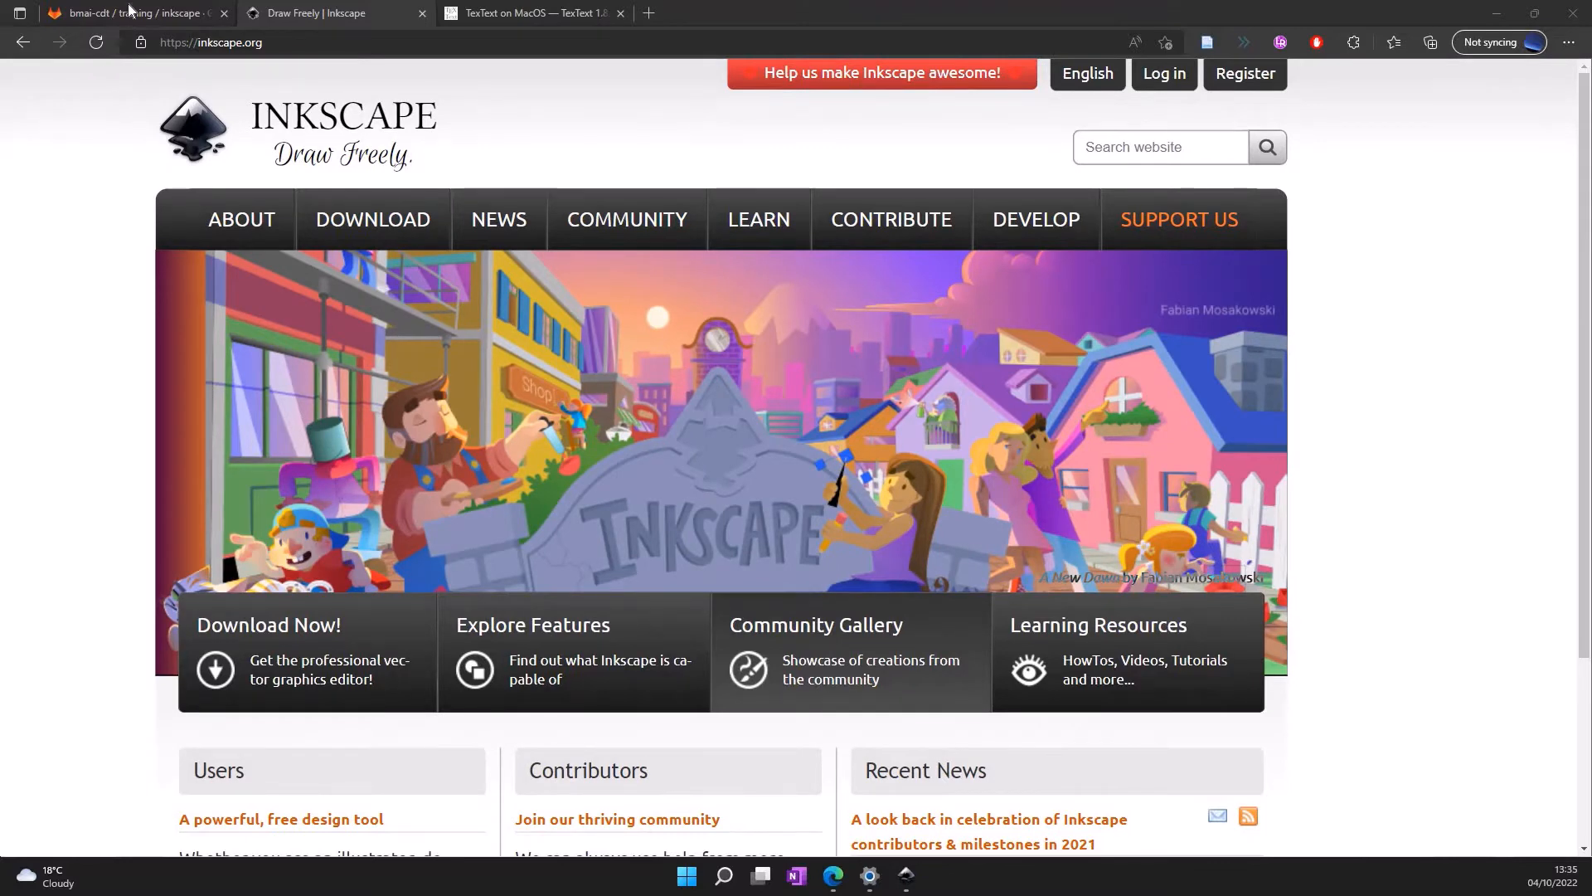
left_click(129, 13)
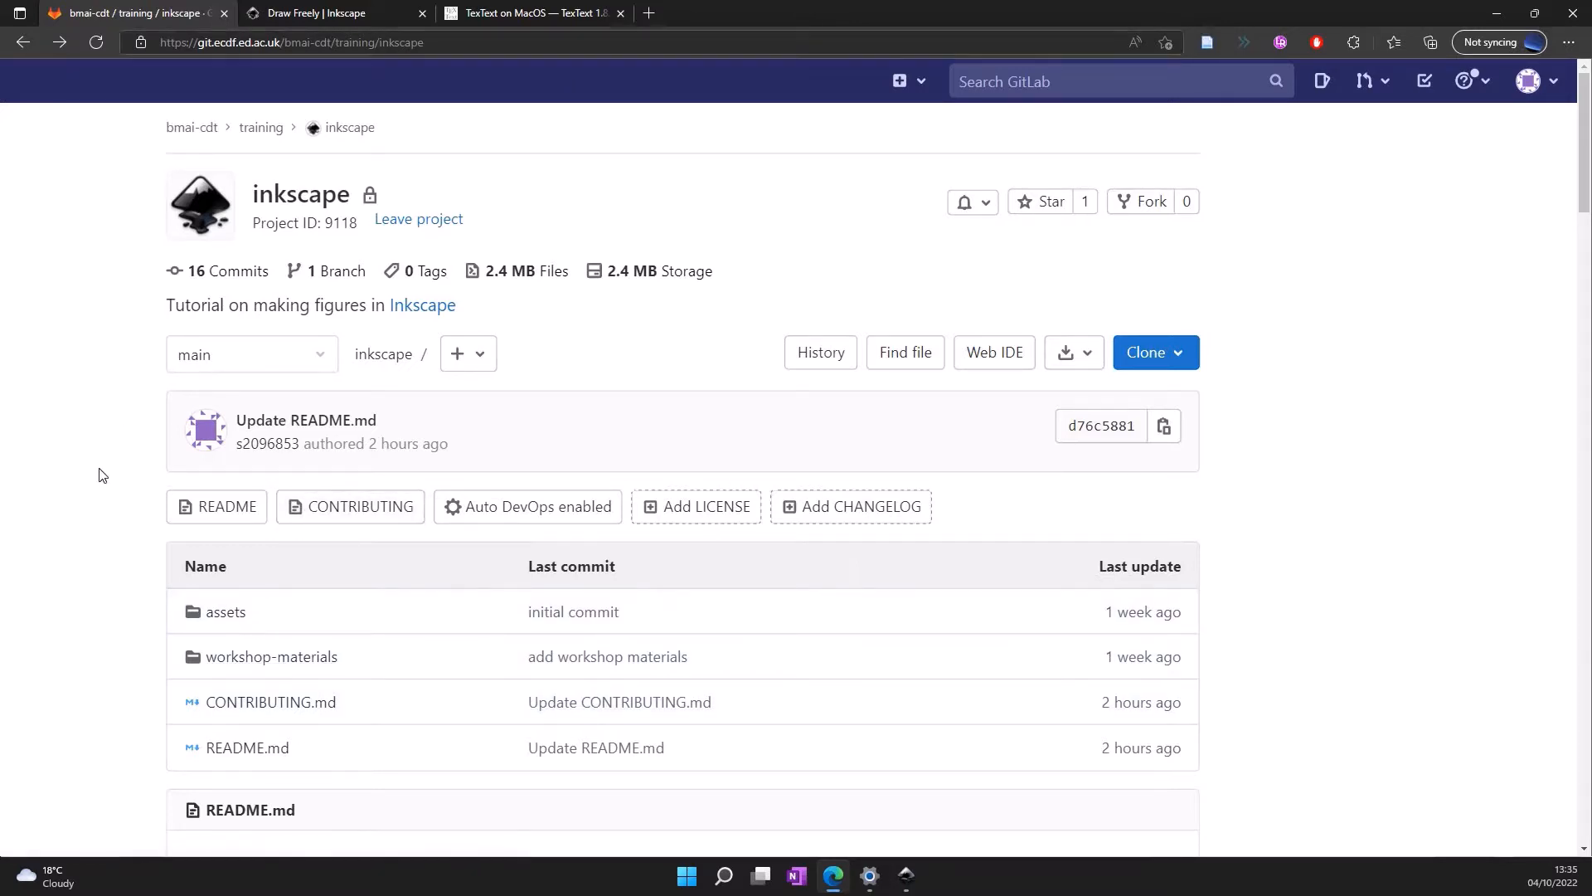
scroll(98, 478, "down", 1)
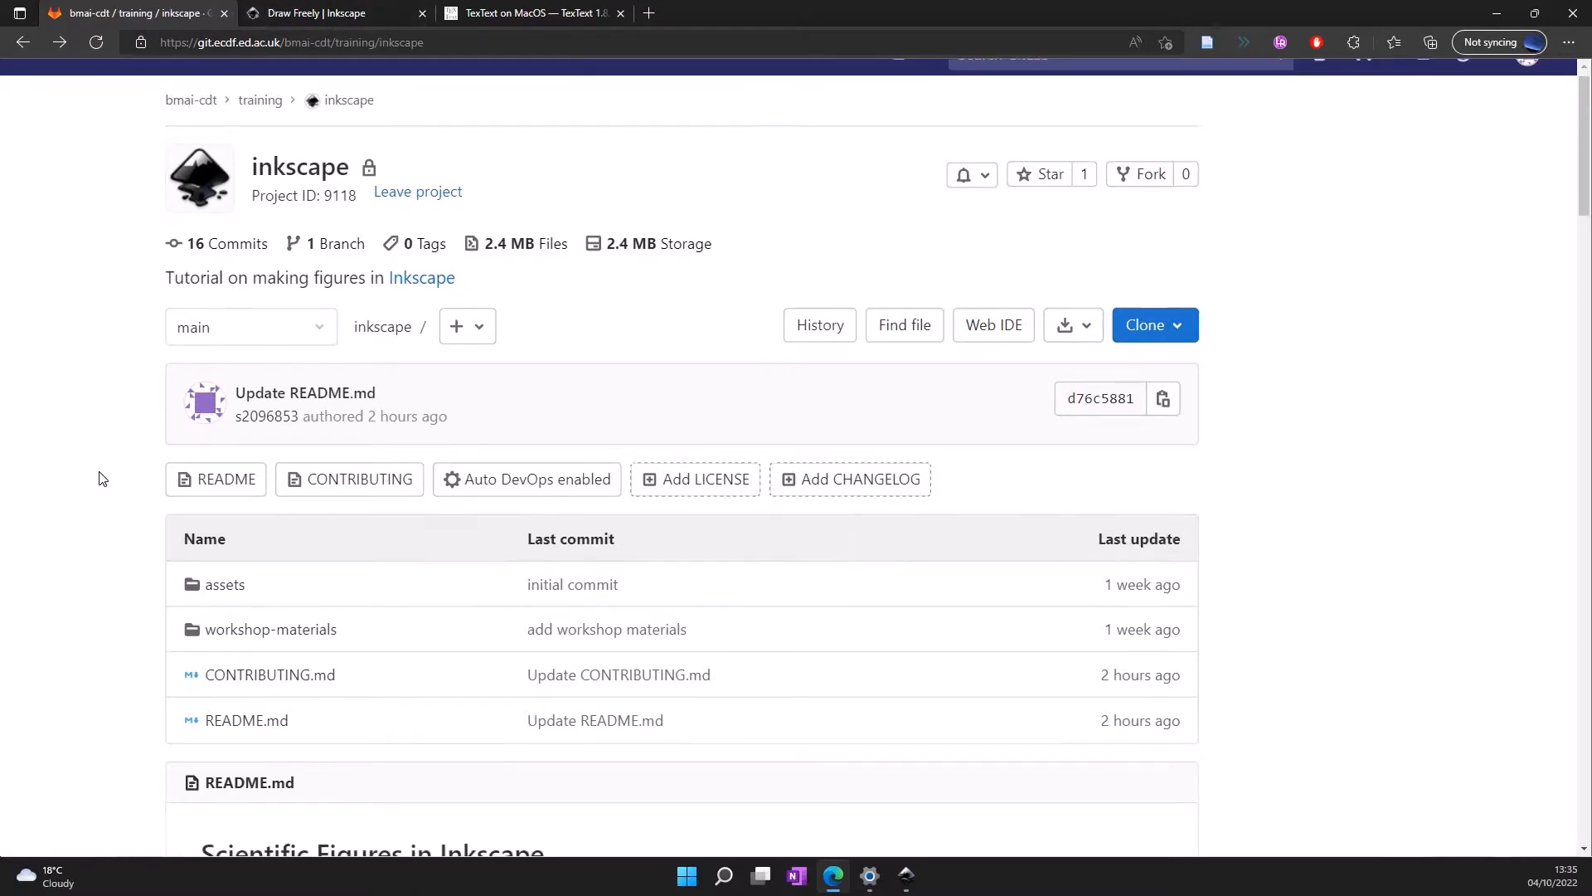
scroll(98, 478, "up", 1)
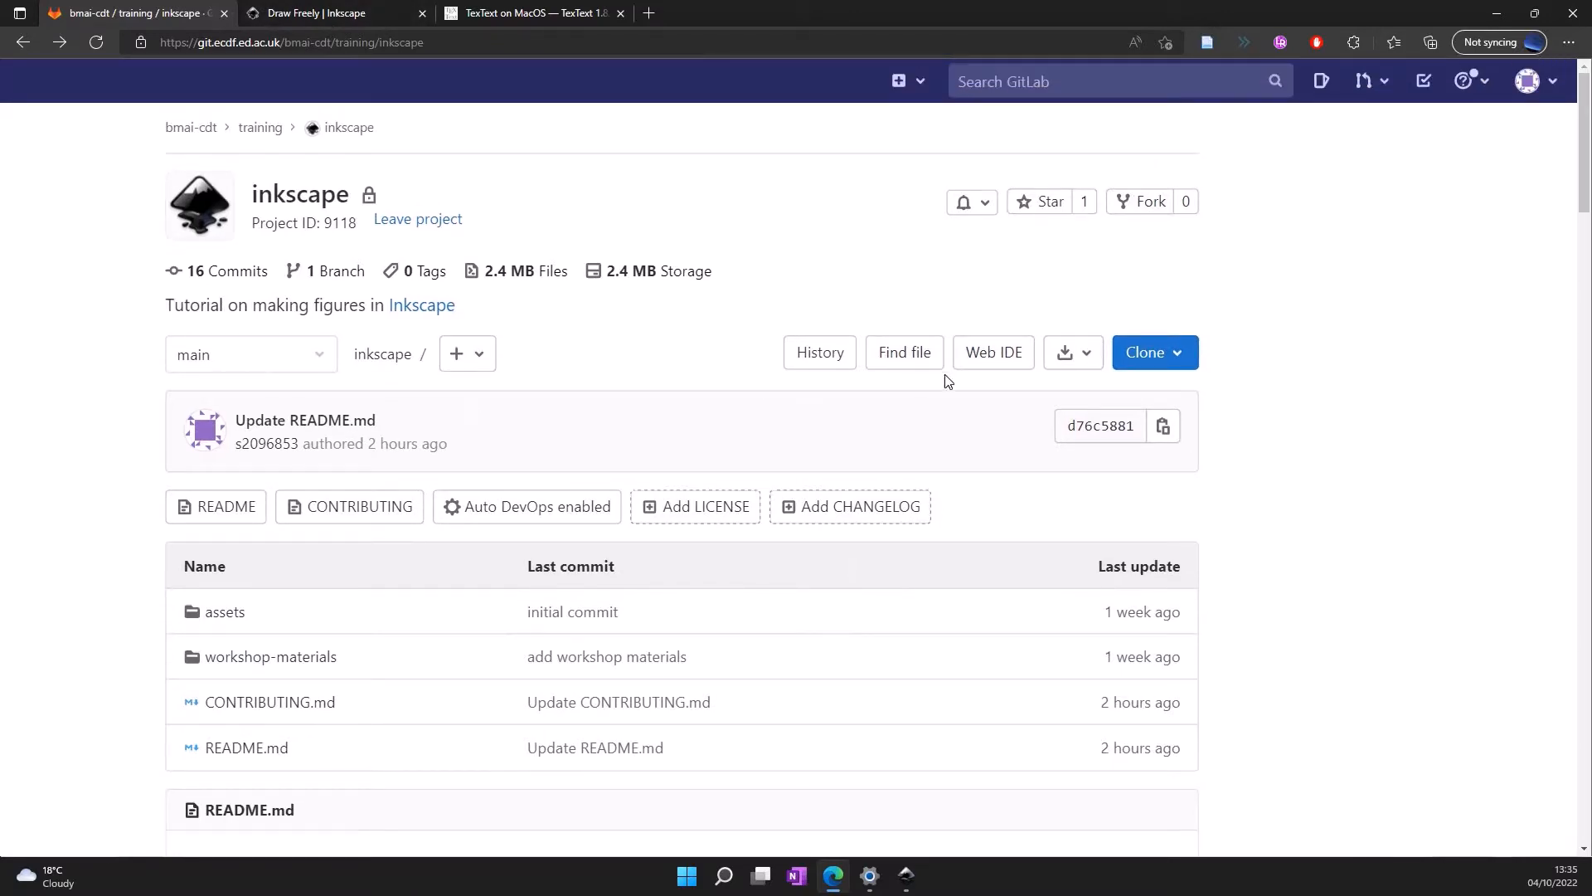
- Show the source code download formats available for the inkscape repository, and dismiss the list
left_click(1080, 354)
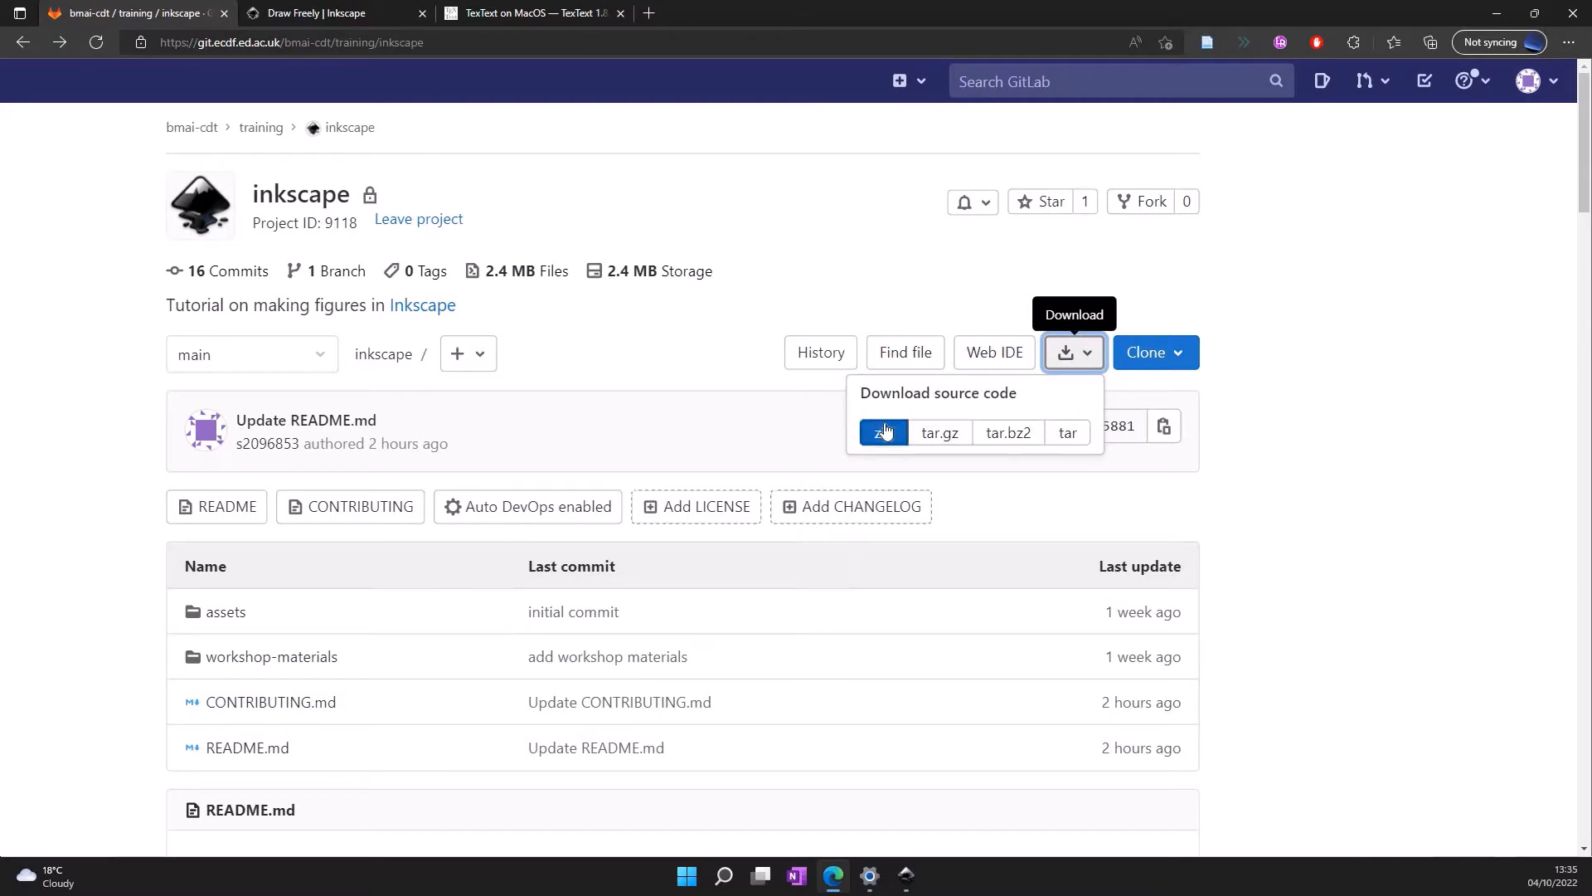
left_click(945, 436)
left_click(1314, 562)
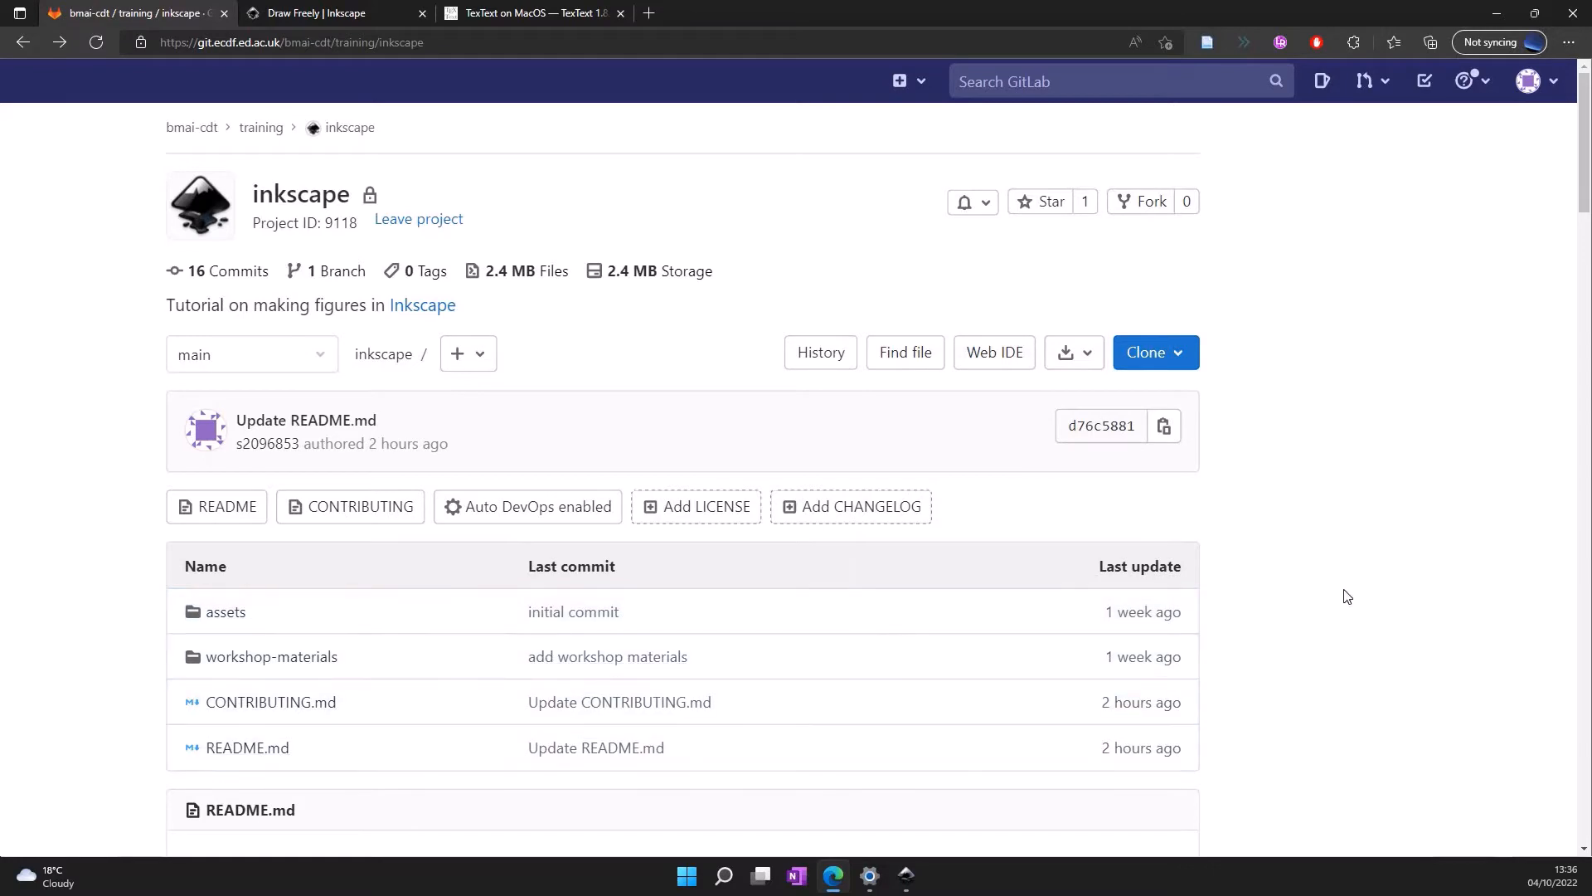
- Read through the repository's README, covering installation, Inkscape basics, cropping, image vectorizing and working with LaTeX
scroll(1346, 596, "down", 3)
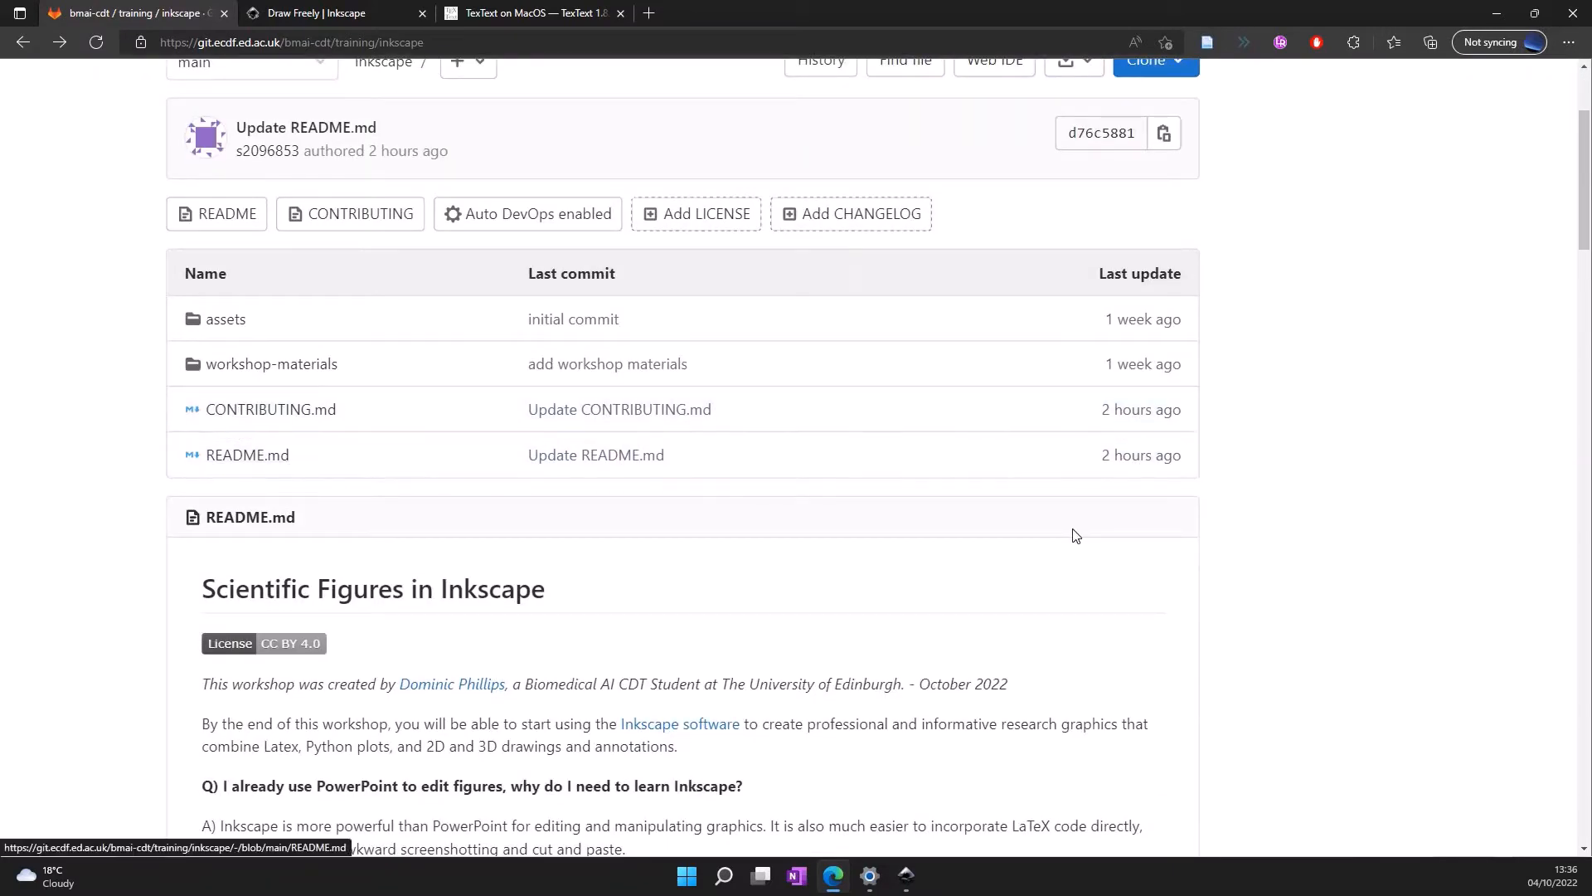
scroll(1073, 530, "down", 3)
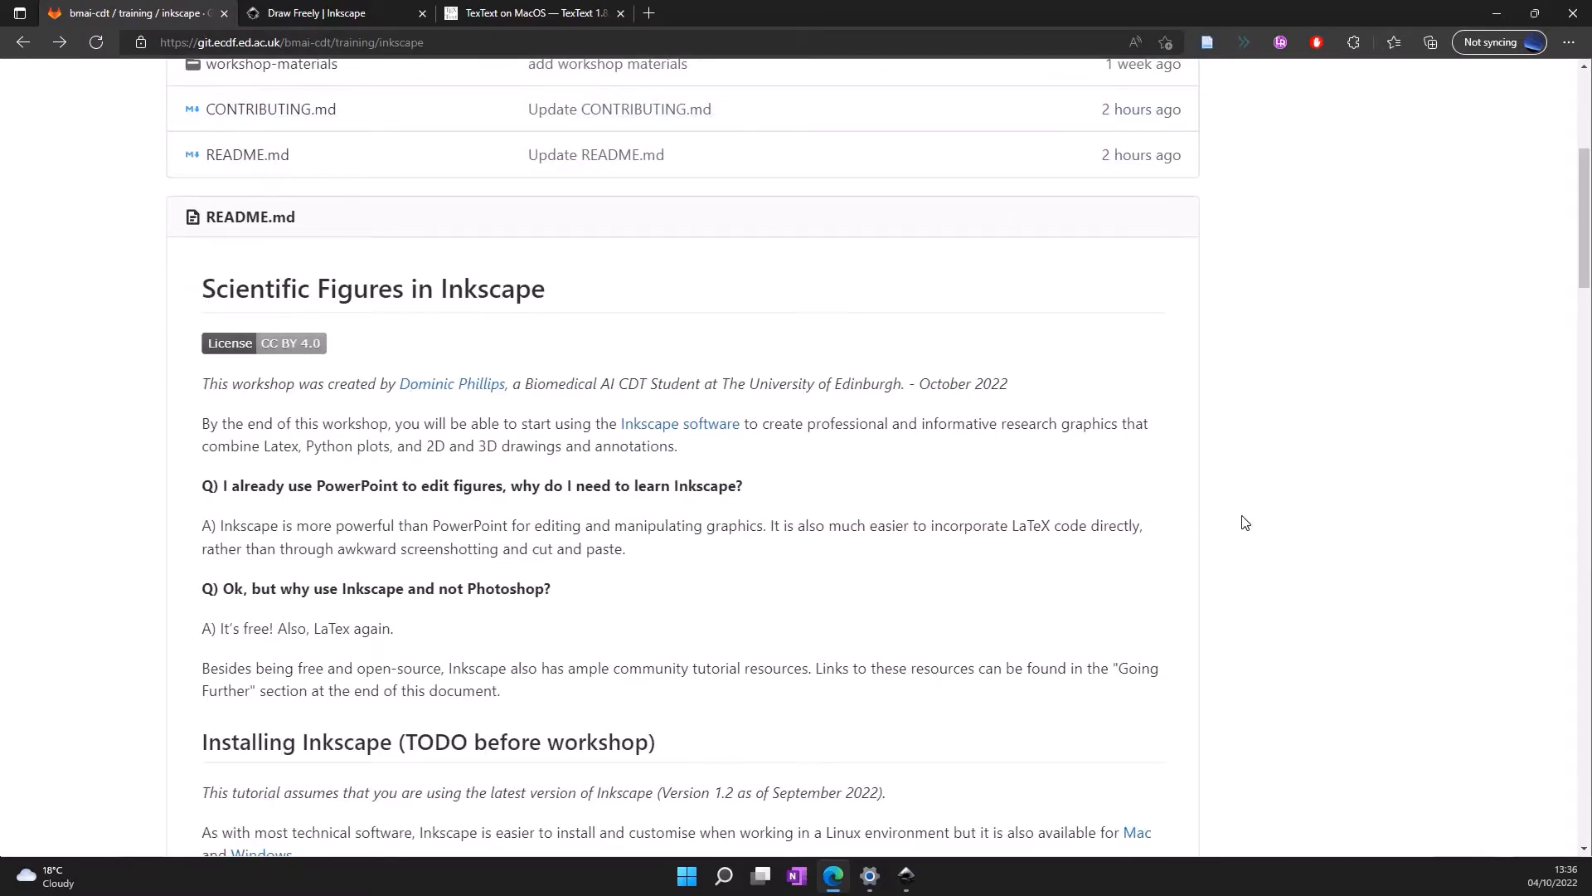
scroll(1245, 522, "down", 4)
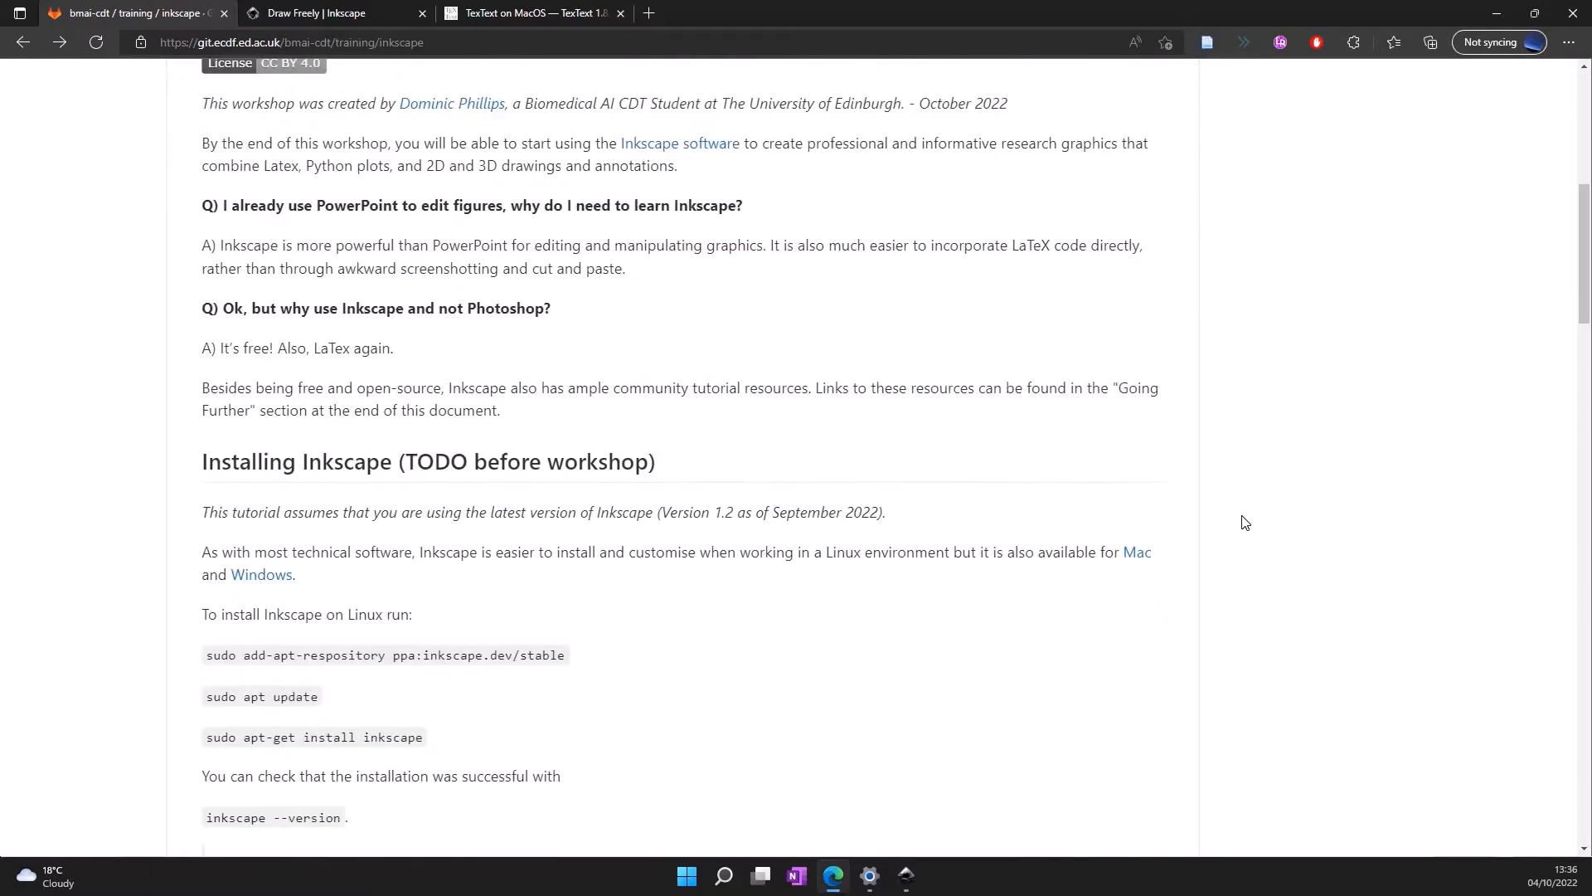
scroll(1244, 522, "down", 3)
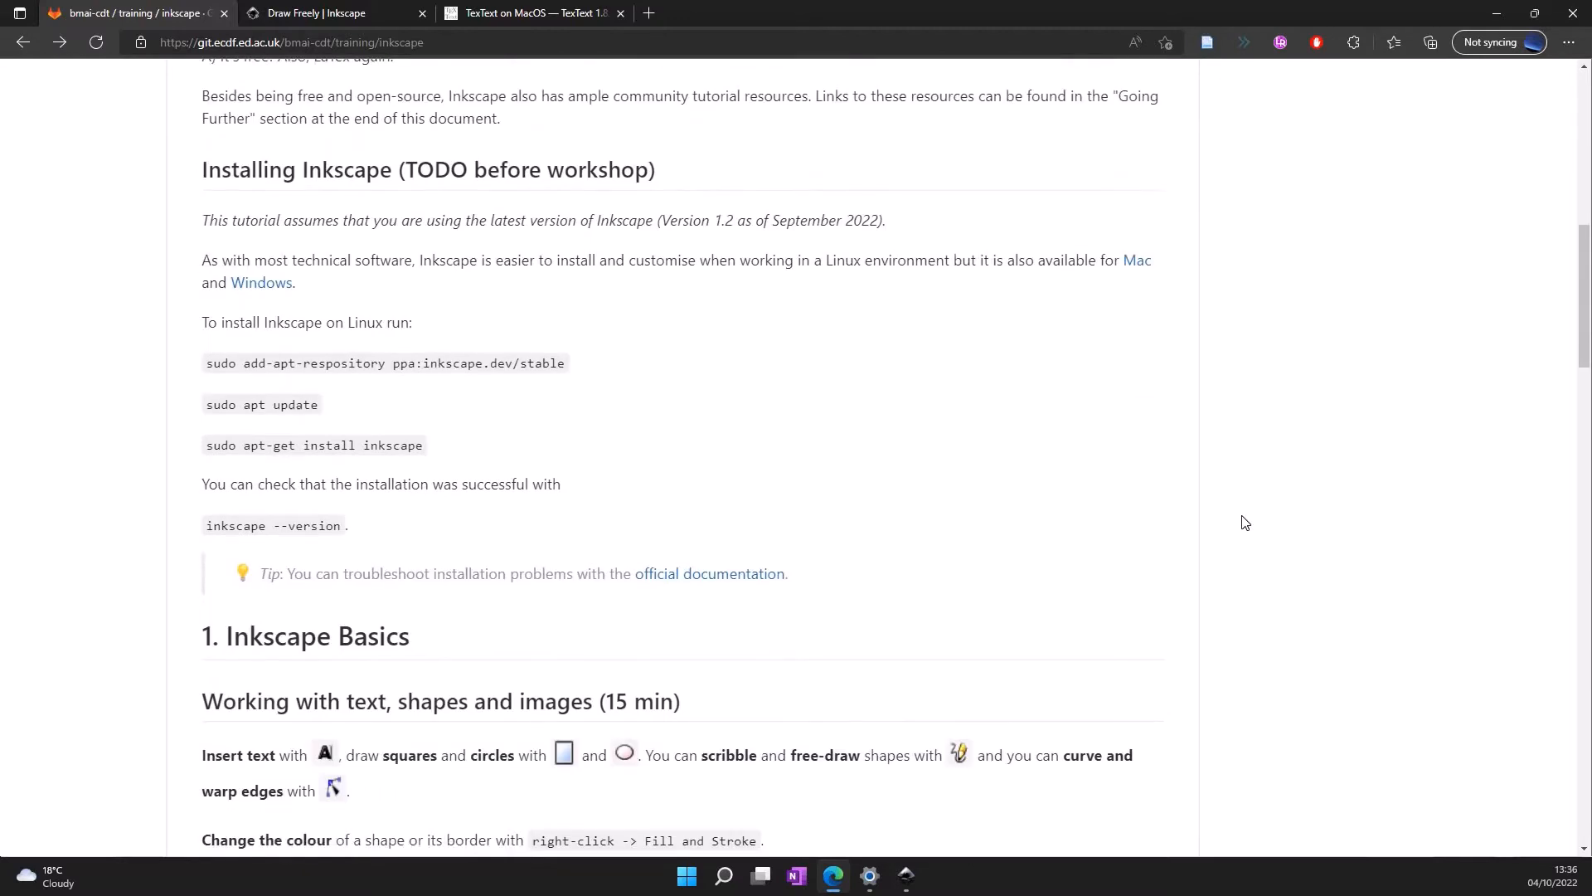
scroll(1244, 523, "down", 2)
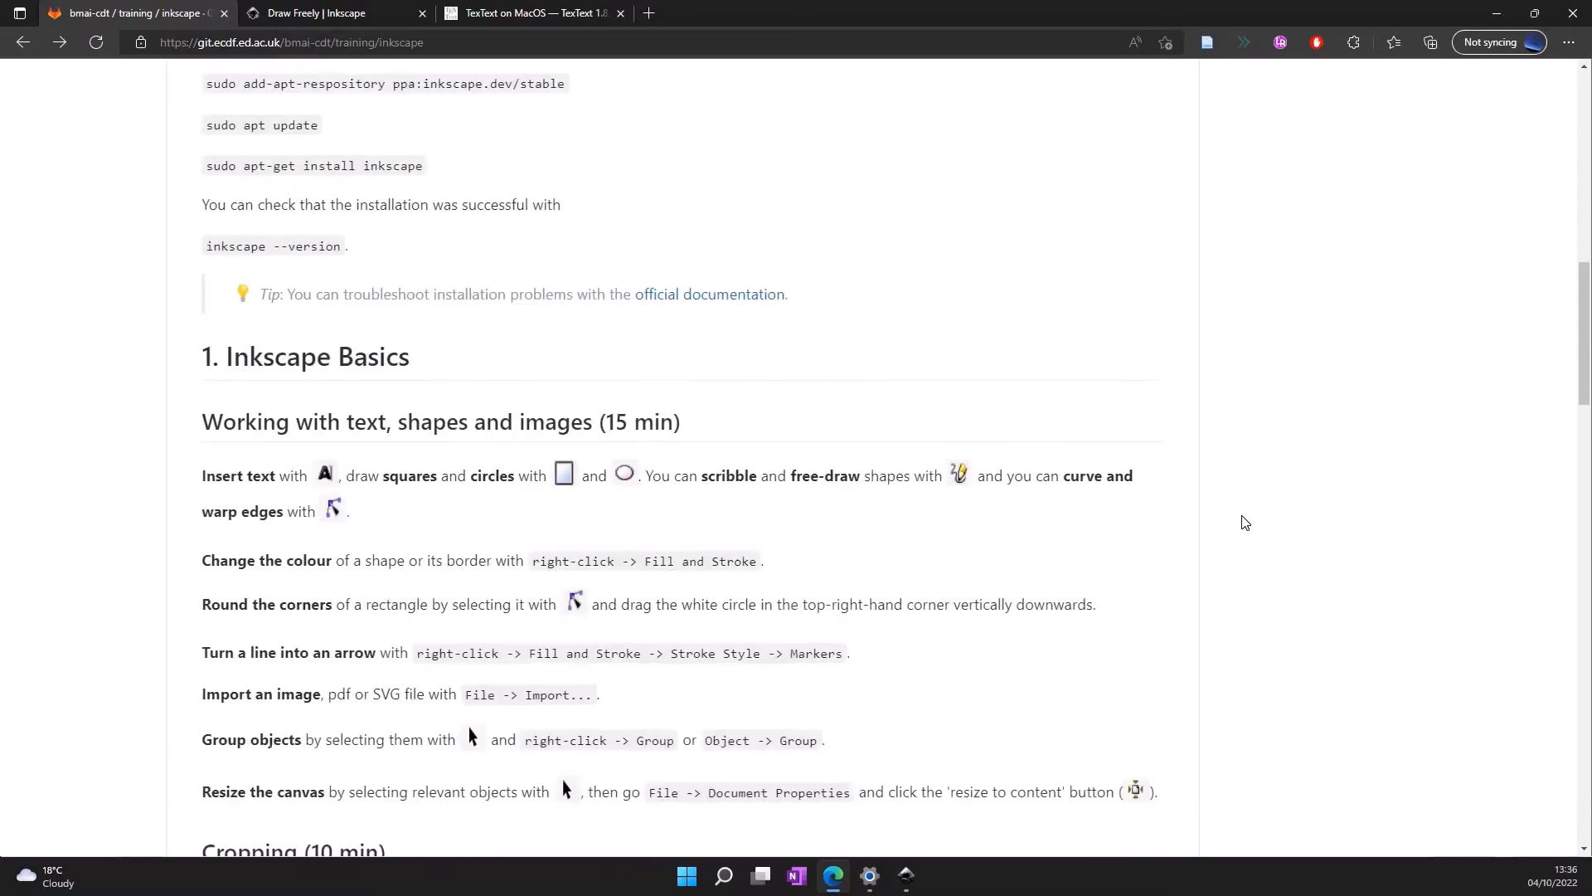
scroll(1245, 523, "down", 2)
scroll(1245, 523, "down", 1)
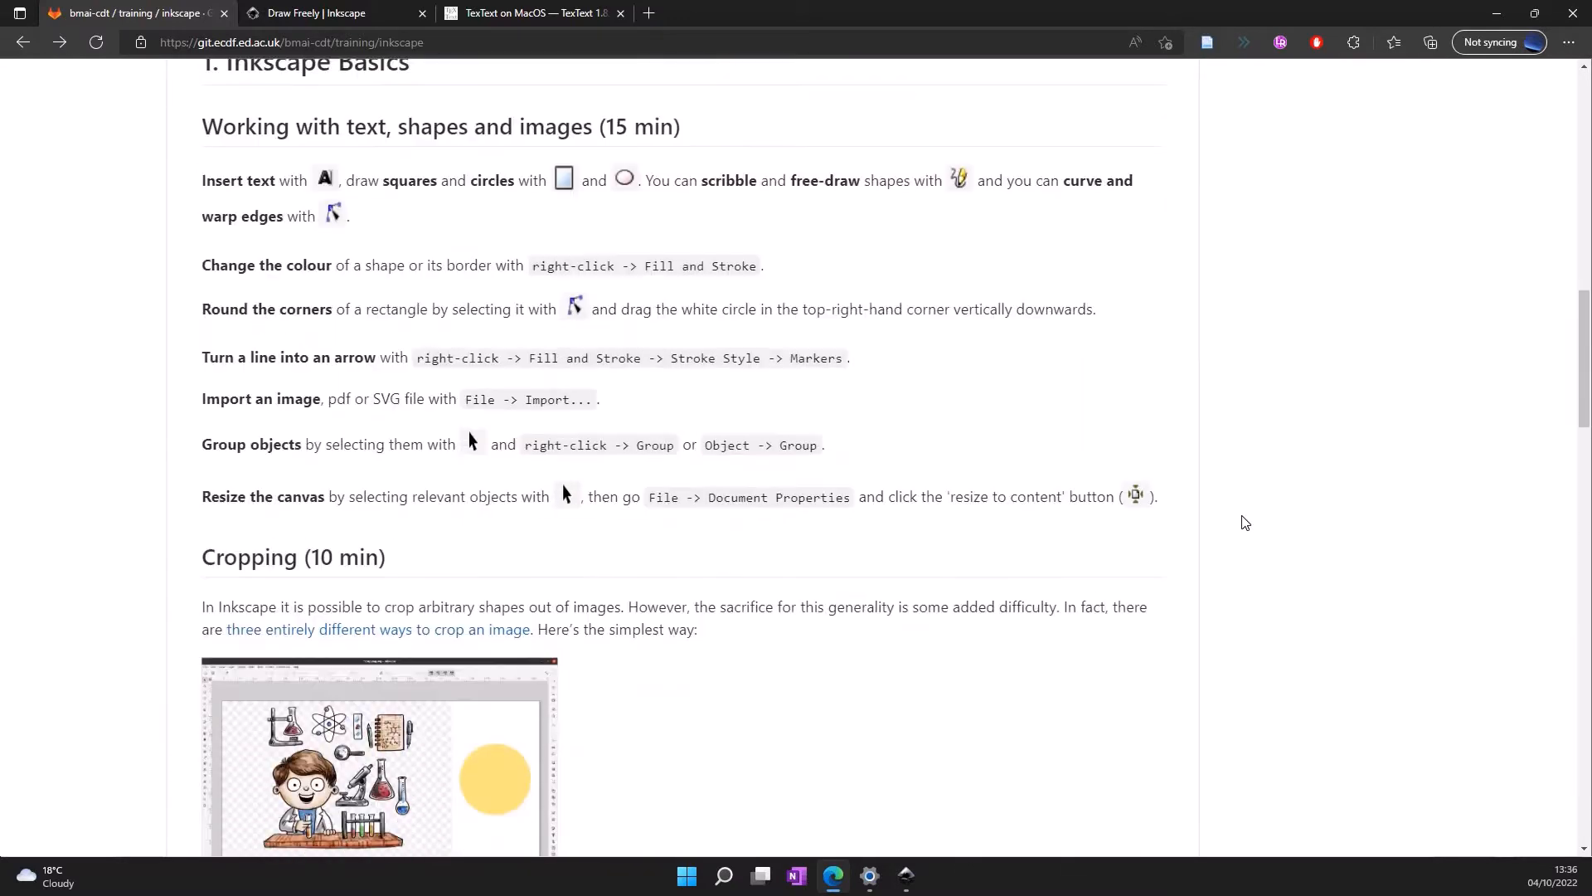
scroll(1244, 522, "down", 5)
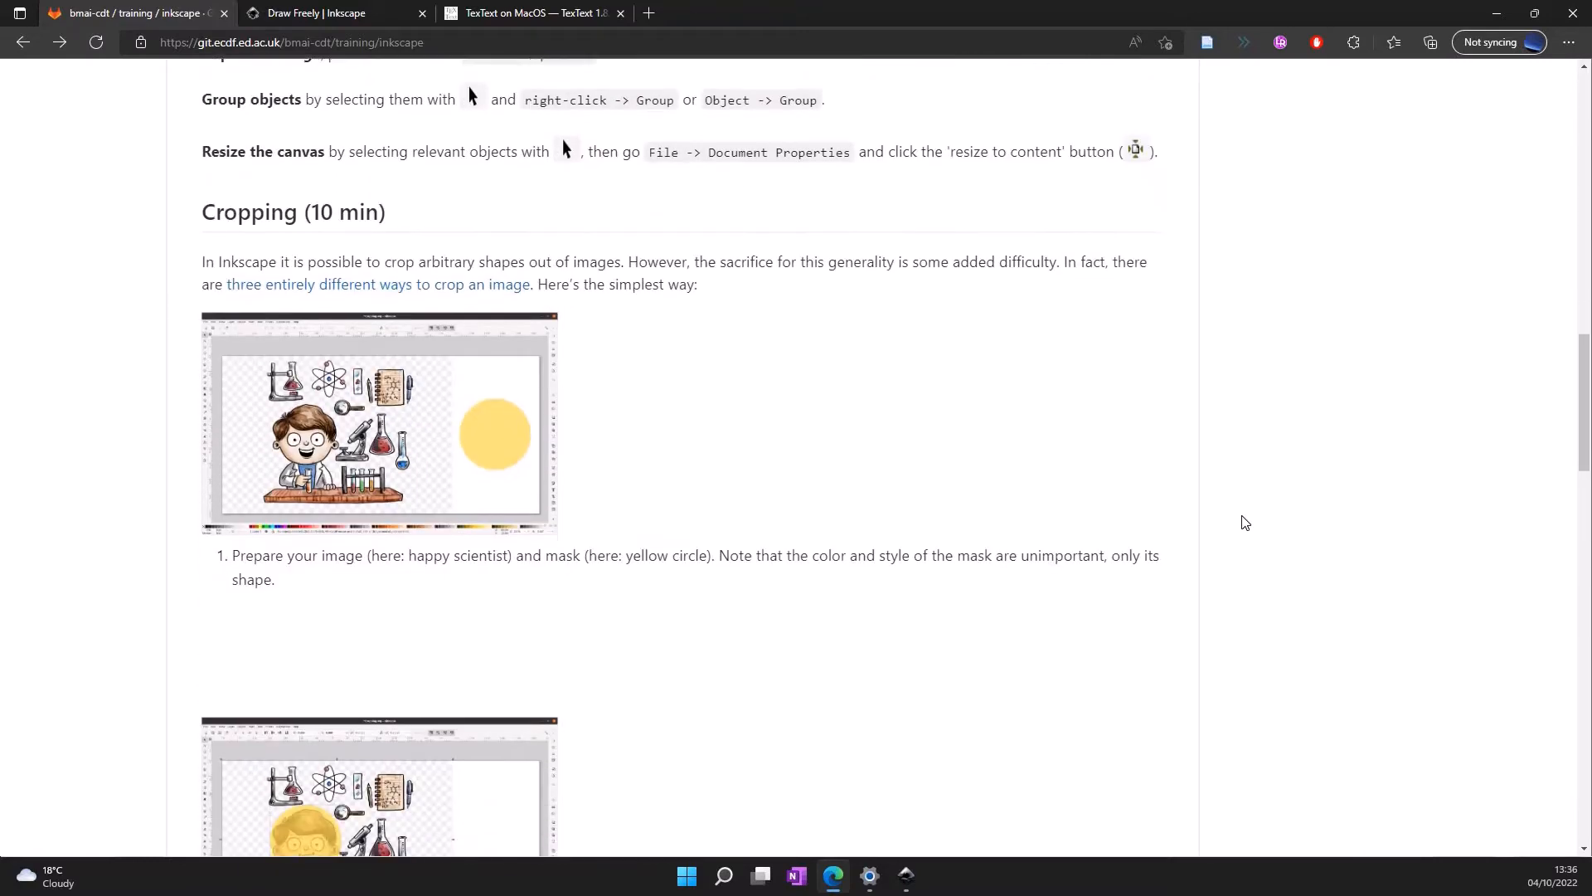
scroll(1245, 522, "down", 5)
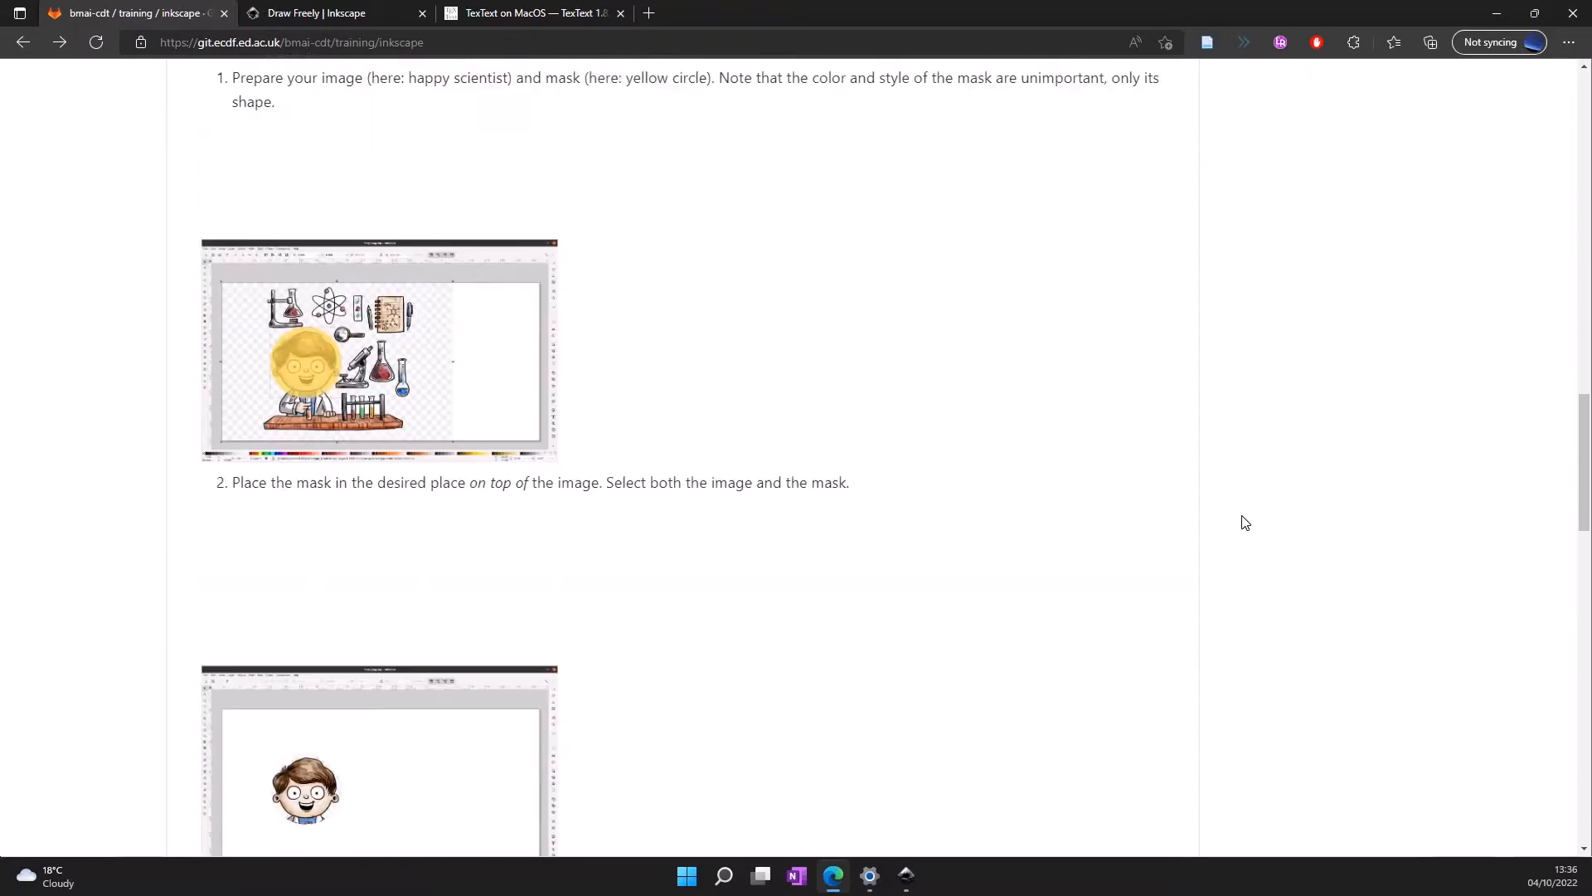
scroll(1244, 522, "down", 6)
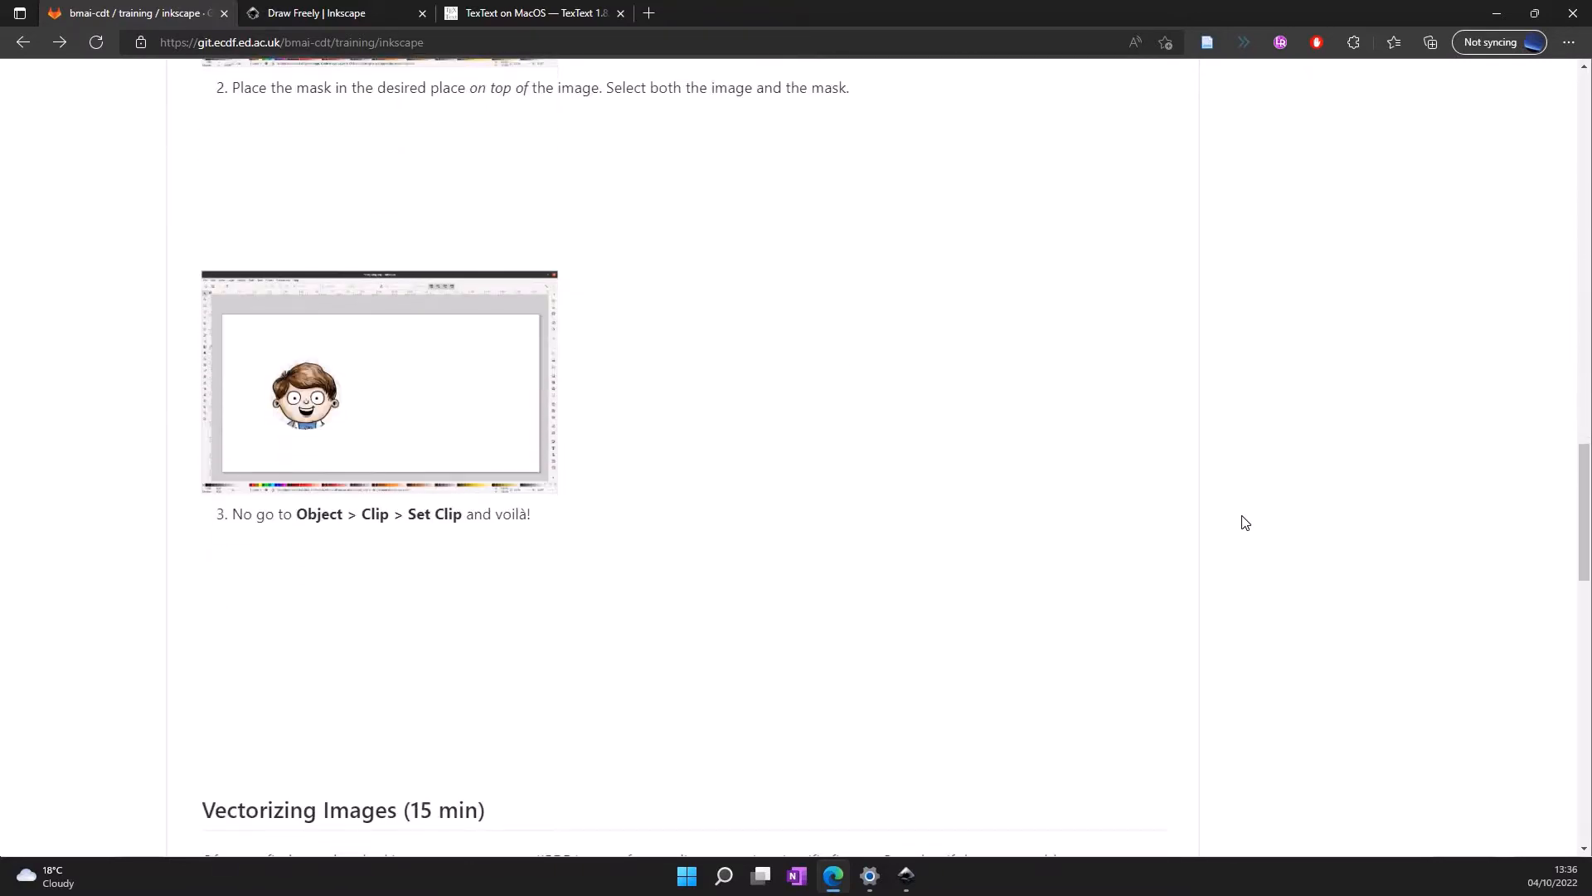
scroll(1245, 522, "down", 6)
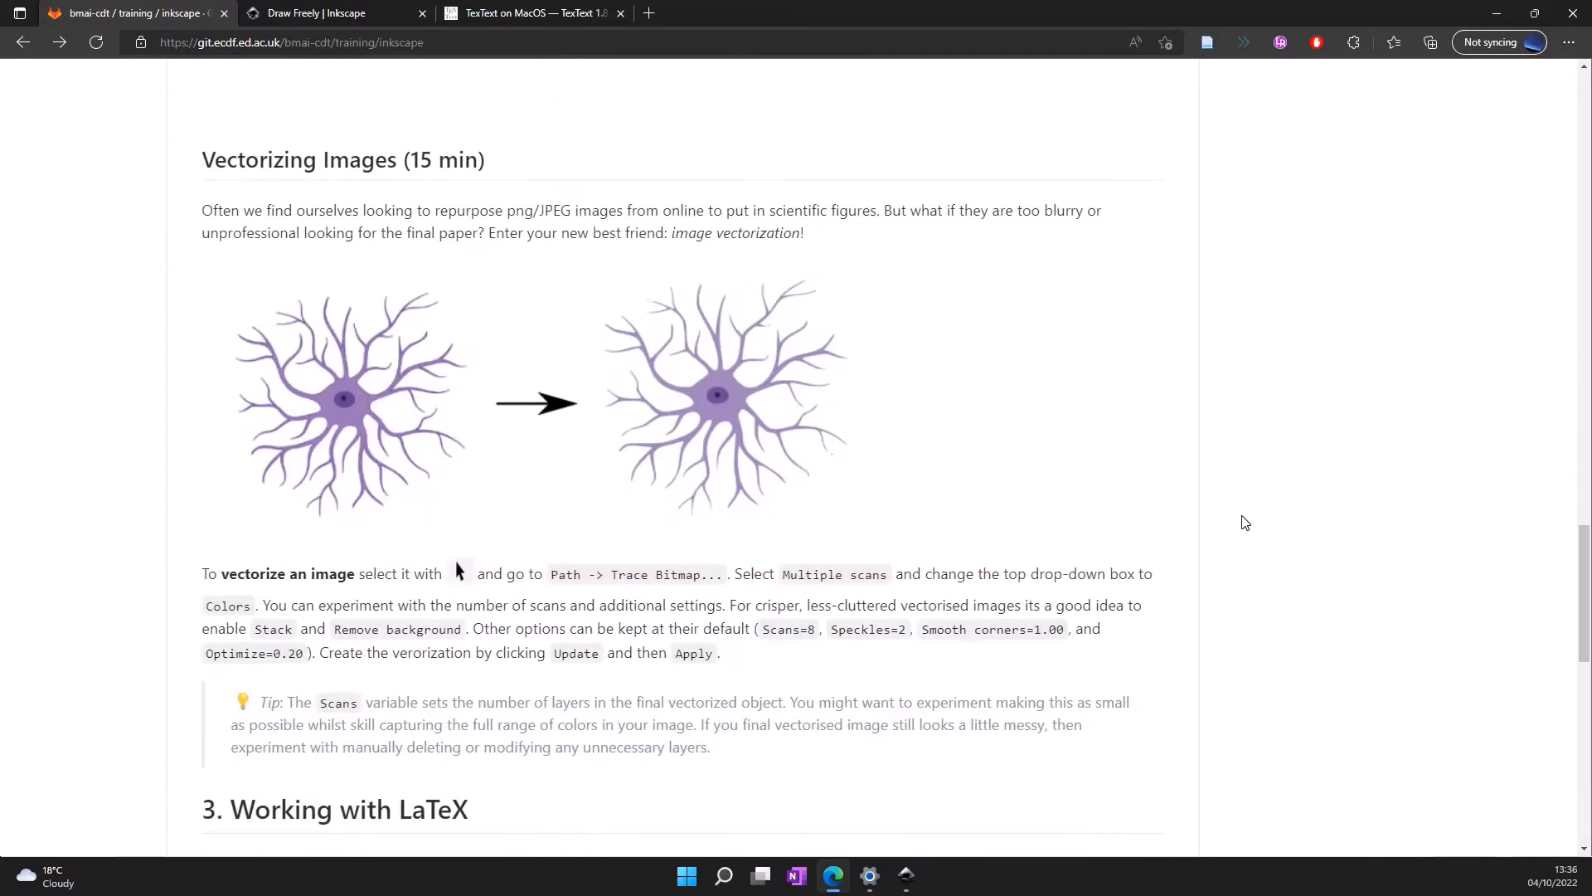
scroll(1244, 523, "down", 1)
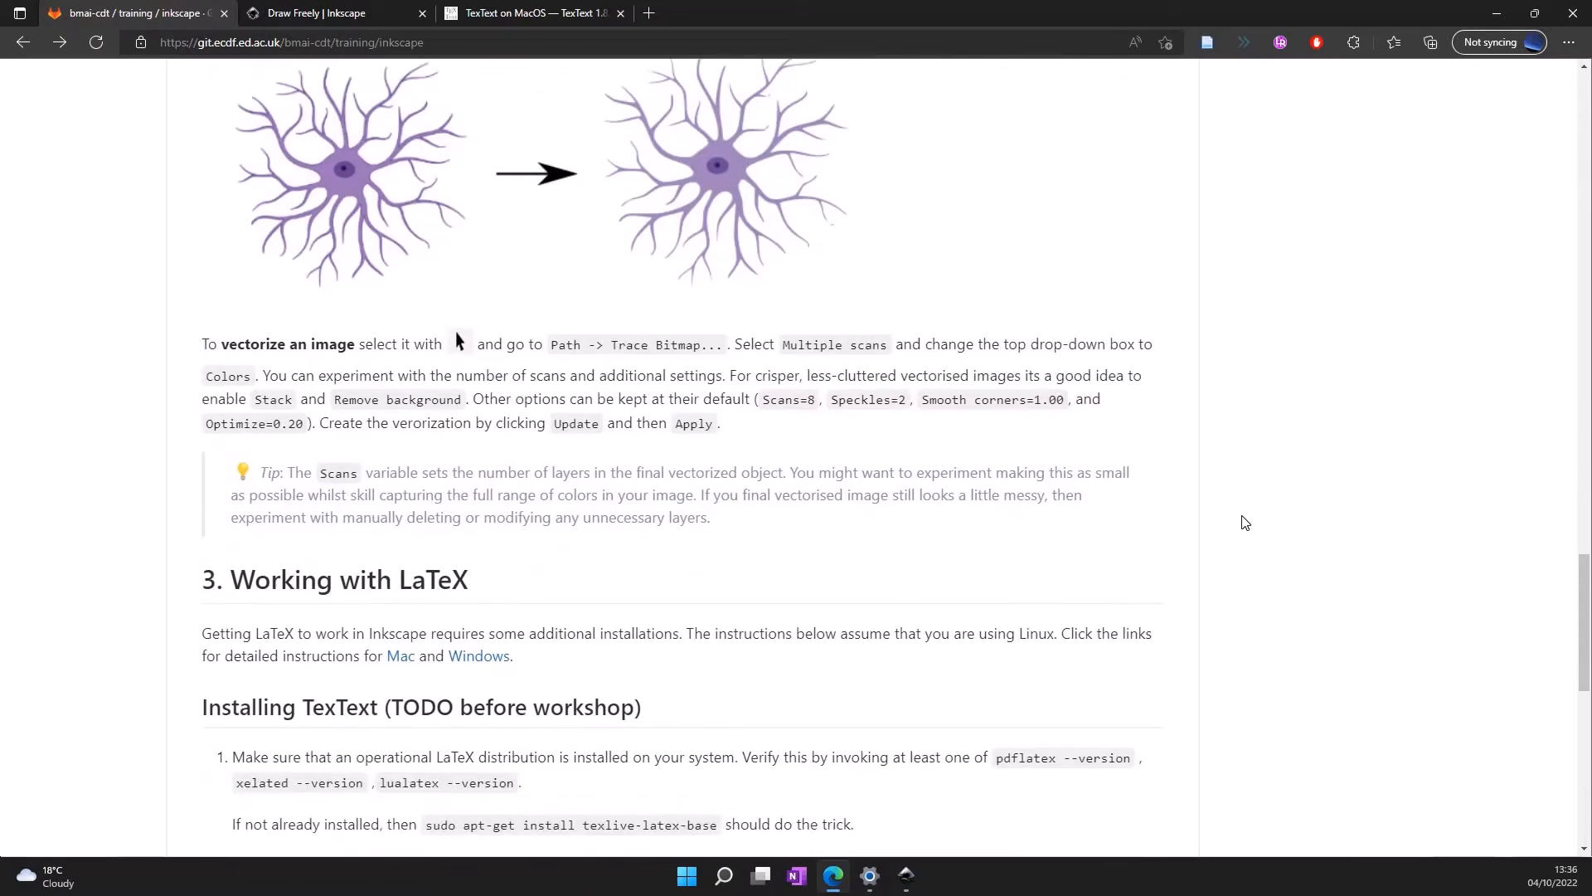
scroll(1245, 522, "down", 3)
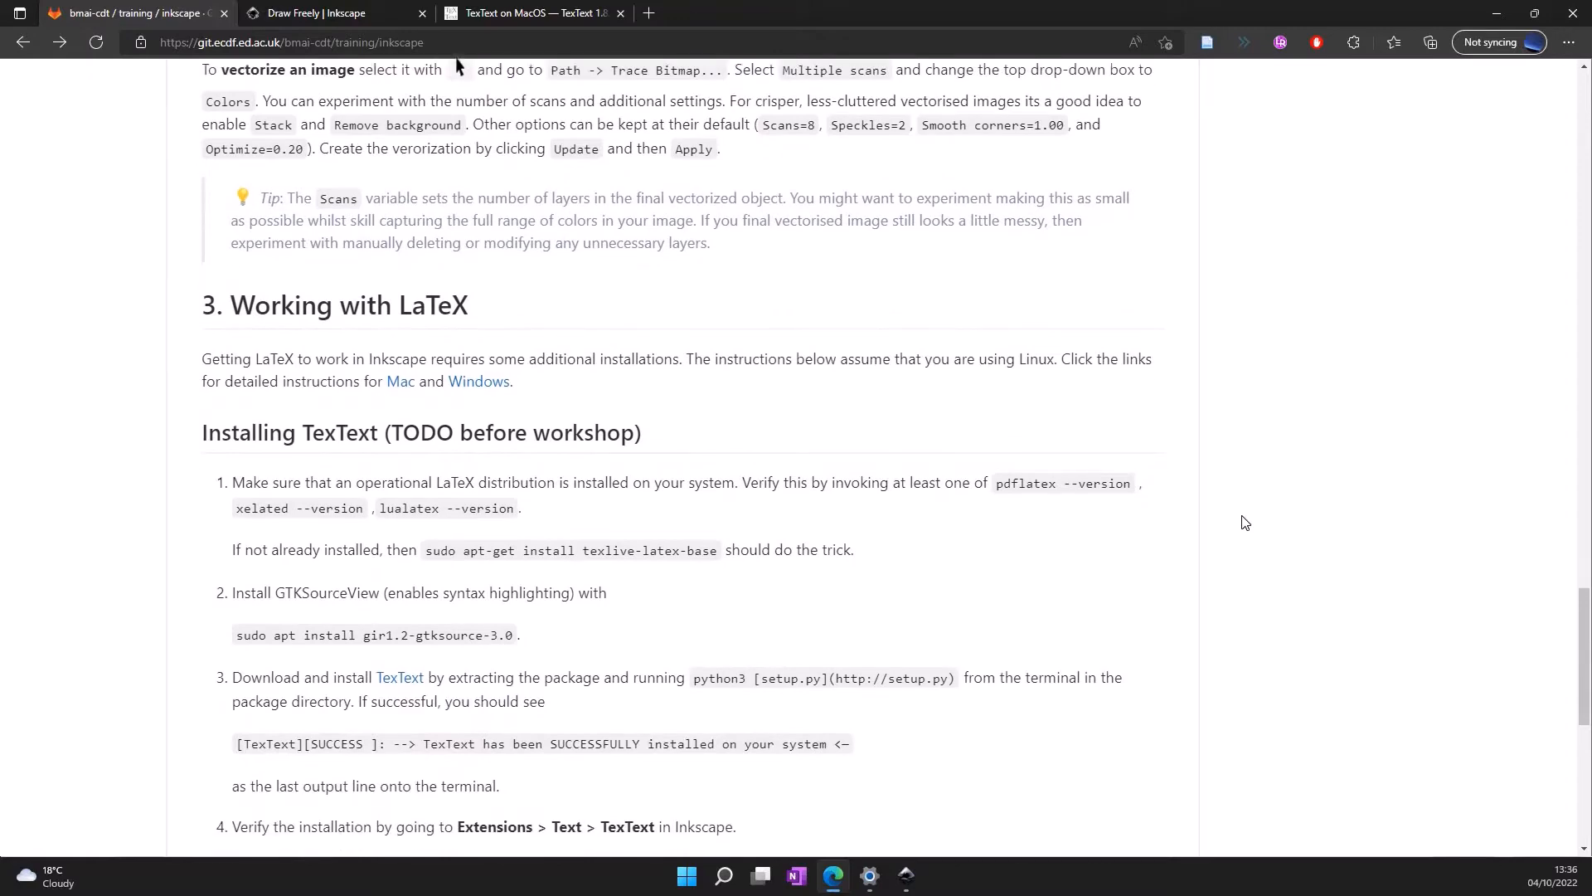
scroll(1245, 523, "down", 3)
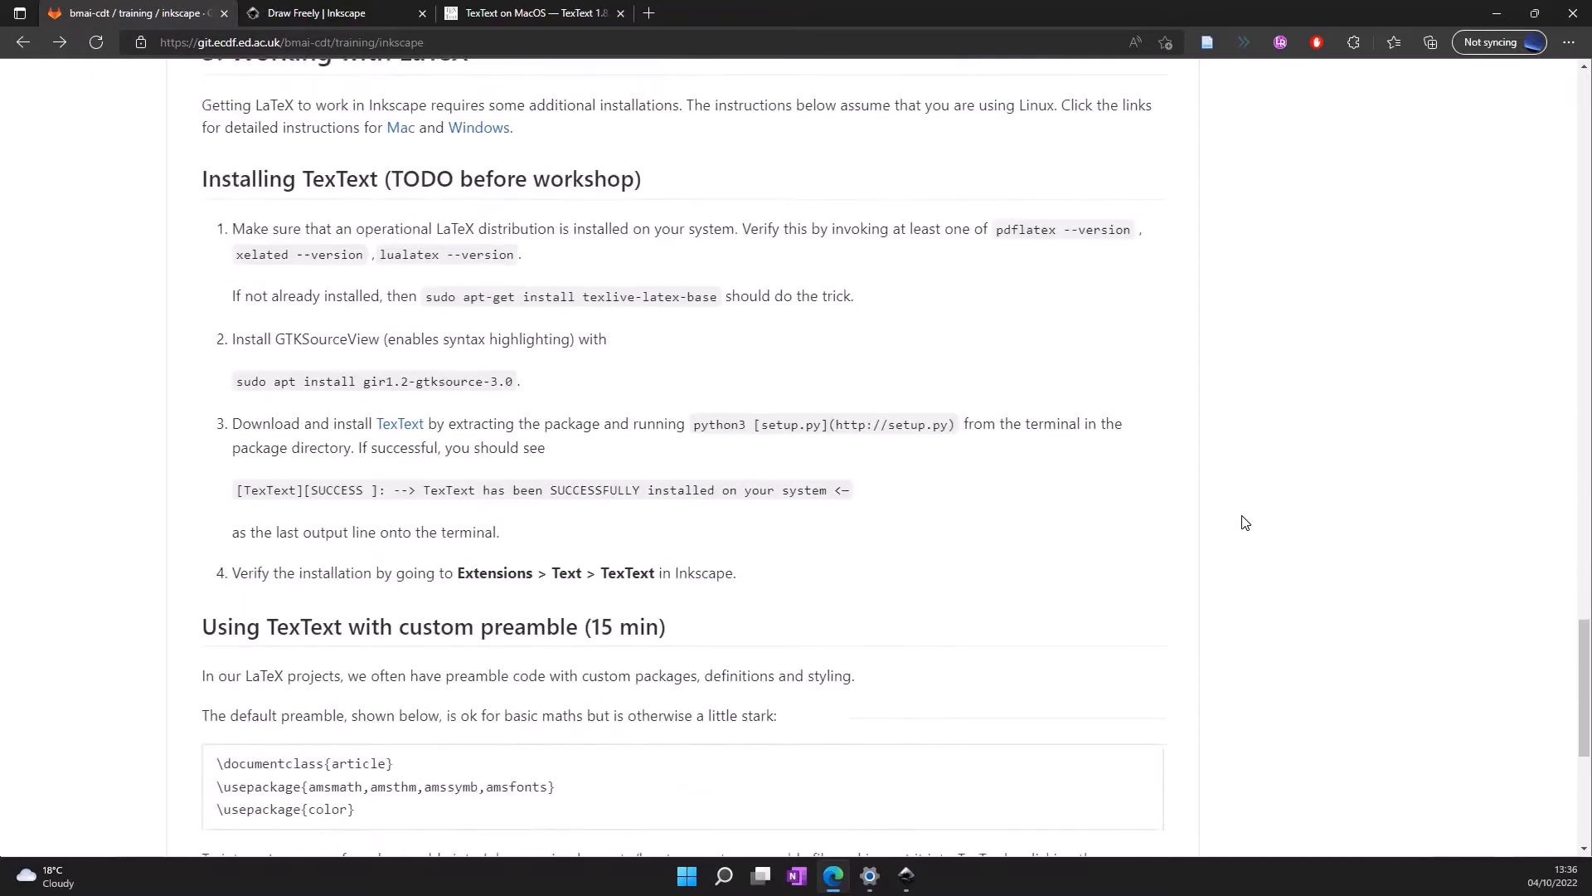
scroll(1245, 522, "down", 3)
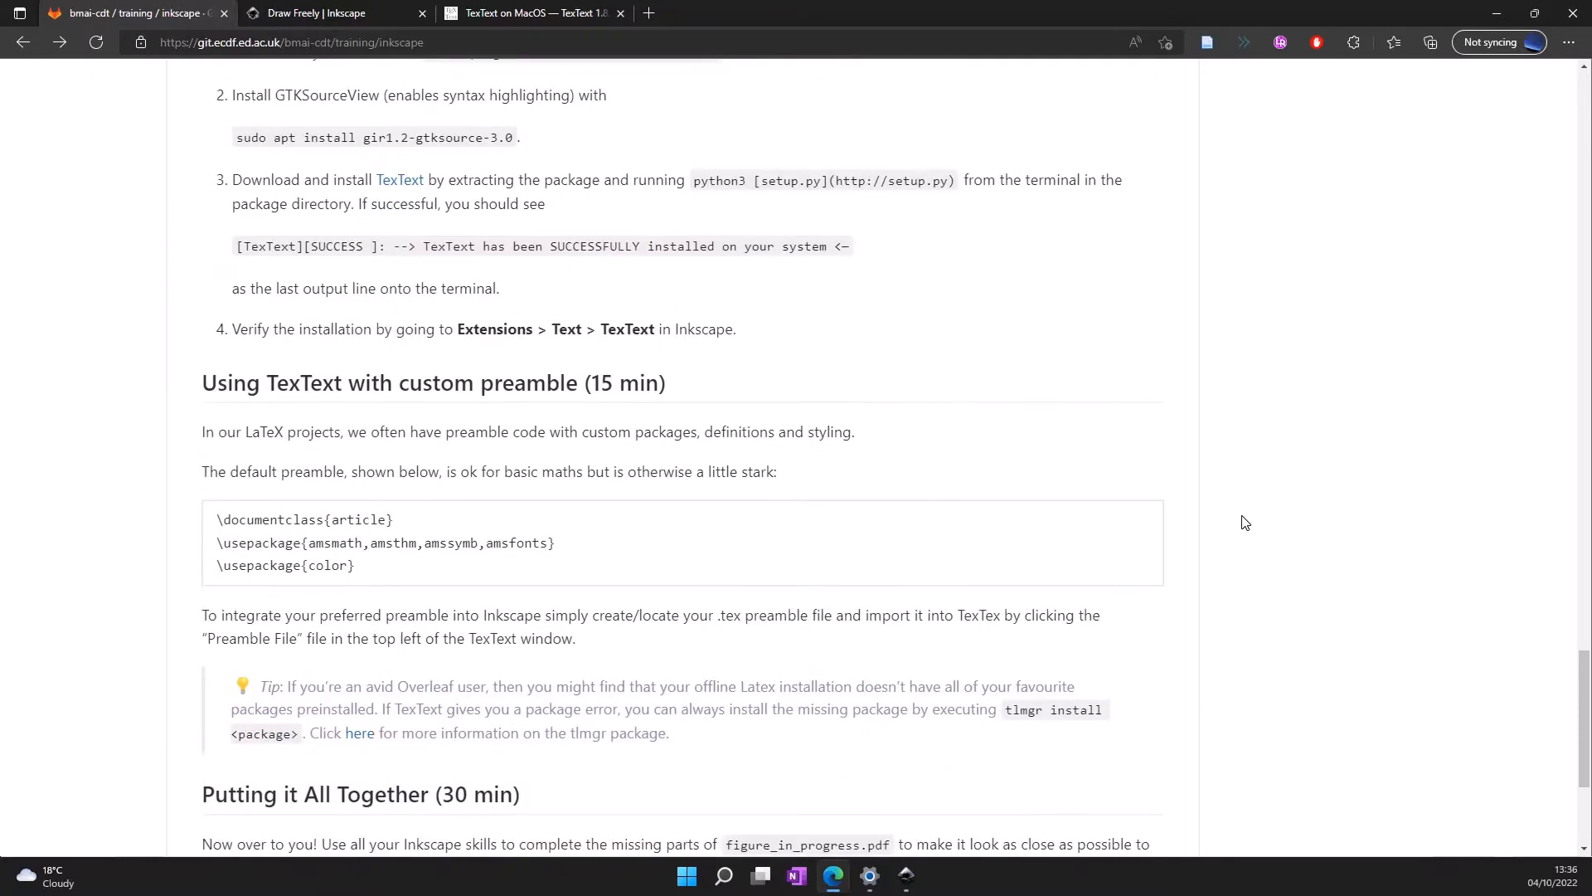
scroll(1245, 523, "down", 2)
- Return to the README's Installing Inkscape section and review the required version and installation instructions
scroll(1244, 522, "up", 20)
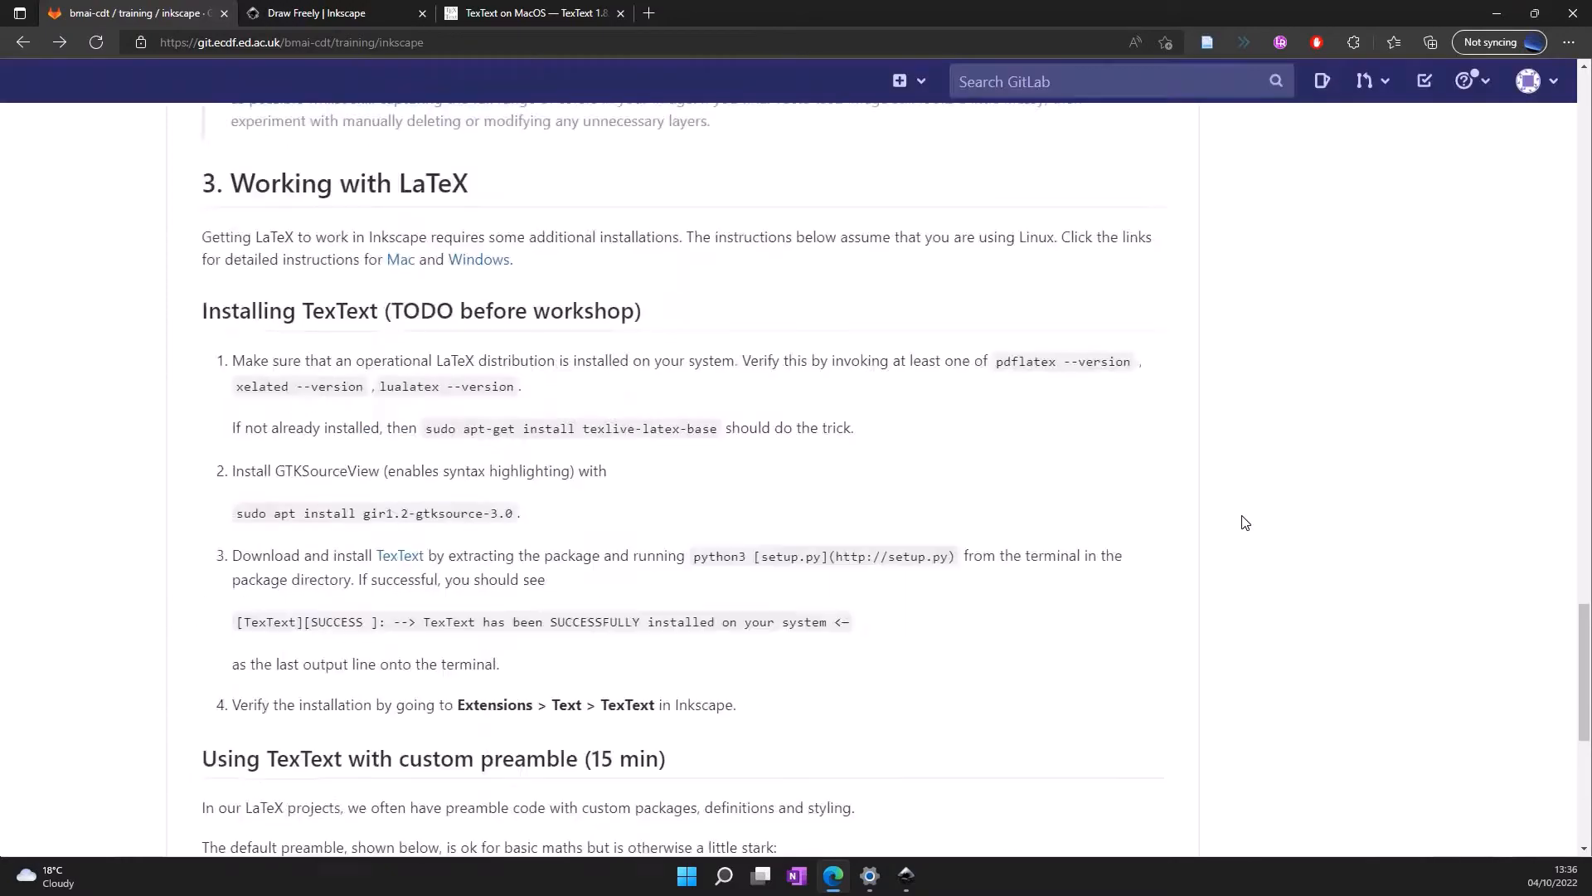
scroll(1245, 523, "up", 7)
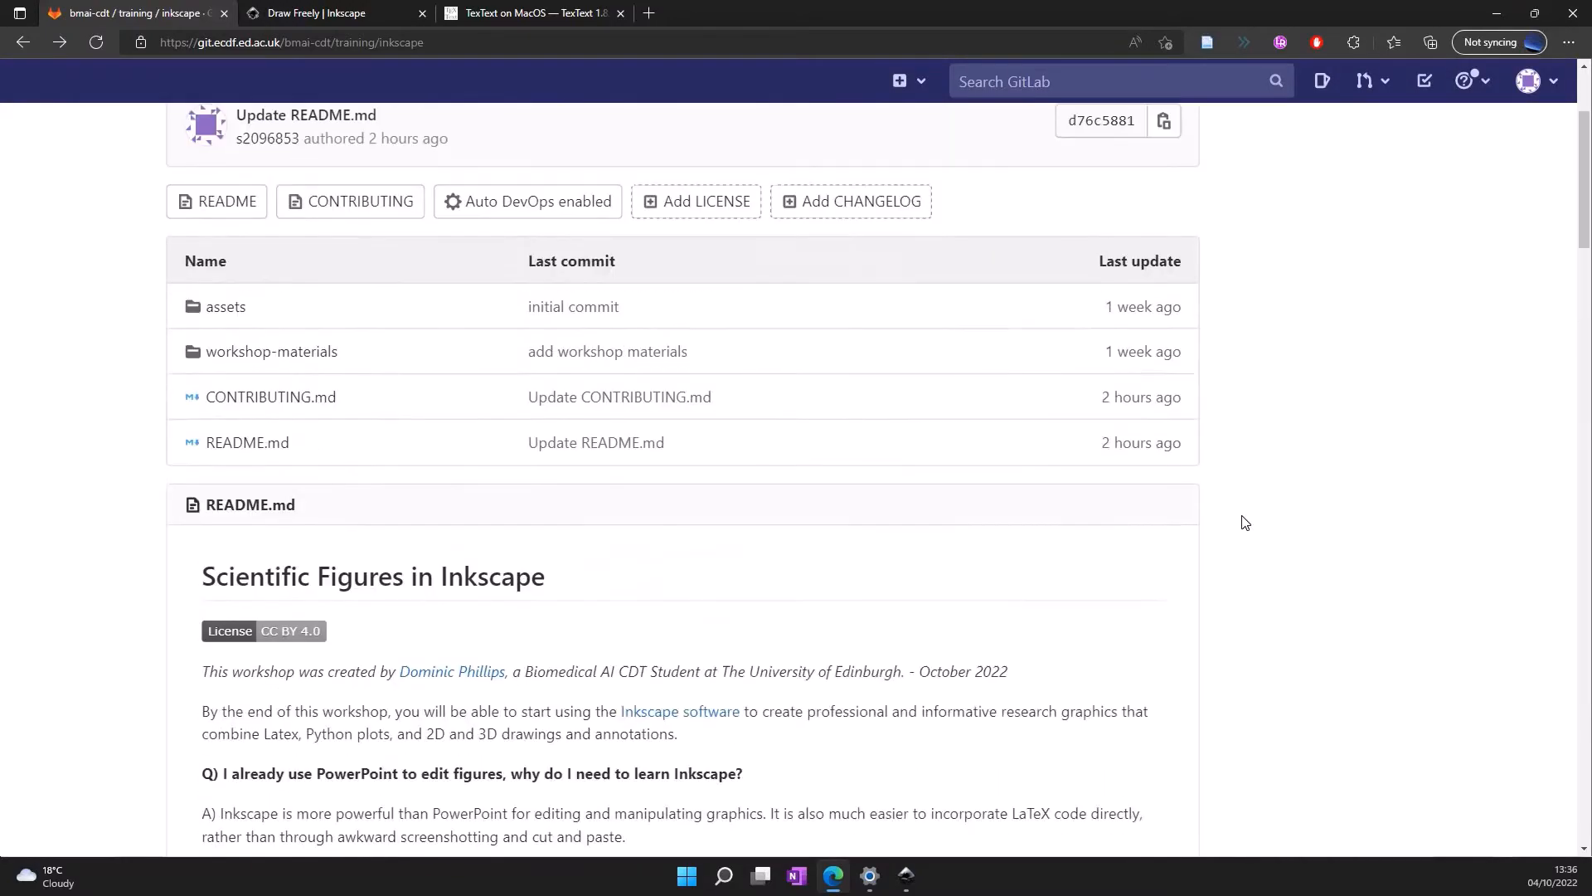
scroll(1244, 523, "down", 5)
scroll(1245, 522, "down", 6)
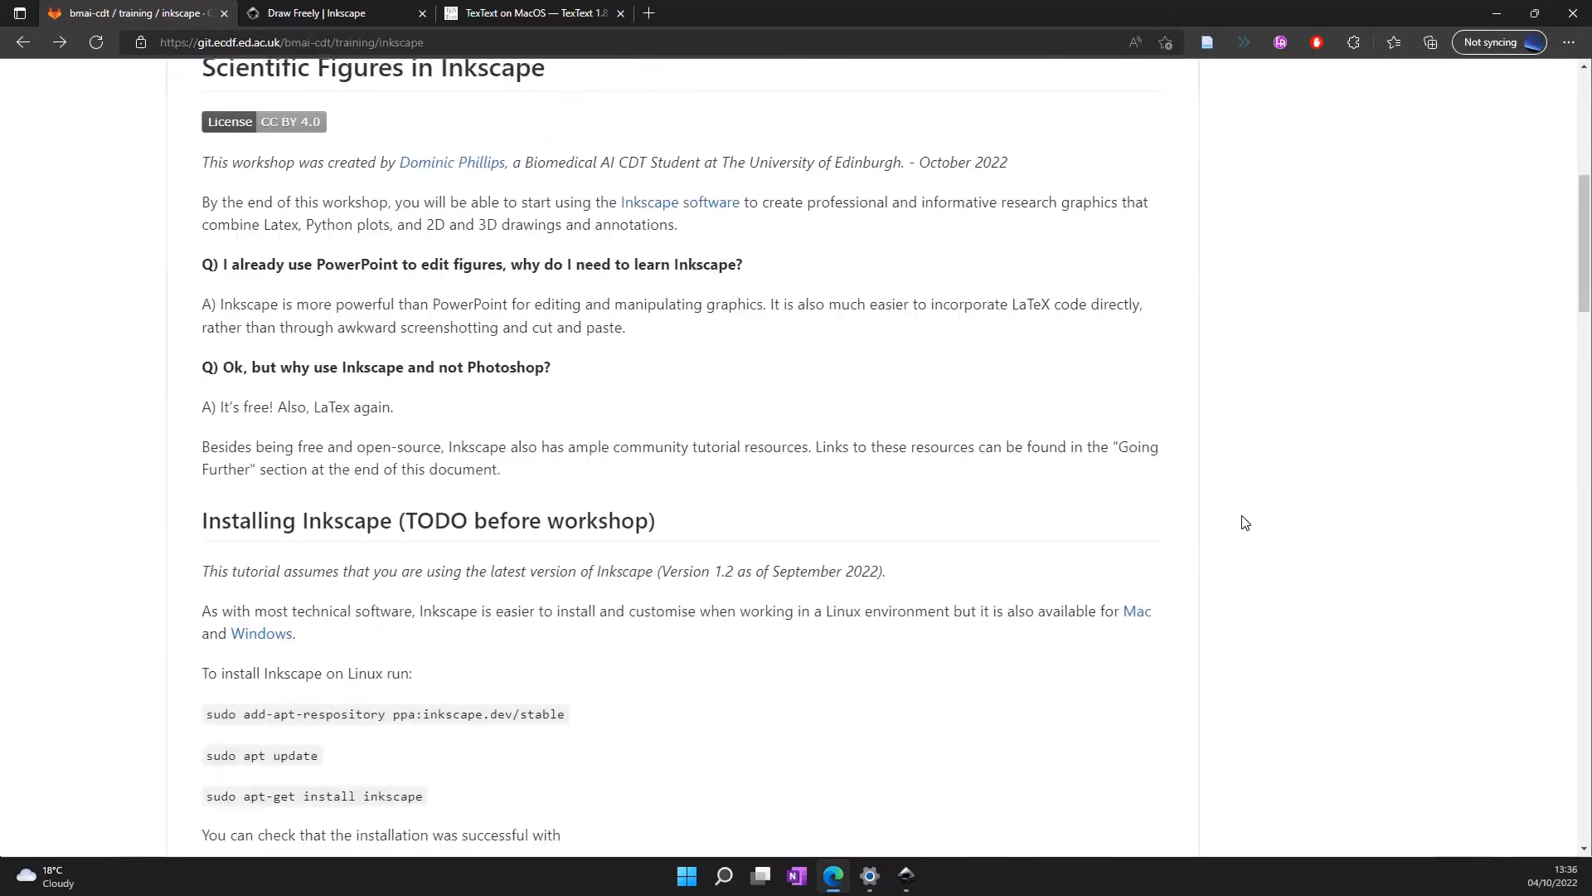
scroll(1245, 523, "up", 1)
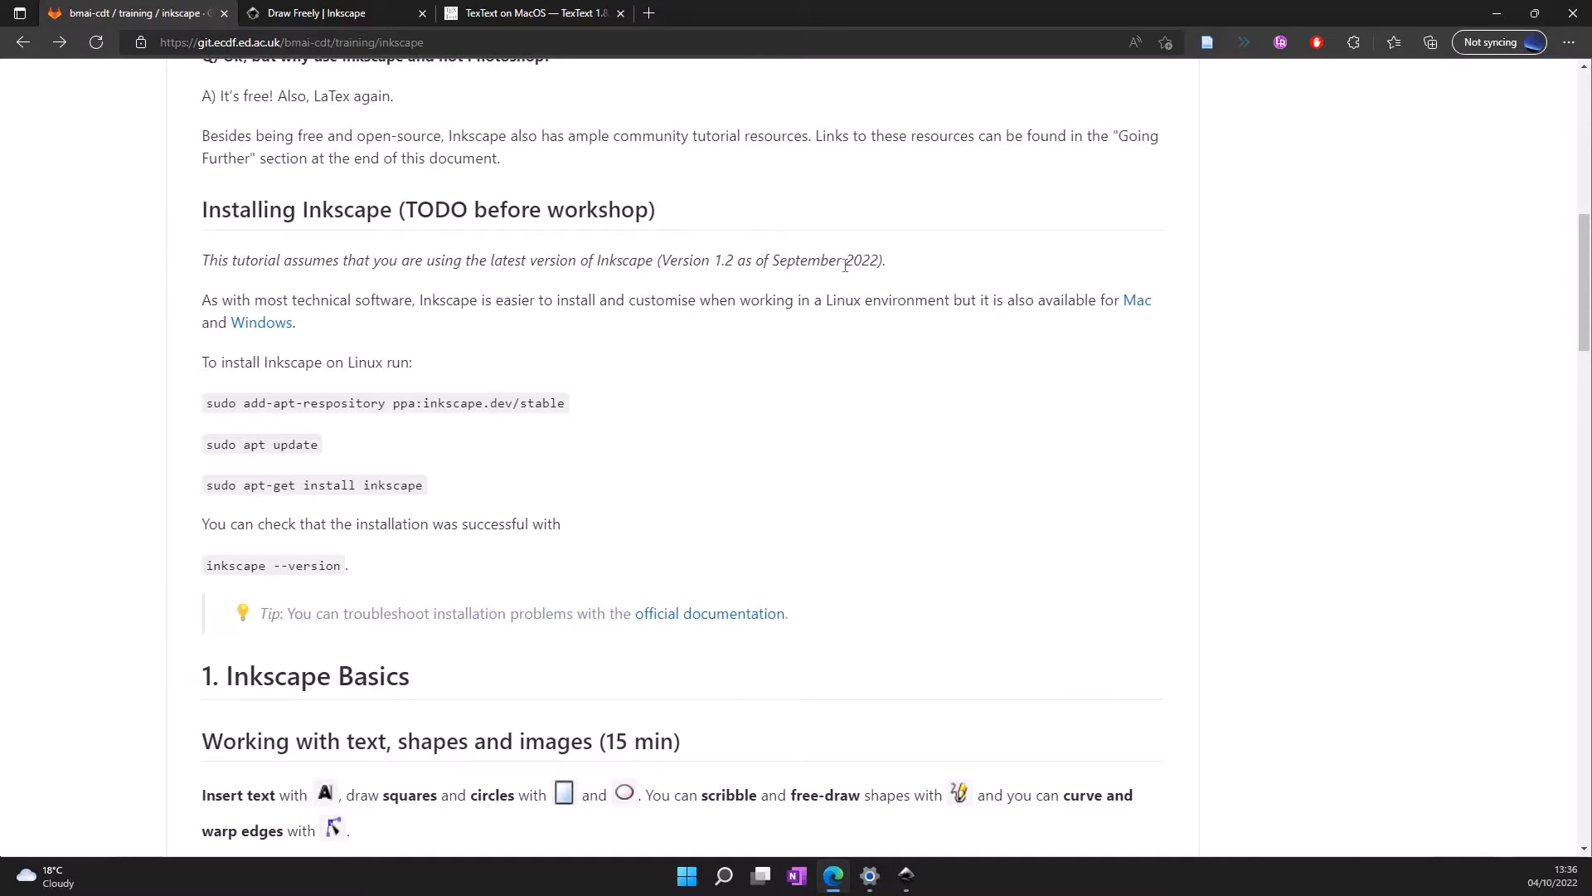
- Switch to Inkscape, closing the extra New document 2 window and bringing up New document 1
key("super")
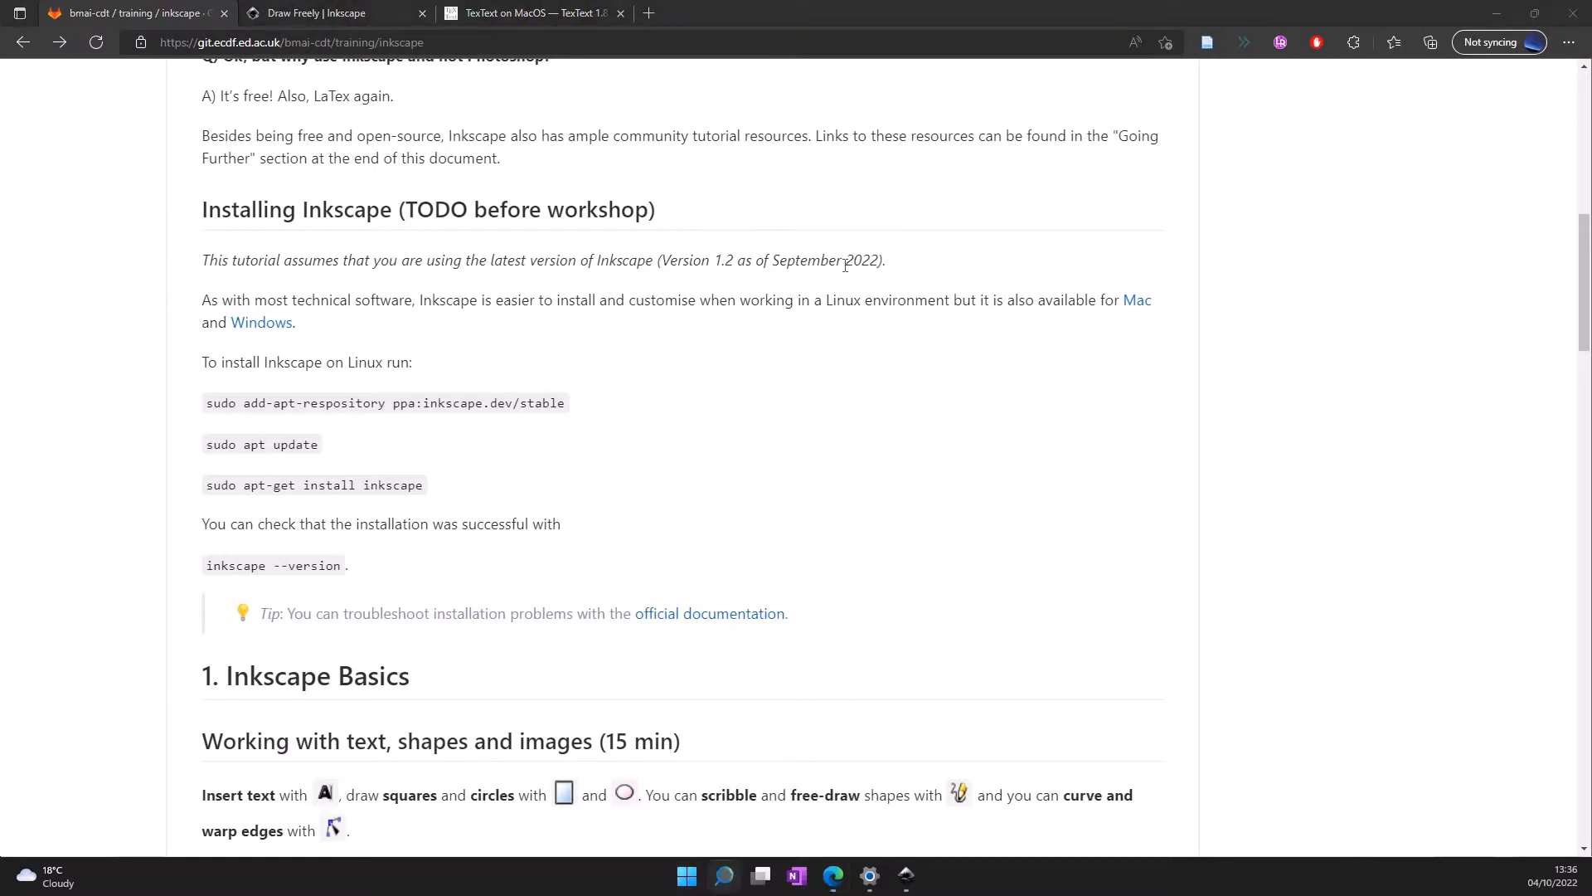
key("Return")
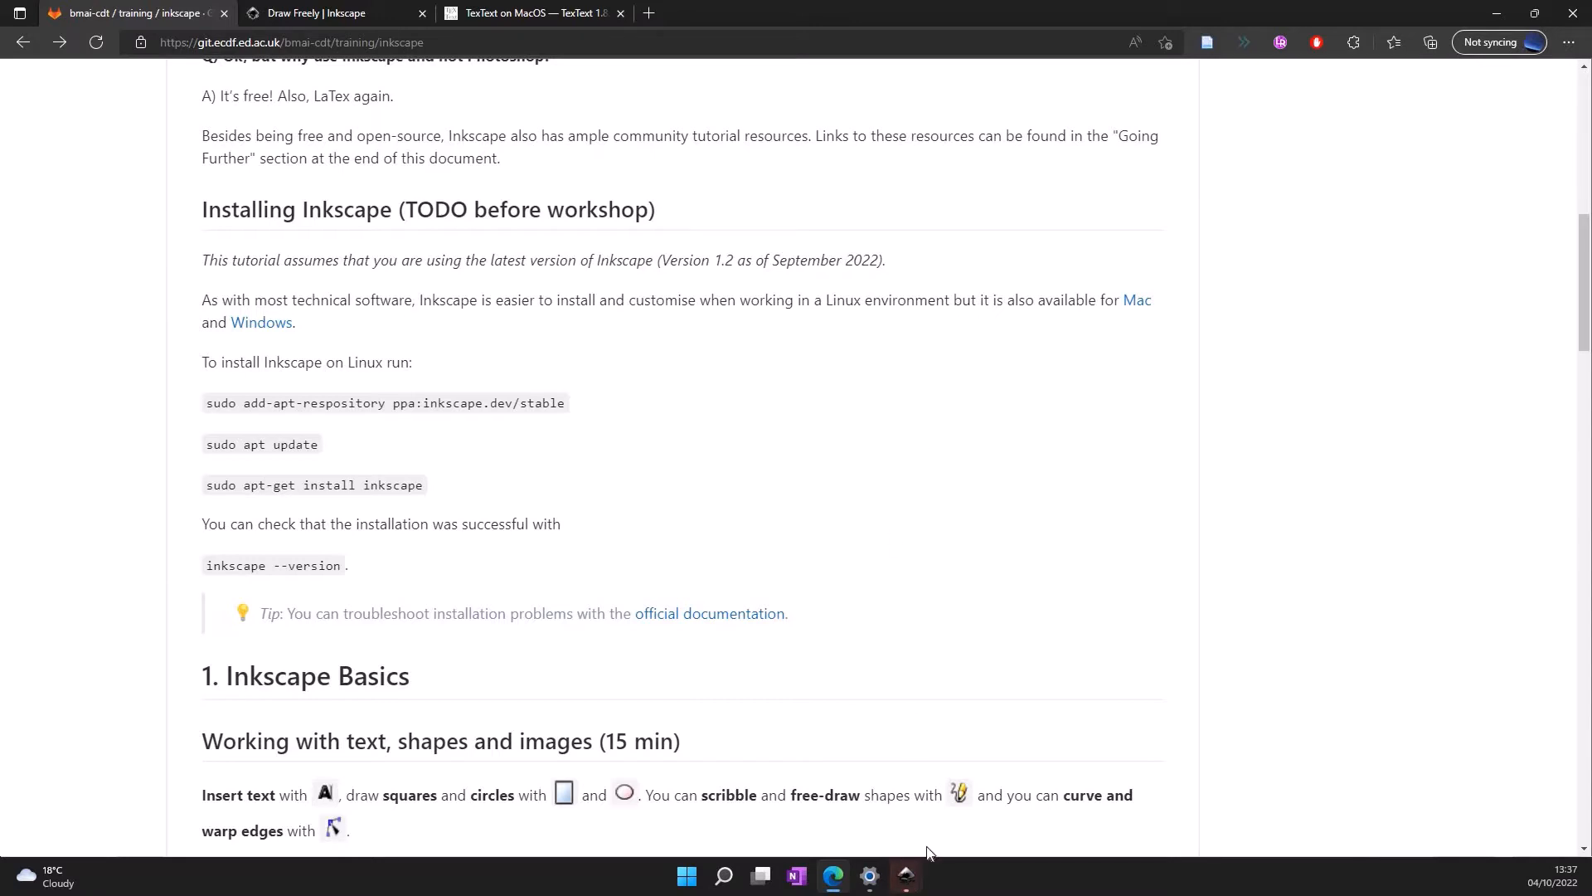
left_click(906, 875)
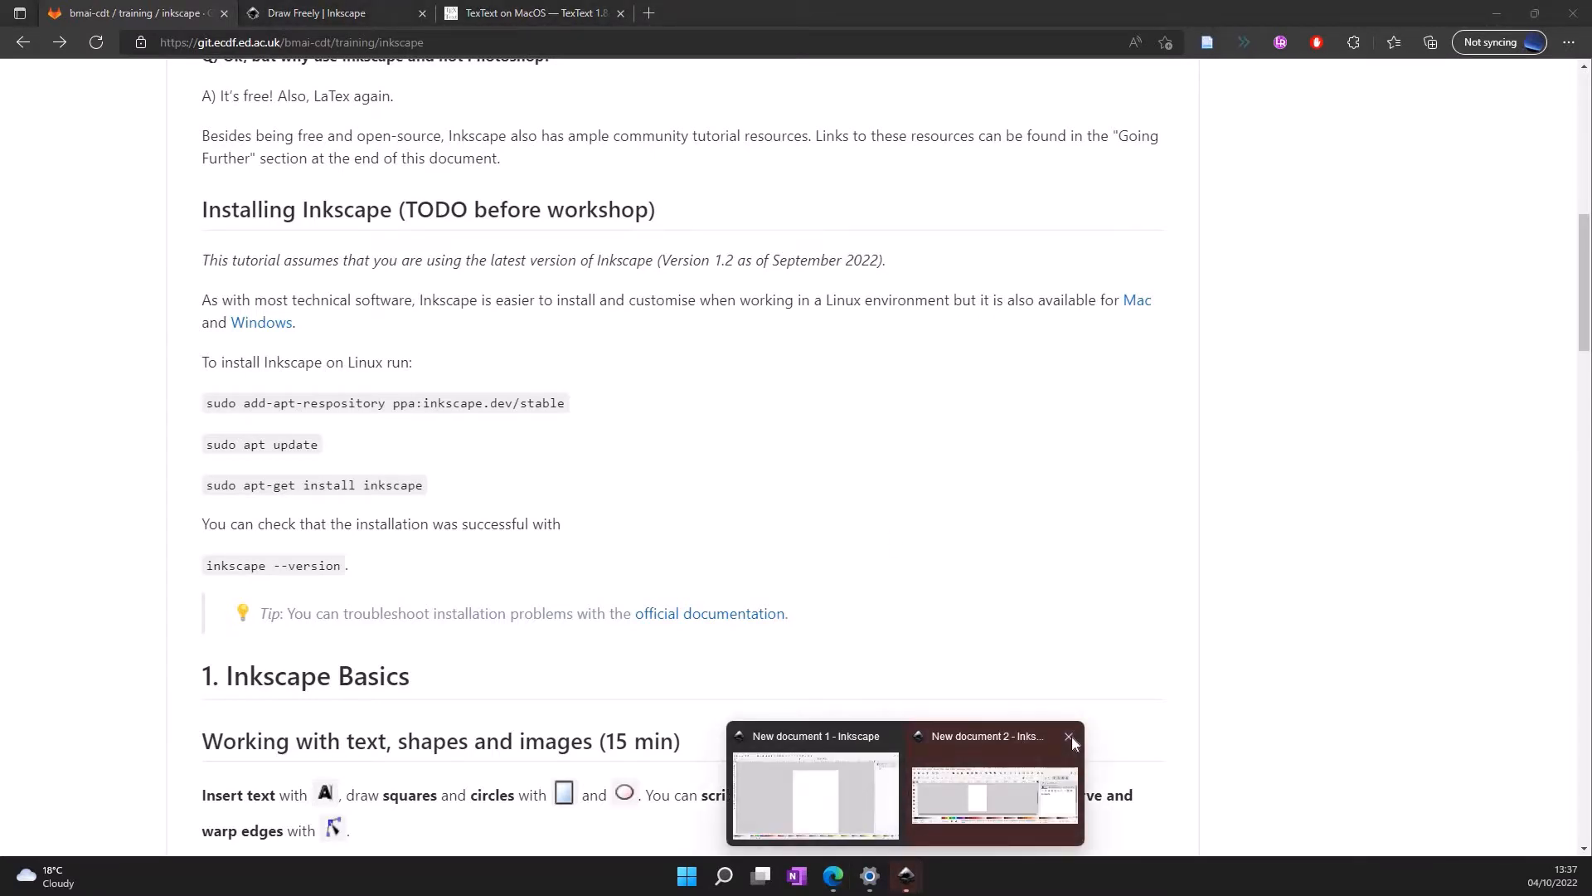
left_click(1071, 736)
left_click(901, 756)
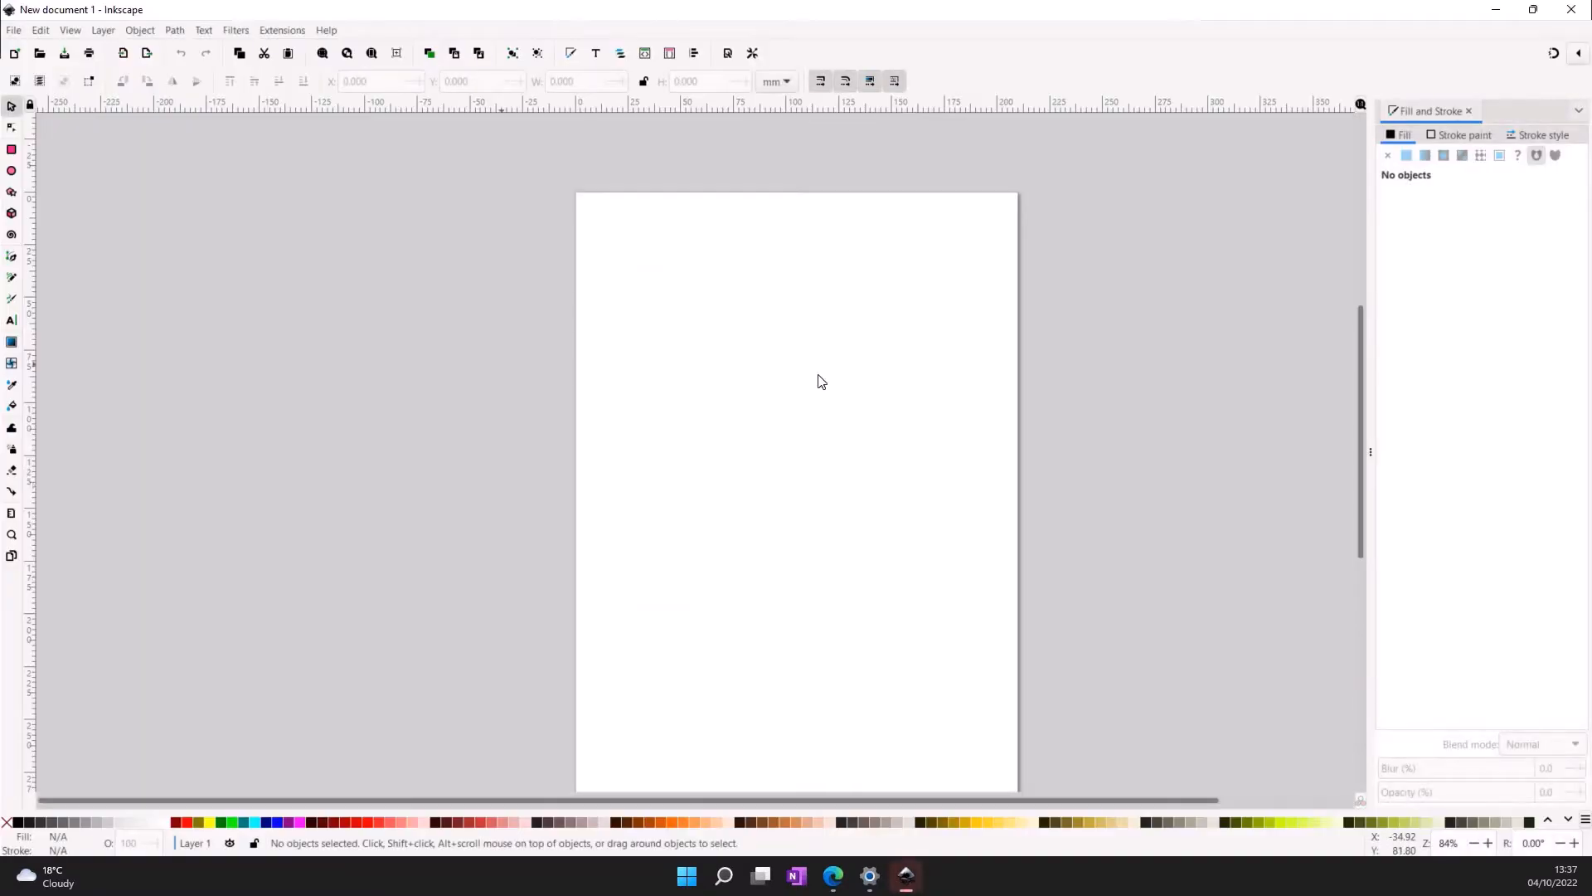
- Explore the blank page by panning the canvas vertically and horizontally and zooming in and out
scroll(821, 381, "up", 1, "ctrl")
scroll(821, 381, "up", 4)
scroll(820, 381, "right", 3)
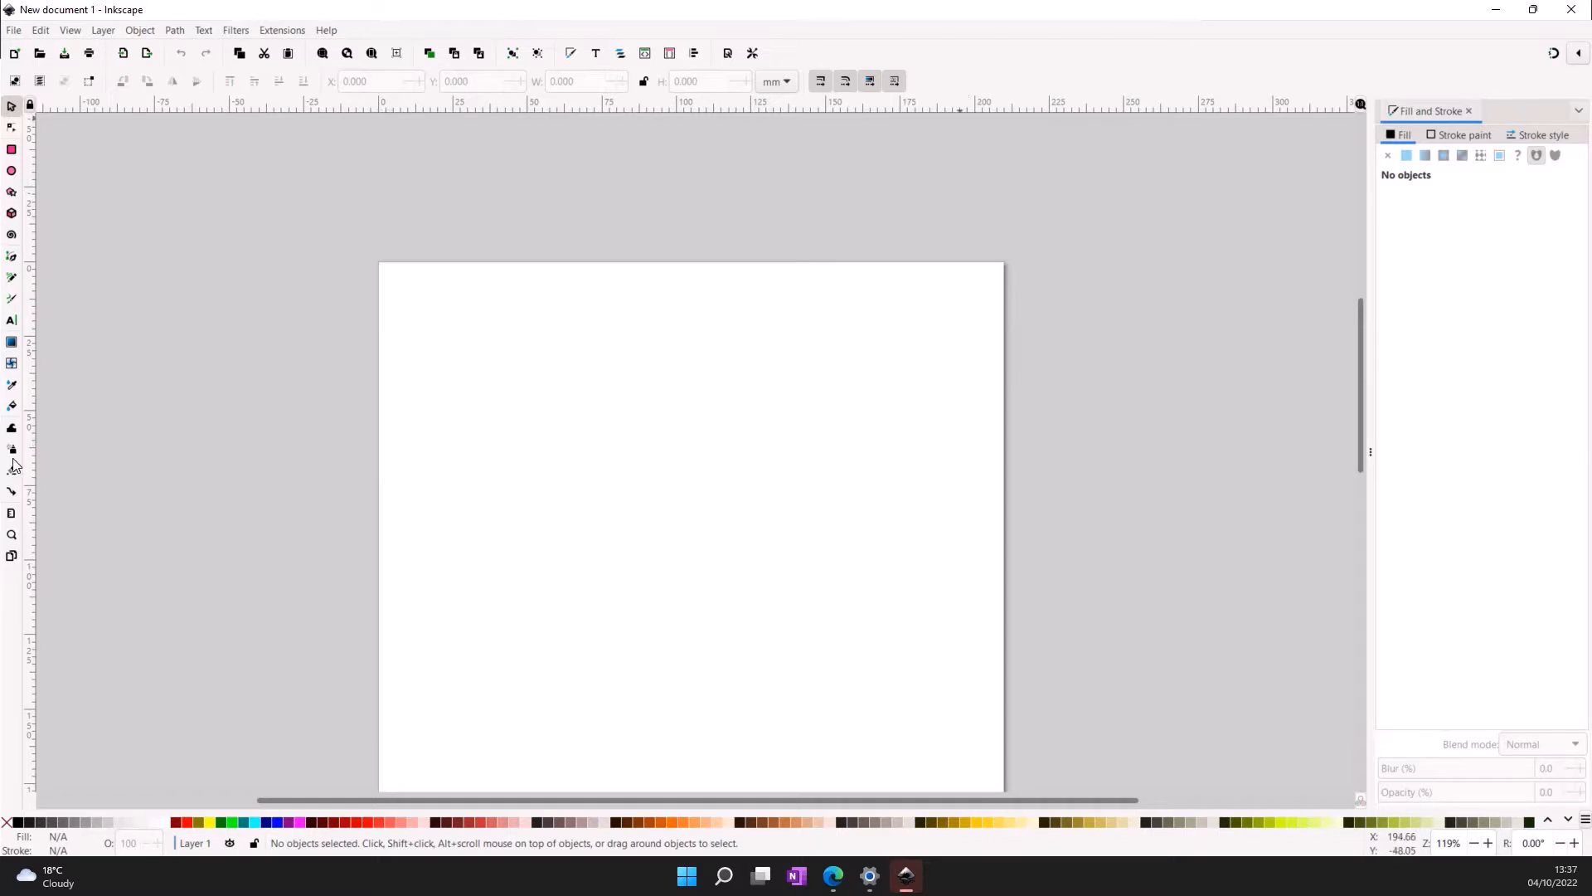
scroll(789, 416, "down", 2)
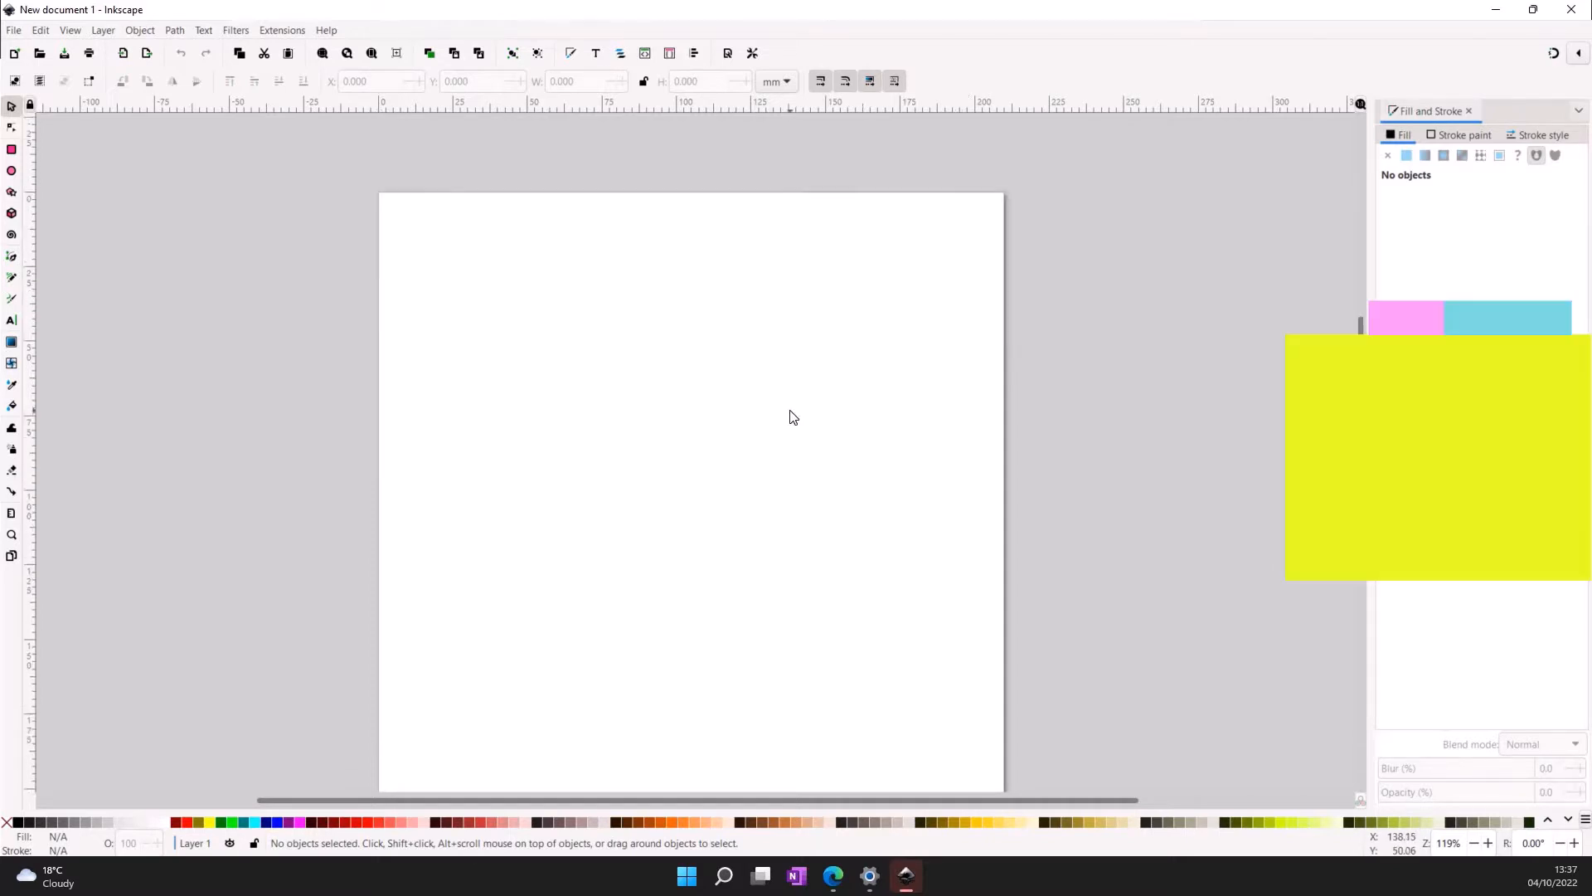
scroll(789, 416, "down", 1, "ctrl")
scroll(700, 519, "down", 4)
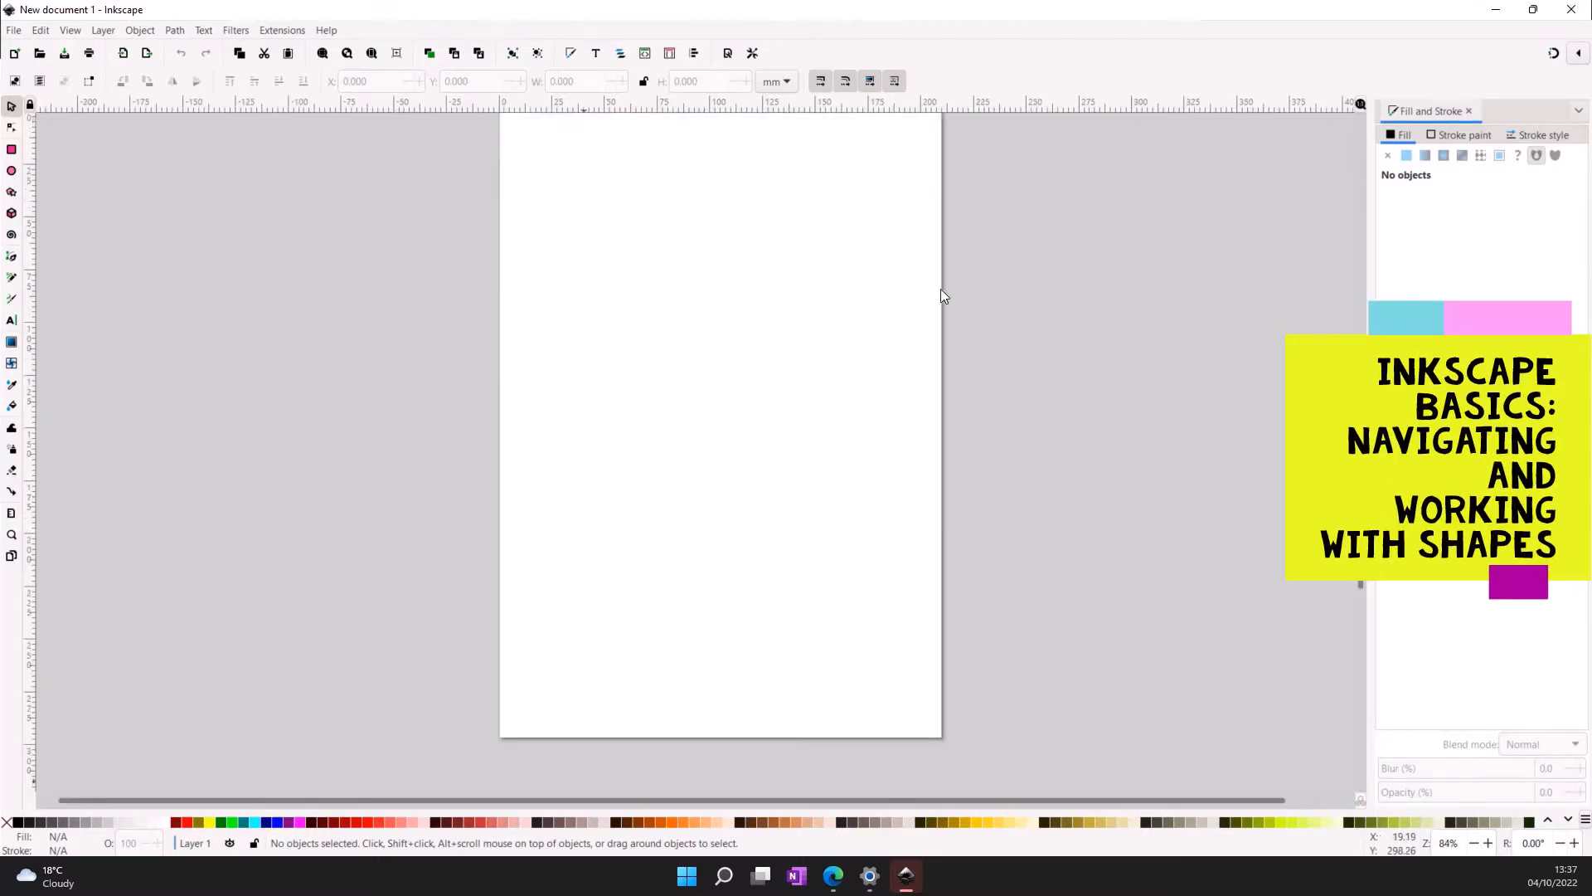
scroll(928, 277, "up", 2)
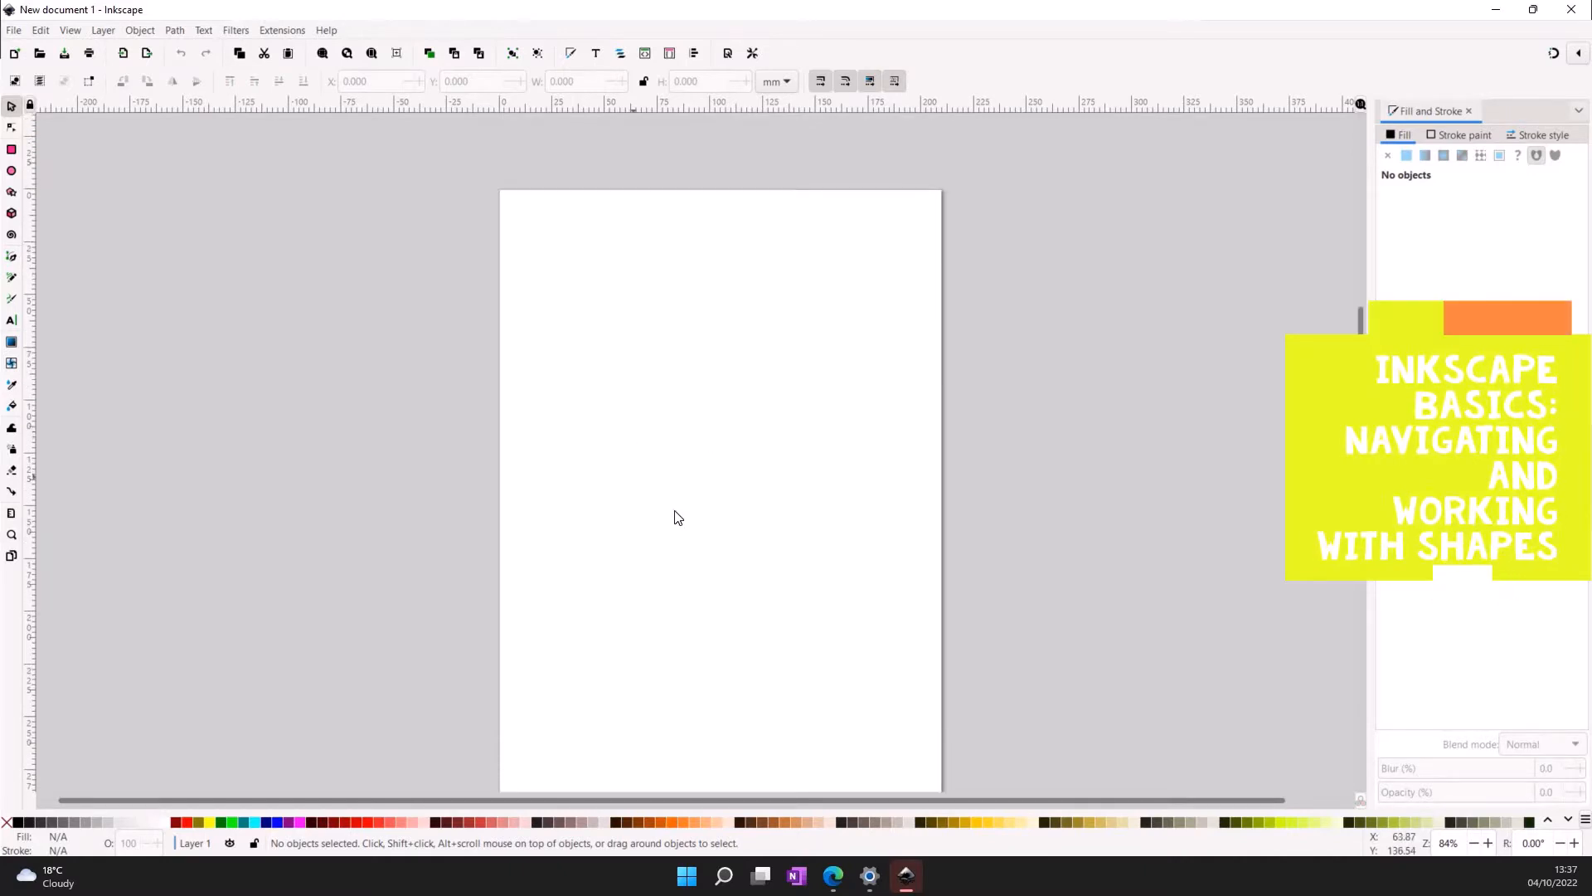
scroll(676, 516, "down", 1)
scroll(676, 516, "down", 1)
scroll(676, 516, "up", 2)
scroll(676, 516, "right", 10)
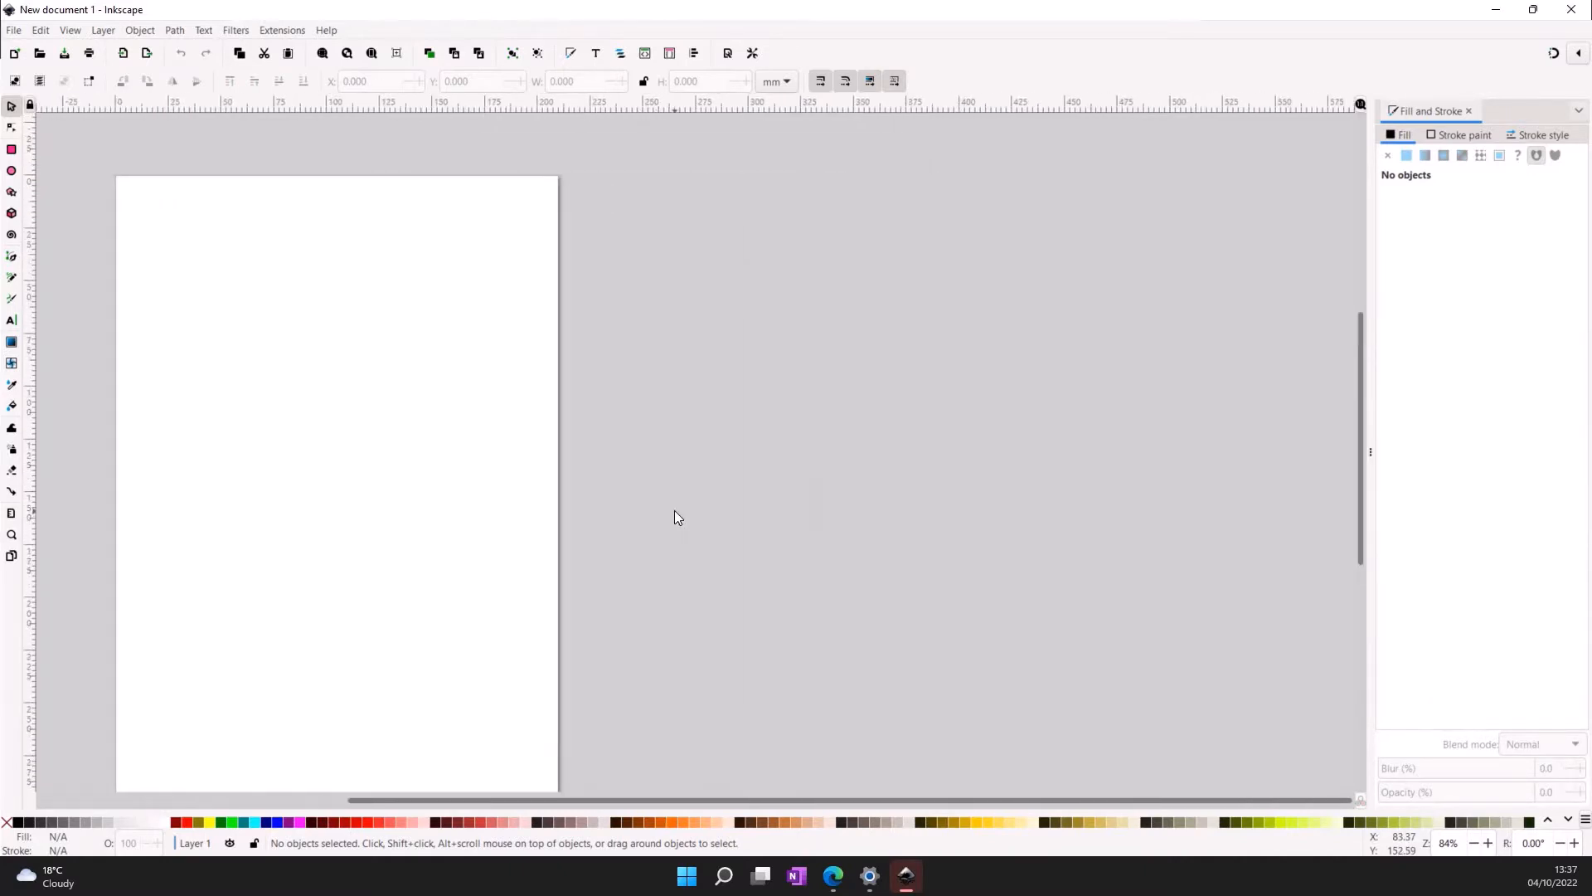
scroll(676, 516, "left", 7)
scroll(675, 514, "down", 4)
scroll(675, 514, "up", 4)
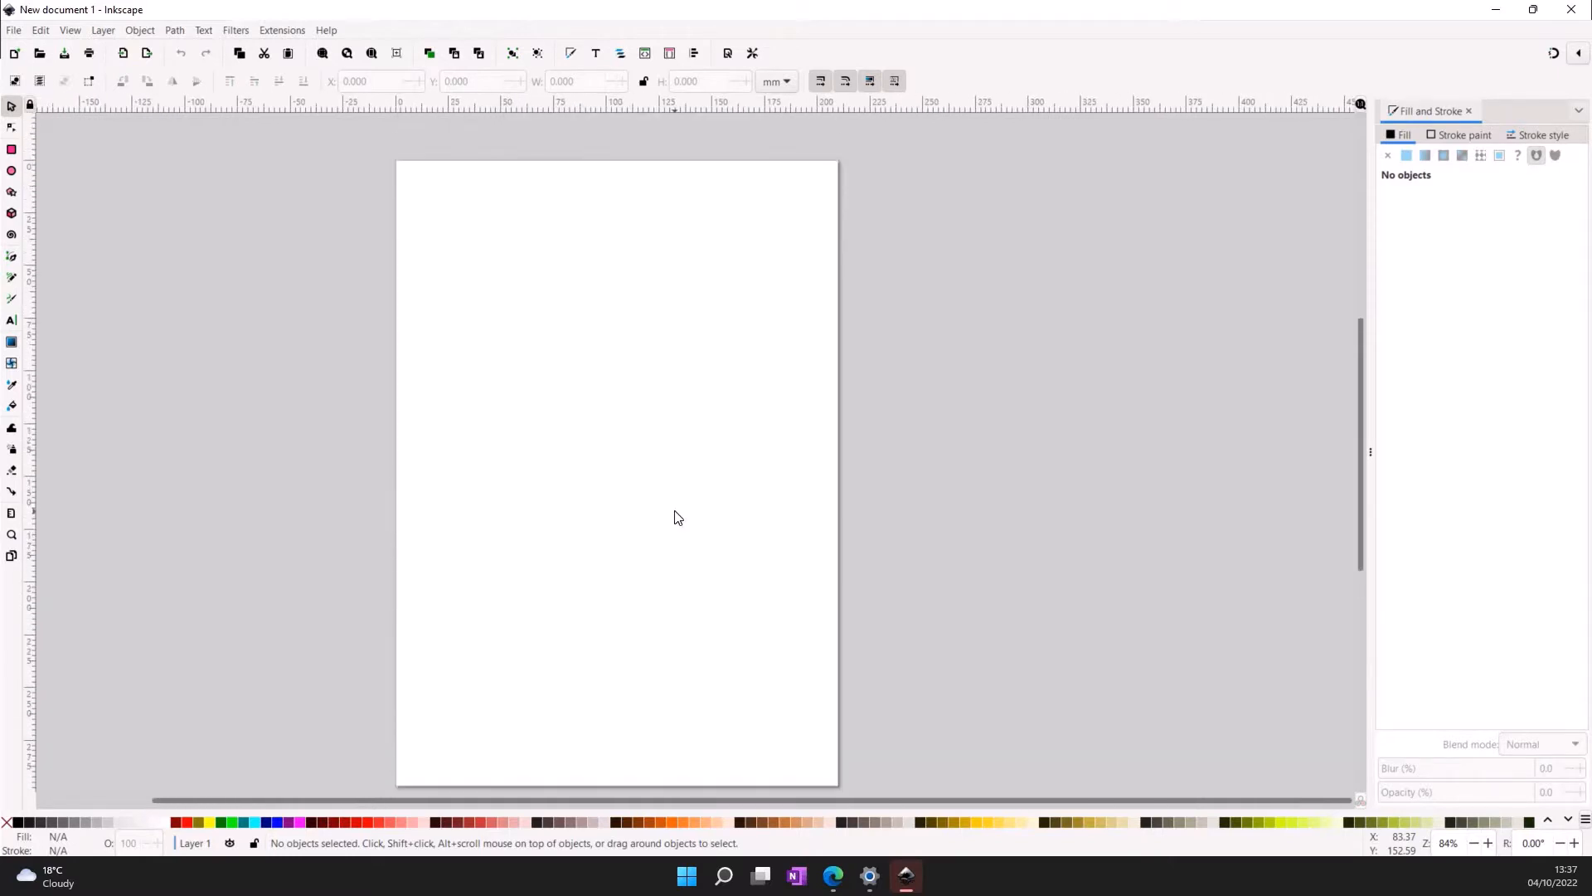
scroll(675, 515, "up", 3, "ctrl")
scroll(676, 516, "down", 4, "ctrl")
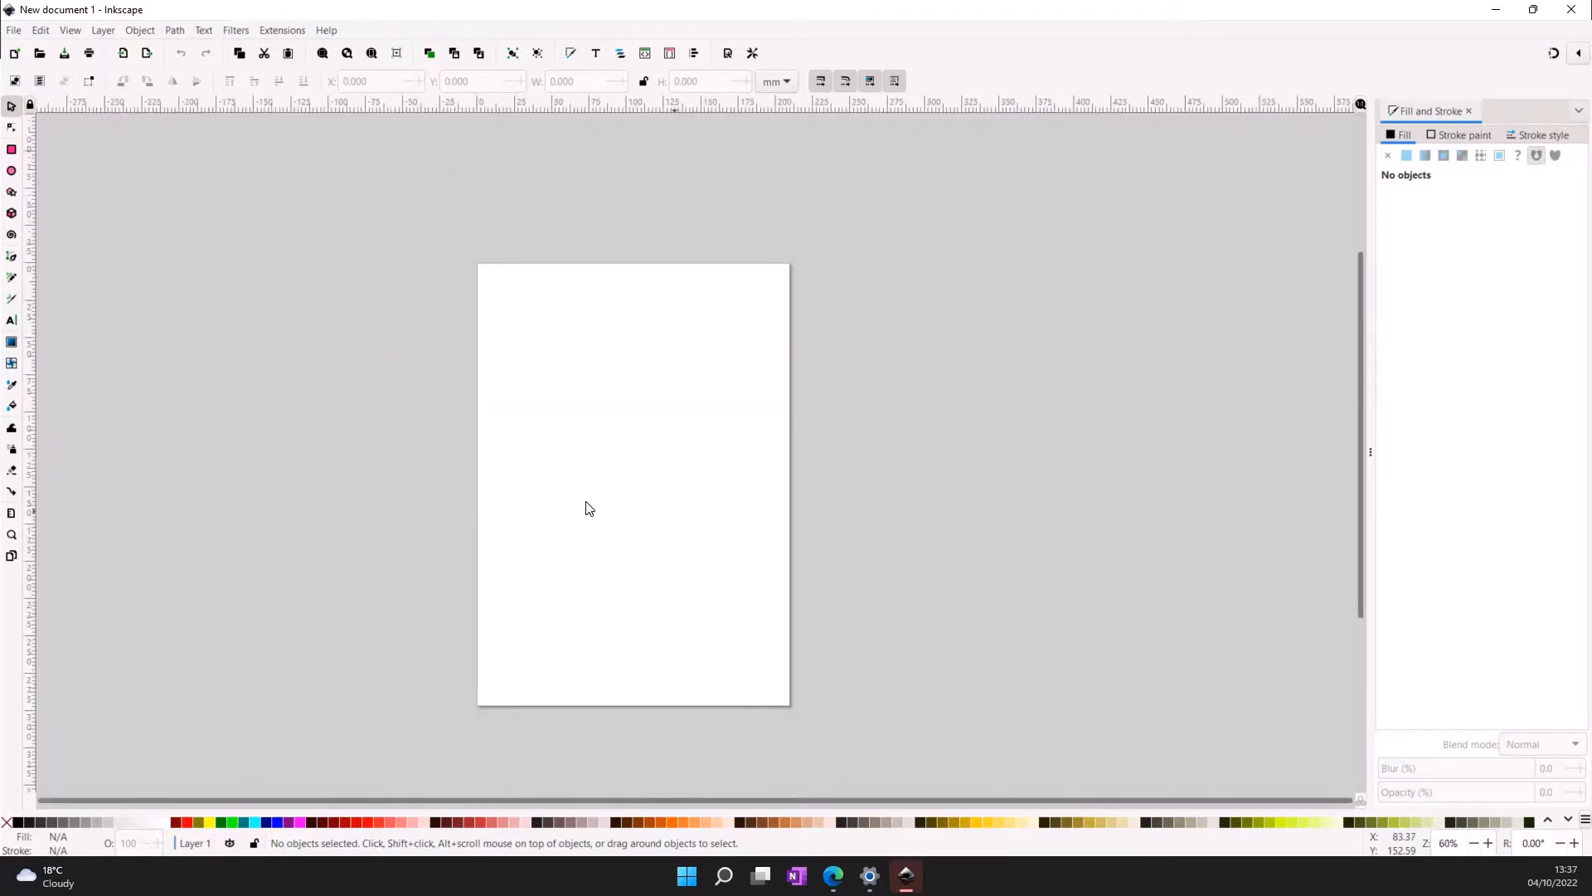
- Practise moving around the canvas, zooming in on the page's lower half and returning to a view of its upper part
scroll(587, 509, "left", 2)
scroll(586, 508, "down", 4)
scroll(739, 466, "up", 2, "ctrl")
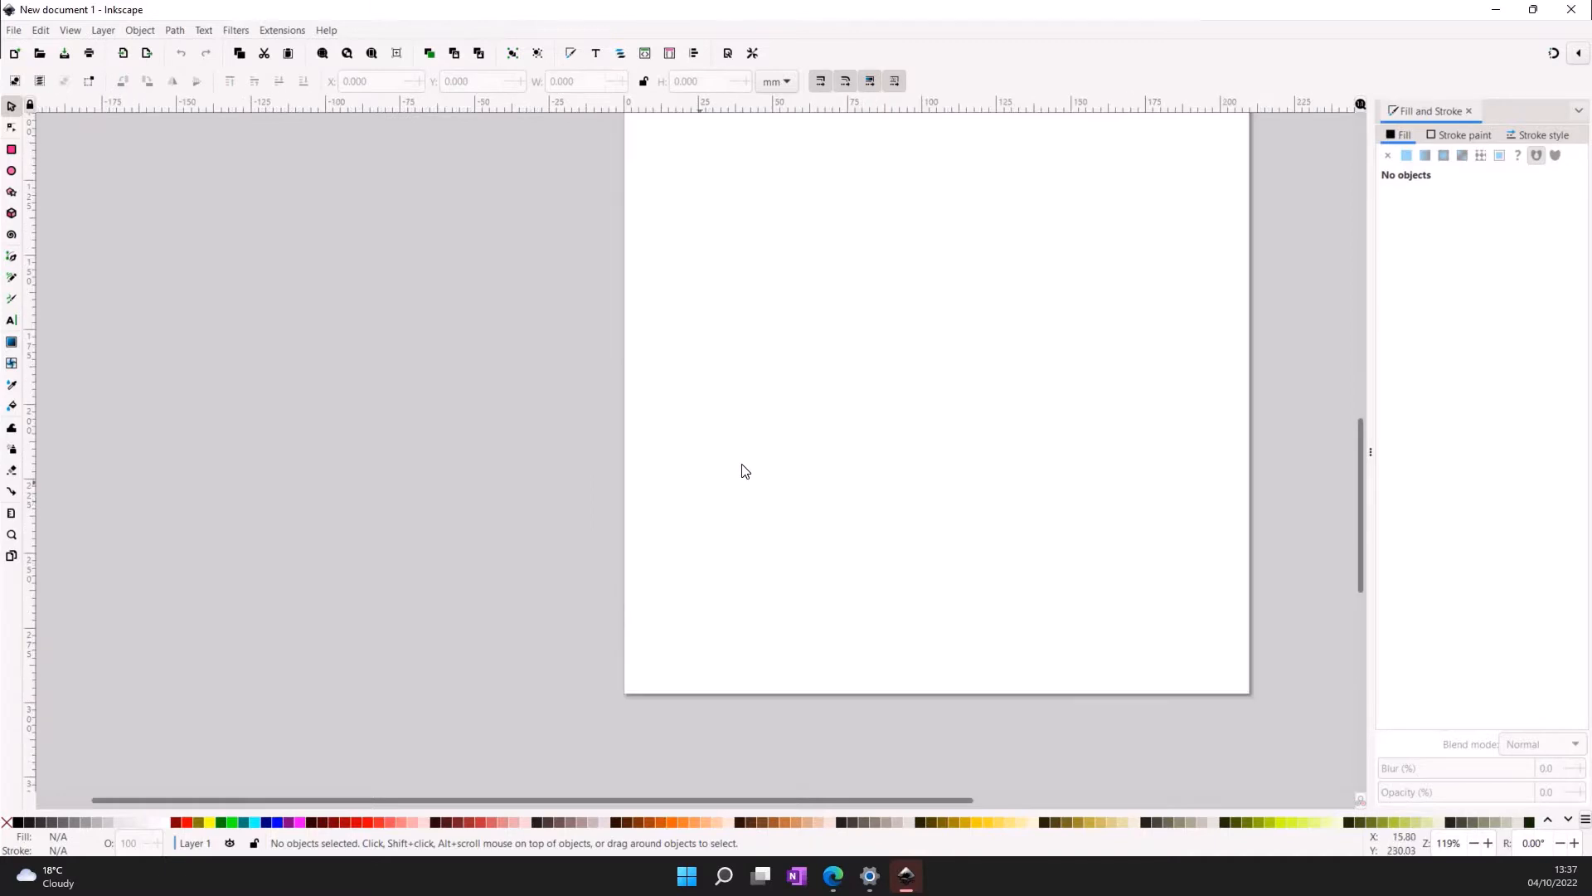
scroll(744, 470, "down", 1, "ctrl")
scroll(744, 470, "right", 3)
scroll(744, 470, "up", 4)
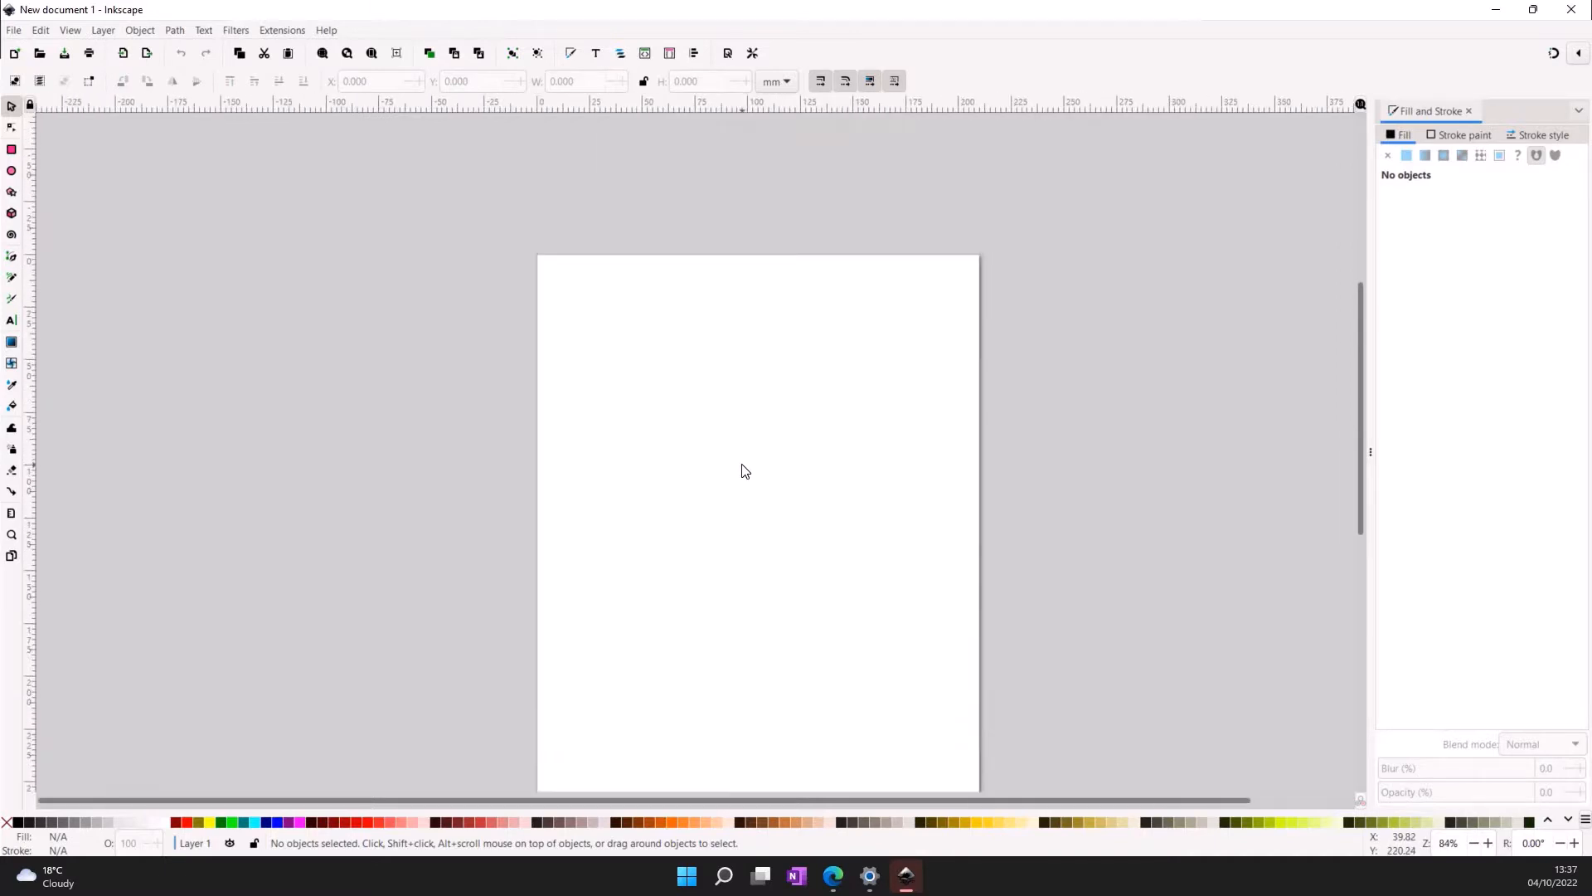
scroll(744, 470, "down", 2)
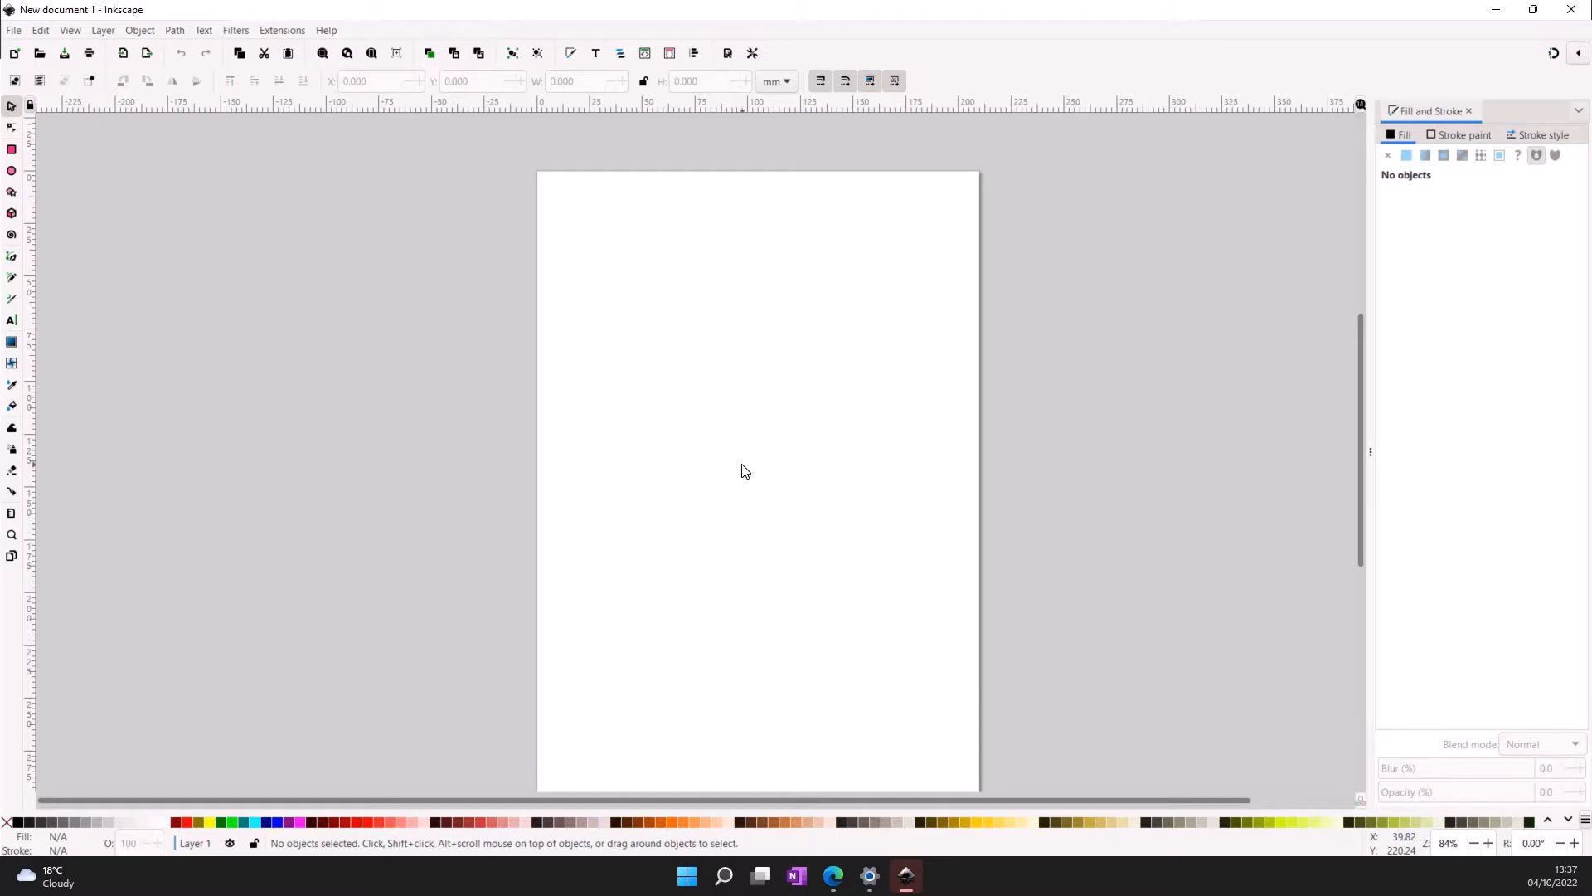
- Zoom the canvas in stepwise to 476% and back out to 84%
key("plus")
key("plus")
key("plus")
key("plus")
key("plus")
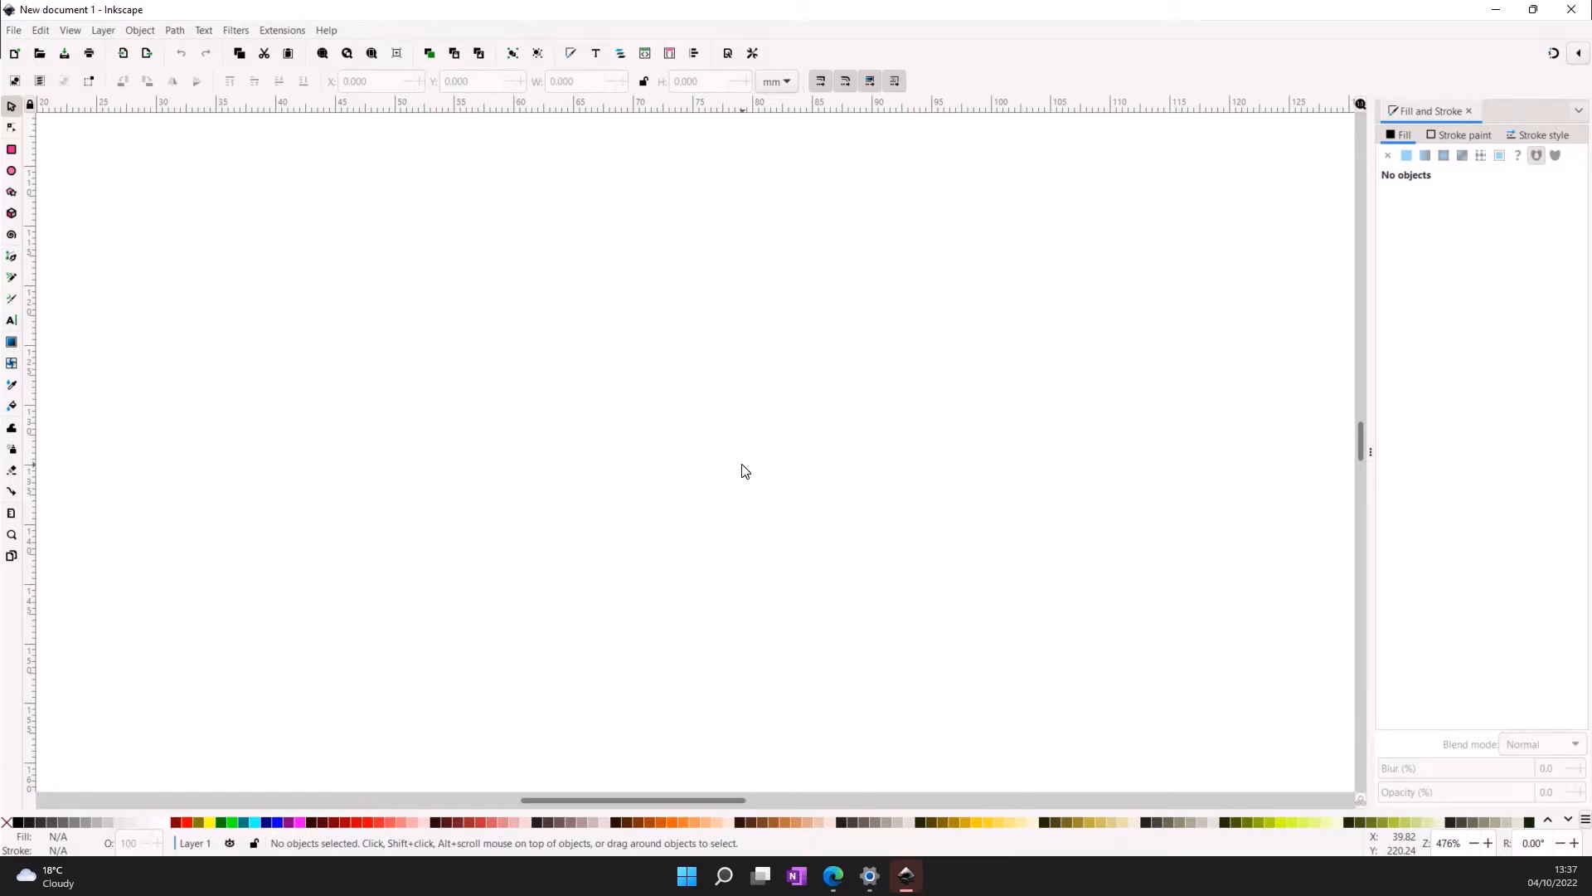
key("minus")
key("minus")
key("minus")
key("minus")
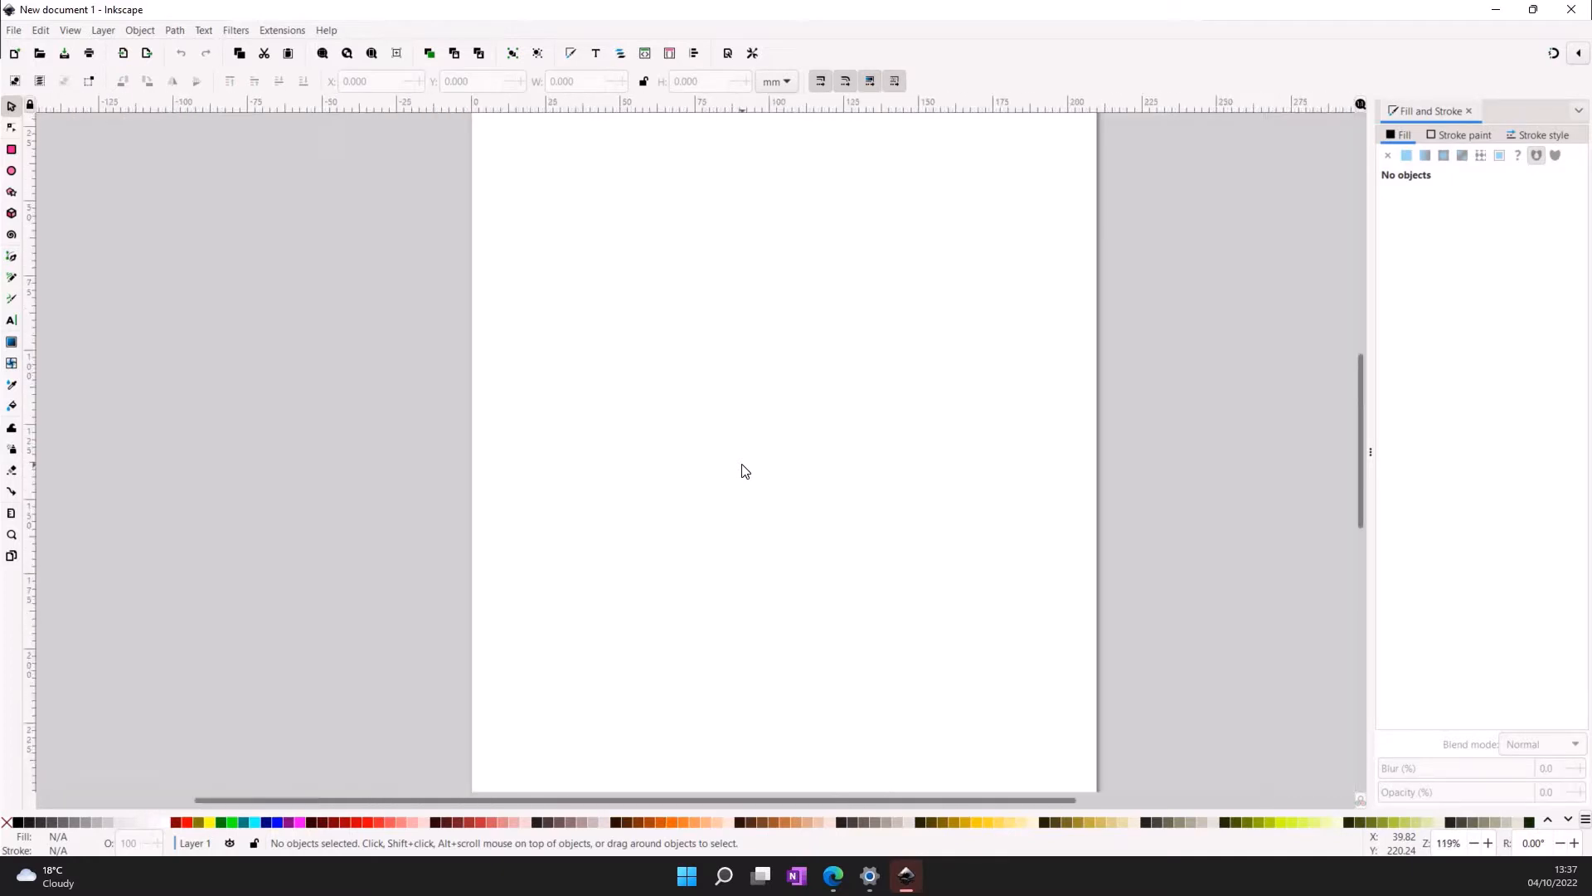
key("minus")
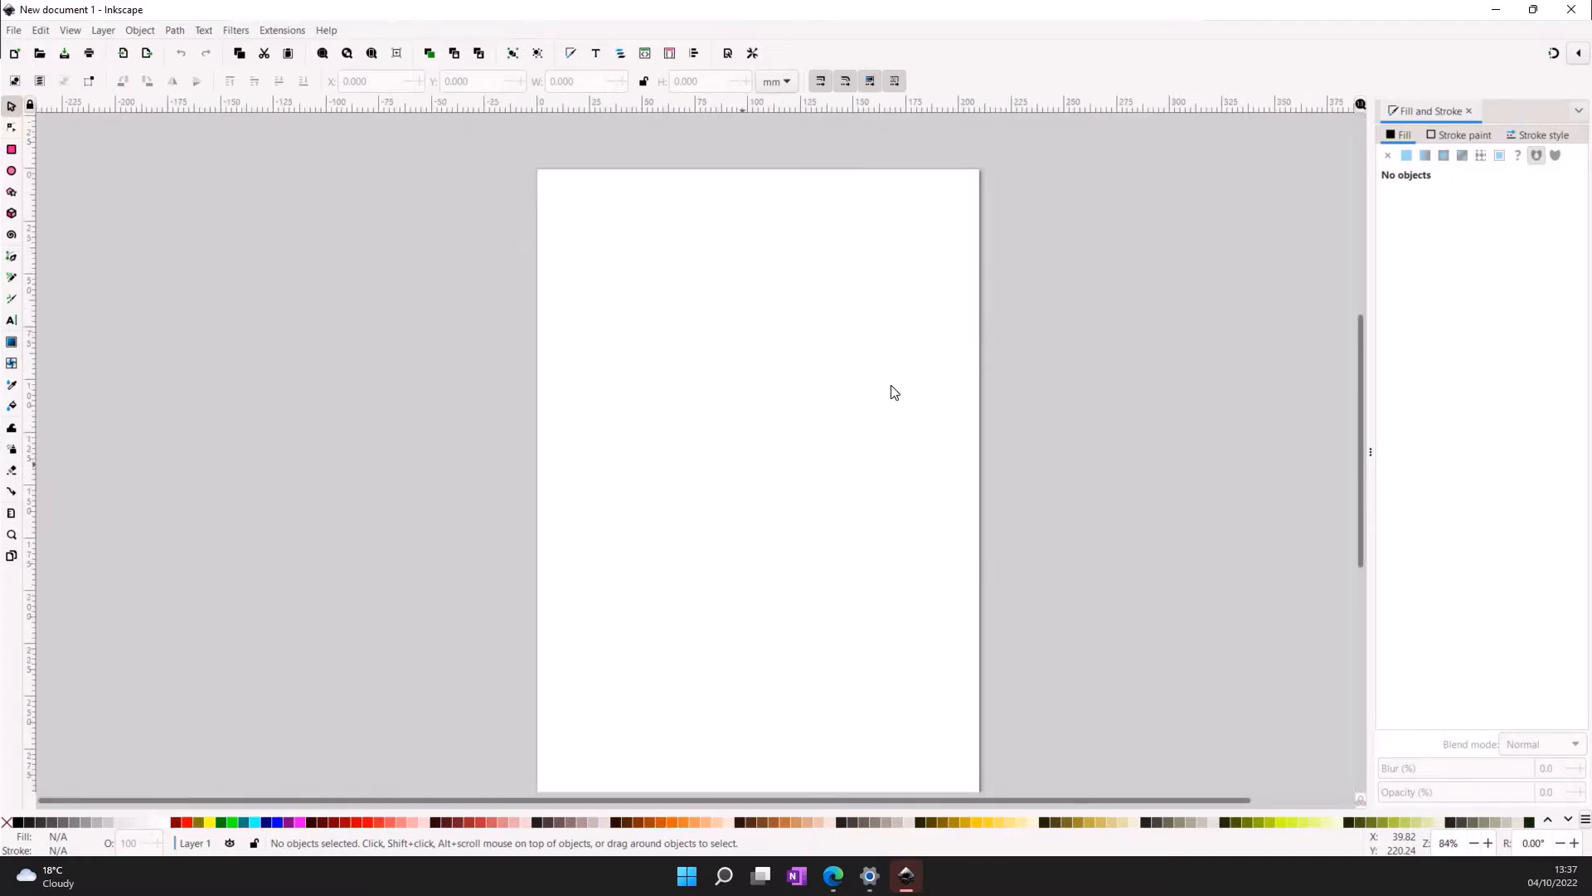
- Close the Fill and Stroke dialog and draw four rectangles of different sizes on the page's upper part, the largest about 64 by 51 mm
left_click(1469, 109)
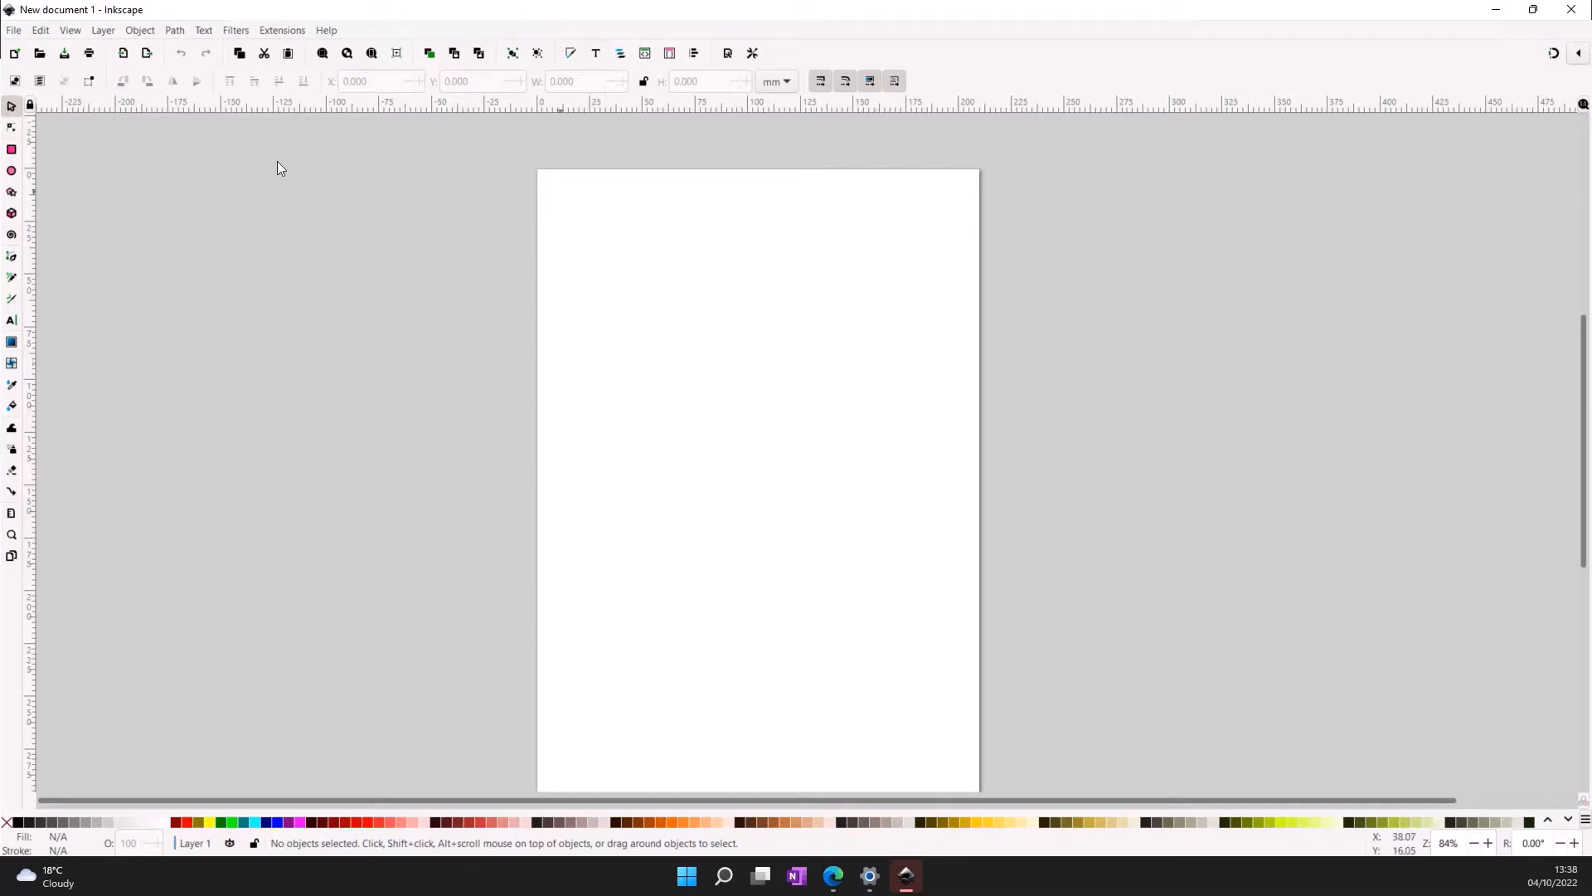
left_click(11, 150)
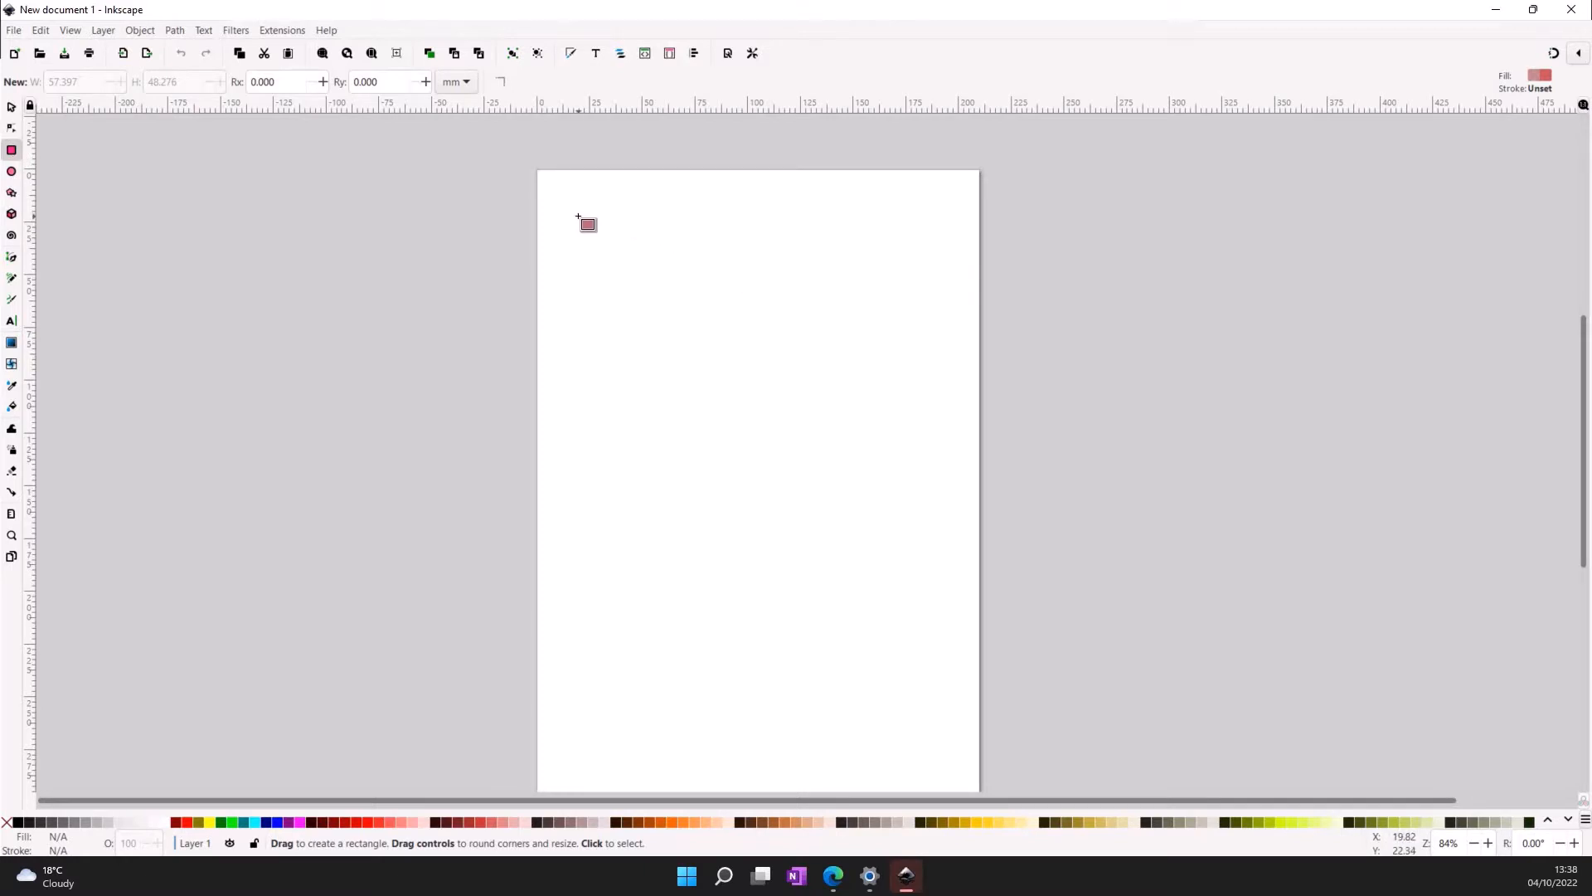
left_click_drag(578, 216, 714, 324)
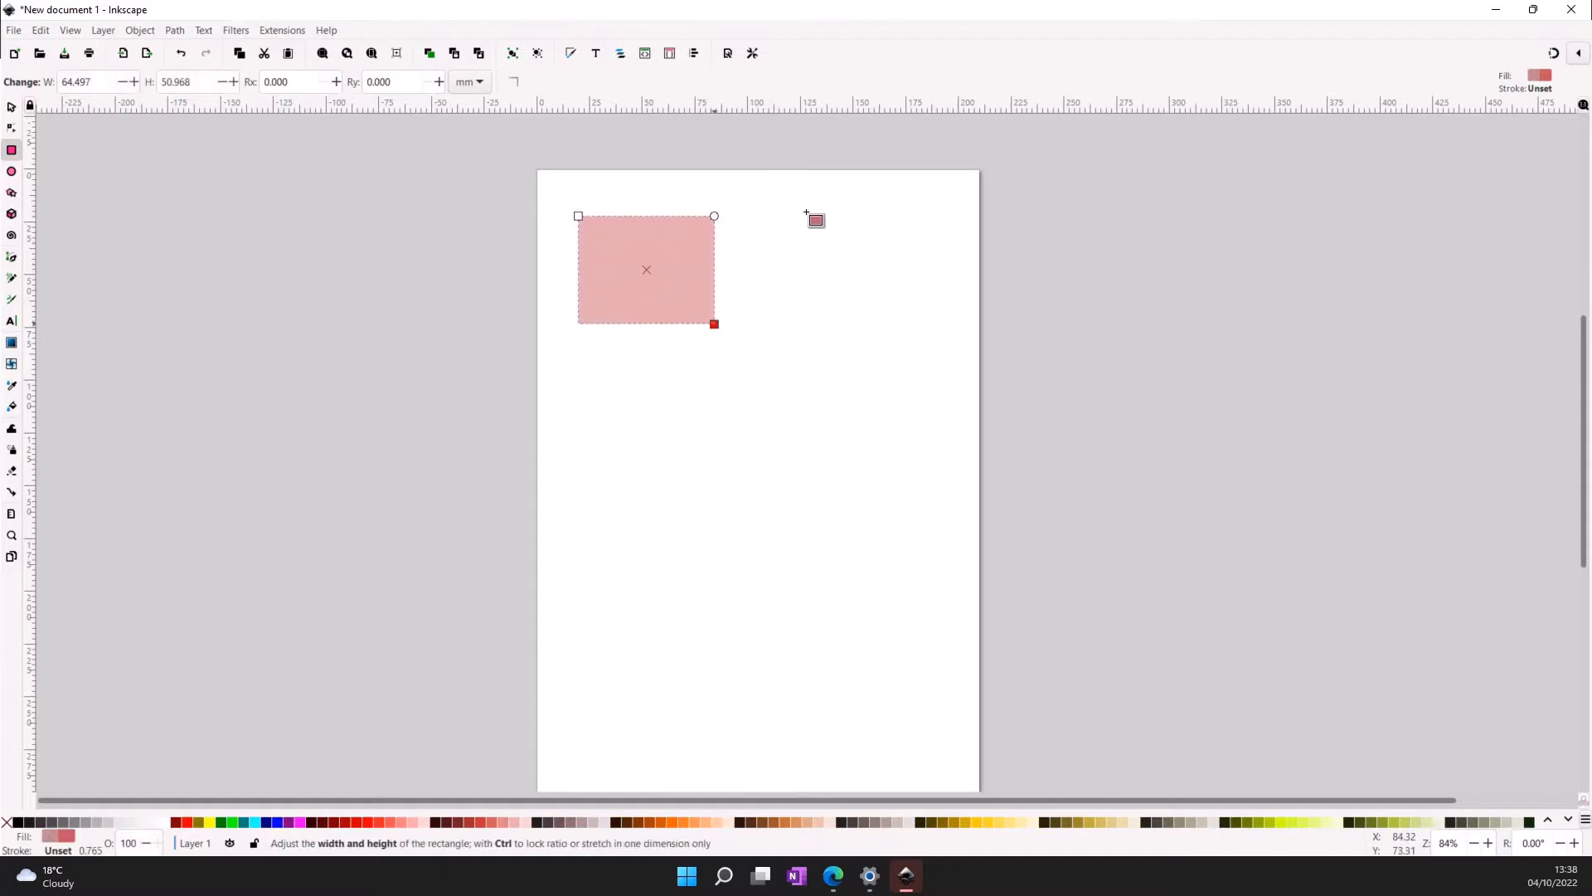
left_click_drag(806, 213, 909, 272)
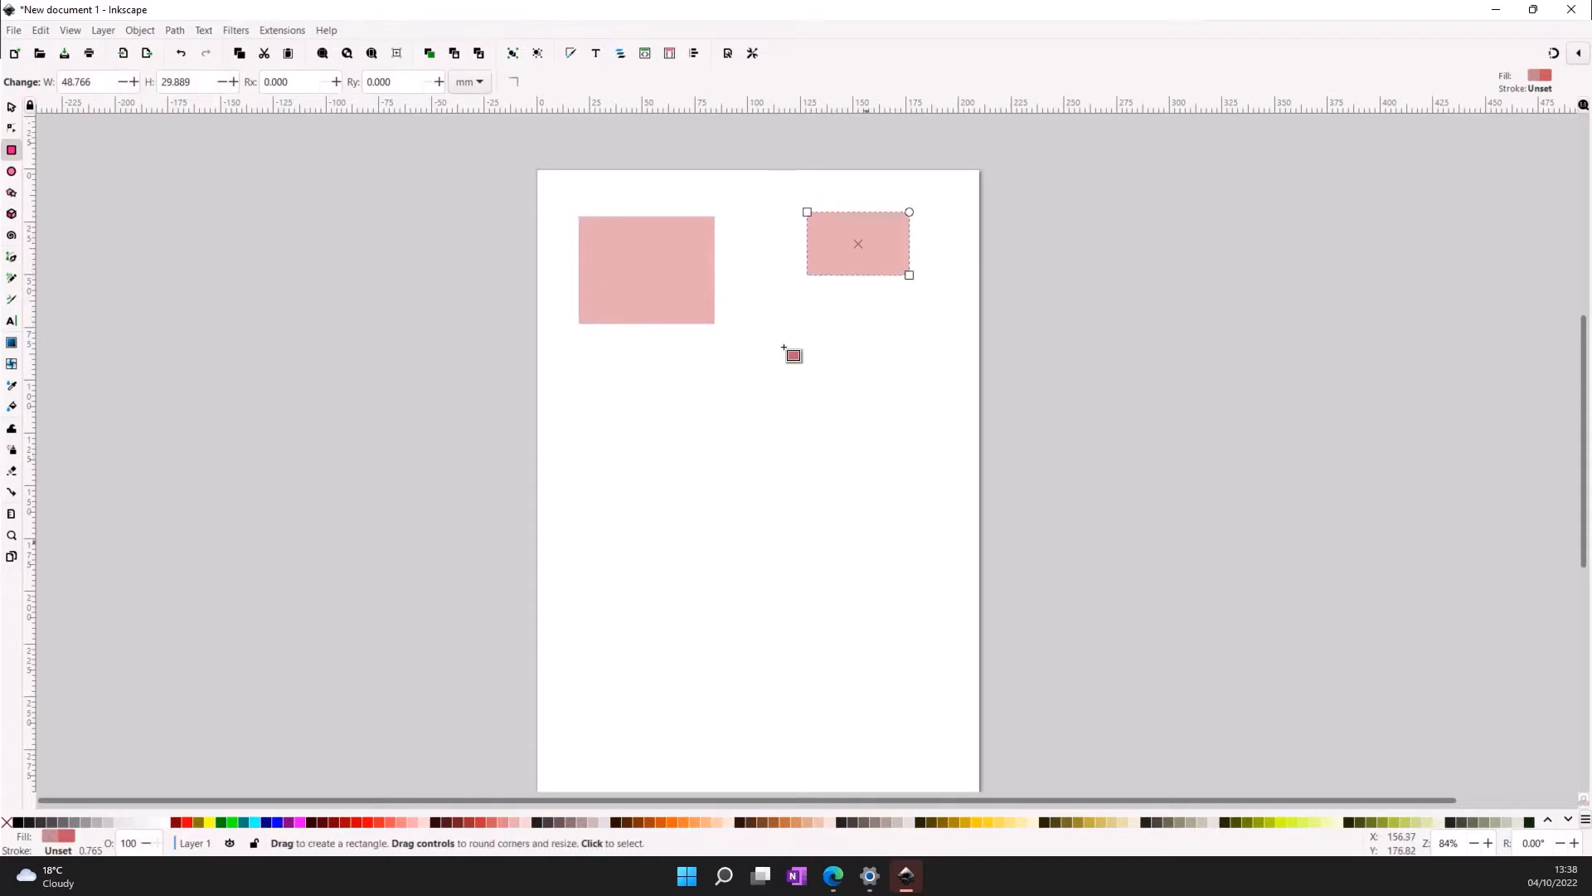
left_click_drag(769, 322, 857, 399)
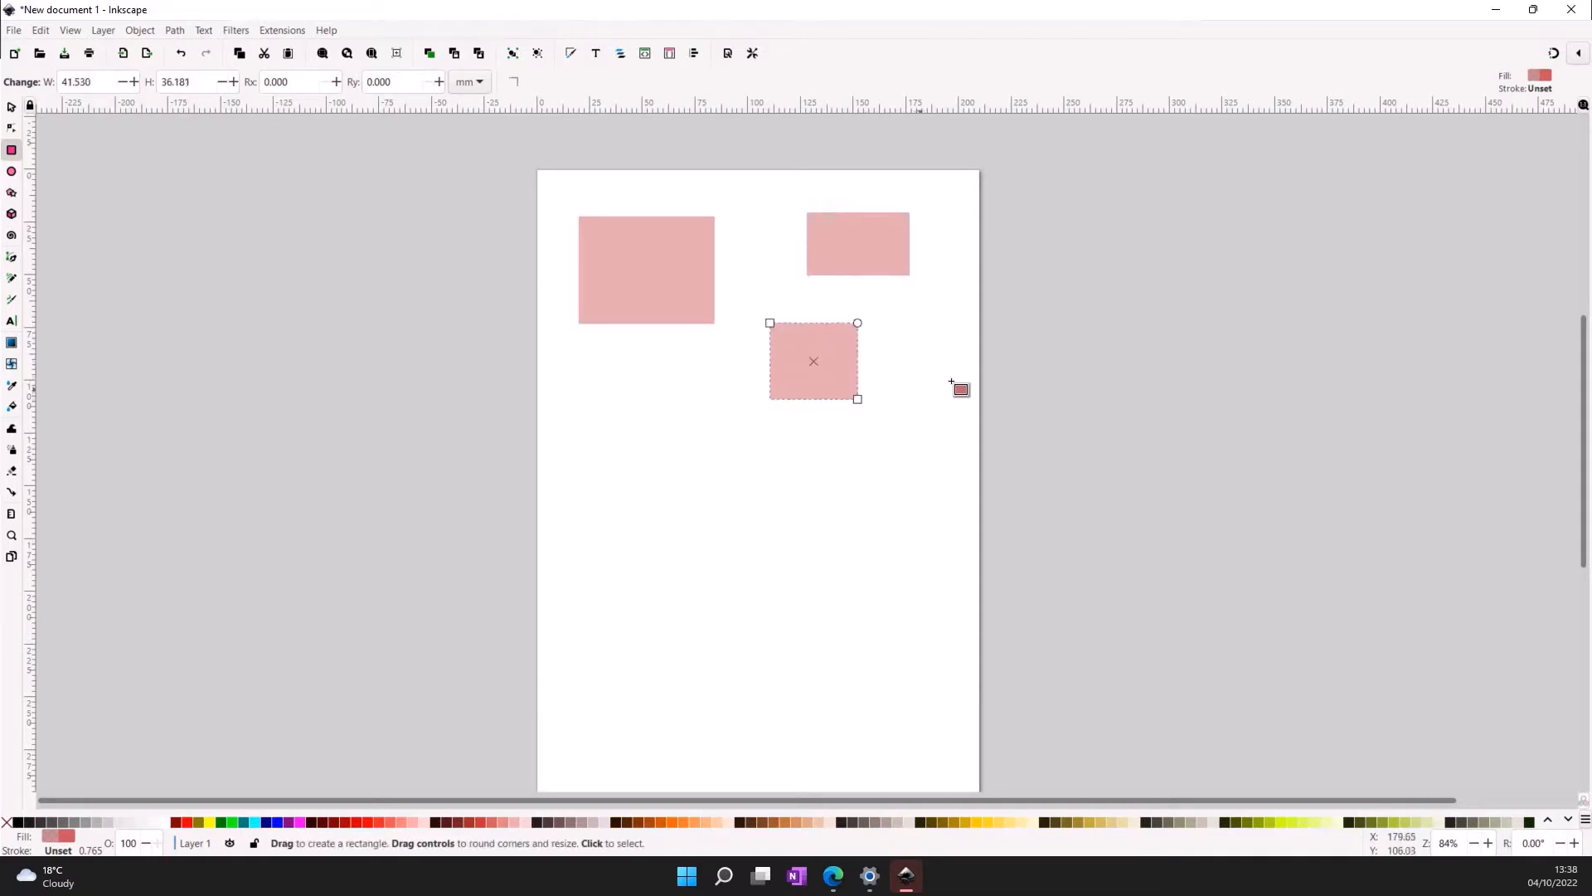
left_click_drag(902, 304, 952, 381)
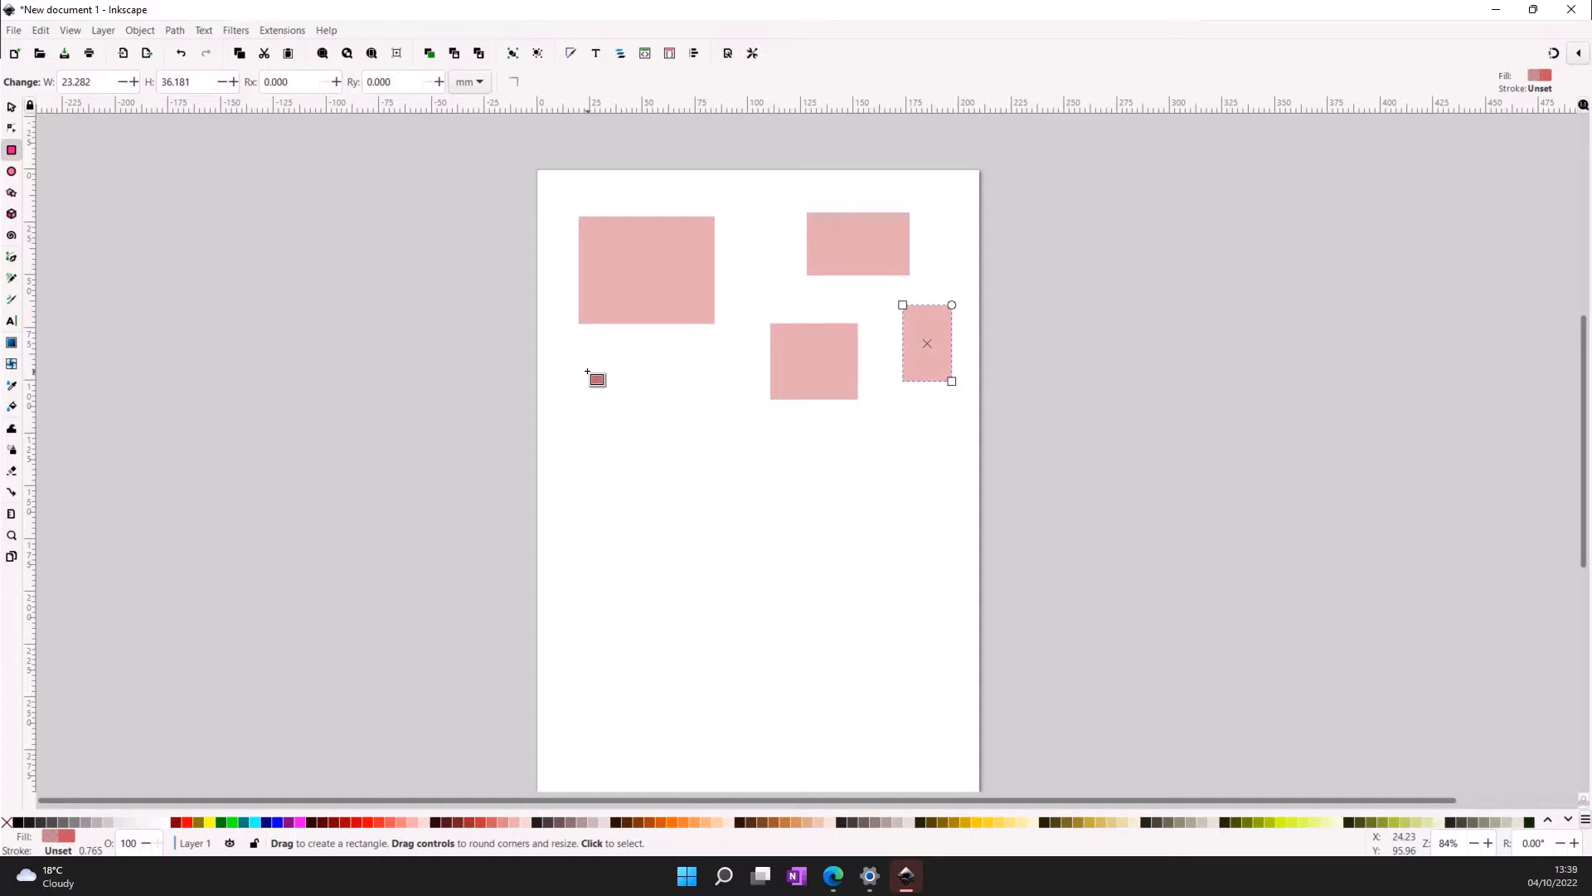
- Draw three squares with locked proportions, about 32, 23 and 20 mm wide, below the largest rectangle
key("ctrl")
mouse_move(588, 371)
left_mouse_down()
mouse_move(637, 391)
mouse_move(650, 439)
mouse_move(687, 469)
mouse_move(654, 438)
left_mouse_up()
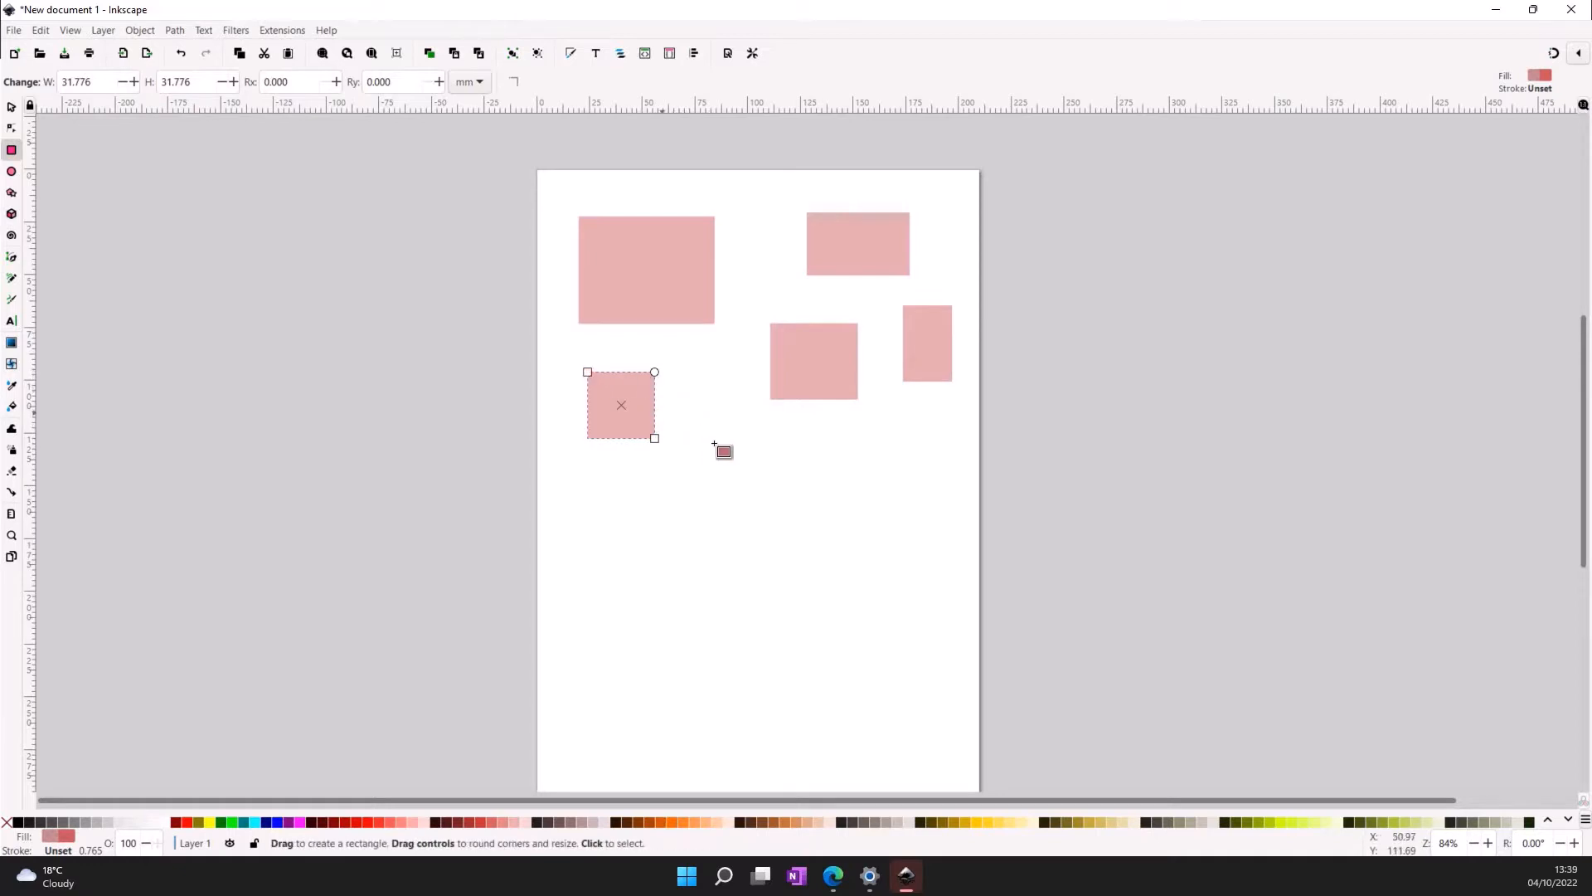
mouse_move(715, 445)
left_mouse_down()
mouse_move(764, 475)
mouse_move(764, 493)
left_mouse_up()
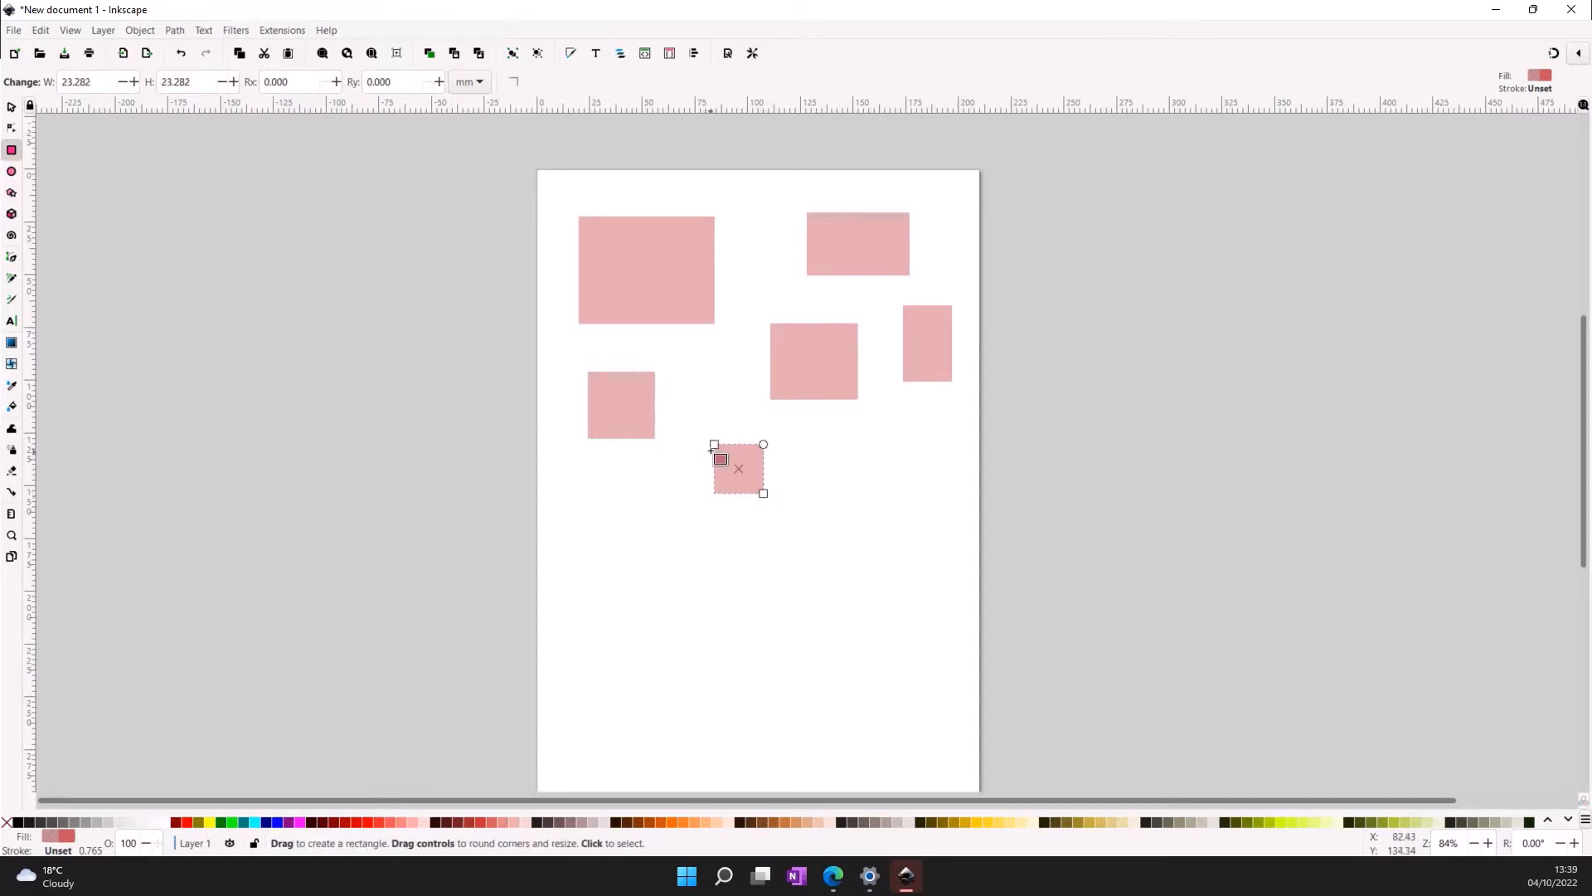
key("ctrl")
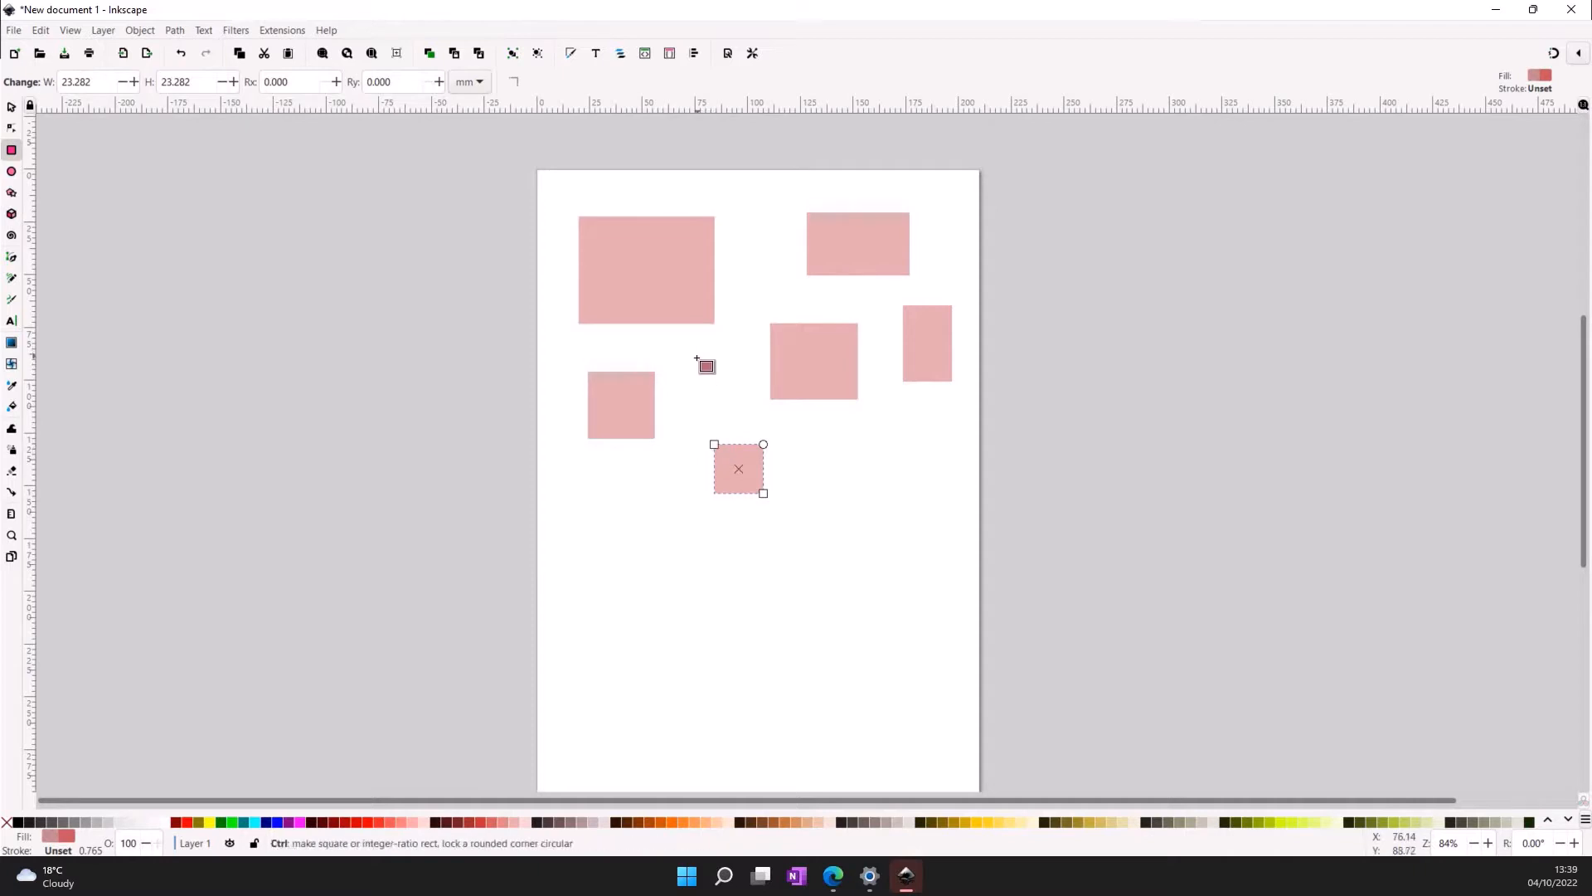
left_click_drag(697, 359, 738, 399)
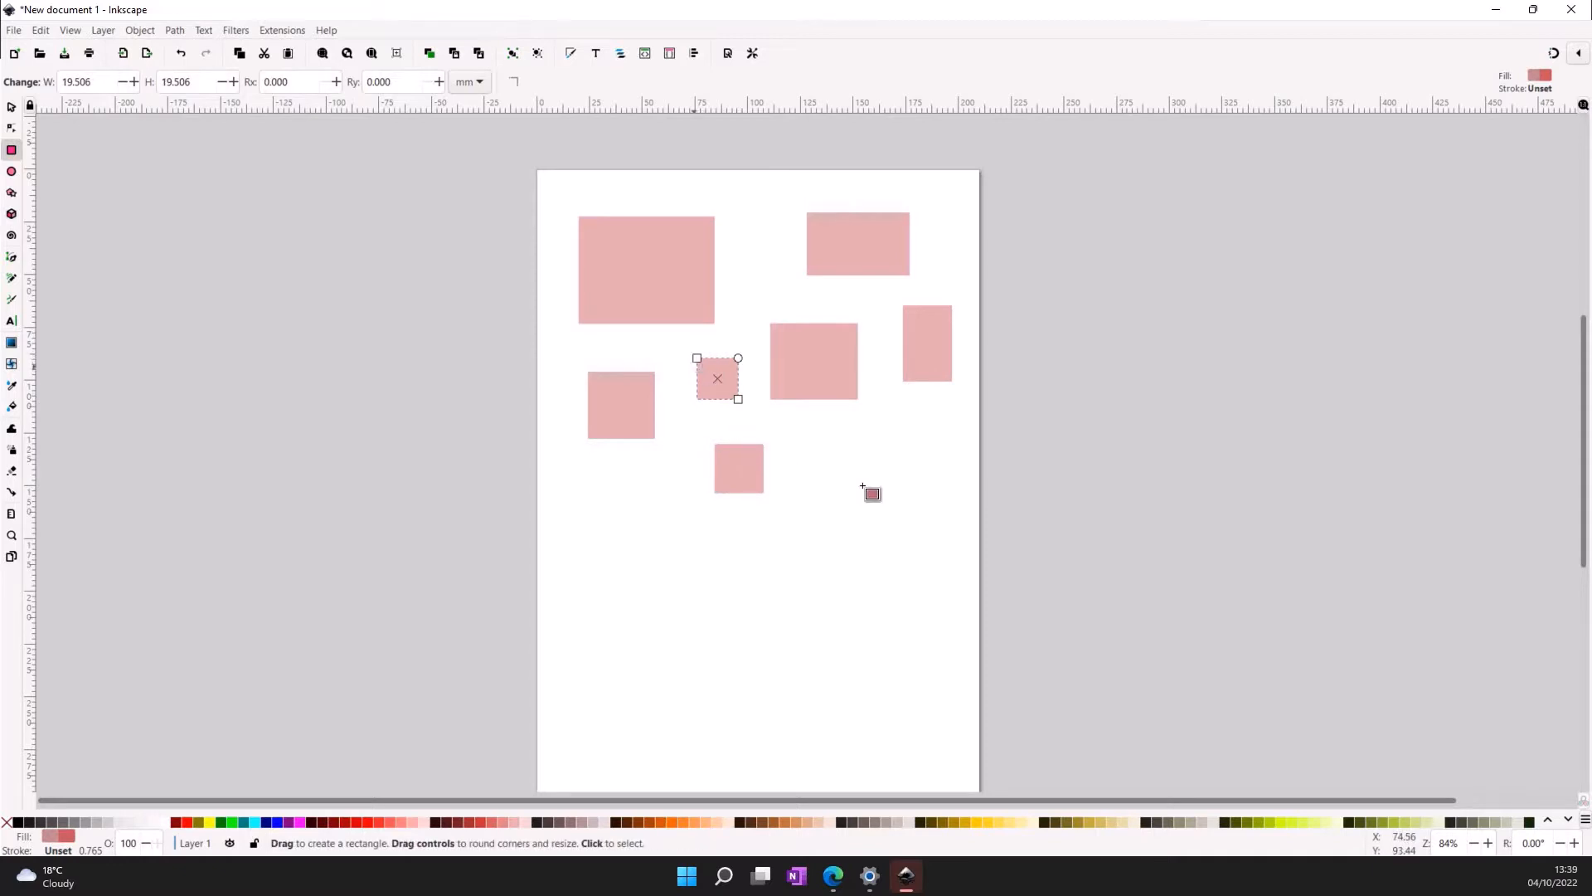
- Draw a square about 37 mm wide outward from its centre, to the right of the lowest square
key("ctrl")
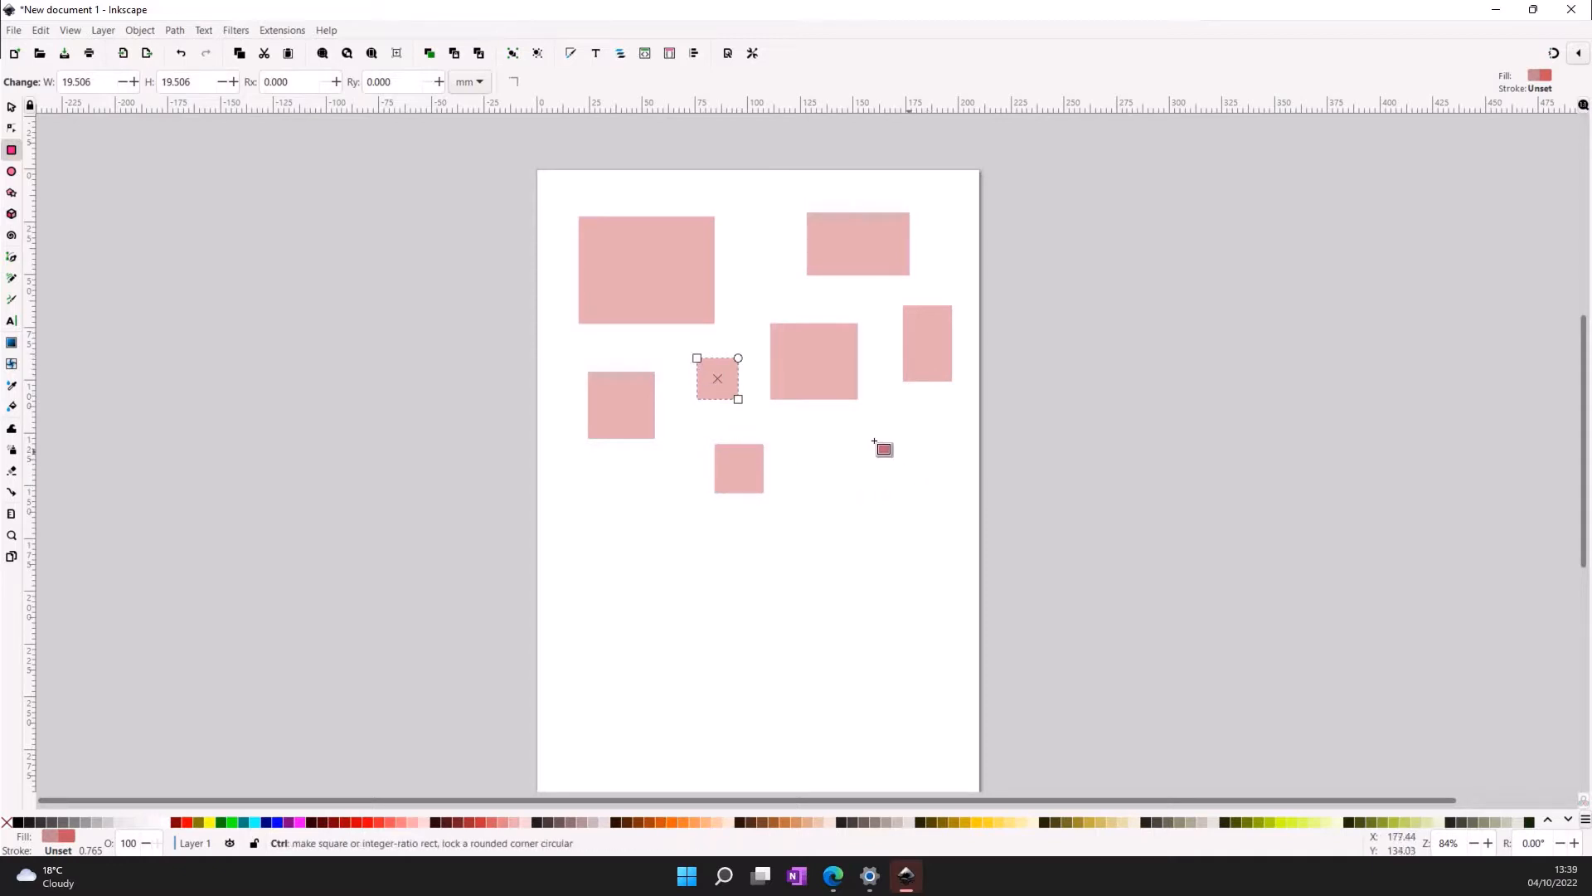
key("shift")
left_click_drag(851, 456, 894, 495)
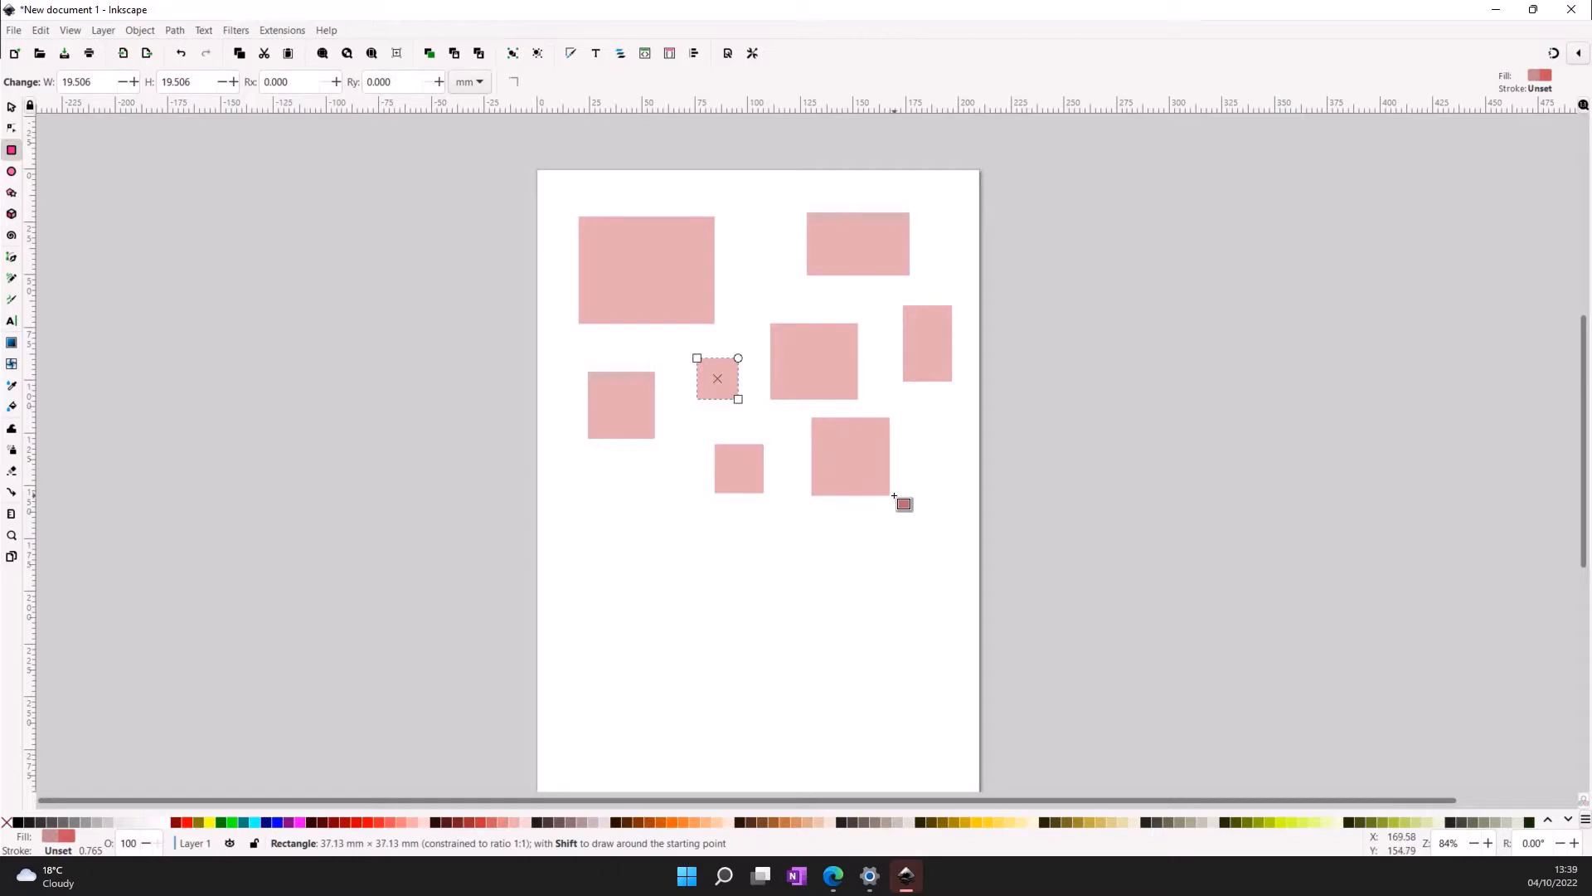
left_click_drag(893, 495, 893, 495)
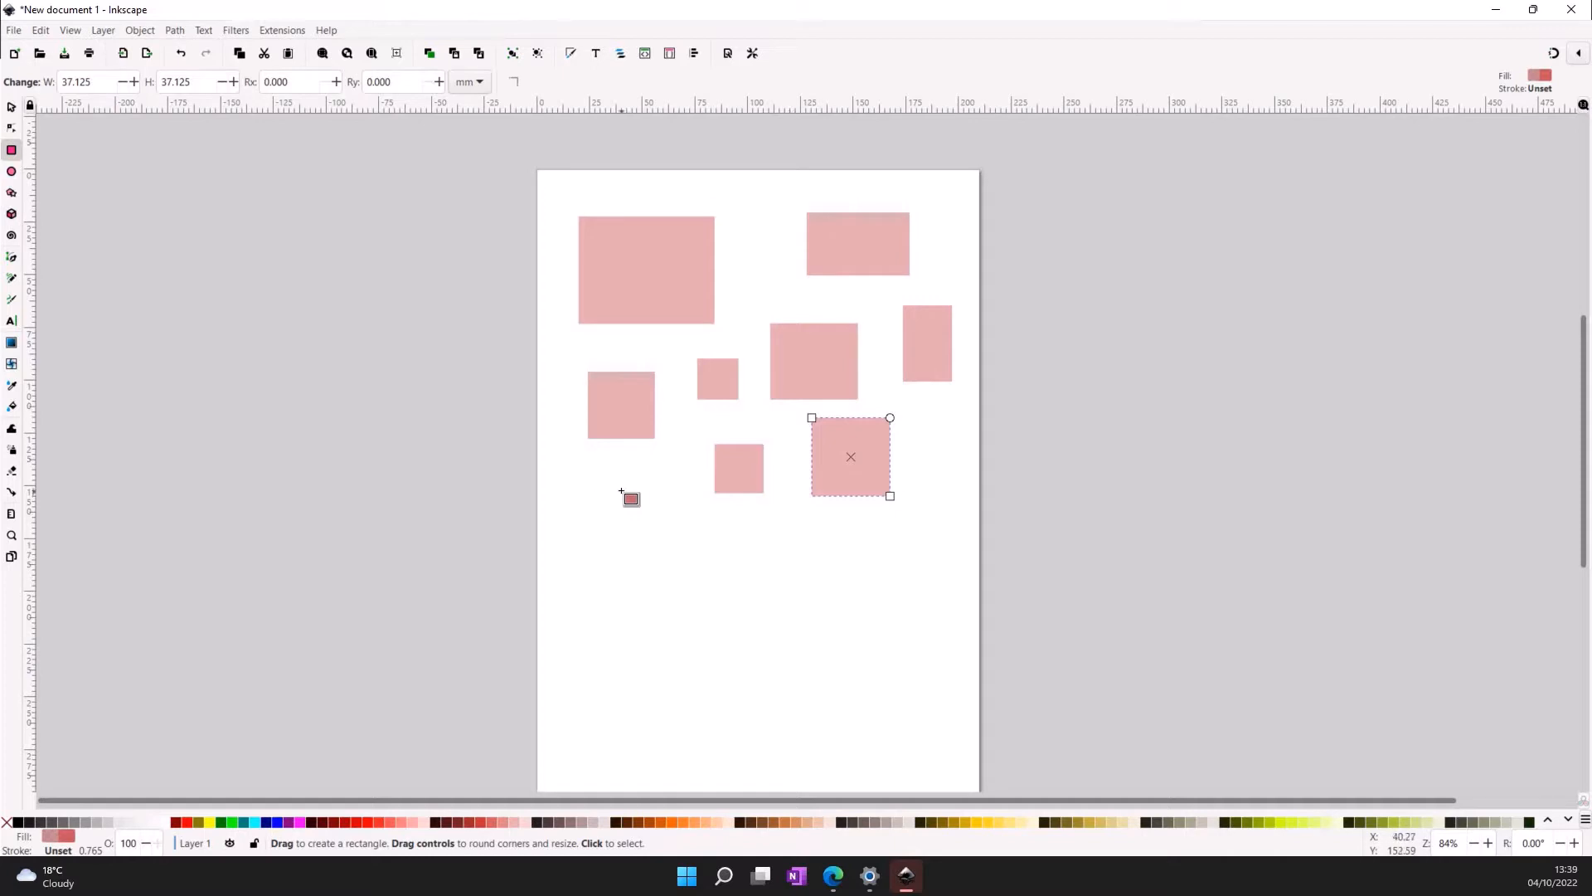
- Add a small upright rectangle below the leftmost square and undo the extra wide rectangle drawn beside it
left_click_drag(601, 481, 763, 572)
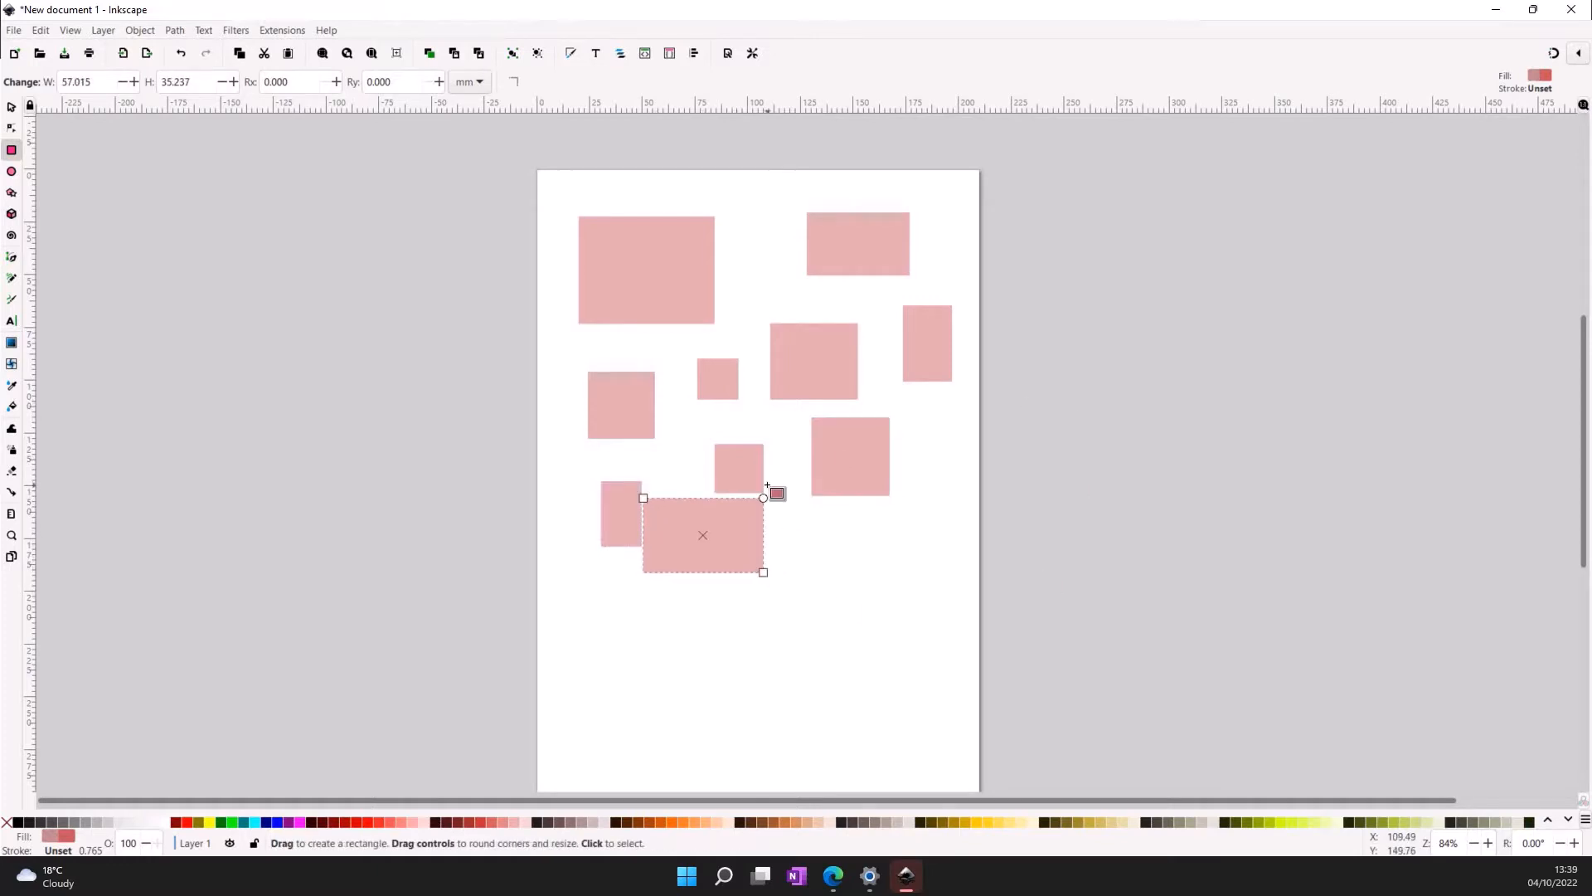
key("ctrl+z")
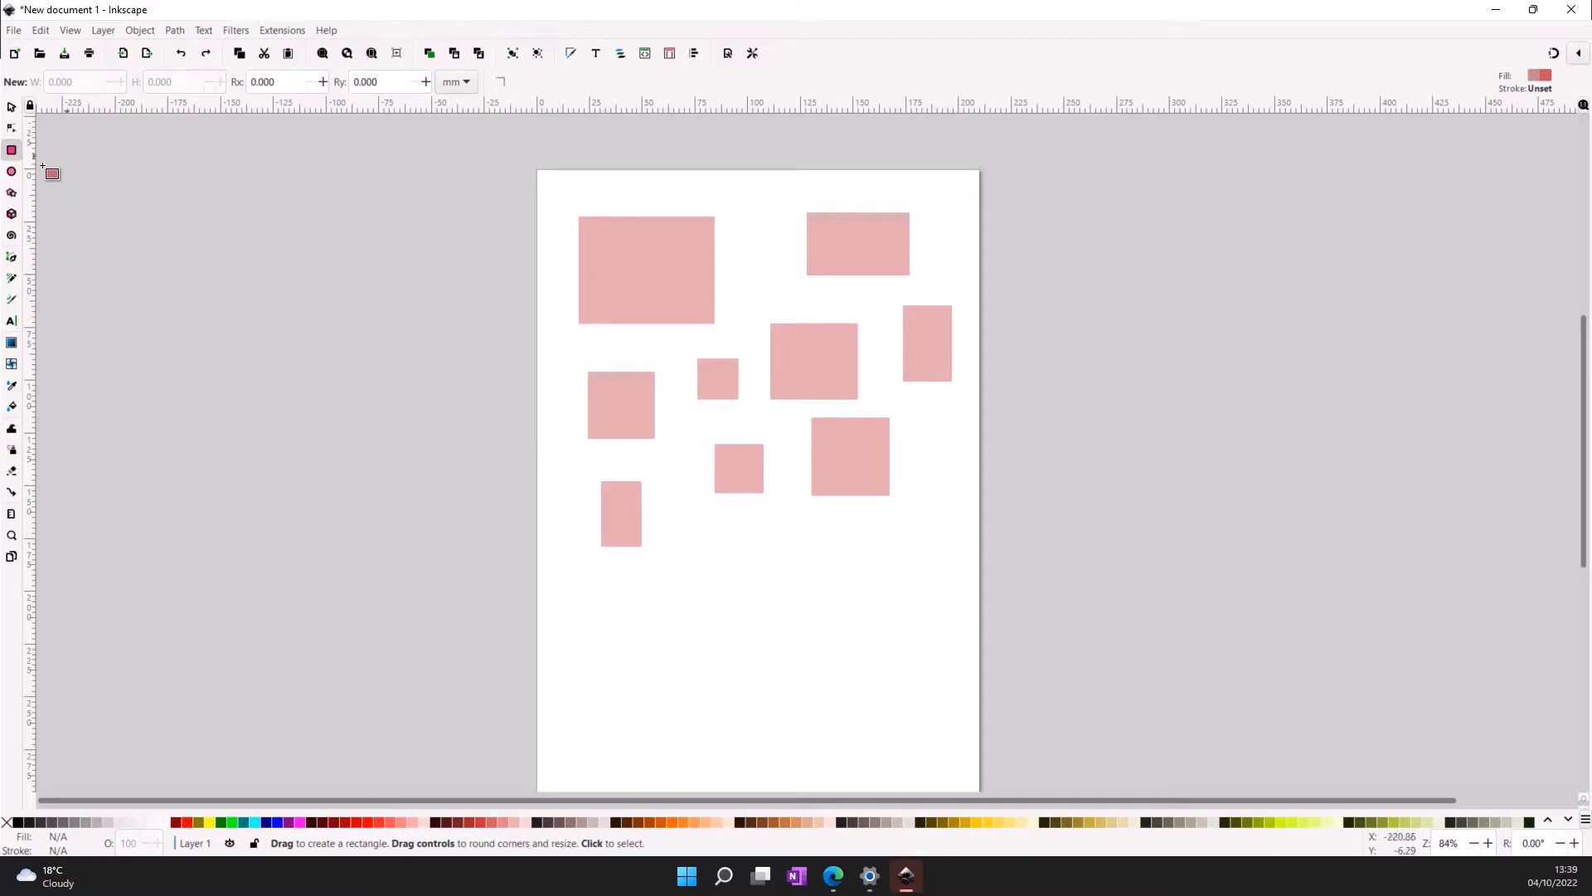
- Draw two ellipses in gaps between the rectangles and a circle of about 14 mm radius below them
left_click(11, 171)
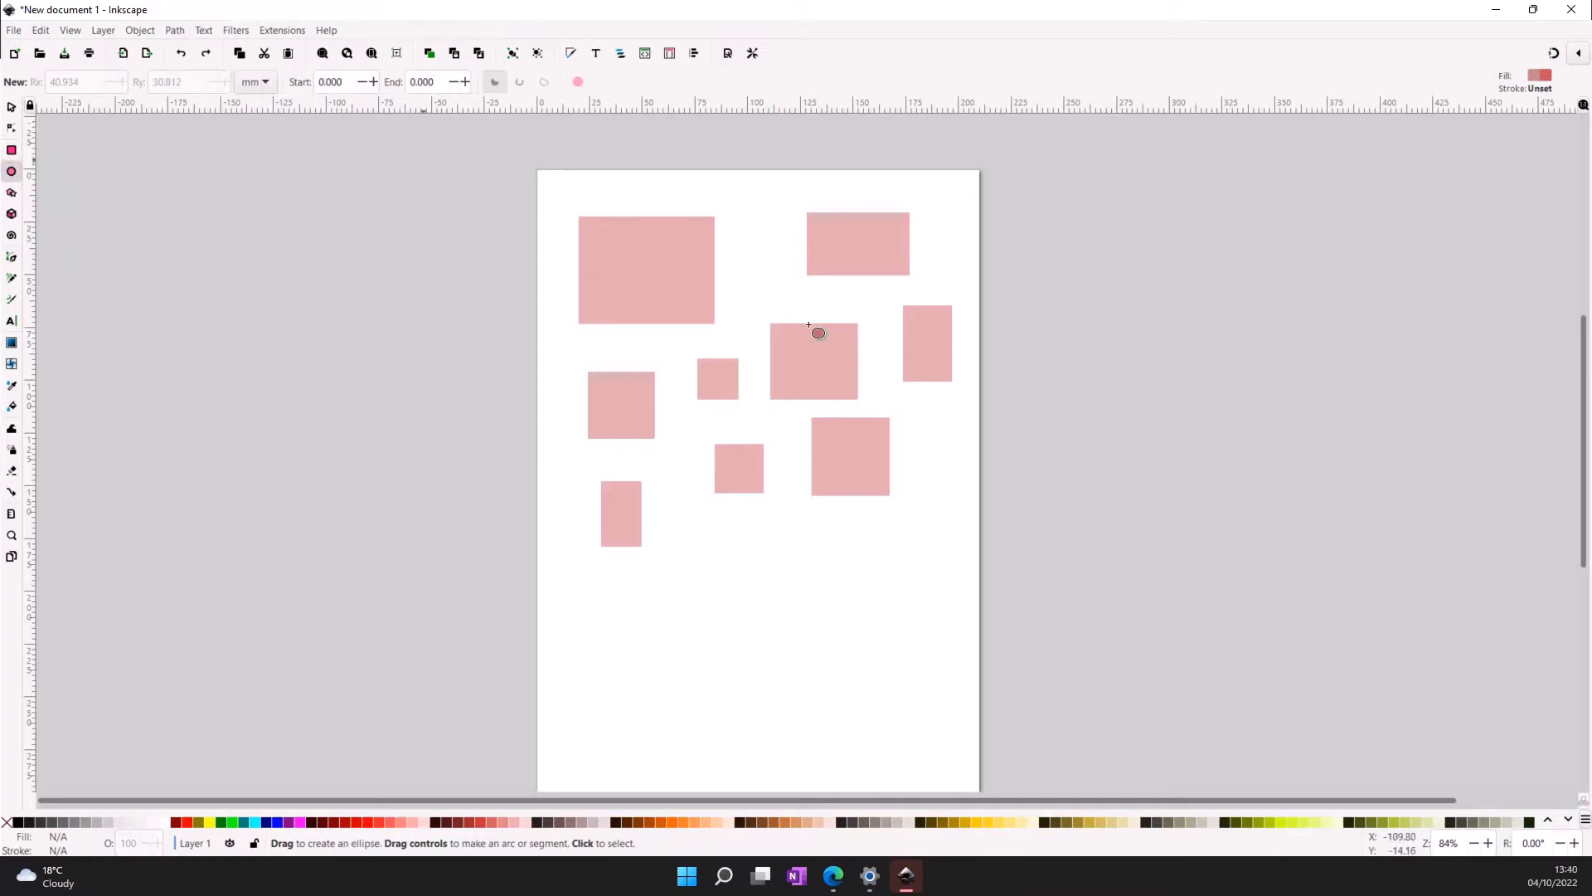
left_click_drag(737, 249, 802, 291)
left_click_drag(918, 409, 966, 463)
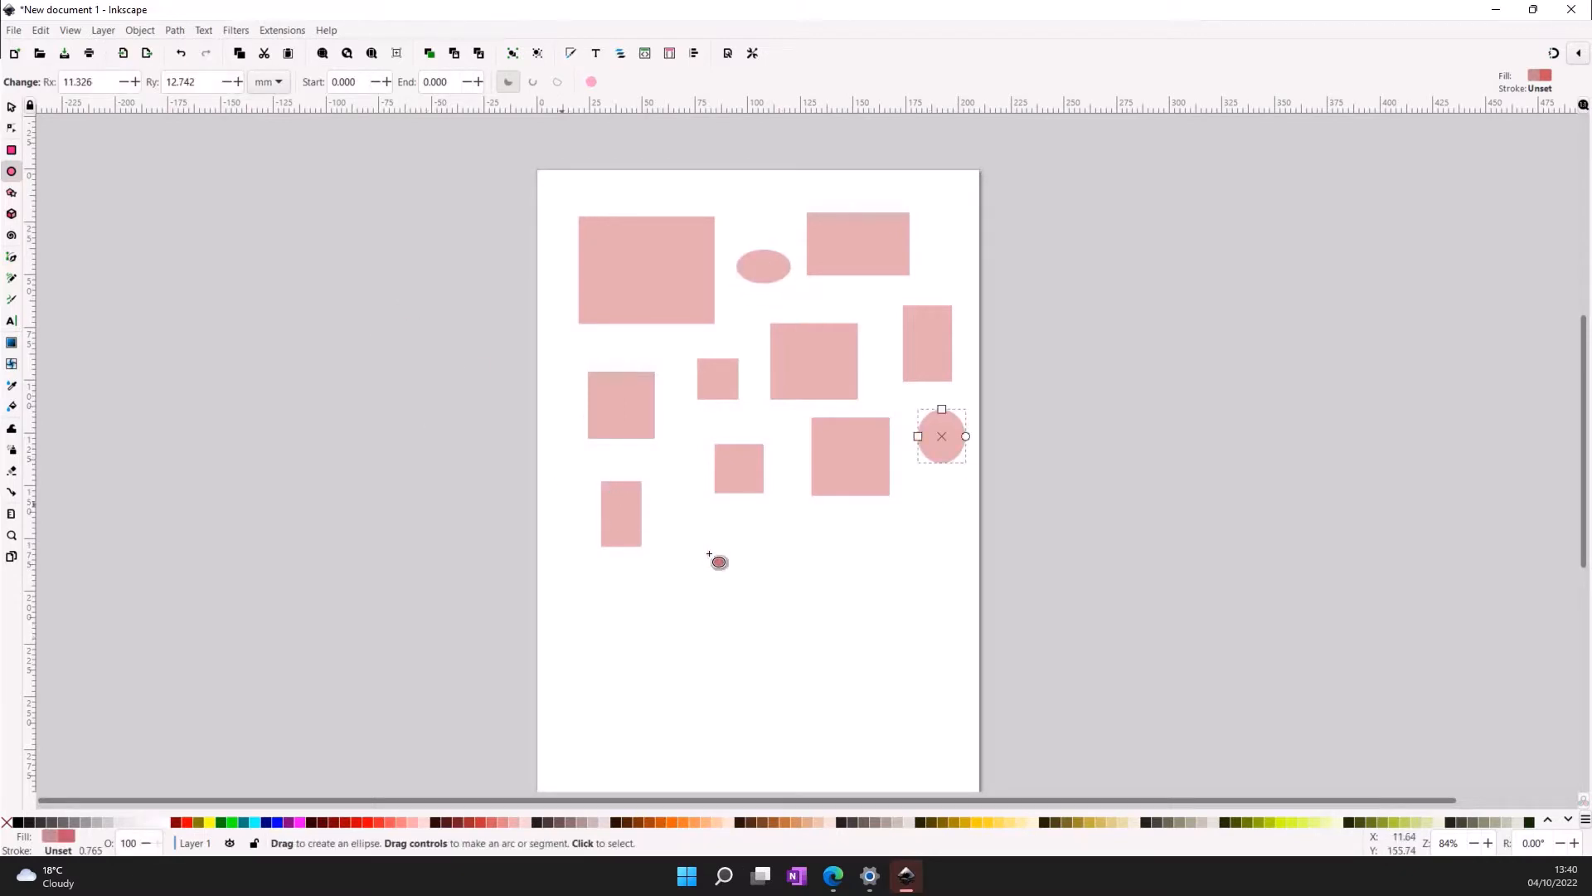
left_click_drag(709, 554, 769, 616)
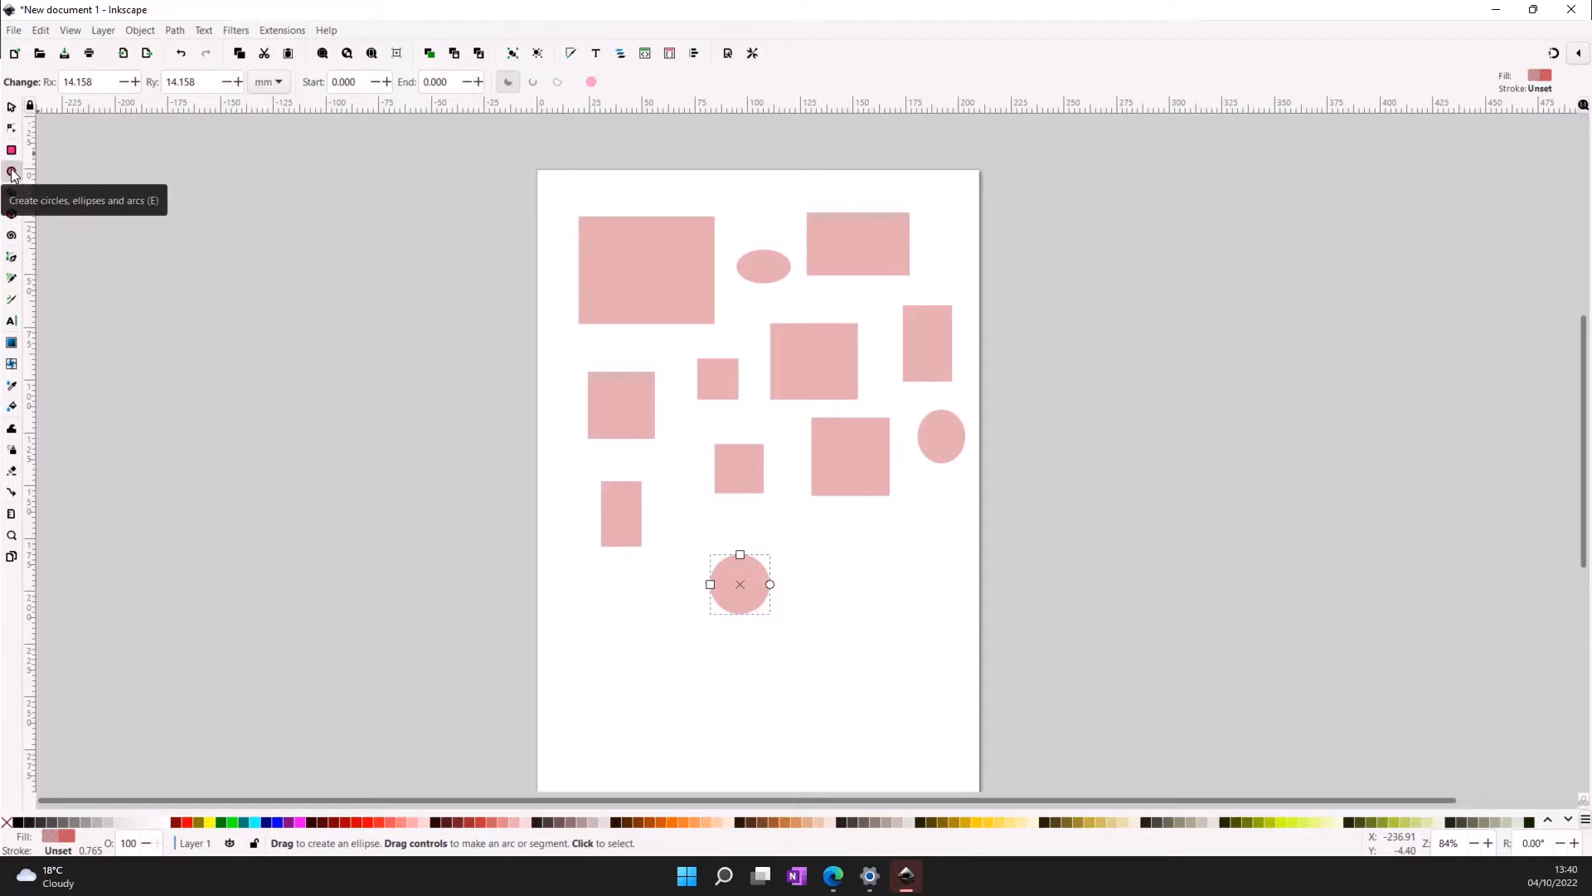
key("r")
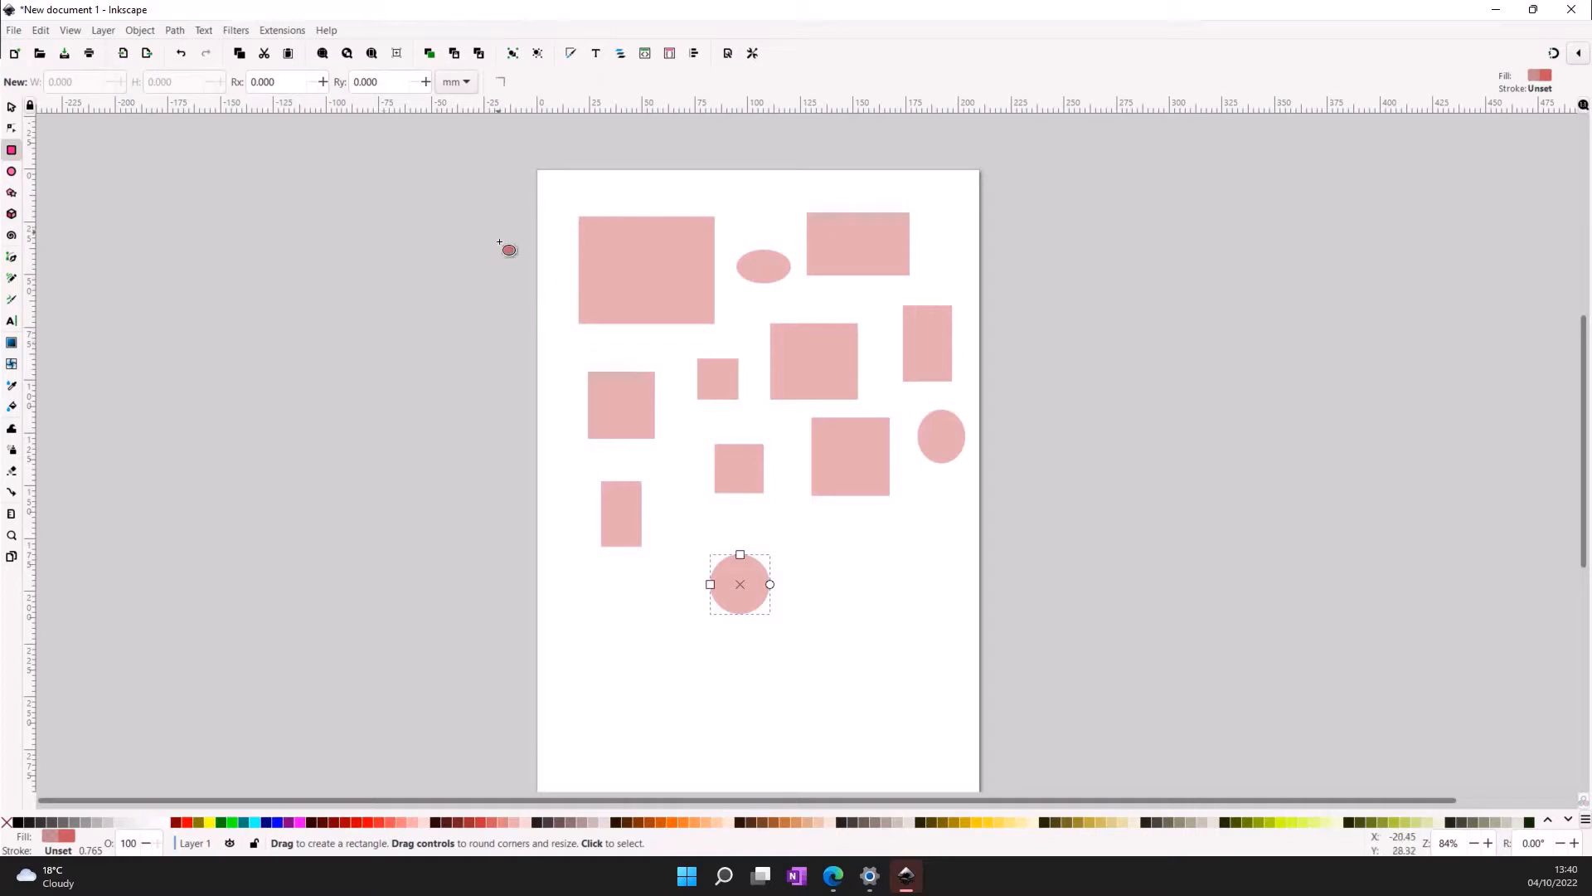
key("e")
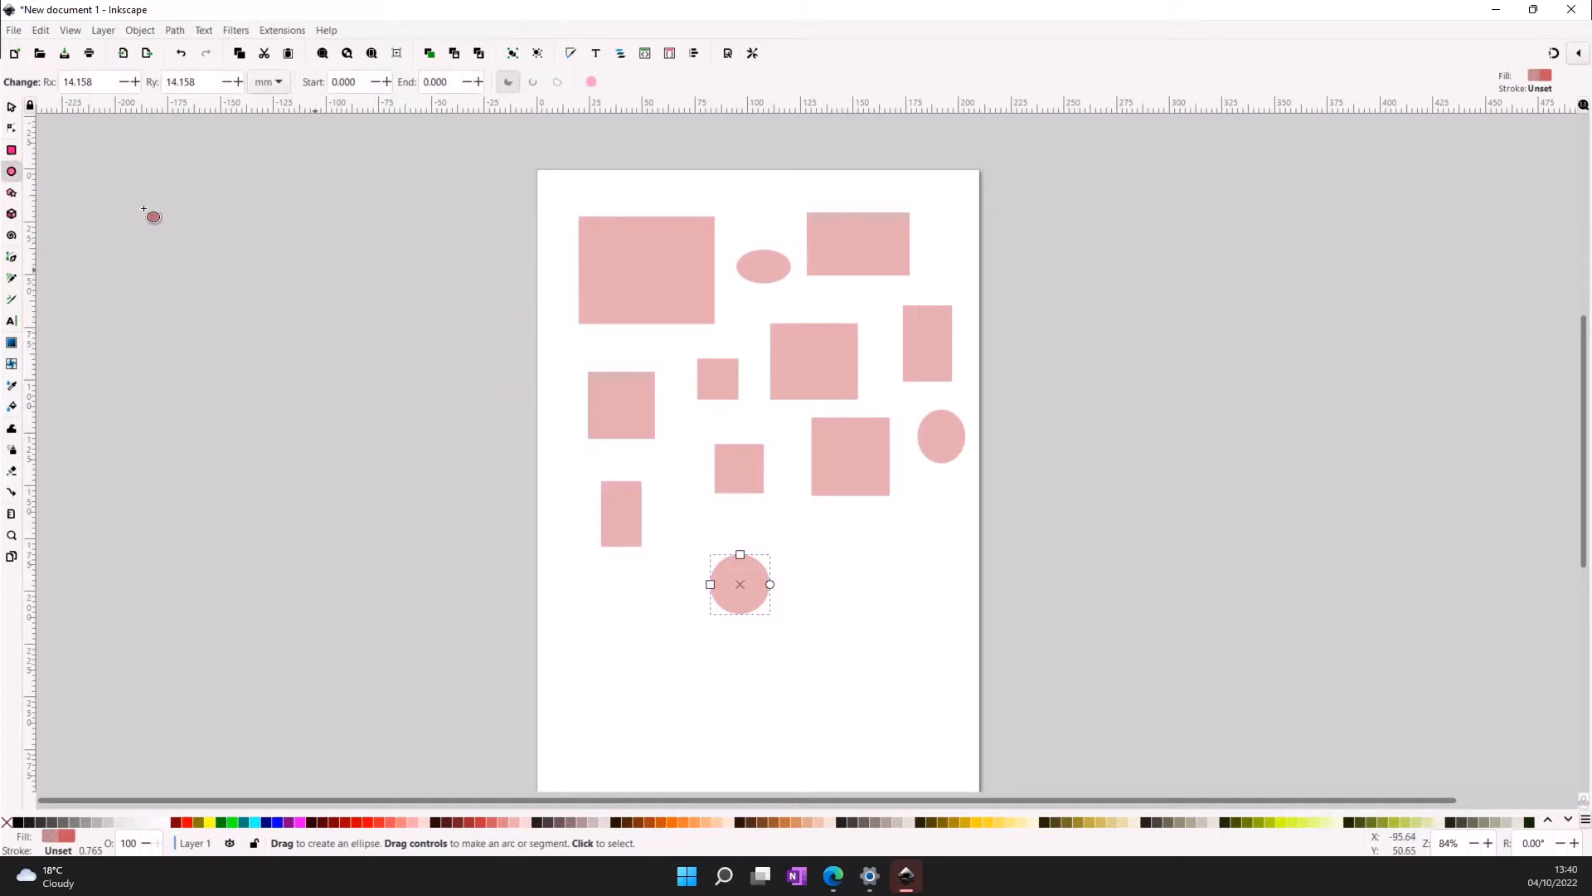
- Draw a four-cornered star with a 0.500 spoke ratio to the right of the circle, and set its corners to 5
left_click(13, 190)
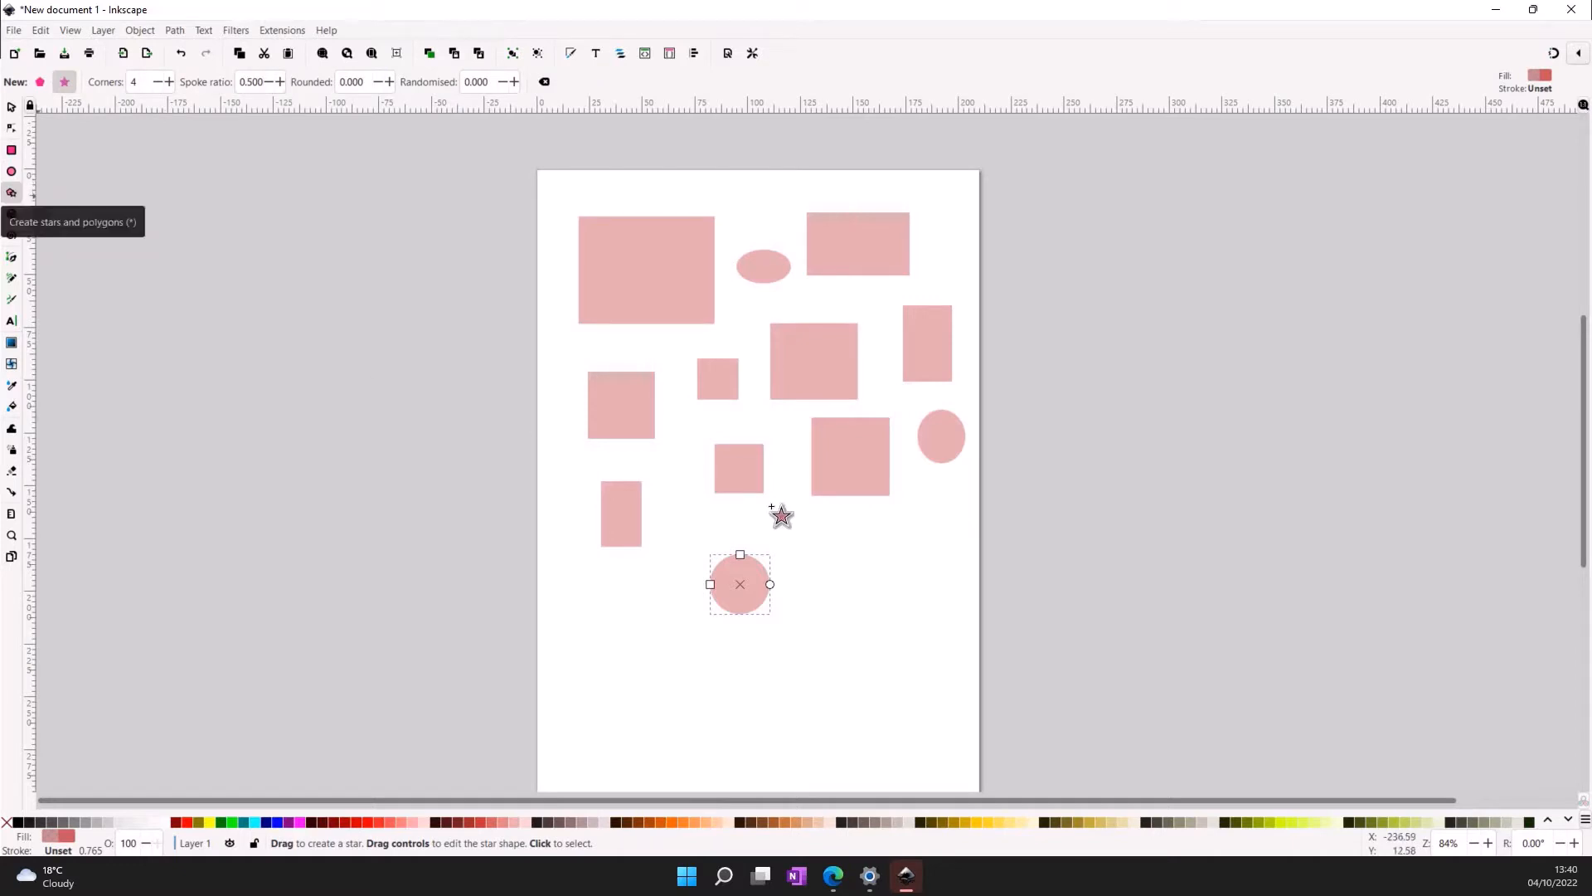
mouse_move(873, 561)
left_mouse_down()
mouse_move(920, 615)
mouse_move(913, 602)
left_mouse_up()
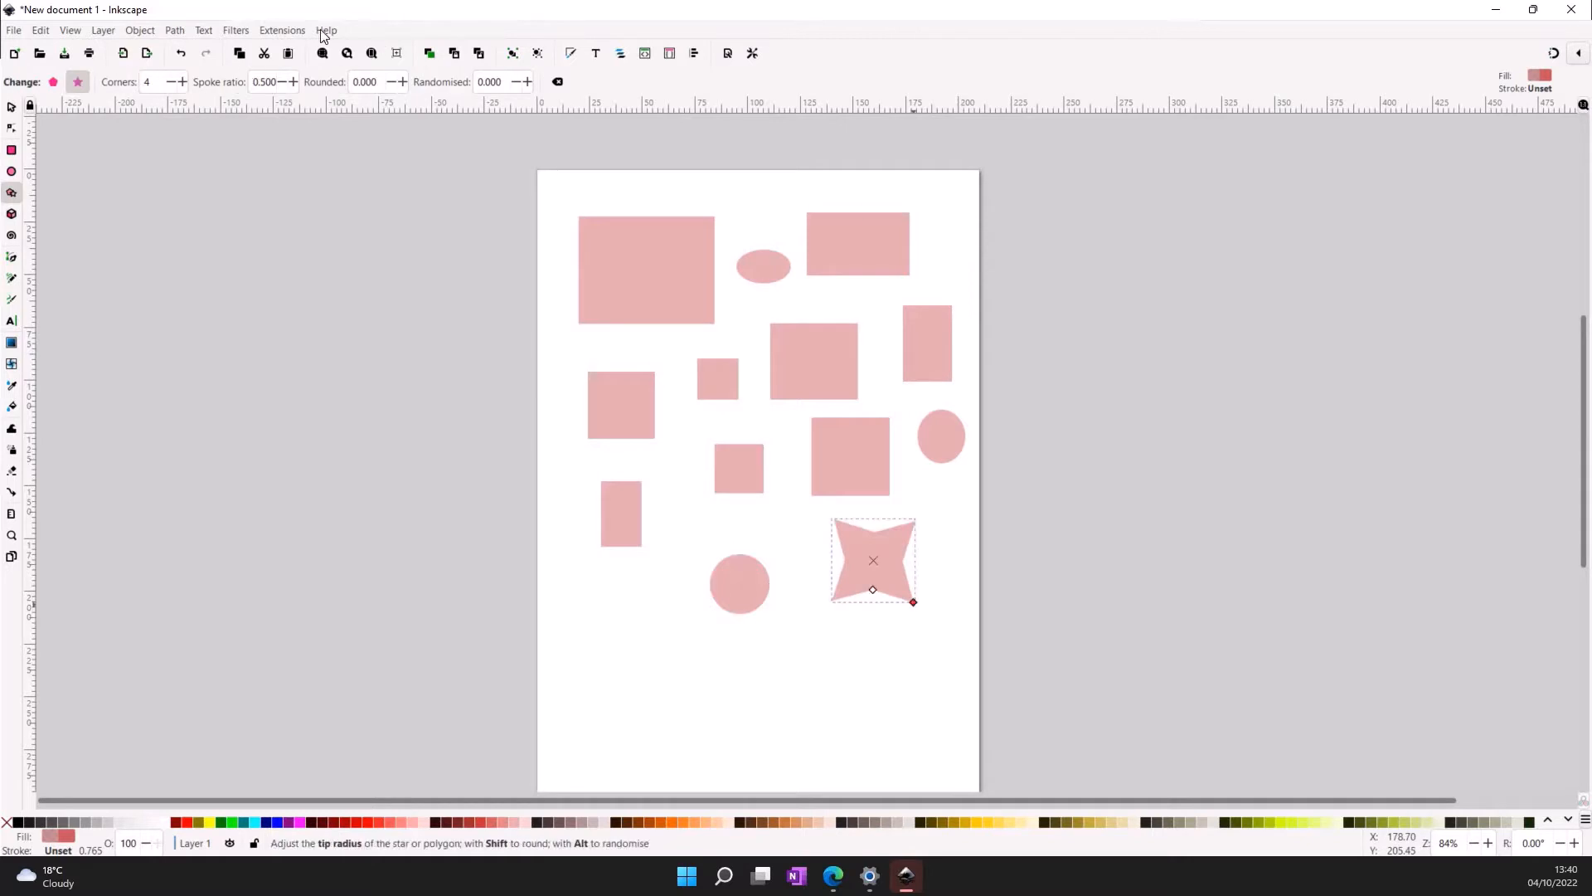
left_click(183, 81)
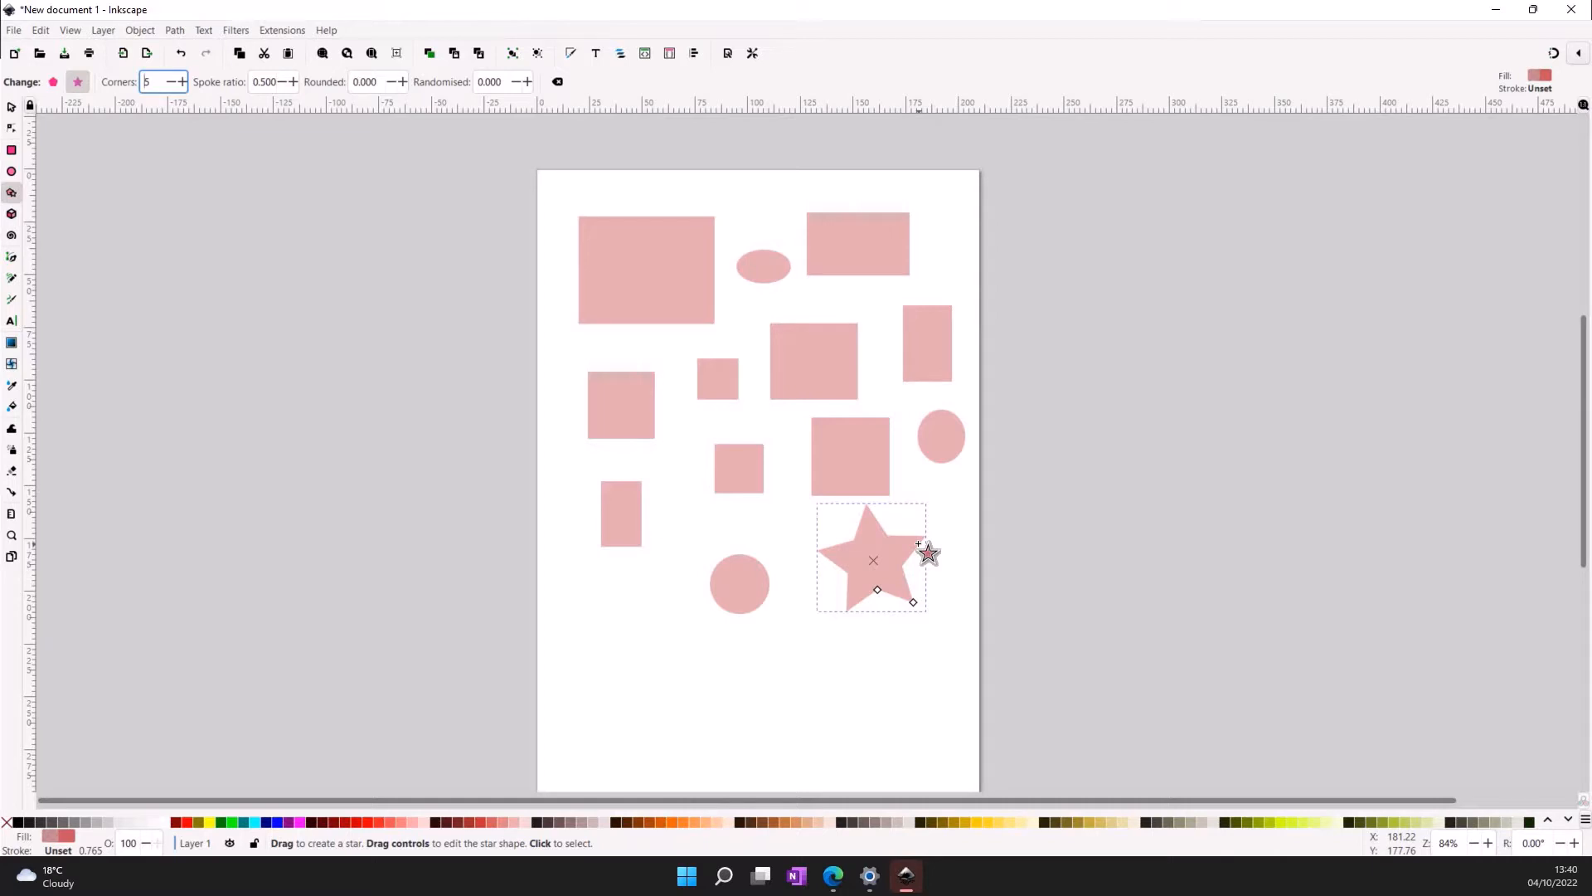
- Convert the star to a regular polygon and raise its number of corners to 12
left_click(54, 82)
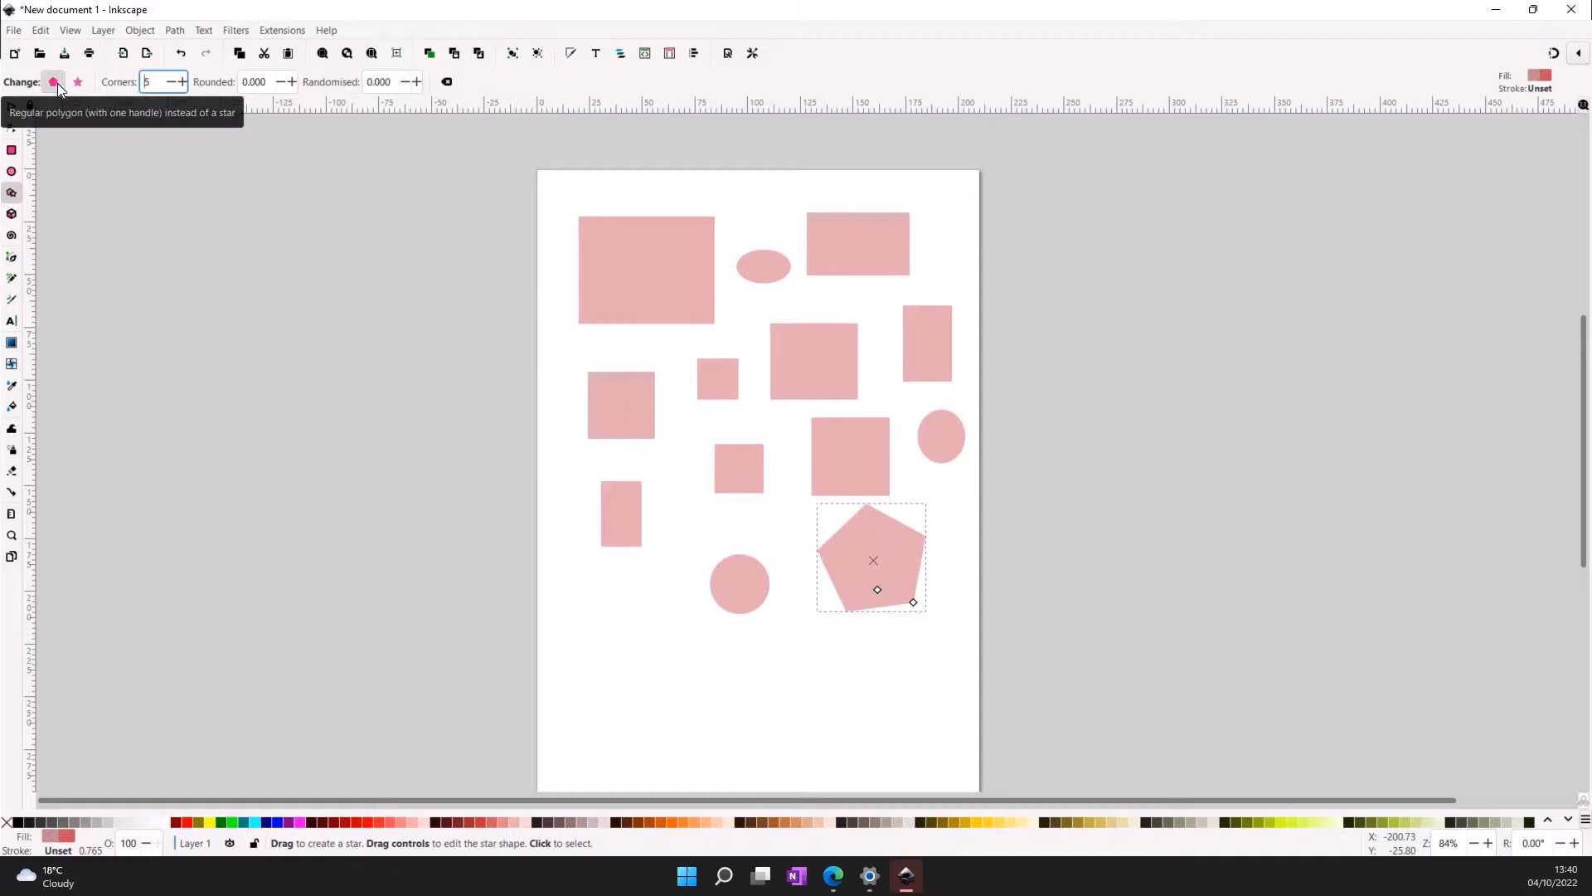
left_click(183, 82)
left_click(183, 82)
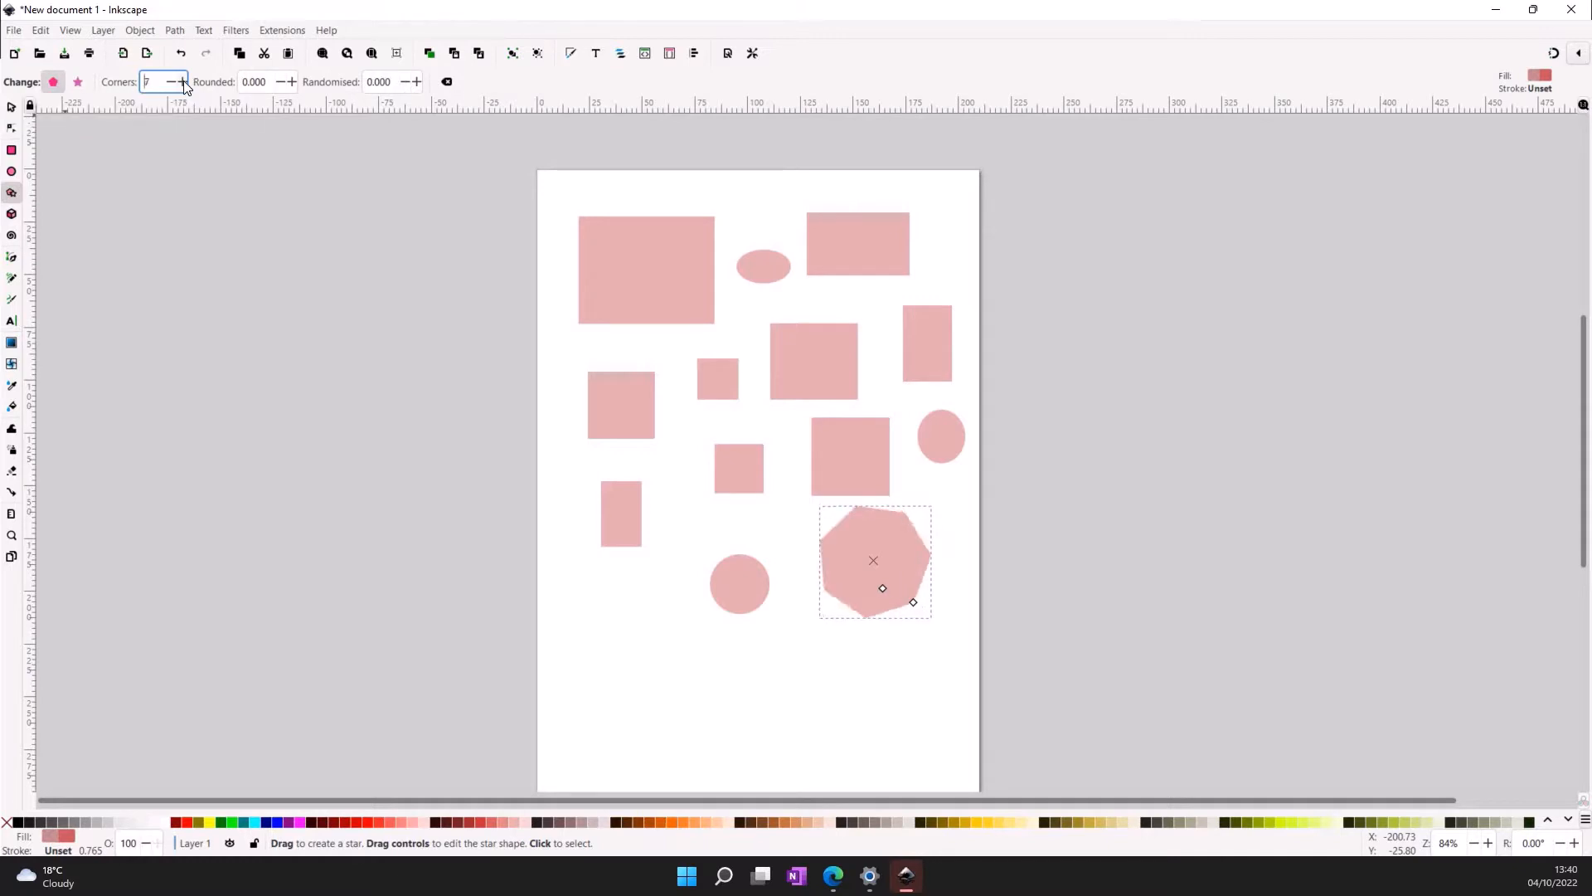
left_click(183, 82)
left_click(184, 82)
left_click(184, 82)
left_click(183, 82)
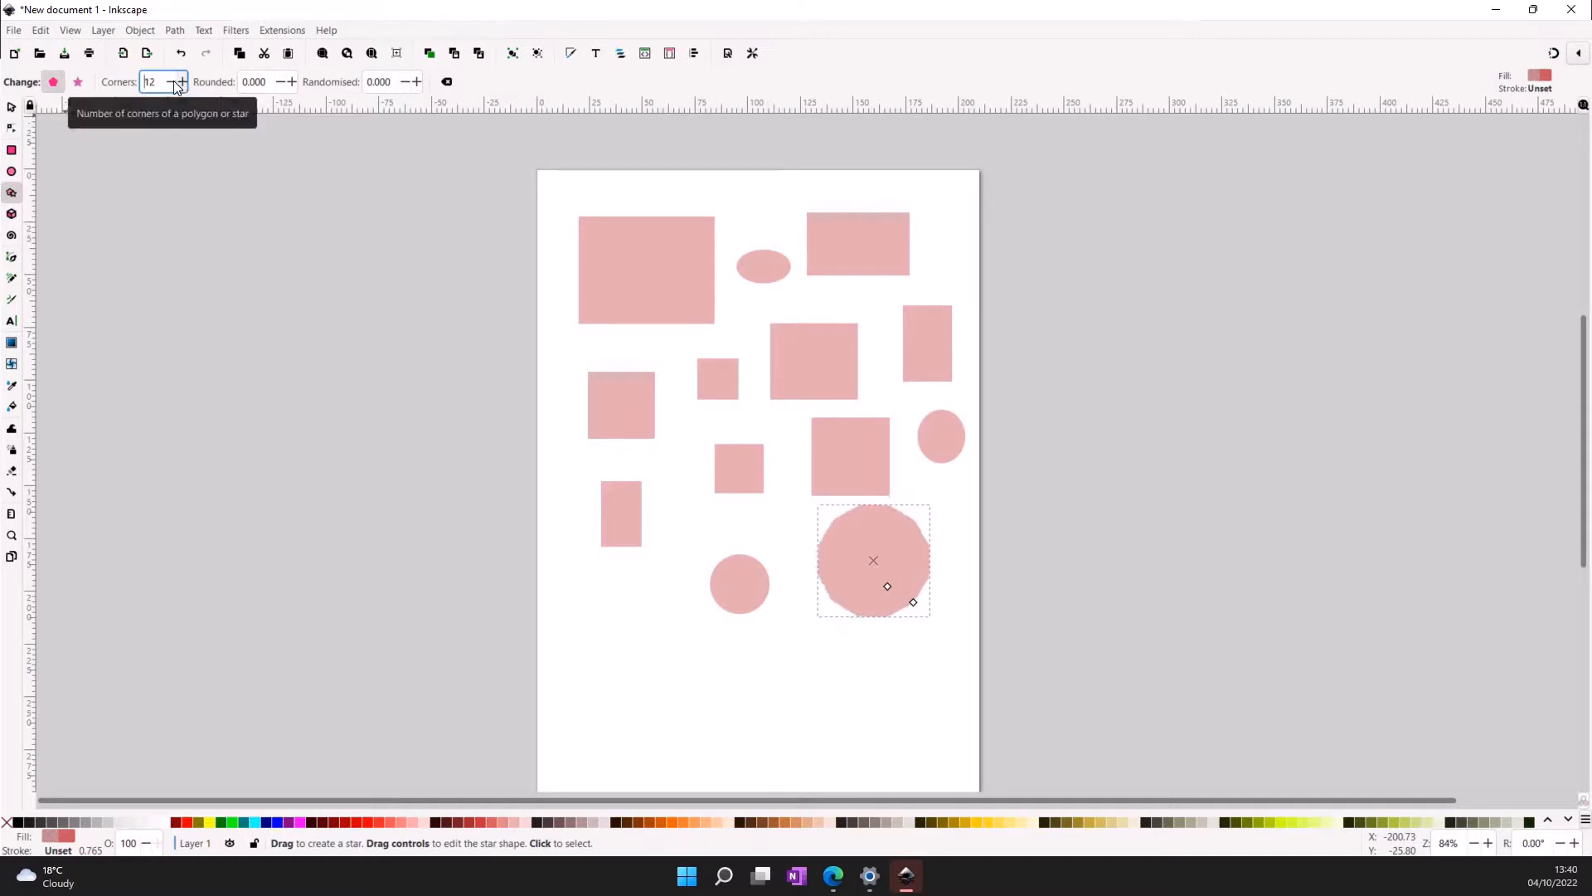
- Reduce the polygon's corners to 3 and switch the shape back to a star
left_click(172, 81)
left_click(172, 81)
left_click(173, 82)
left_click(172, 82)
left_click(172, 81)
left_click(173, 81)
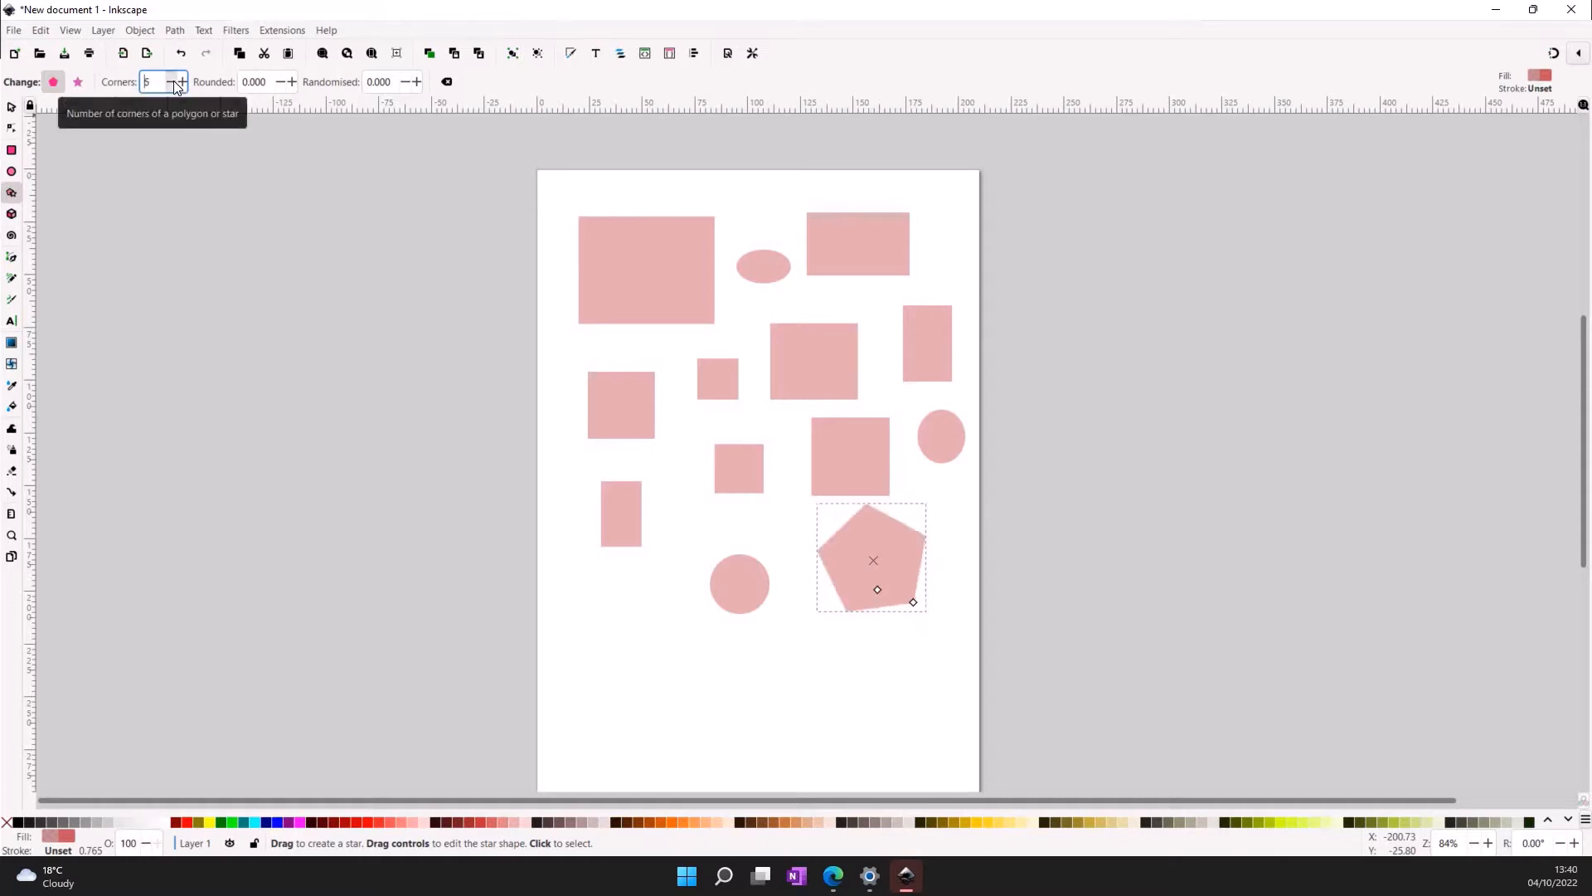
left_click(173, 81)
left_click(172, 81)
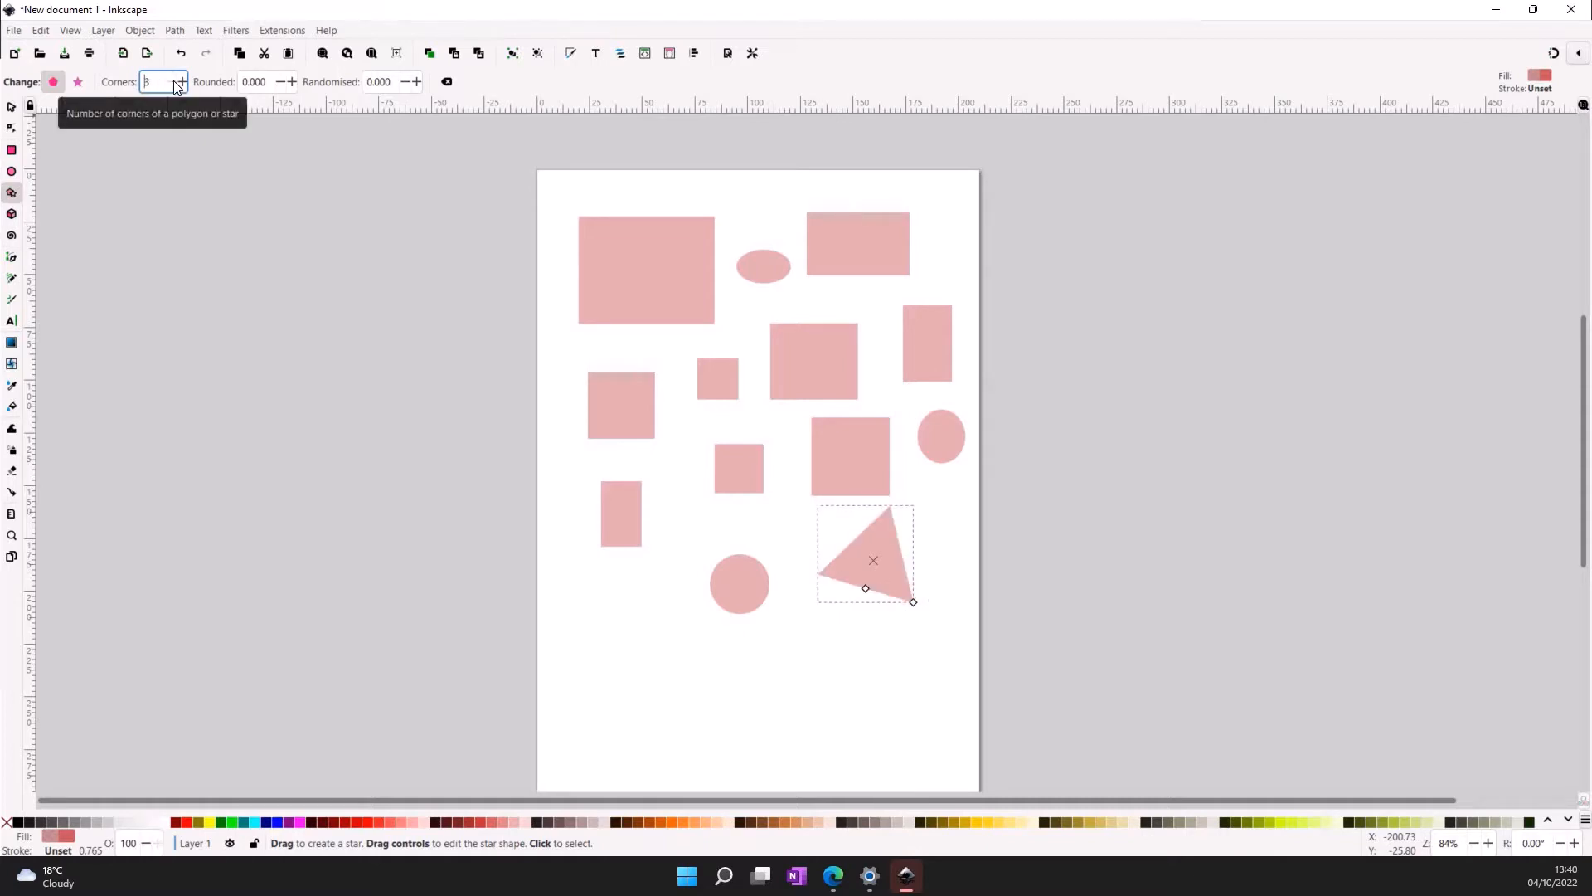
left_click(79, 80)
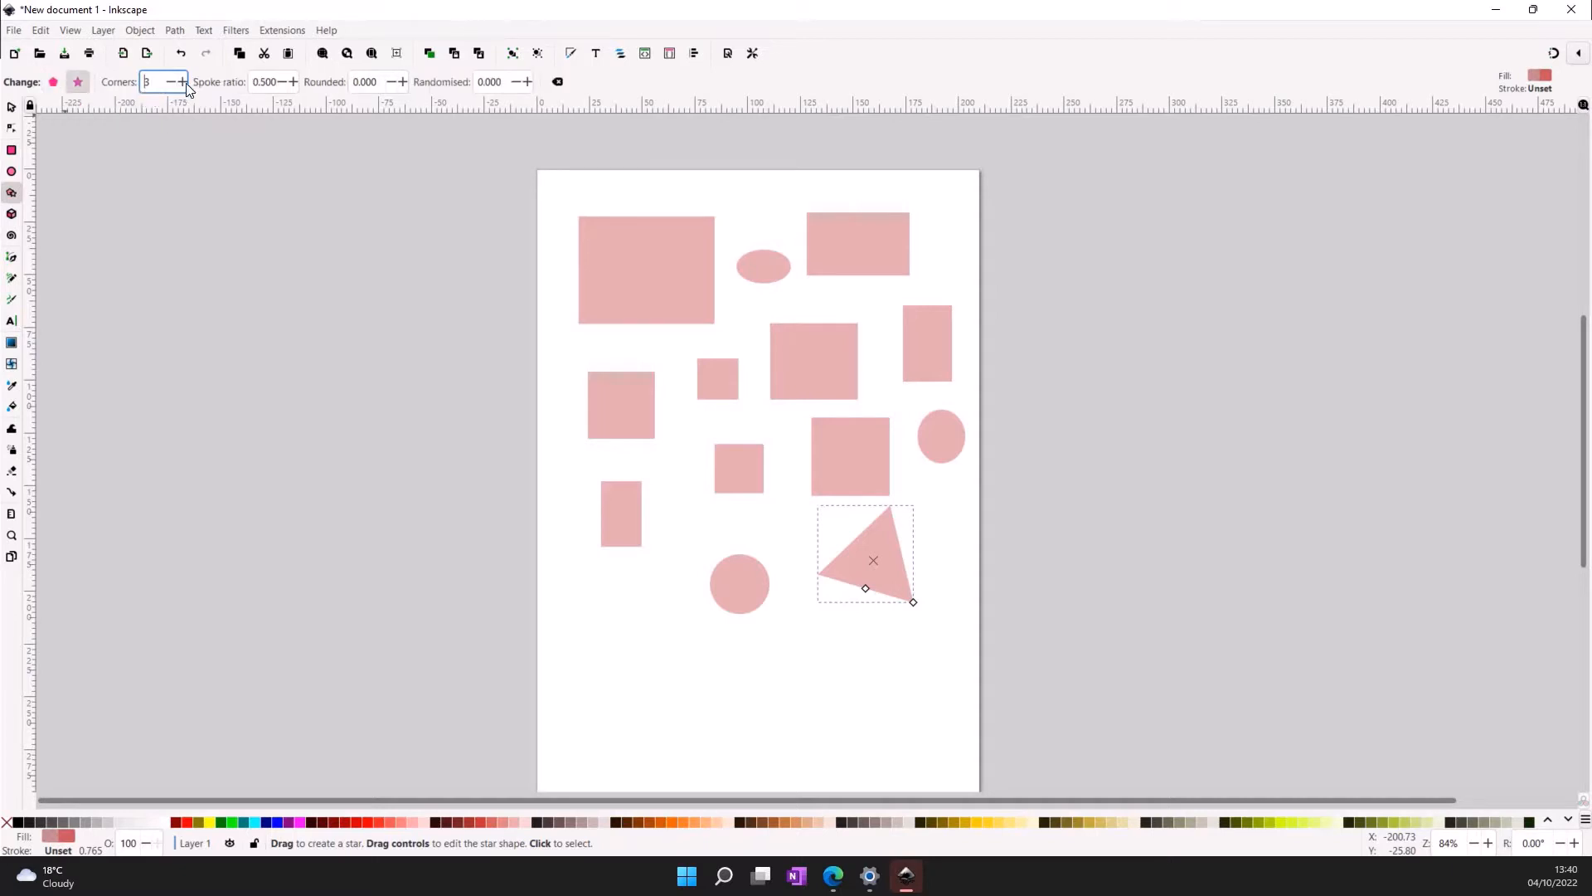
- Set the star's corners to 4 and leave it deselected
left_click(182, 81)
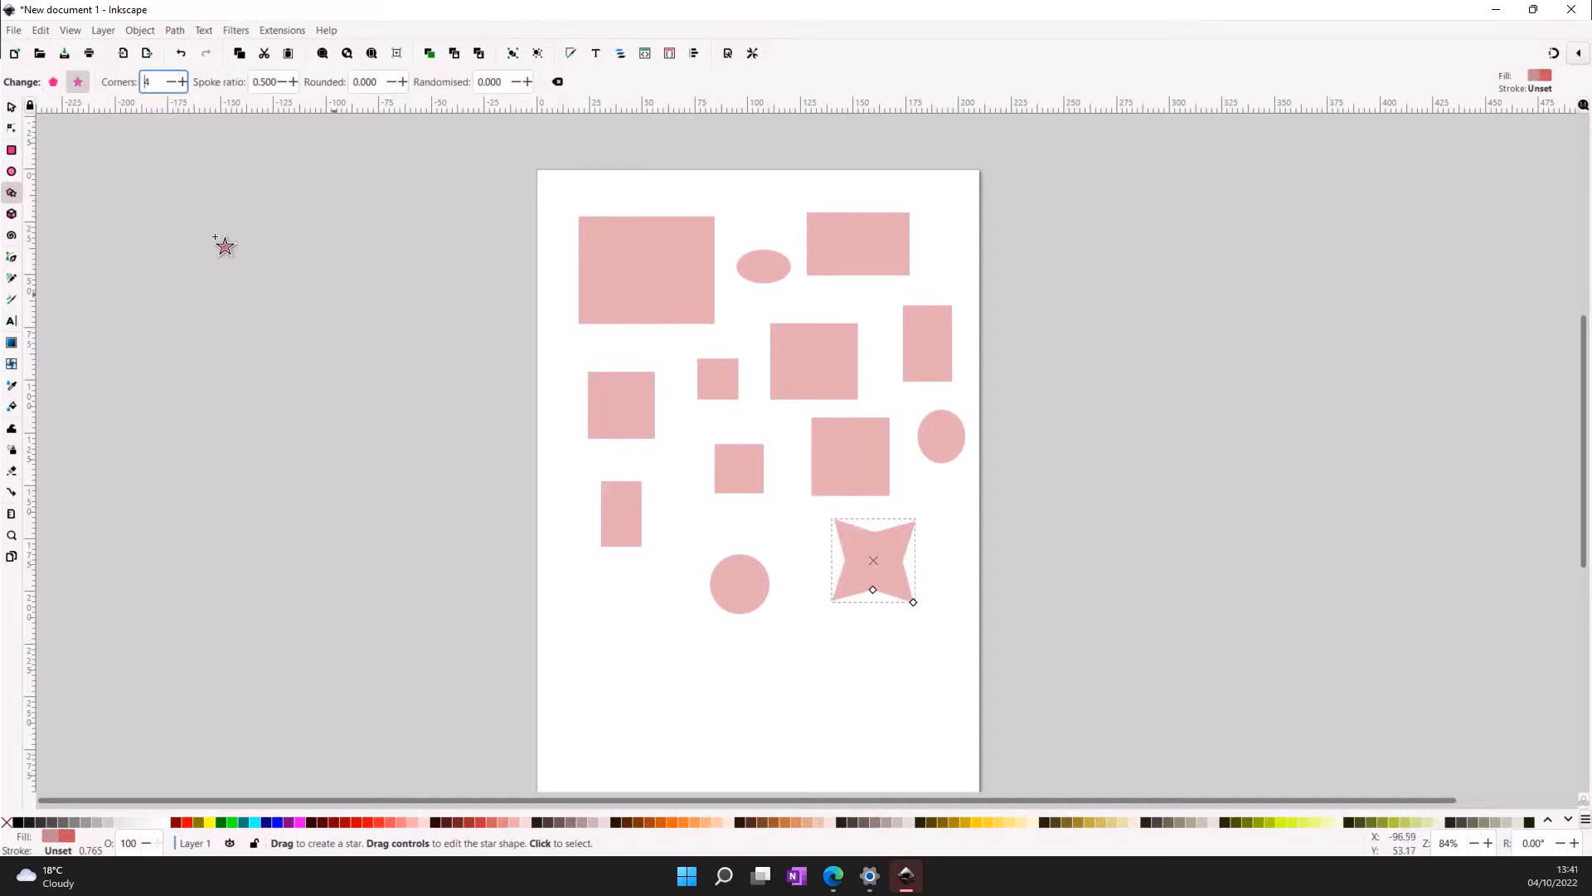
left_click(12, 106)
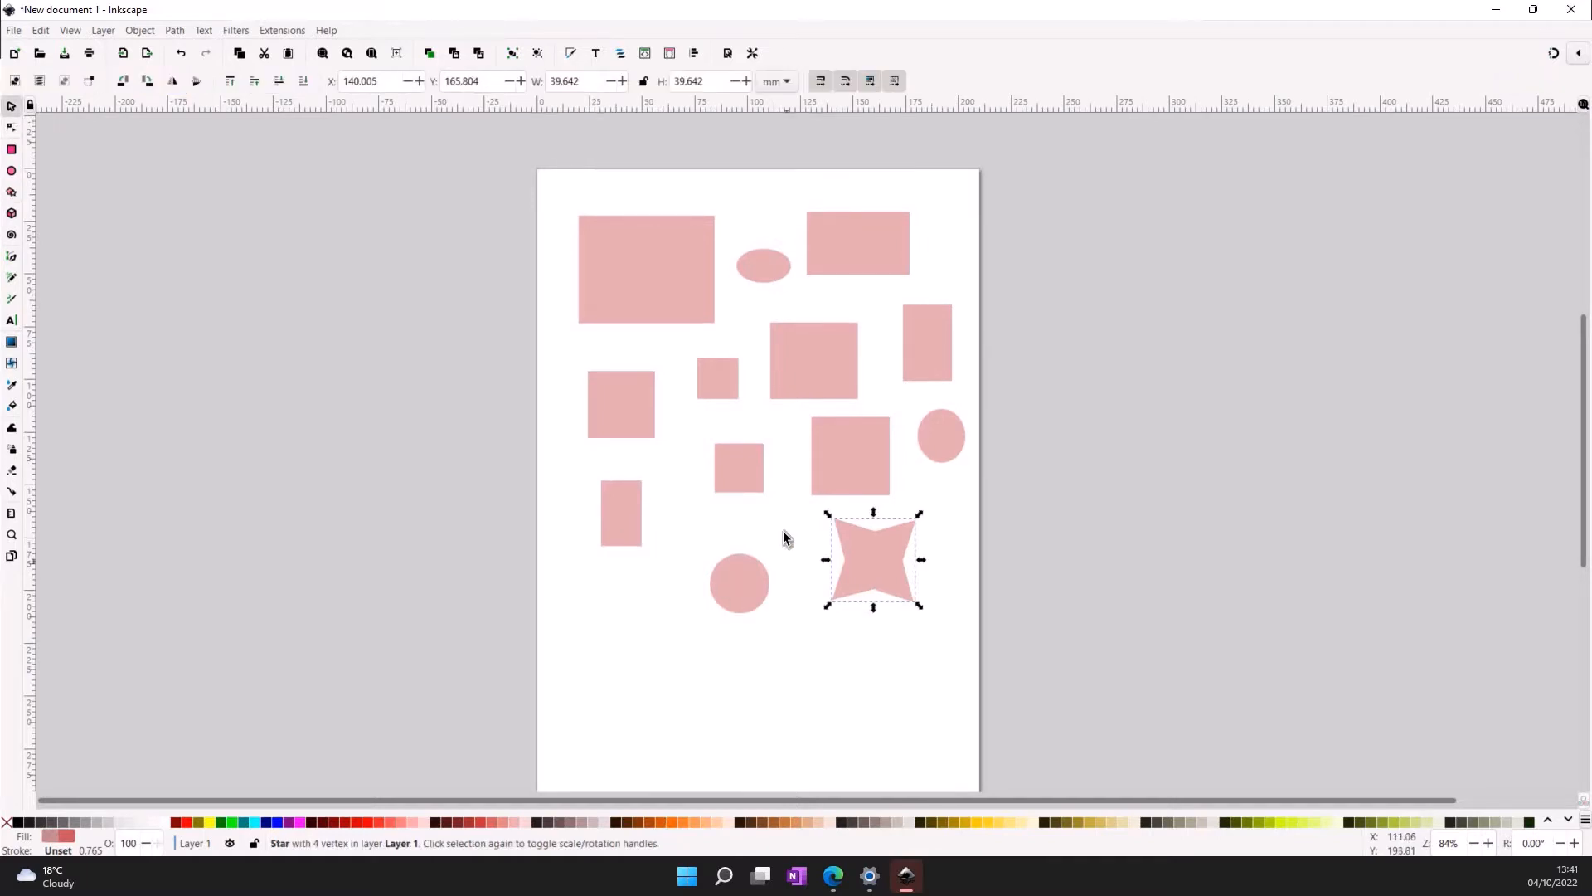
left_click(1108, 590)
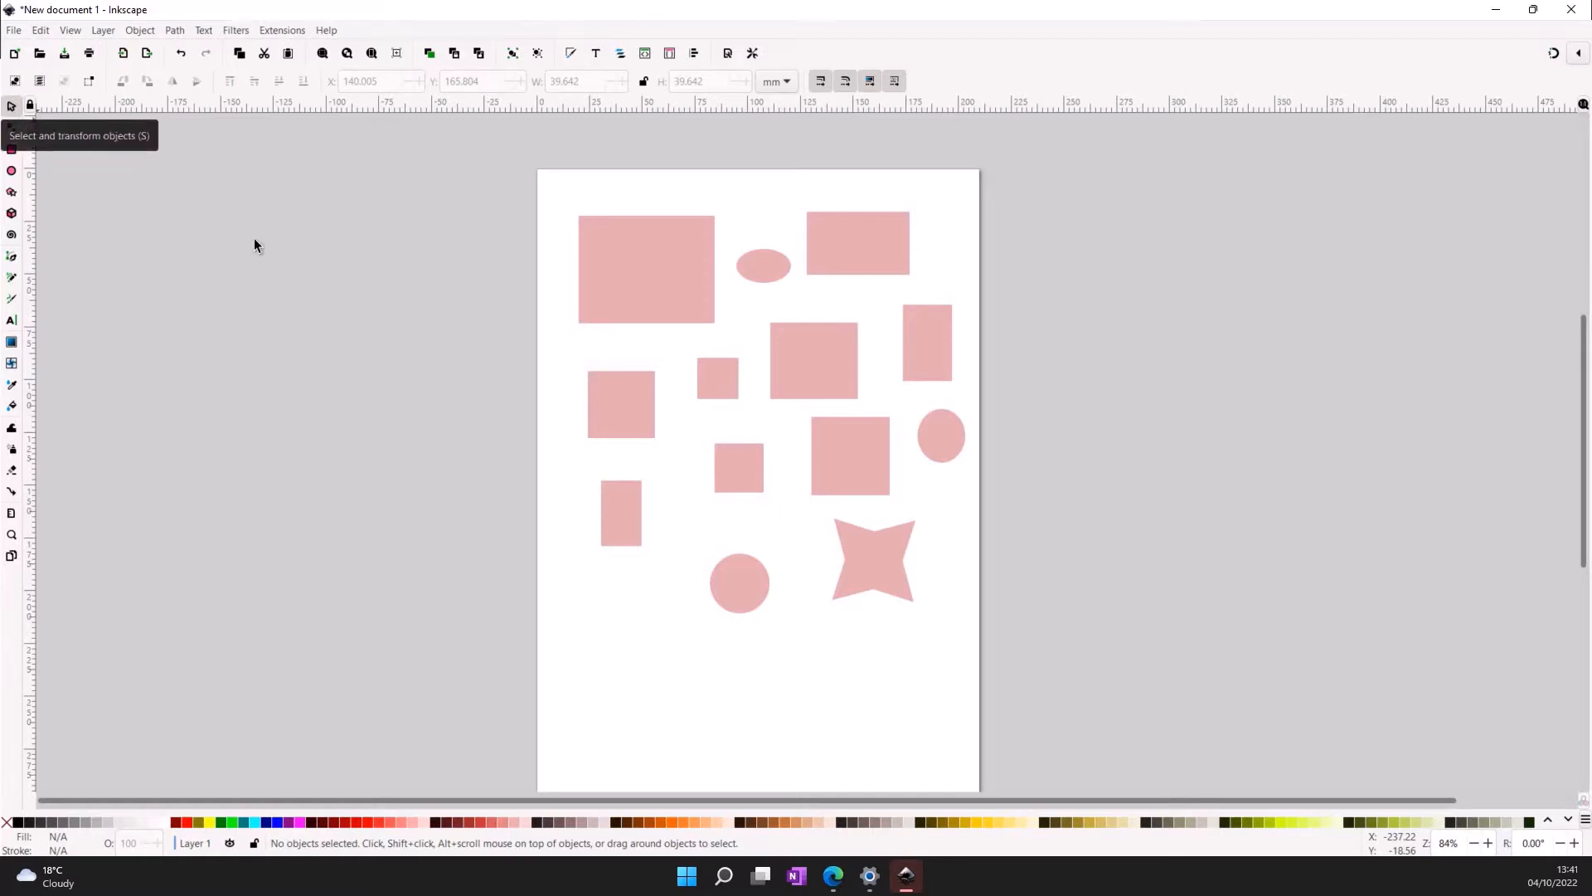
- Resize the large upper-left rectangle to about 50 mm wide and 58 mm high
left_click(648, 267)
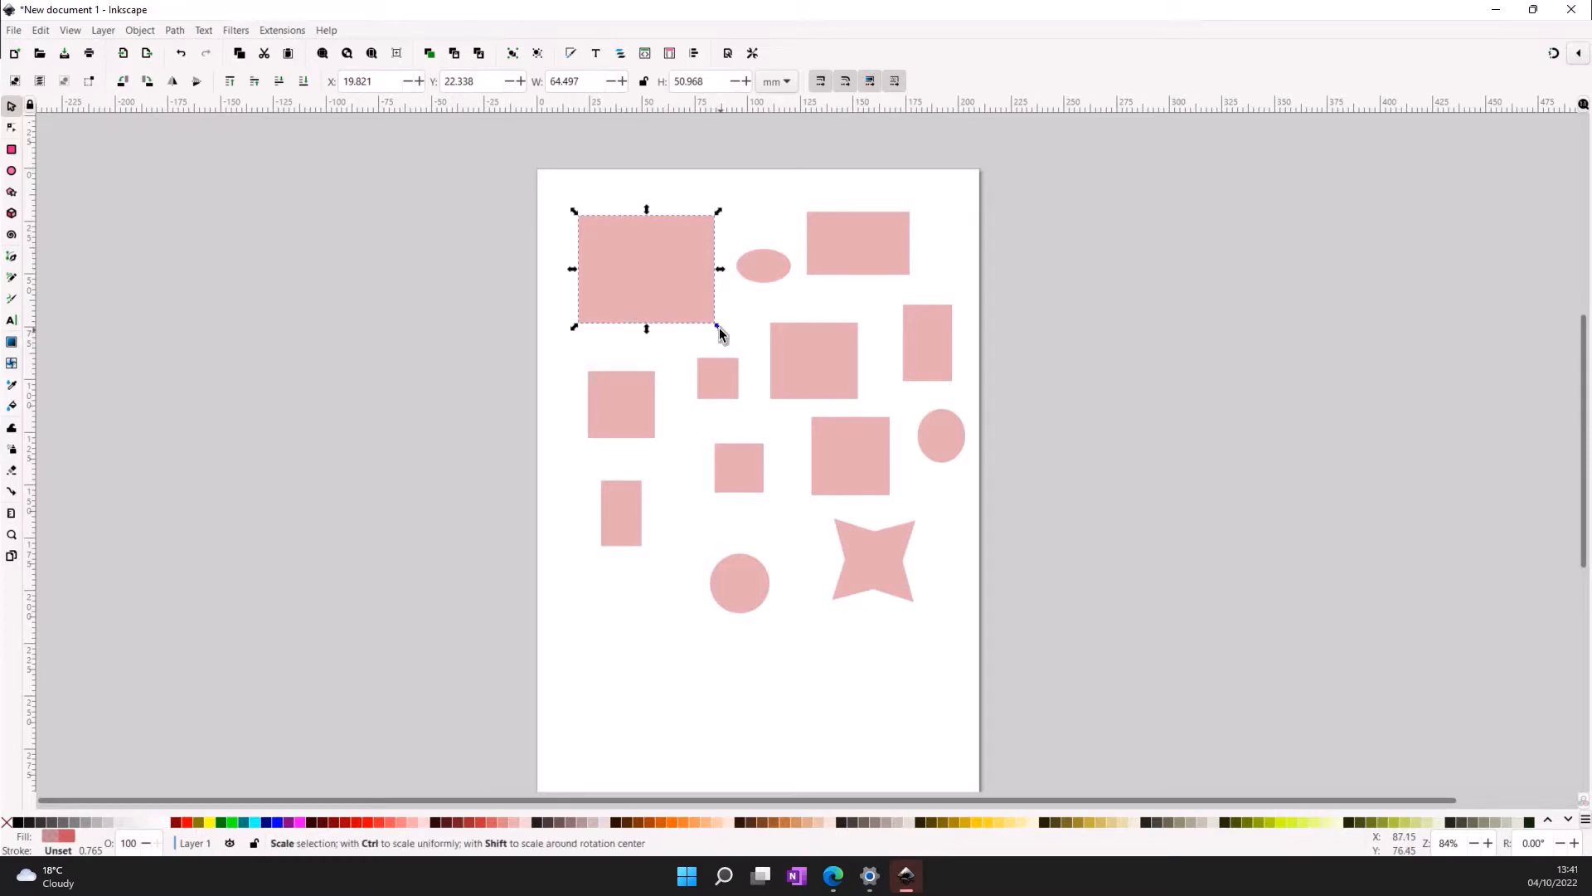
left_click_drag(719, 329, 718, 332)
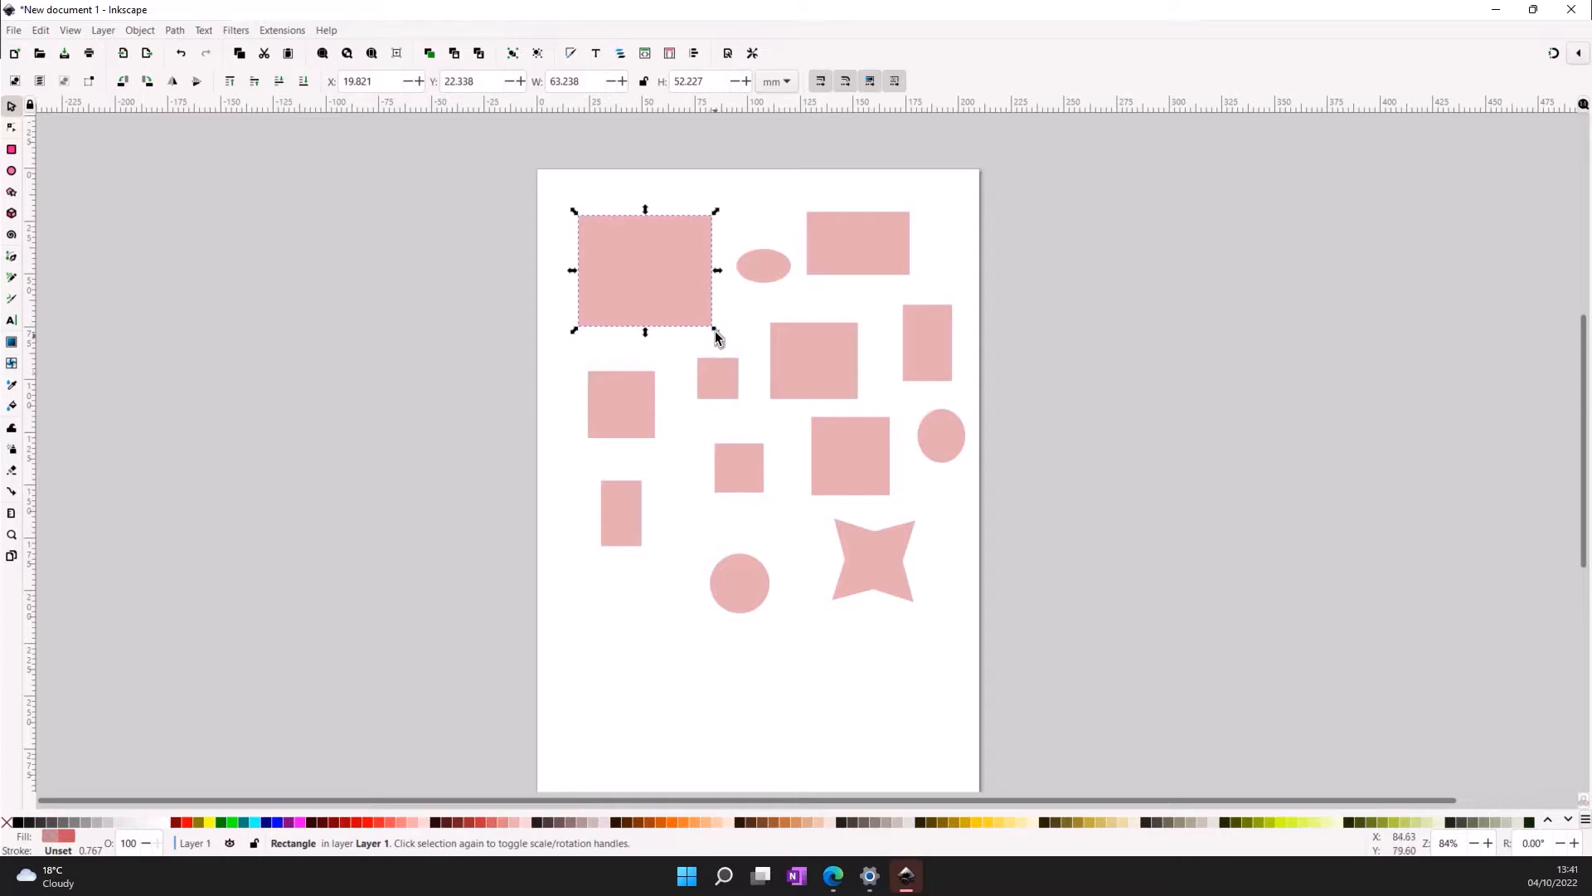
mouse_move(715, 329)
left_mouse_down()
mouse_move(650, 272)
mouse_move(729, 337)
mouse_move(612, 347)
mouse_move(739, 350)
mouse_move(685, 340)
left_mouse_up()
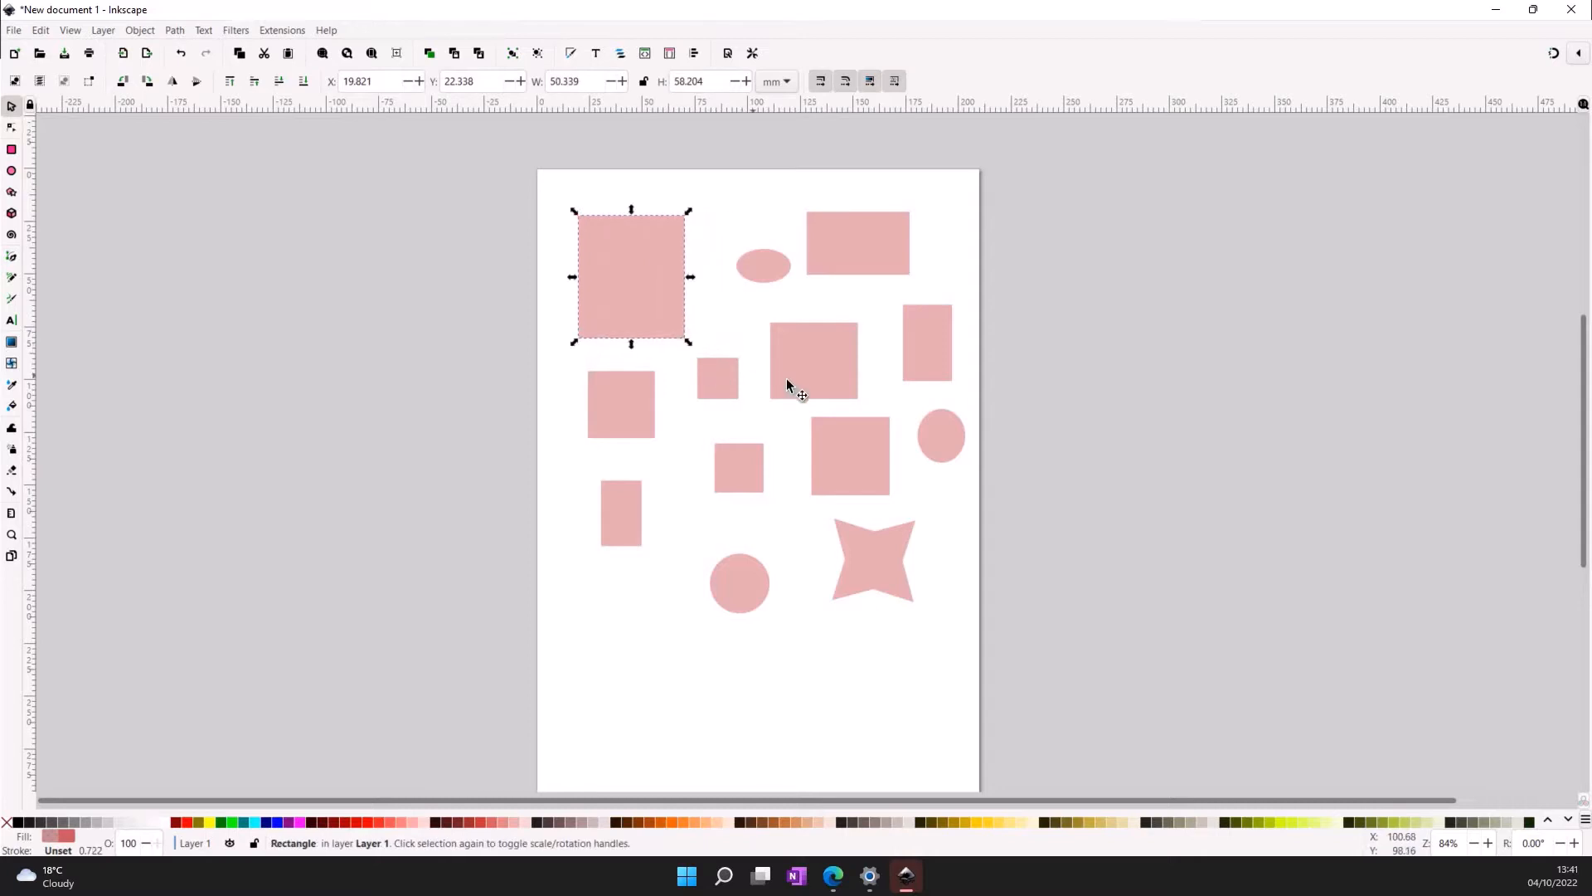
- Rotate the resized rectangle about its centre into a diamond orientation and back to upright
left_click(636, 280)
left_click_drag(689, 212, 706, 272)
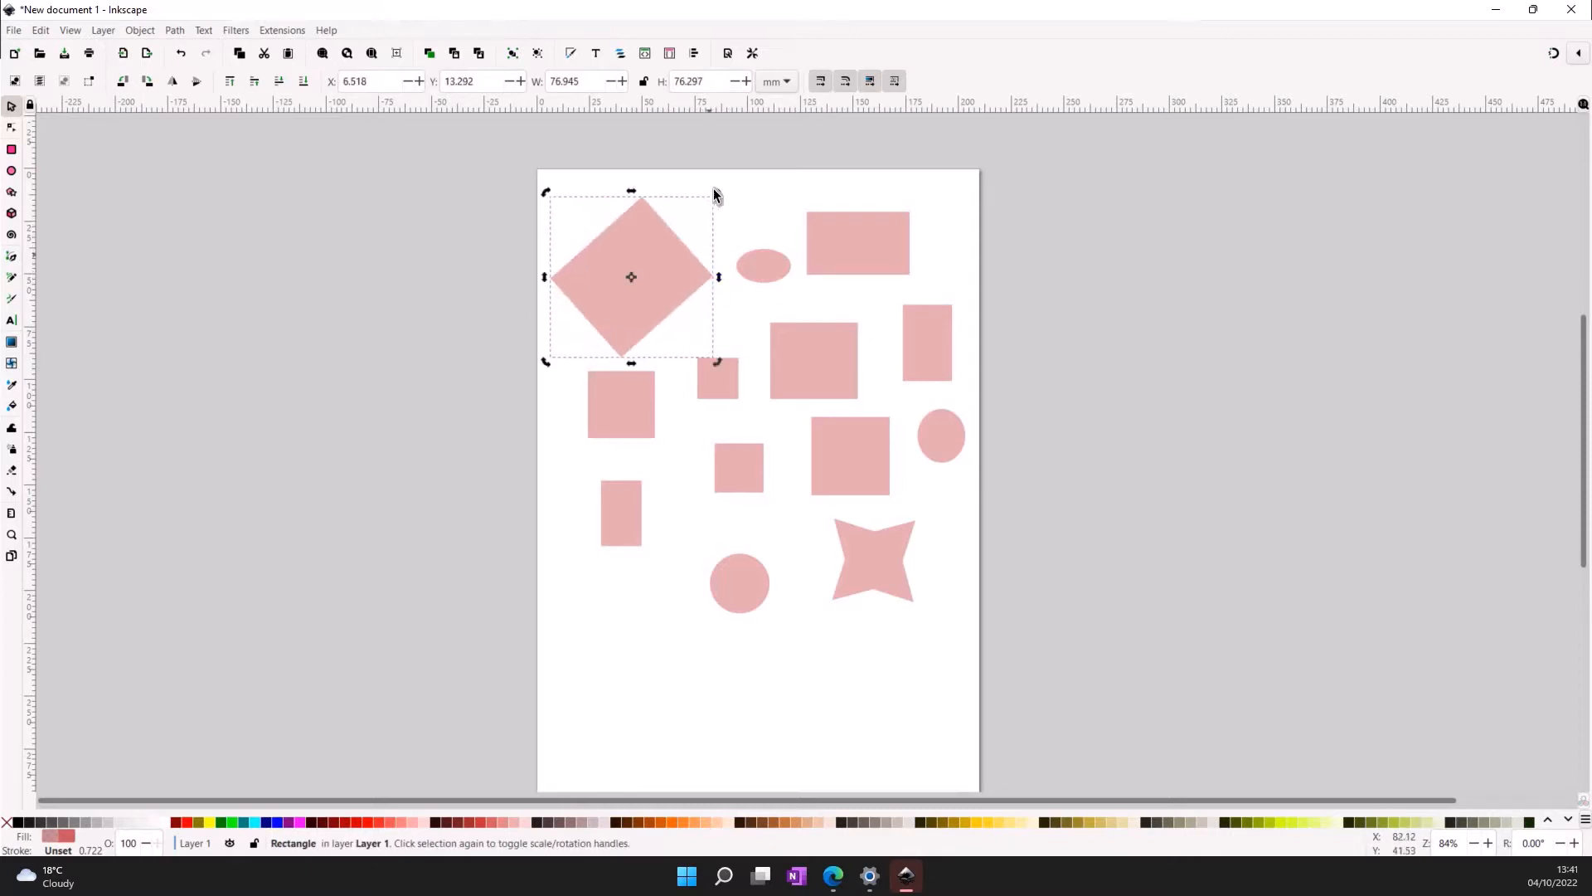
left_click_drag(715, 191, 603, 179)
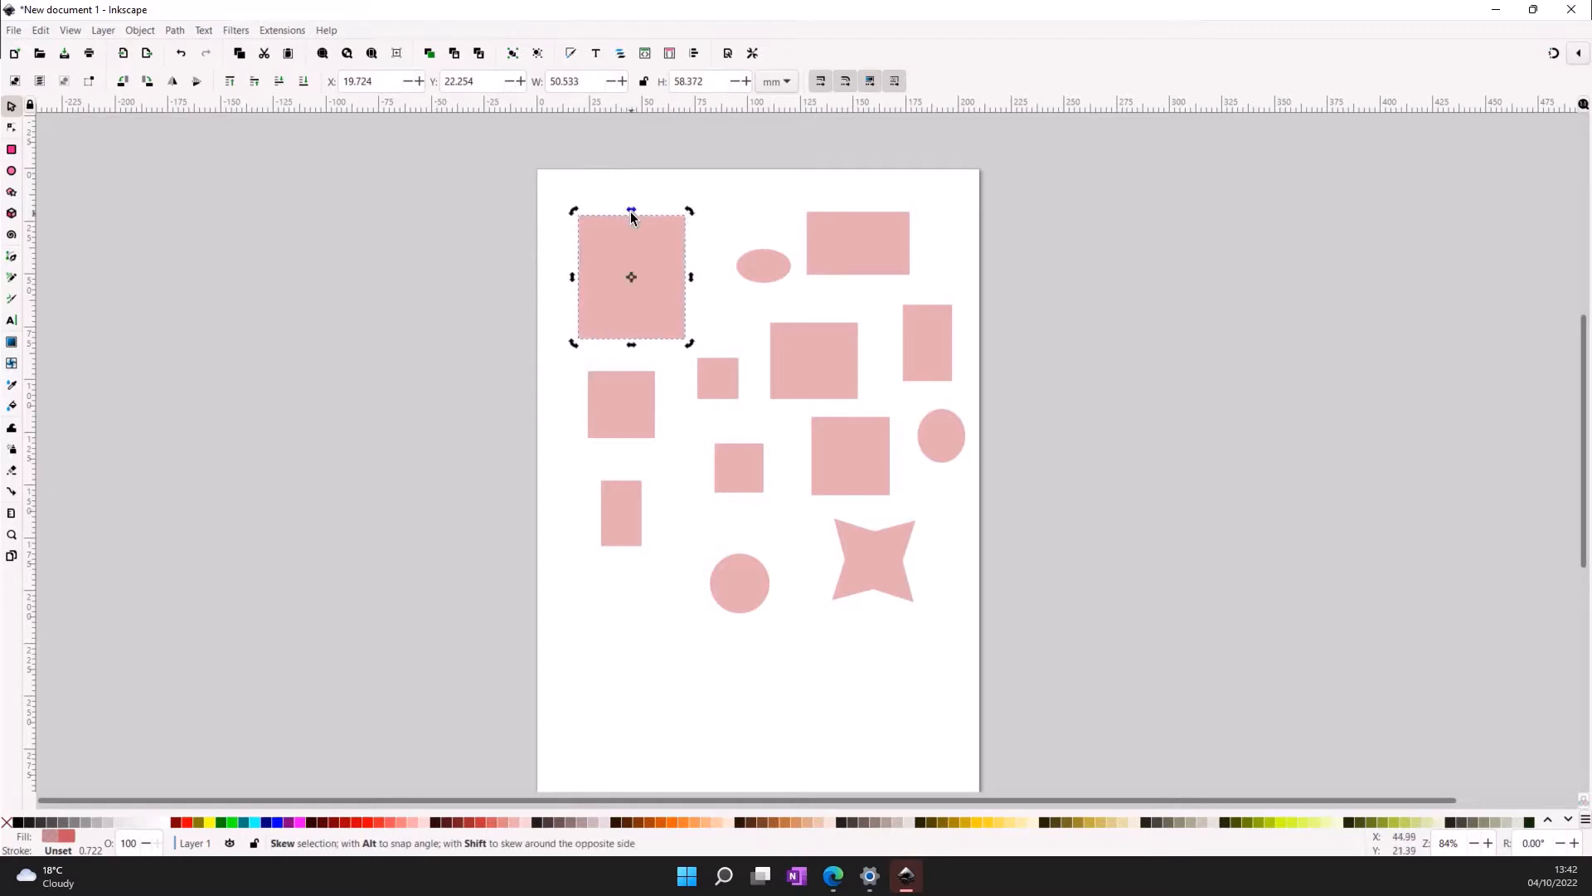
- Skew the upper-left rectangle horizontally into a right-leaning parallelogram about 76 mm wide, and deselect it
left_click_drag(630, 211, 678, 212)
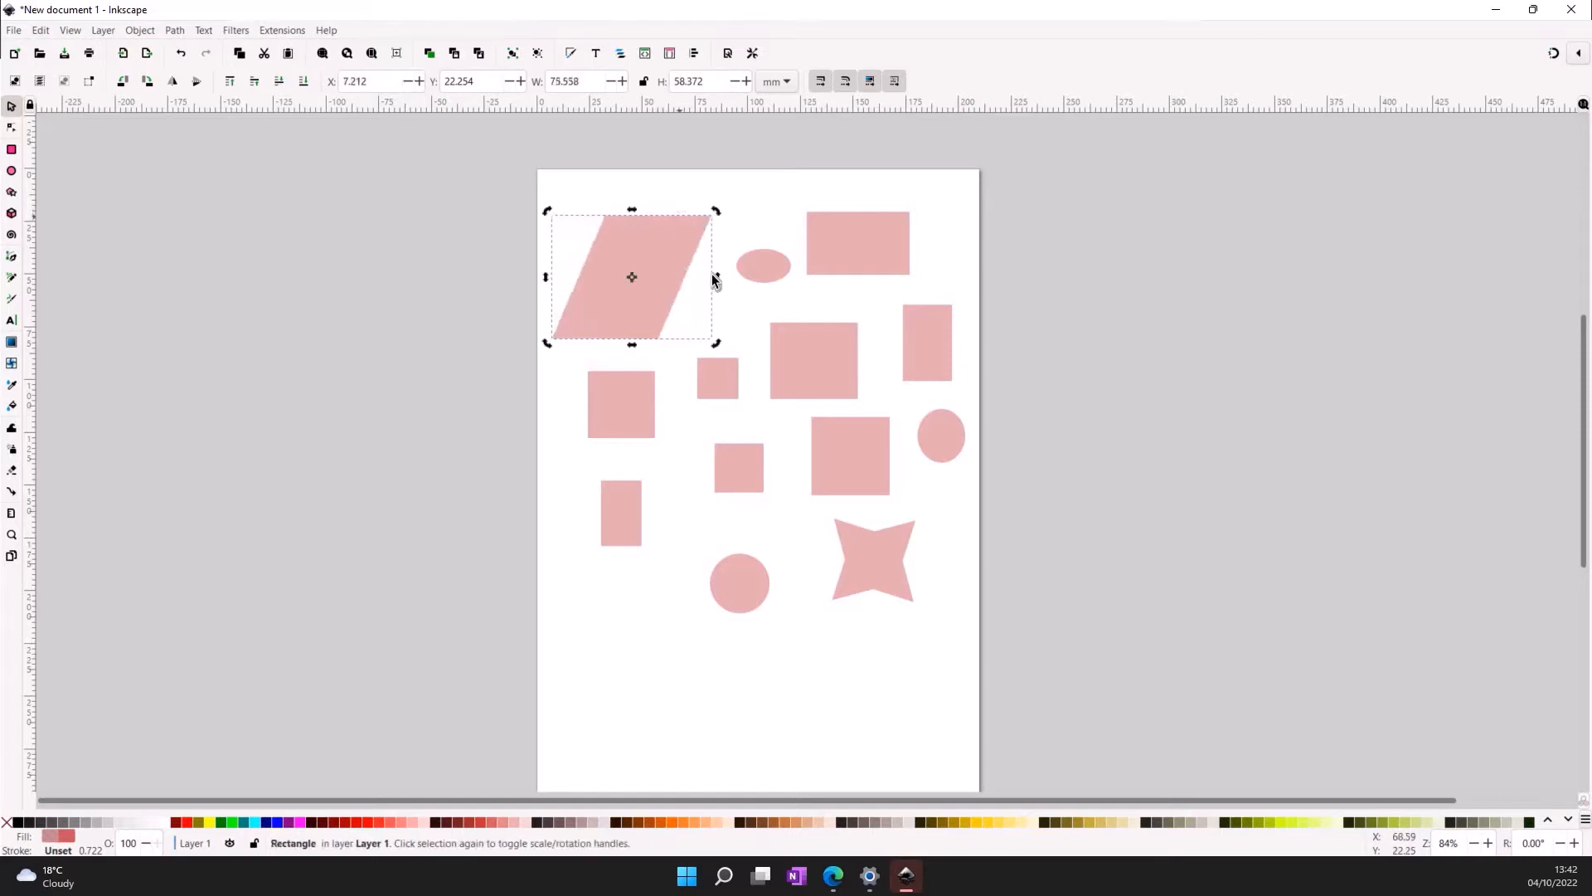
key("Escape")
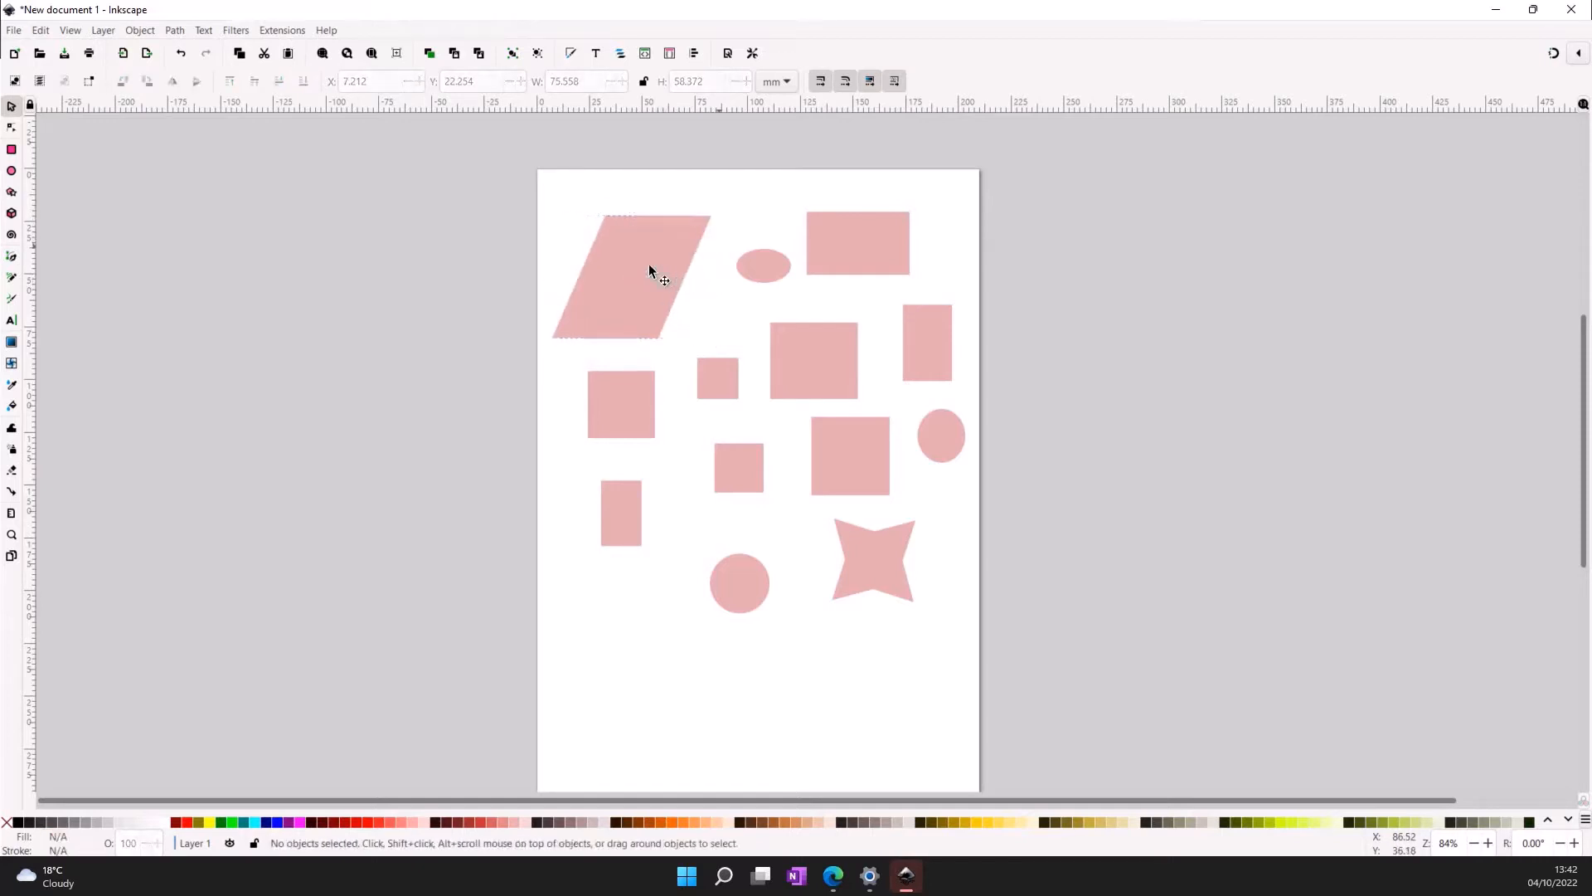
left_click(657, 267)
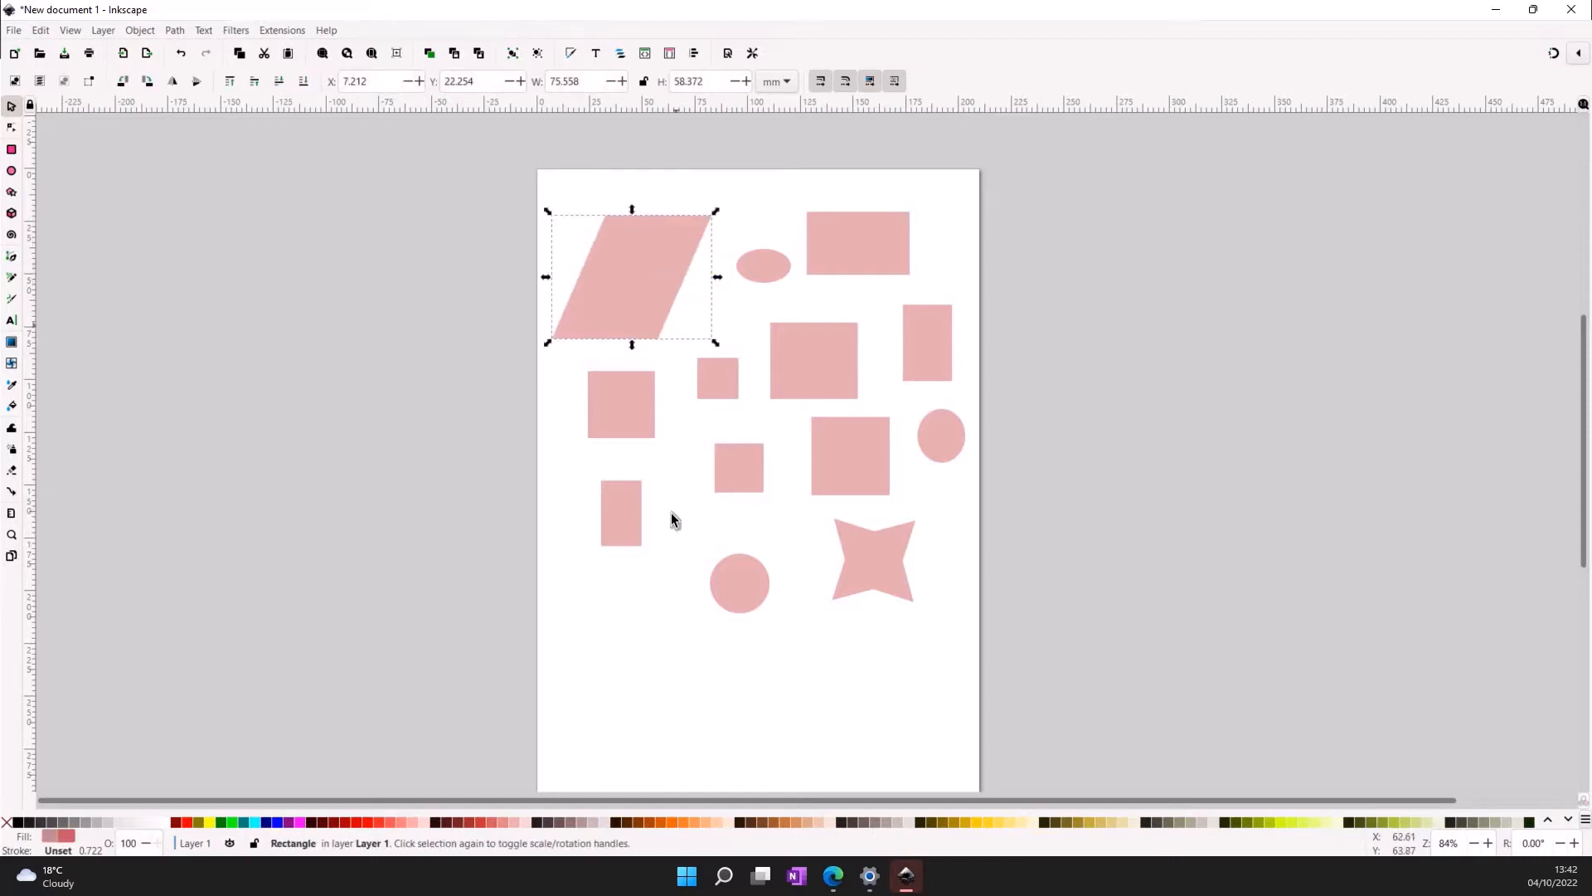
left_click(709, 536)
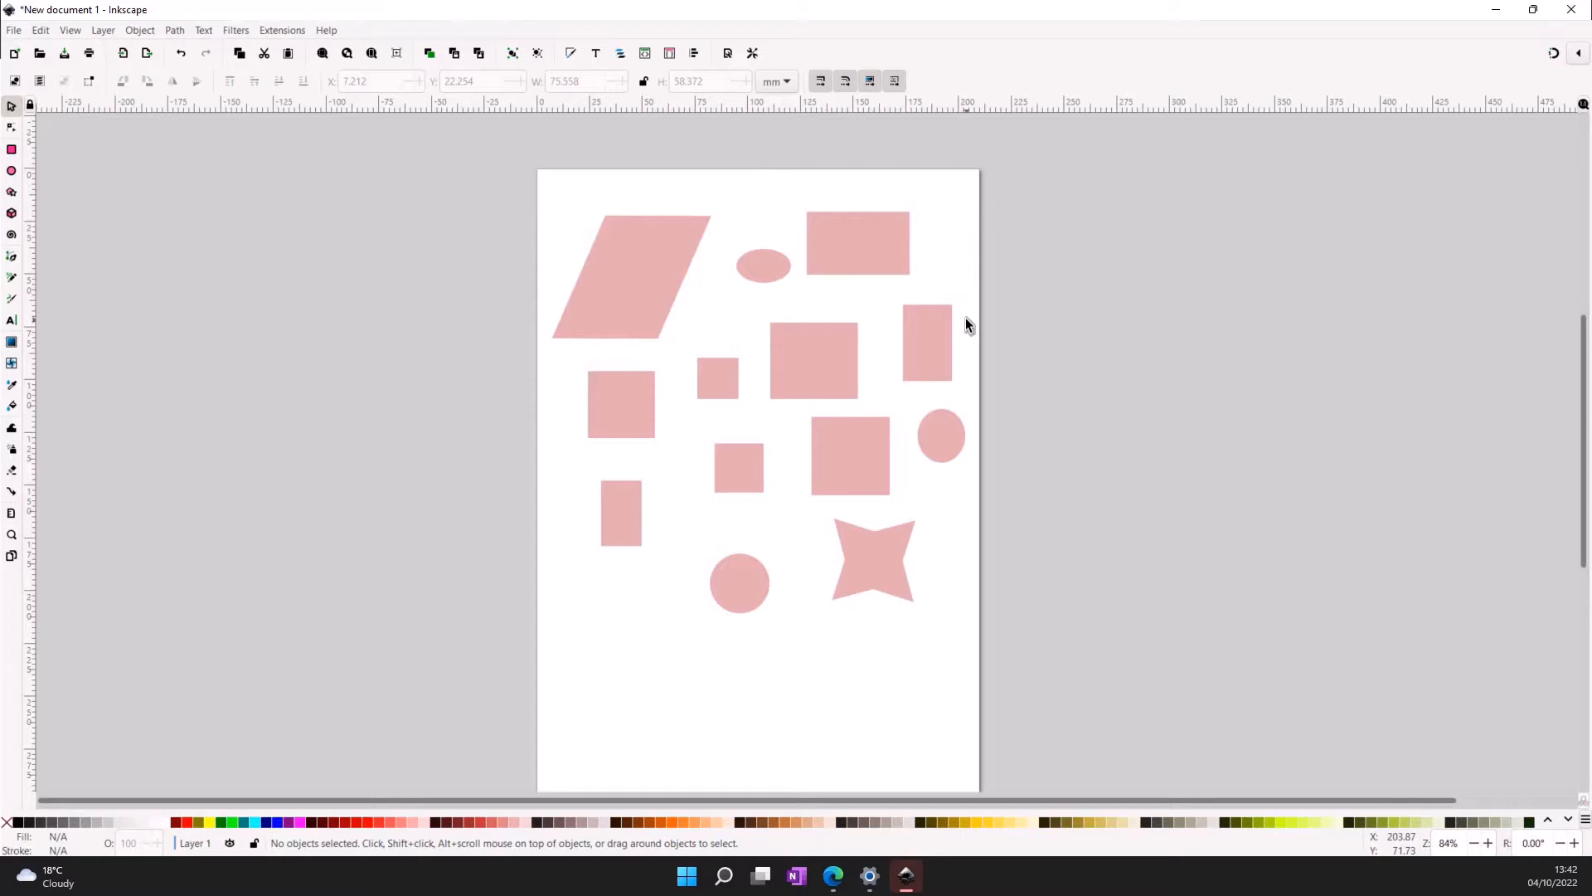
- Fill the upper-right rectangle with red and the parallelogram with blue
left_click(862, 250)
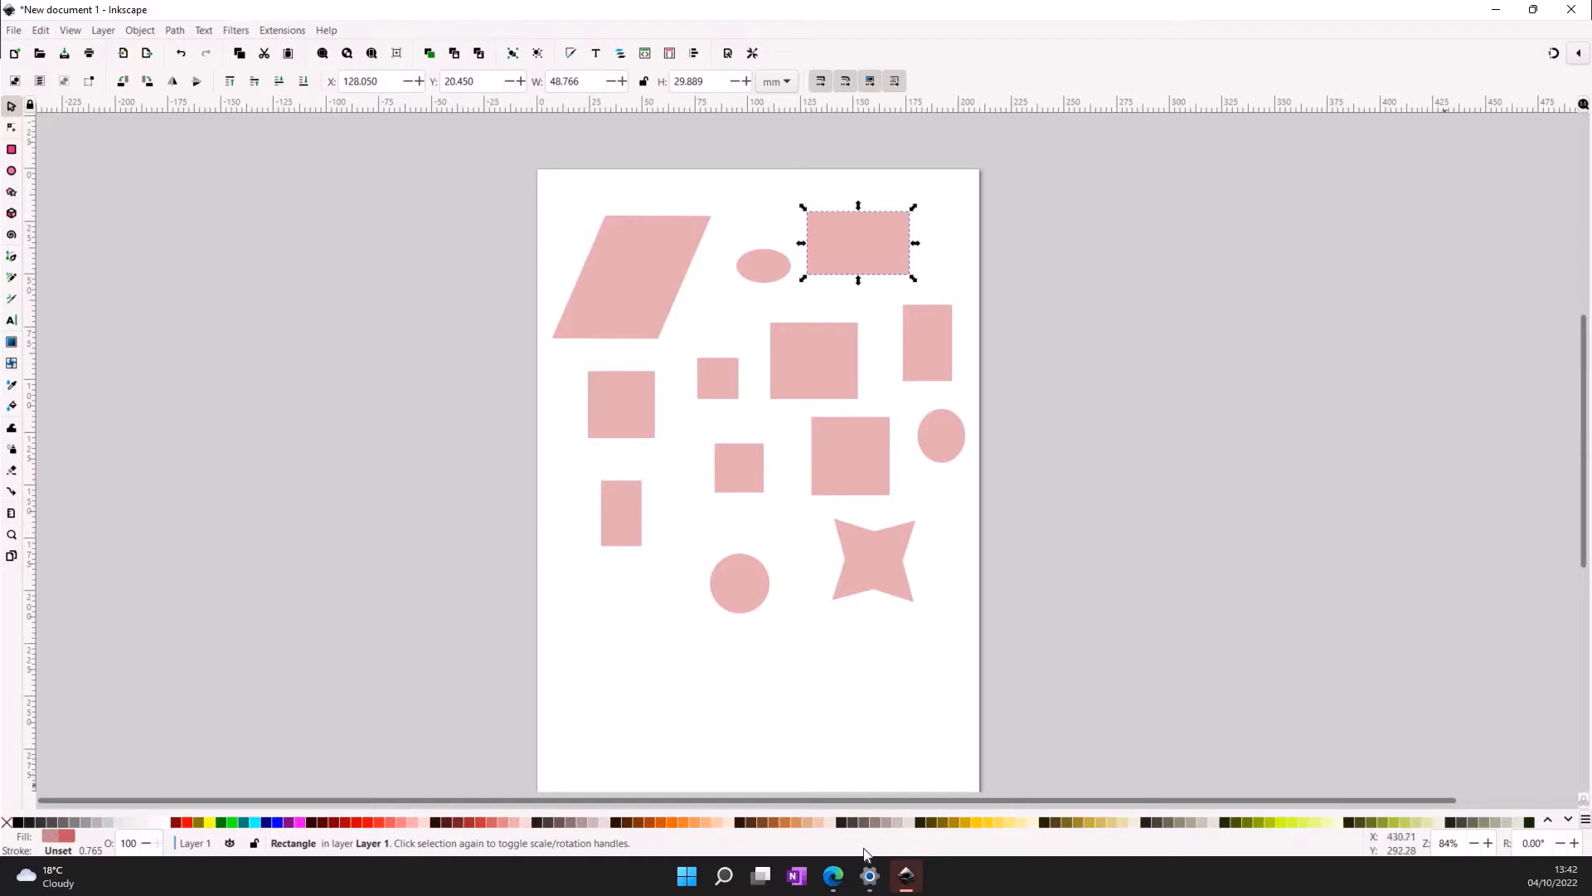
left_click(370, 822)
left_click(600, 285)
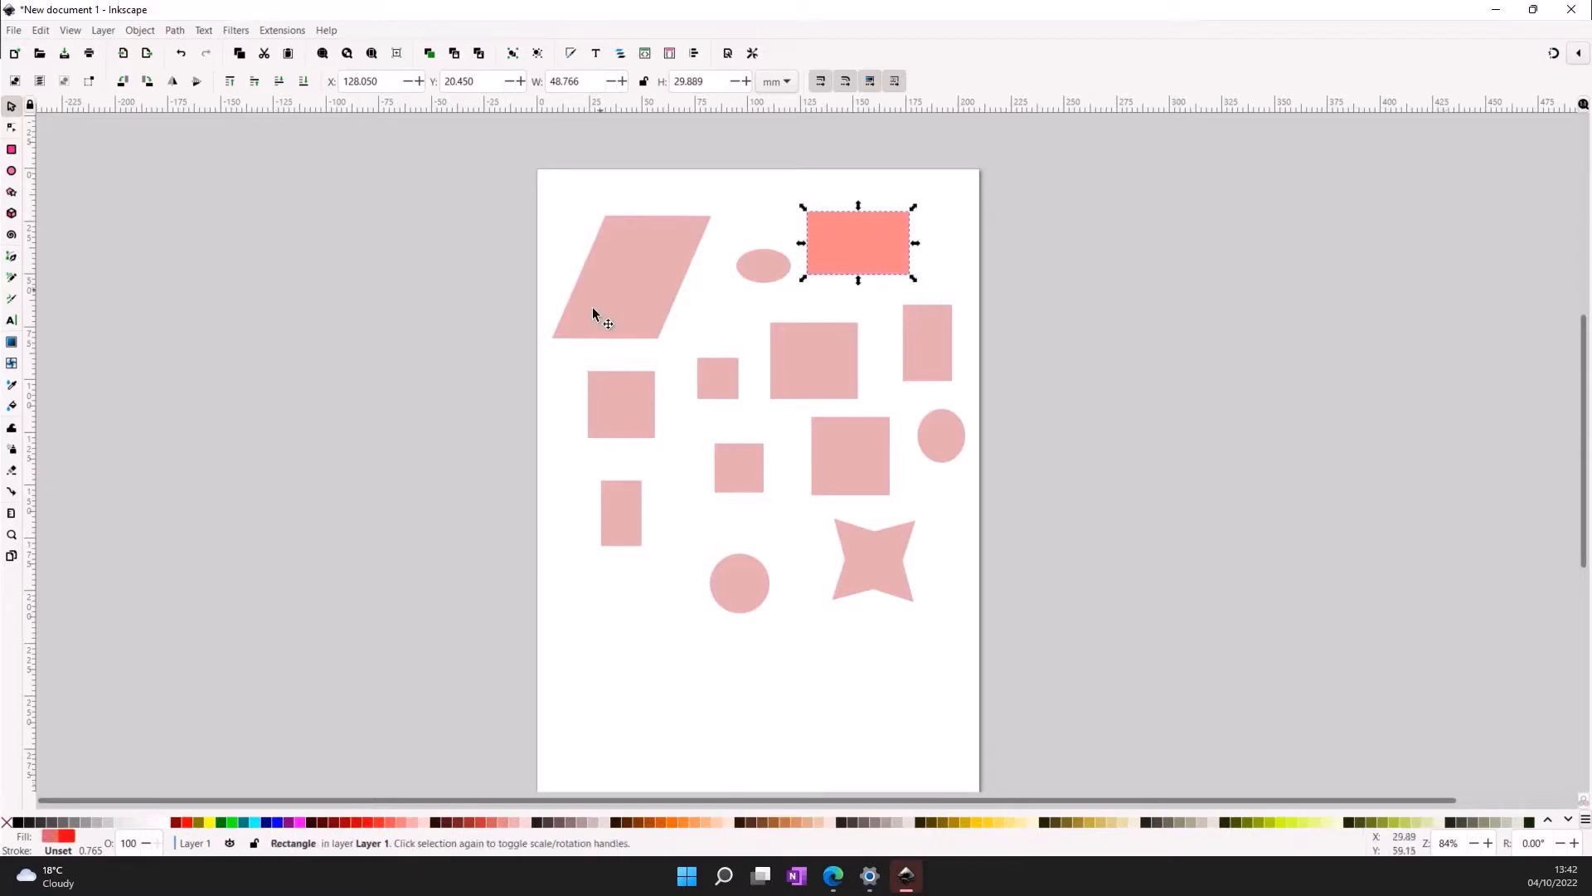
left_click(278, 830)
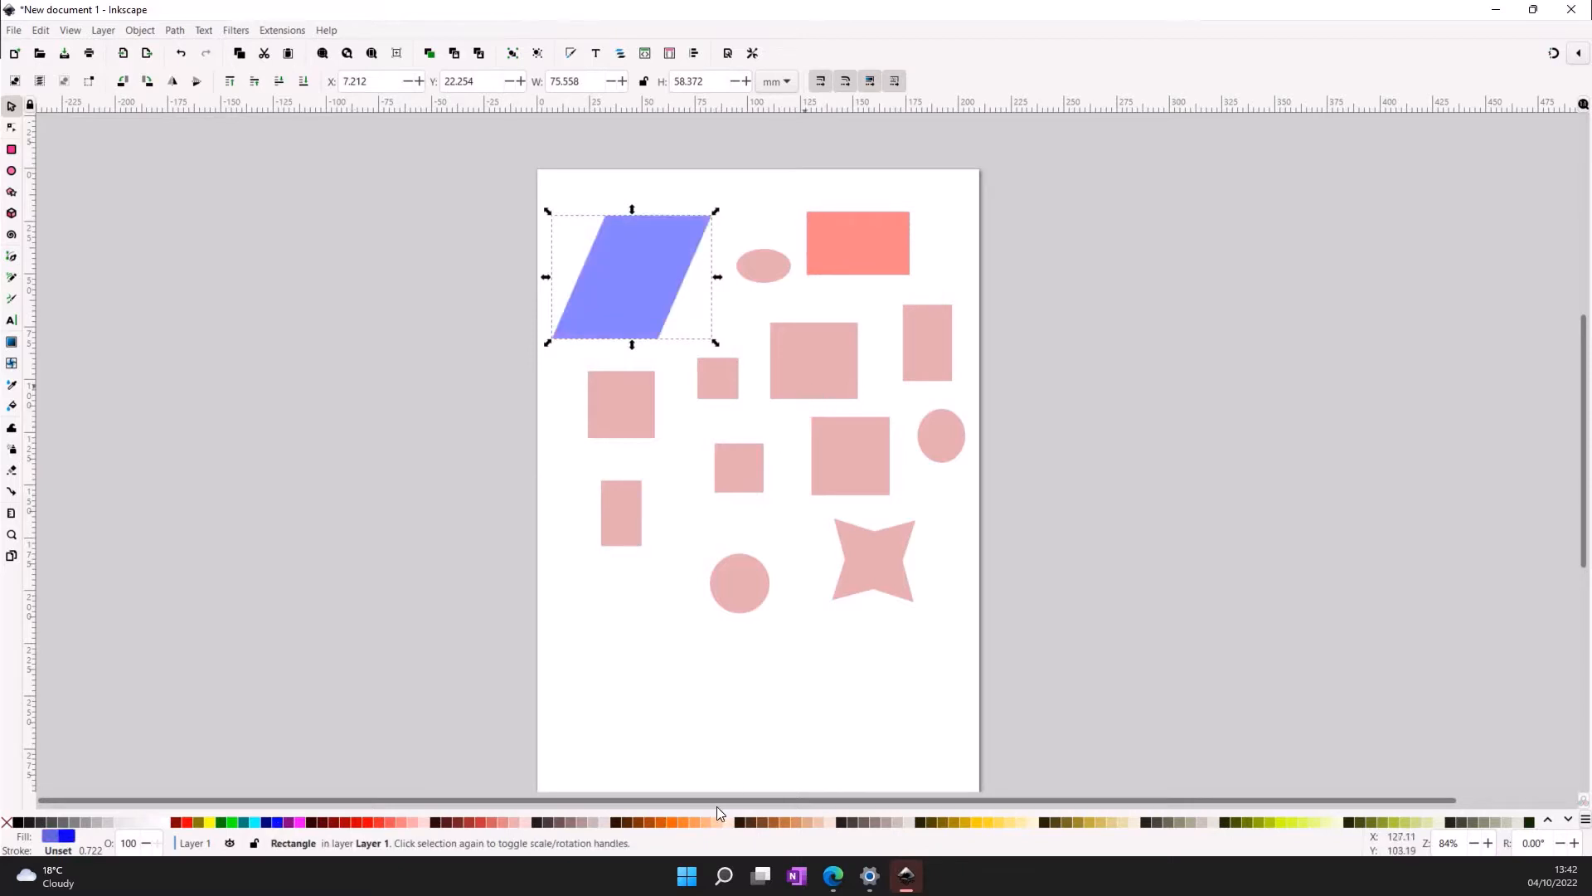
- Fill the rectangle in the middle of the page with dark brown and deselect it
left_click(808, 365)
left_click(627, 823)
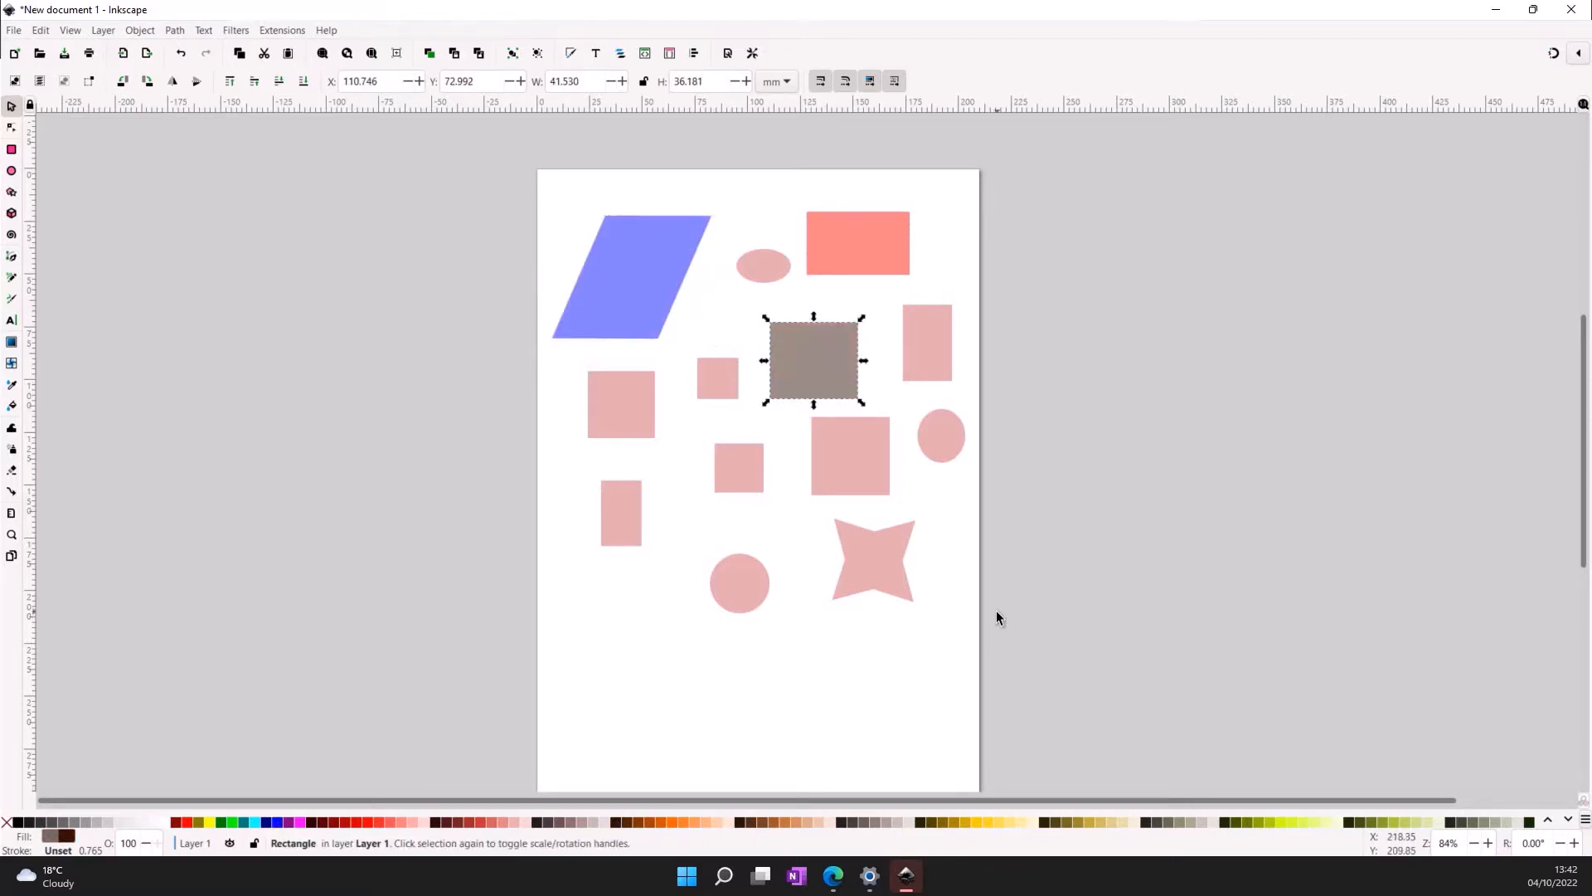
left_click(996, 612)
left_click(639, 310)
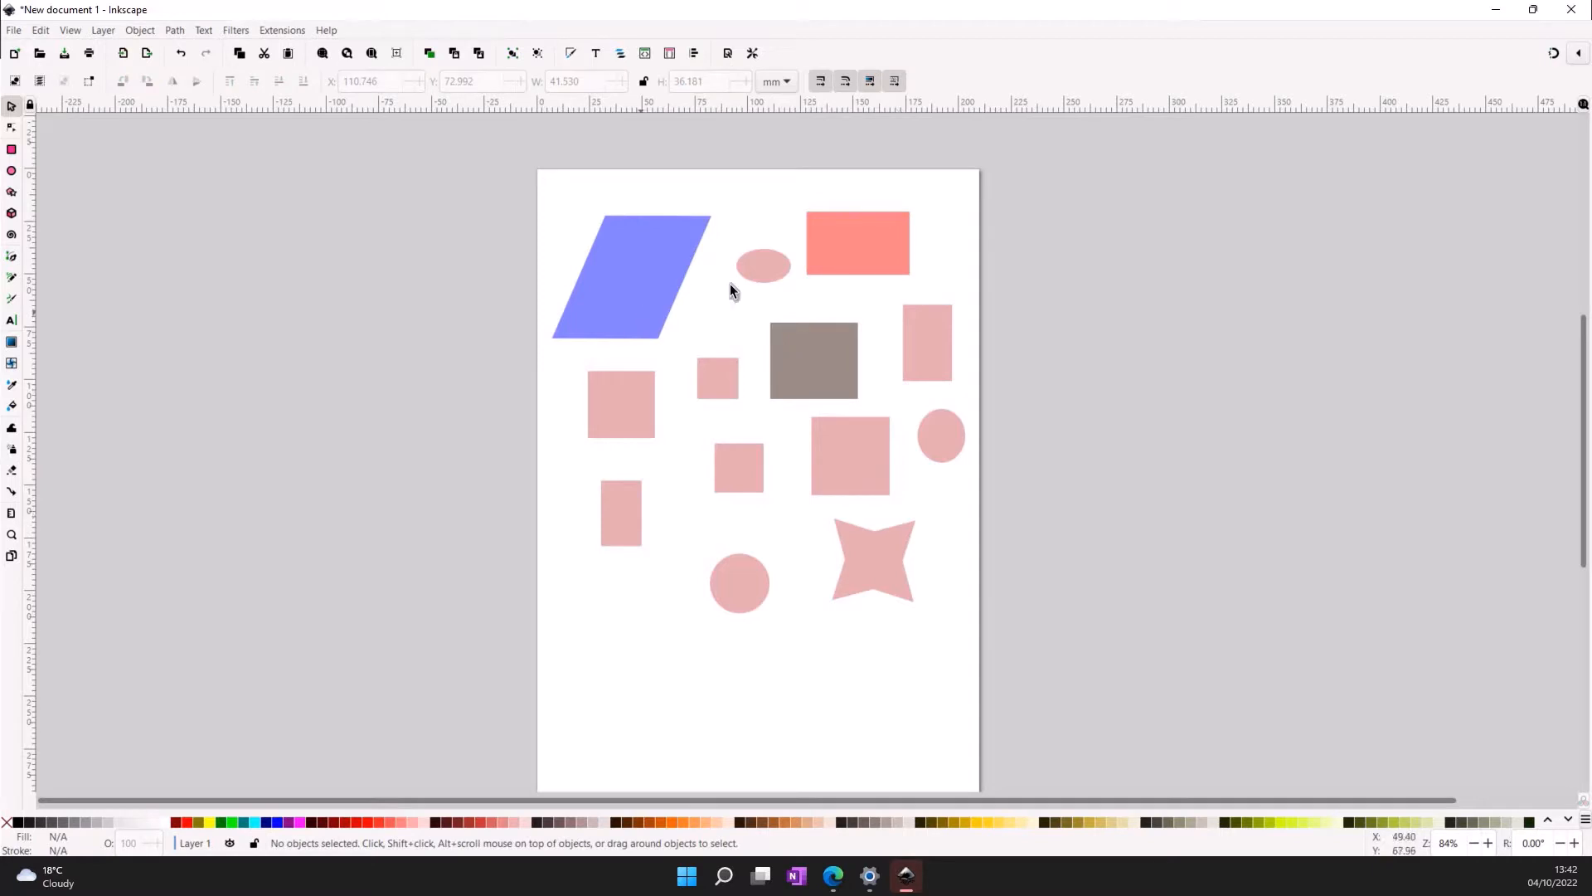
- Open Fill and Stroke for the red rectangle, set the fill's alpha to 100, and try hue 40 before settling on 210
left_click(852, 262)
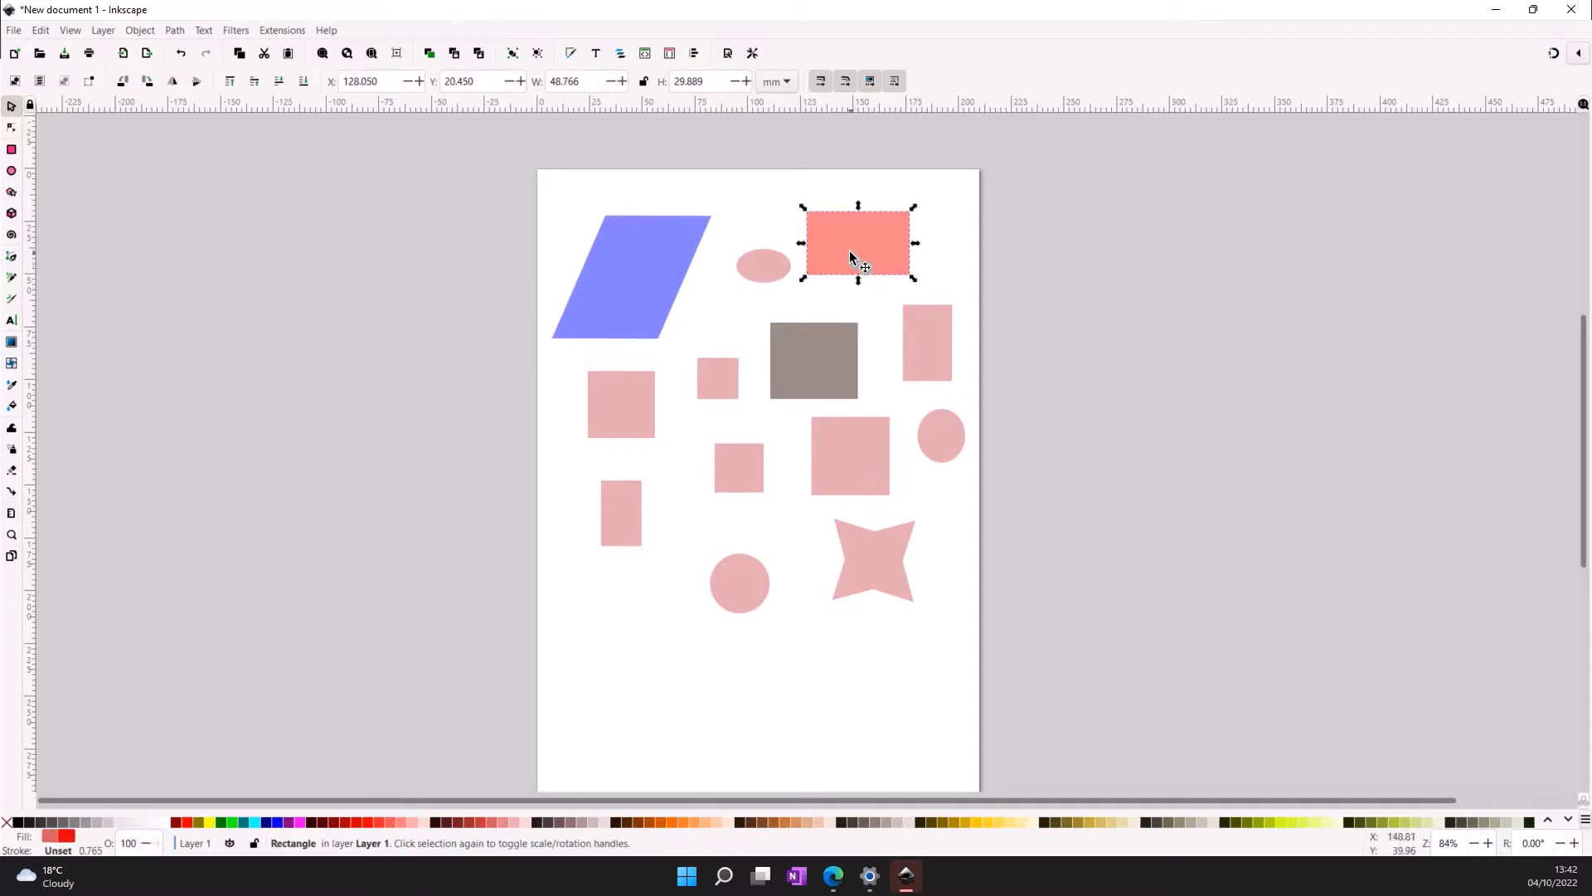
right_click(852, 259)
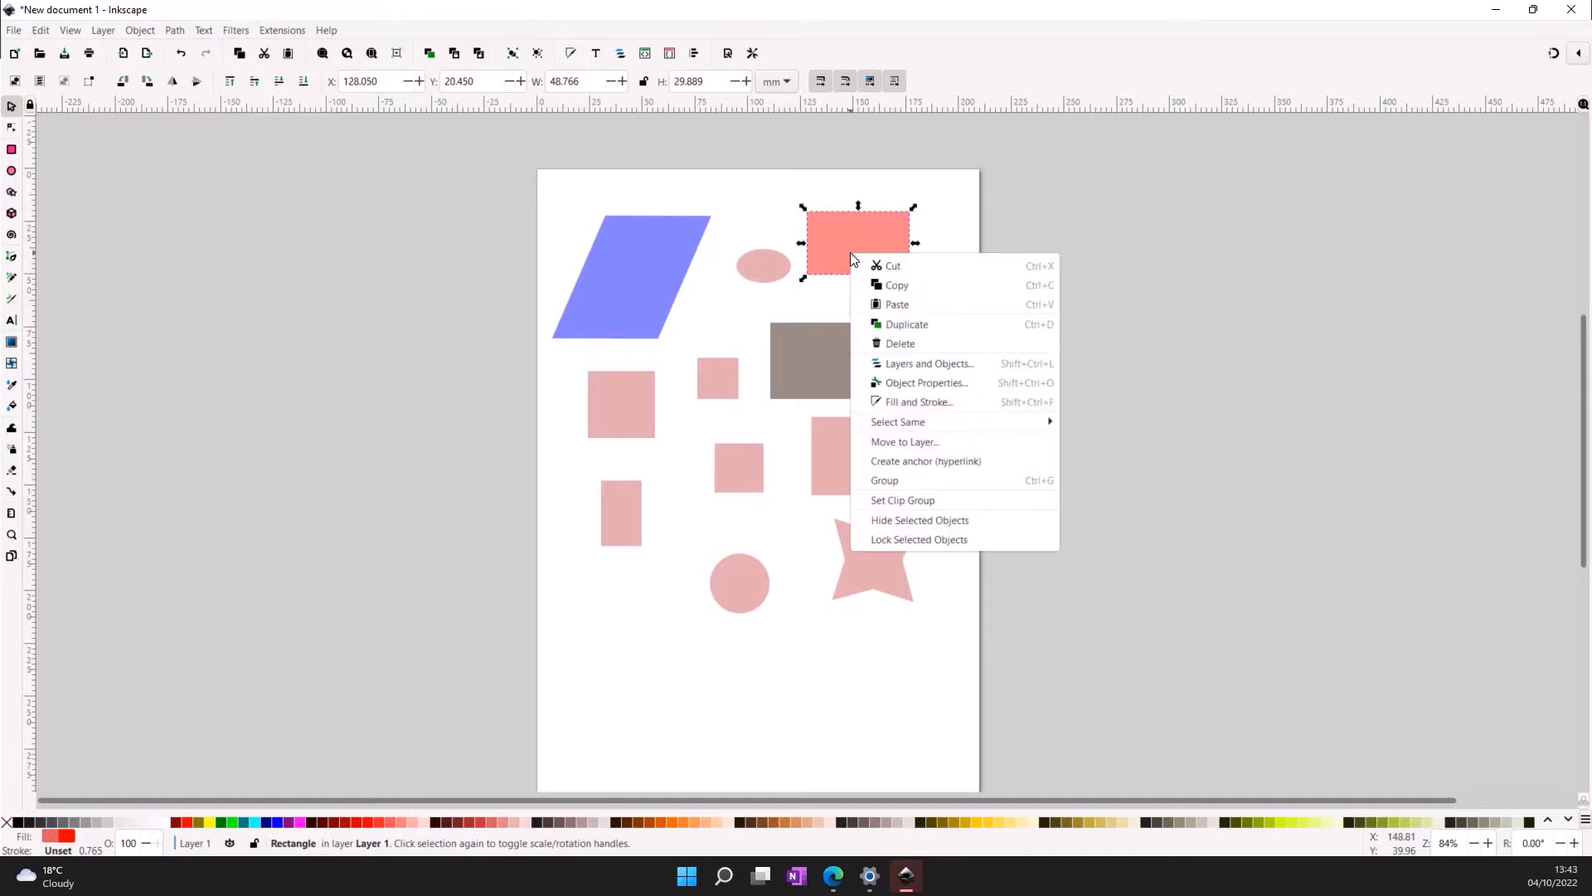
left_click(906, 403)
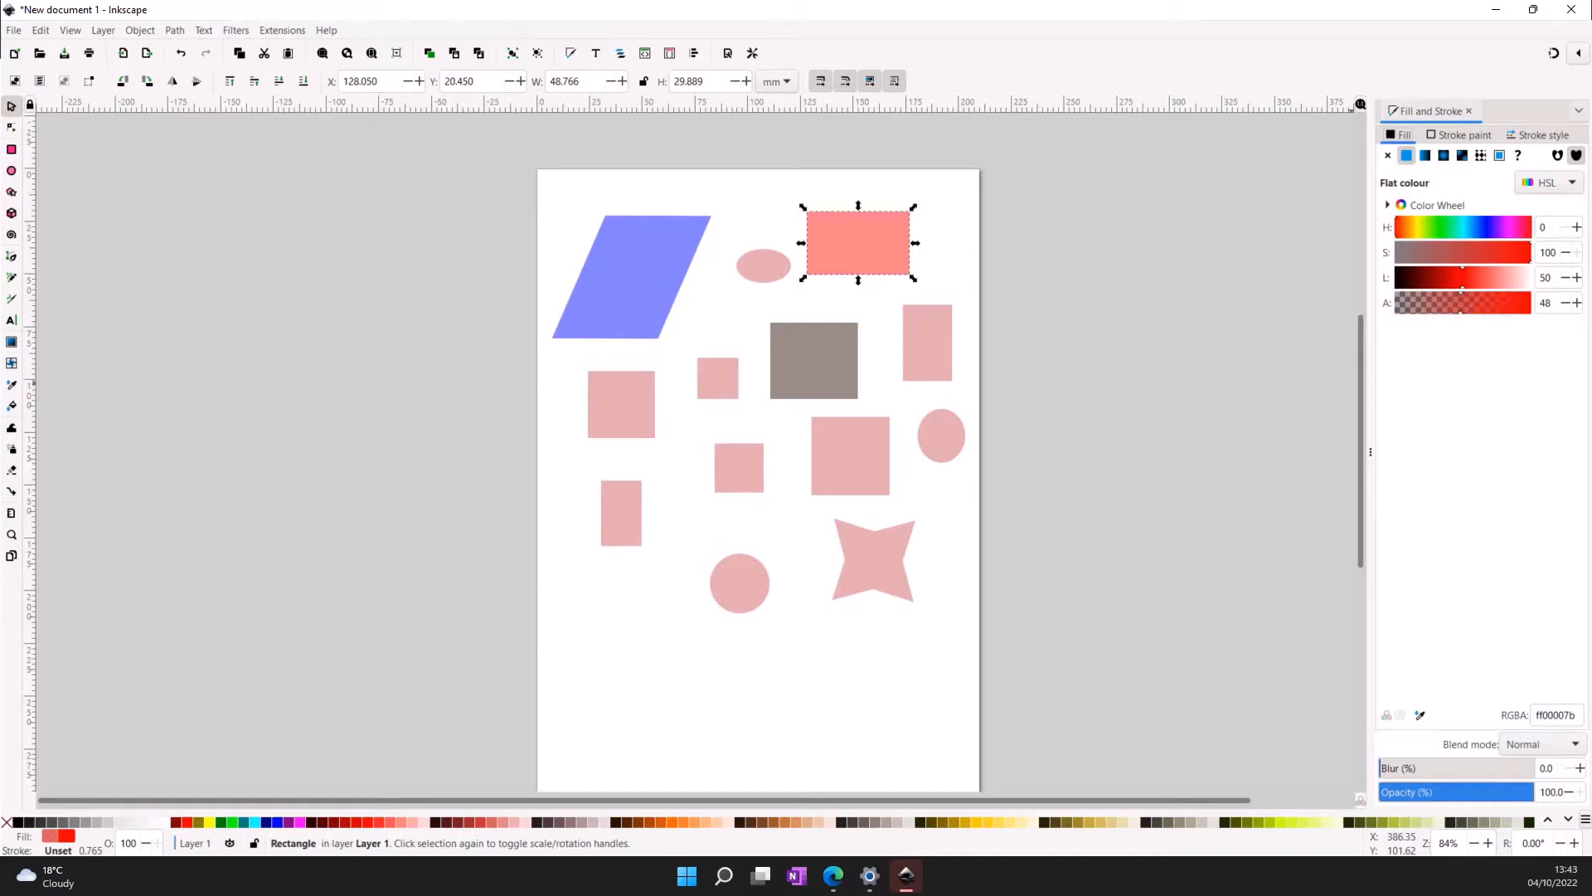
left_click(1467, 307)
left_click(1528, 307)
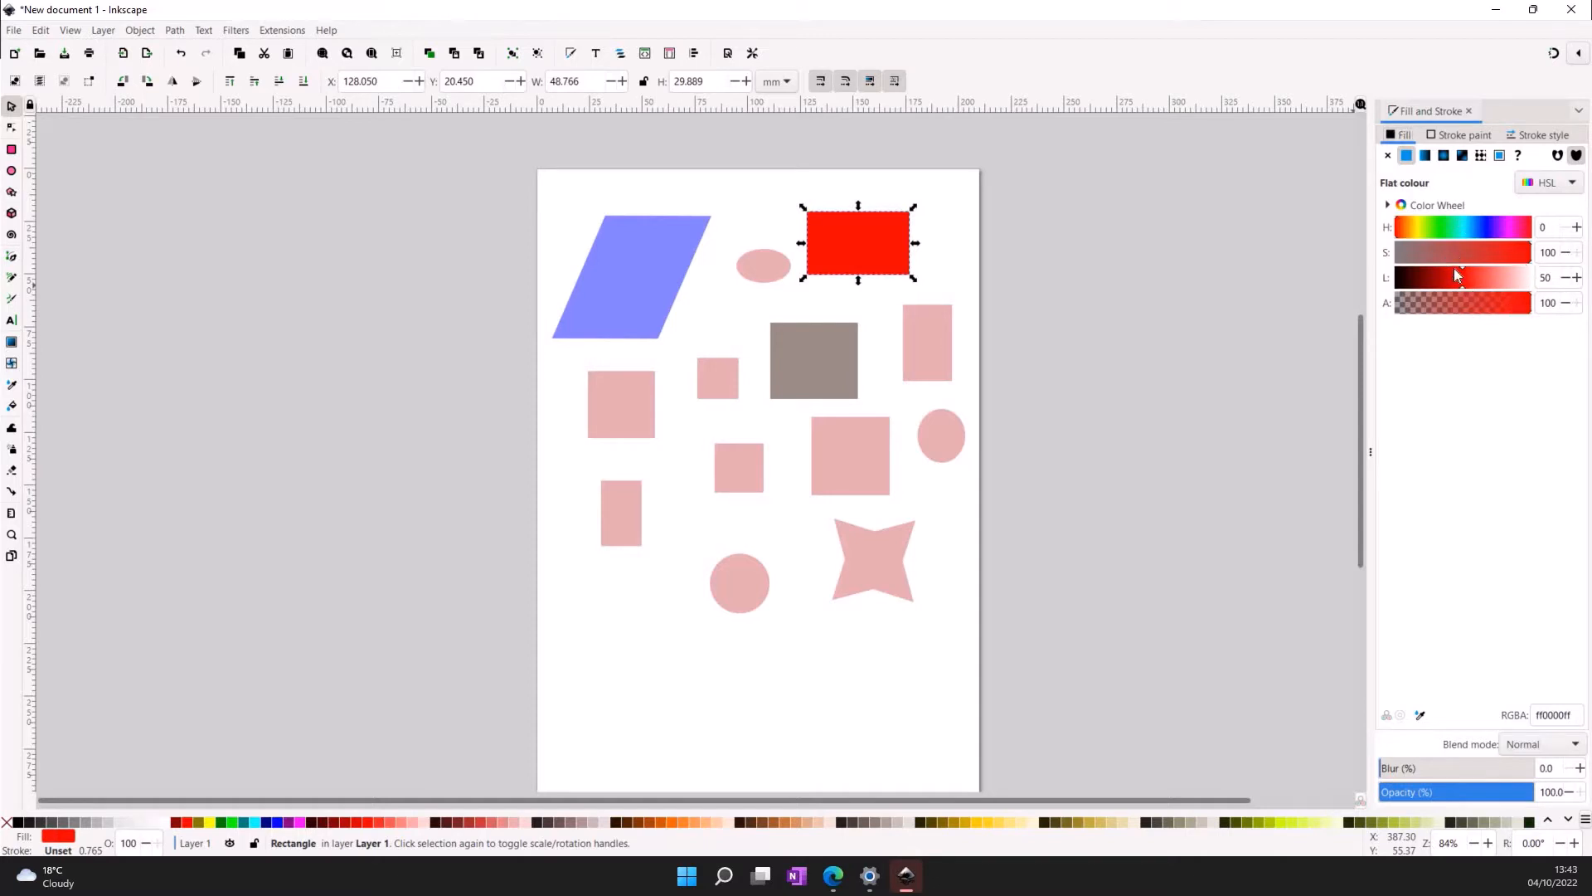
mouse_move(1415, 231)
left_mouse_down()
mouse_move(1514, 207)
mouse_move(1392, 237)
mouse_move(1523, 233)
mouse_move(1410, 232)
left_mouse_up()
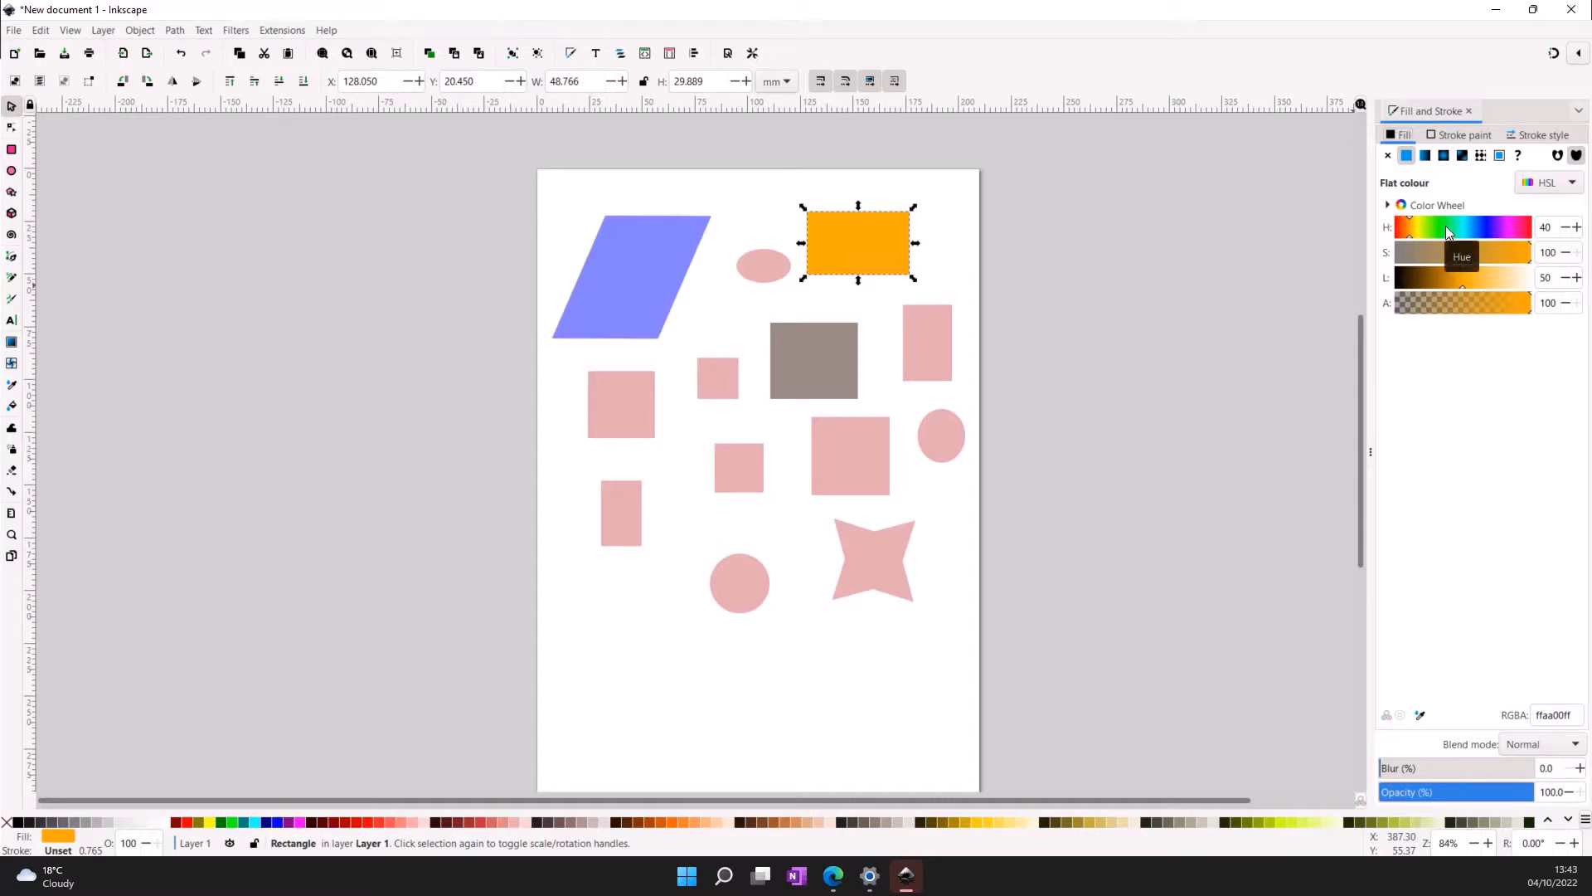
mouse_move(1446, 225)
left_mouse_down()
mouse_move(1403, 232)
mouse_move(1474, 232)
left_mouse_up()
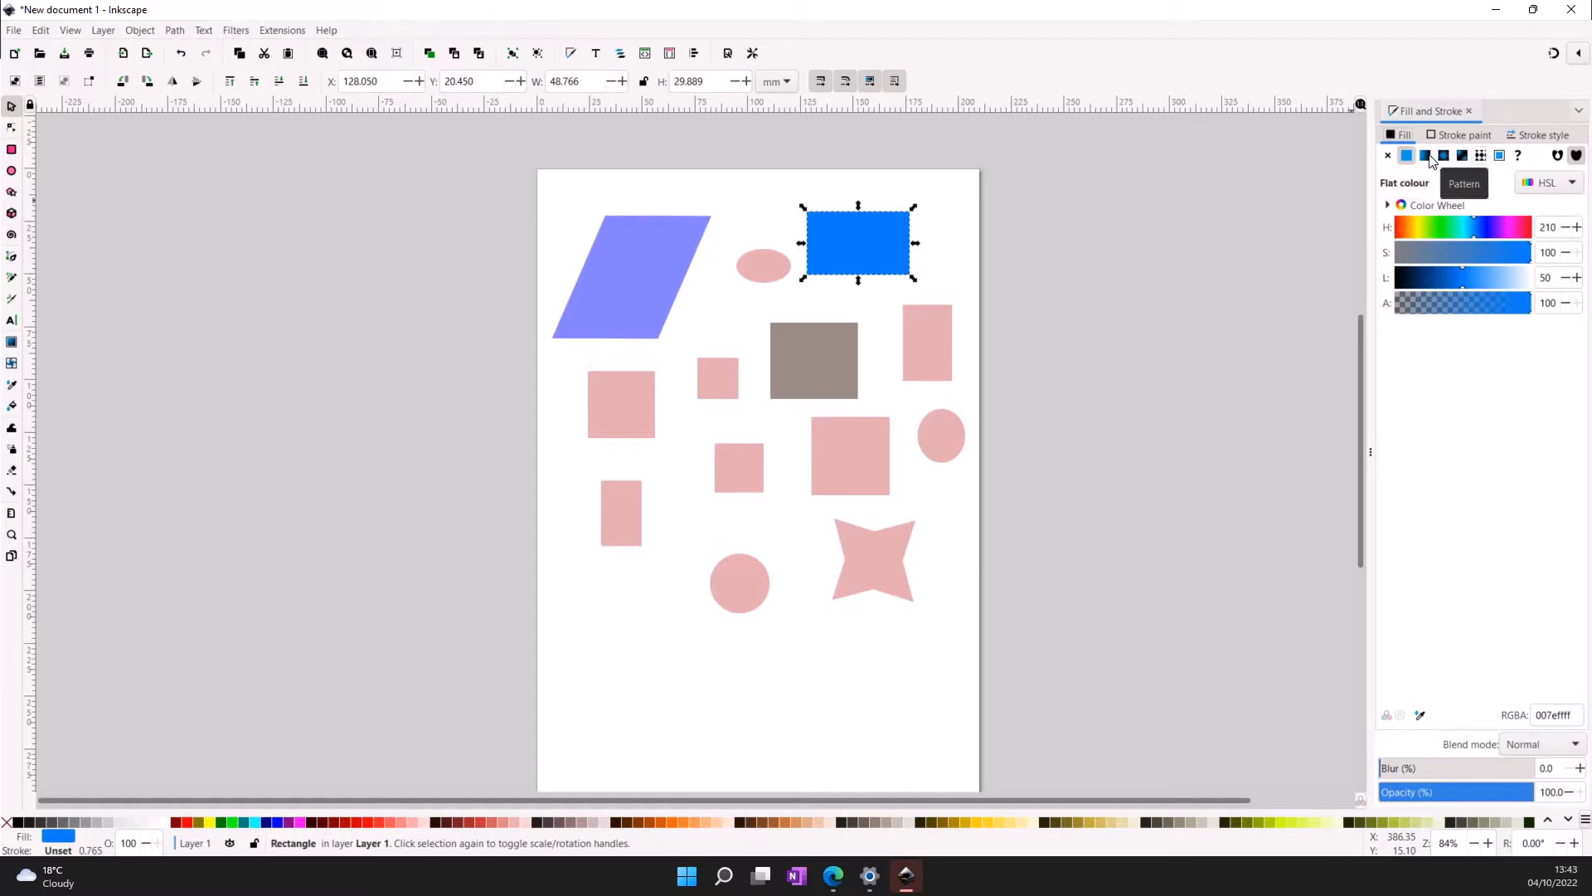
- Try a Stripes 1:1 pattern and gradient fills on the rectangle, and return it to a flat colour
left_click(1480, 157)
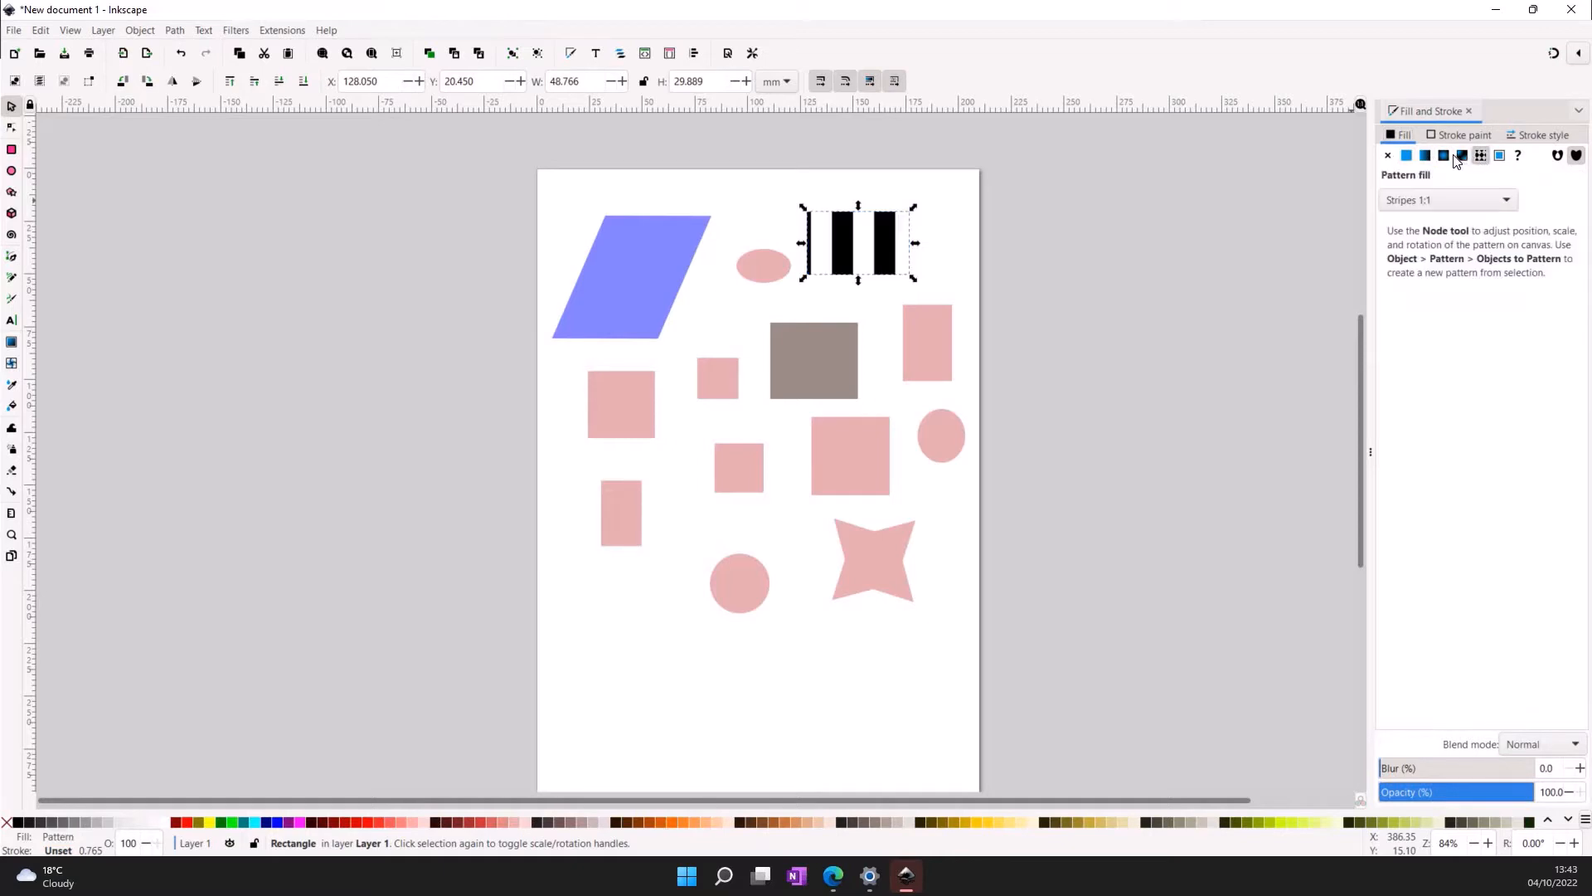
left_click(1462, 156)
left_click(1425, 155)
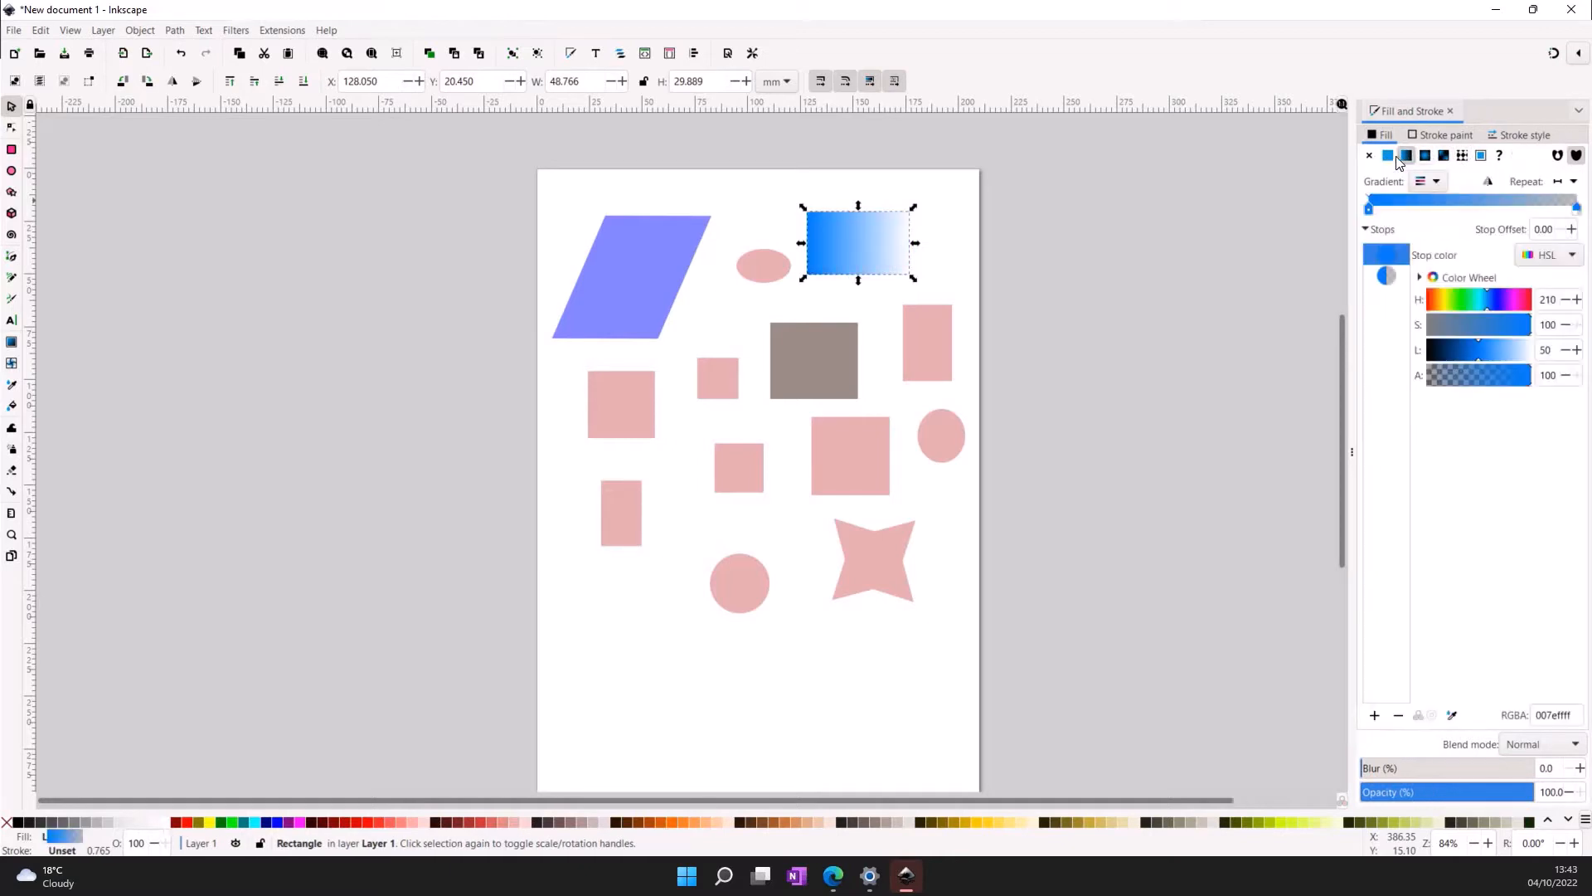
left_click(1387, 155)
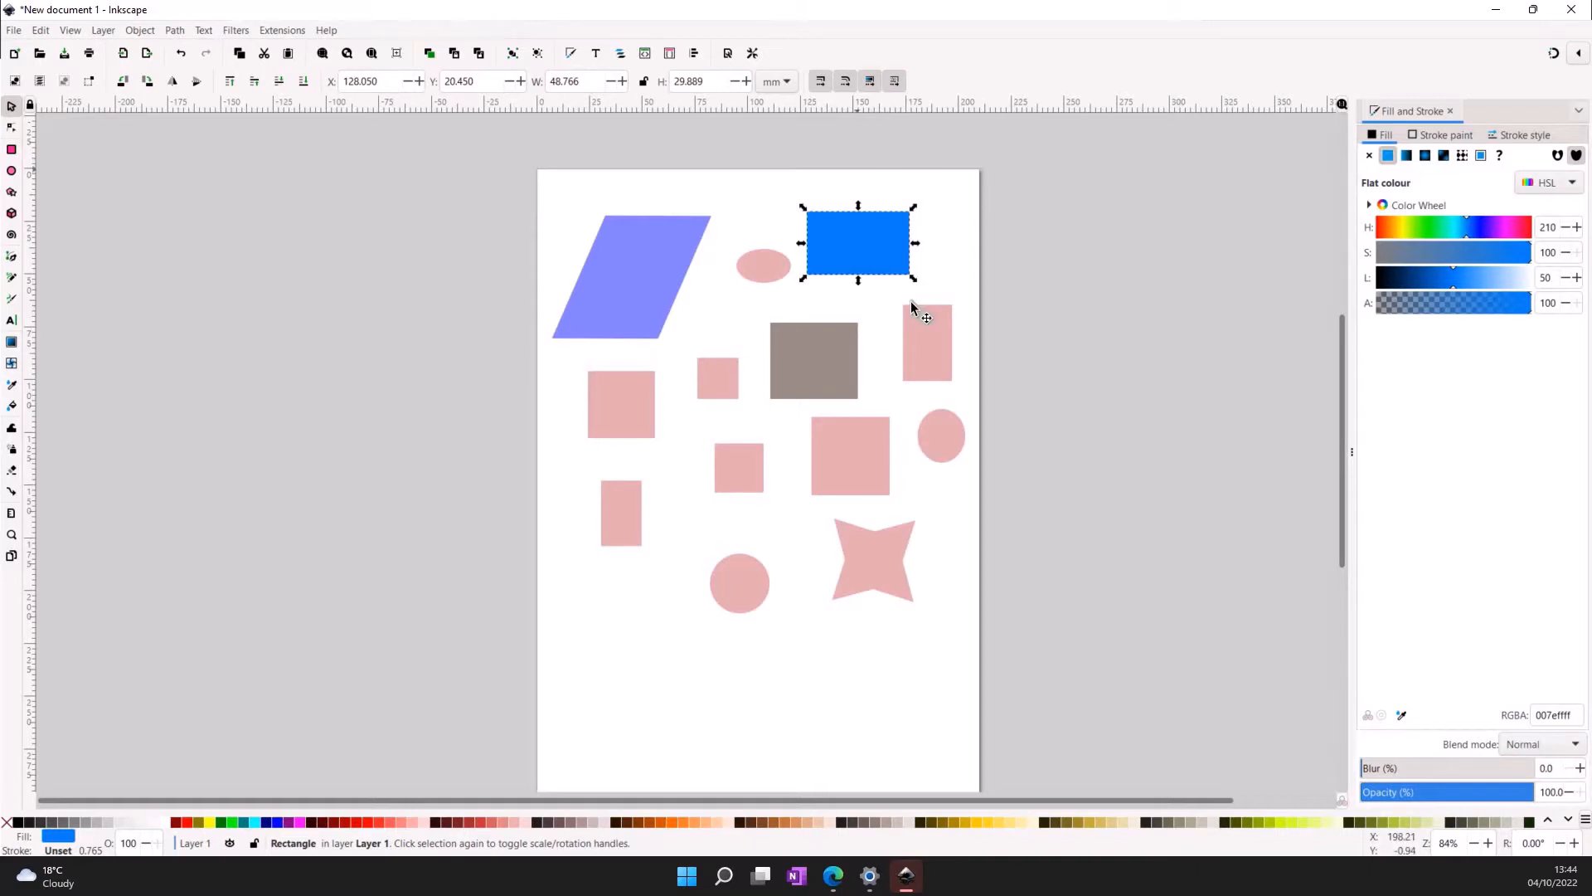
- Give the blue rectangle a flat black stroke with a width of 1.365 mm
left_click(1440, 138)
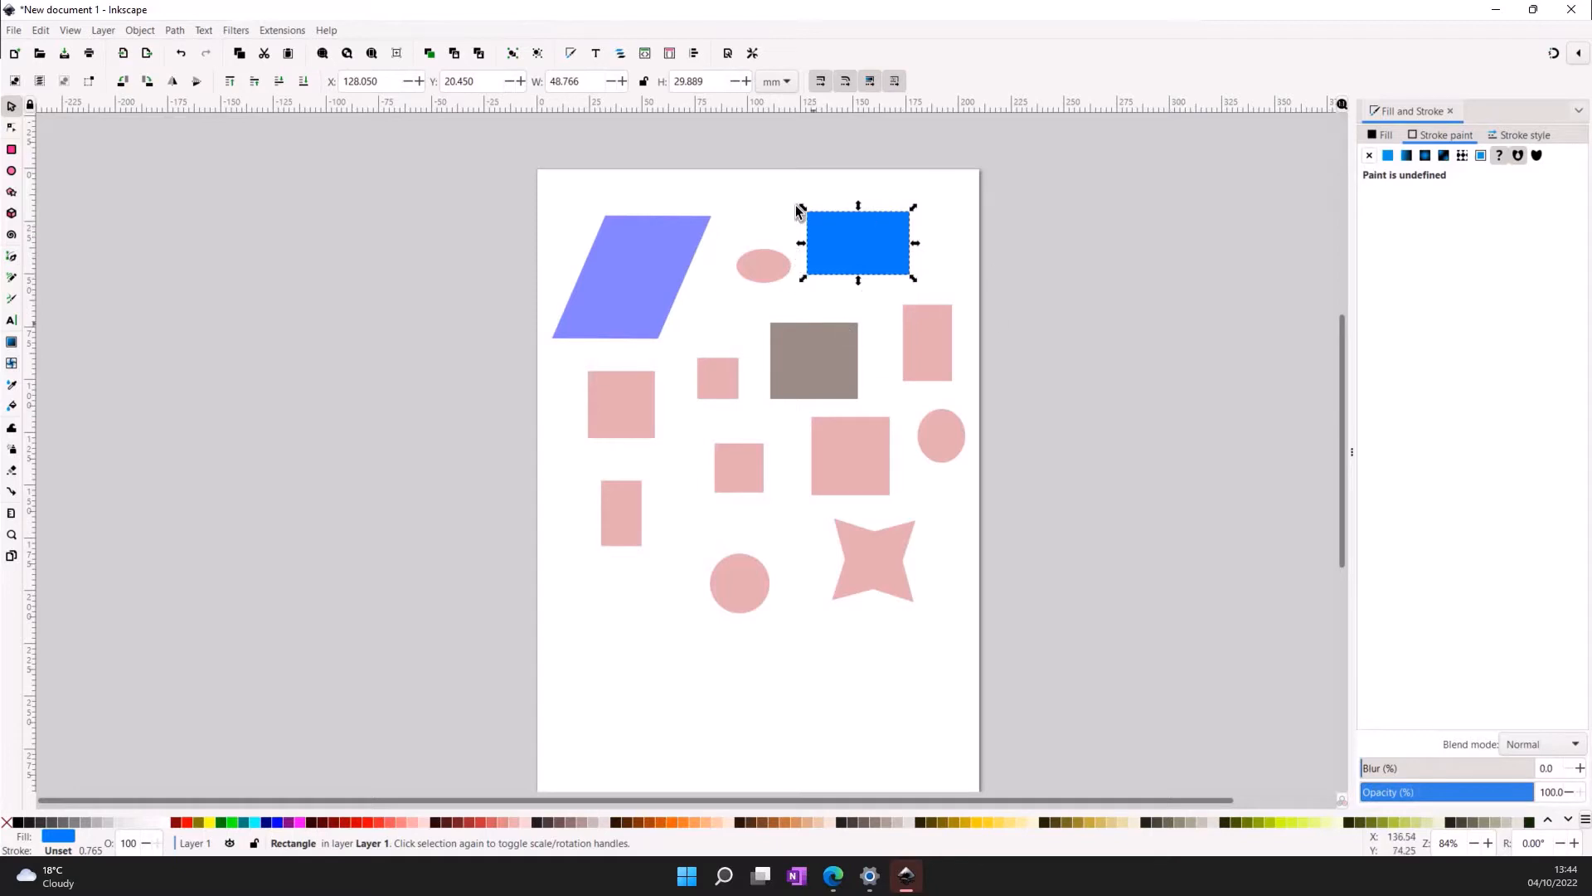
left_click(1389, 157)
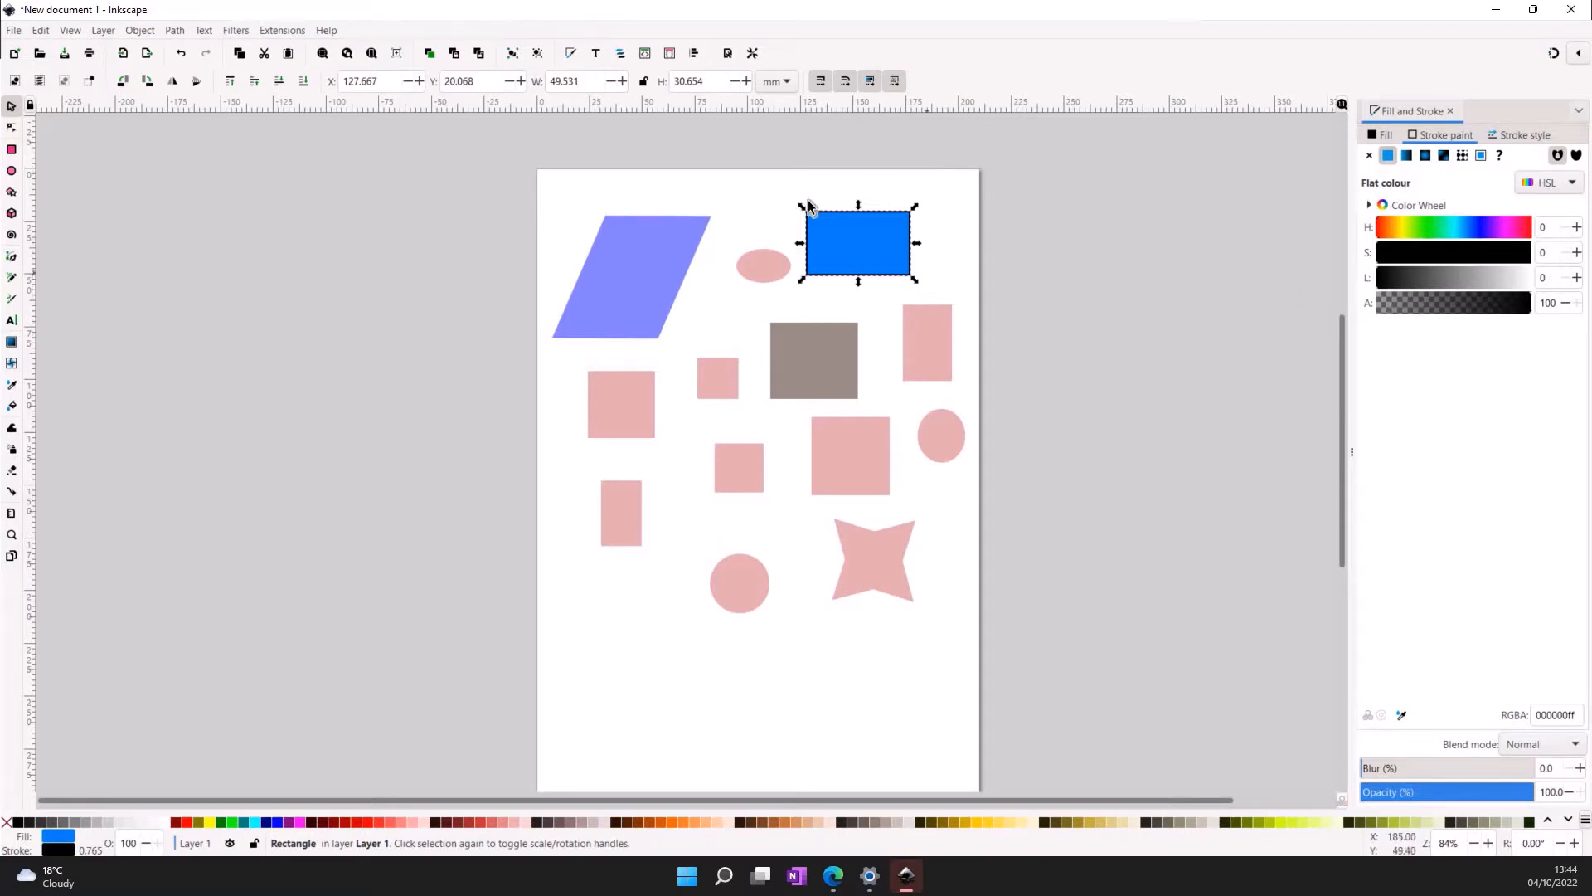
left_click(1529, 134)
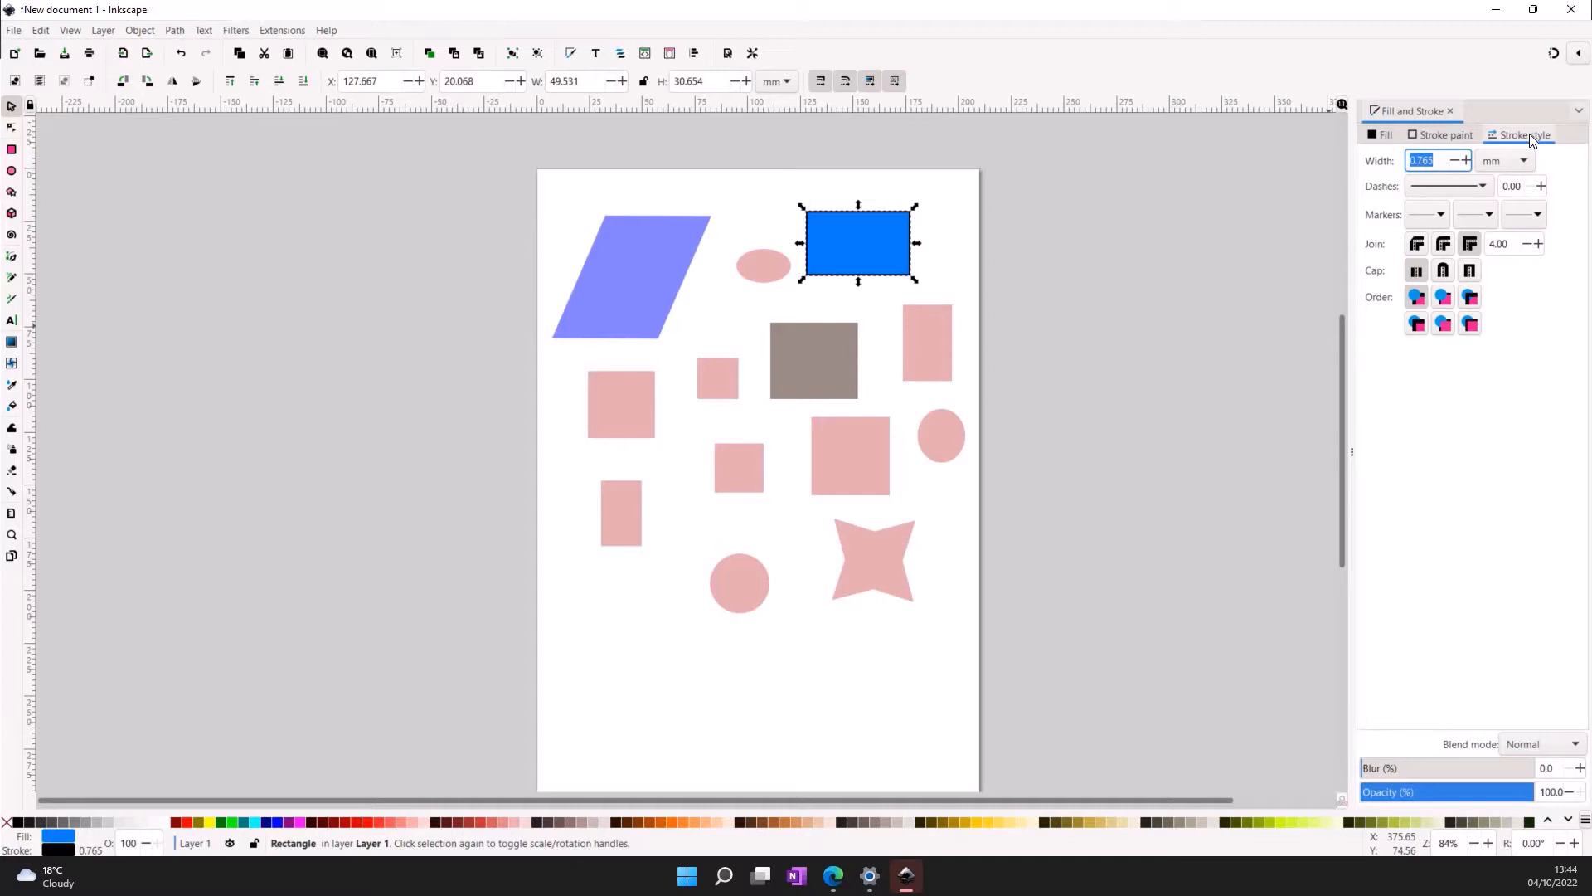
left_click(1466, 160)
left_click(1465, 160)
left_click(1465, 160)
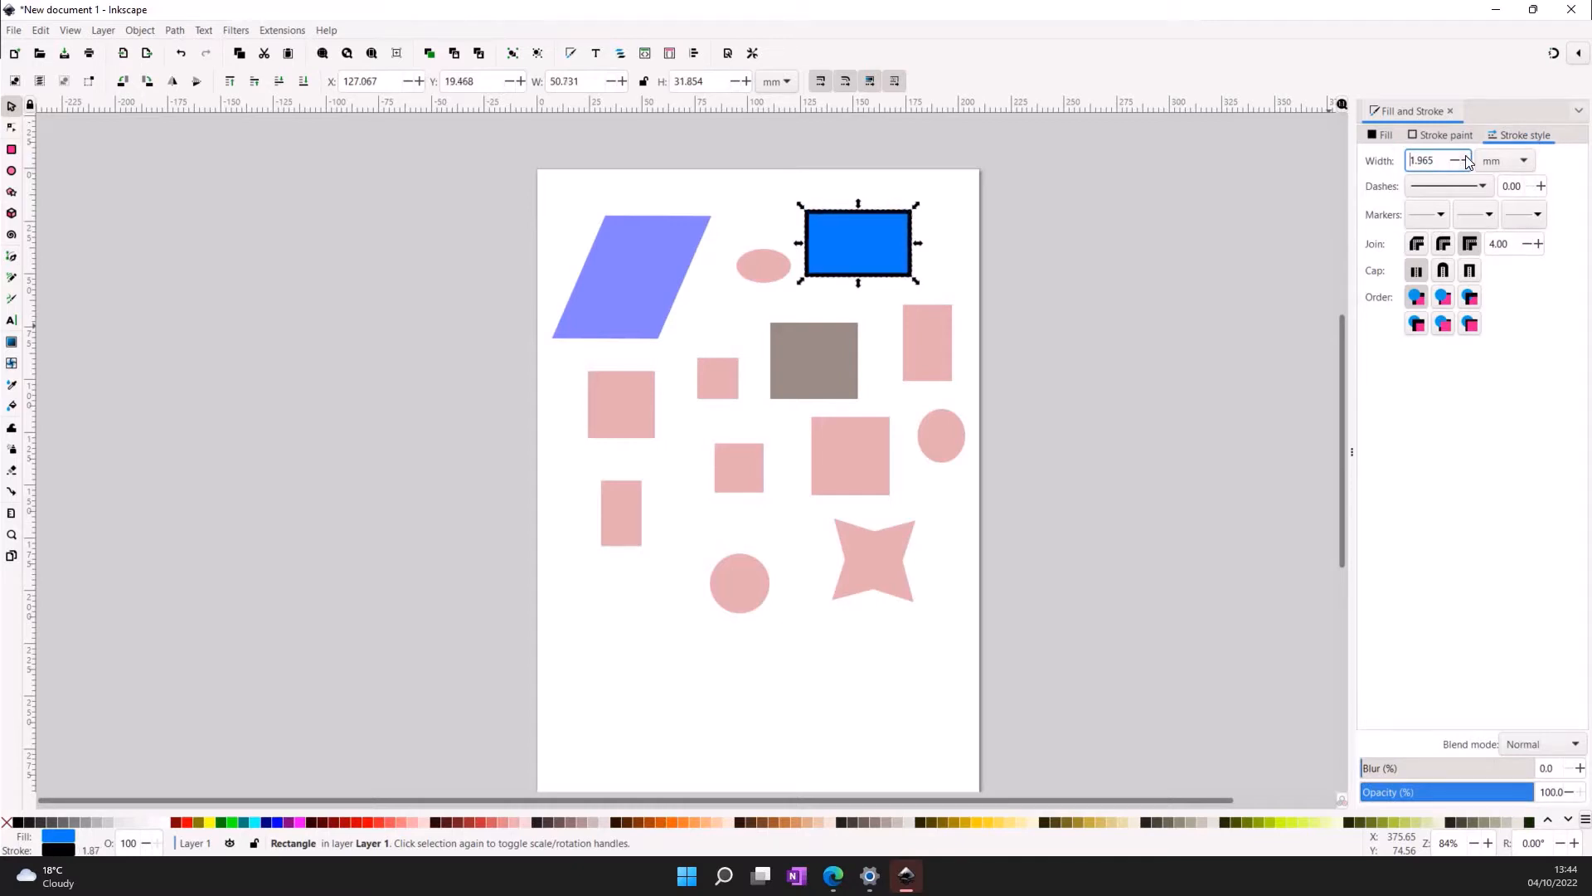
left_click(1465, 160)
left_click(1464, 160)
left_click(1456, 160)
left_click(1456, 161)
left_click(1456, 160)
left_click(1456, 160)
left_click(1456, 160)
left_click(1456, 160)
left_click(1456, 160)
left_click(1456, 160)
left_click(1457, 160)
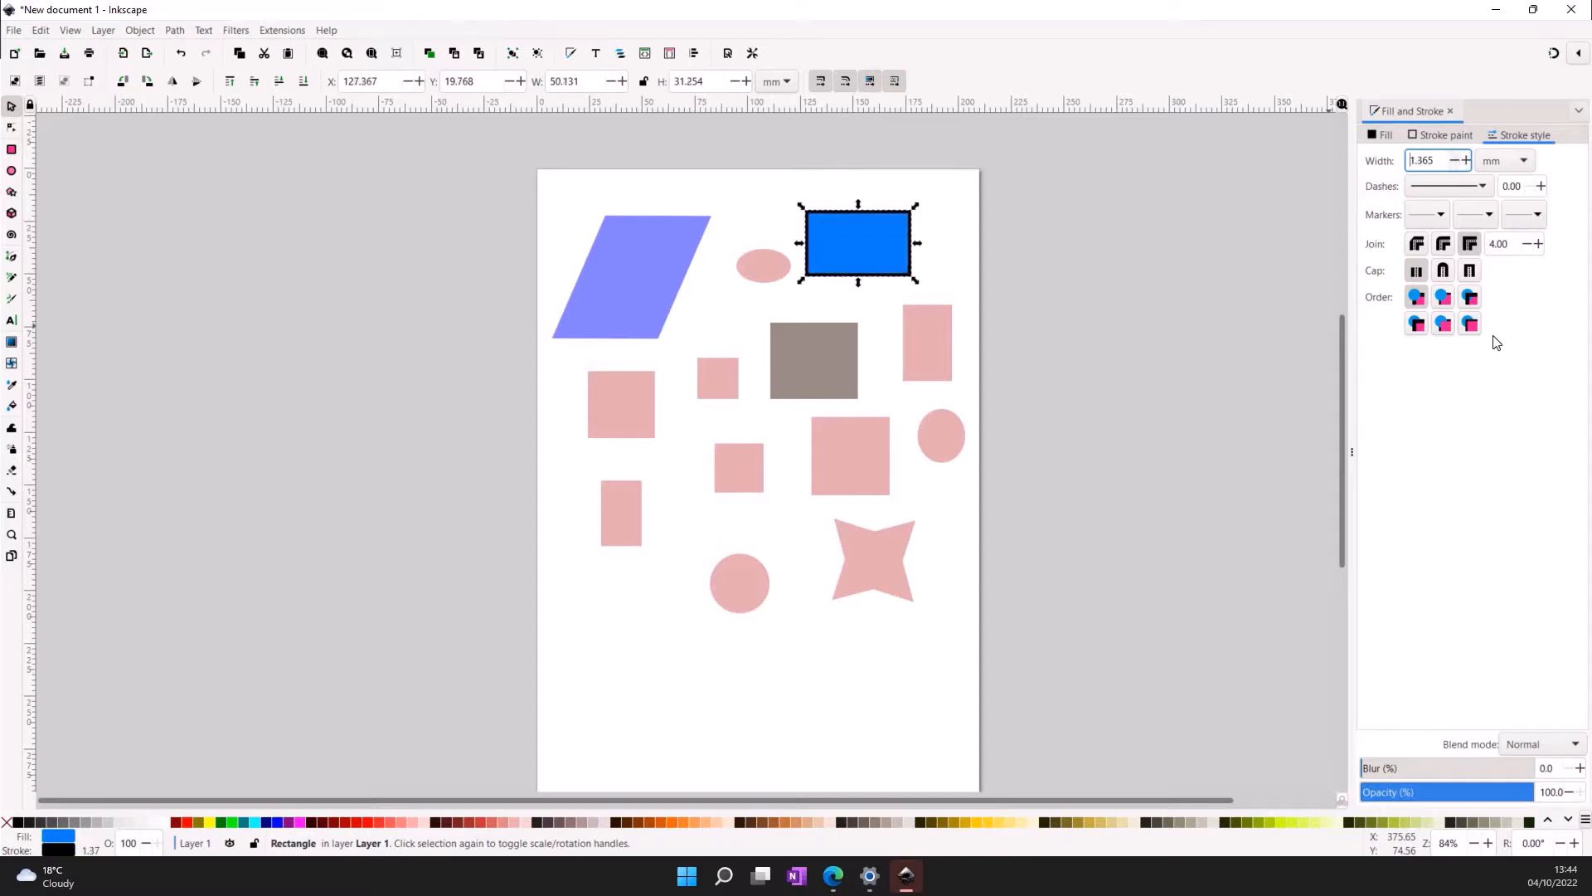
- Try a long-dash outline on the blue rectangle, switch it to the short 2 1 dash pattern, and deselect the rectangle
left_click(1481, 184)
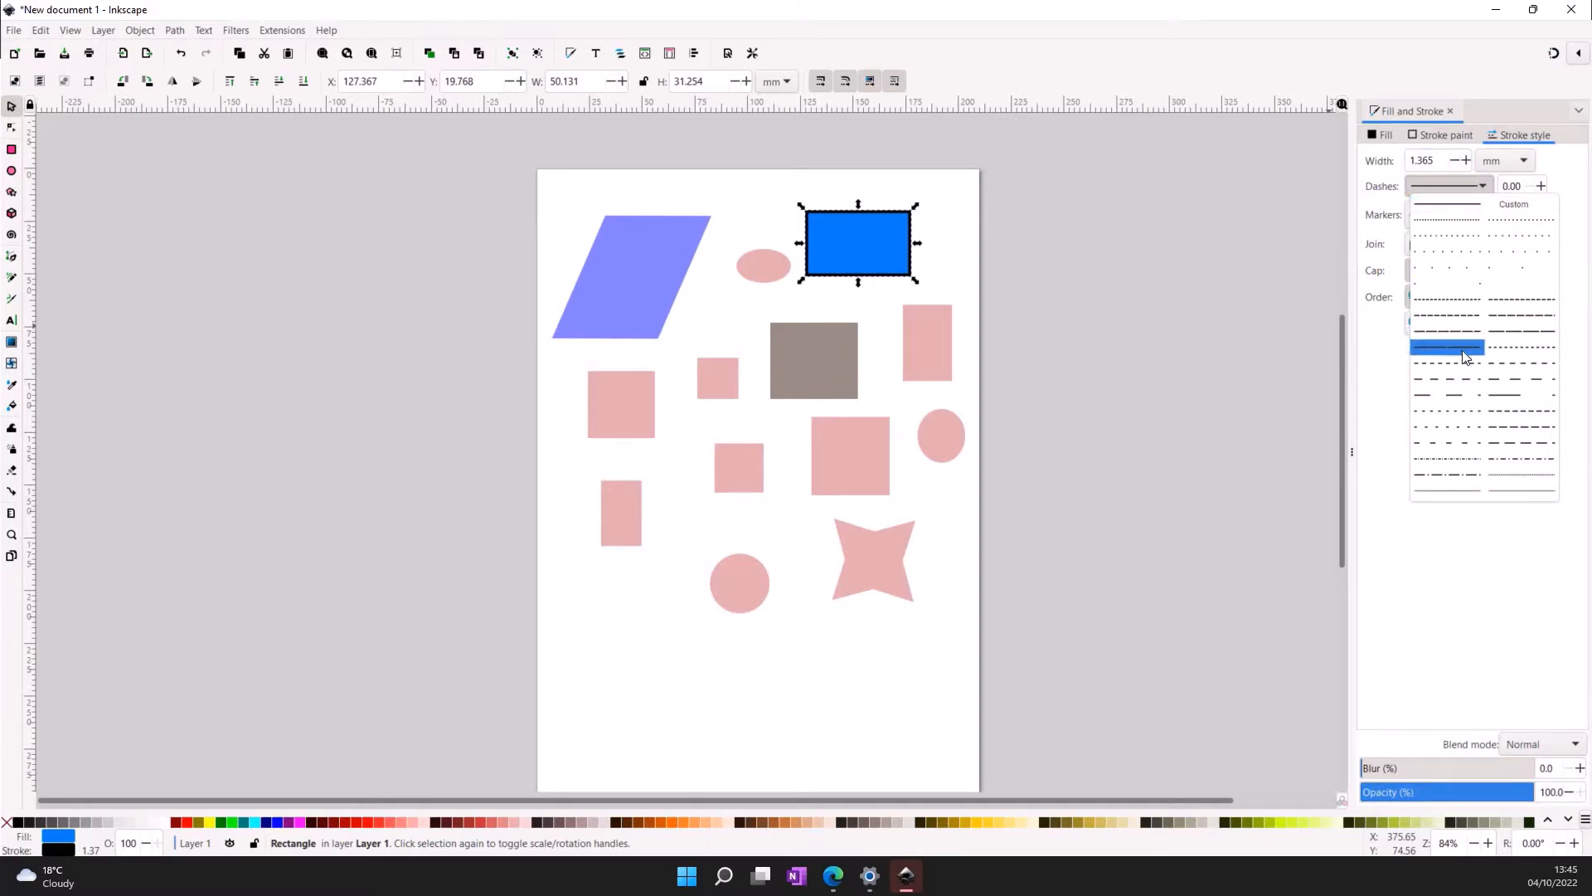
left_click(1464, 348)
left_click(1453, 184)
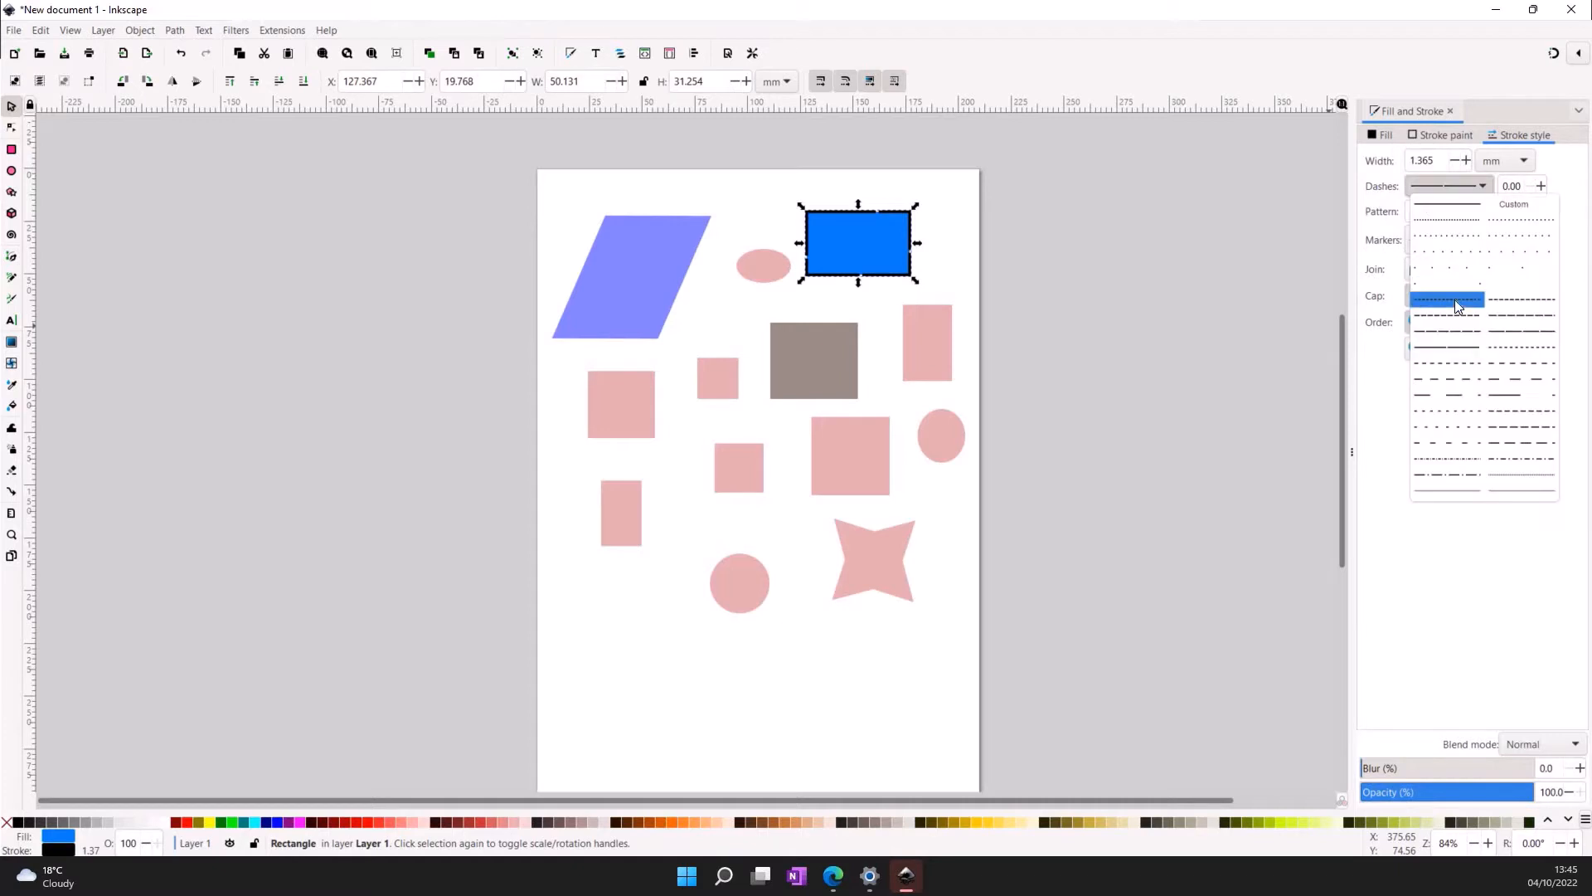
left_click(1458, 306)
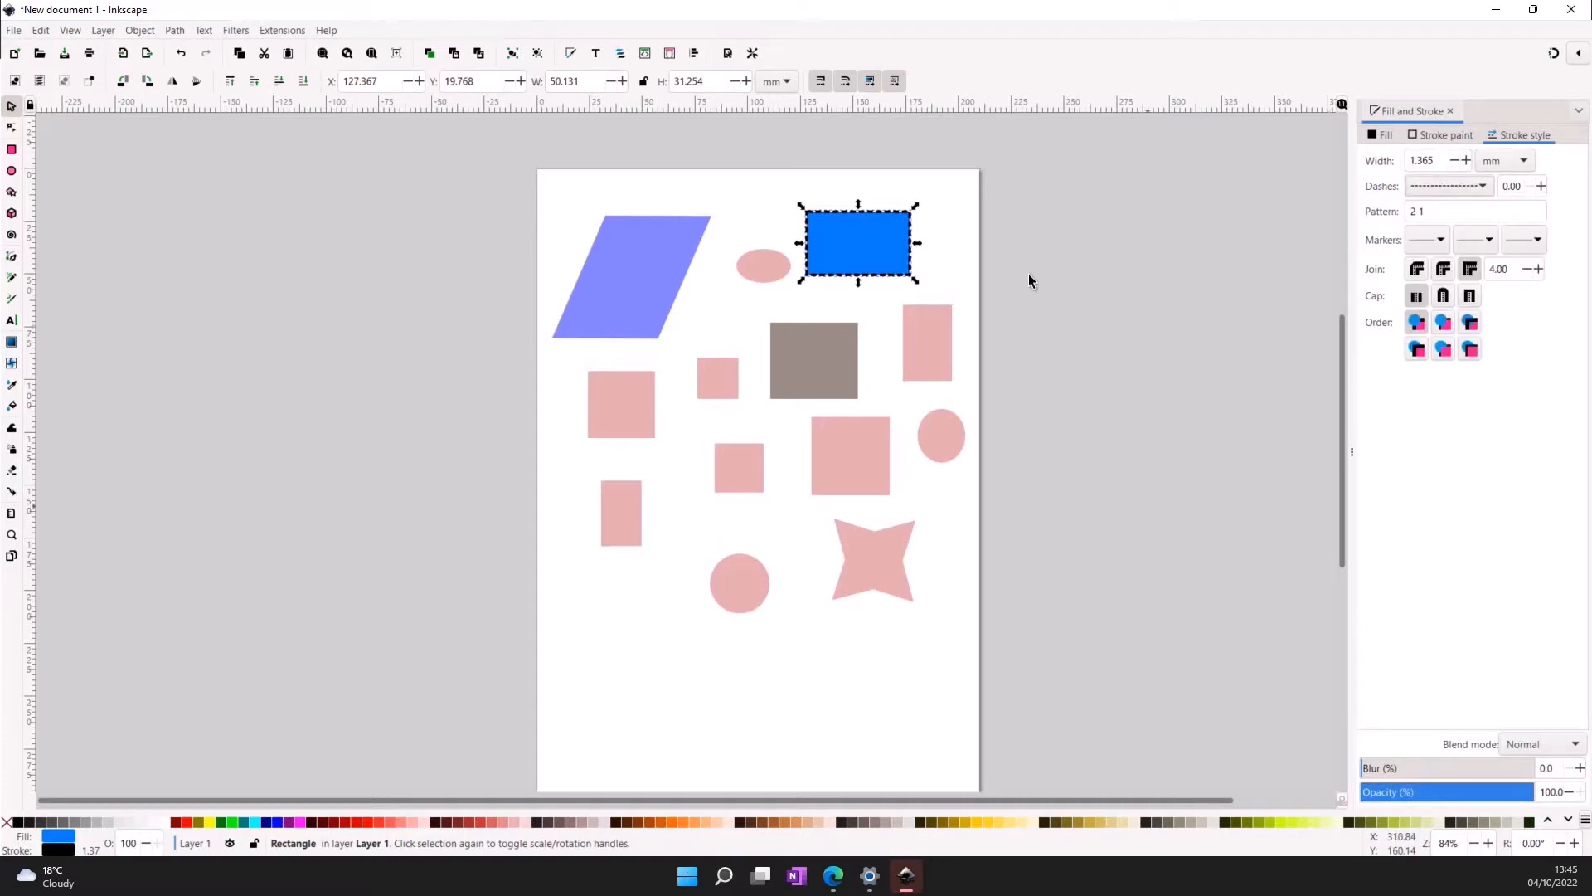
left_click(864, 155)
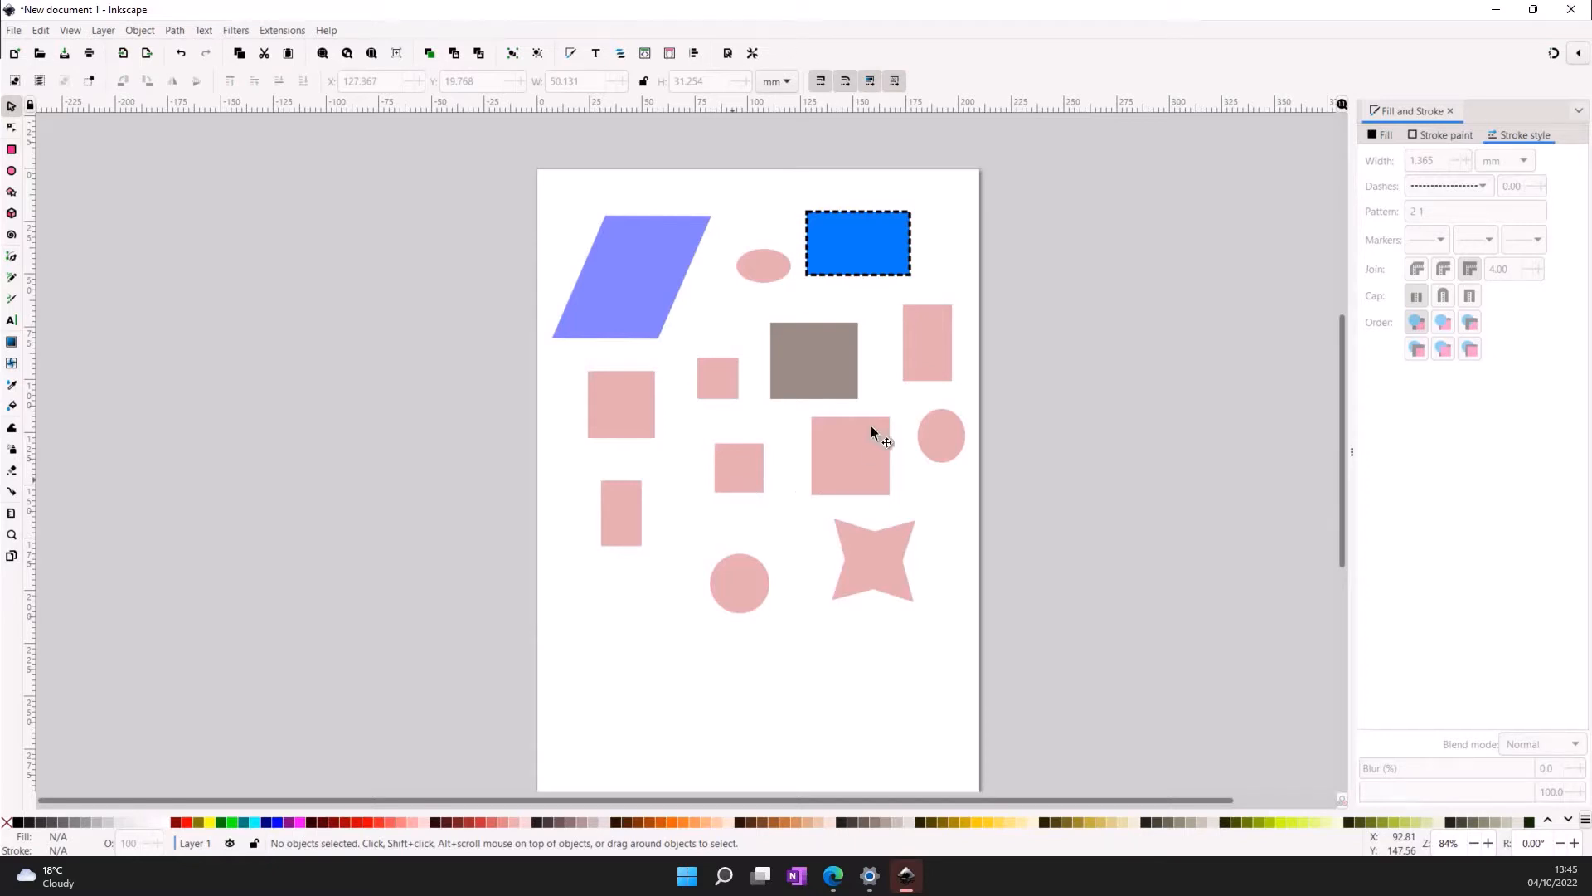
- Round the corners of the large pink square in the middle of the page with the Node tool
left_click(843, 457)
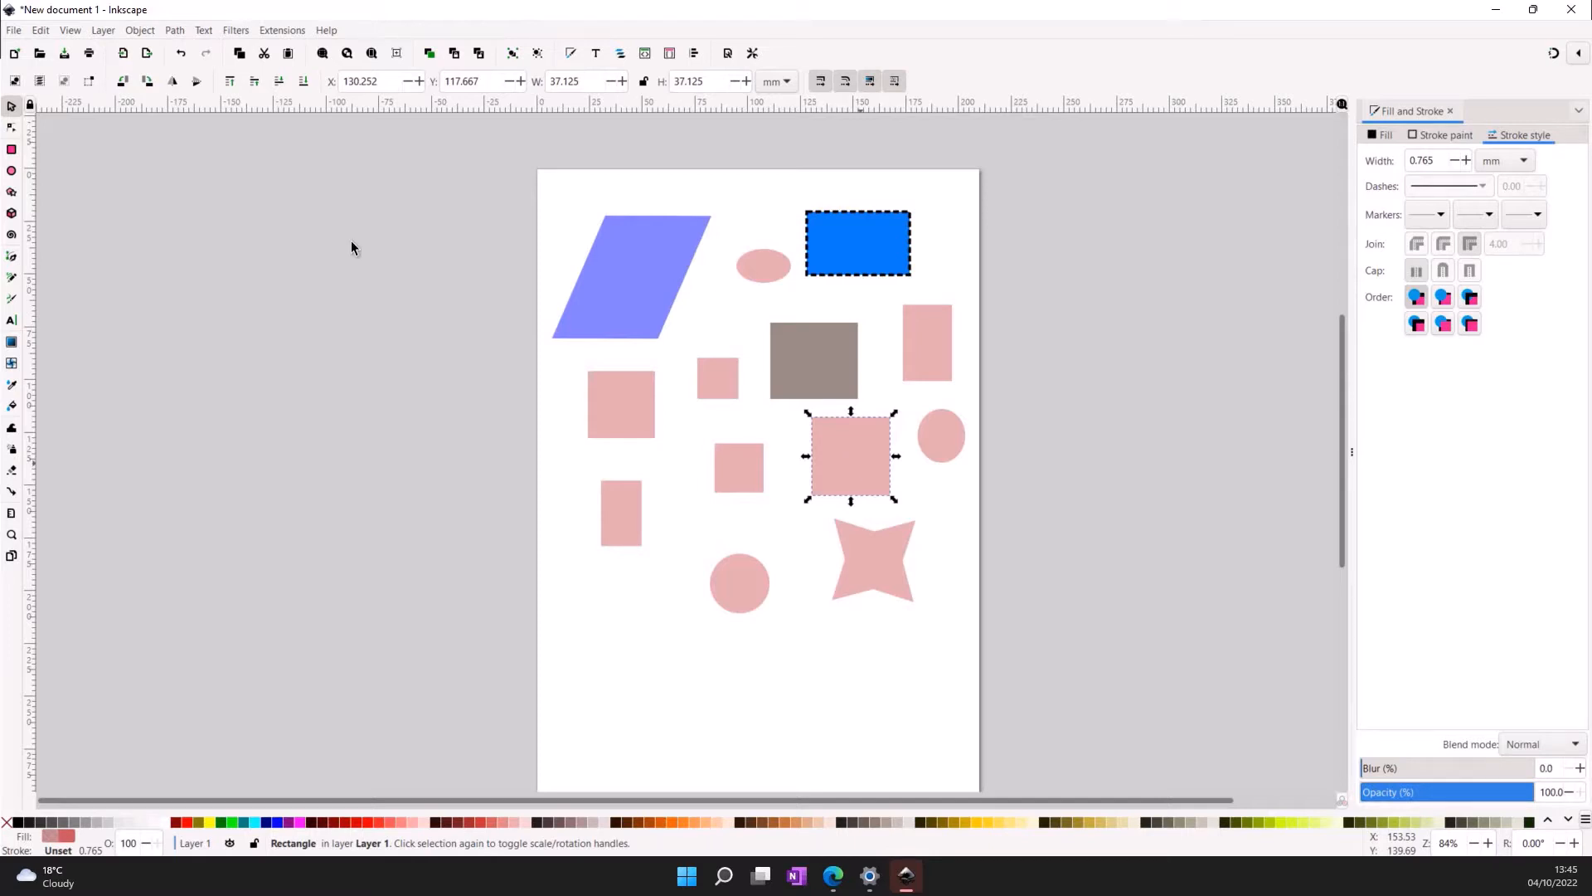
left_click(15, 131)
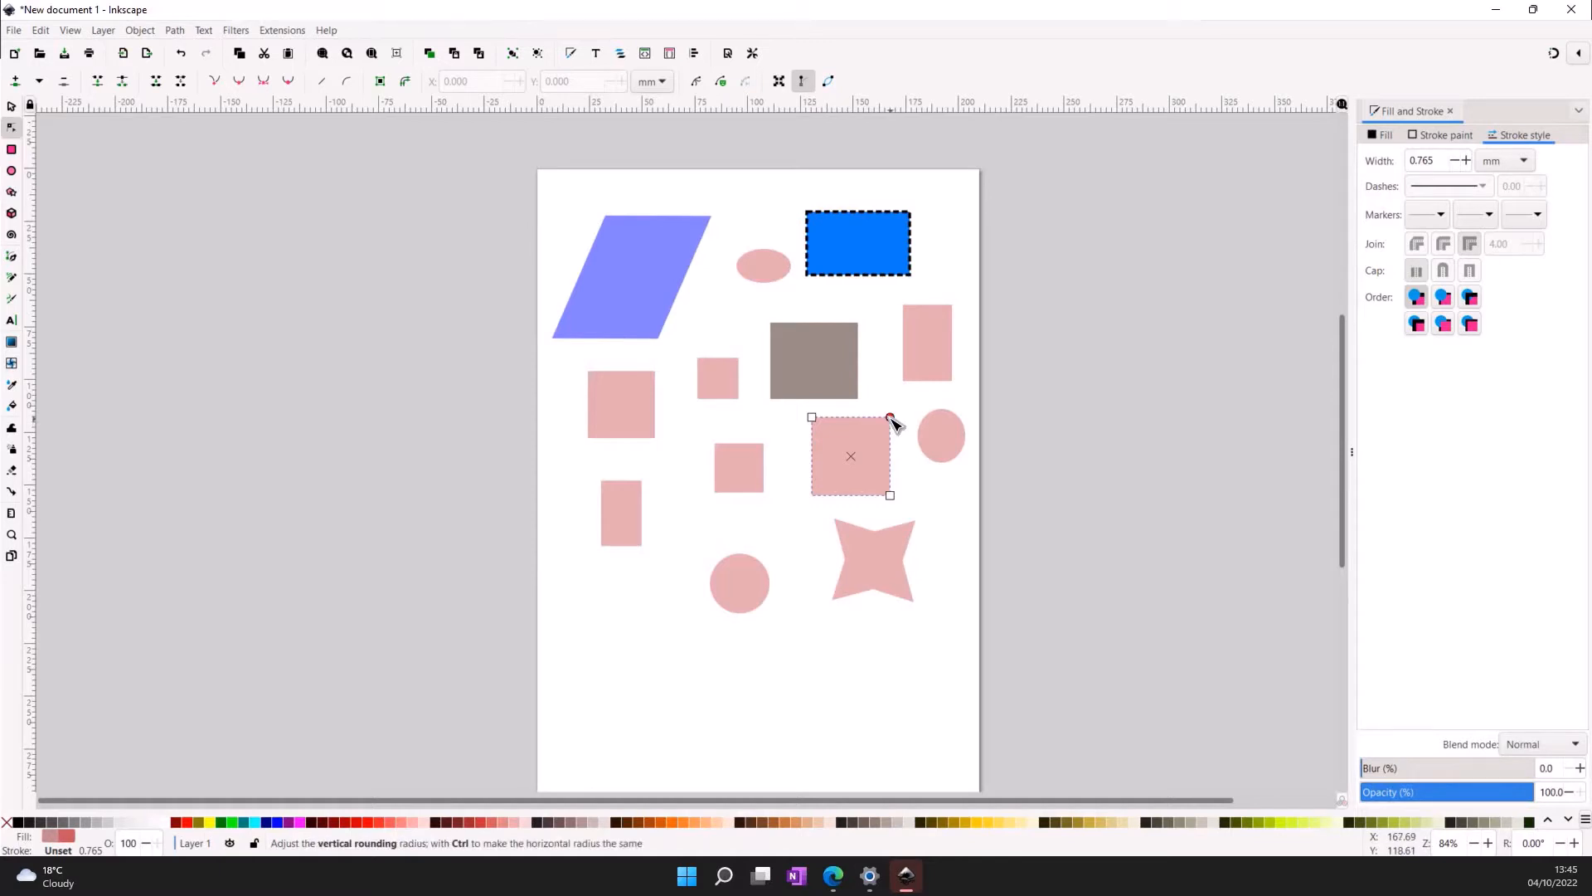
left_click_drag(890, 418, 890, 469)
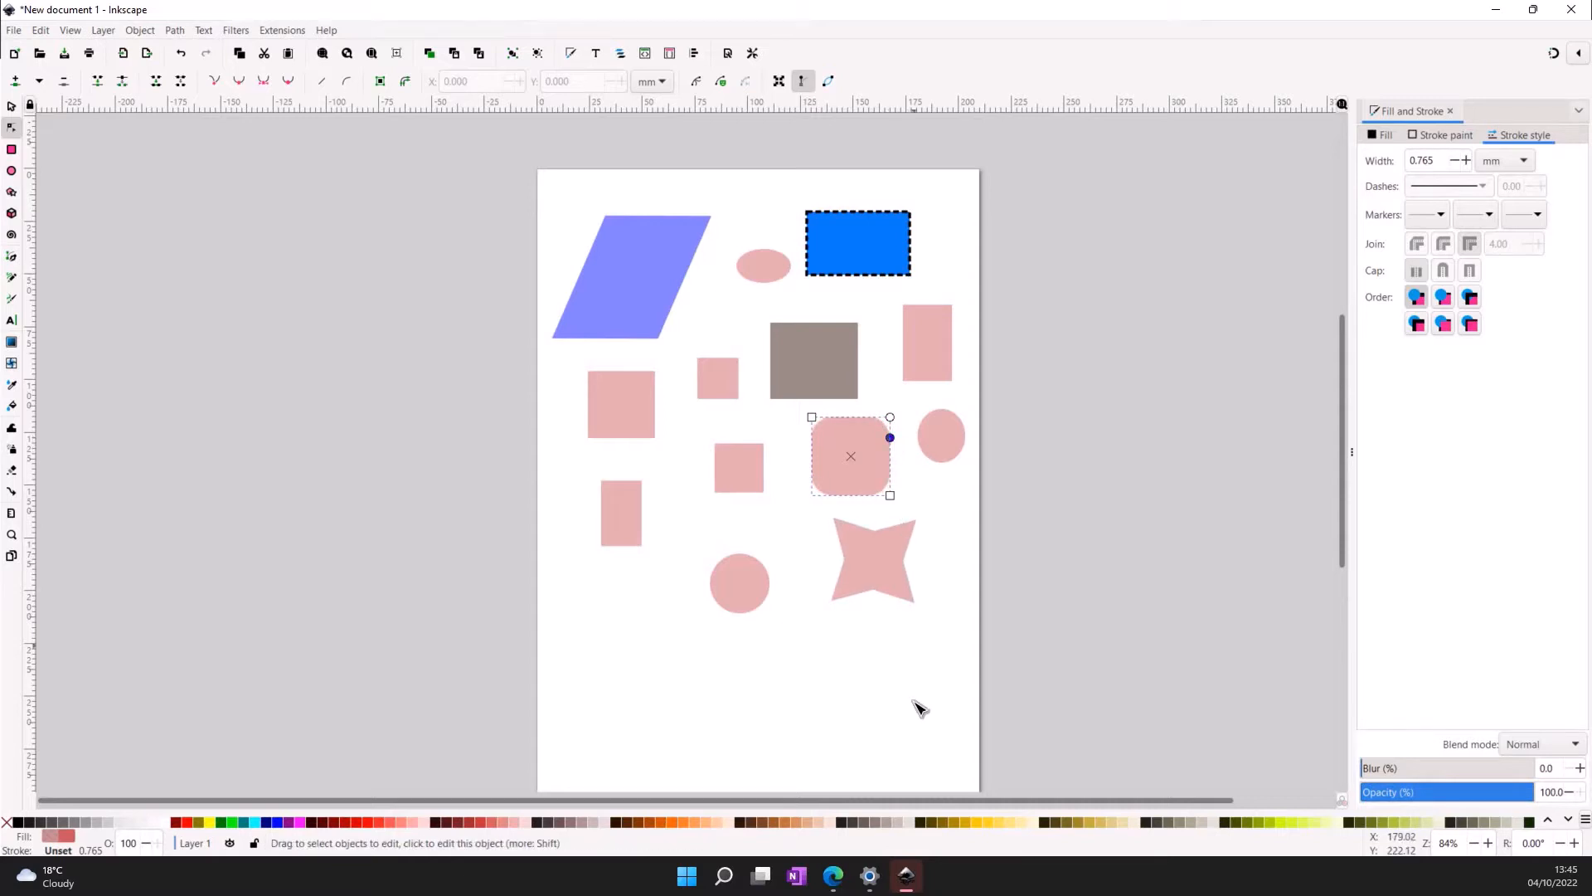
- Round the corners of the grey-brown rectangle and the tall pink rectangle beside it, and deselect everything
left_click(832, 359)
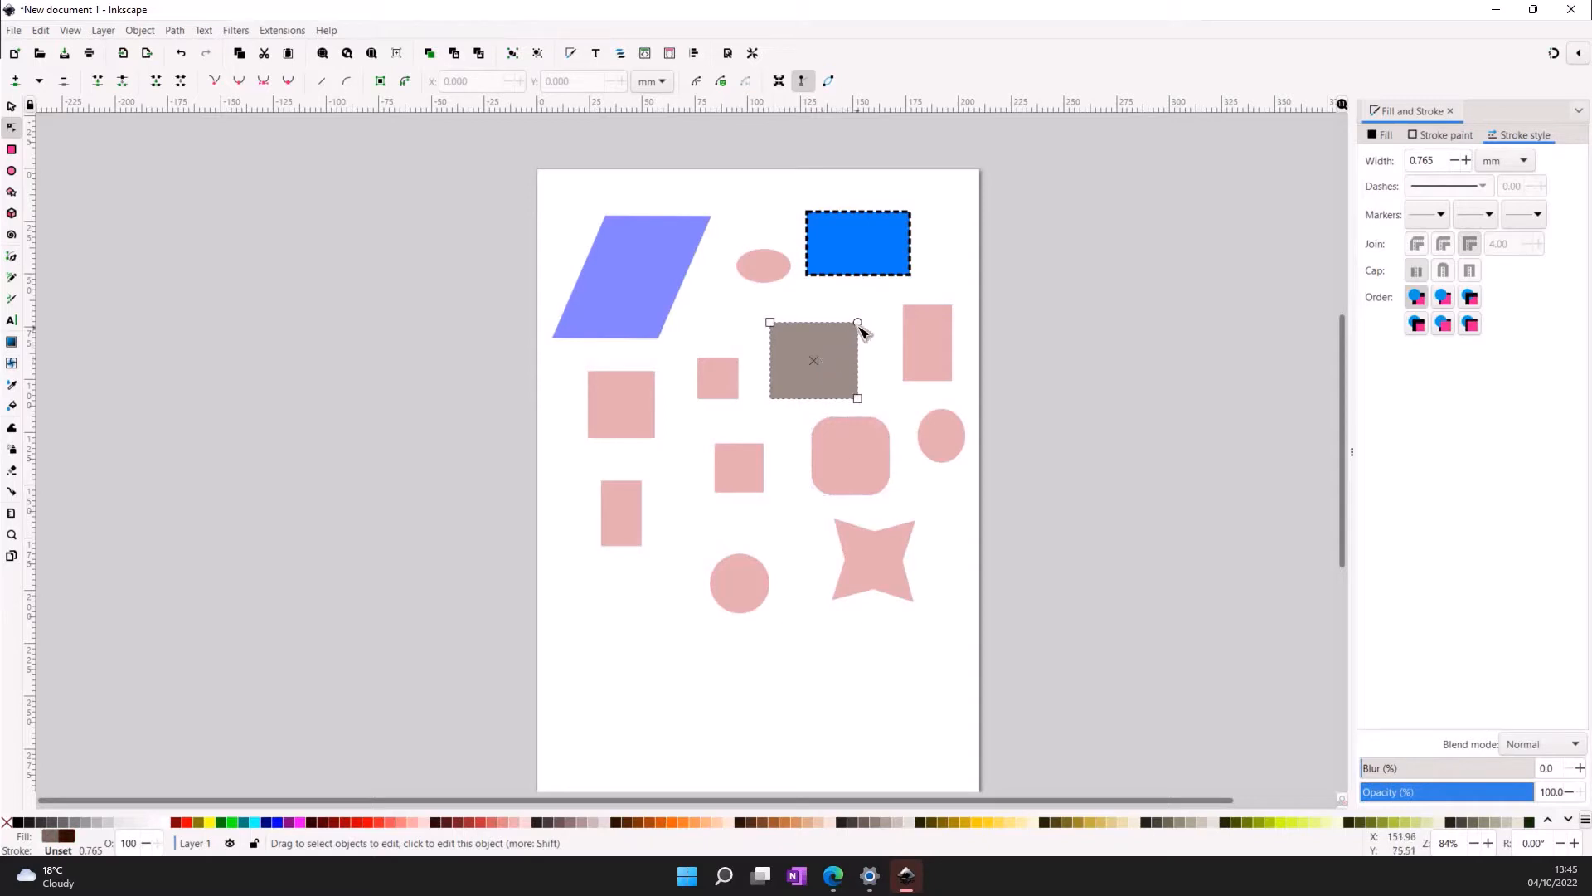
left_click_drag(860, 330, 860, 343)
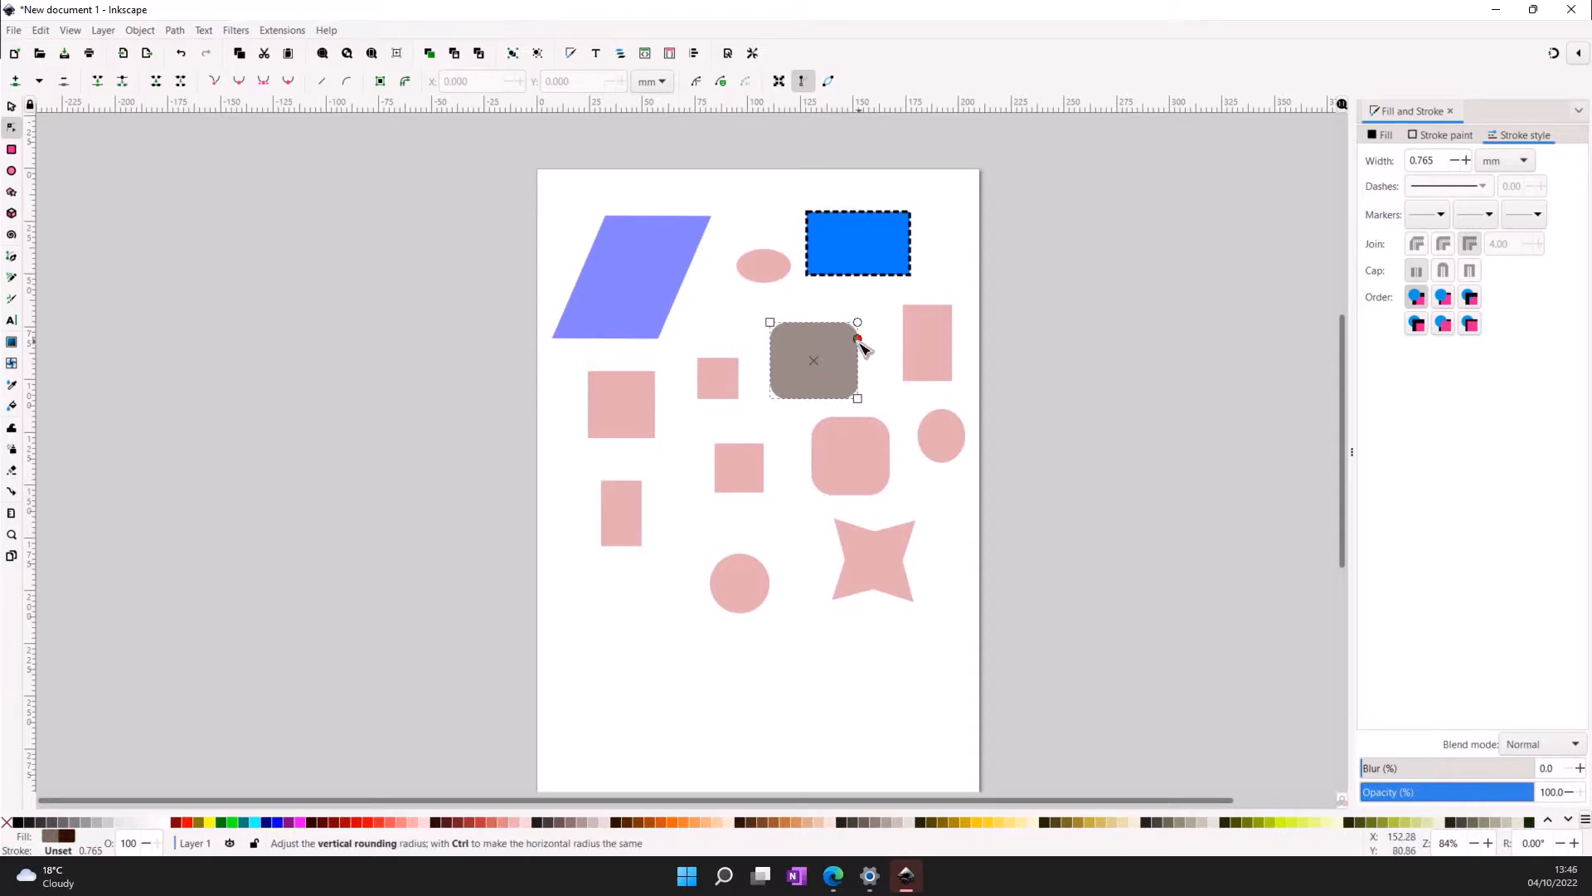
left_click(929, 336)
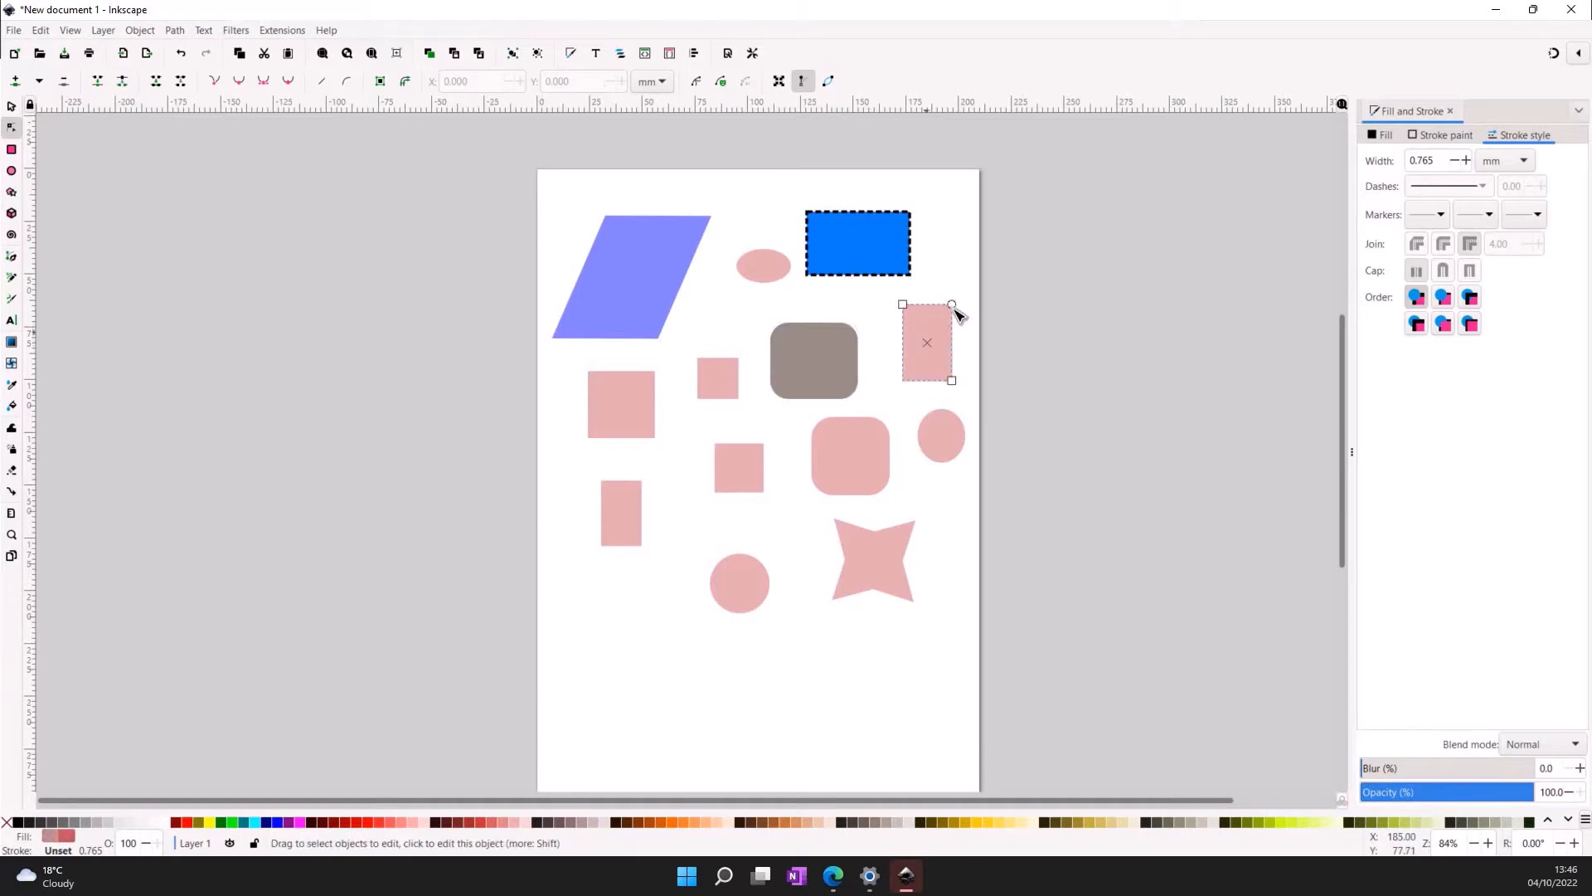
left_click_drag(952, 315, 952, 321)
left_click(12, 106)
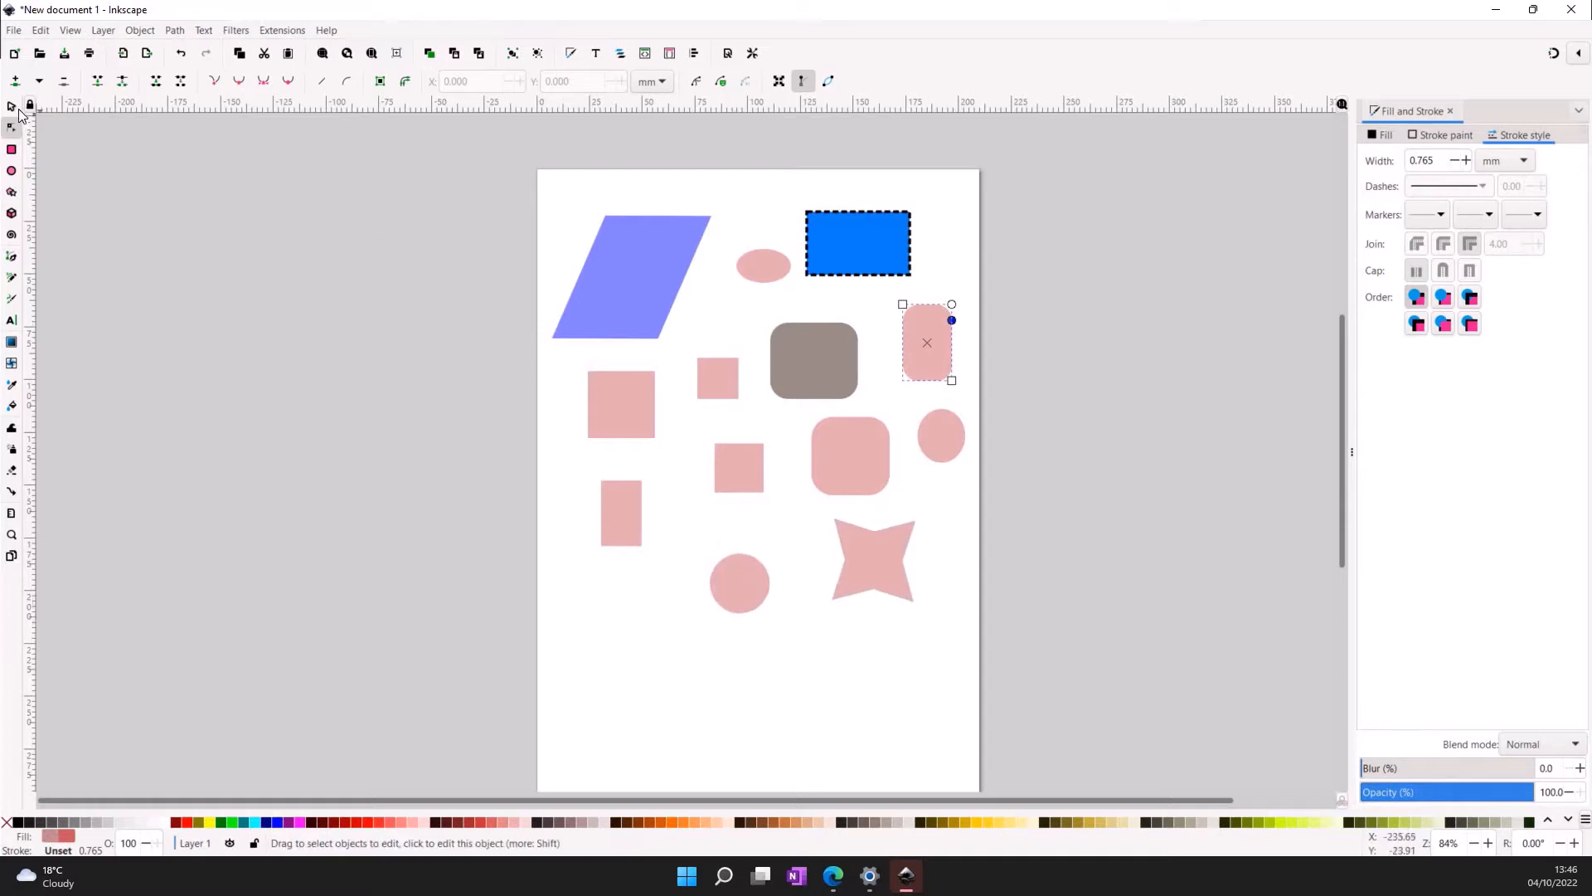
left_click(335, 350)
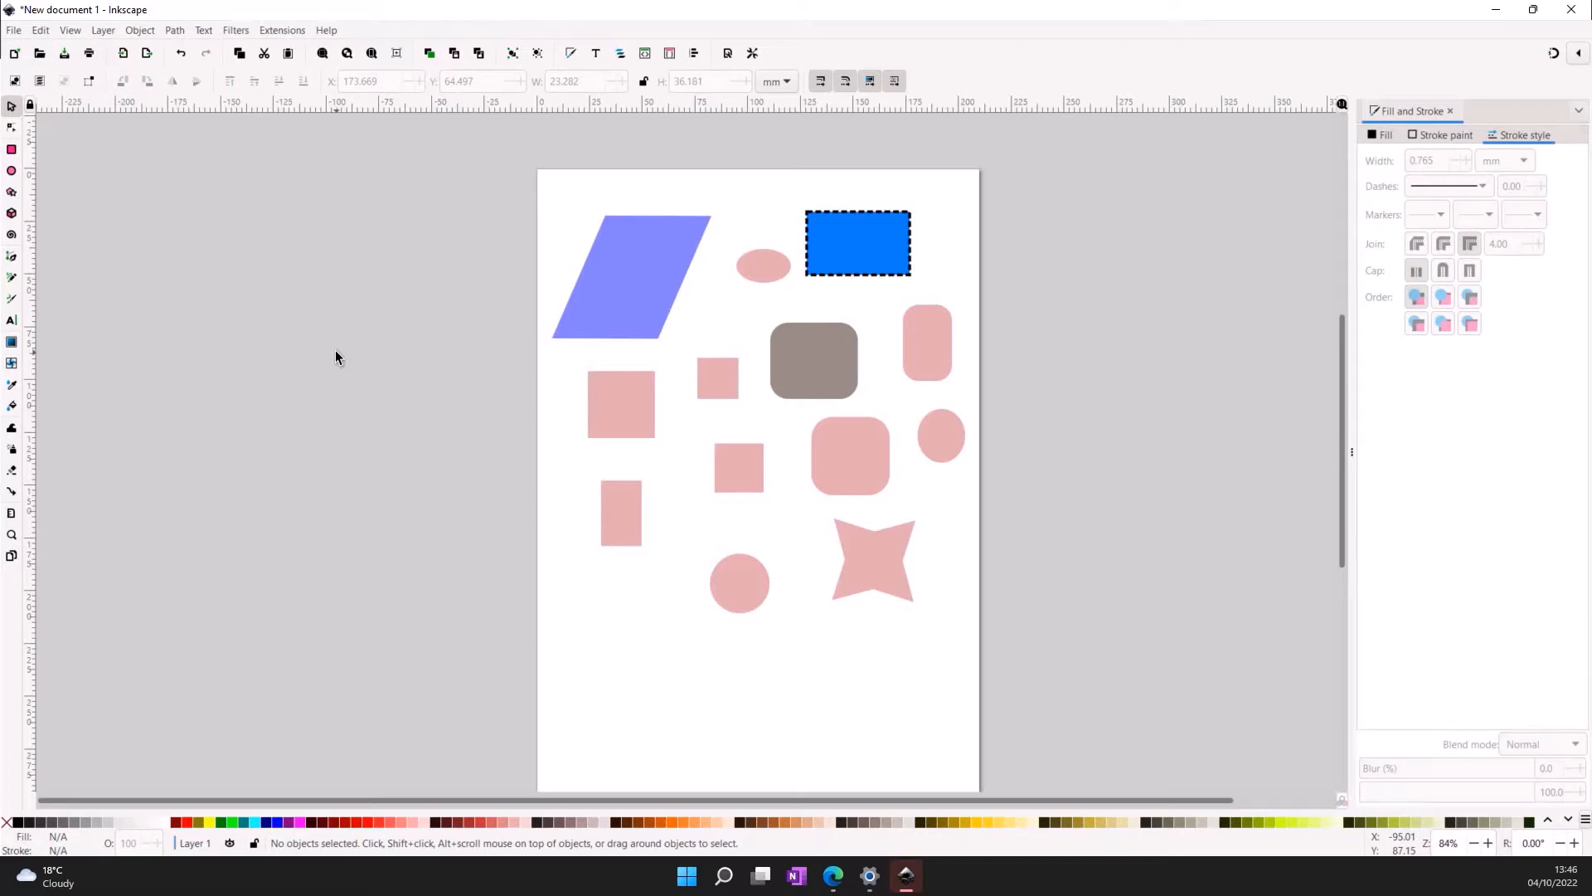
- Draw a closed straight-sided triangle with the Pencil tool in the empty area beside the pink circle
left_click(12, 277)
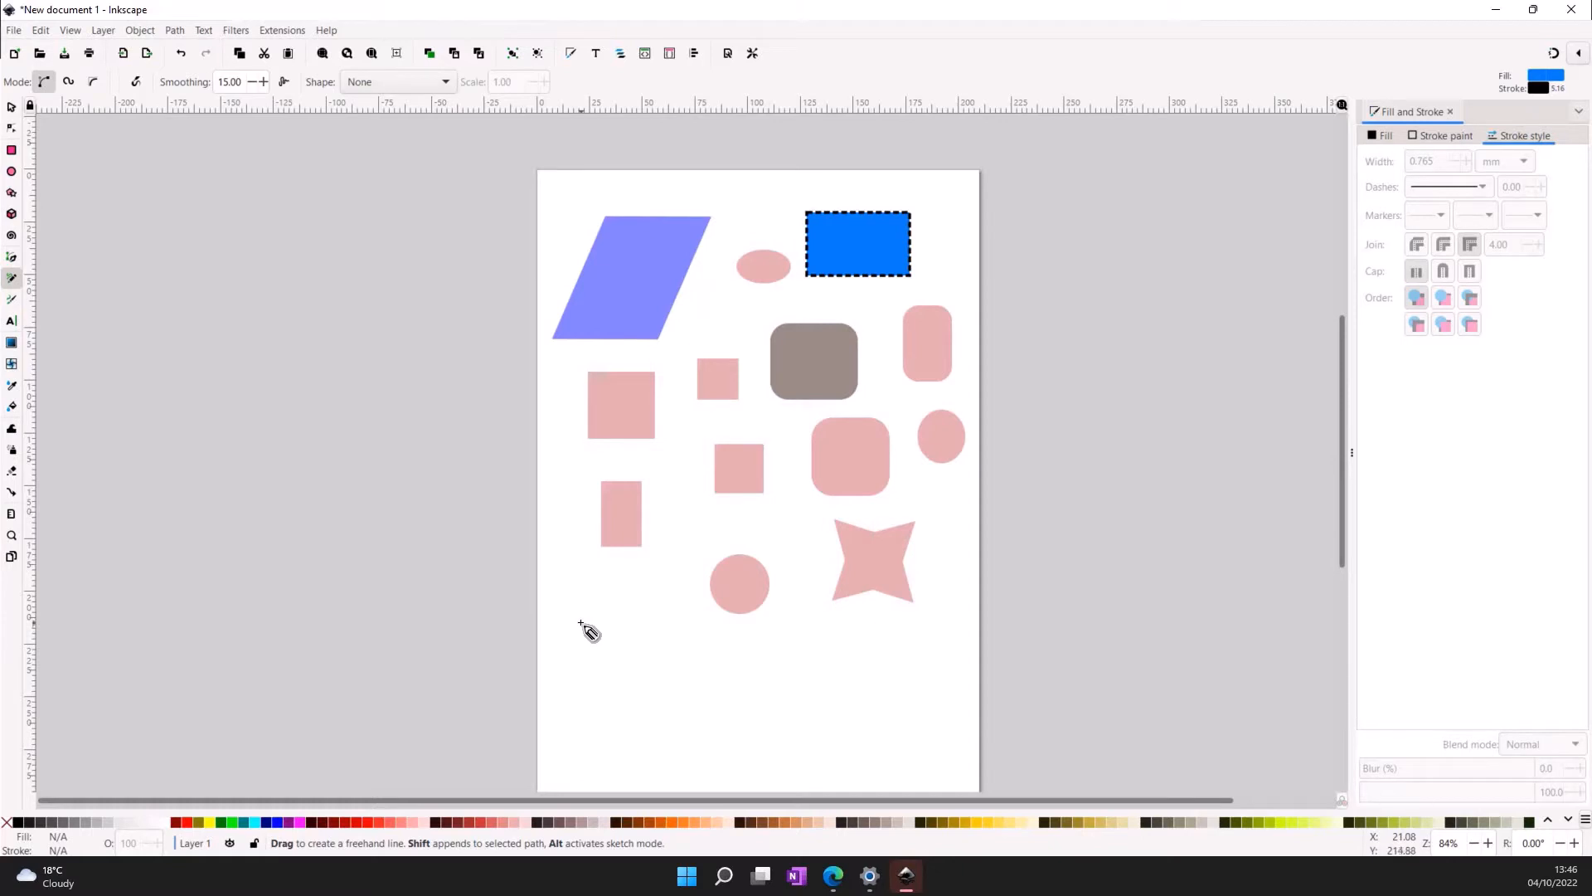
left_click_drag(581, 622, 667, 577)
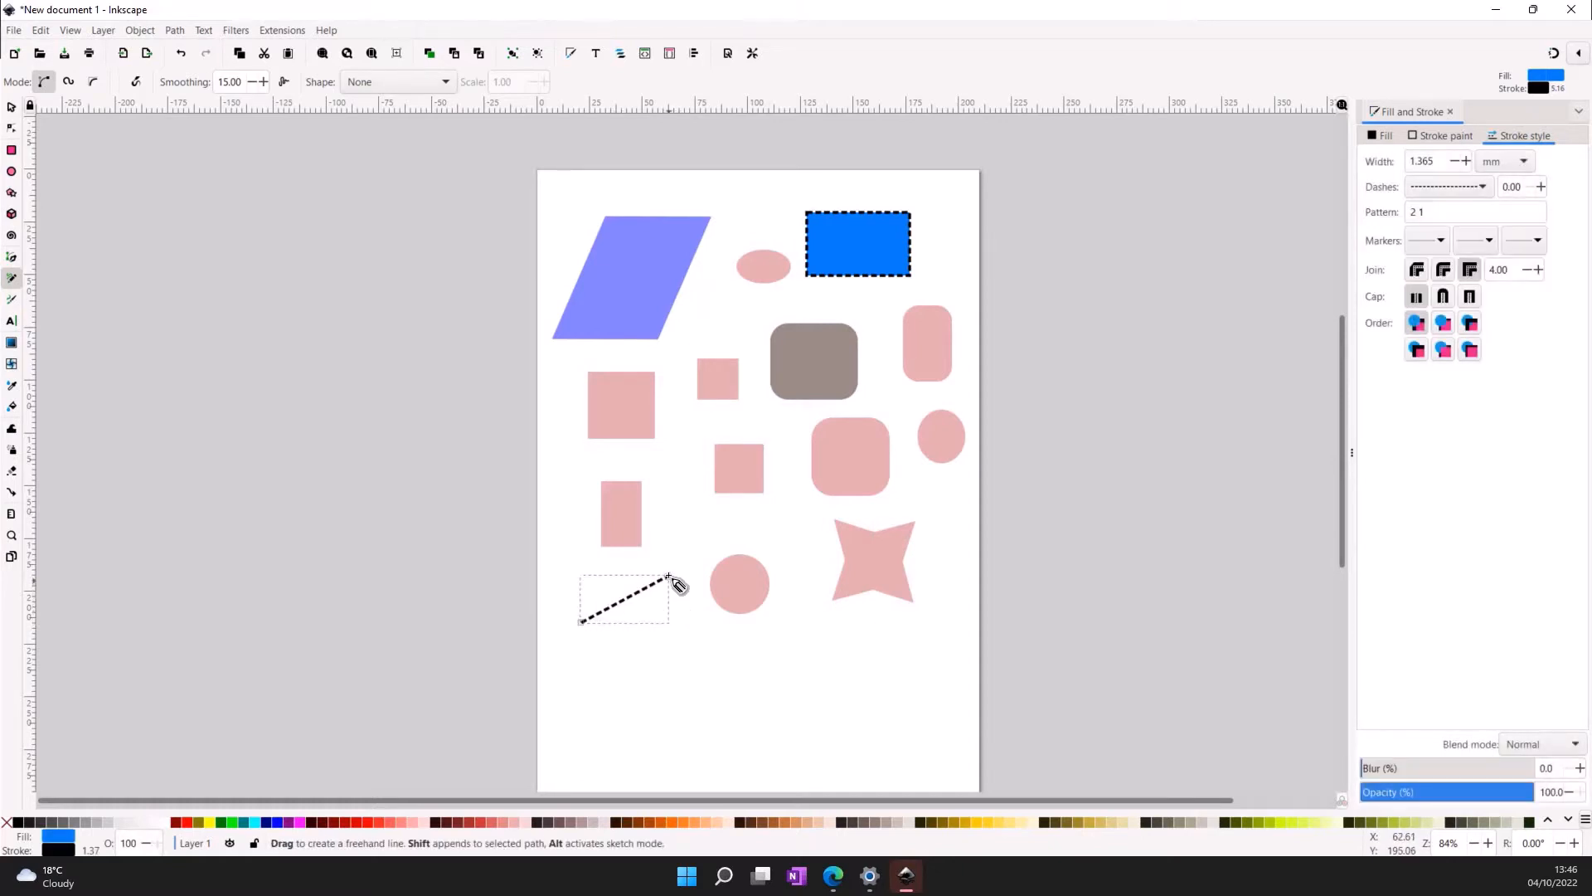
left_click_drag(692, 636, 698, 653)
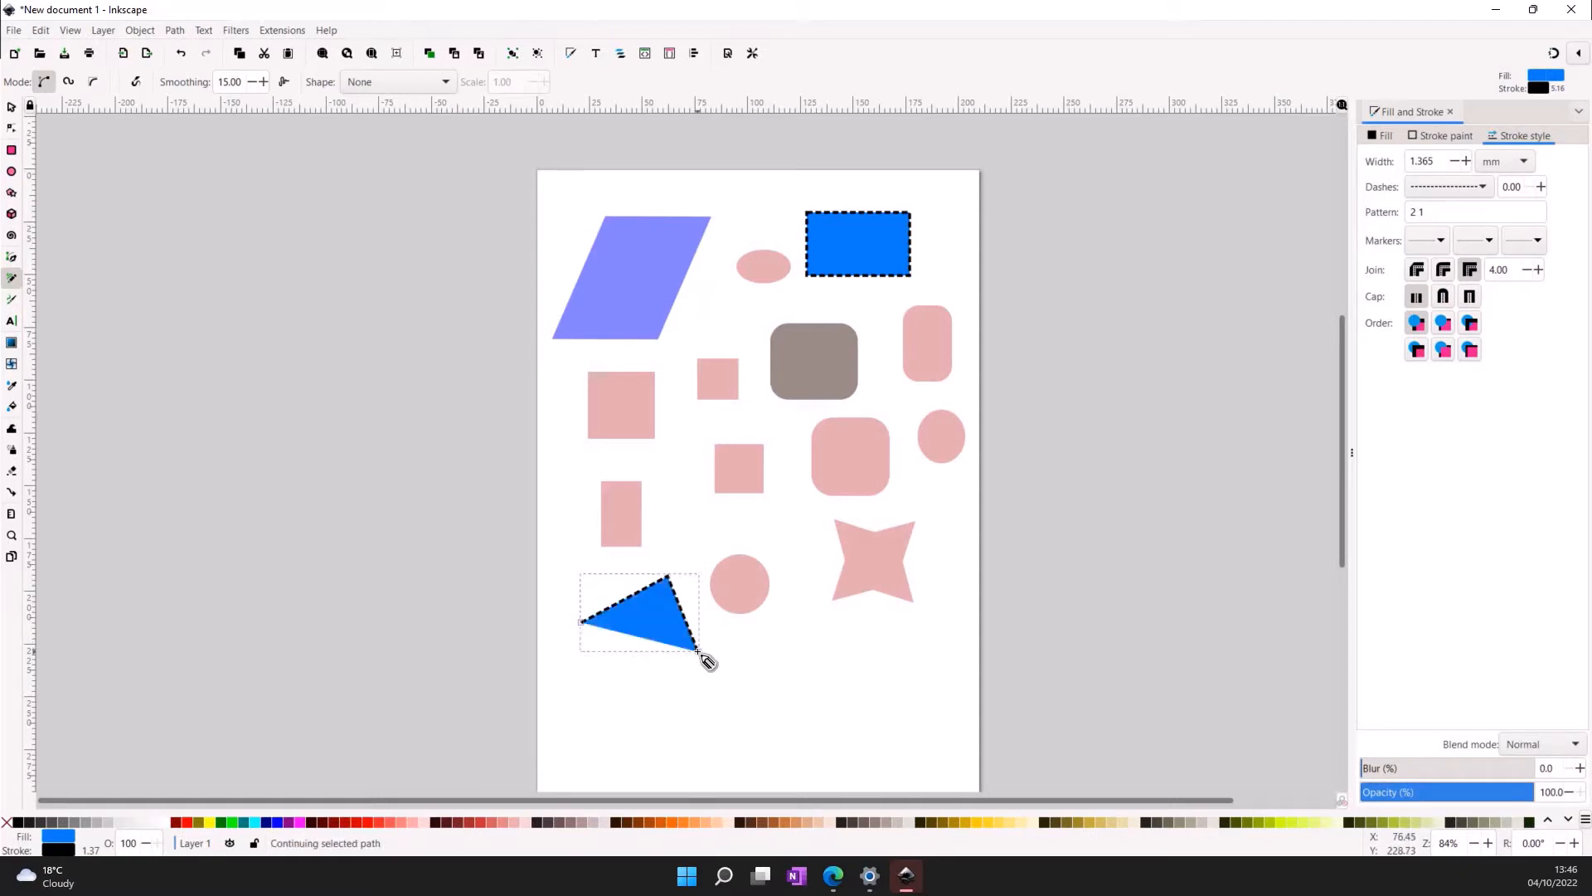
left_click_drag(581, 622, 583, 623)
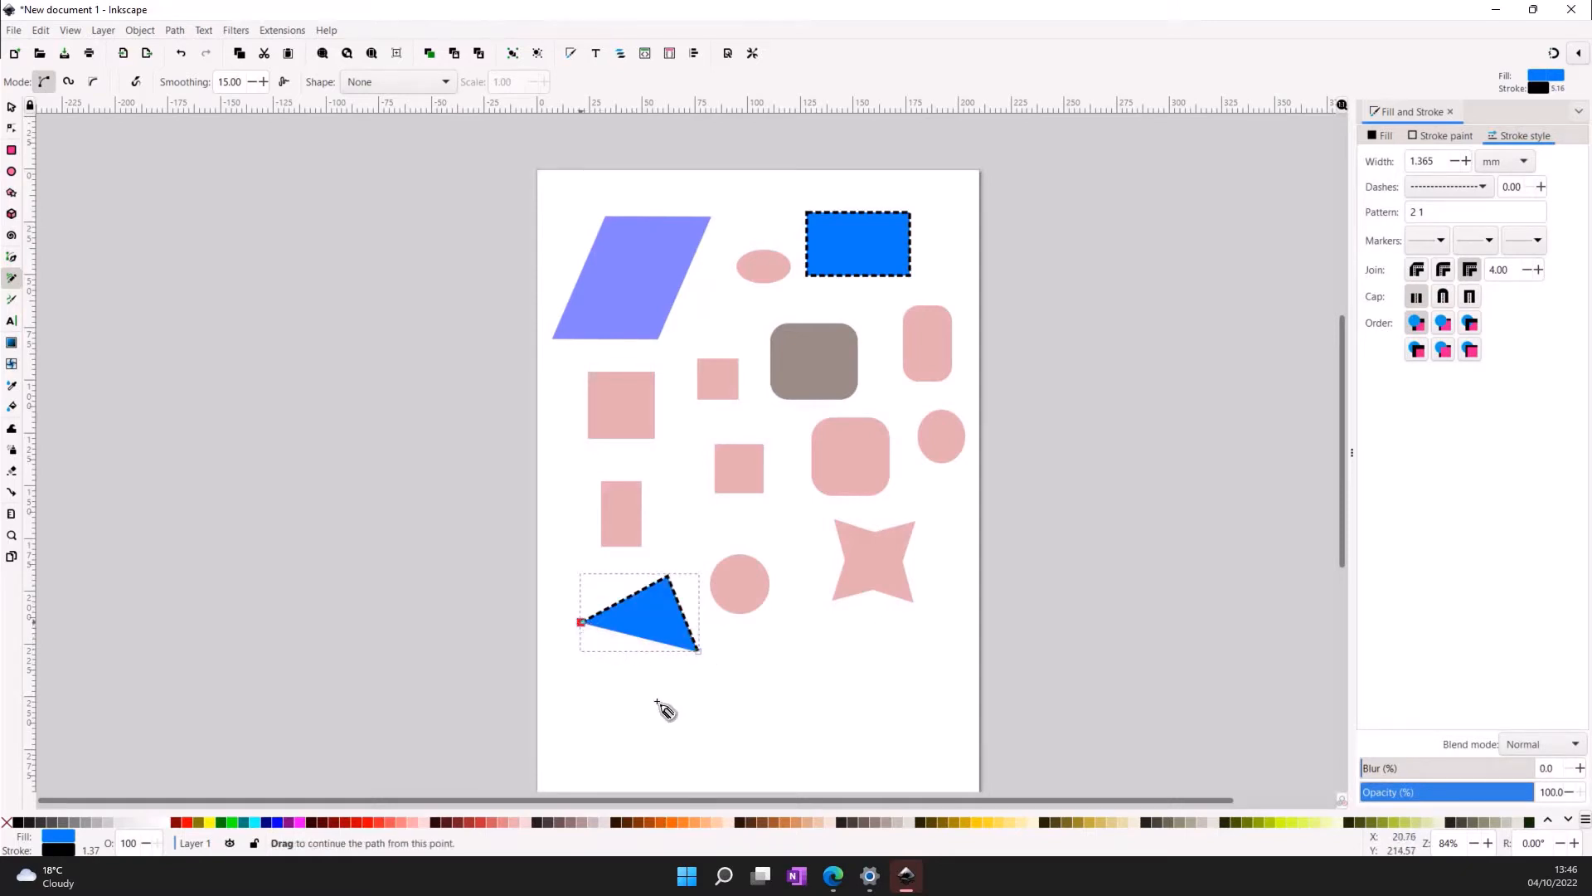
- Draw a closed five-corner arrow-like polygon, about 56 by 48 mm, below the star, show its fill settings, and deselect it
mouse_move(788, 641)
left_mouse_down()
mouse_move(760, 694)
mouse_move(801, 687)
mouse_move(789, 643)
mouse_move(781, 738)
left_mouse_up()
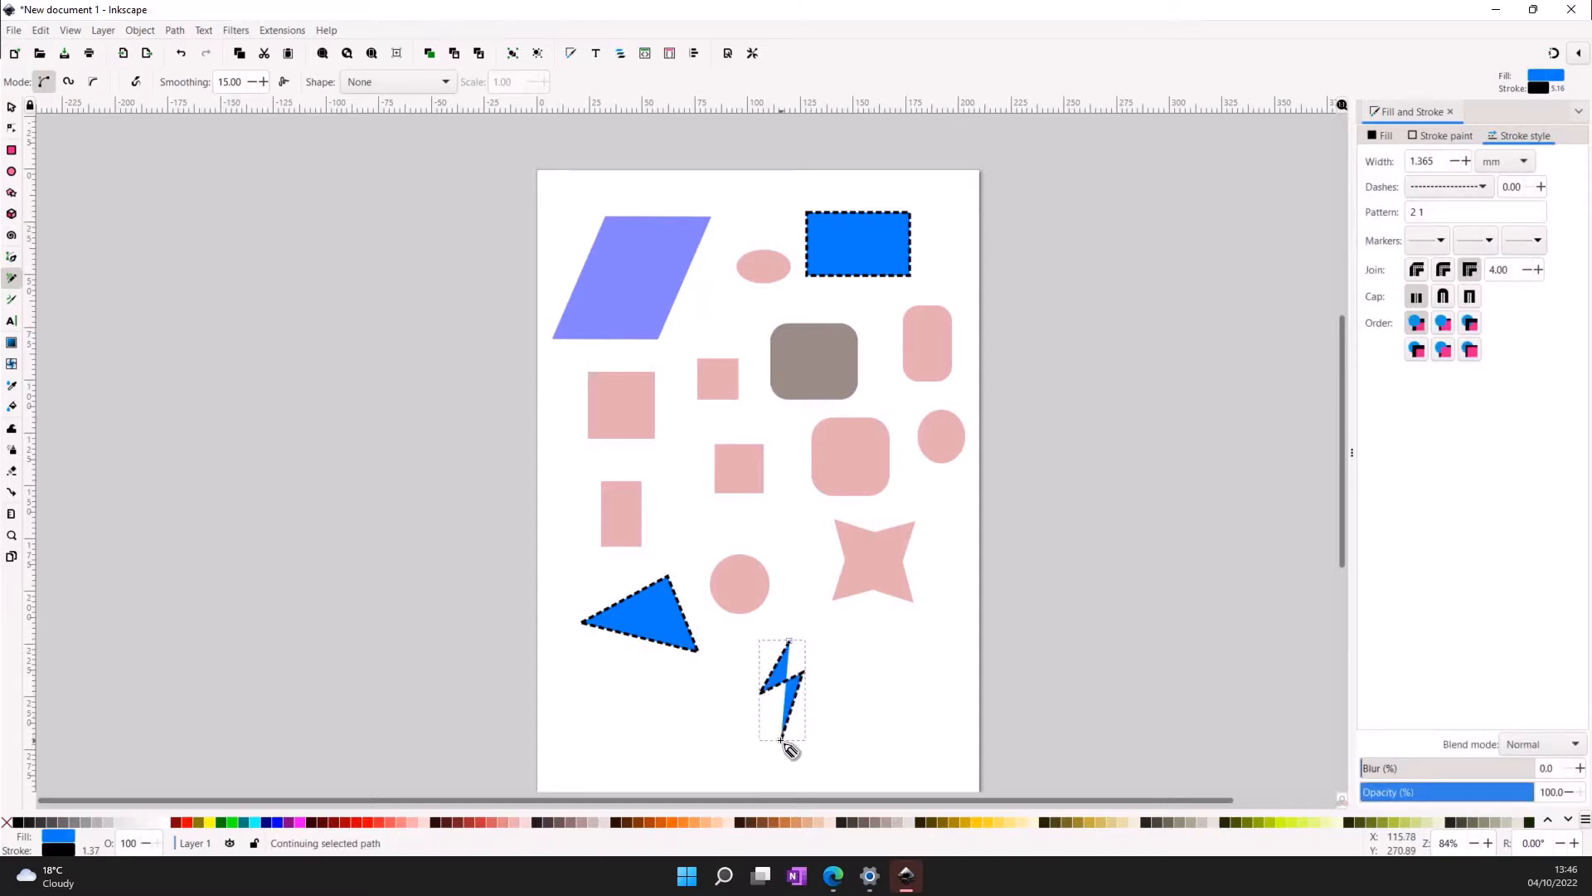
double_click(878, 668)
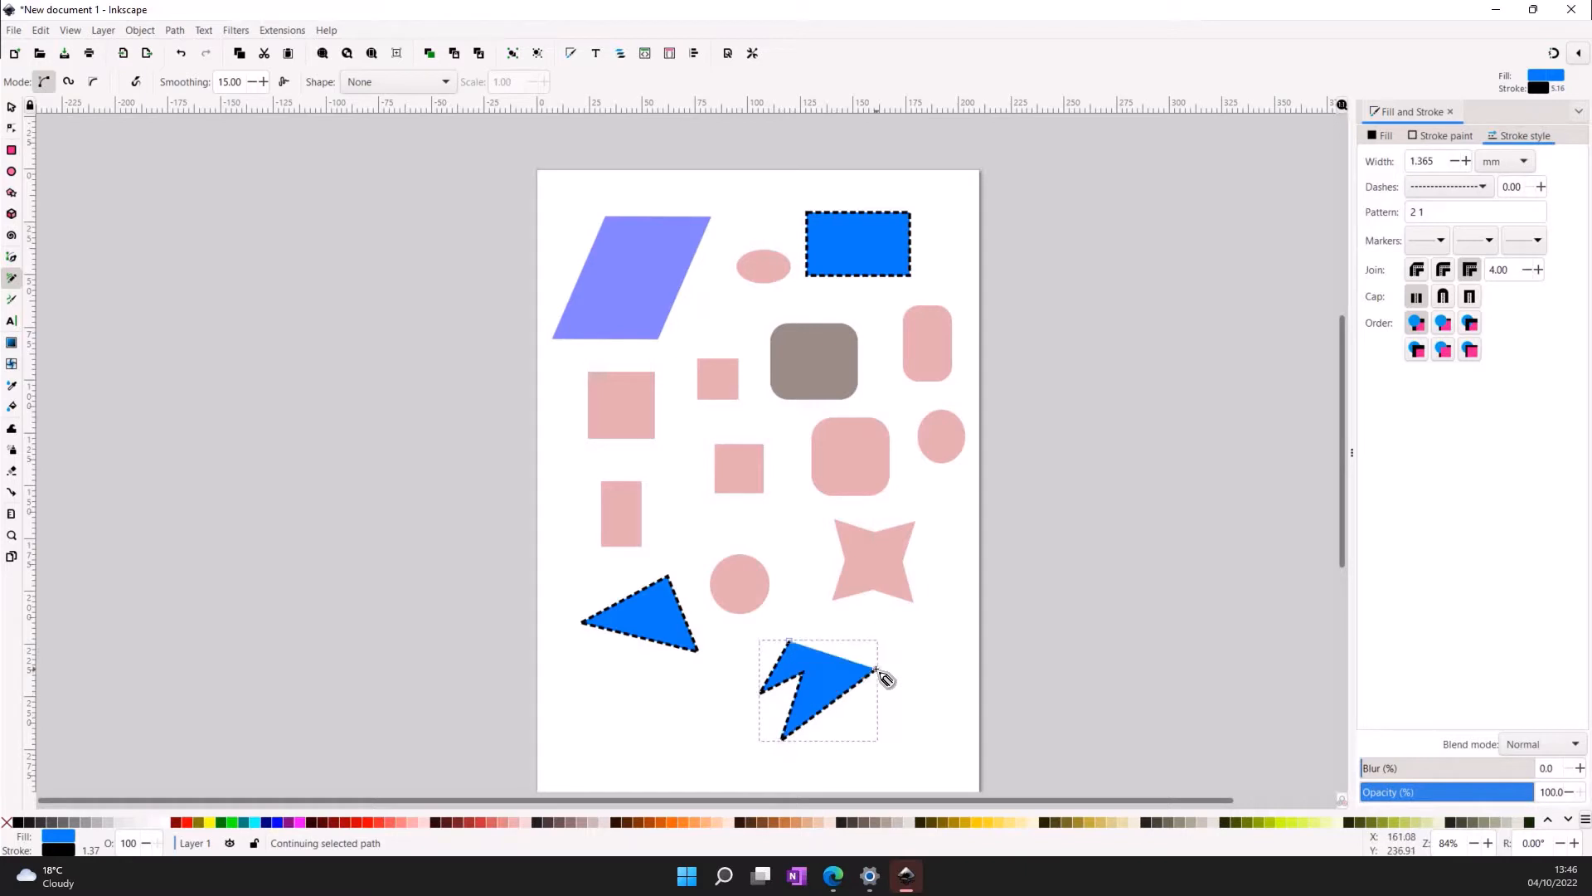
left_click(789, 644)
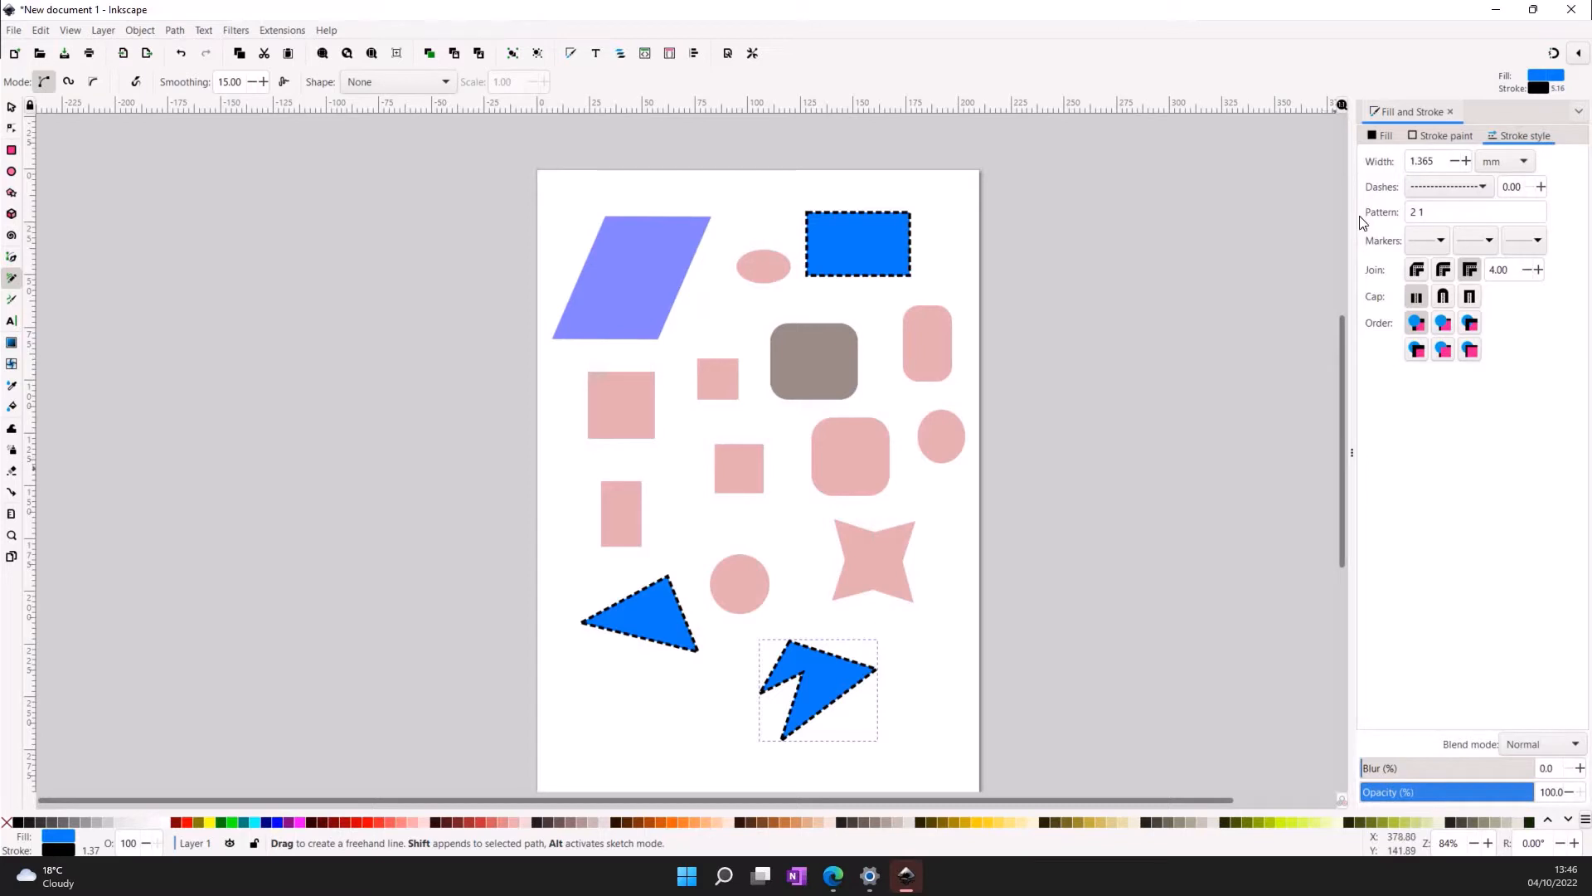
left_click(1381, 136)
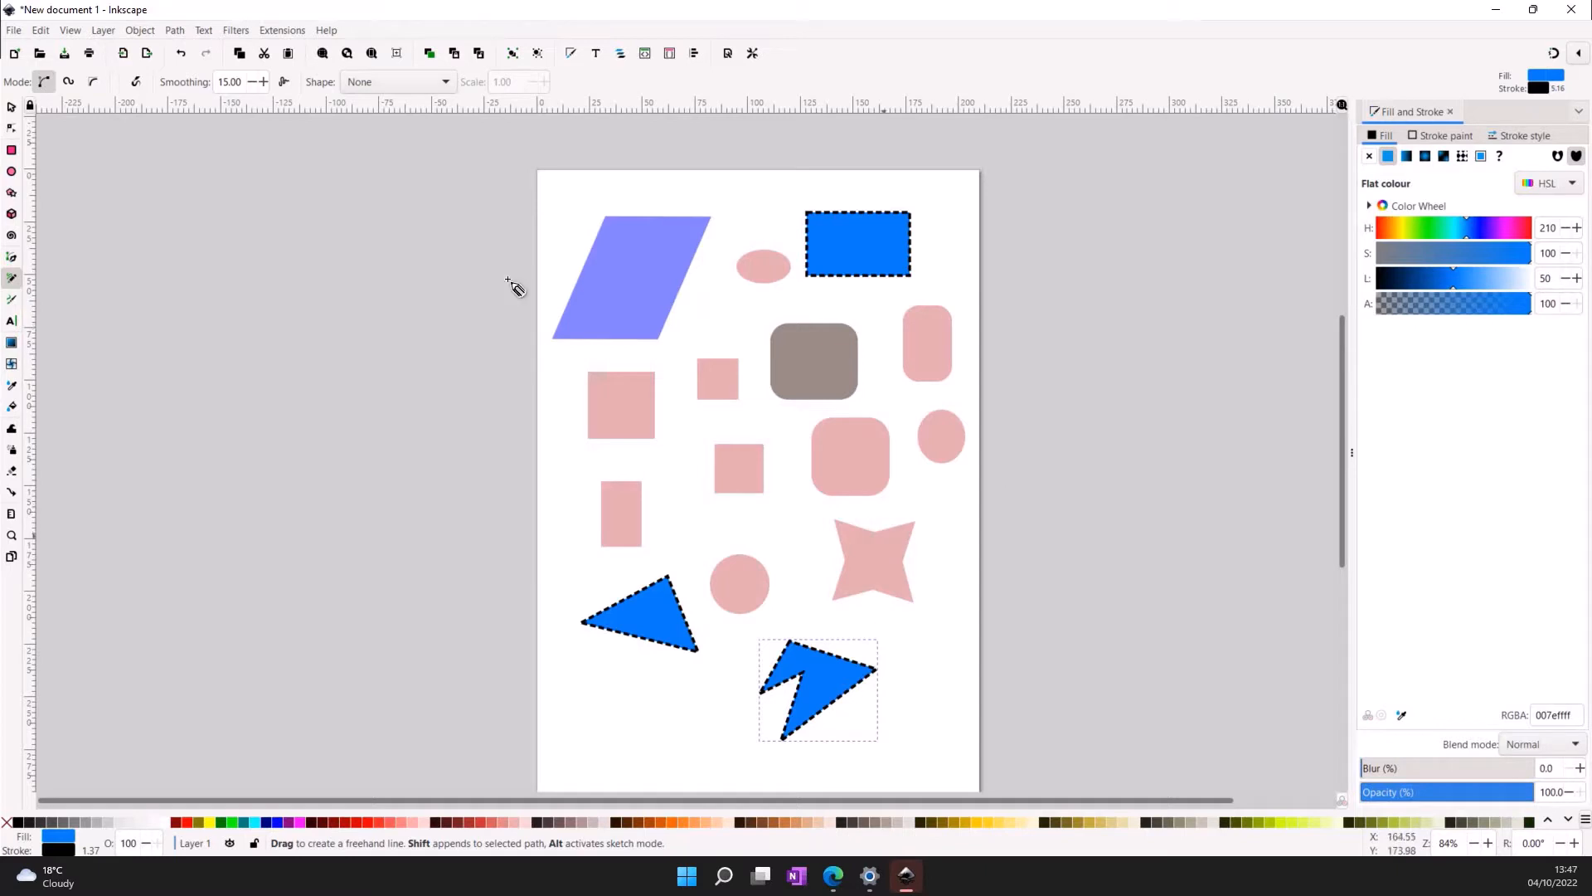
left_click(10, 107)
left_click(968, 690)
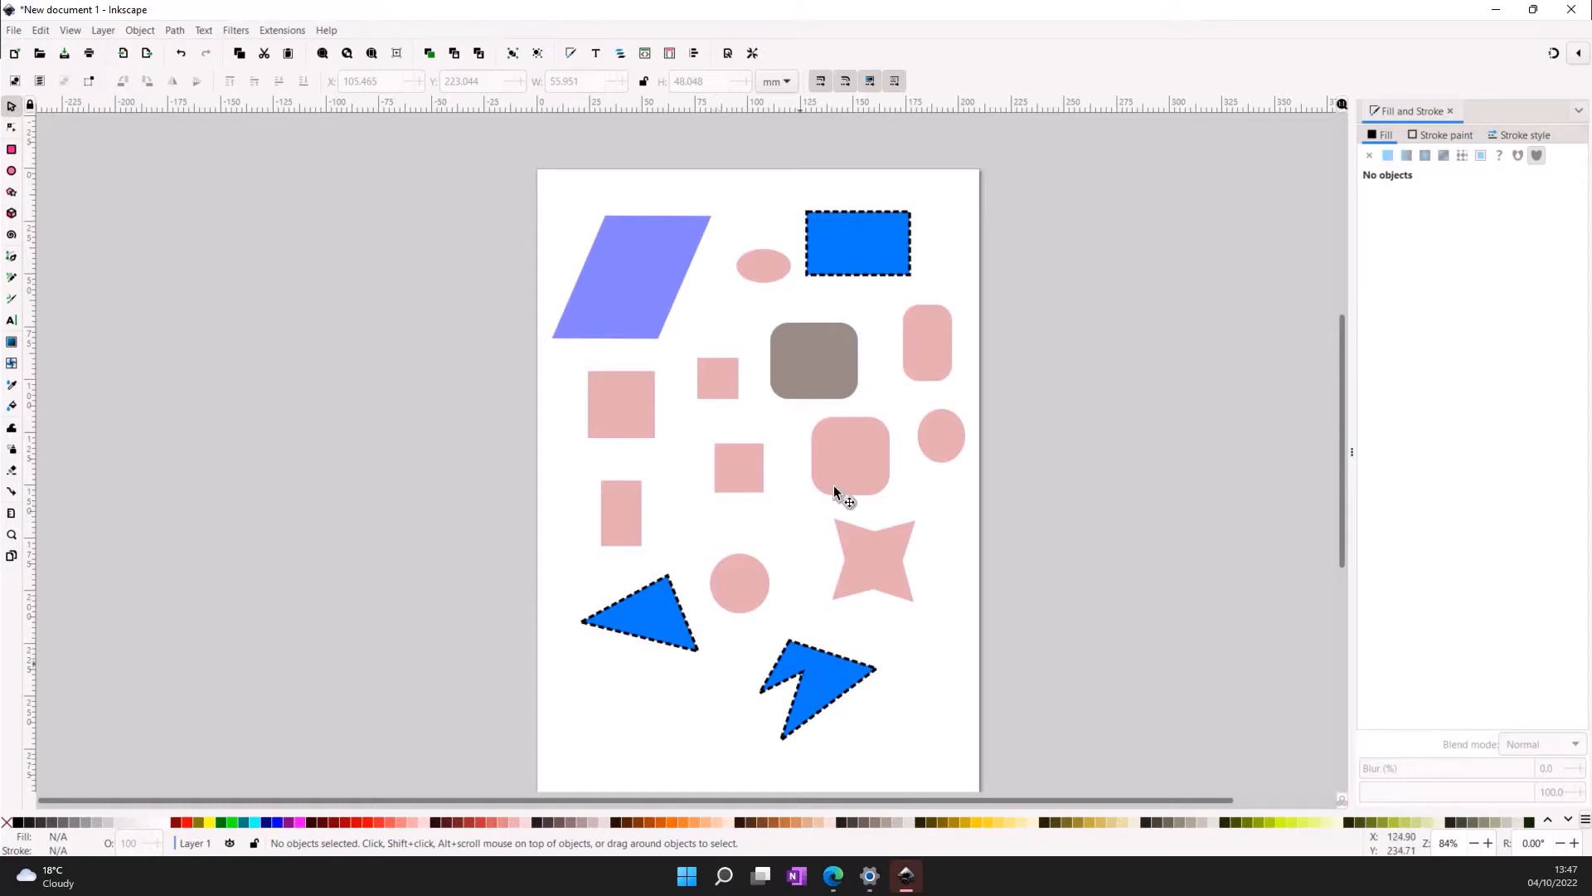
- Move the pink ellipse onto the parallelogram's right edge and set the fill alpha of both shapes to 100
left_click_drag(753, 282, 681, 291)
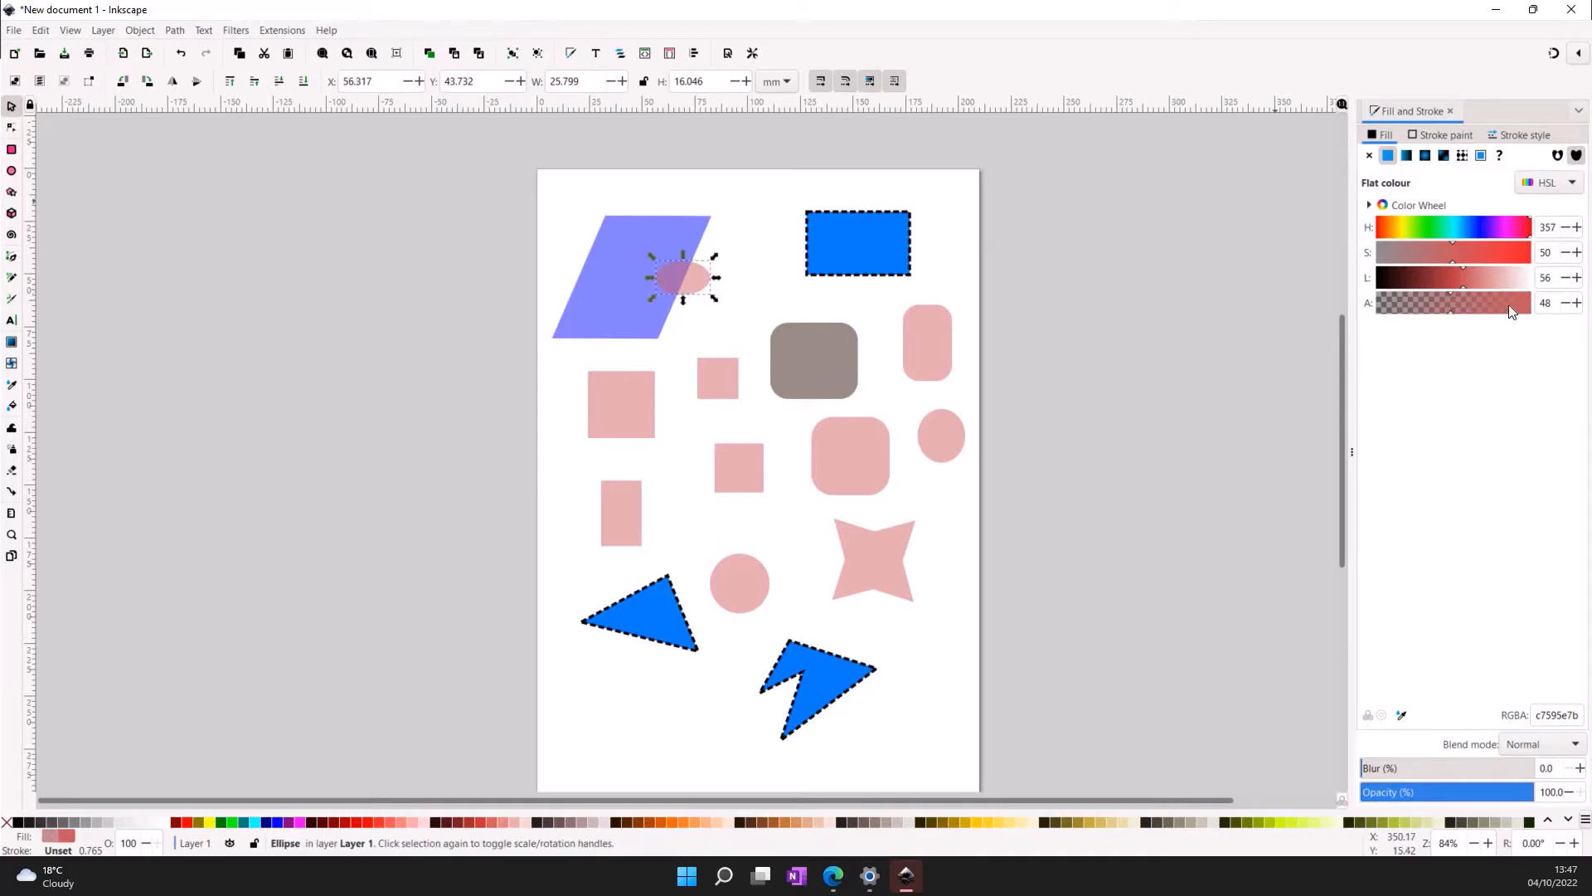
left_click(1509, 303)
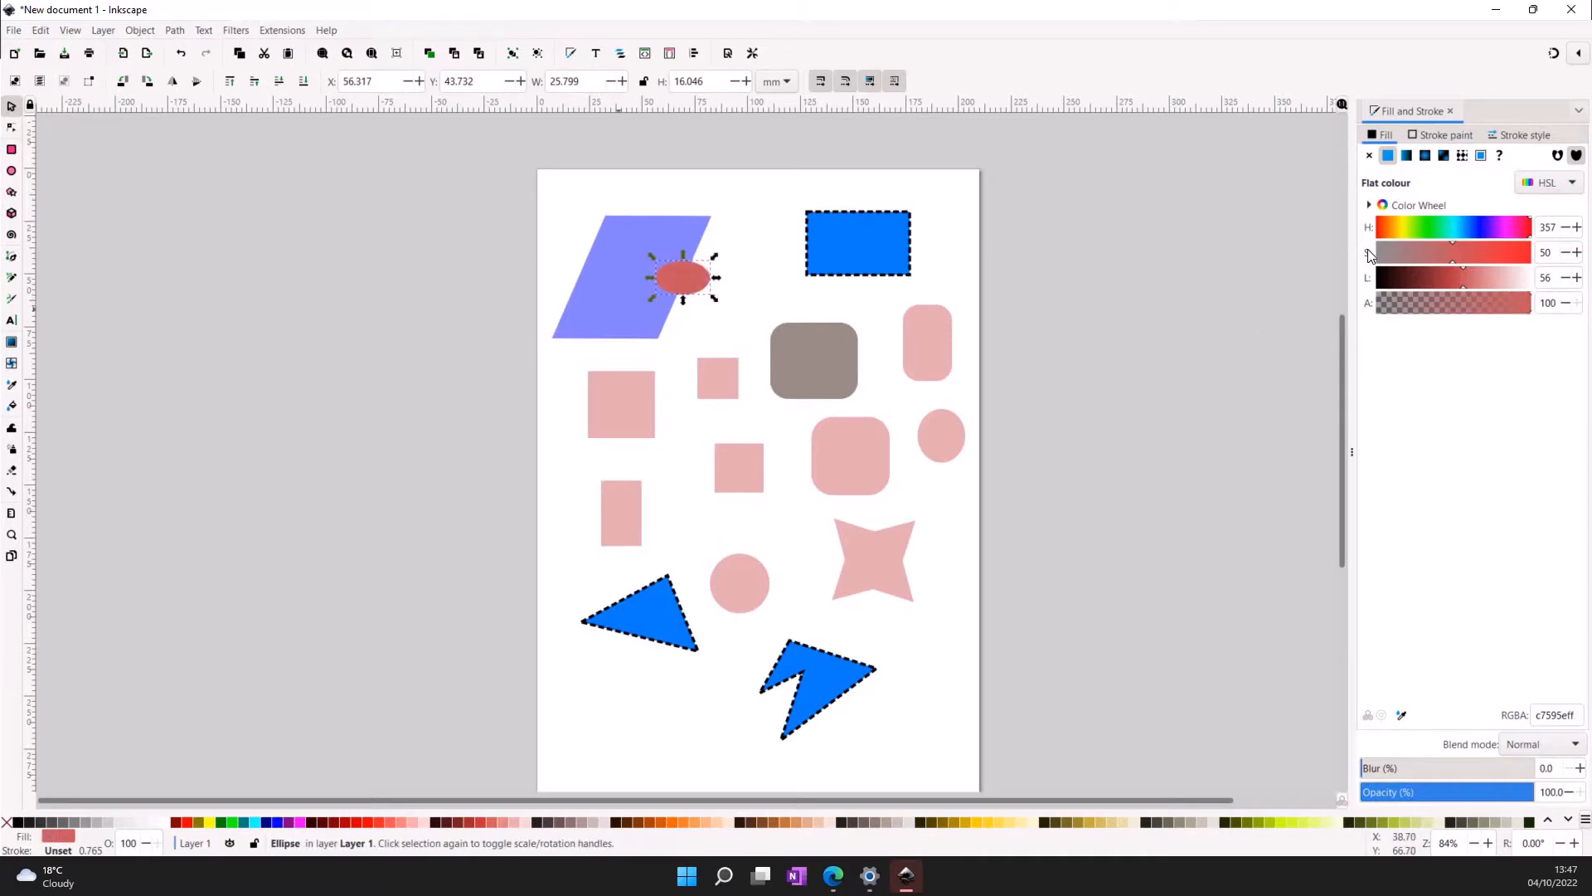
left_click(638, 311)
left_click_drag(1498, 306, 1531, 303)
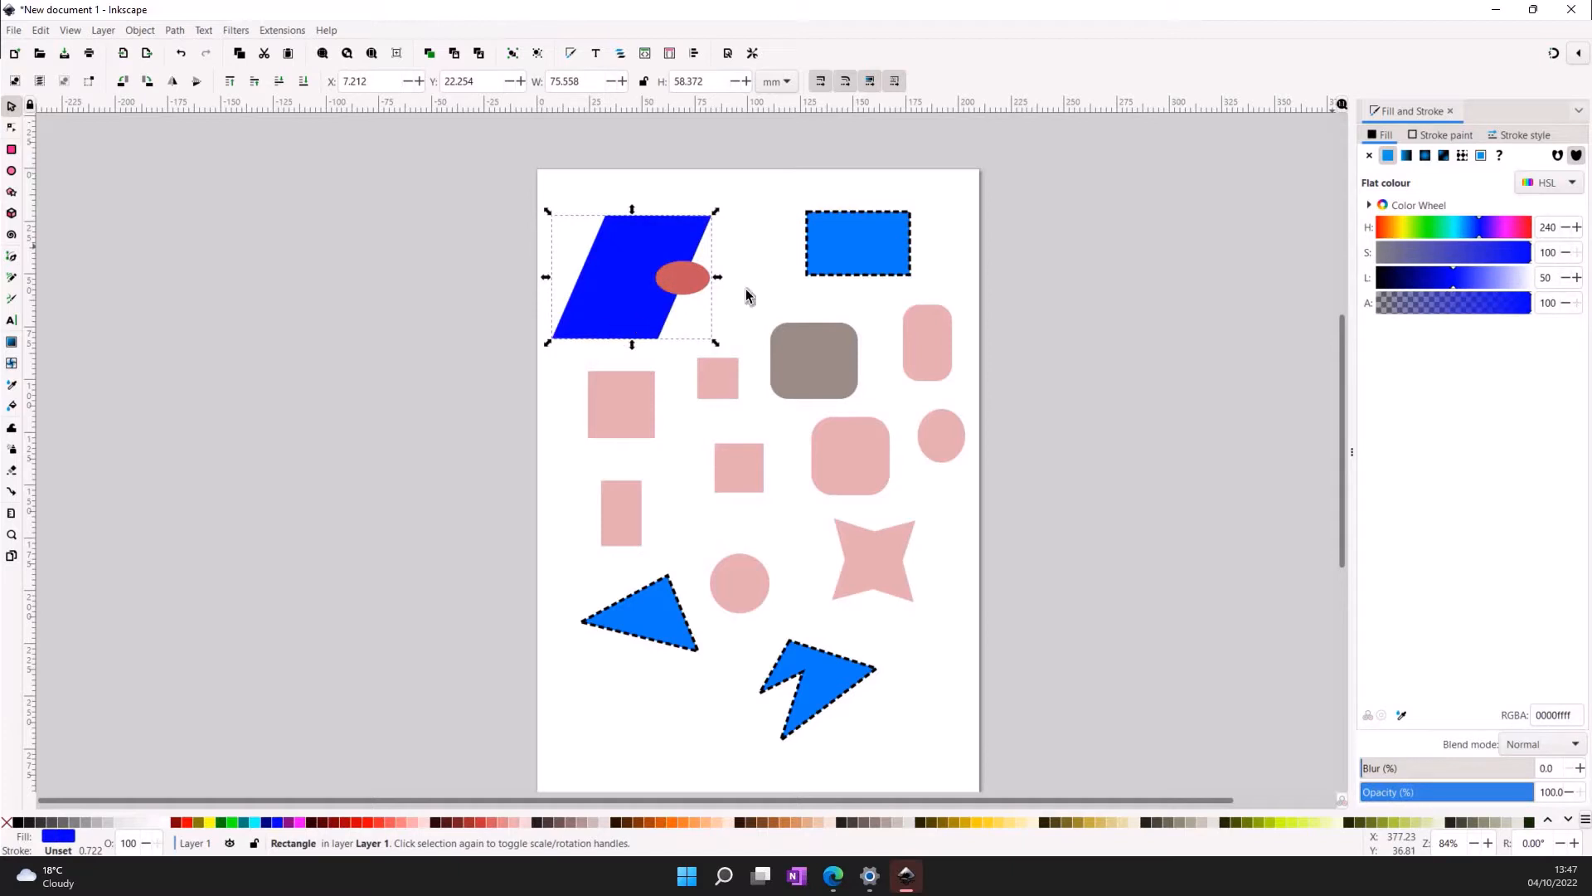
left_click(485, 166)
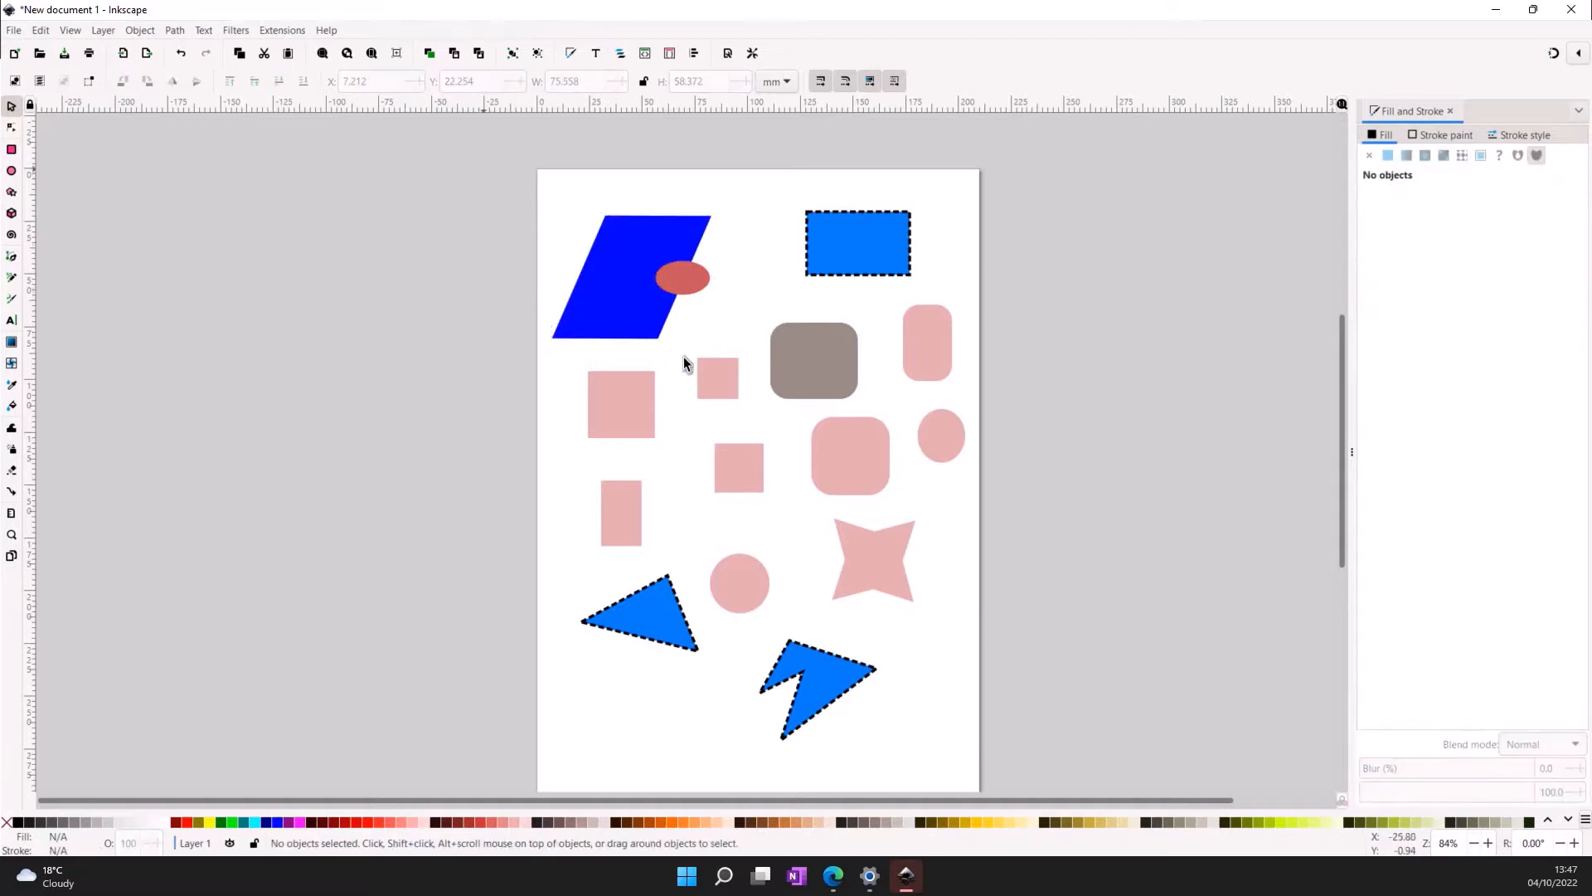
- Merge the parallelogram and the overlapping ellipse into one shape with Union
left_click_drag(683, 362, 731, 352)
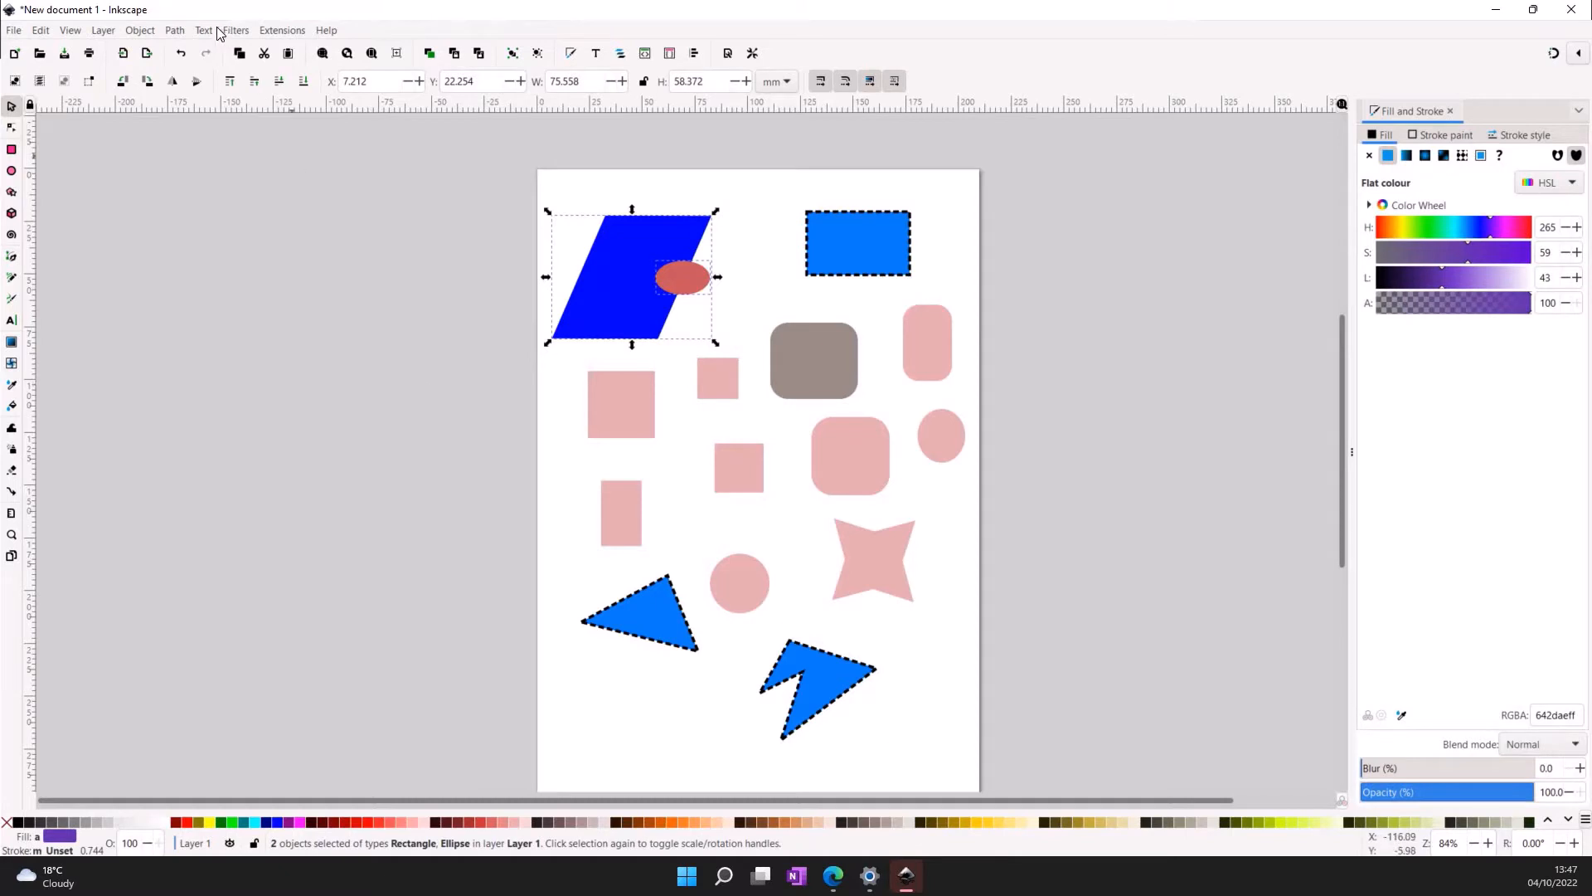
left_click(142, 32)
mouse_move(173, 32)
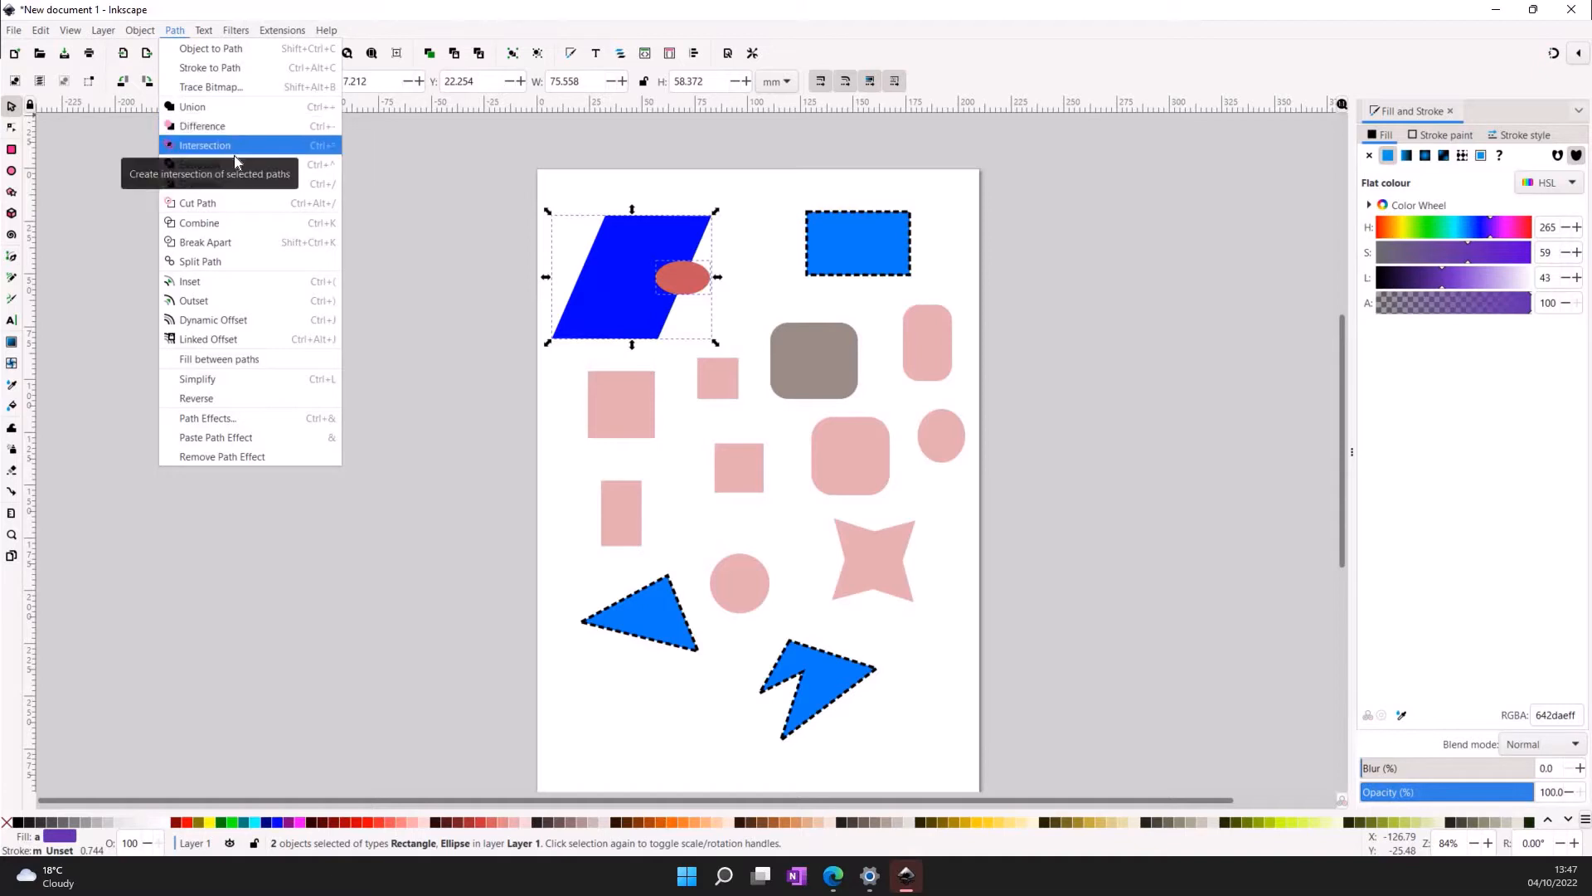
left_click(237, 108)
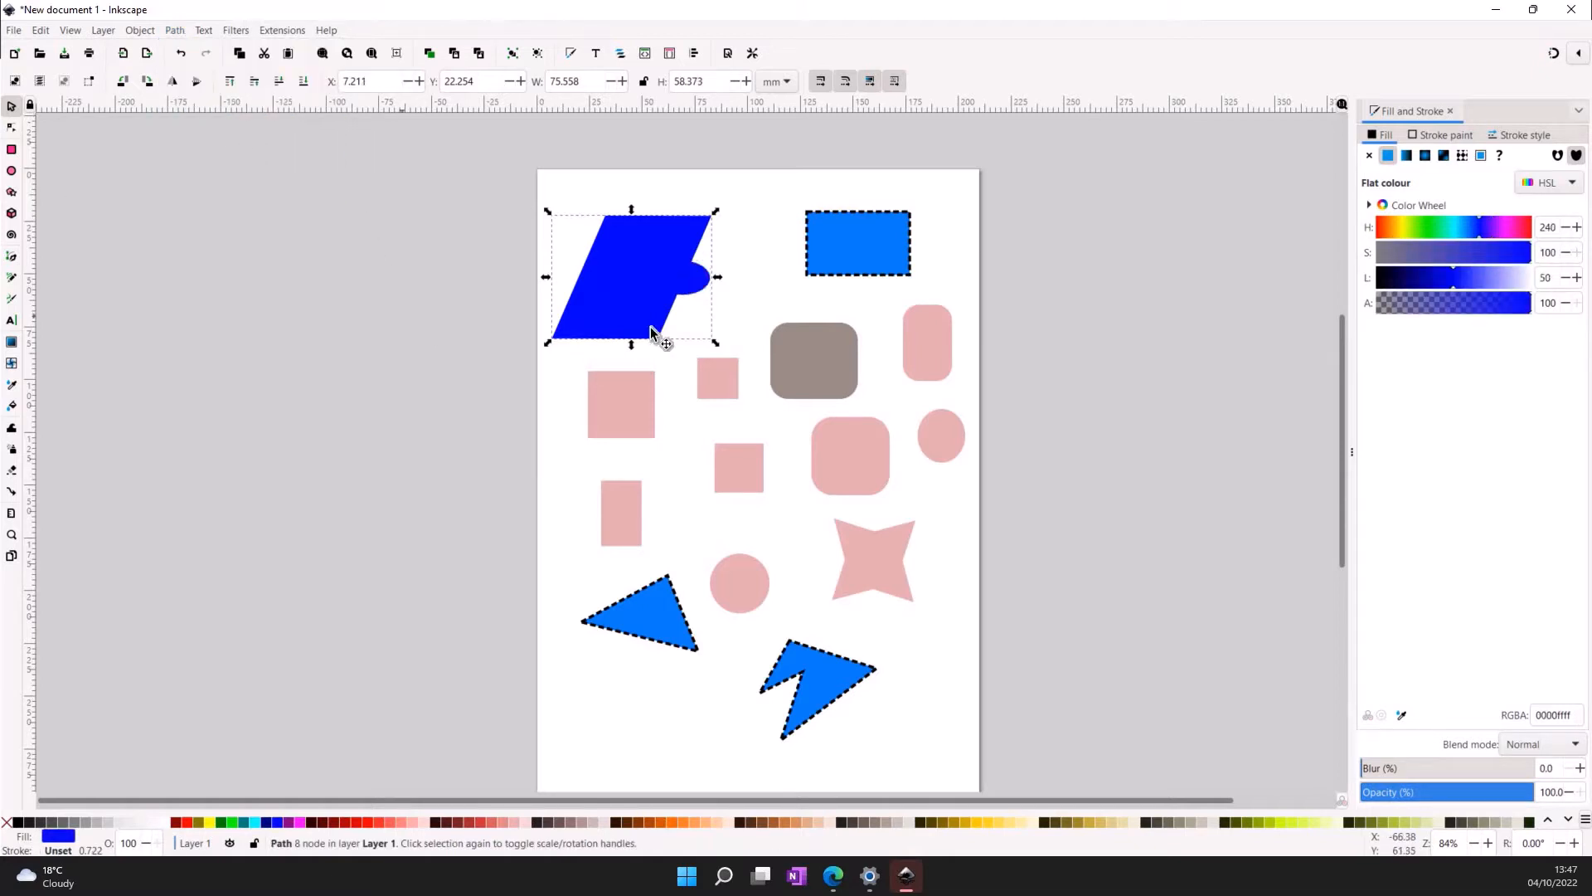
left_click(760, 282)
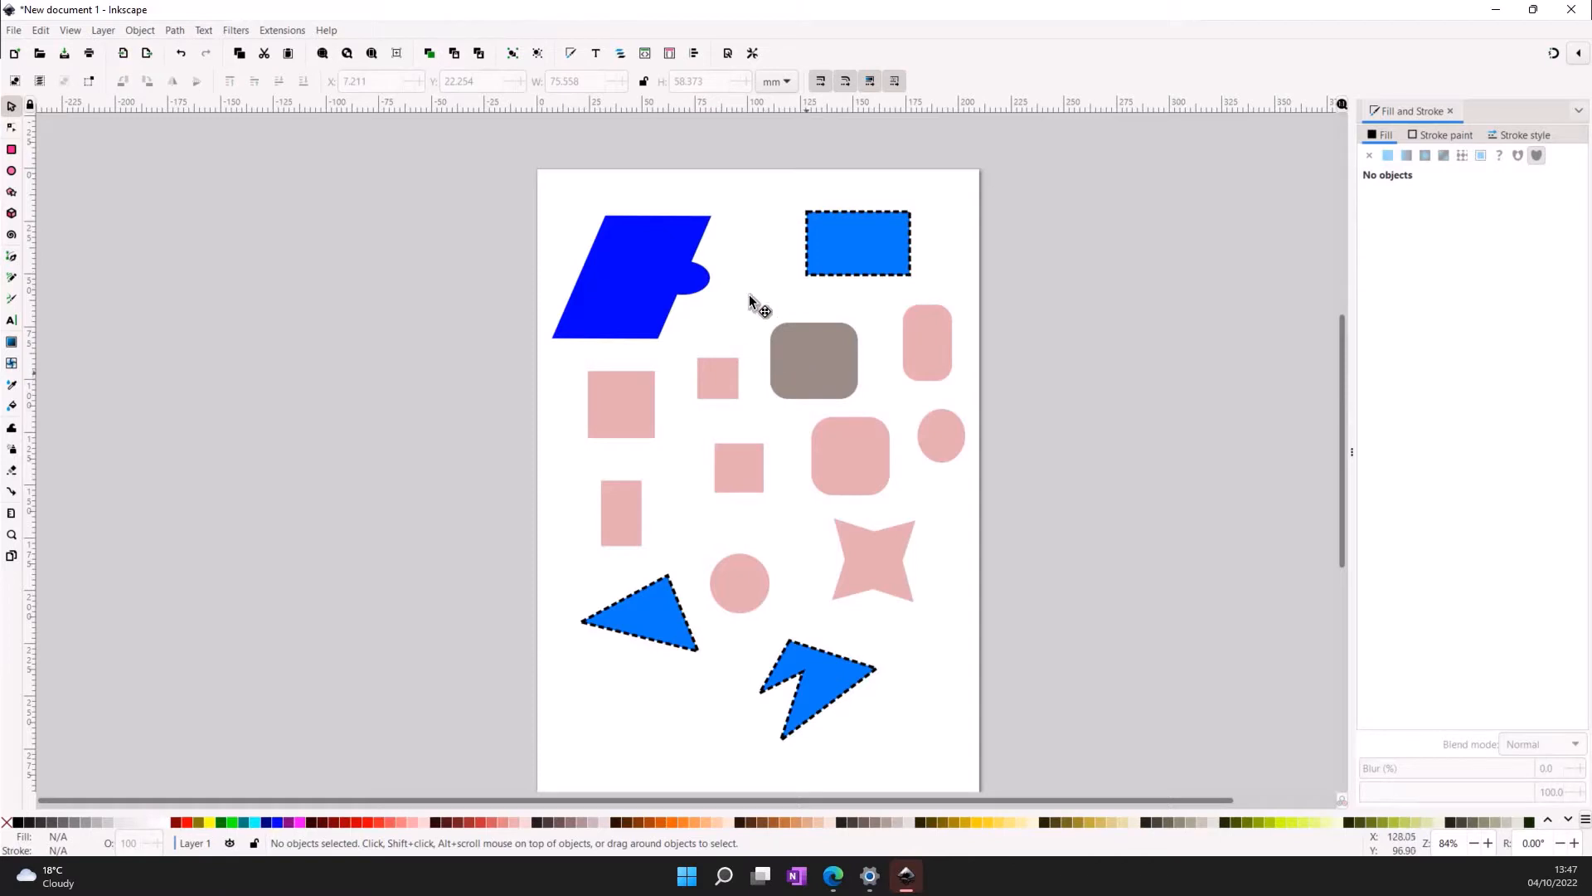
- Move the small pink square over the left edge of the grey rounded rectangle and cut it out with Difference
mouse_move(803, 371)
left_mouse_down()
mouse_move(772, 362)
mouse_move(789, 354)
left_mouse_up()
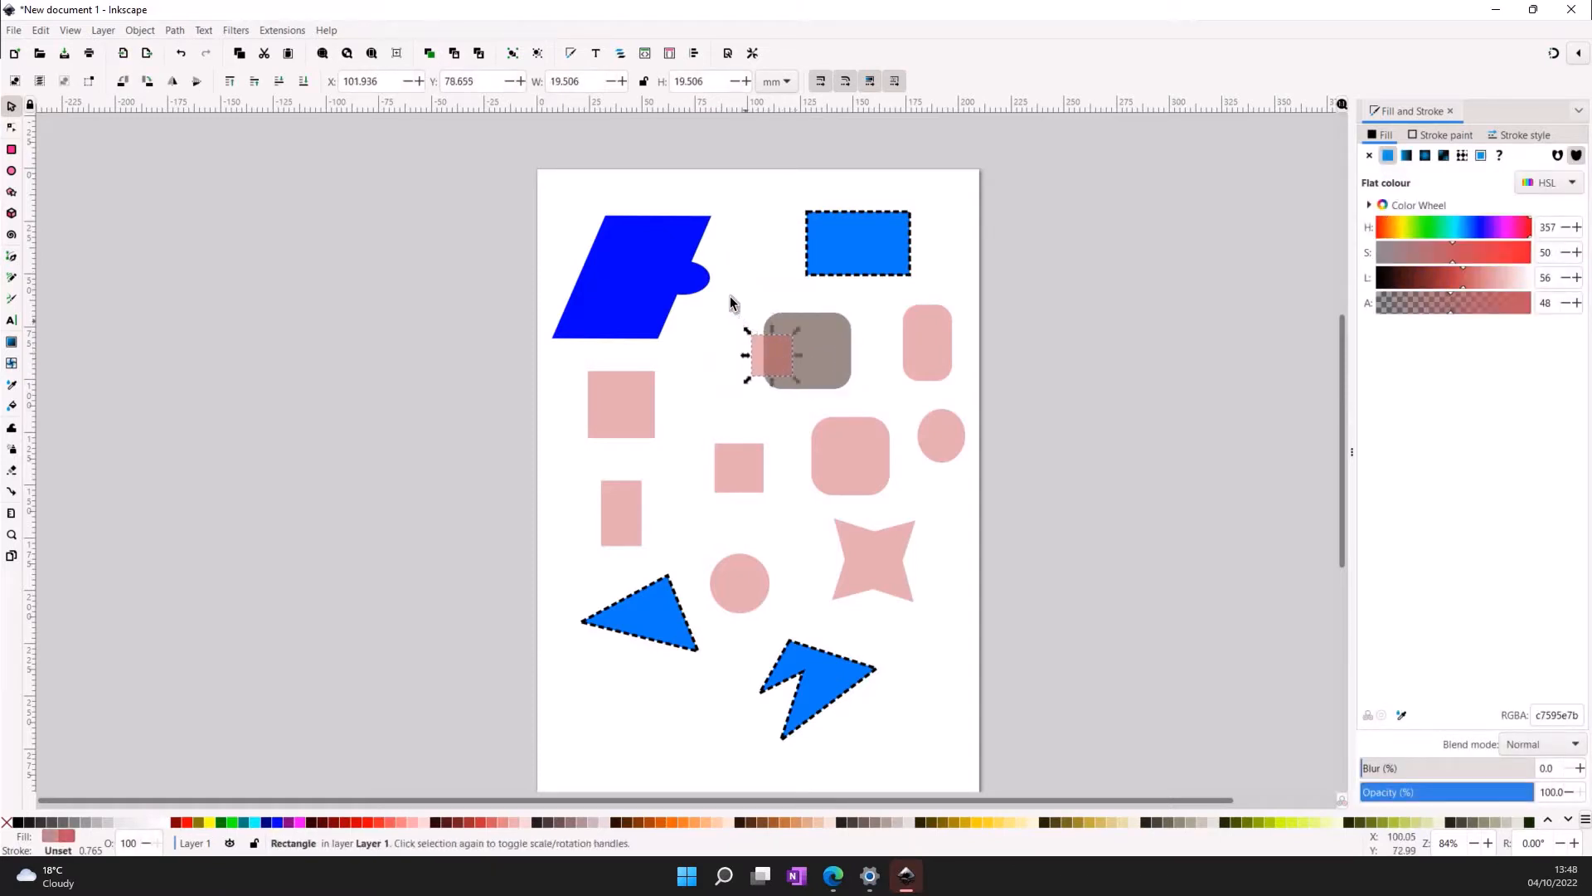
left_click_drag(872, 401, 734, 301)
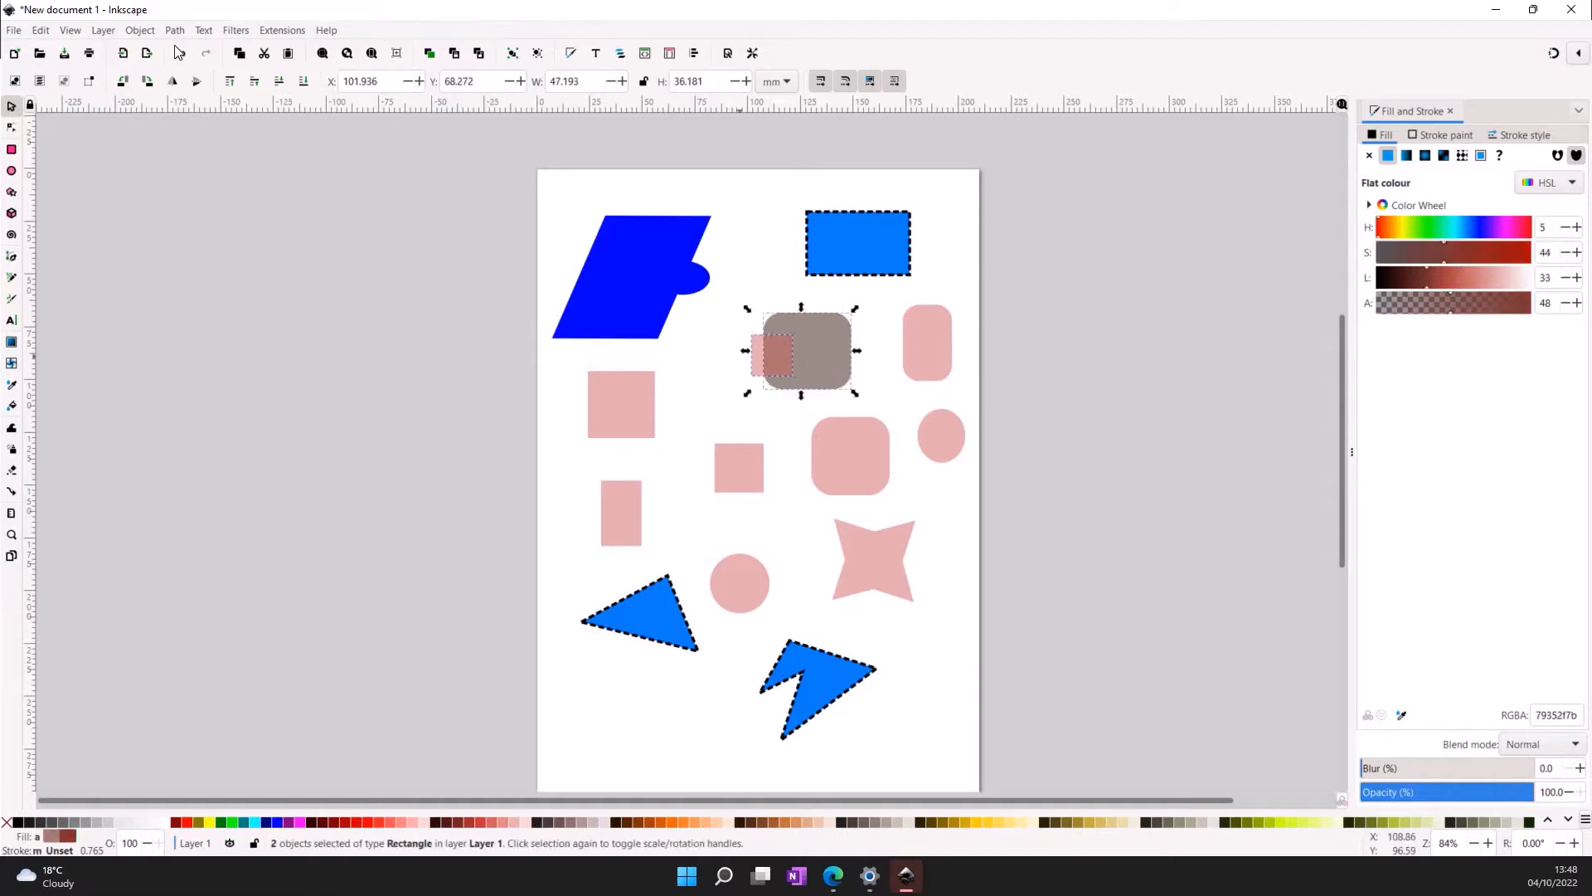
left_click(175, 30)
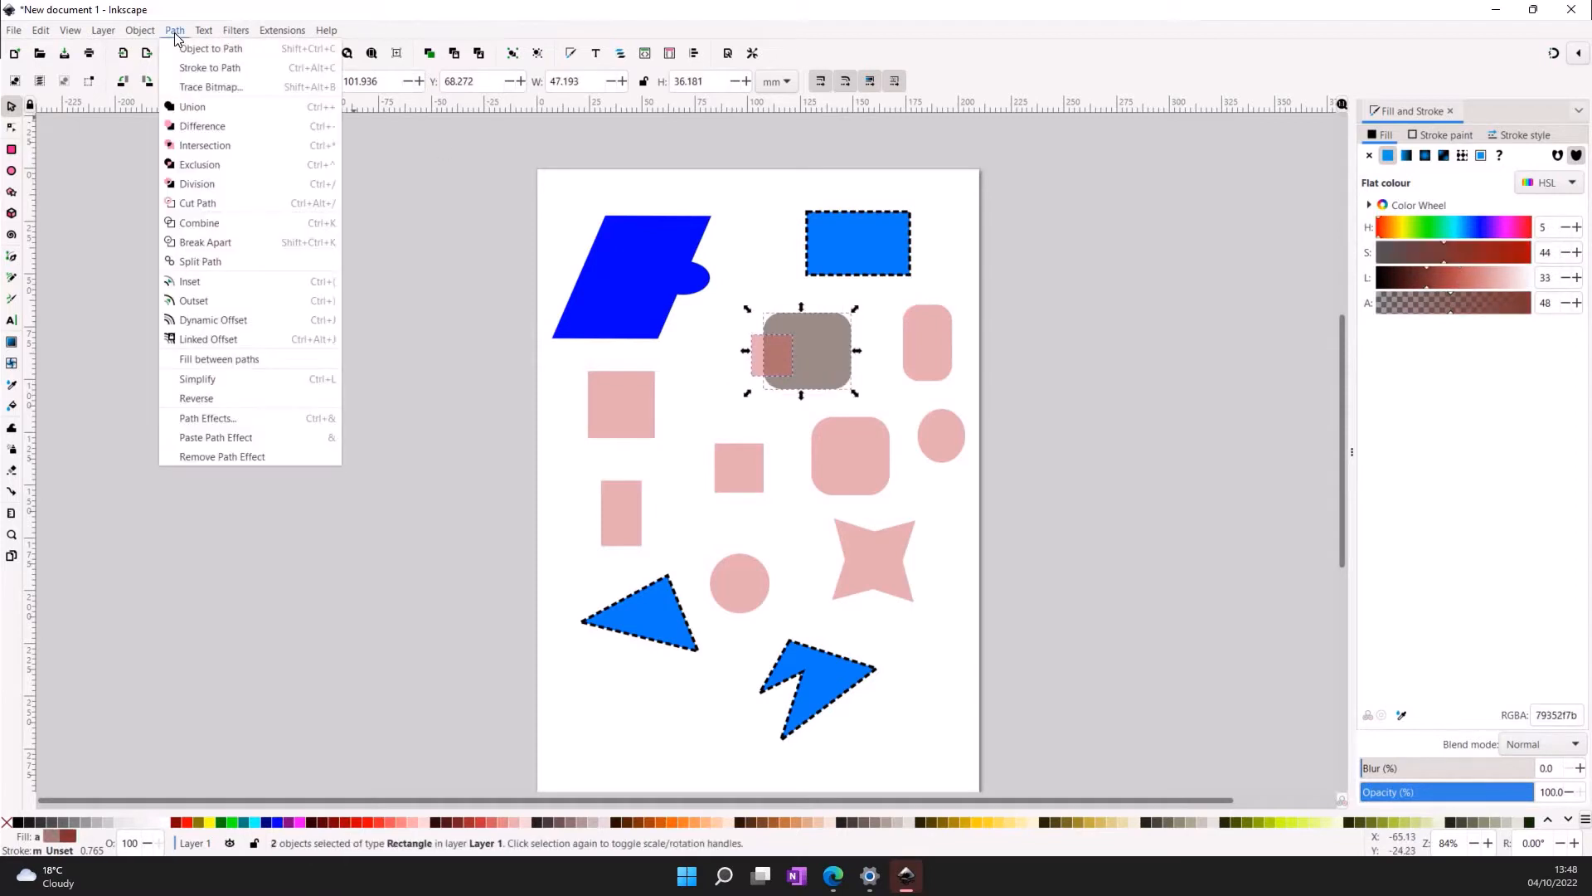
left_click(193, 127)
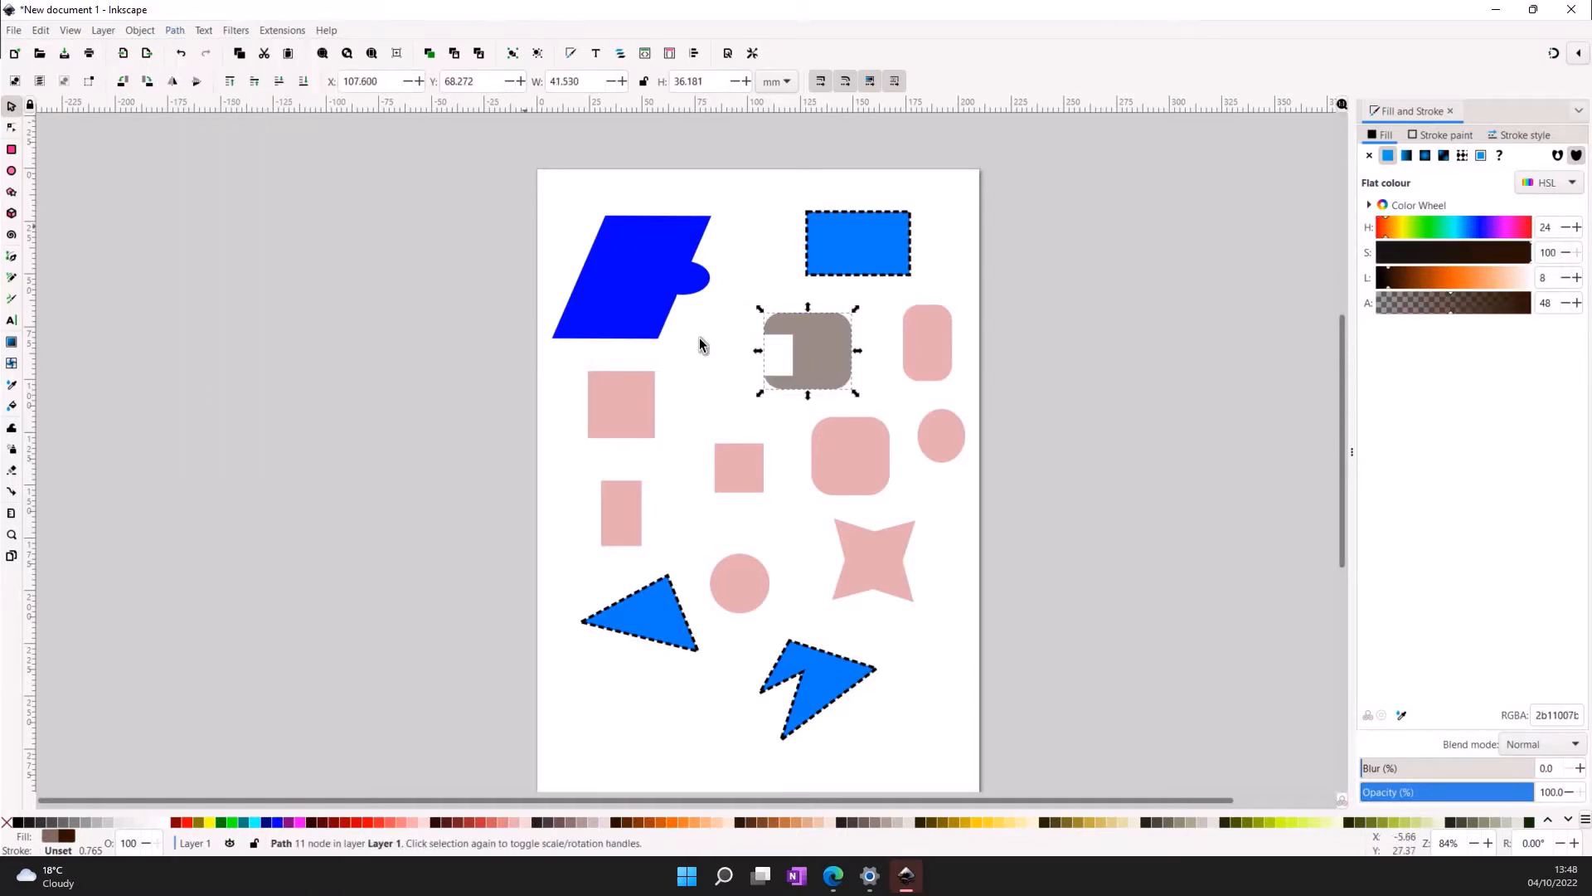
left_click(771, 339)
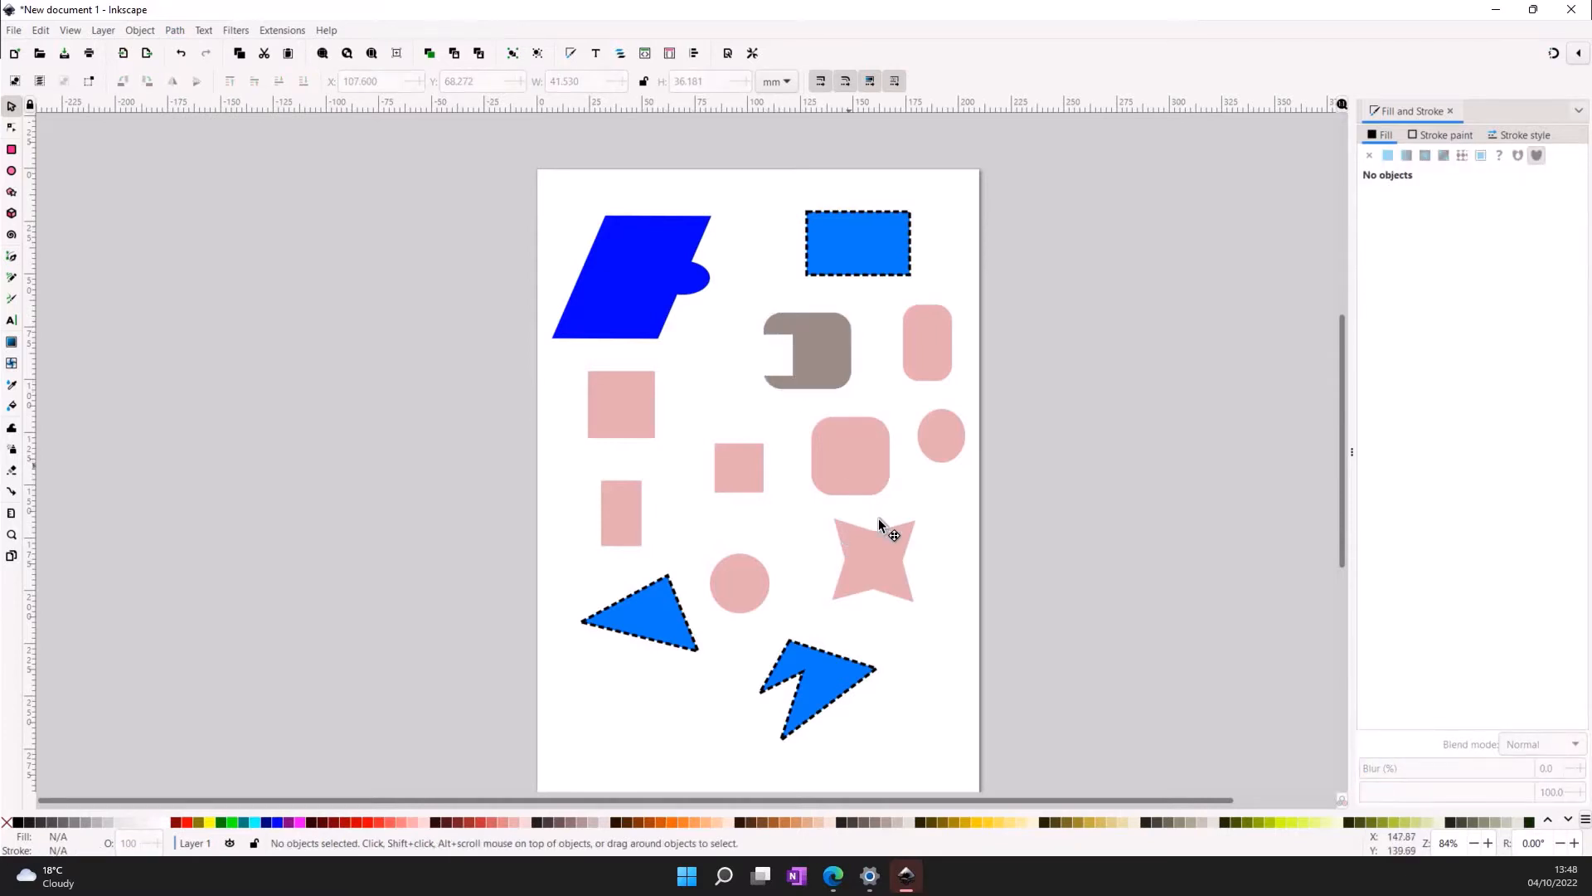
- Lay the rounded pink square over the star, apply Exclusion to the pair, and move the resulting frame up and to the left
left_click_drag(866, 489, 869, 566)
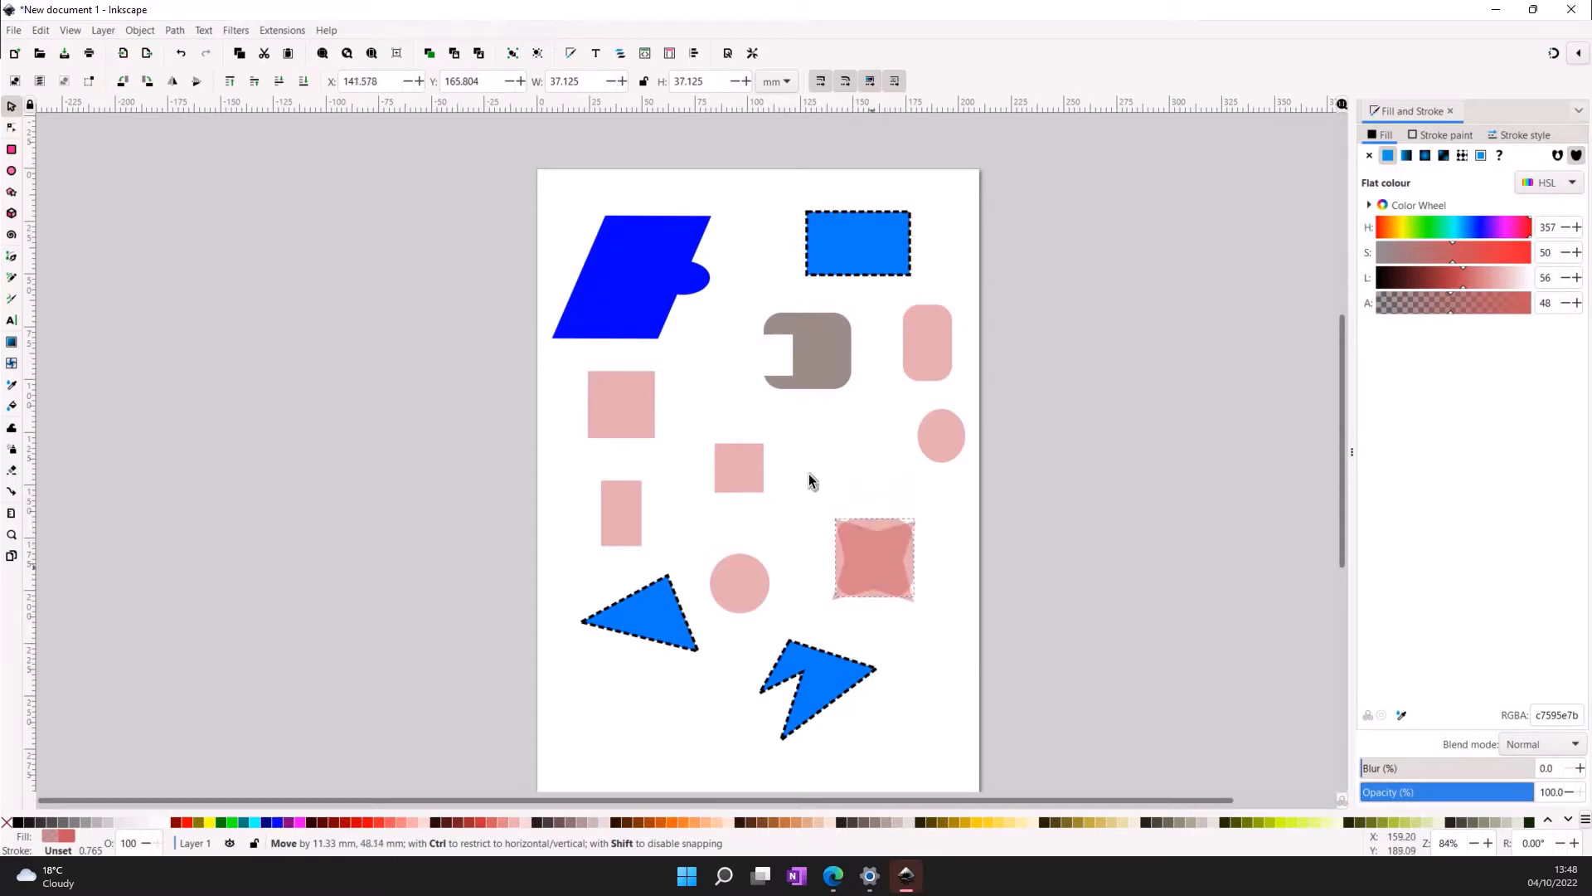
left_click_drag(804, 482, 945, 627)
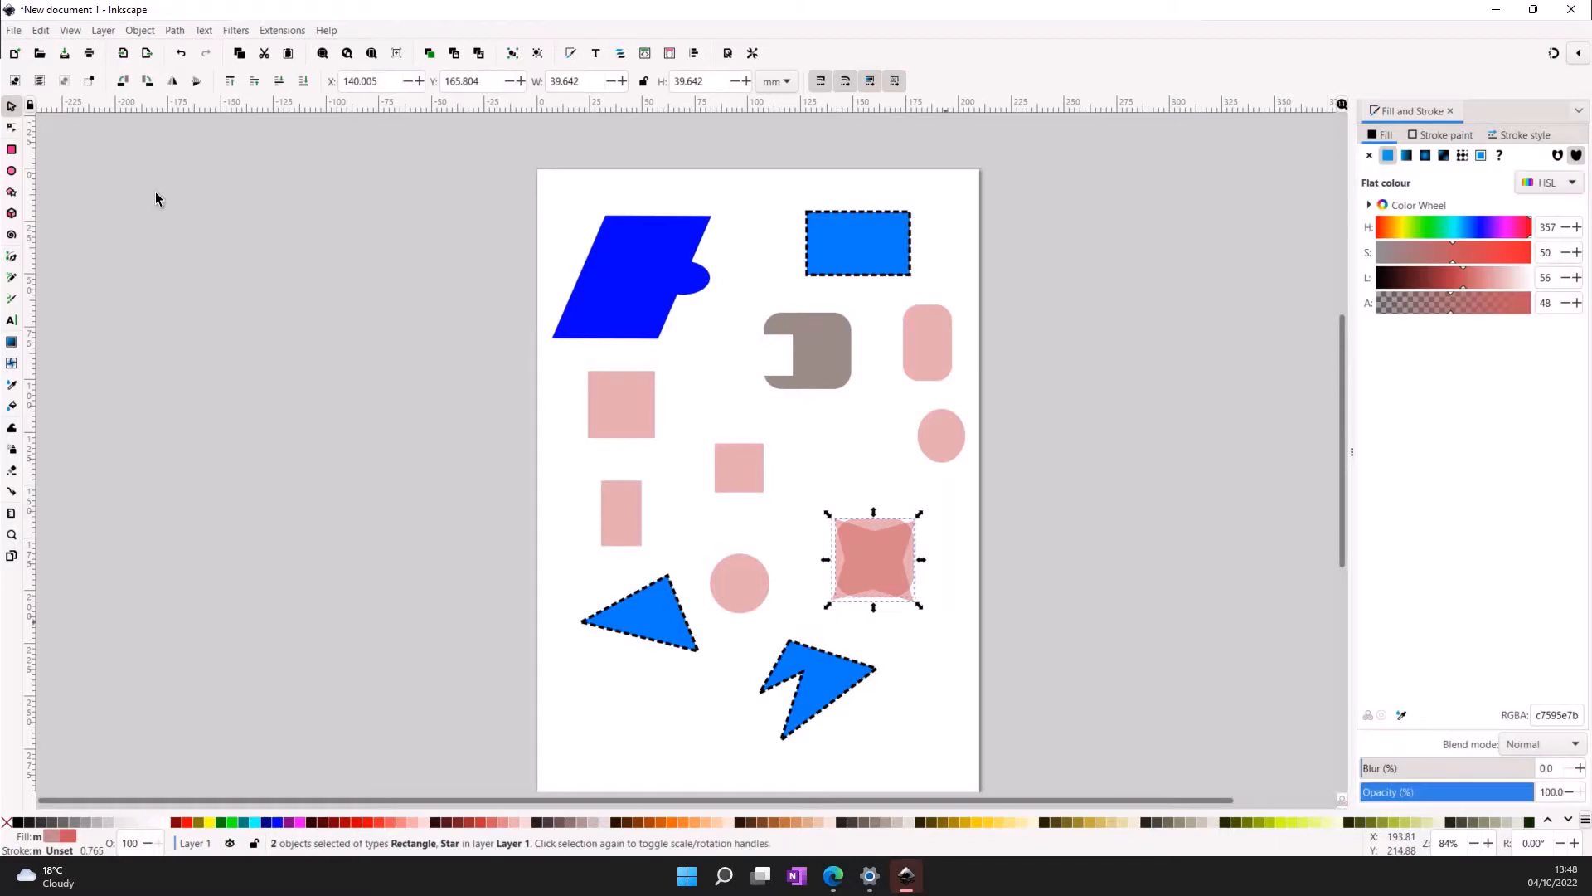
left_click(174, 31)
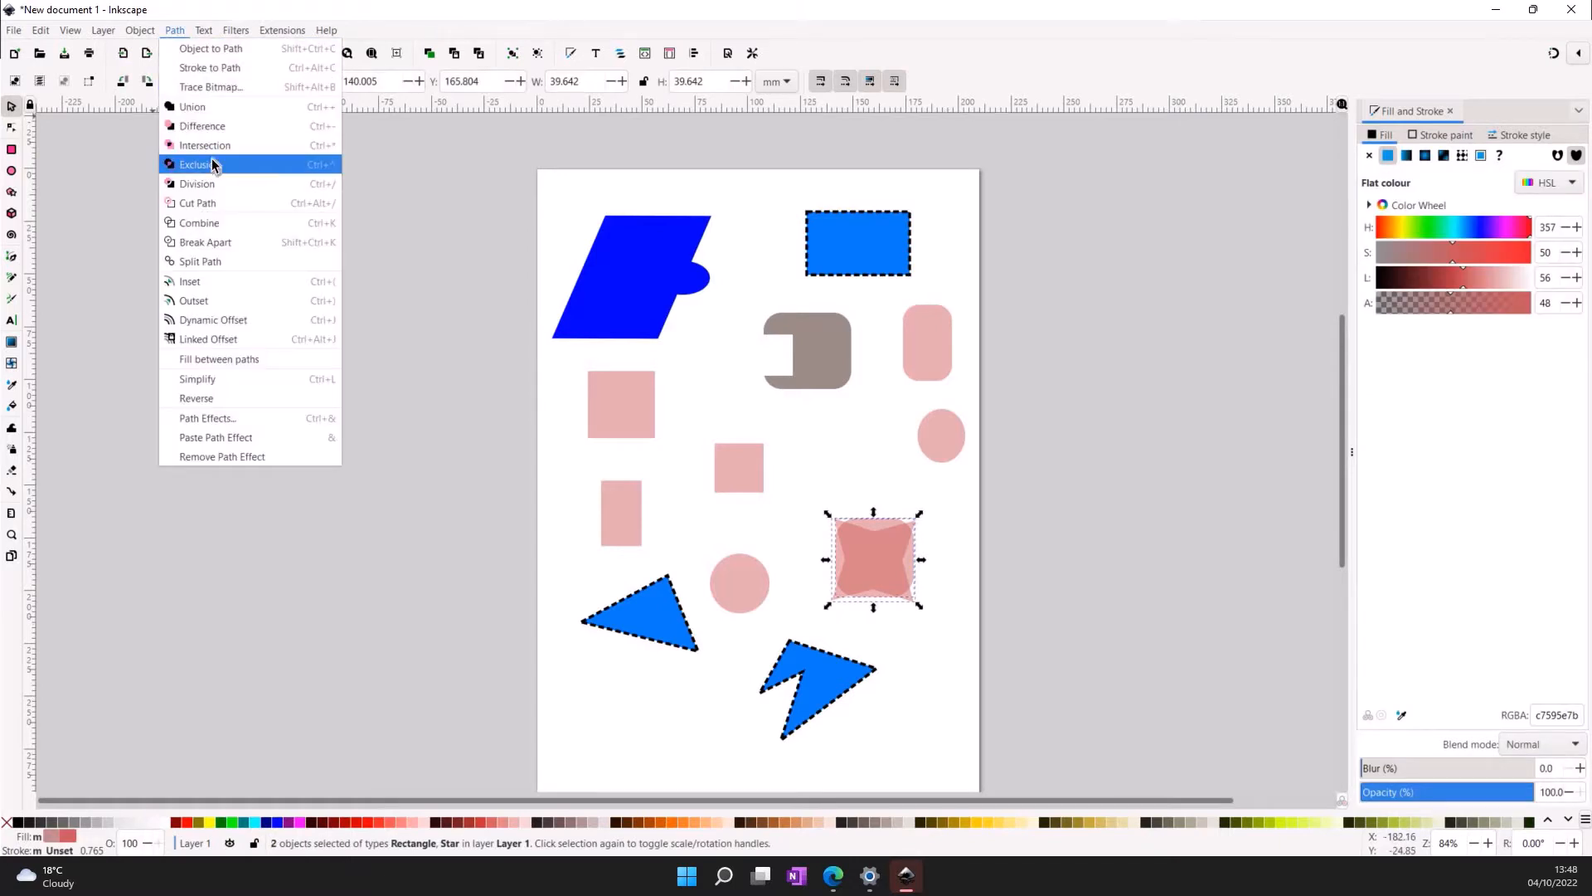
left_click(214, 165)
left_click(989, 645)
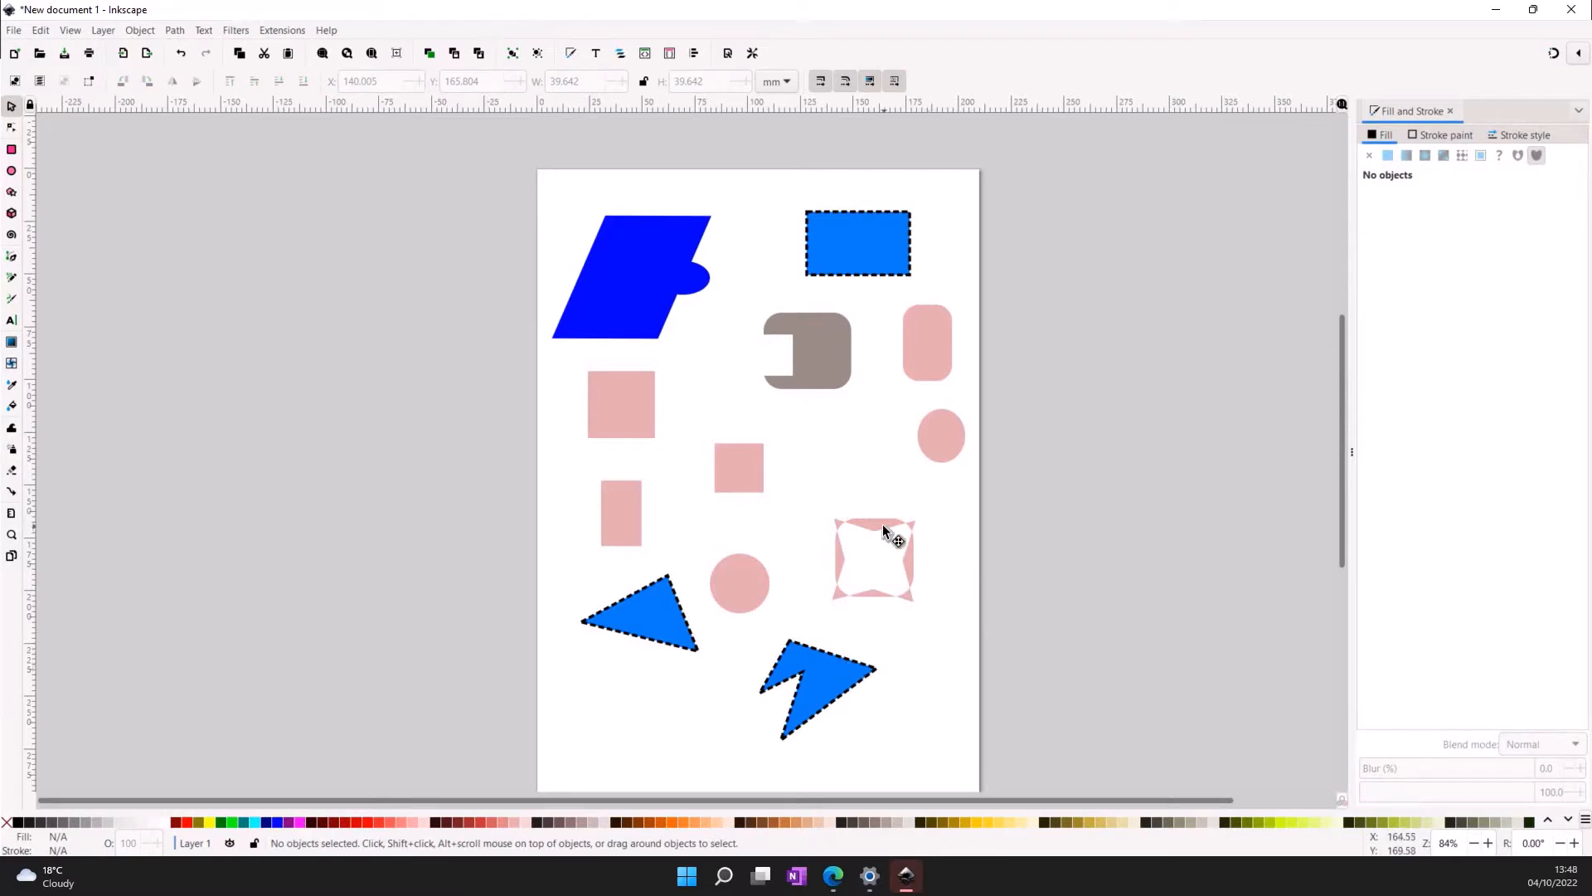
left_click_drag(883, 526, 843, 459)
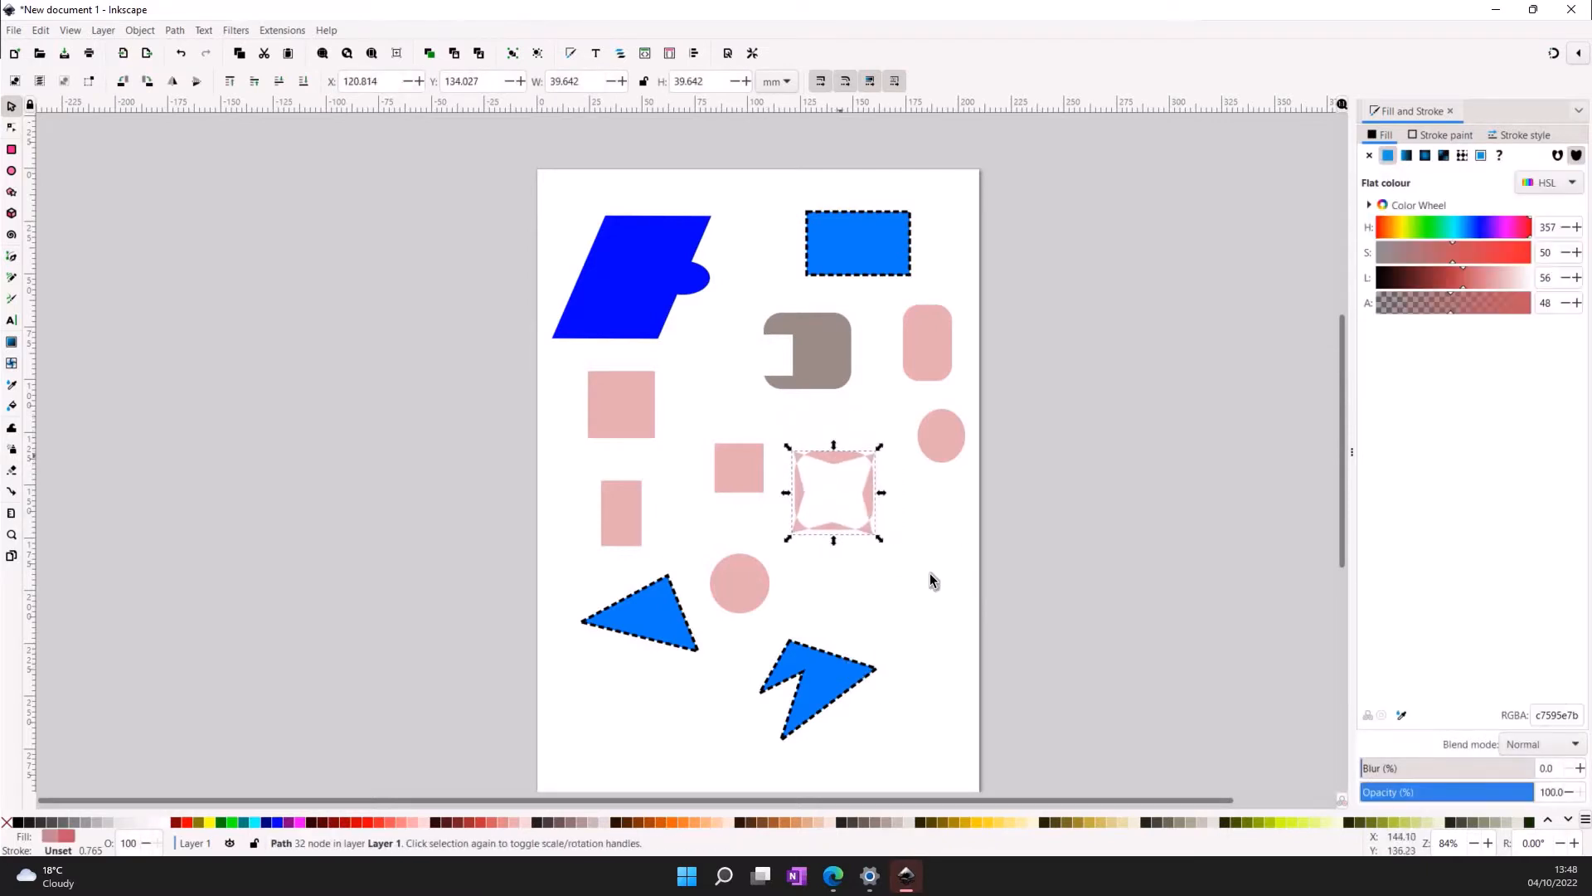
left_click(930, 575)
left_click(175, 32)
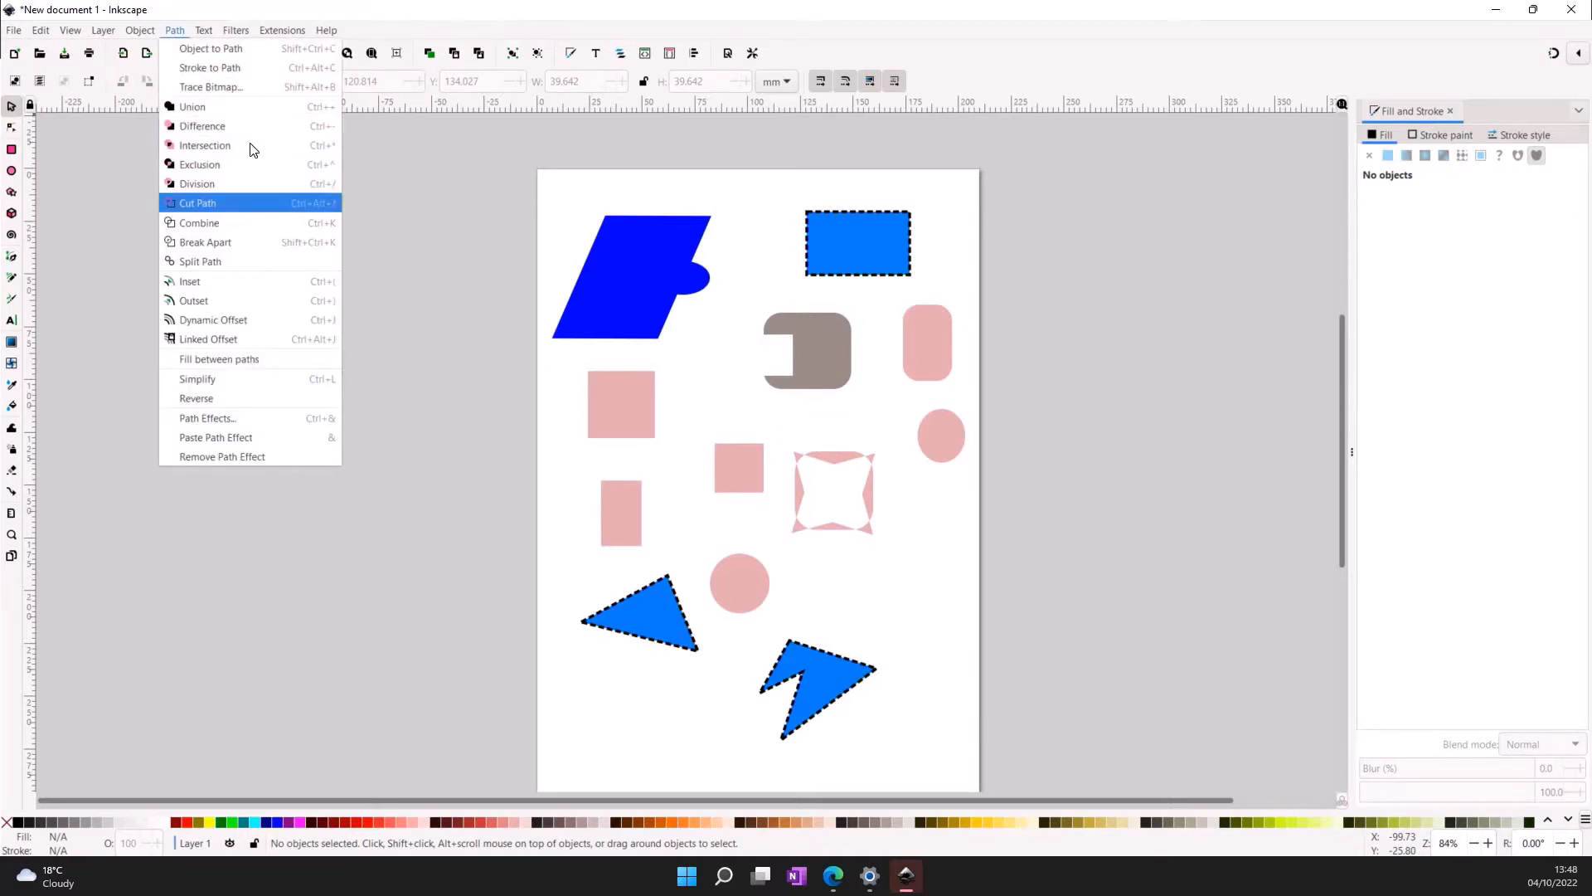
left_click(507, 374)
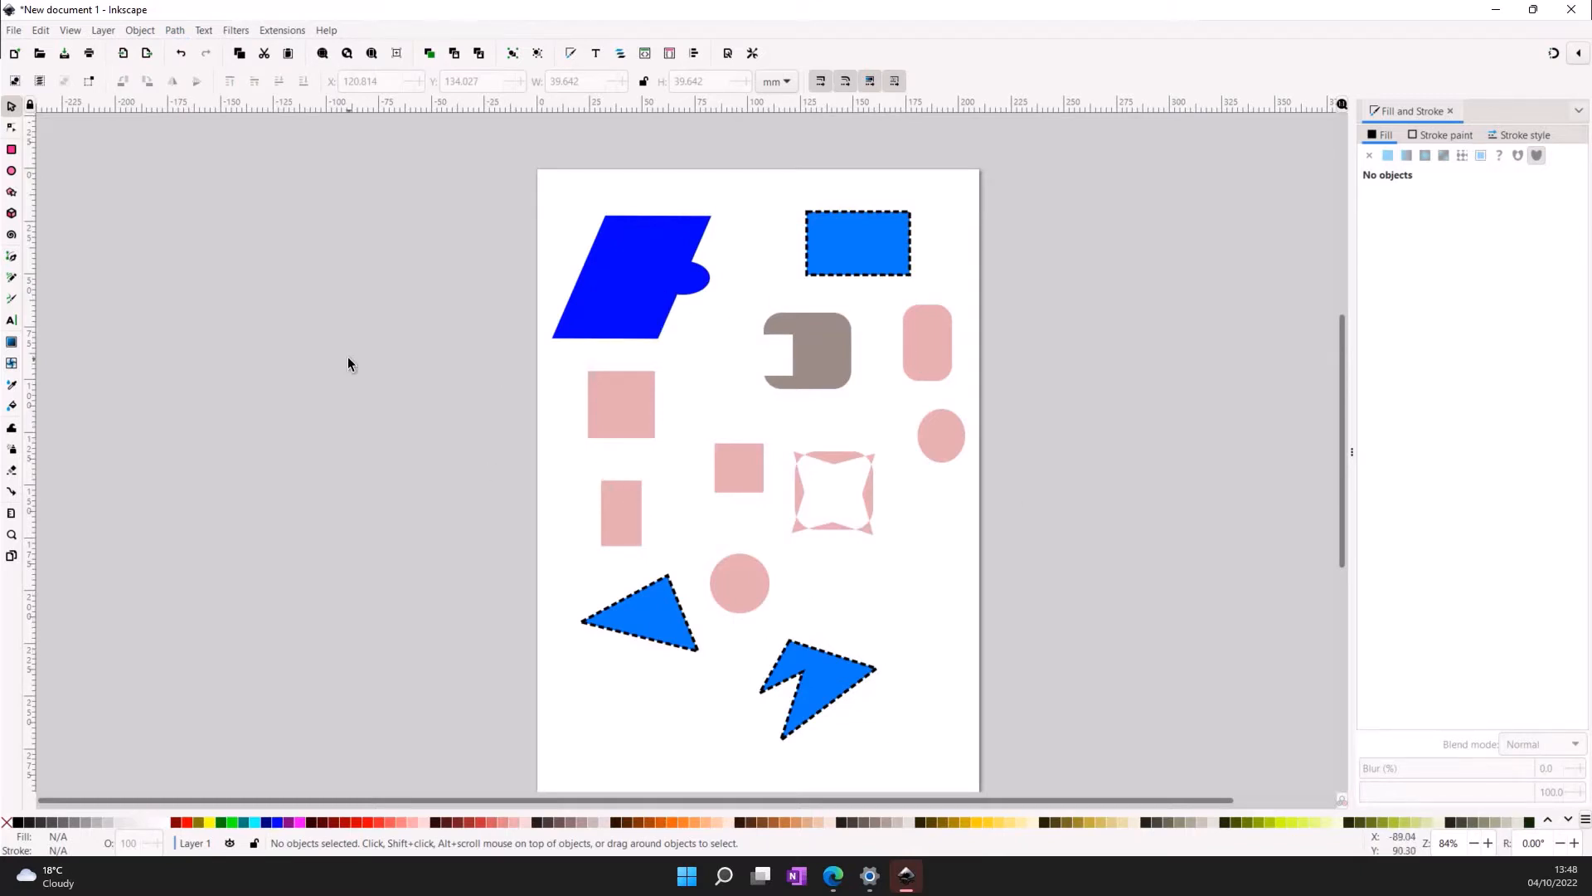
scroll(377, 415, "down", 2)
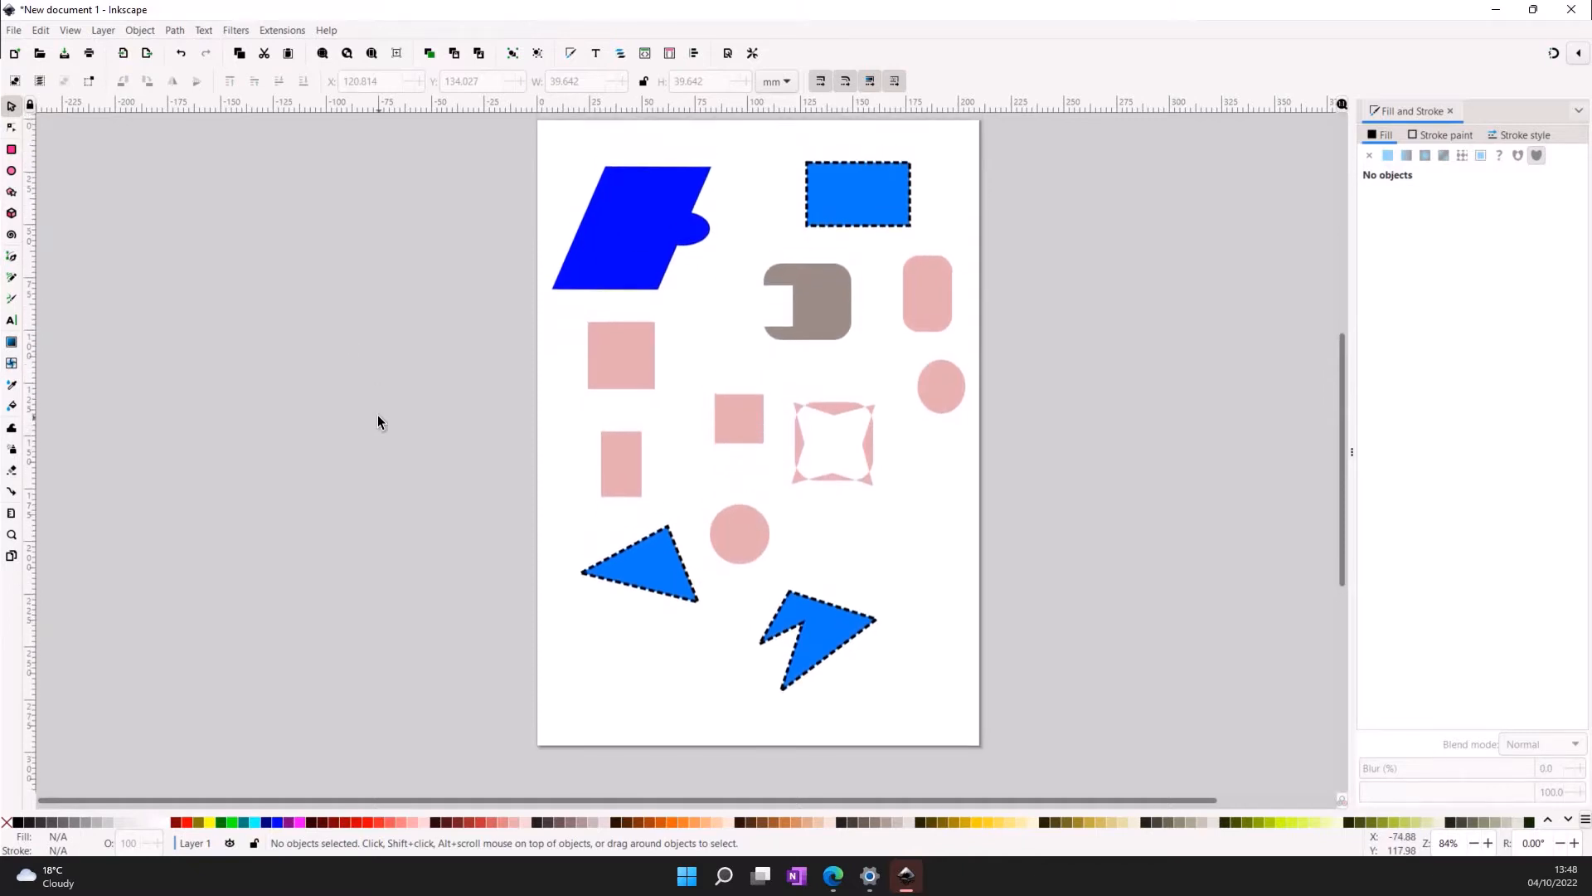
scroll(376, 420, "up", 2)
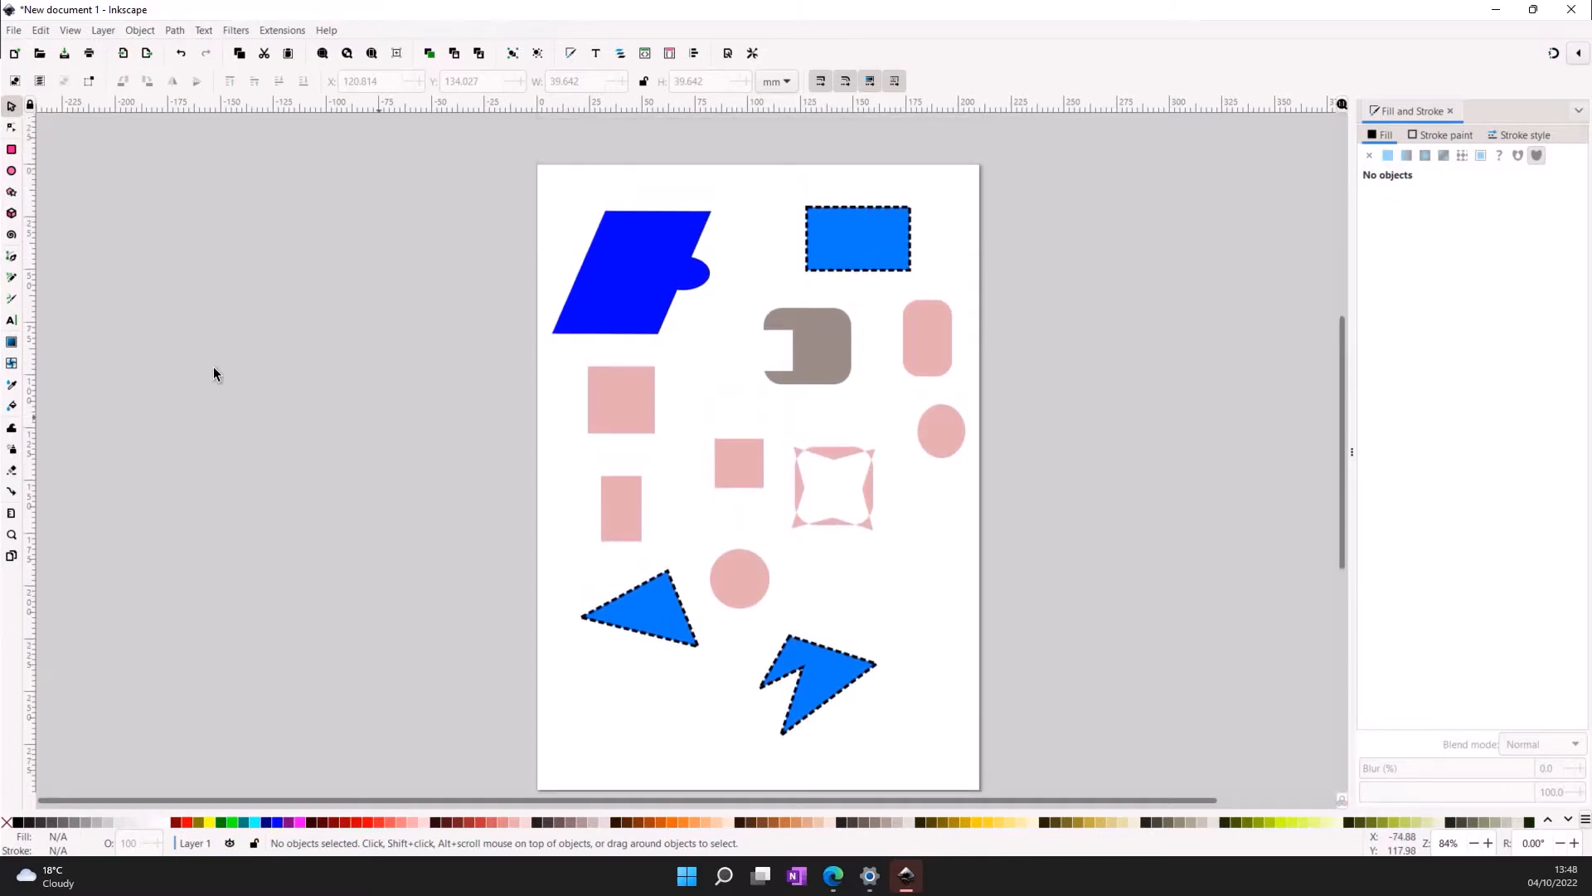
- Draw a straight line rising to the right below the pink star frame with the Pencil tool and give it a solid dash pattern
left_click(11, 280)
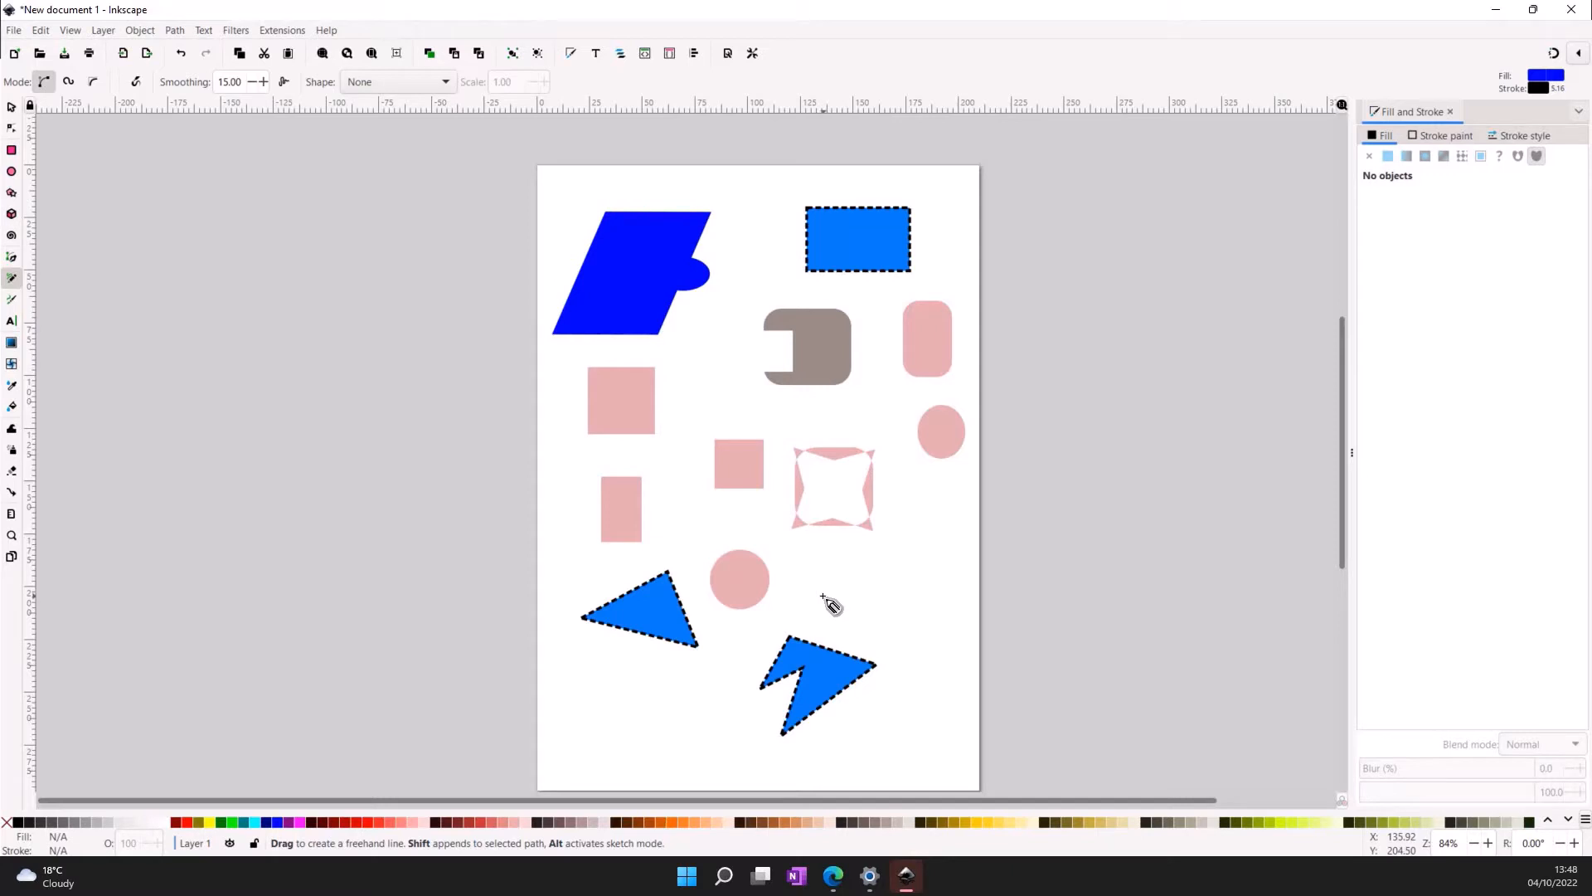
left_click(824, 596)
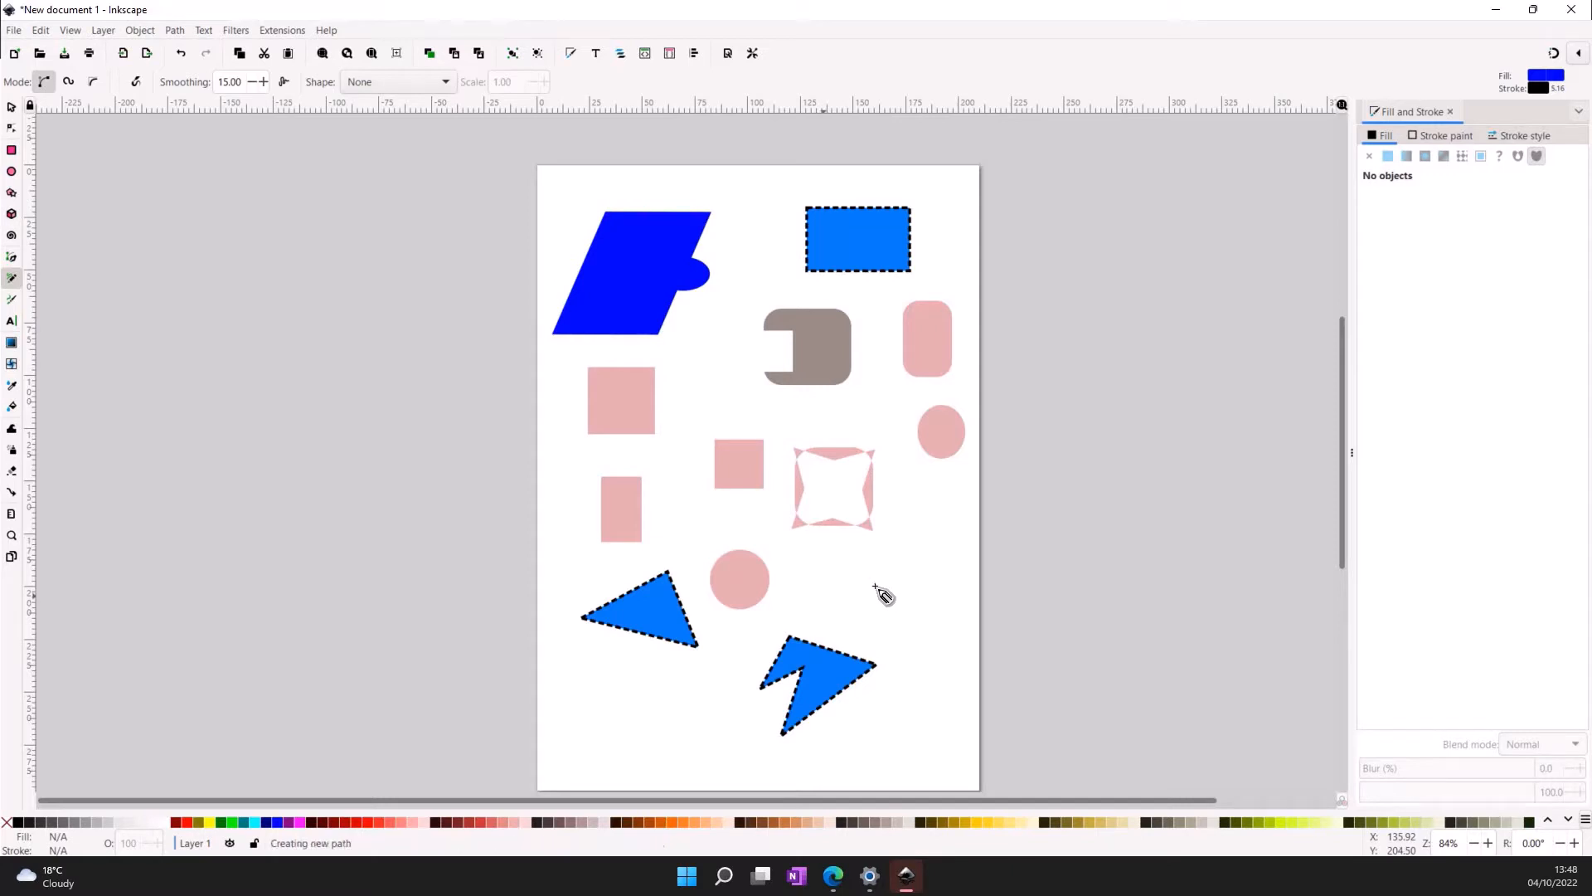
left_click(934, 533)
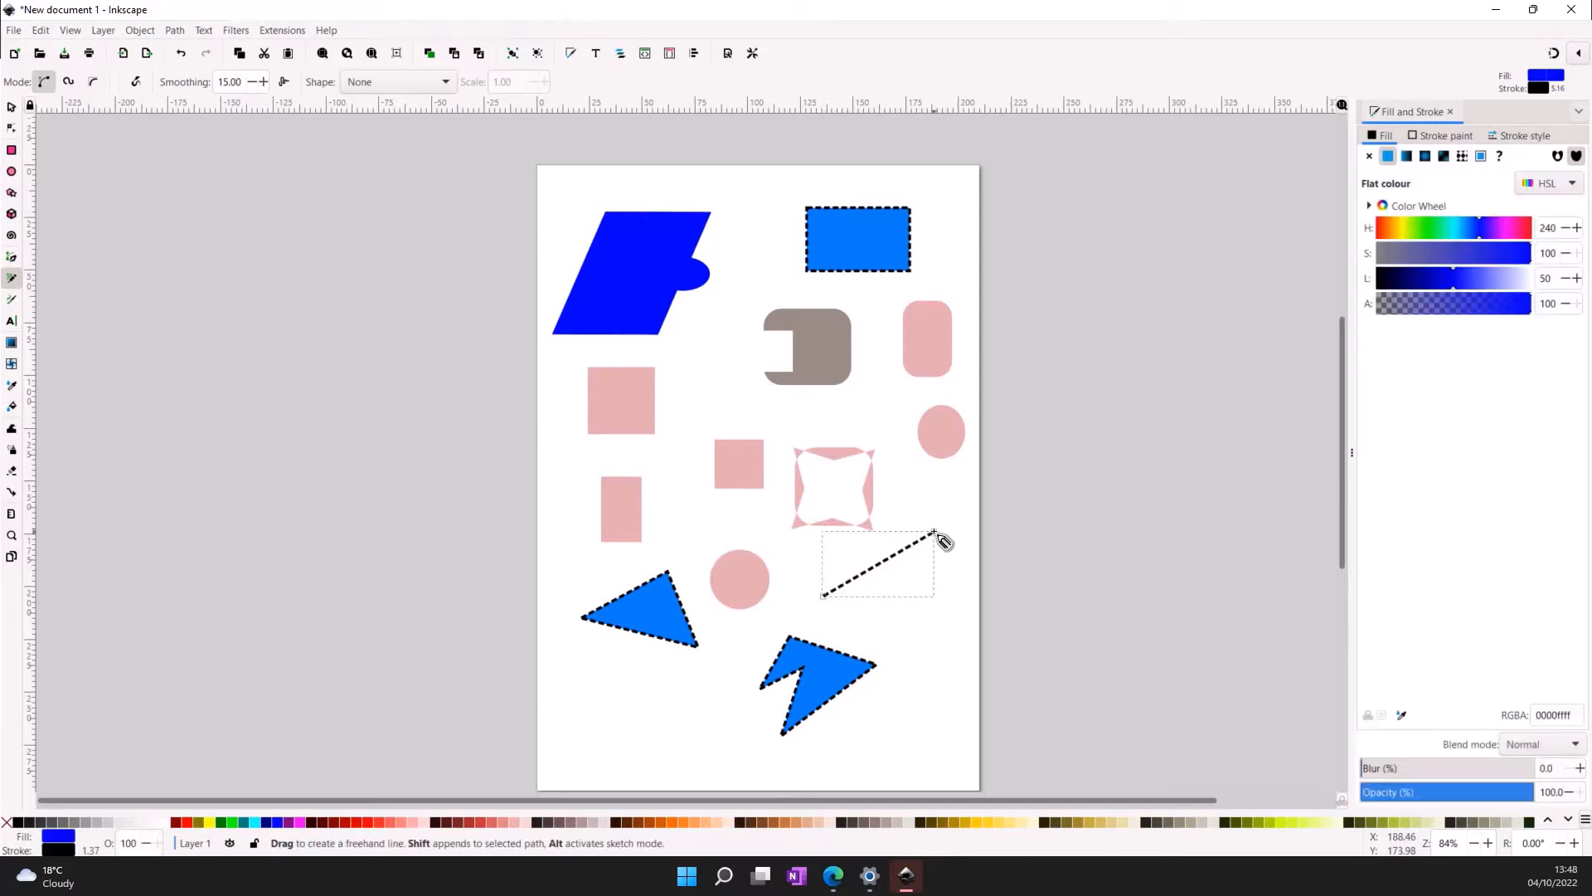
left_click(1519, 138)
left_click(1470, 186)
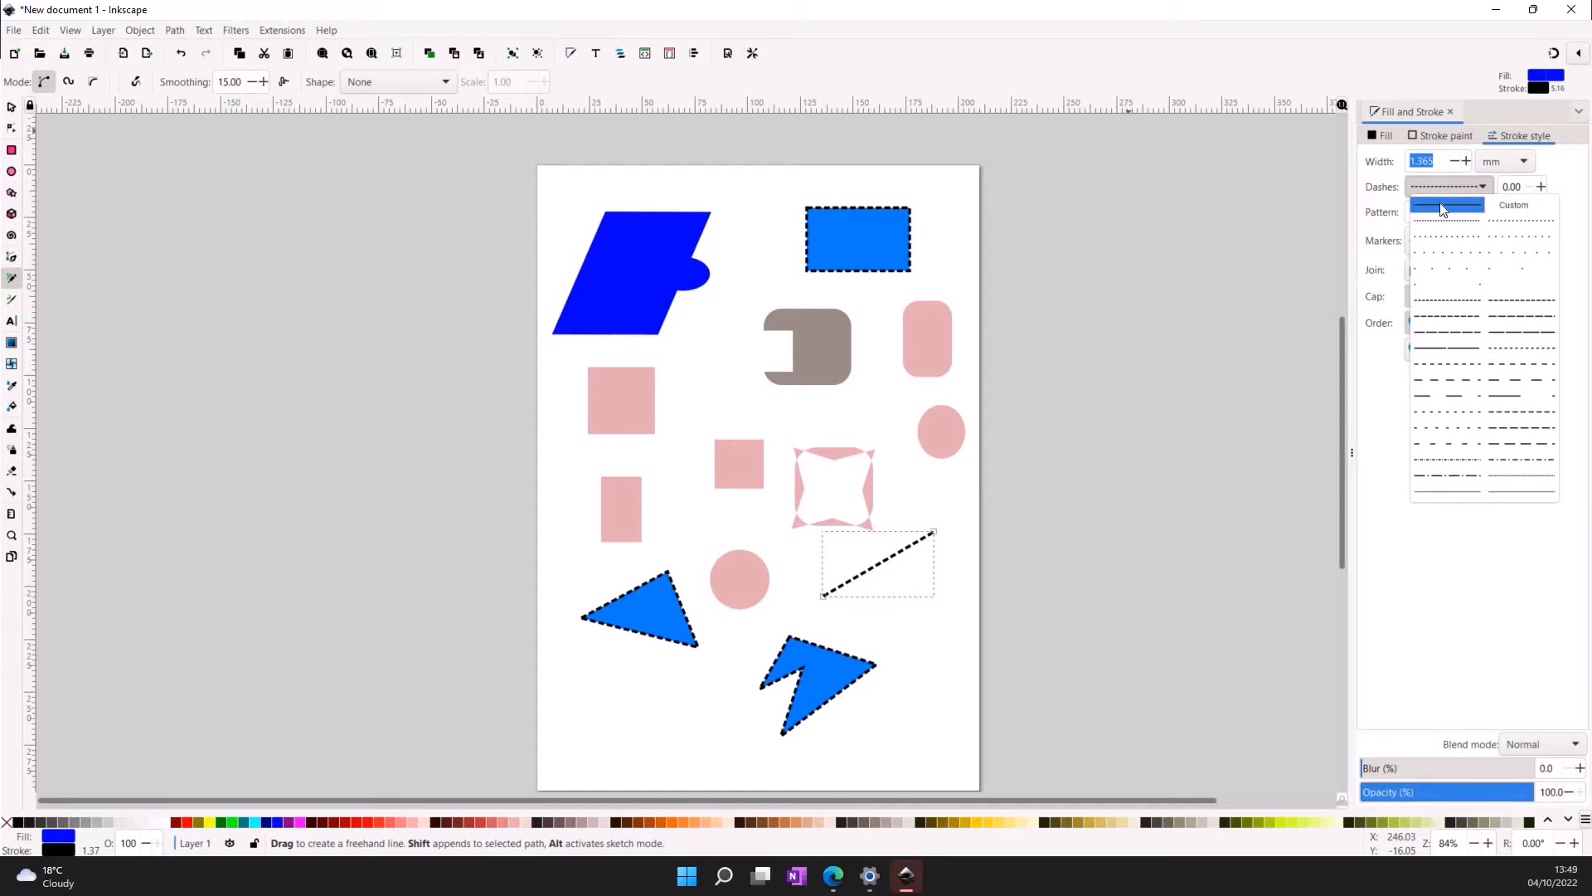
left_click(1440, 208)
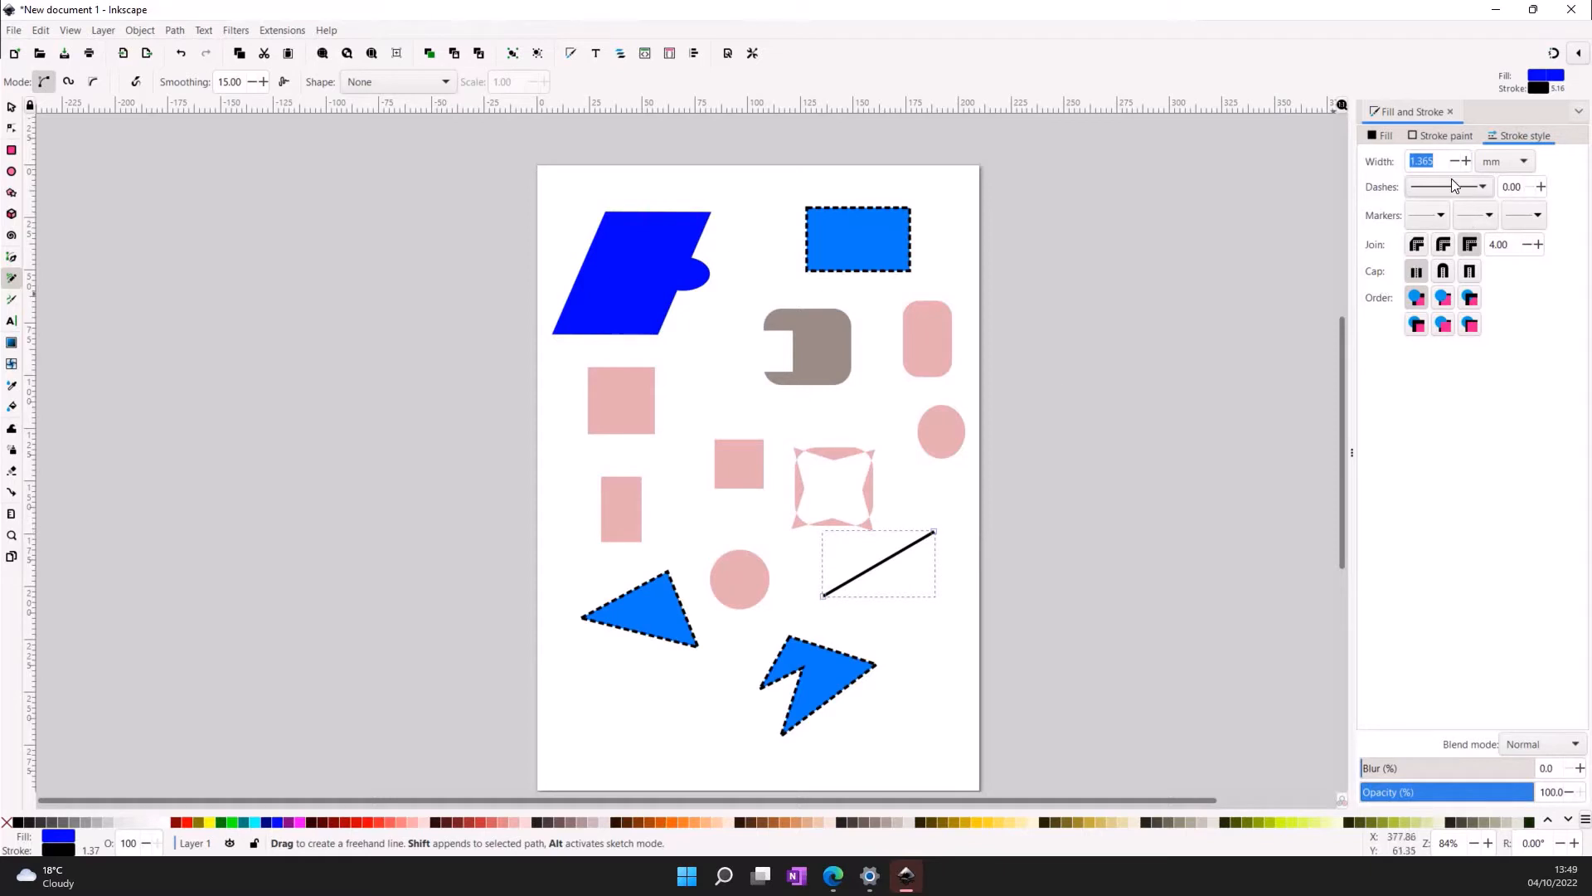
- Add filled triangle arrowhead markers to the end and the start of the straight line
left_click(1539, 218)
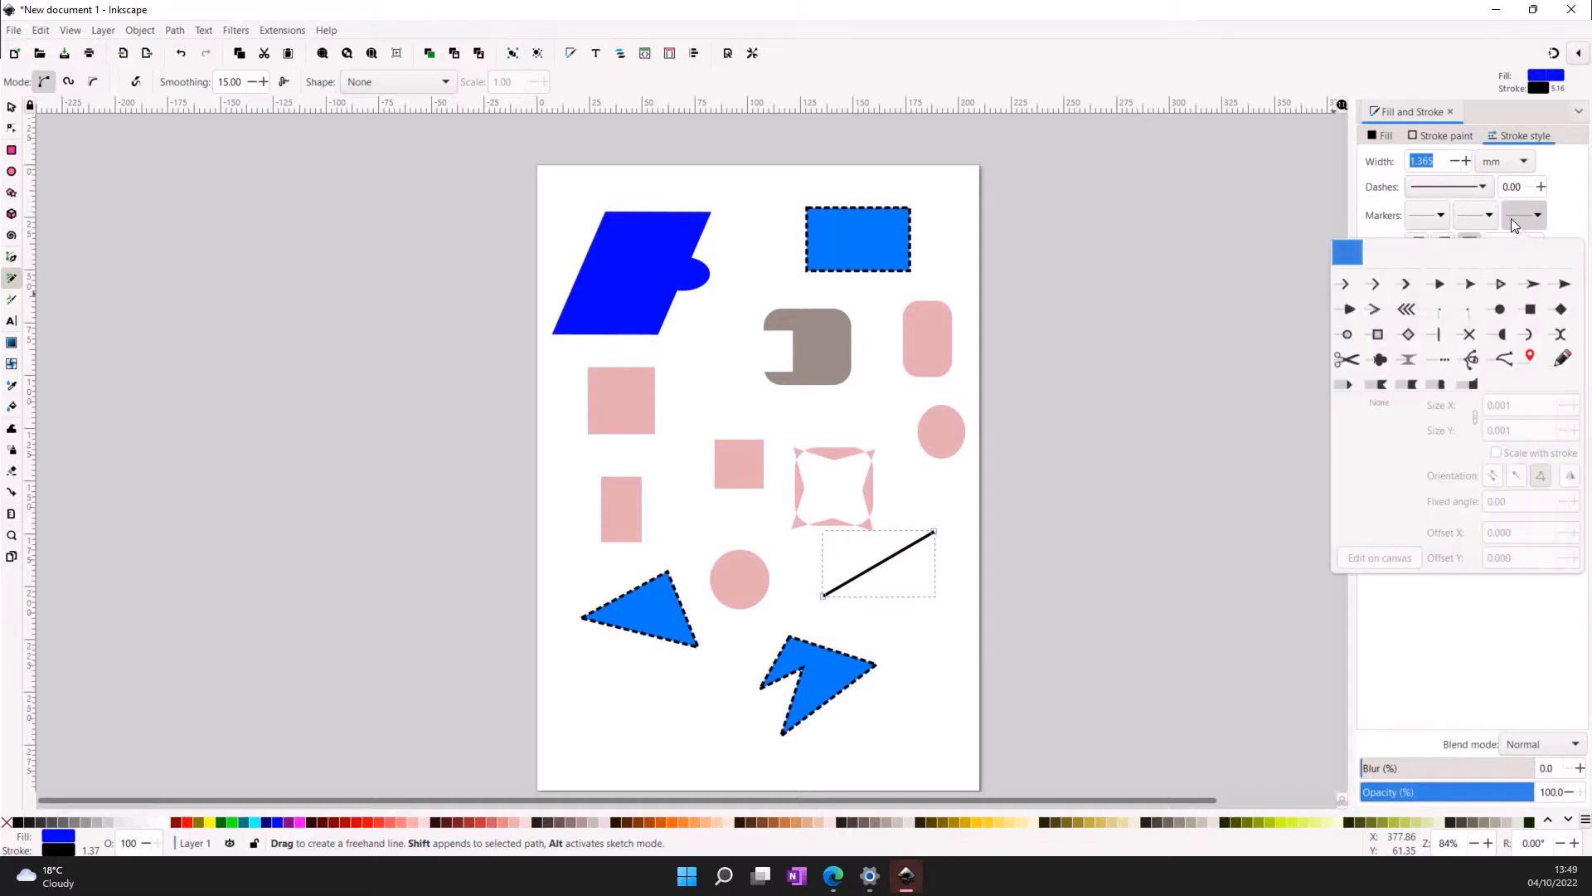
left_click(1440, 286)
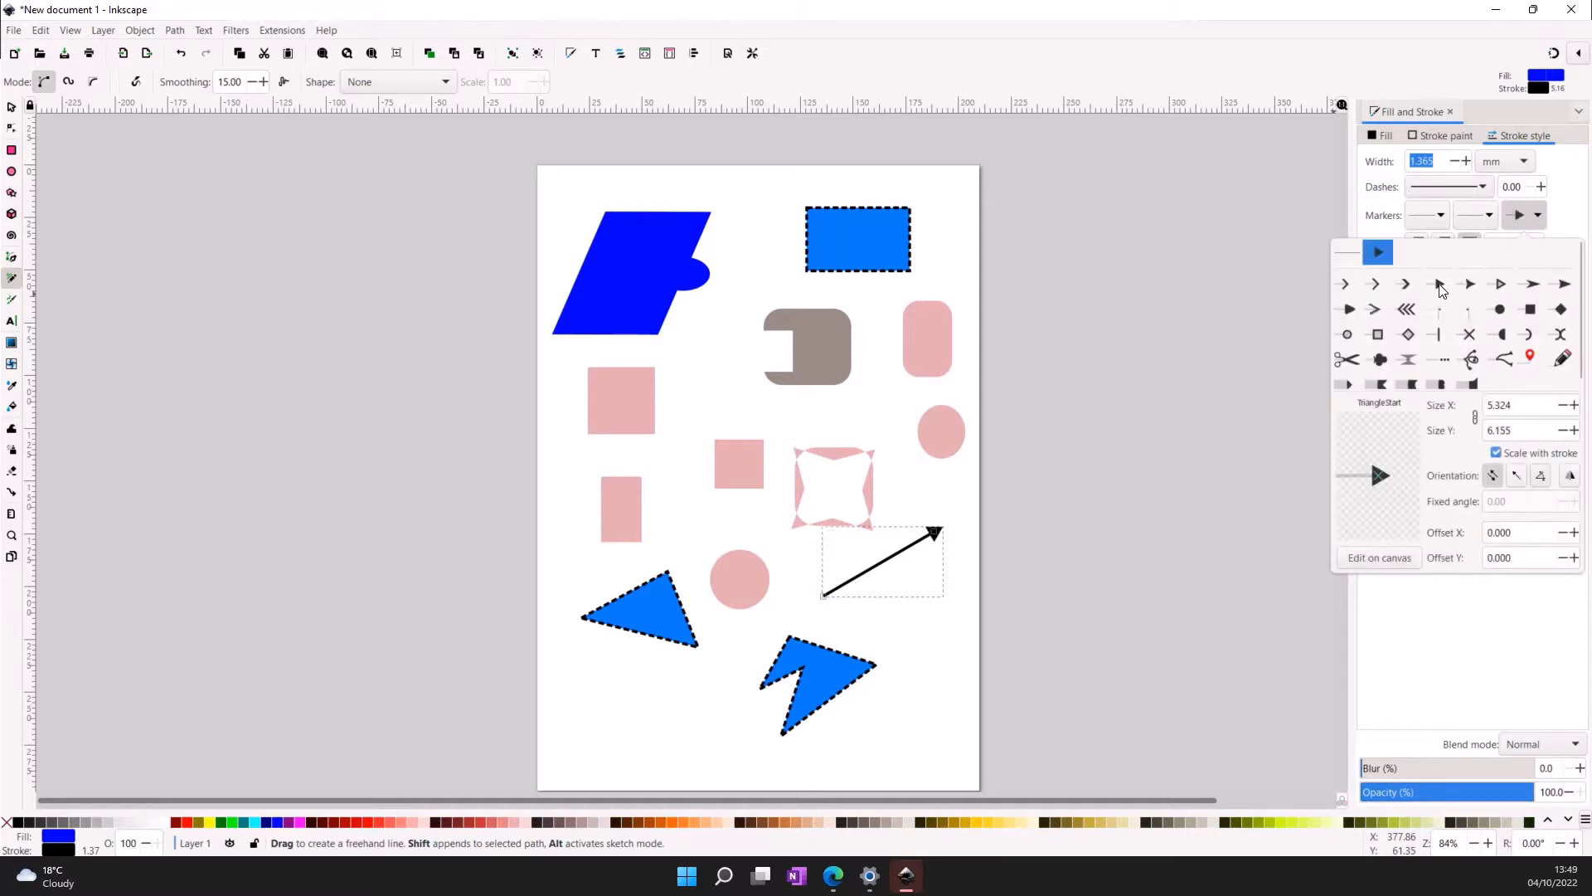
left_click(1452, 628)
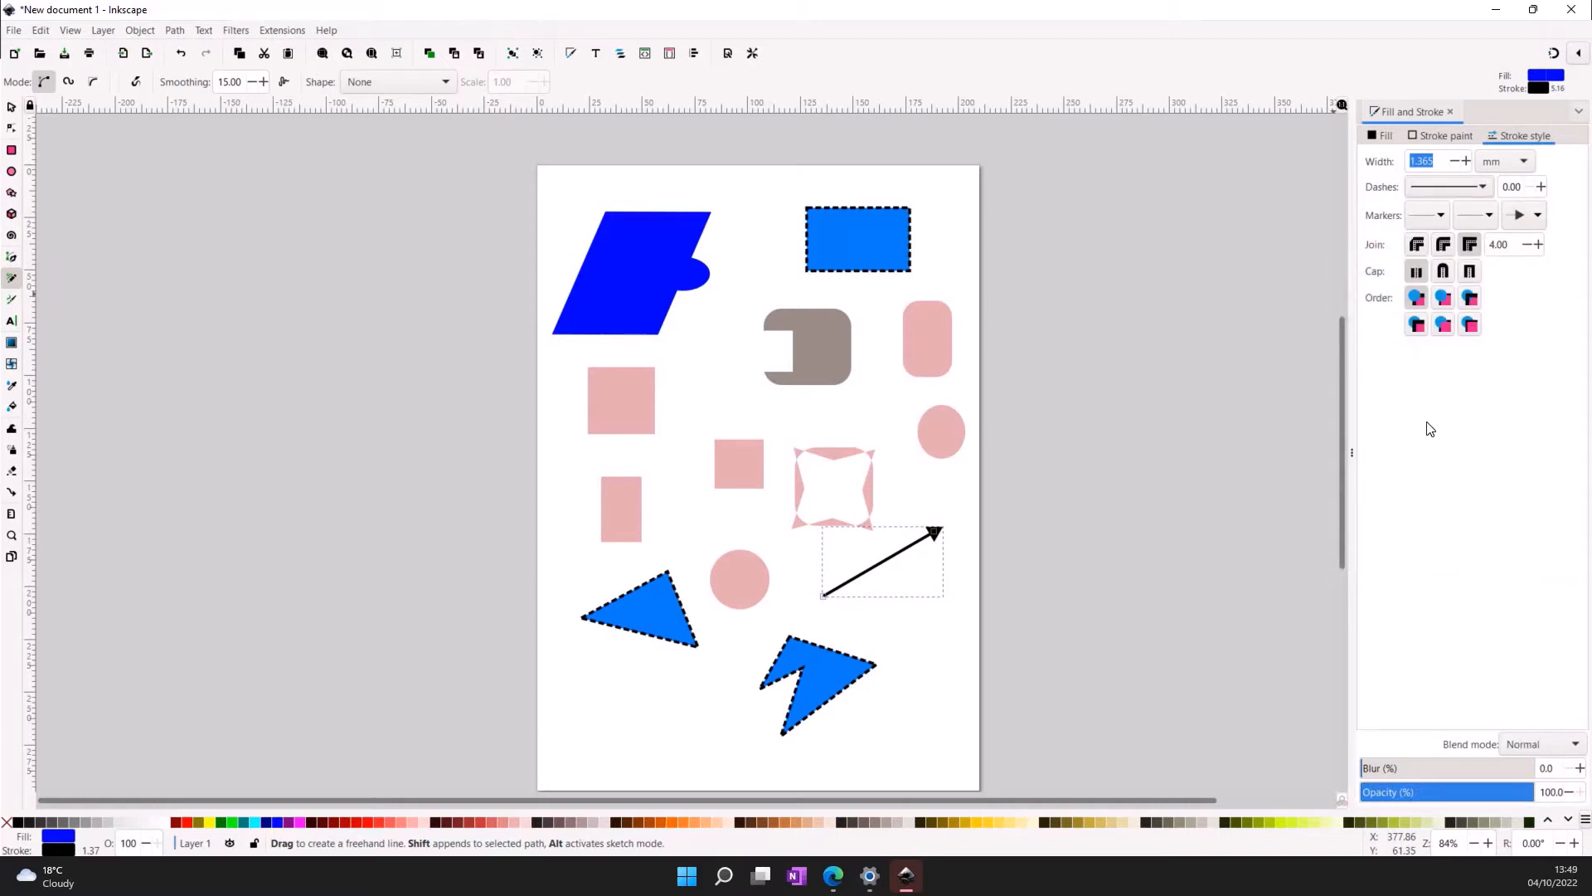
left_click(1430, 213)
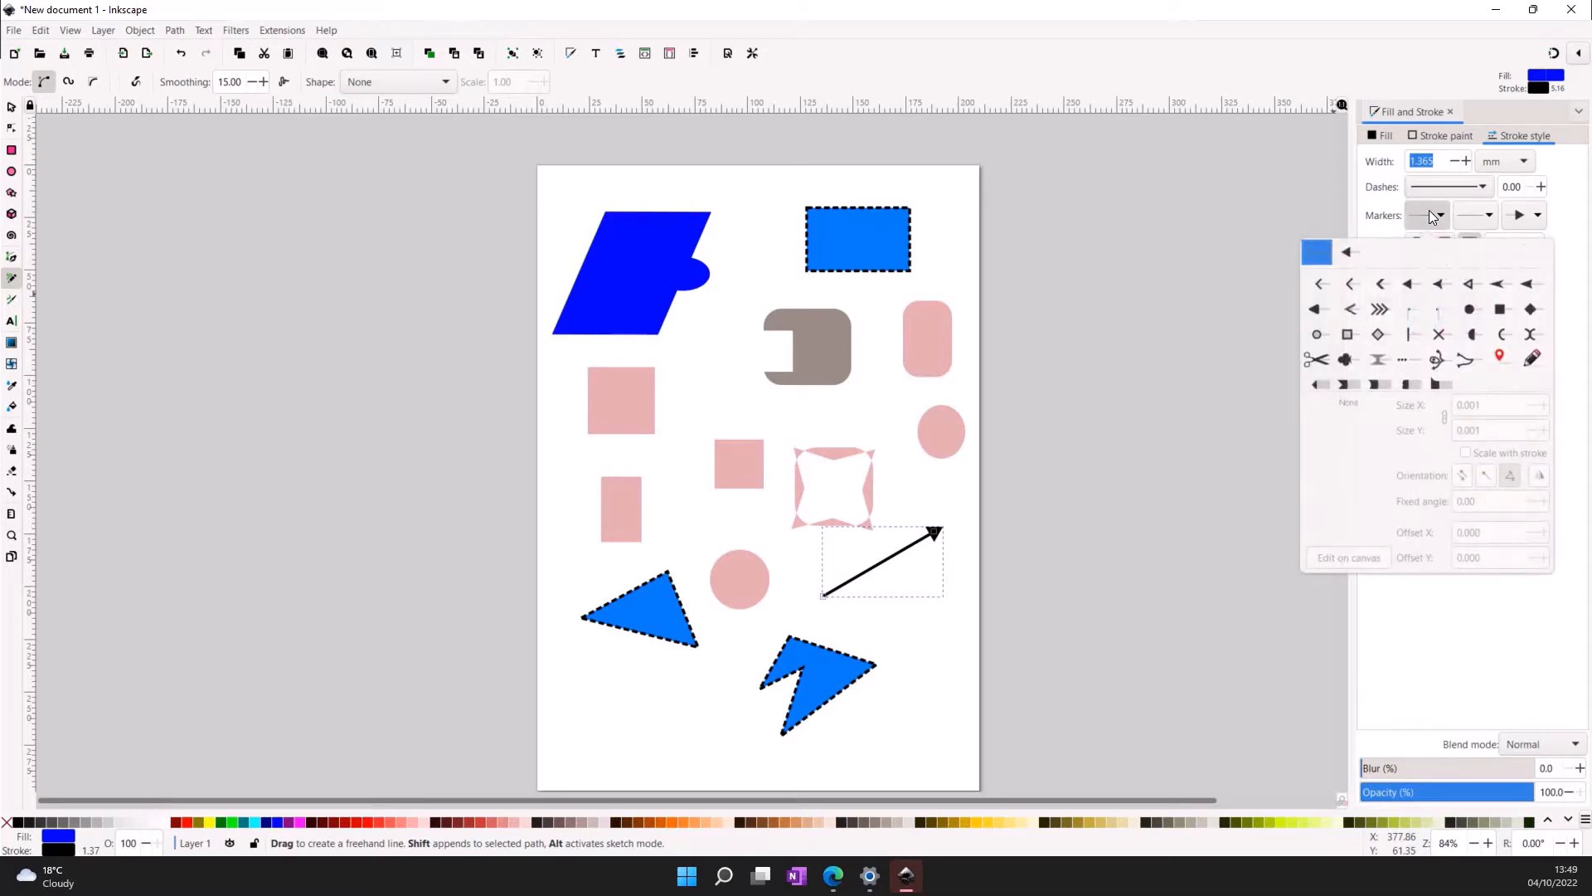
left_click(1346, 252)
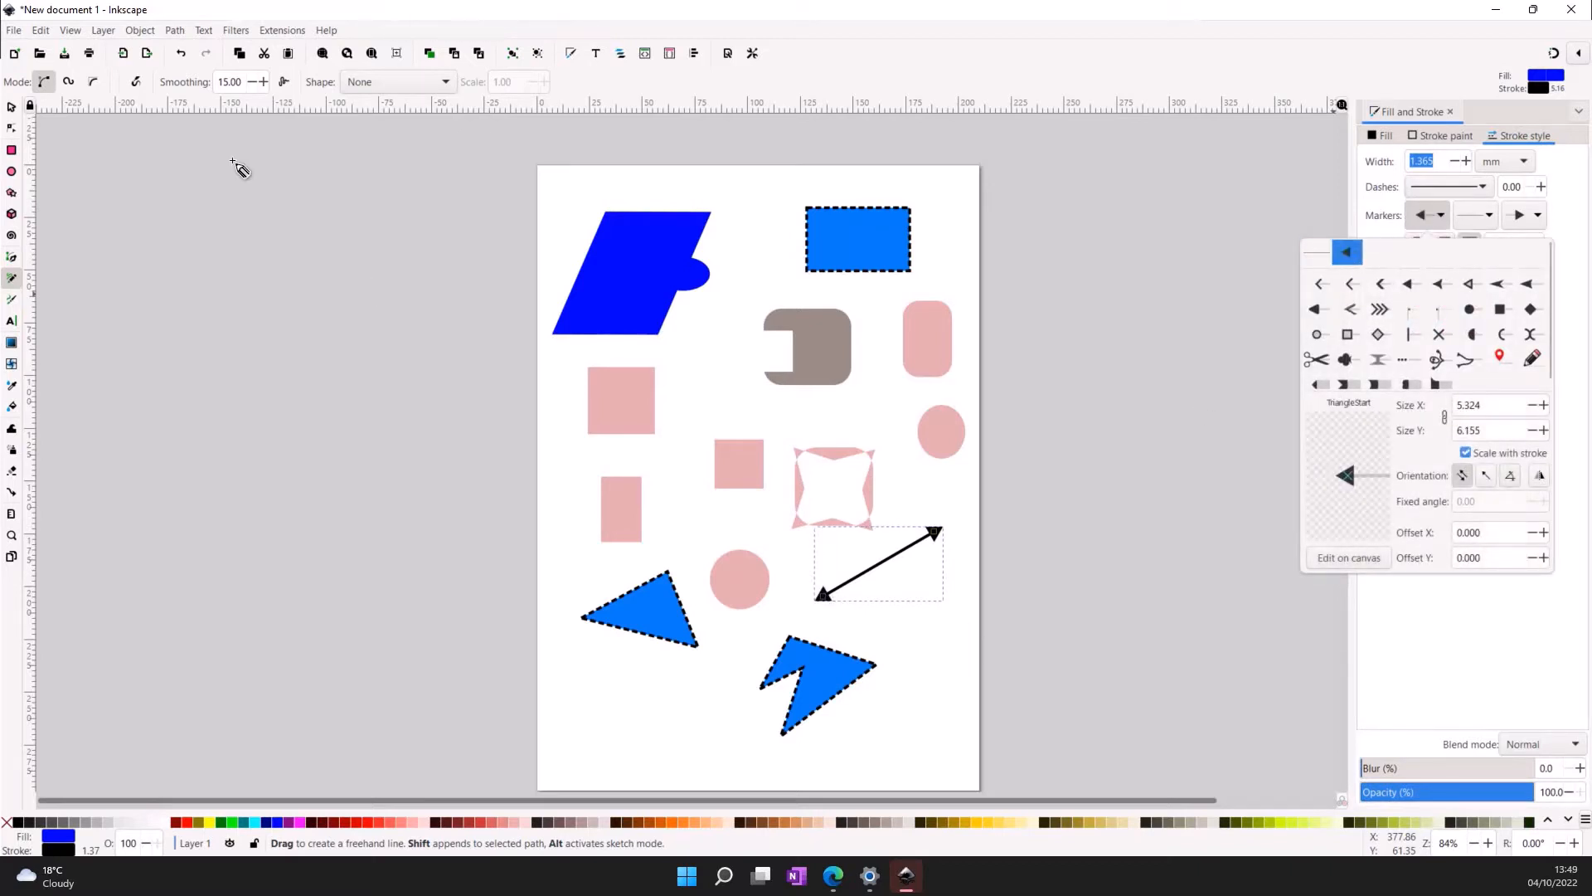
left_click(849, 638)
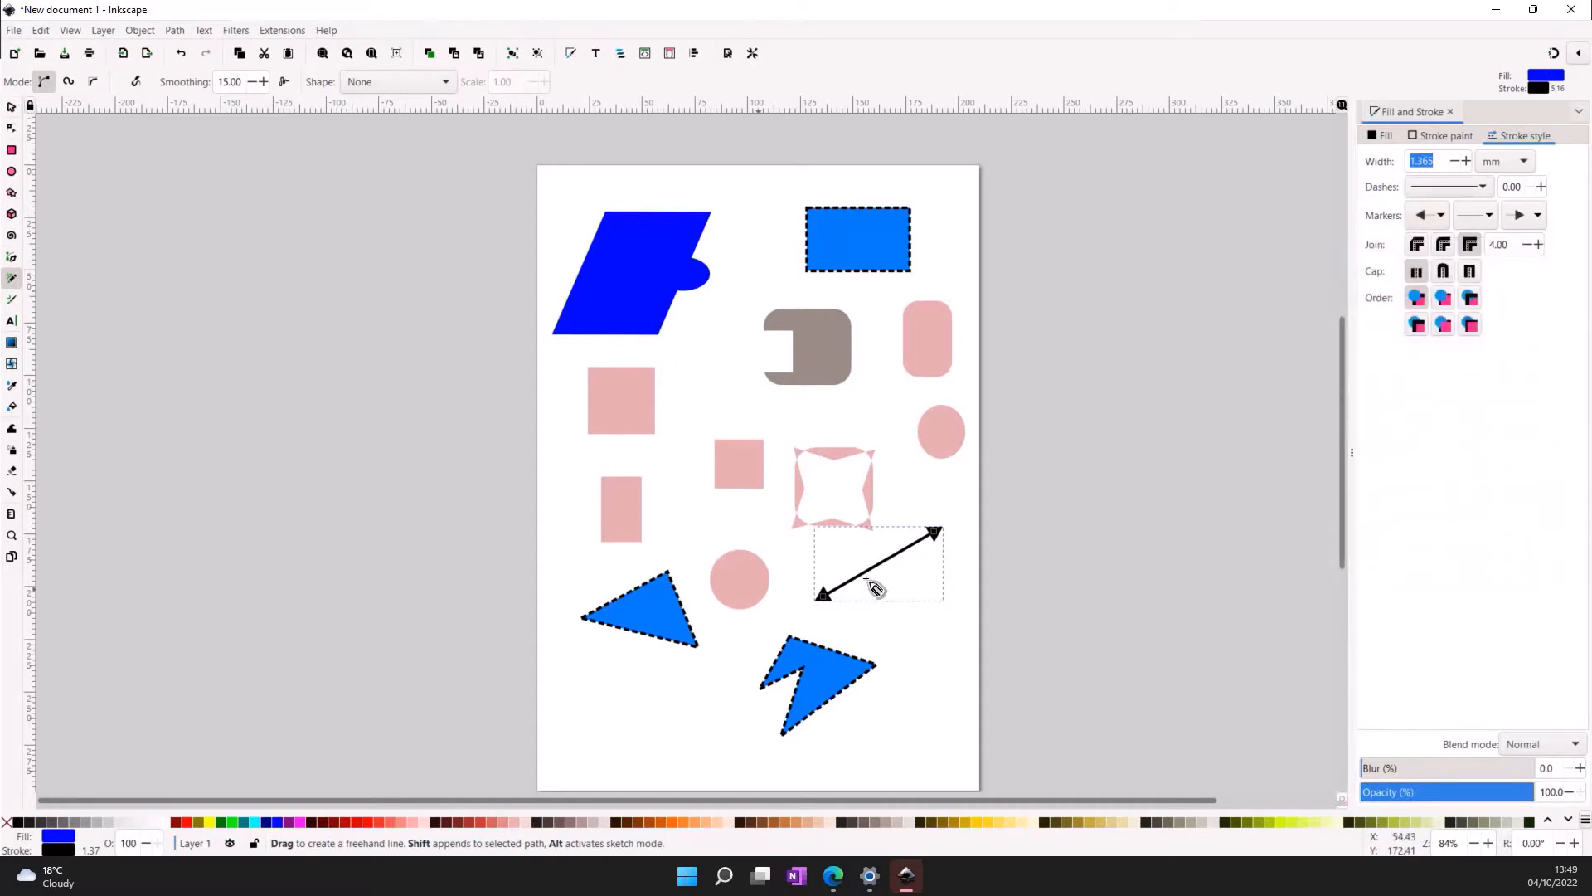
- Rotate the double-headed arrow steeper, enlarge it to about 36 by 86 mm, and place it between the pink ellipse and the notched polygon
left_click(16, 110)
left_click_drag(927, 585, 978, 697)
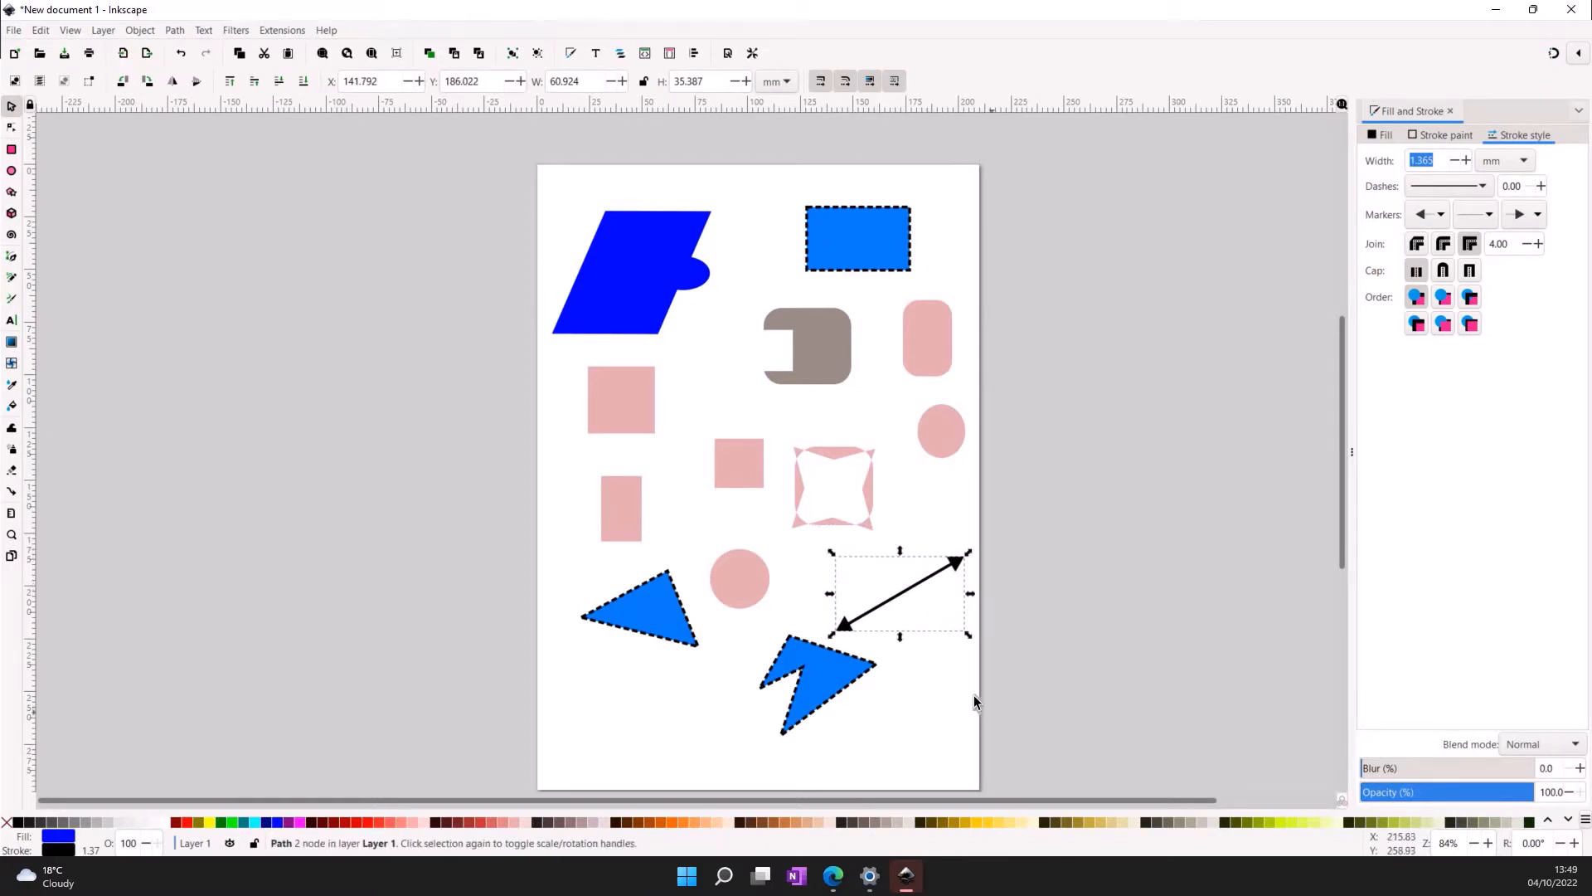
left_click(968, 634)
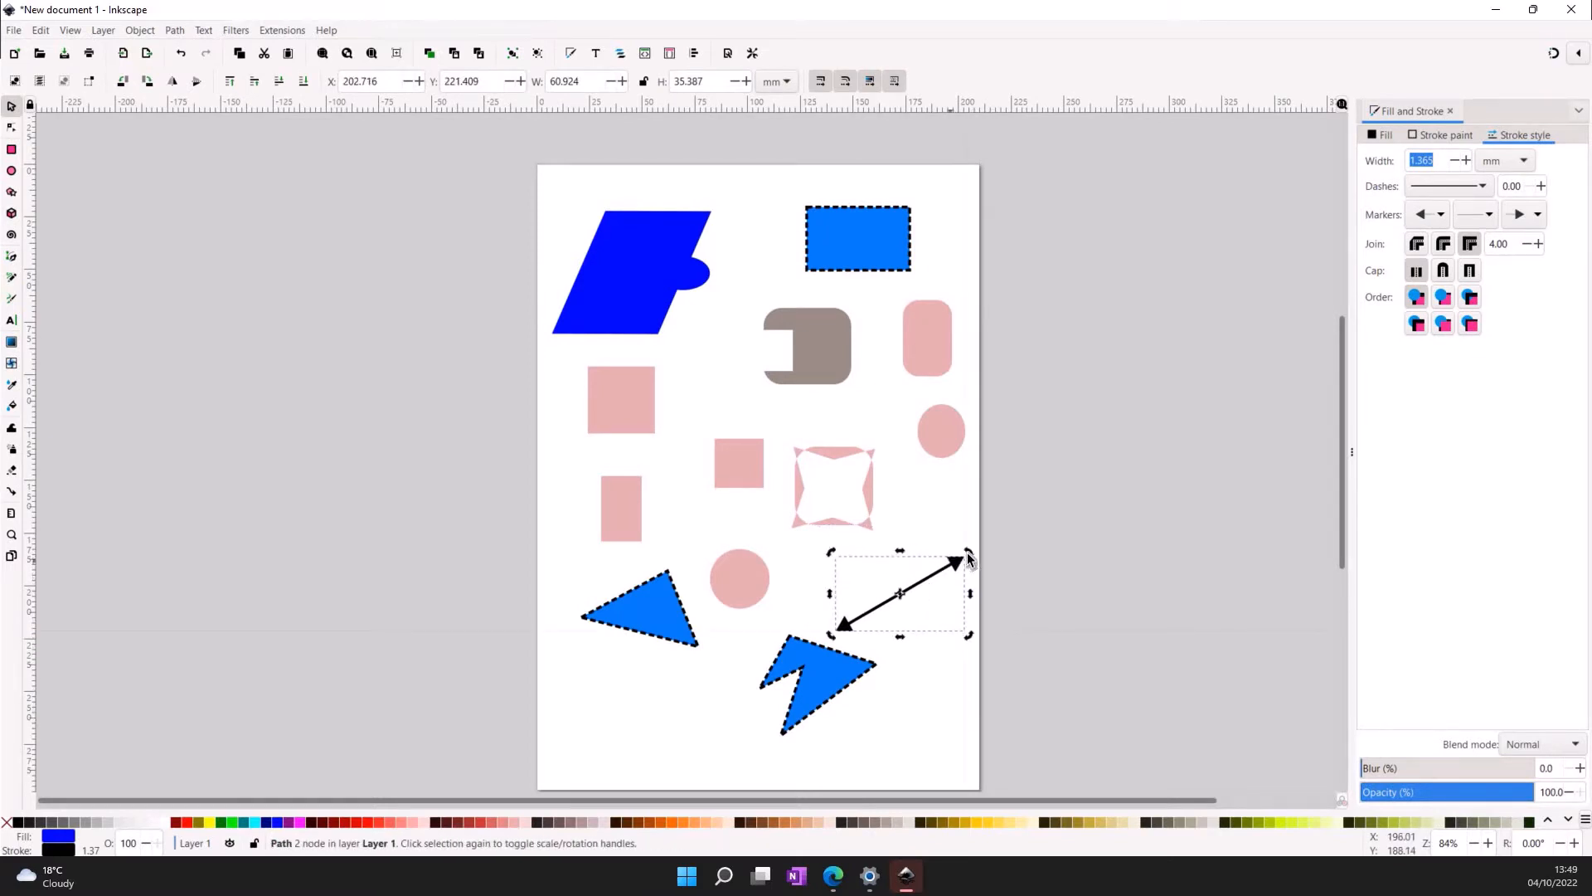
left_click_drag(968, 553, 944, 476)
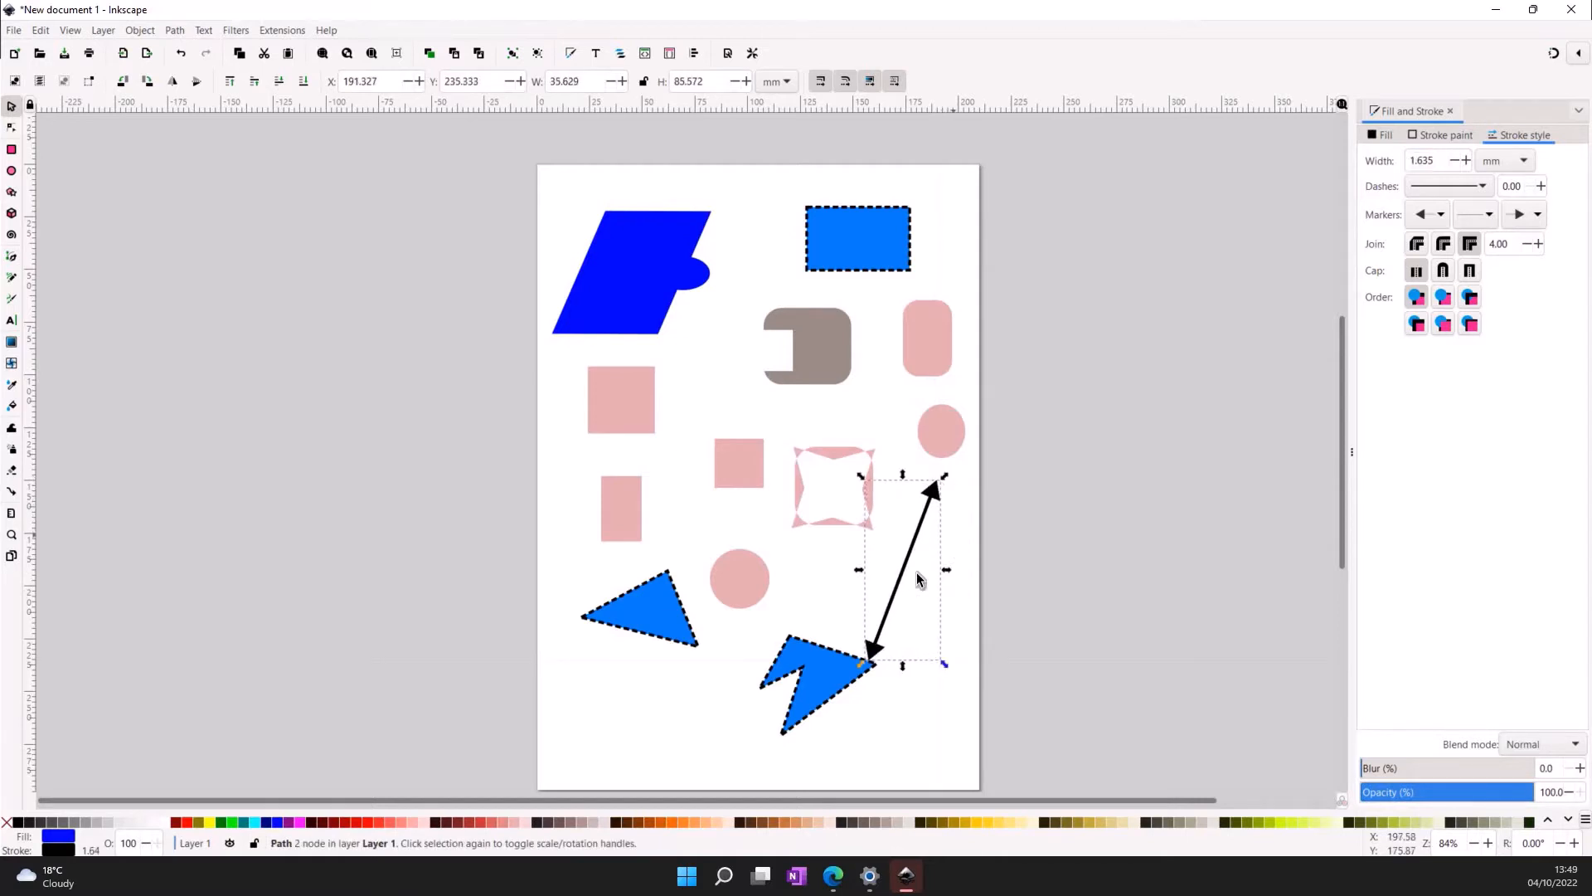
left_click(912, 574)
left_click(913, 557)
left_click_drag(912, 560, 912, 550)
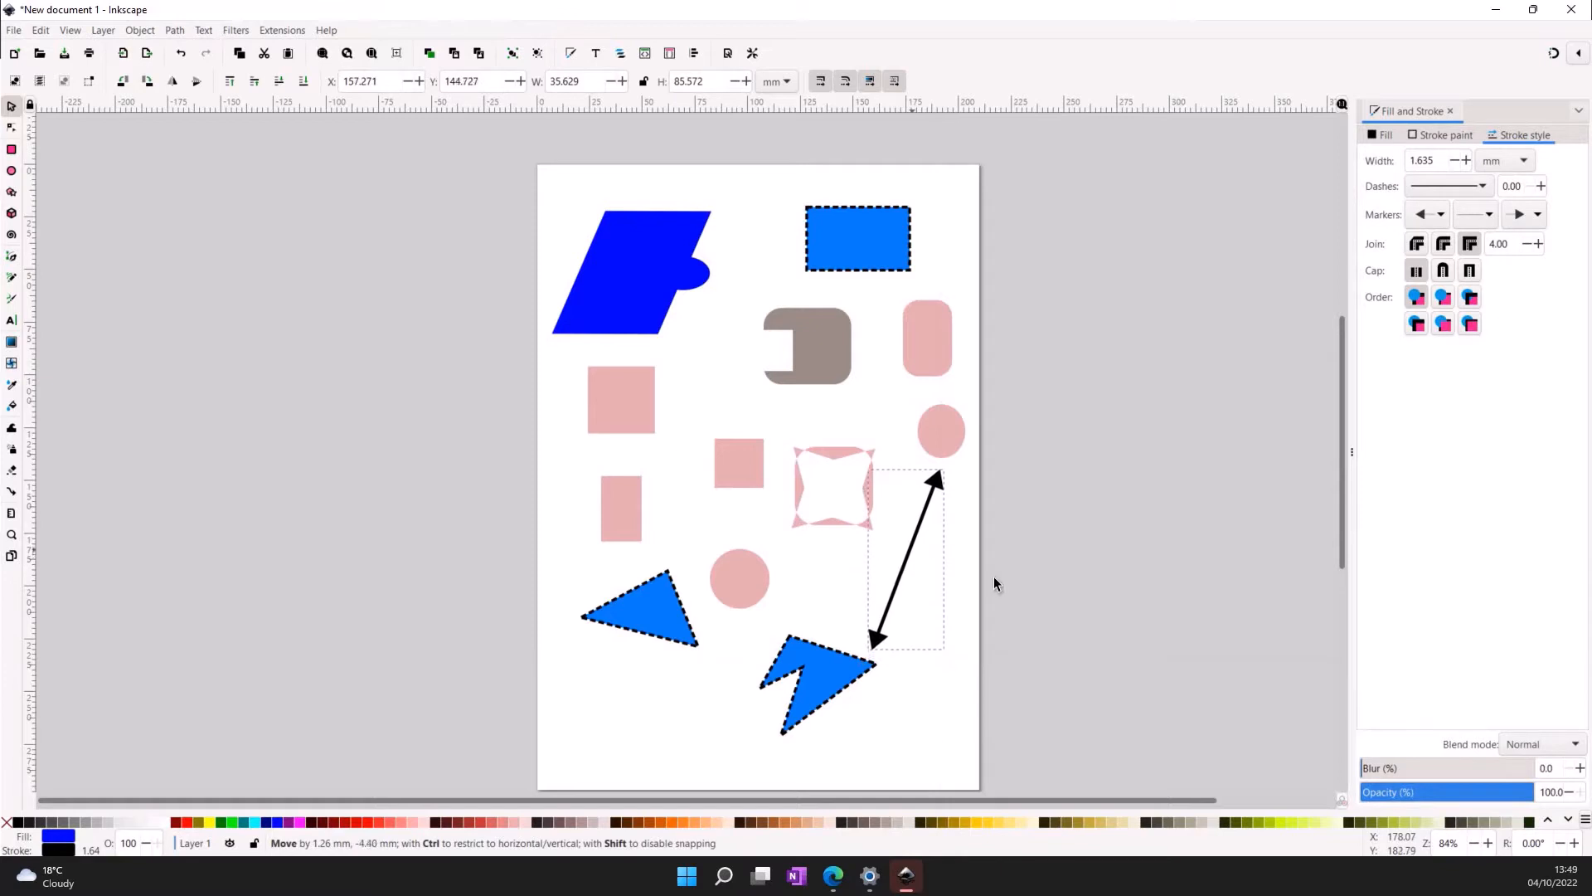
left_click(651, 446)
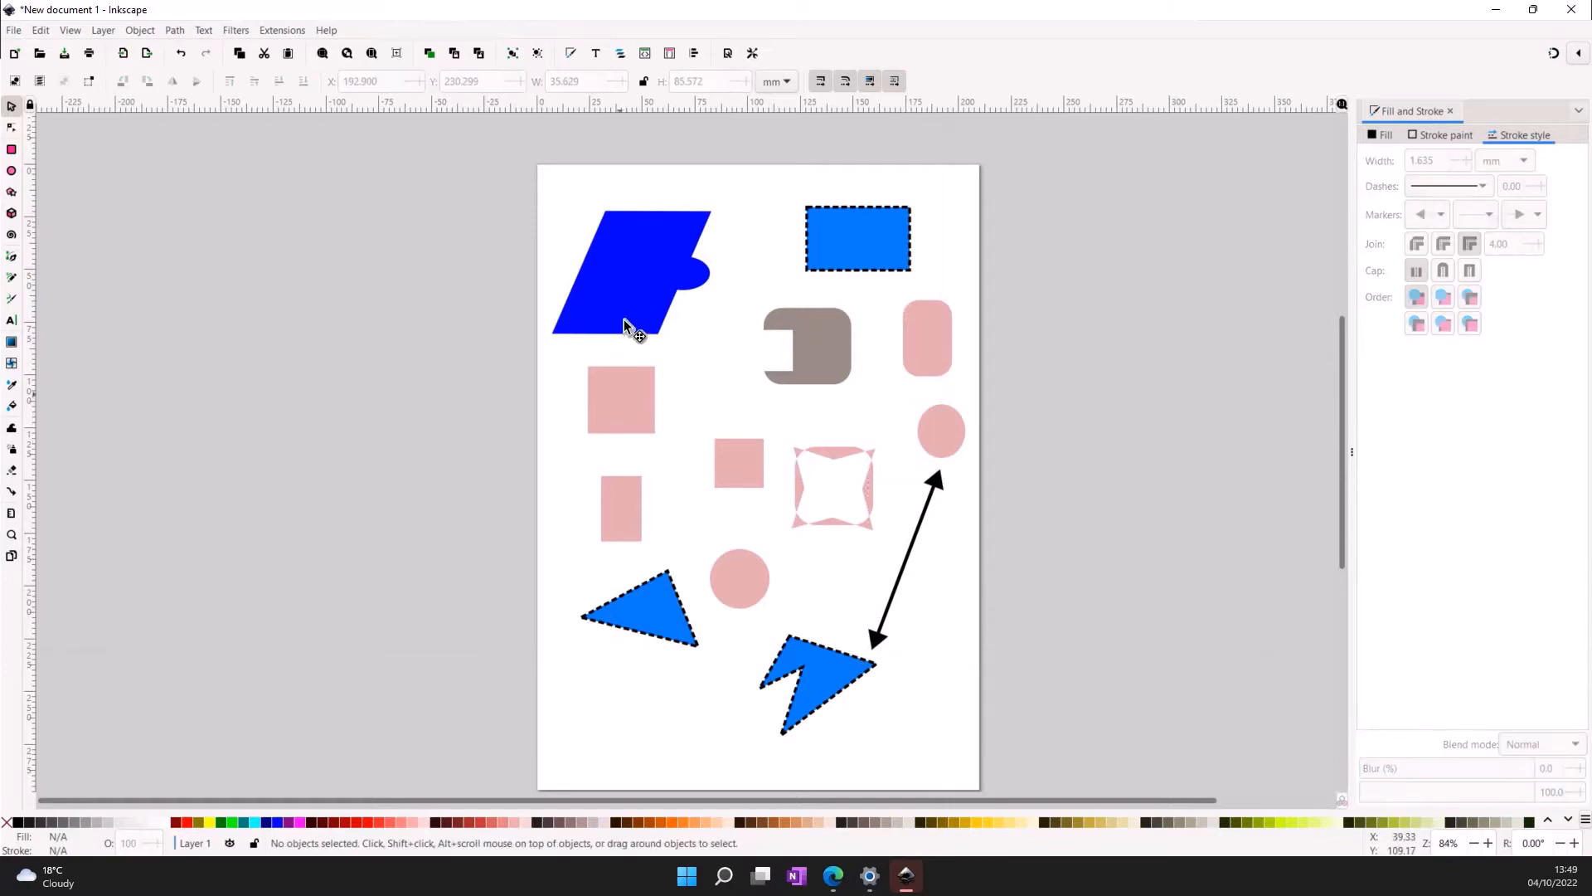
- Move the large pink square over the blue parallelogram's lower edge, group the two shapes, and move the group slightly right and up
left_click_drag(617, 387, 606, 326)
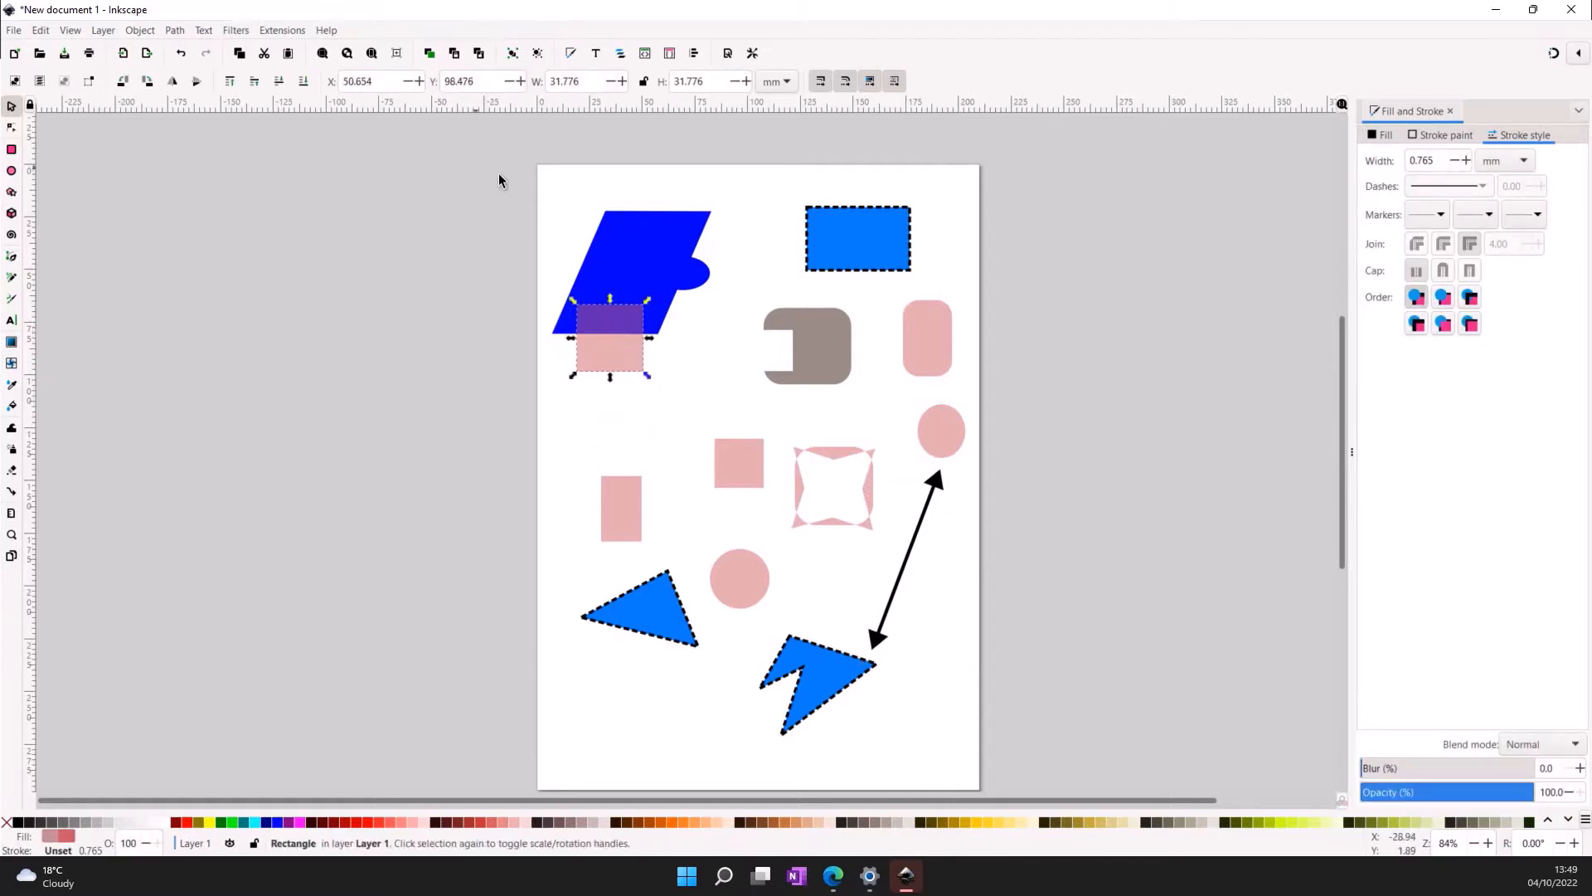
left_click_drag(499, 178, 741, 395)
key("ctrl")
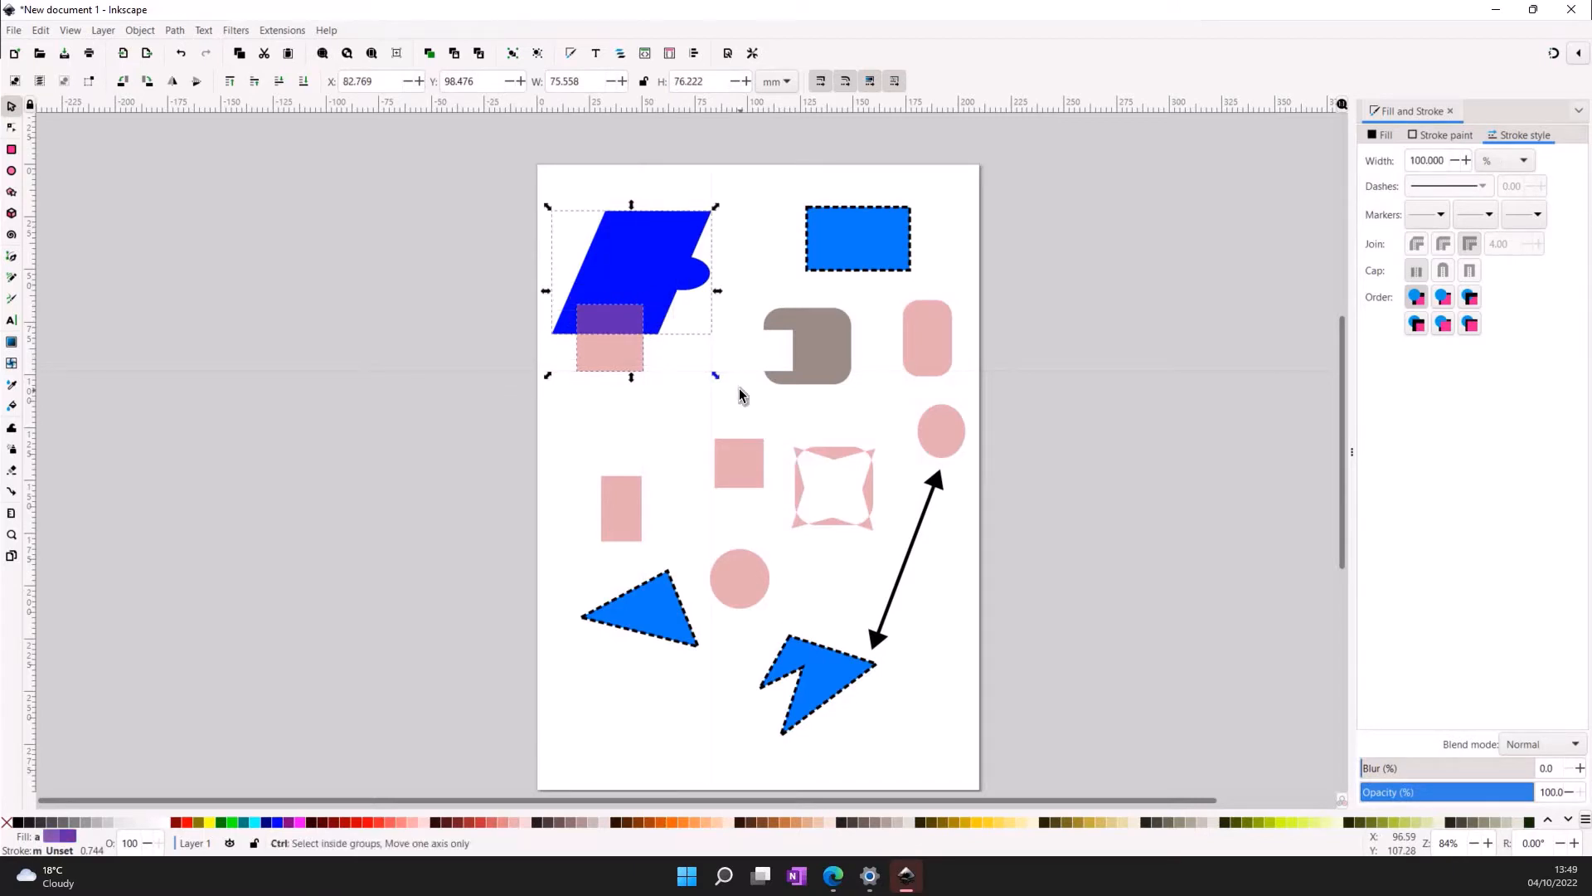
left_click_drag(630, 284, 666, 267)
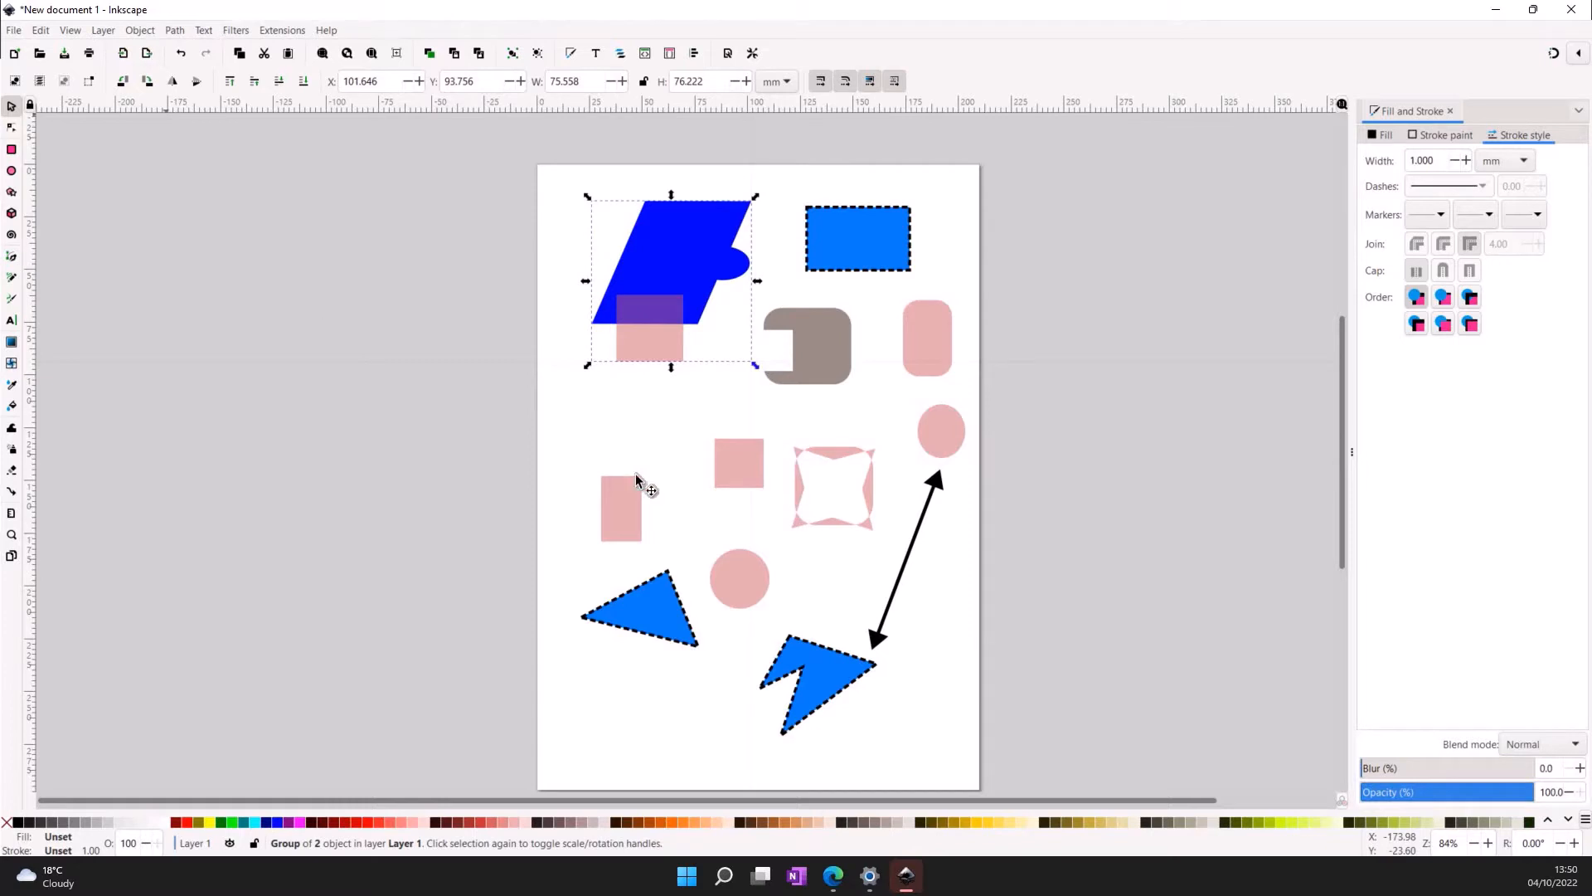
- Place the small pink square beside the narrow pink rectangle, group the two, and move the group upward
left_click_drag(718, 458, 589, 503)
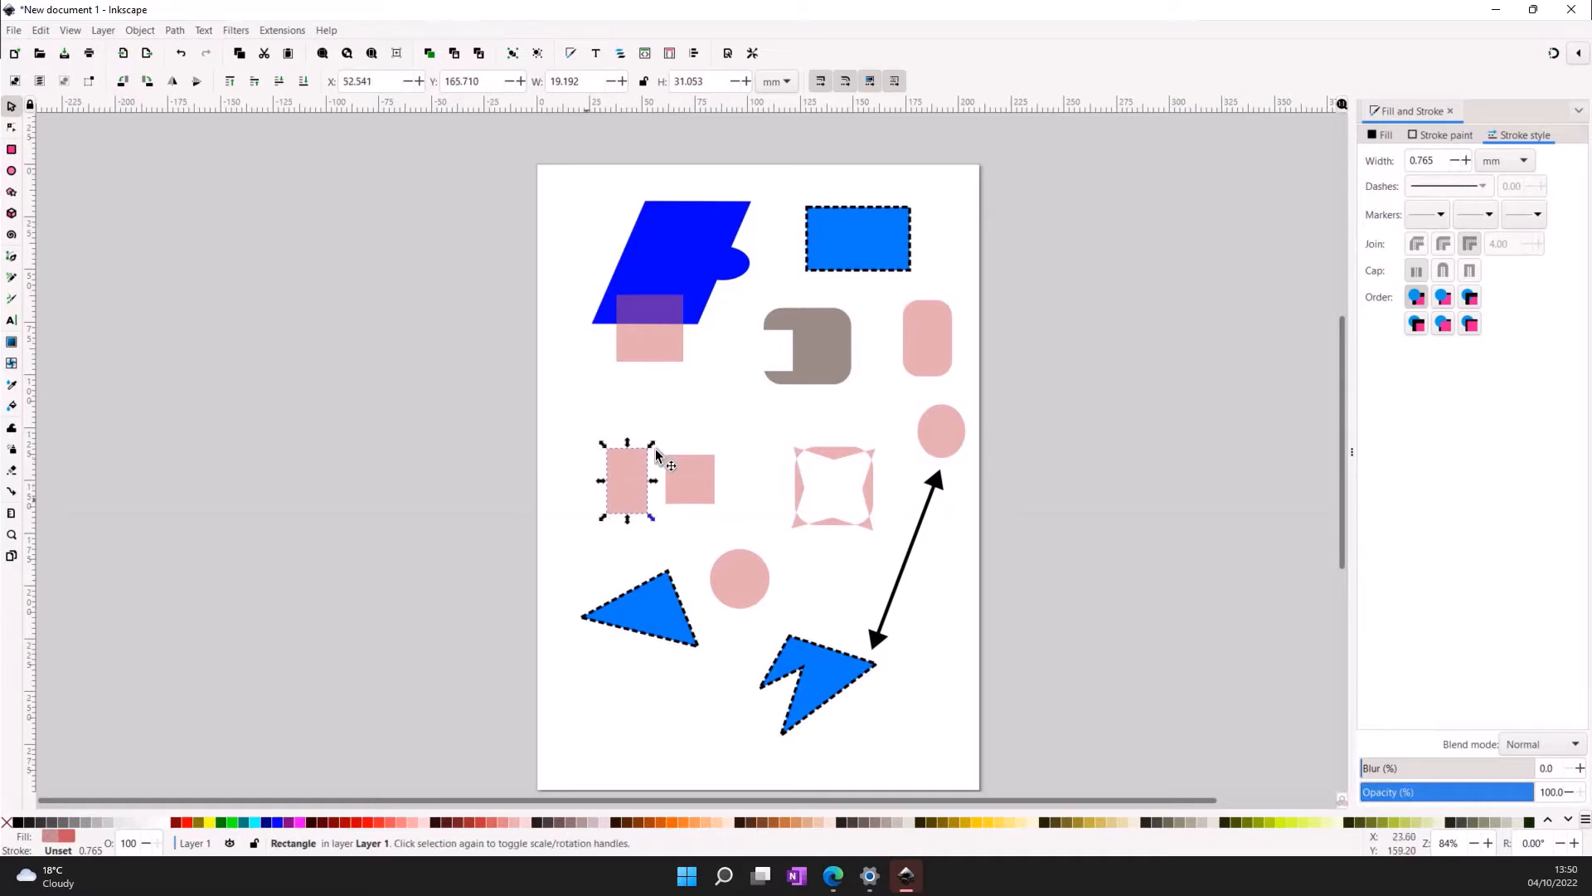
left_click(557, 415)
left_click_drag(557, 409, 749, 539)
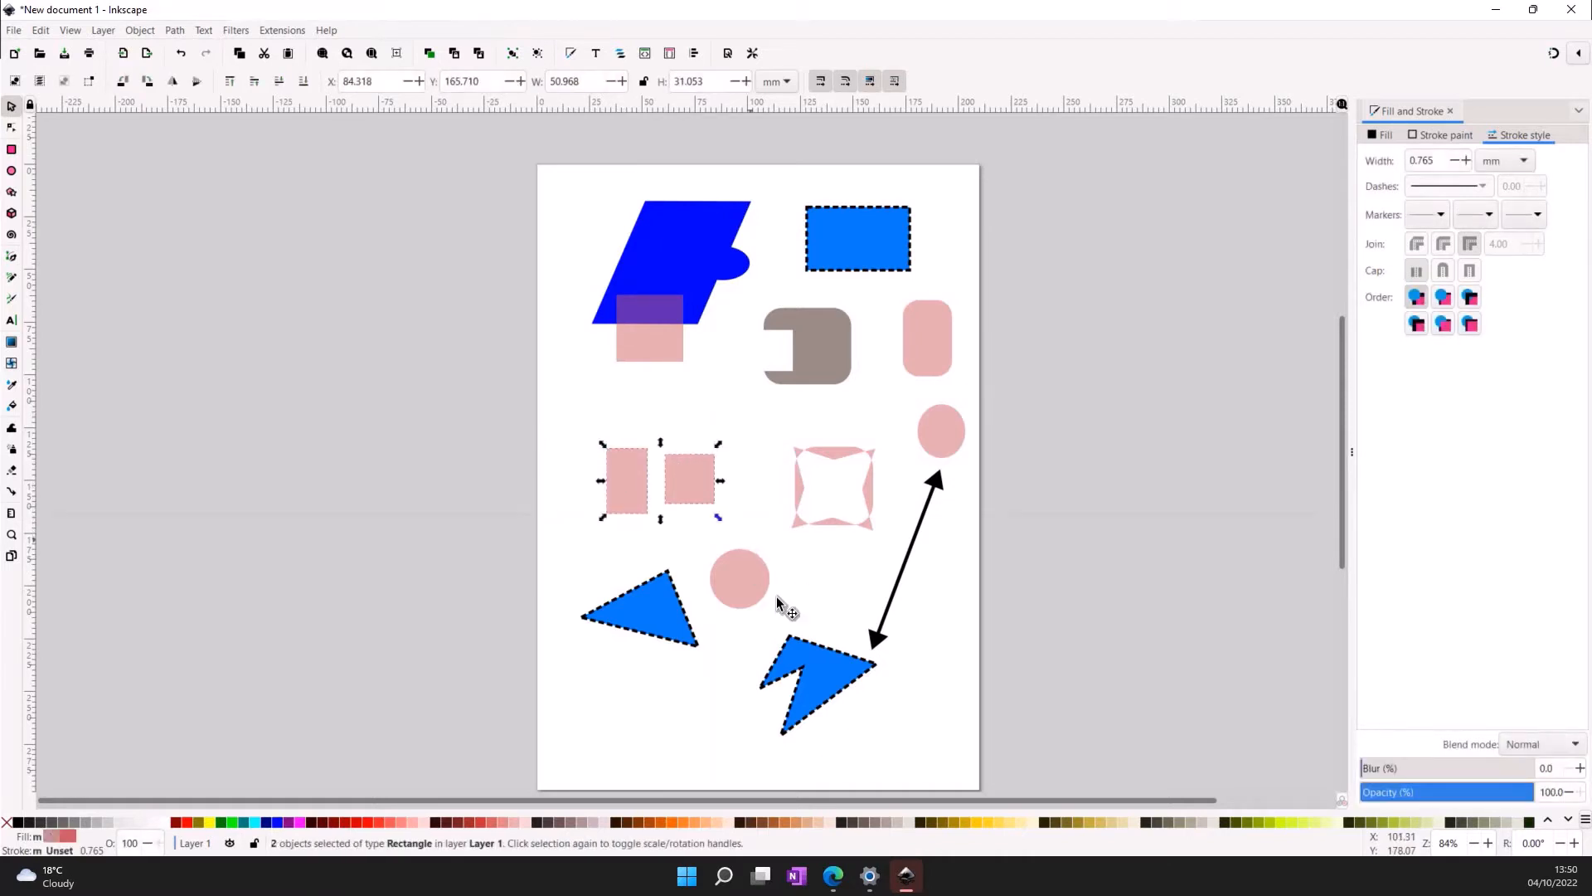
left_click(140, 30)
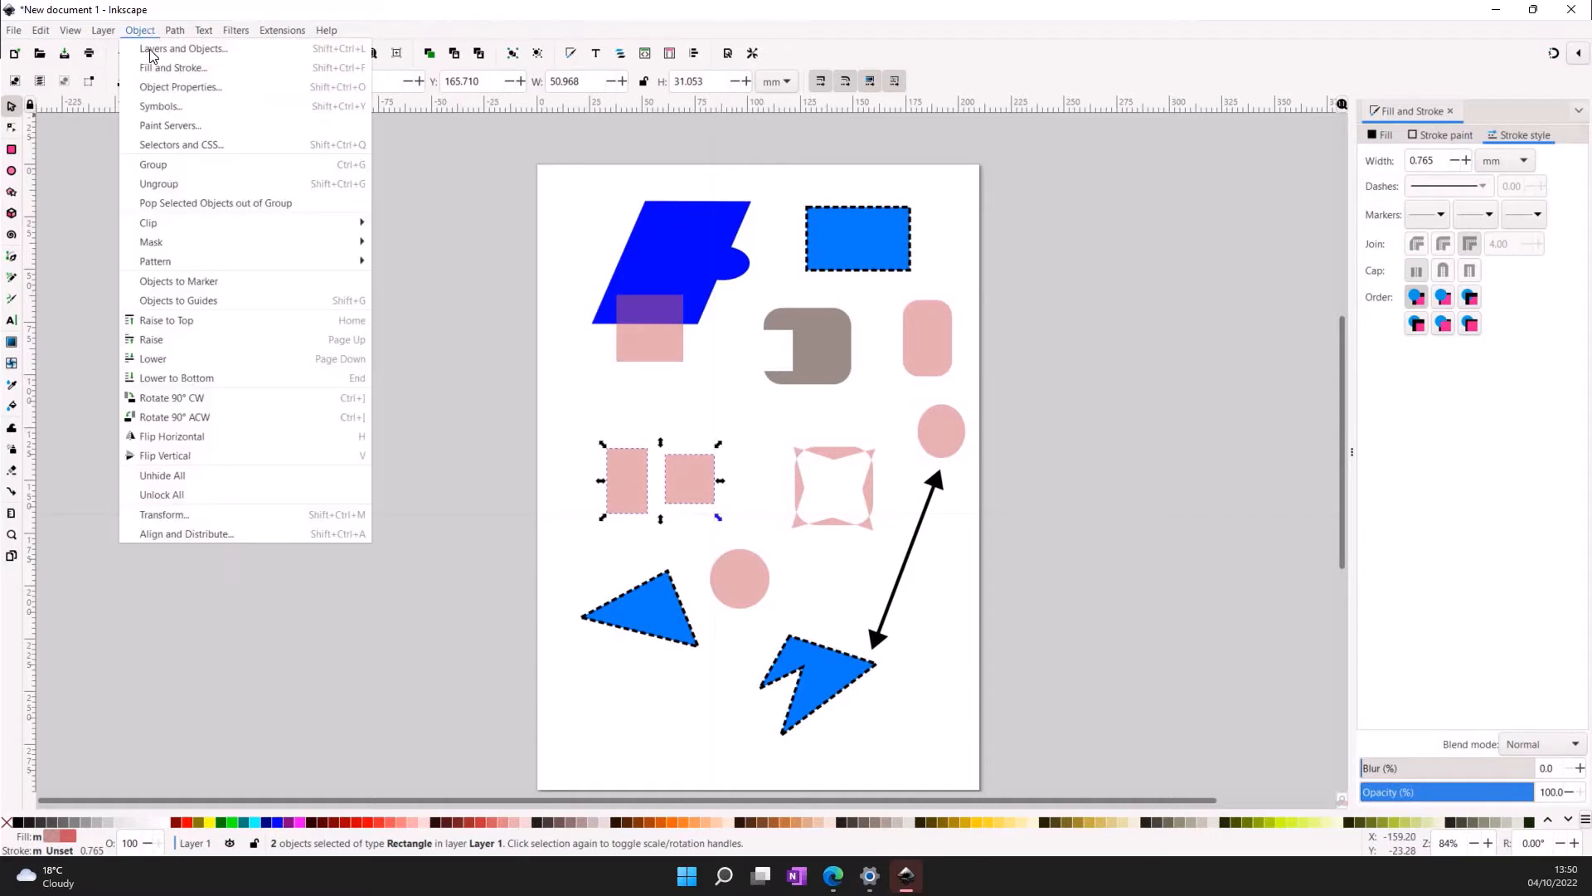
left_click(154, 165)
mouse_move(608, 441)
left_mouse_down()
mouse_move(705, 462)
mouse_move(625, 434)
mouse_move(679, 450)
mouse_move(610, 453)
left_mouse_up()
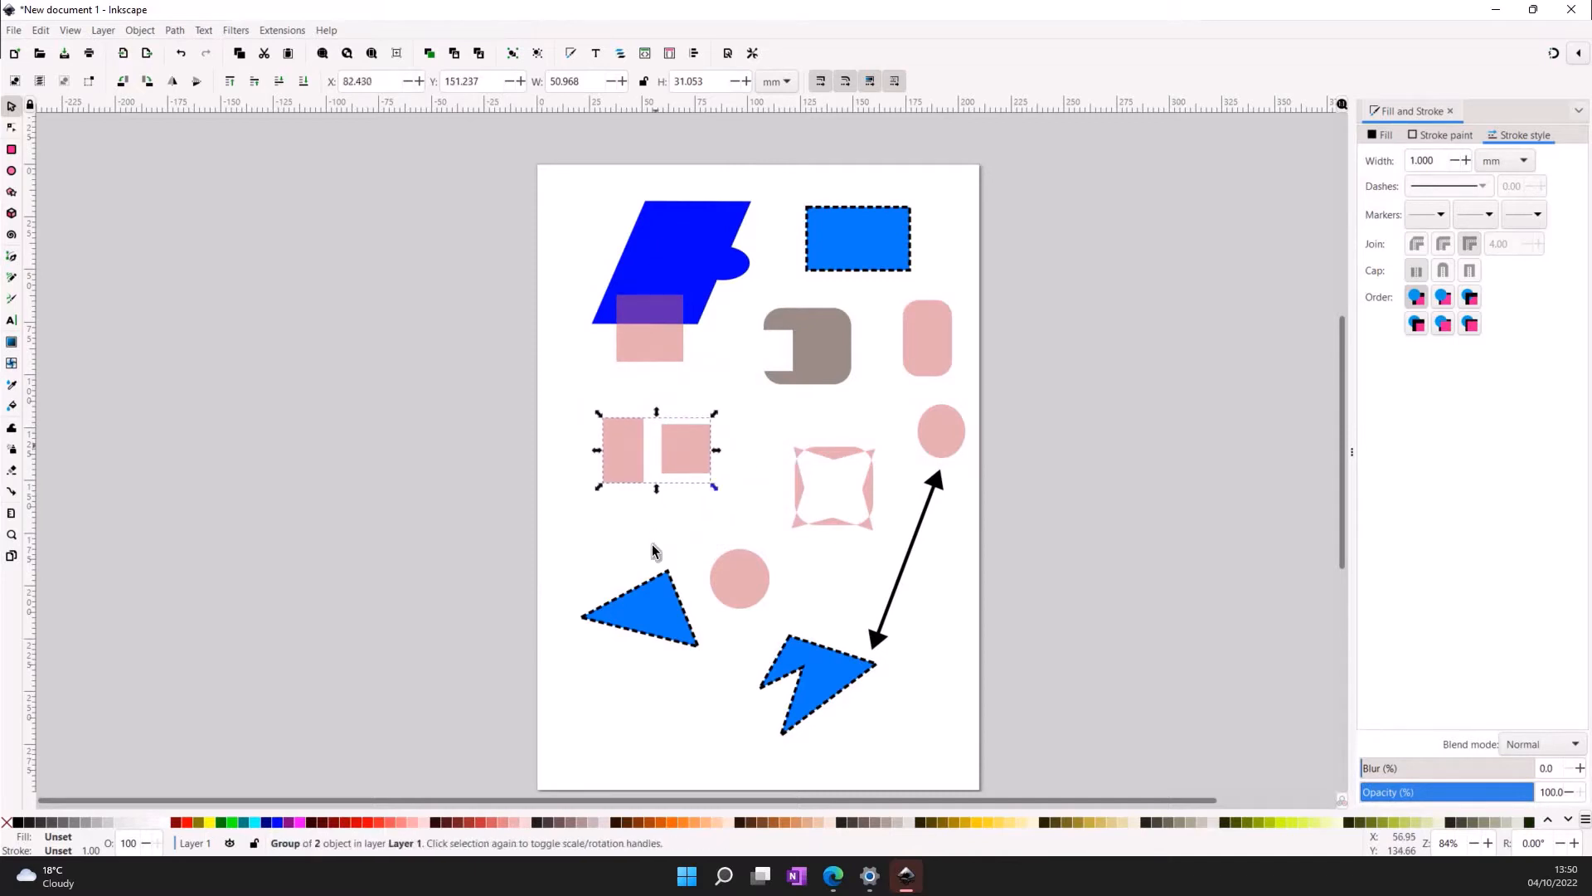
left_click(650, 554)
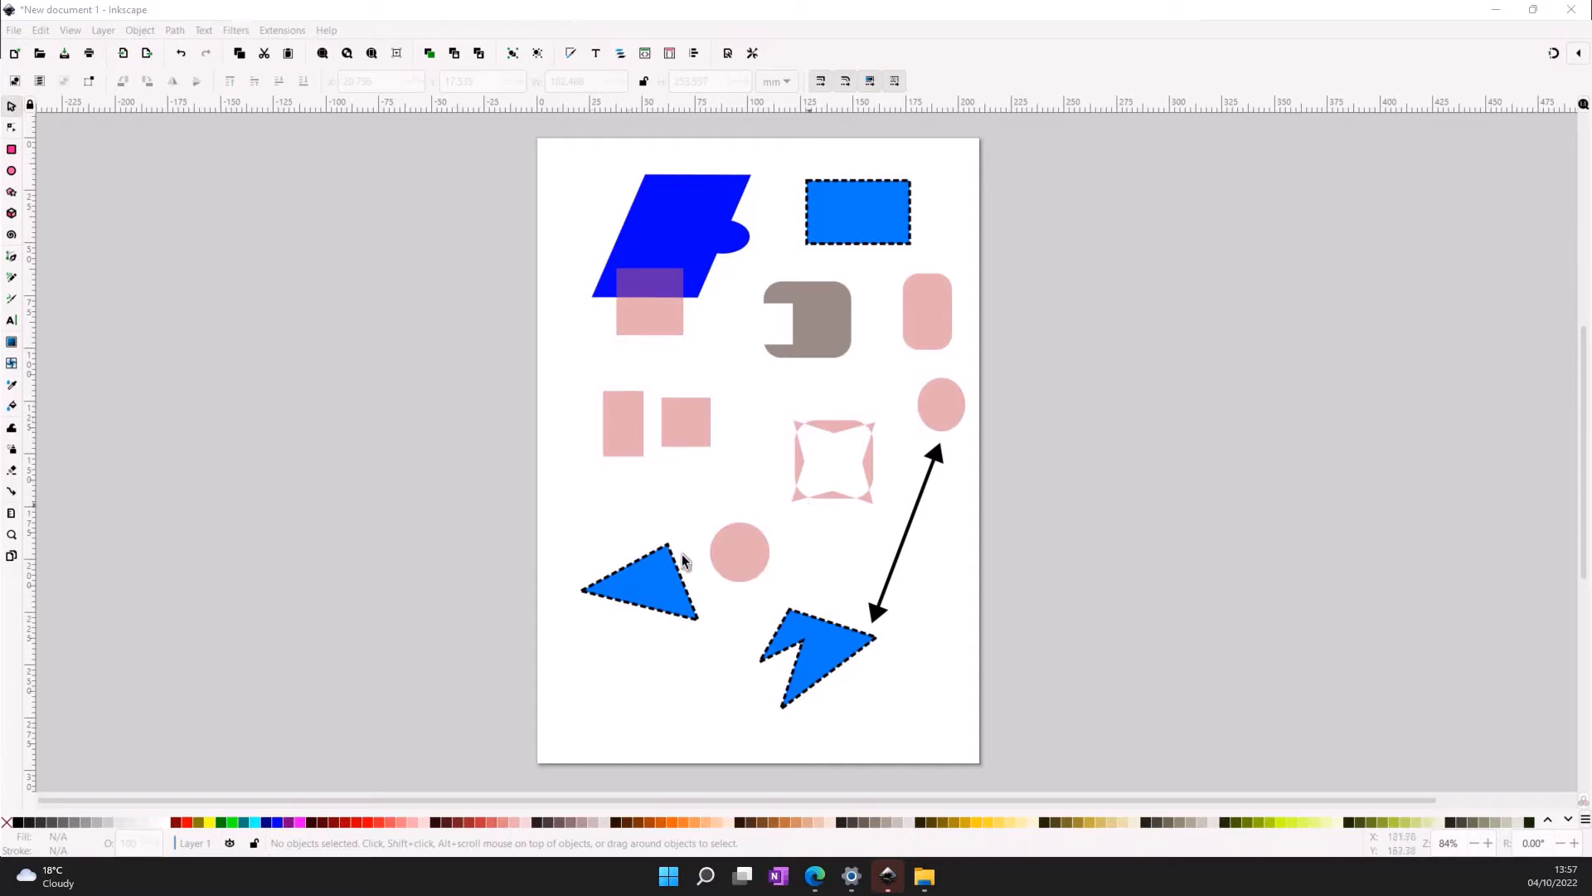
- Clear the lower left of the page by moving the blue triangle, the pink rectangle group, the circle and the notched polygon to the right
left_click_drag(661, 602, 769, 584)
left_click_drag(1048, 419, 1059, 415)
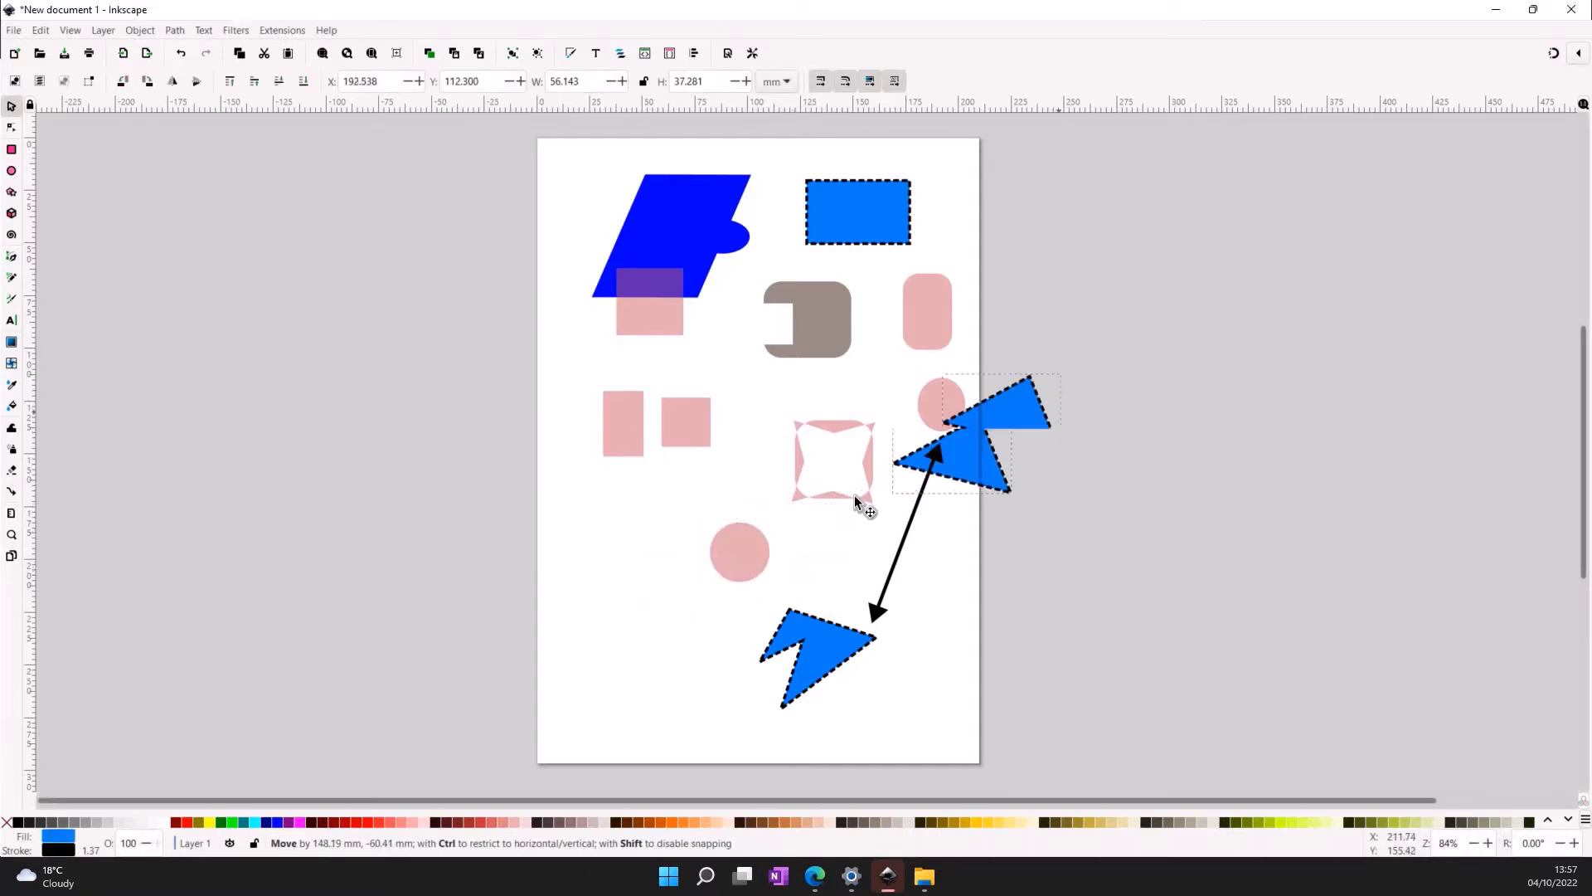
left_click_drag(625, 432, 977, 220)
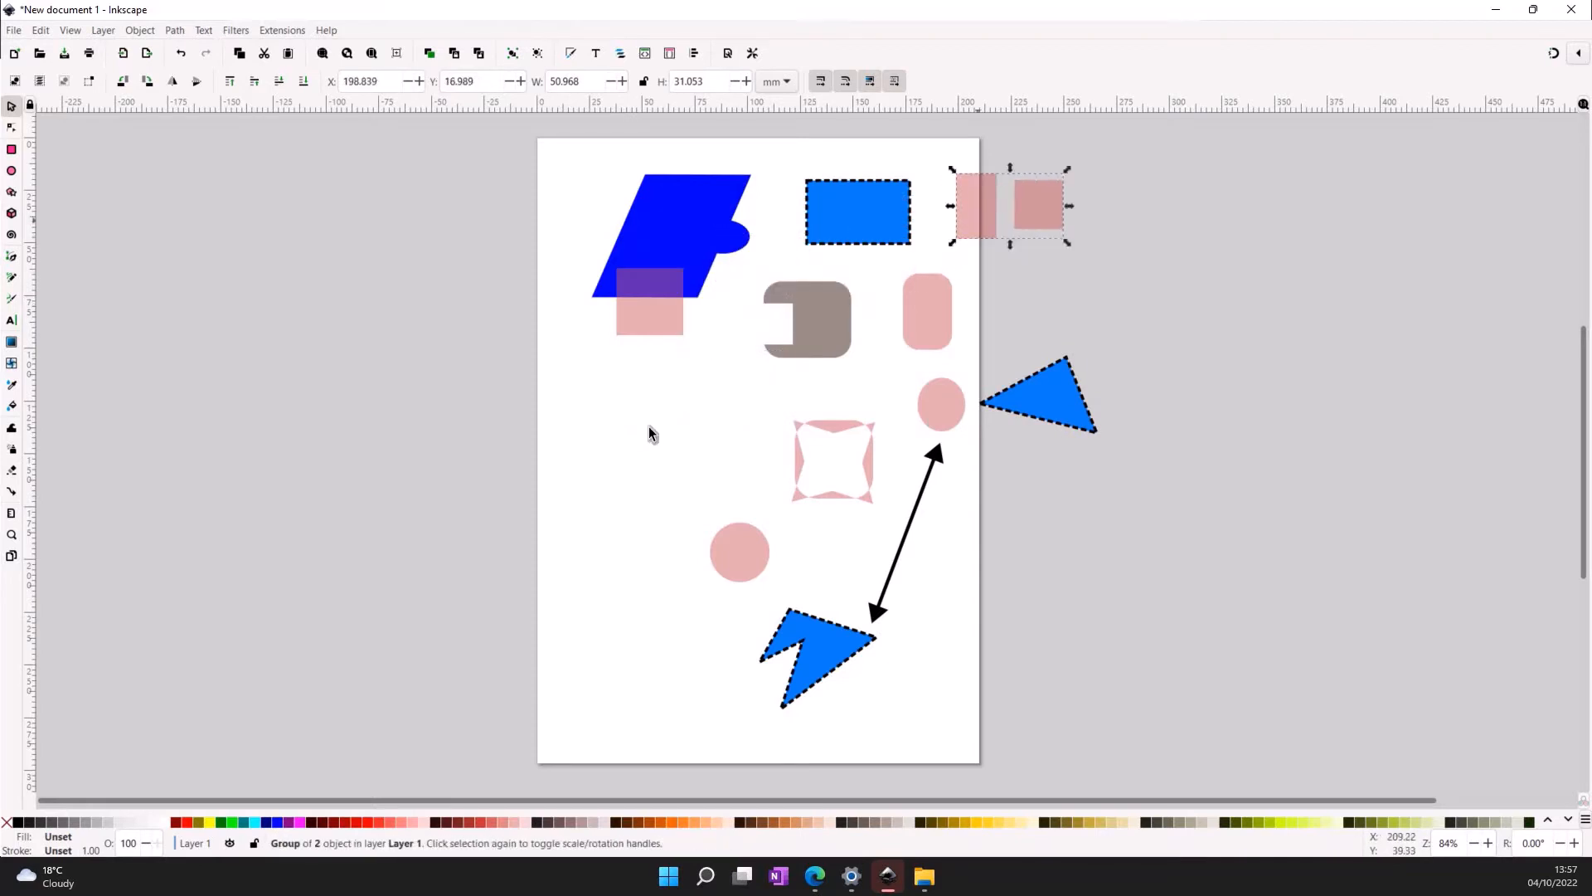
left_click_drag(731, 527, 1028, 546)
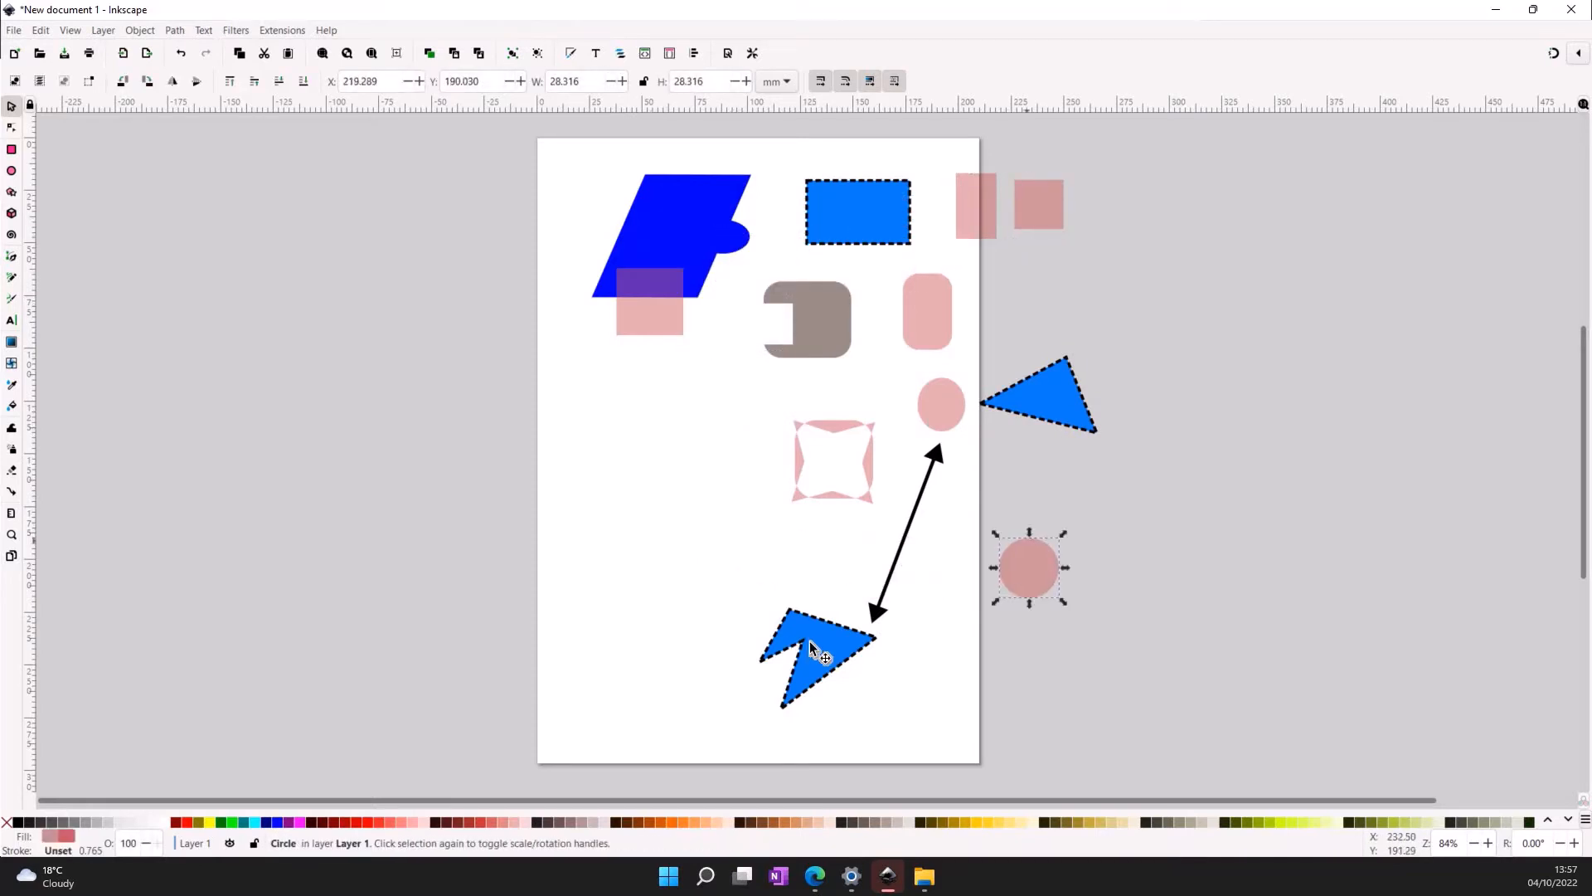
left_click_drag(809, 640, 1103, 483)
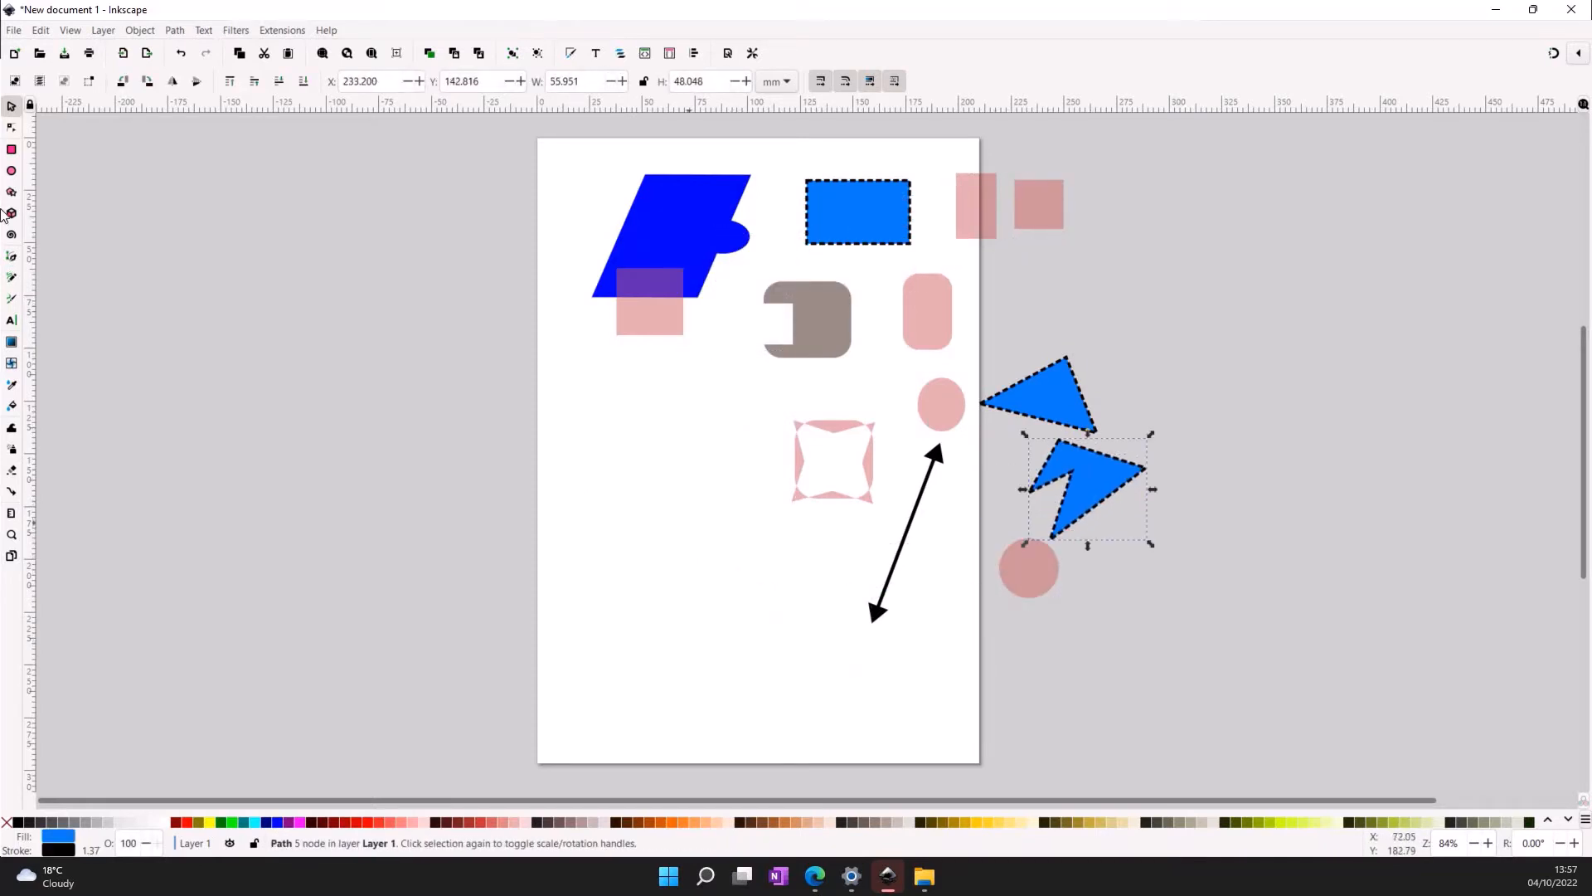
key("Escape")
- Draw a blue square about 48 mm wide with the Rectangle tool and place it across the page's left edge
left_click(15, 151)
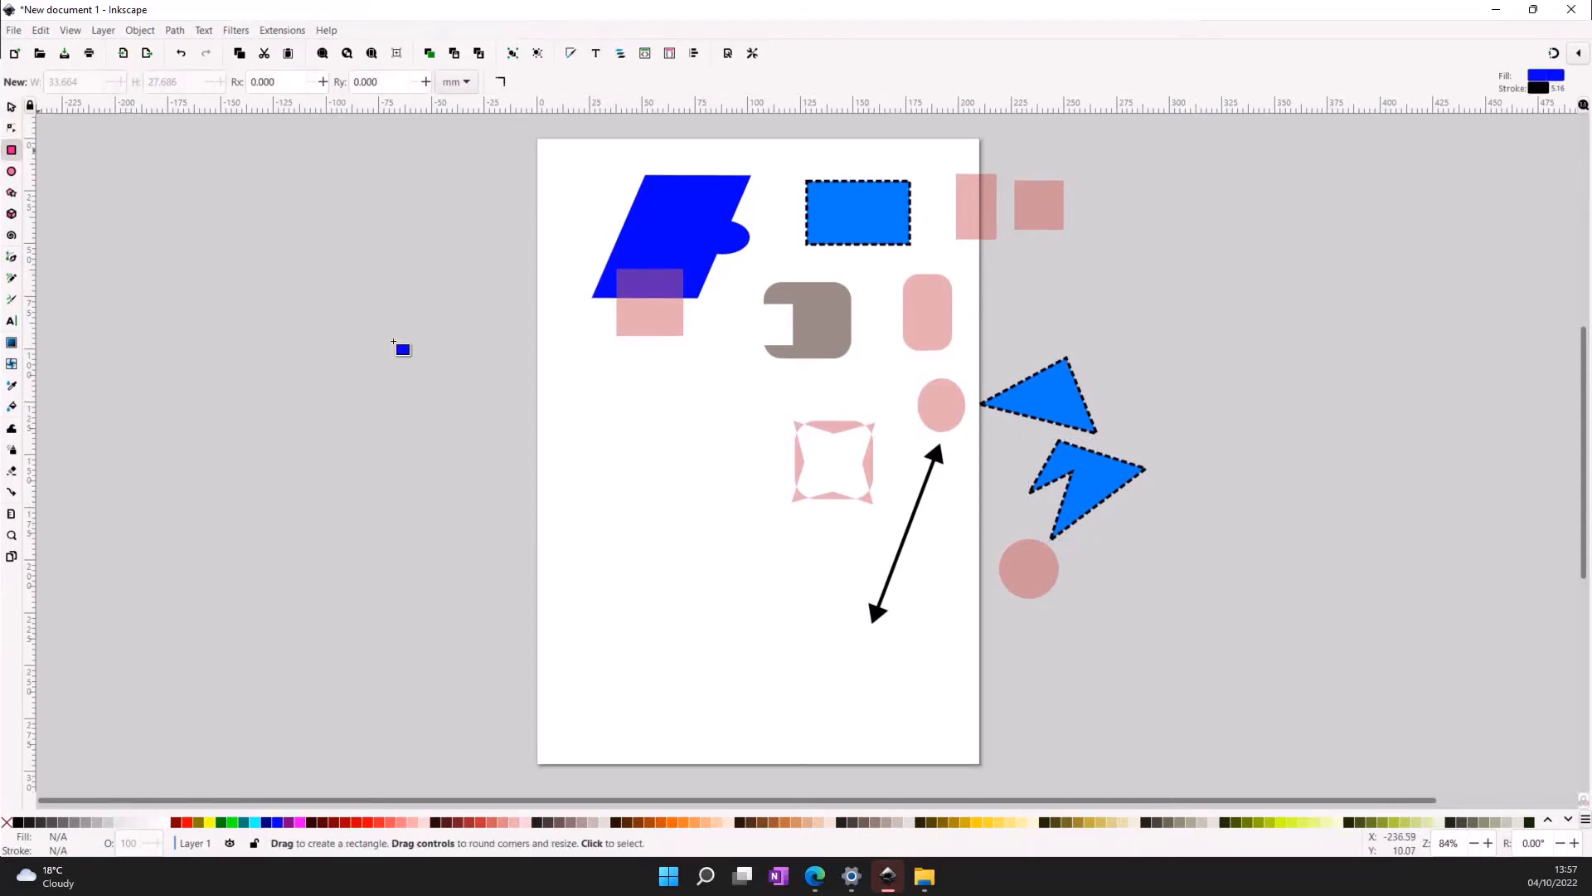
mouse_move(561, 437)
left_mouse_down()
mouse_move(636, 505)
mouse_move(612, 489)
left_mouse_up()
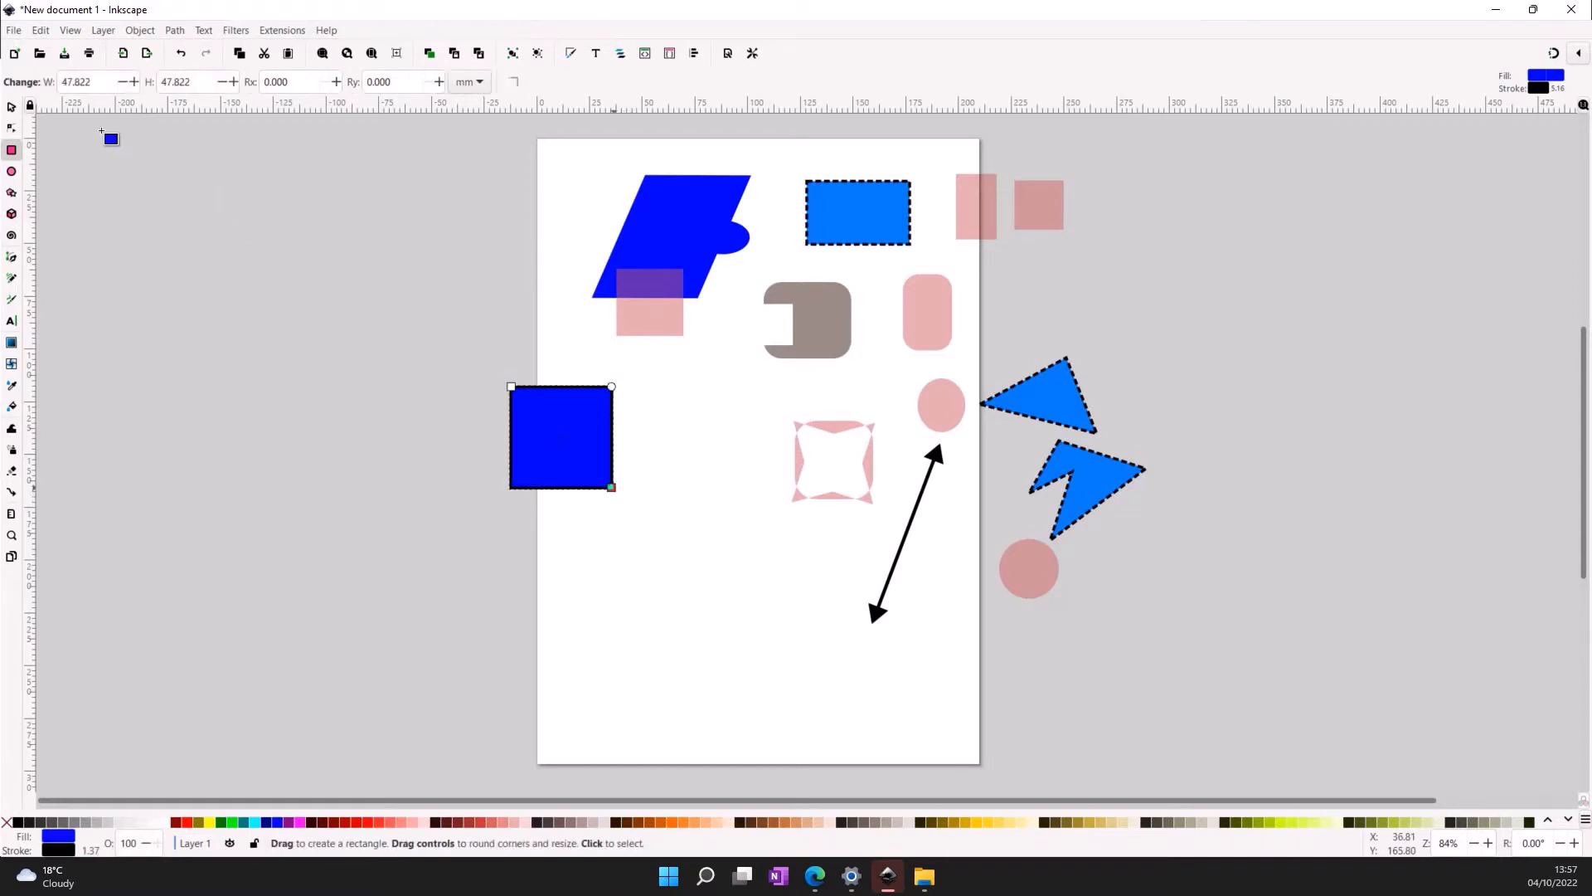
left_click(18, 107)
left_click_drag(521, 466, 487, 505)
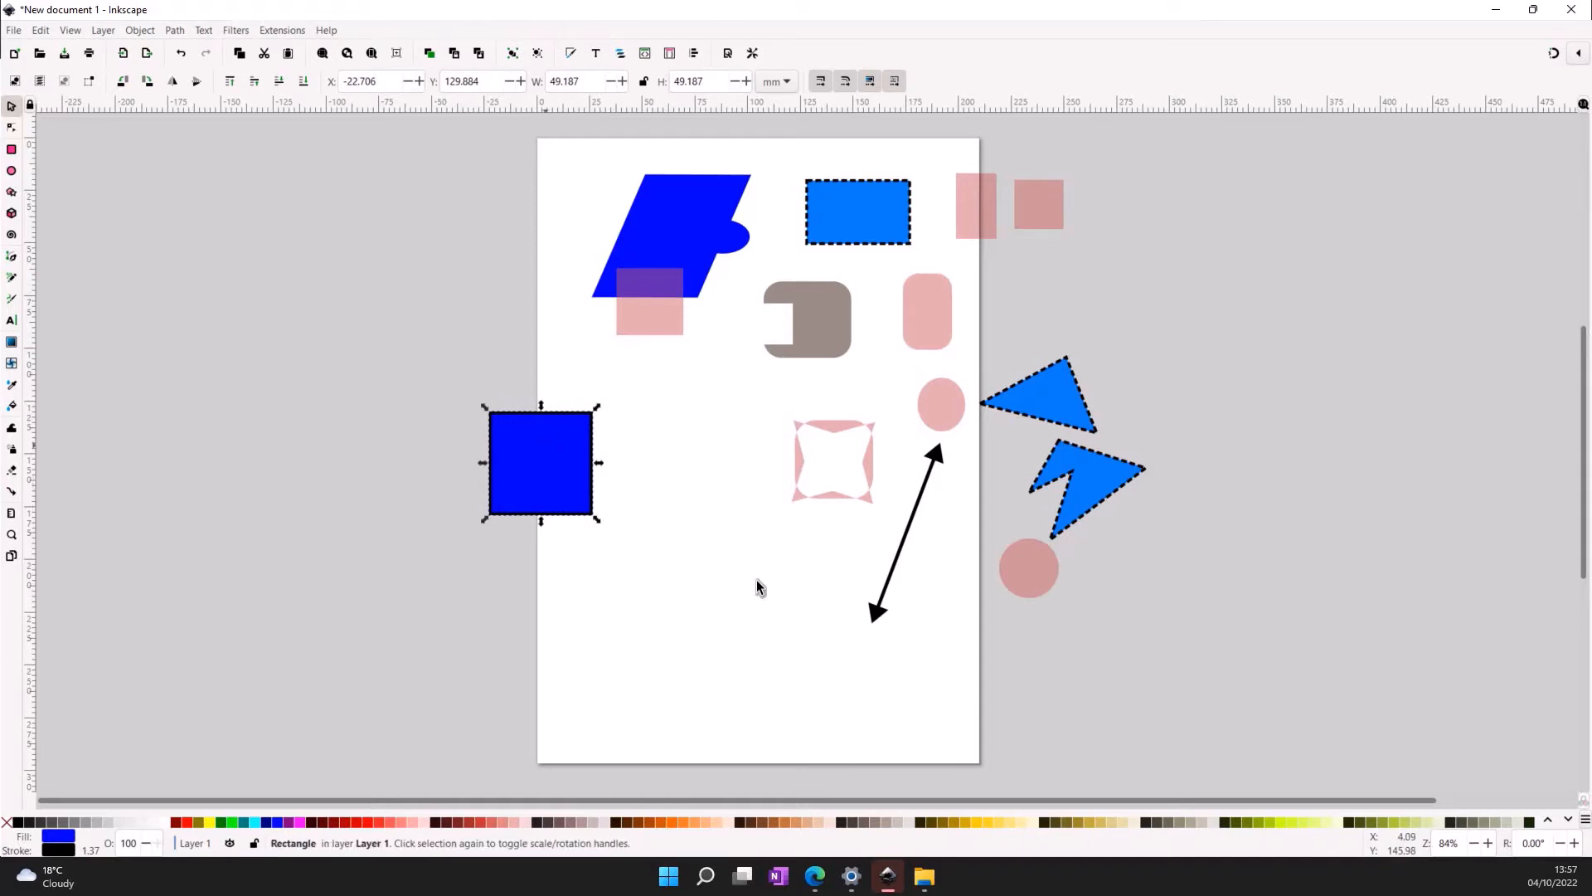
- Paste five copies of the blue square to form a loose layout of three rows and two columns
key("ctrl+v")
left_click_drag(744, 584, 693, 611)
key("ctrl+v")
key("ctrl+v")
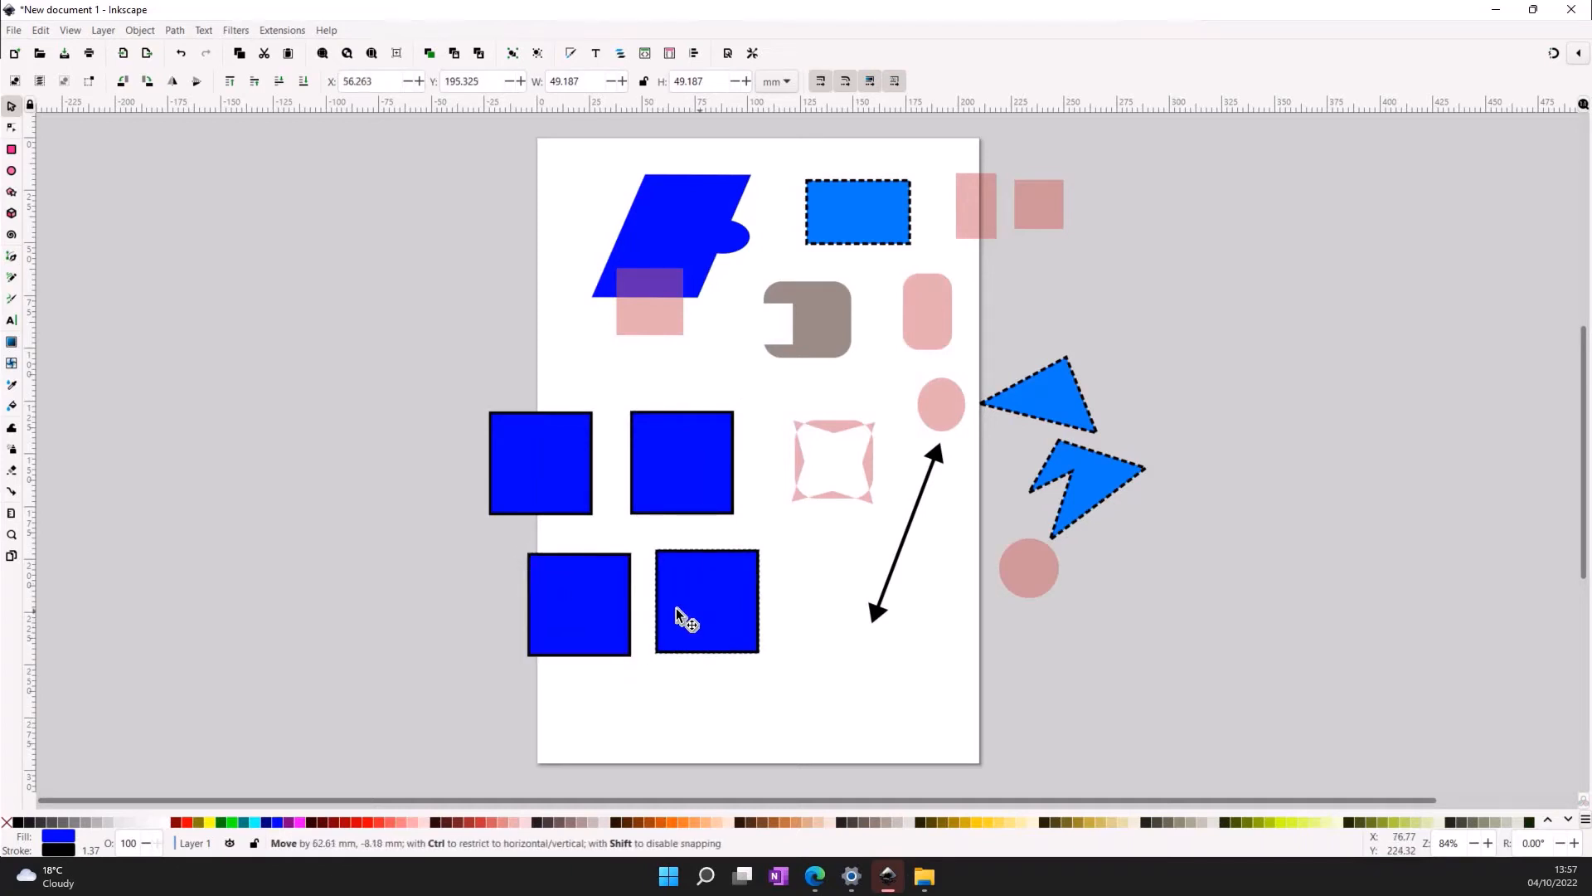
key("ctrl+v")
left_click_drag(597, 714, 769, 738)
- Move the blue squares by eye so their edges roughly line up in two columns and three rows
left_click_drag(594, 613, 546, 603)
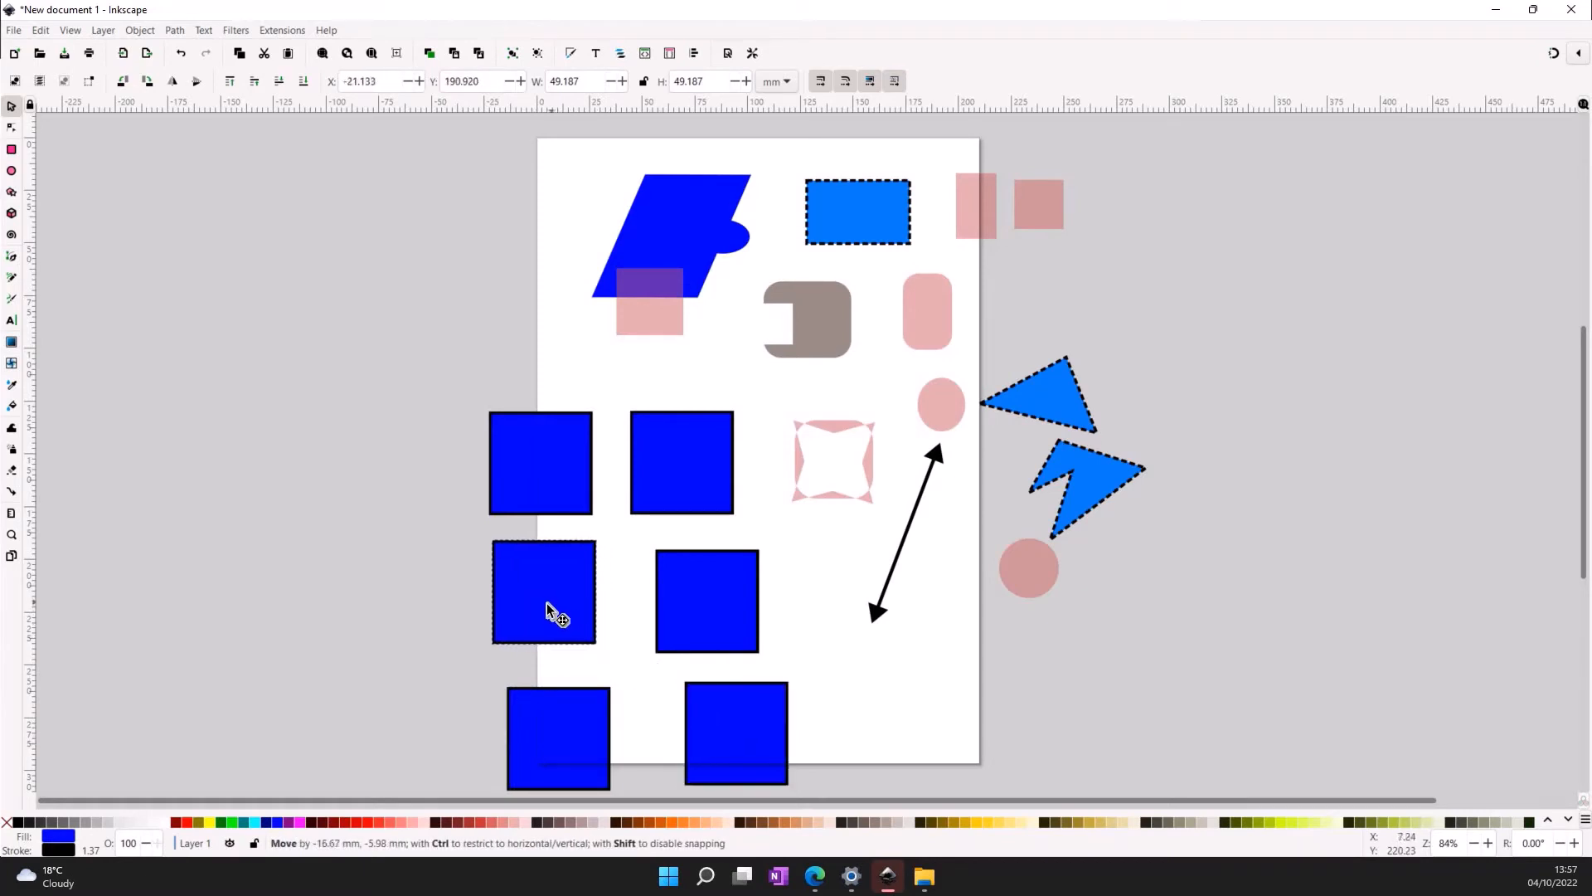
left_click_drag(635, 475, 624, 475)
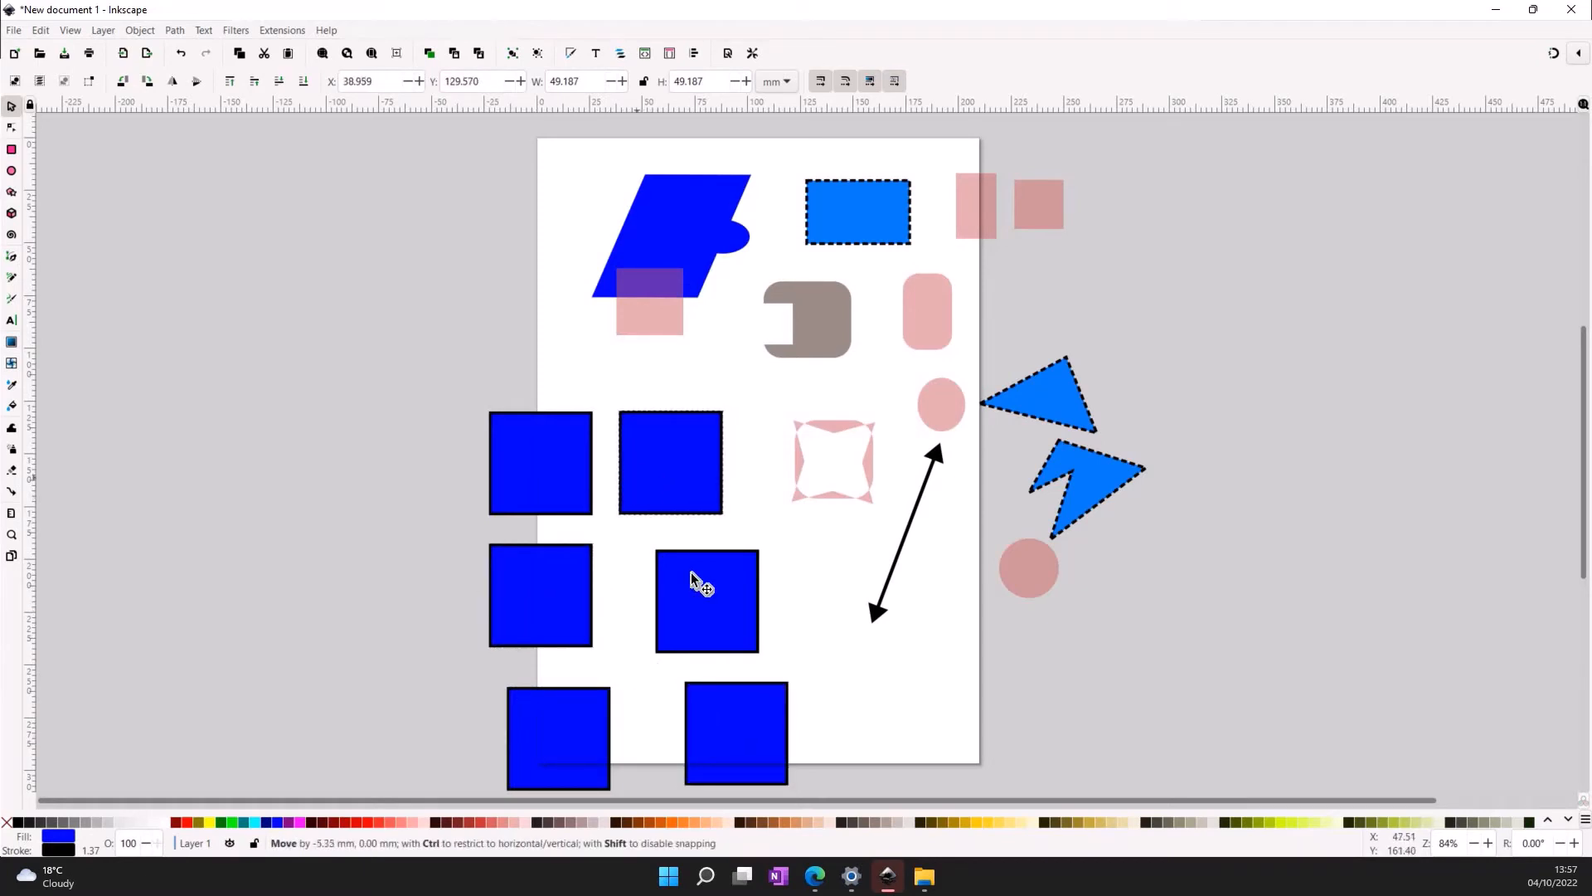
left_click_drag(679, 585, 655, 582)
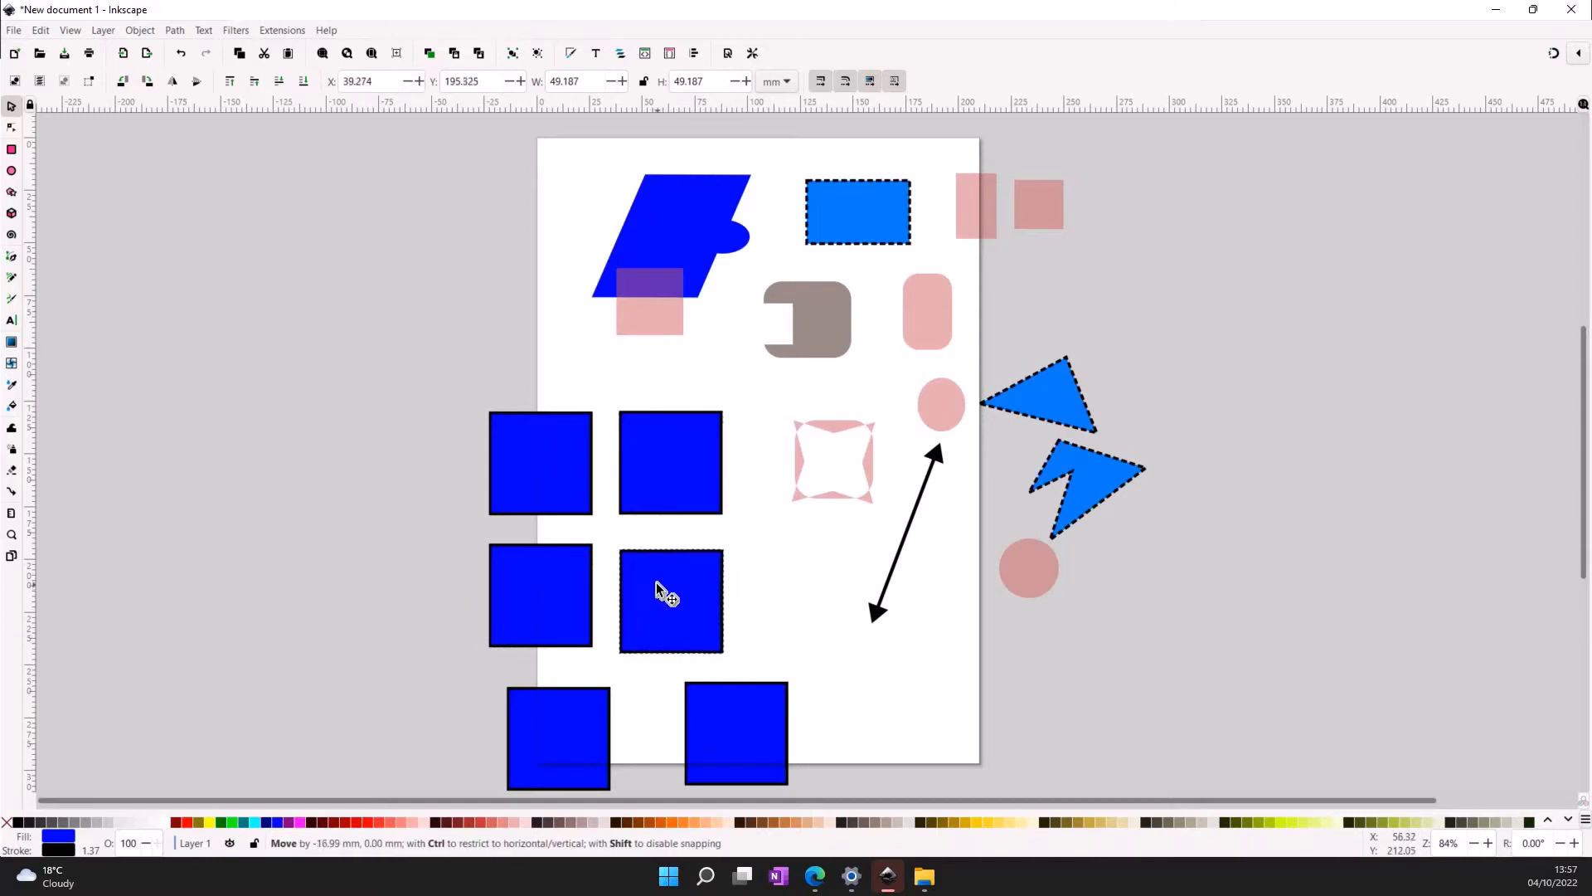
left_click_drag(571, 694, 569, 686)
left_click_drag(718, 735, 653, 730)
key("Escape")
- Examine up close how well the edges and gaps of the hand-placed blue squares line up
scroll(585, 589, "up", 5, "ctrl")
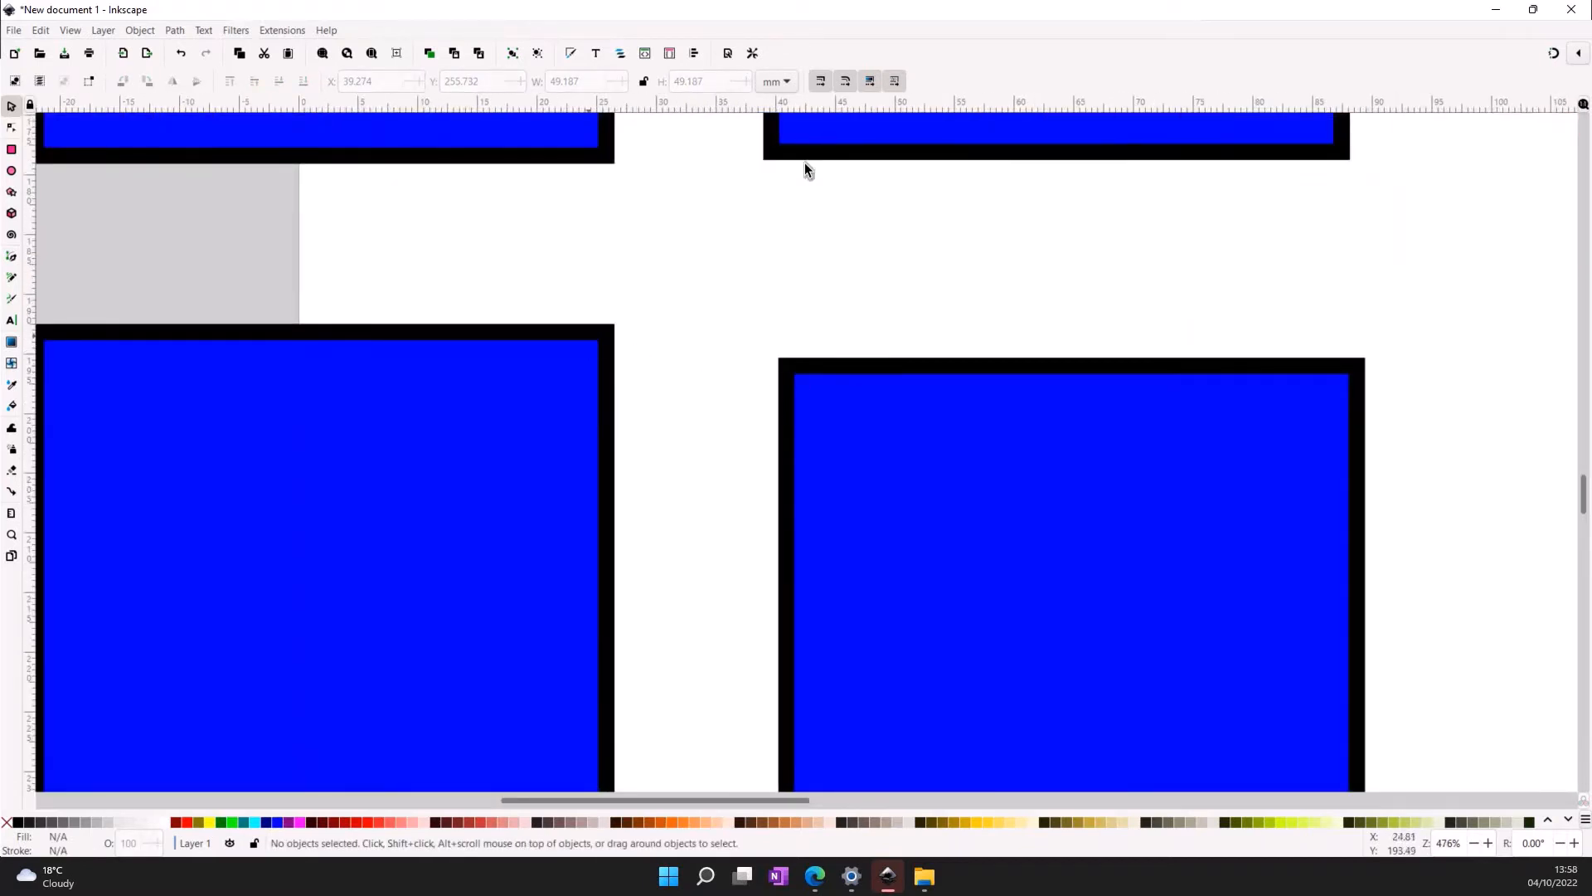
scroll(623, 500, "down", 5)
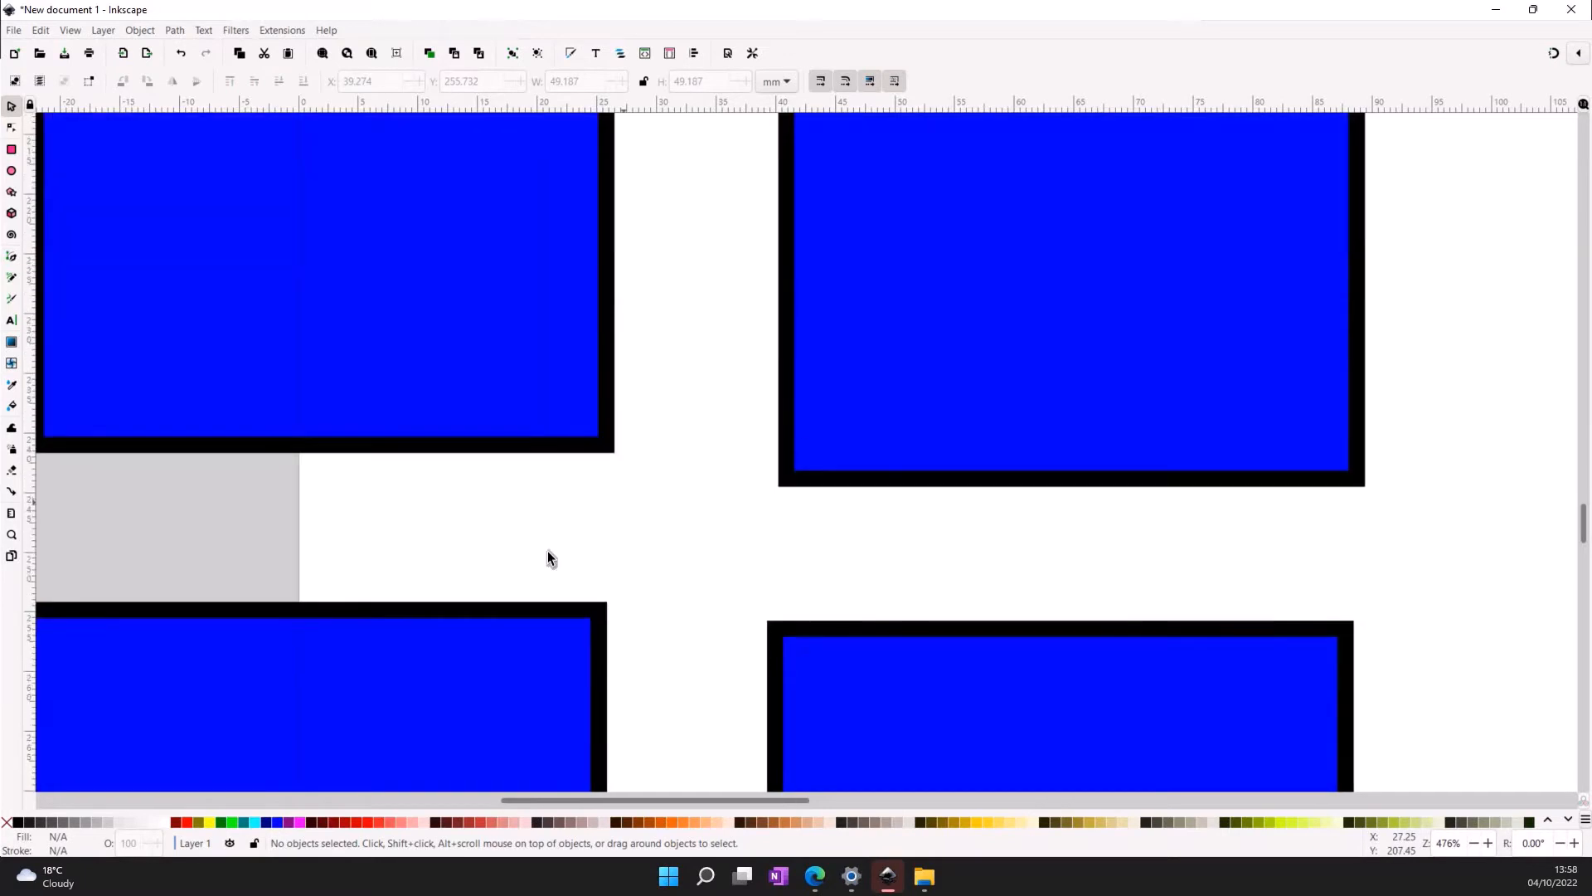
scroll(592, 475, "down", 1)
scroll(592, 475, "down", 3, "ctrl")
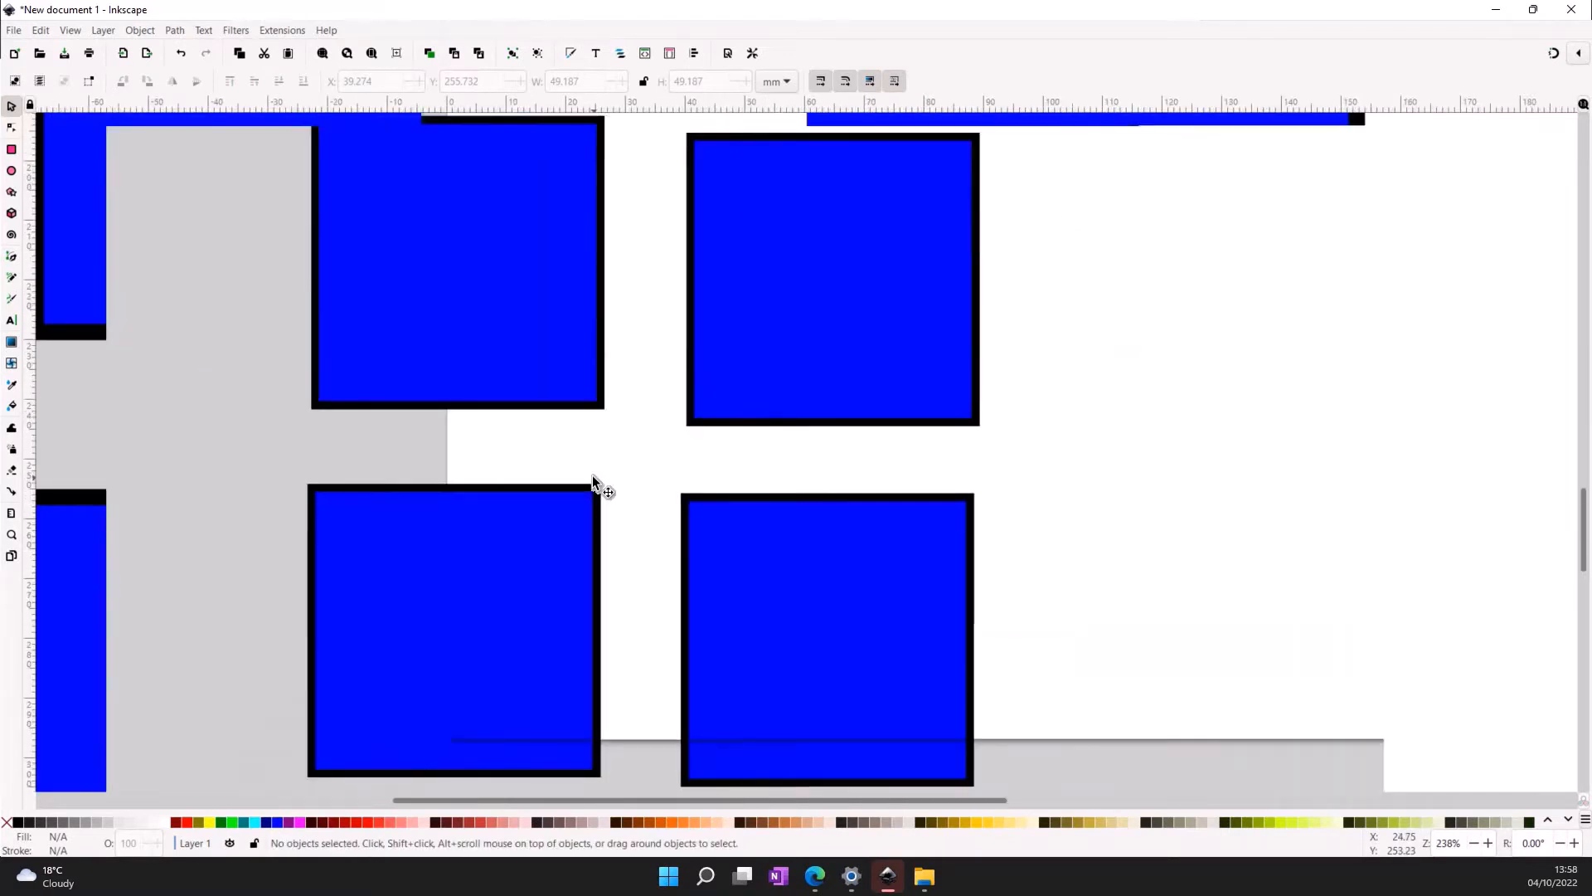
scroll(592, 475, "down", 2, "ctrl")
scroll(592, 475, "up", 2)
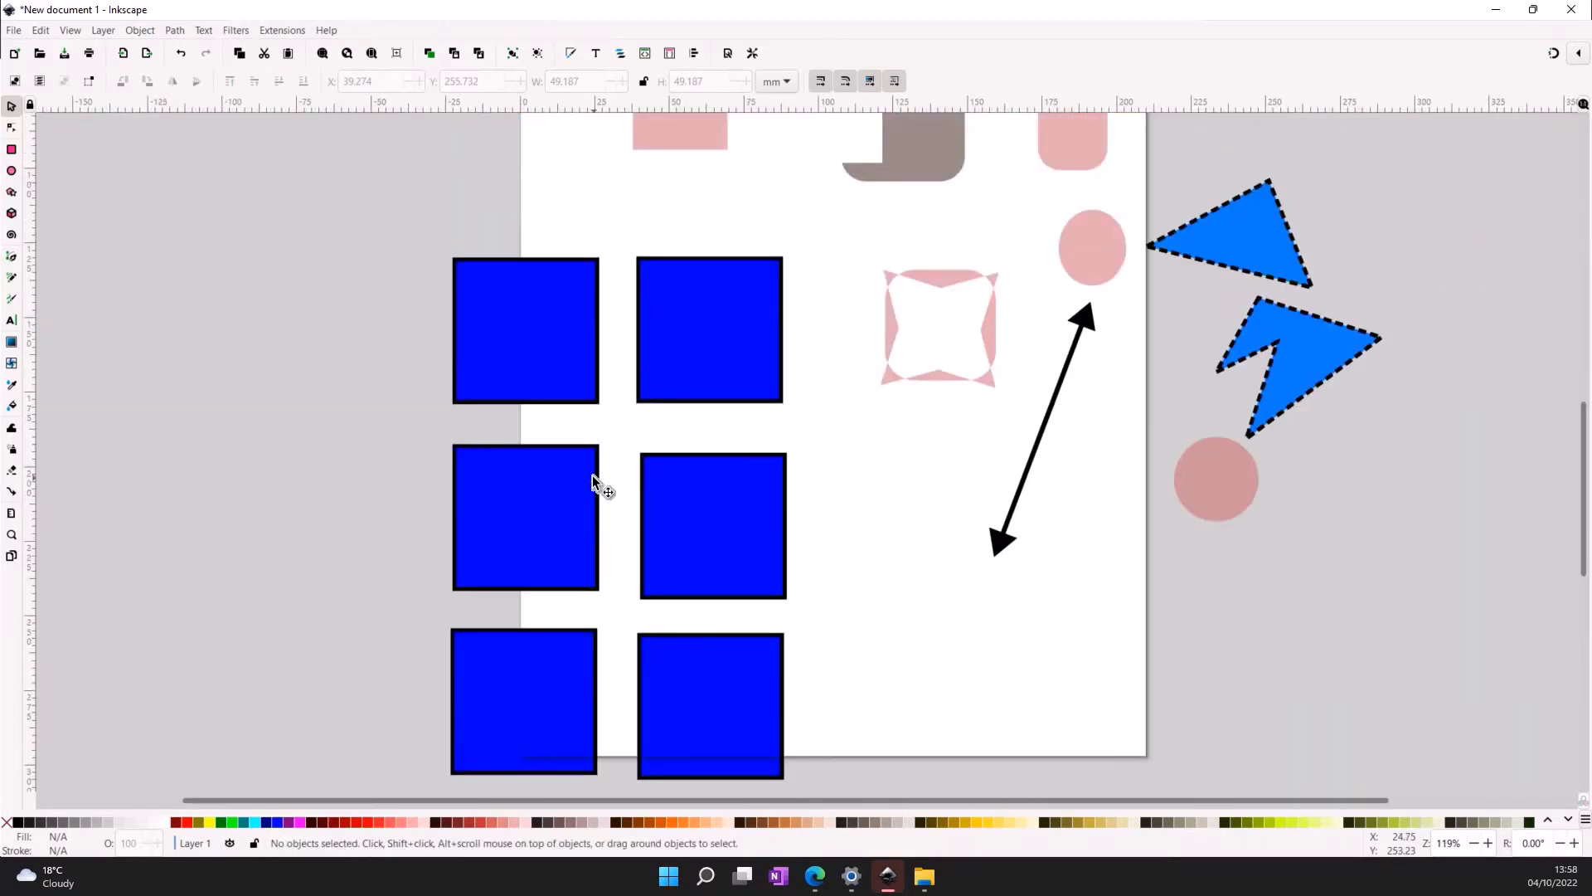
scroll(594, 481, "down", 2, "ctrl")
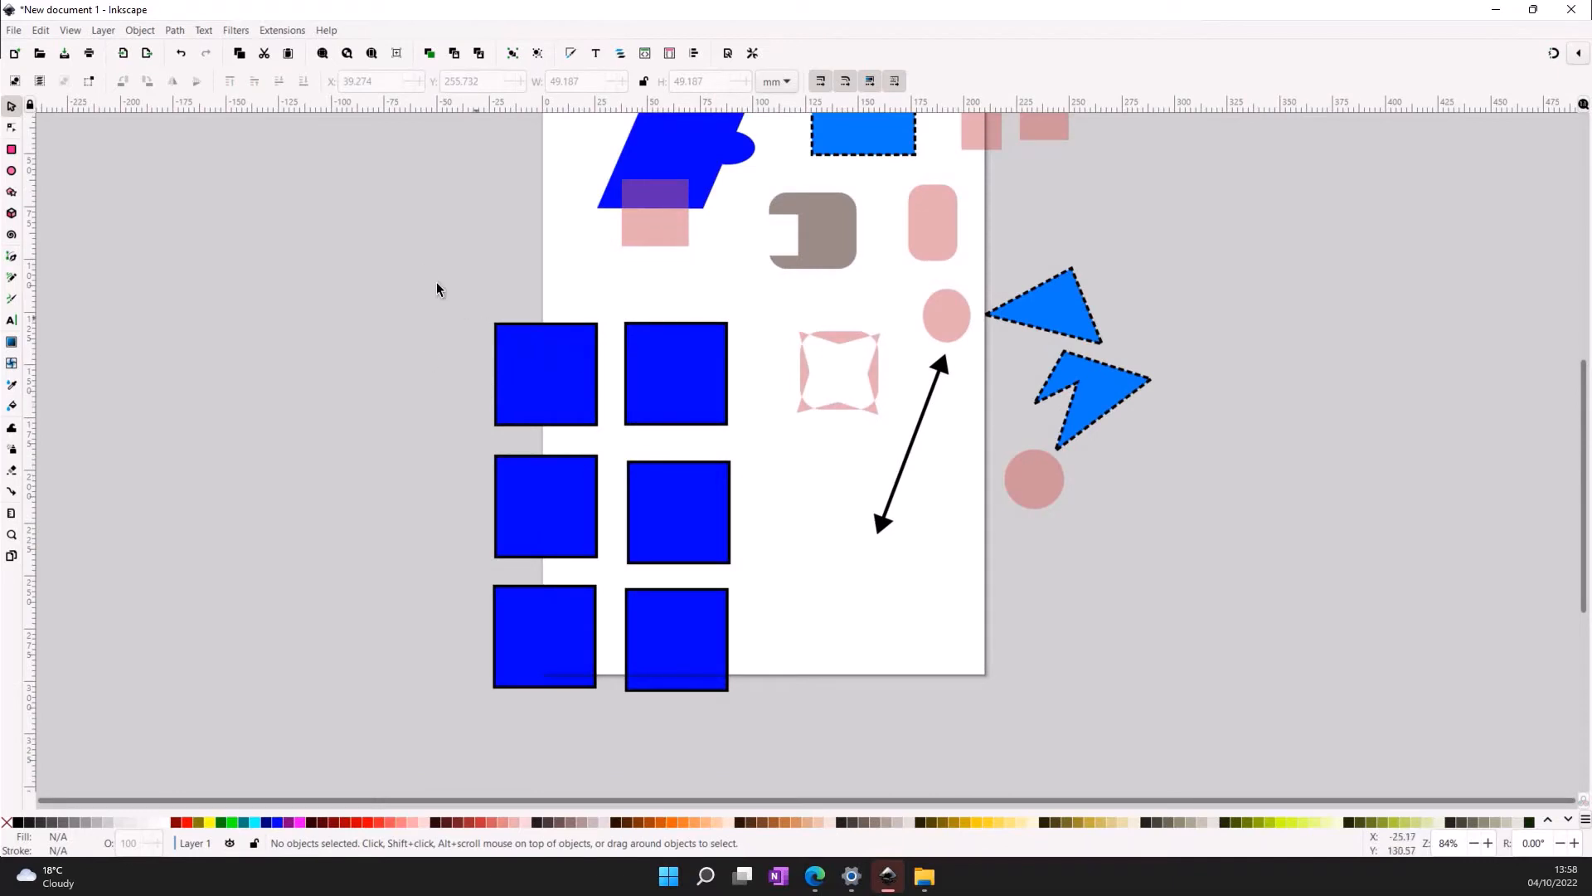
- Arrange the six blue squares in a grid, trying 2 rows by 3 columns before using 3 rows by 2 columns
left_click_drag(437, 286, 772, 724)
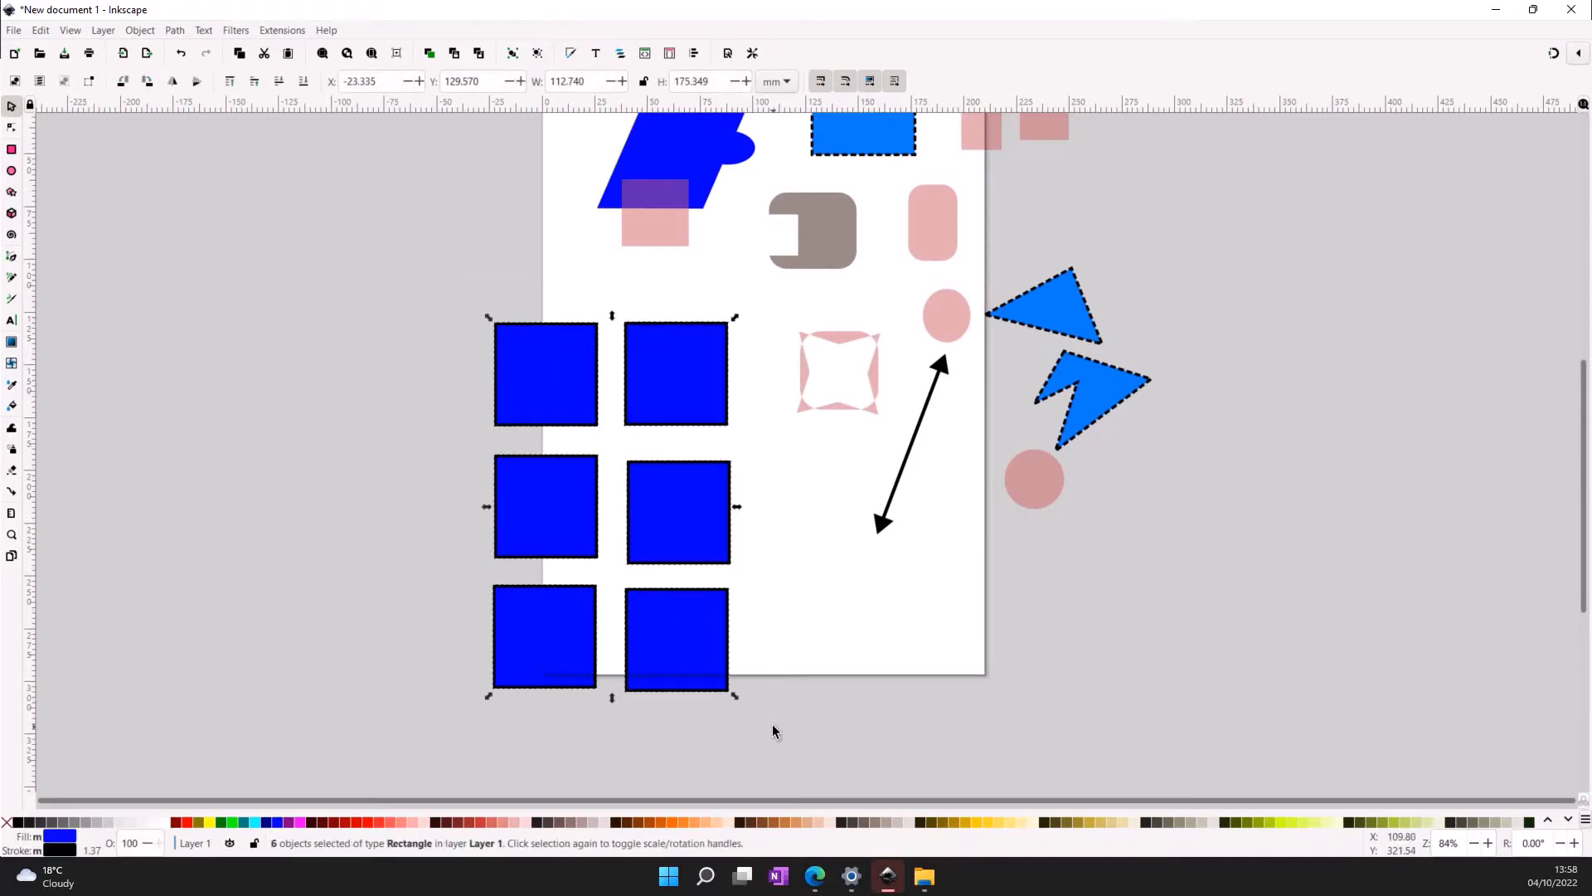
left_click(140, 30)
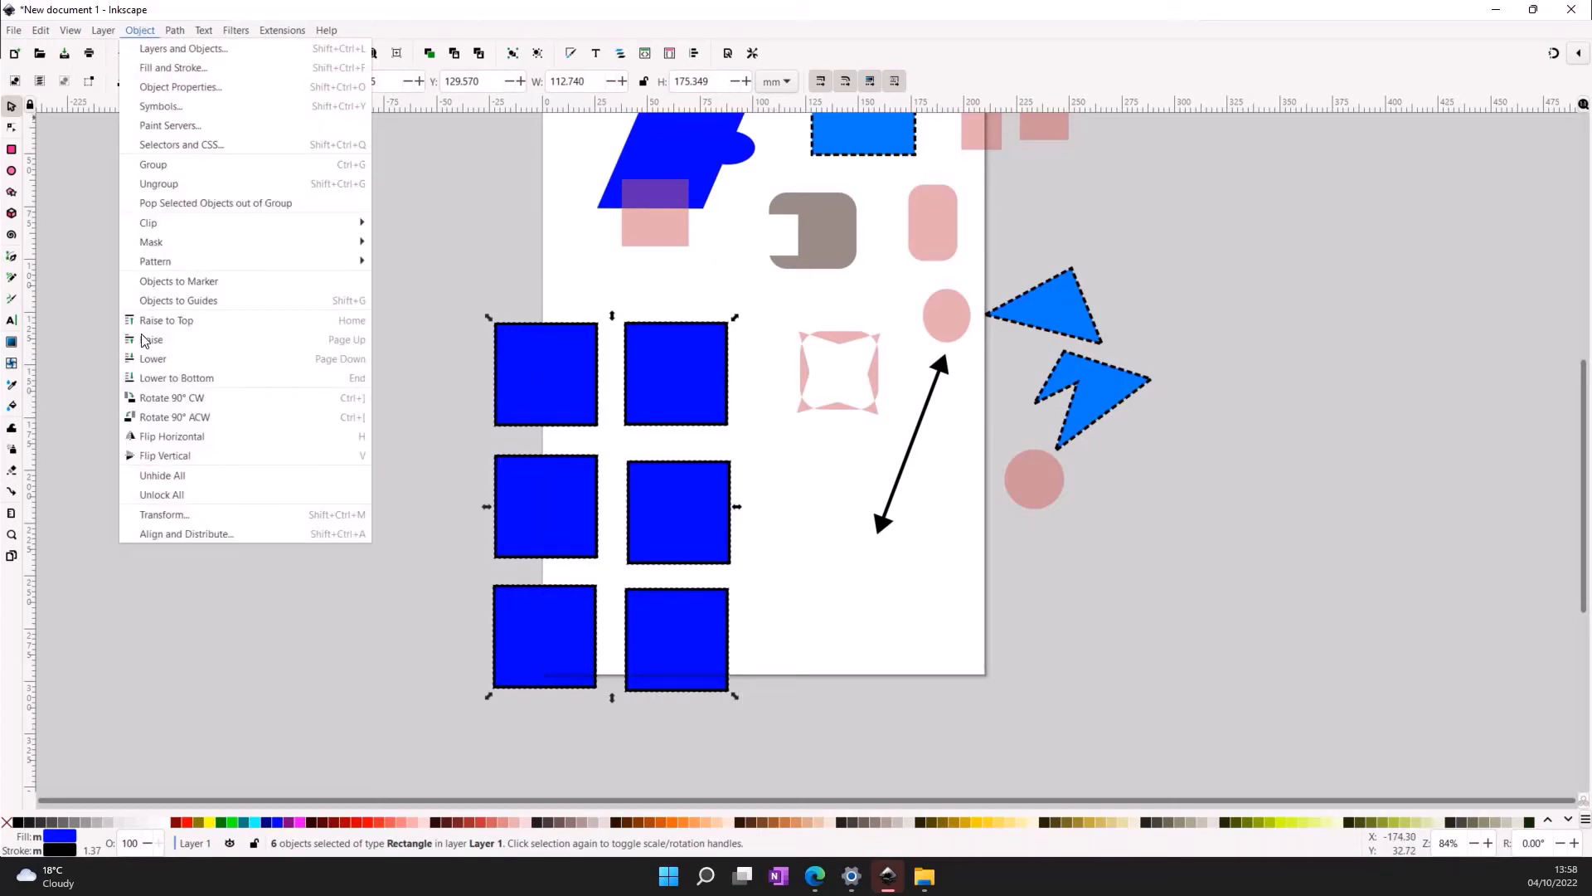
left_click(166, 534)
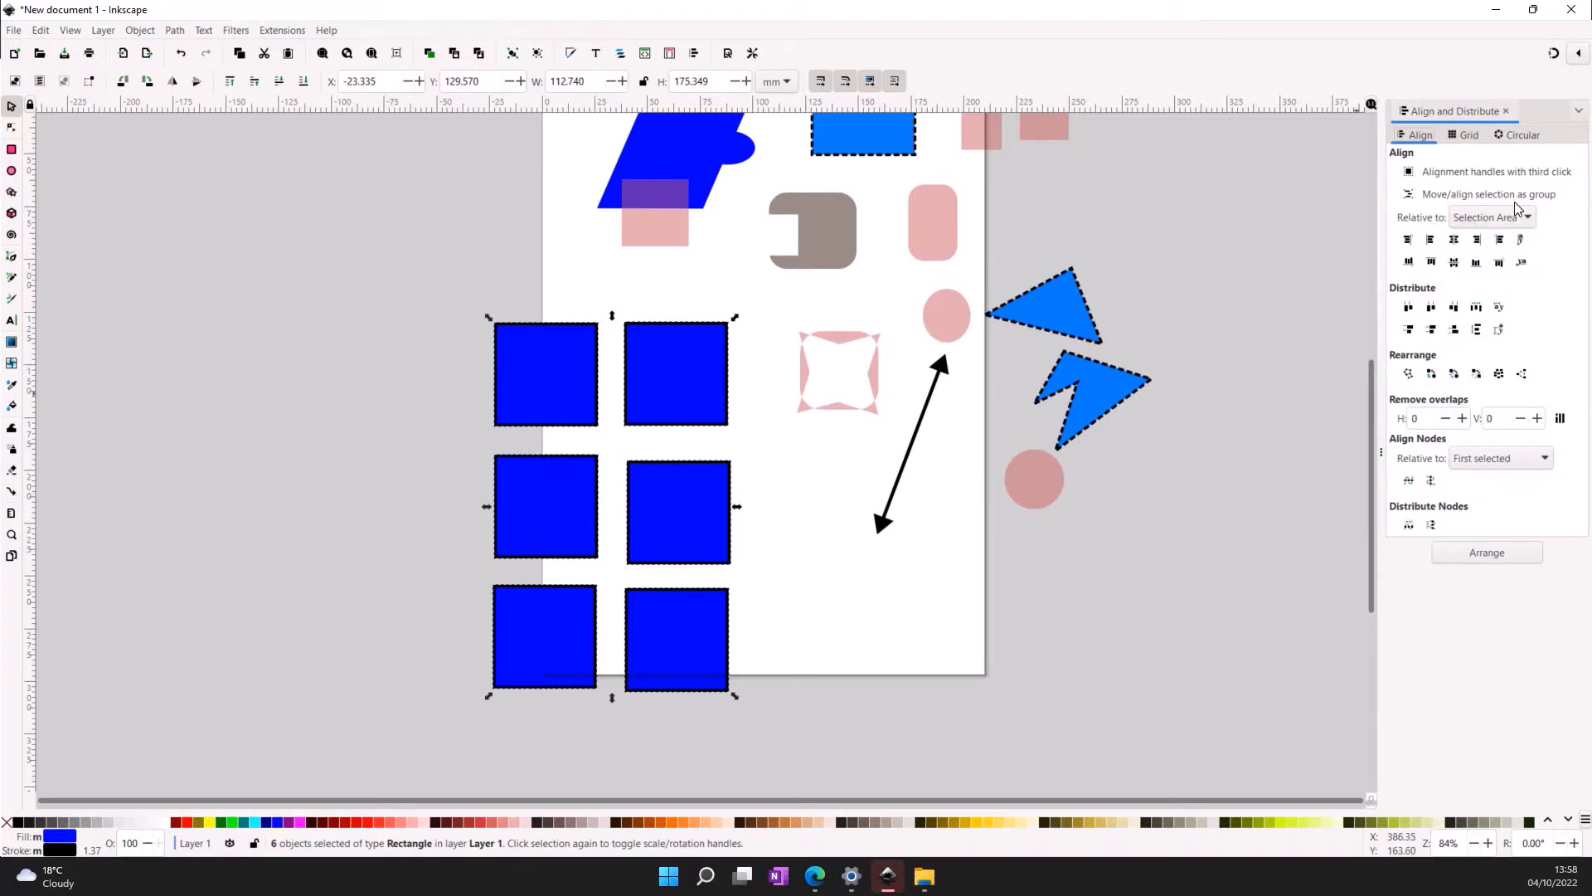
left_click(1466, 137)
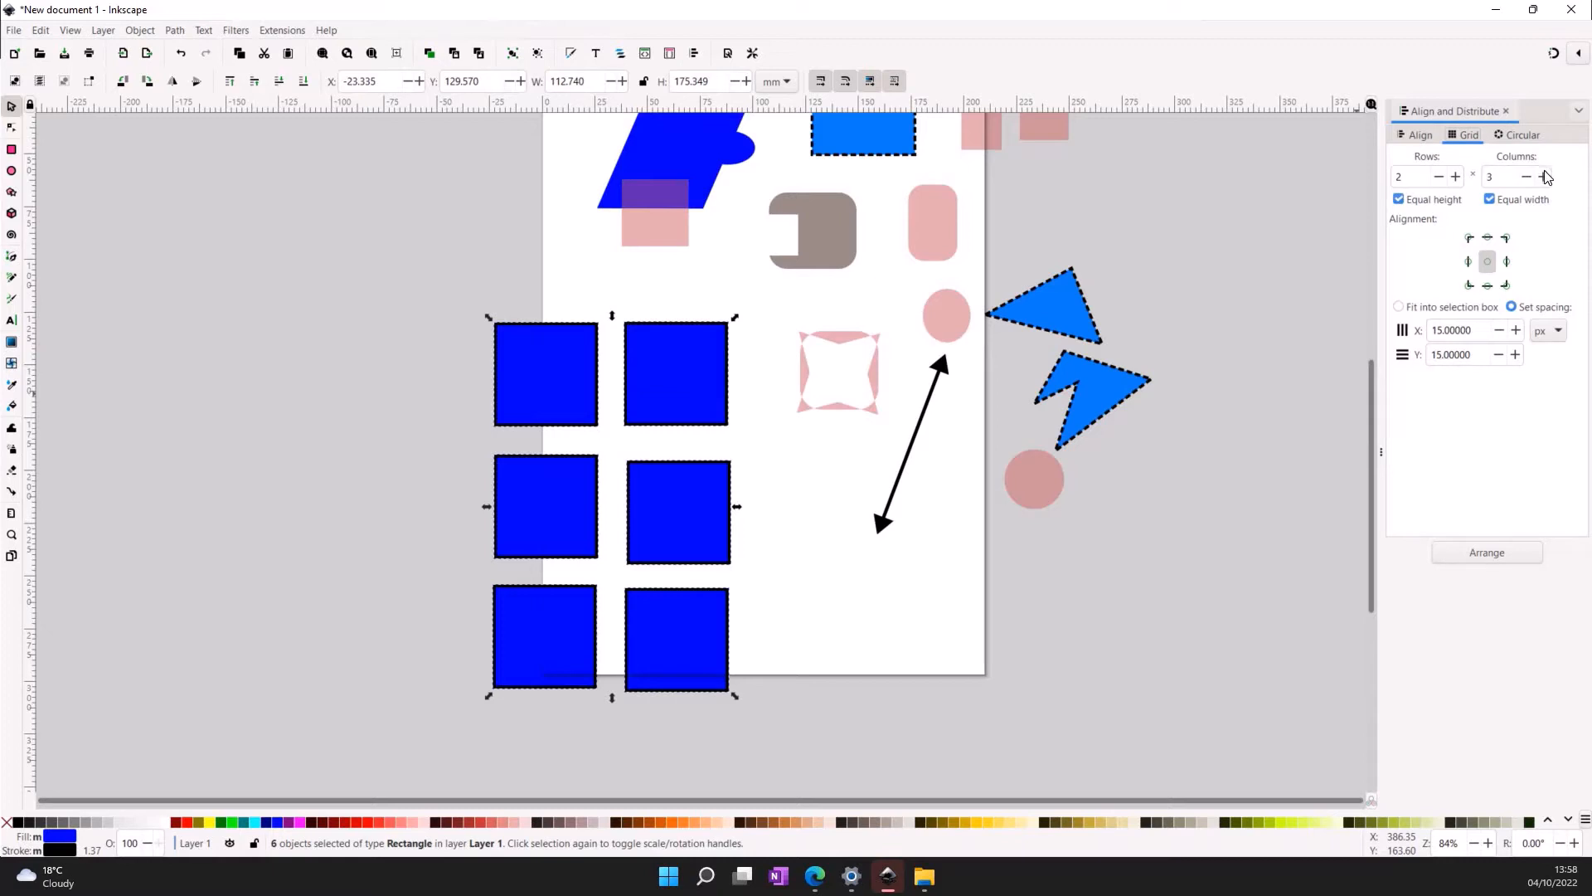
left_click(1481, 549)
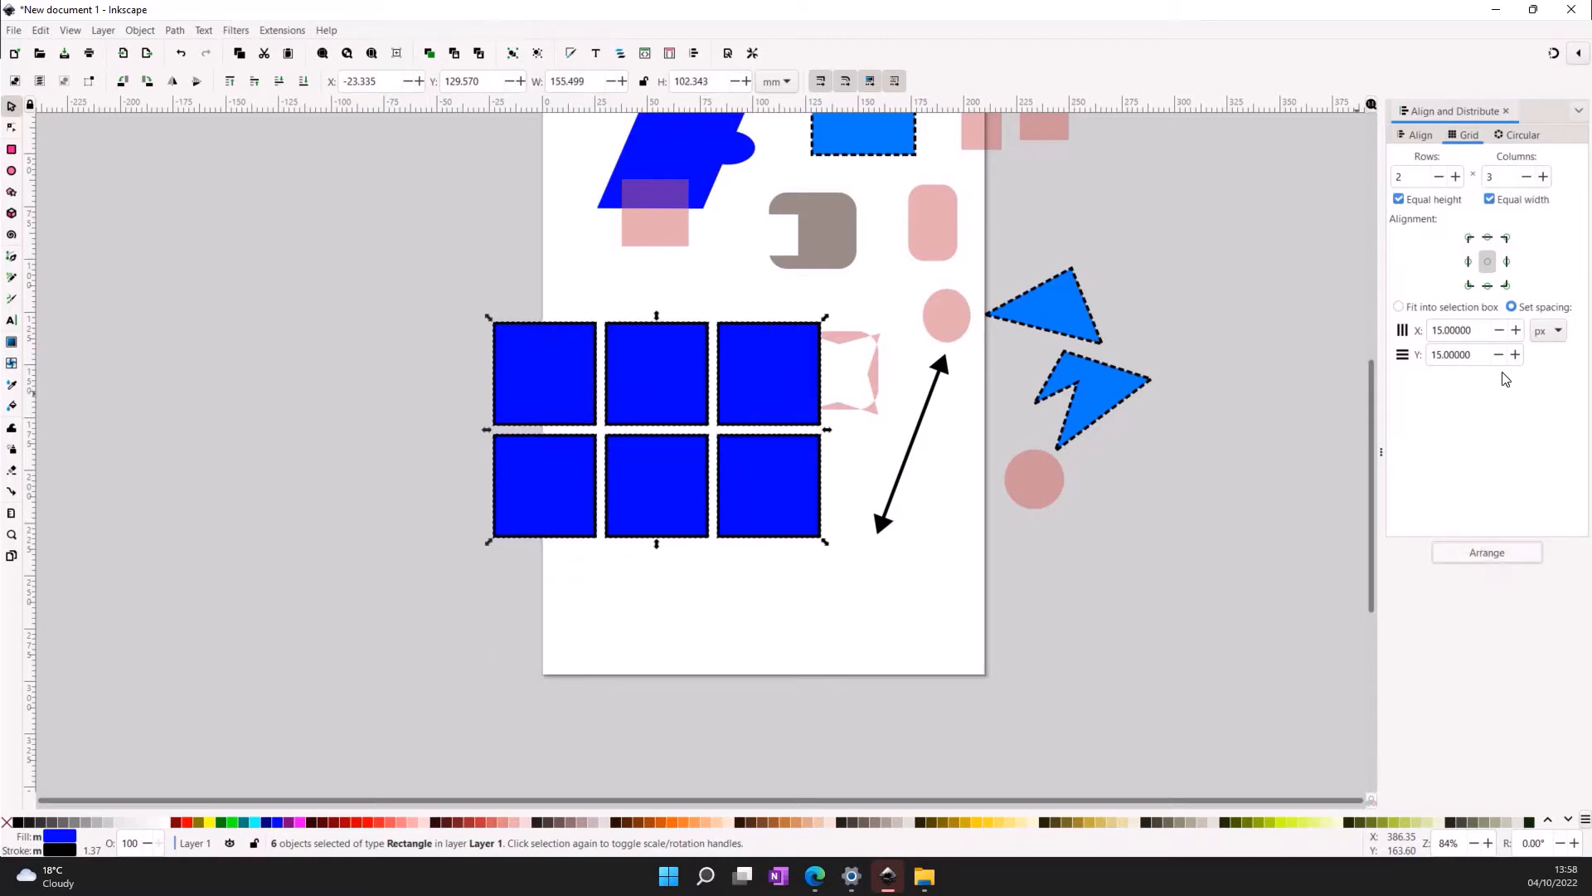
left_click(1455, 176)
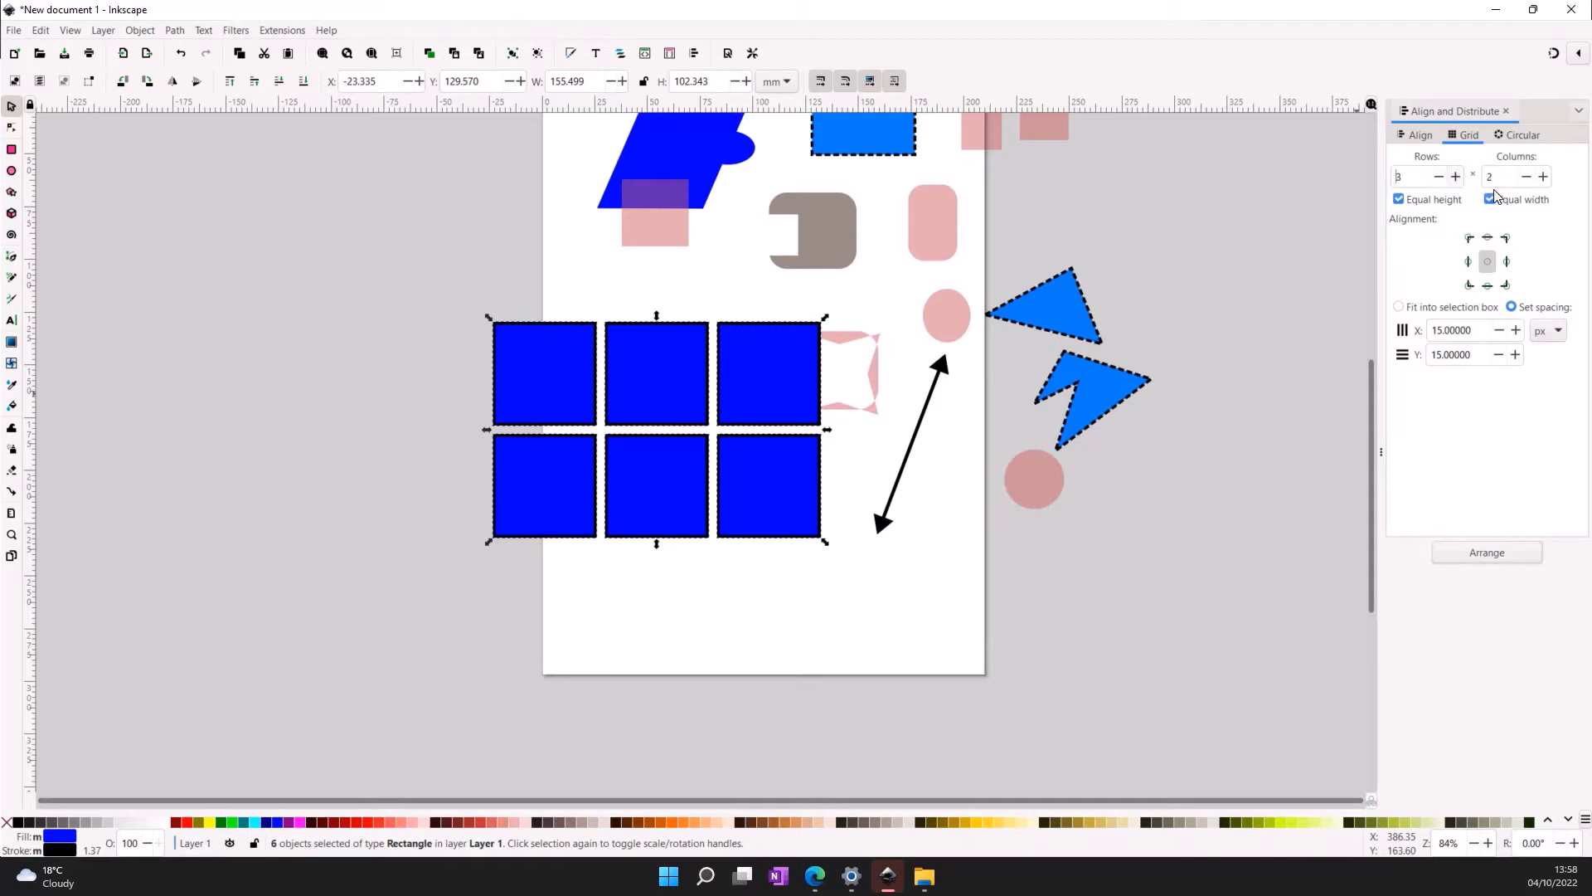
left_click(1502, 552)
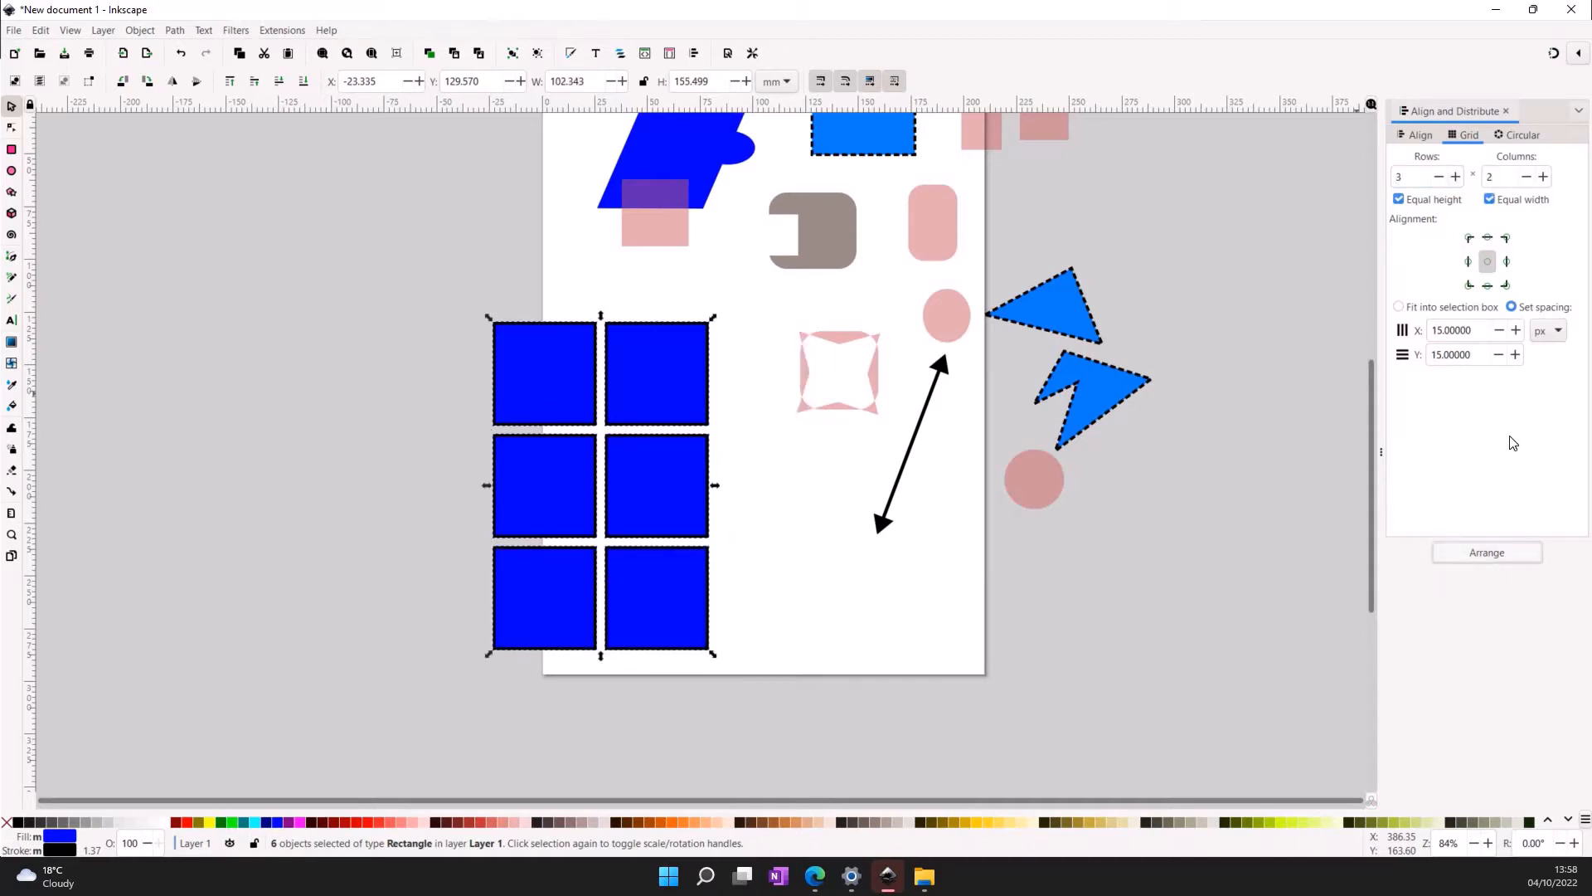
- Set the grid's horizontal spacing to 30 px and rearrange the six squares
left_click(1516, 331)
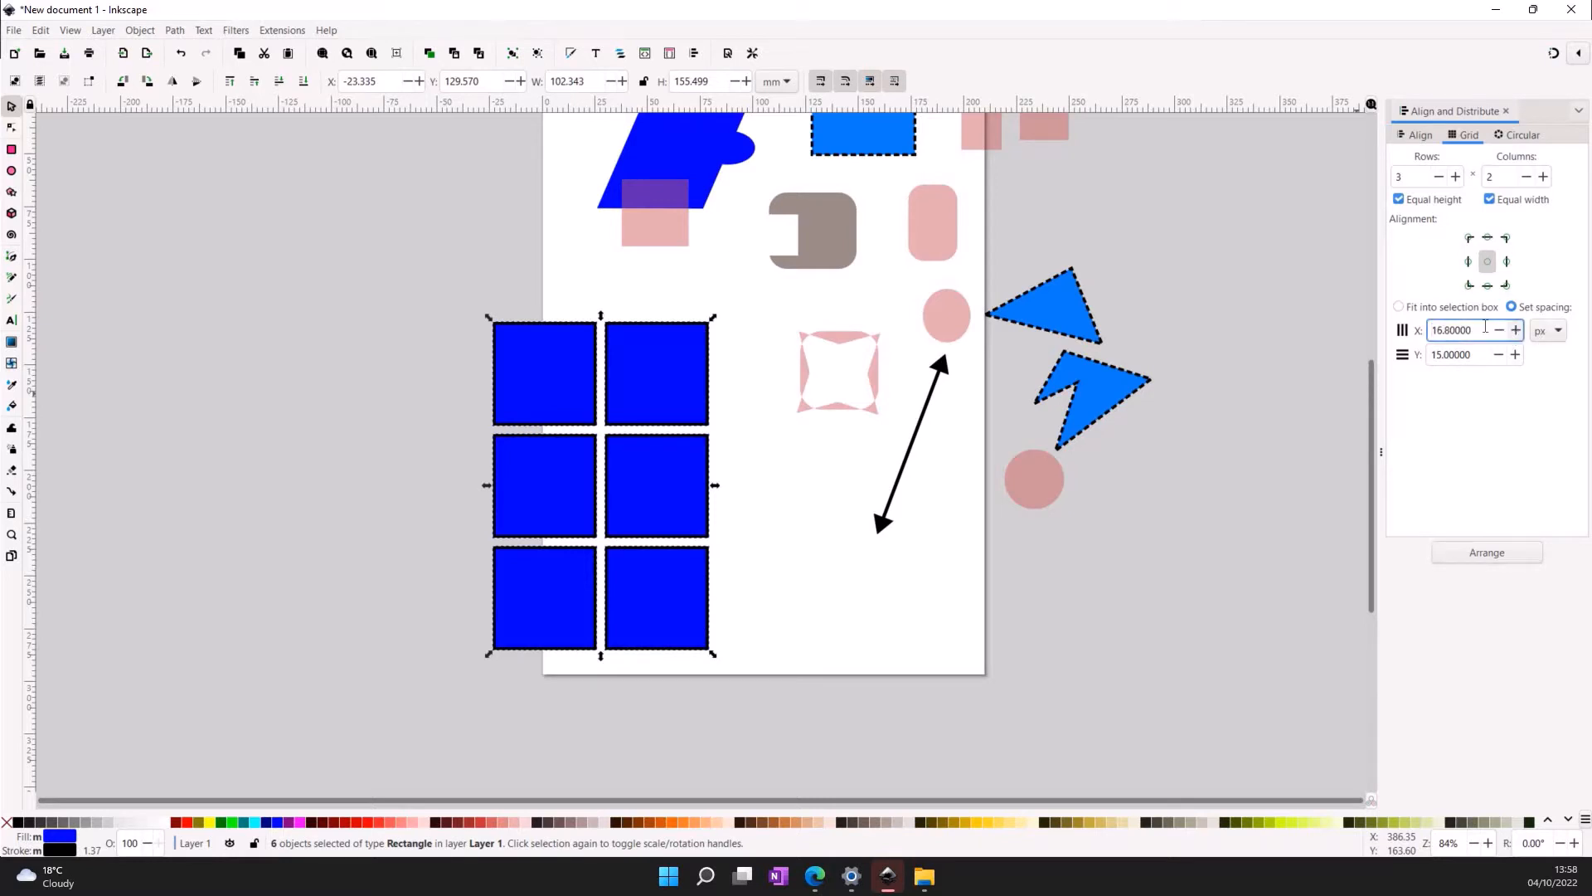
key("ctrl+a")
type("30")
key("Return")
left_click(1487, 553)
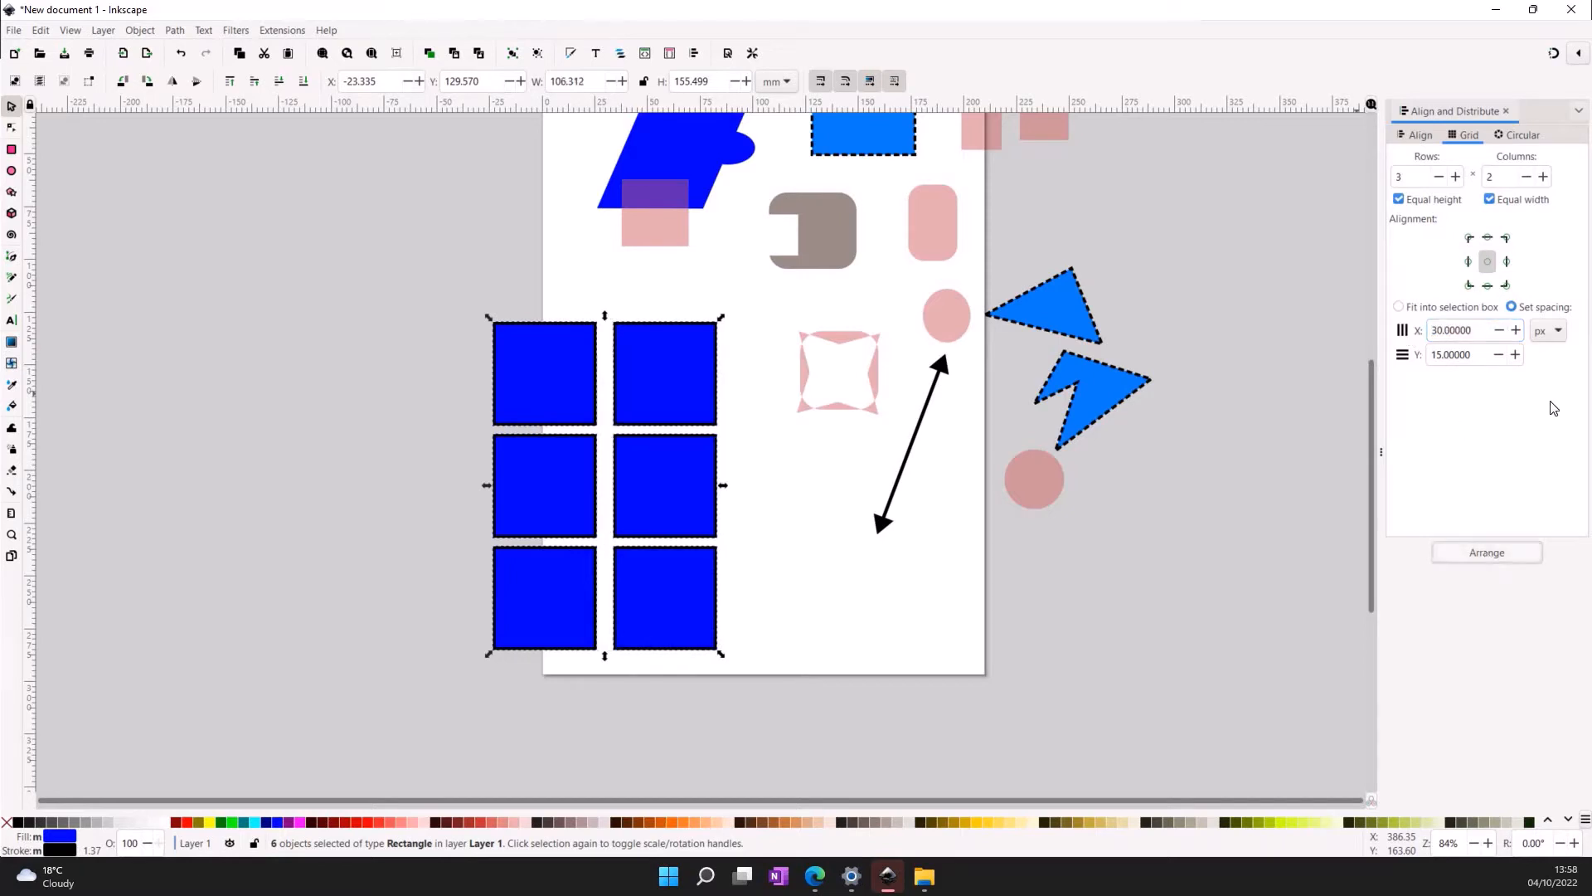
- Set the grid's vertical spacing to 45 px, rearrange the squares, and deselect them
left_click(1435, 355)
key("ctrl+a")
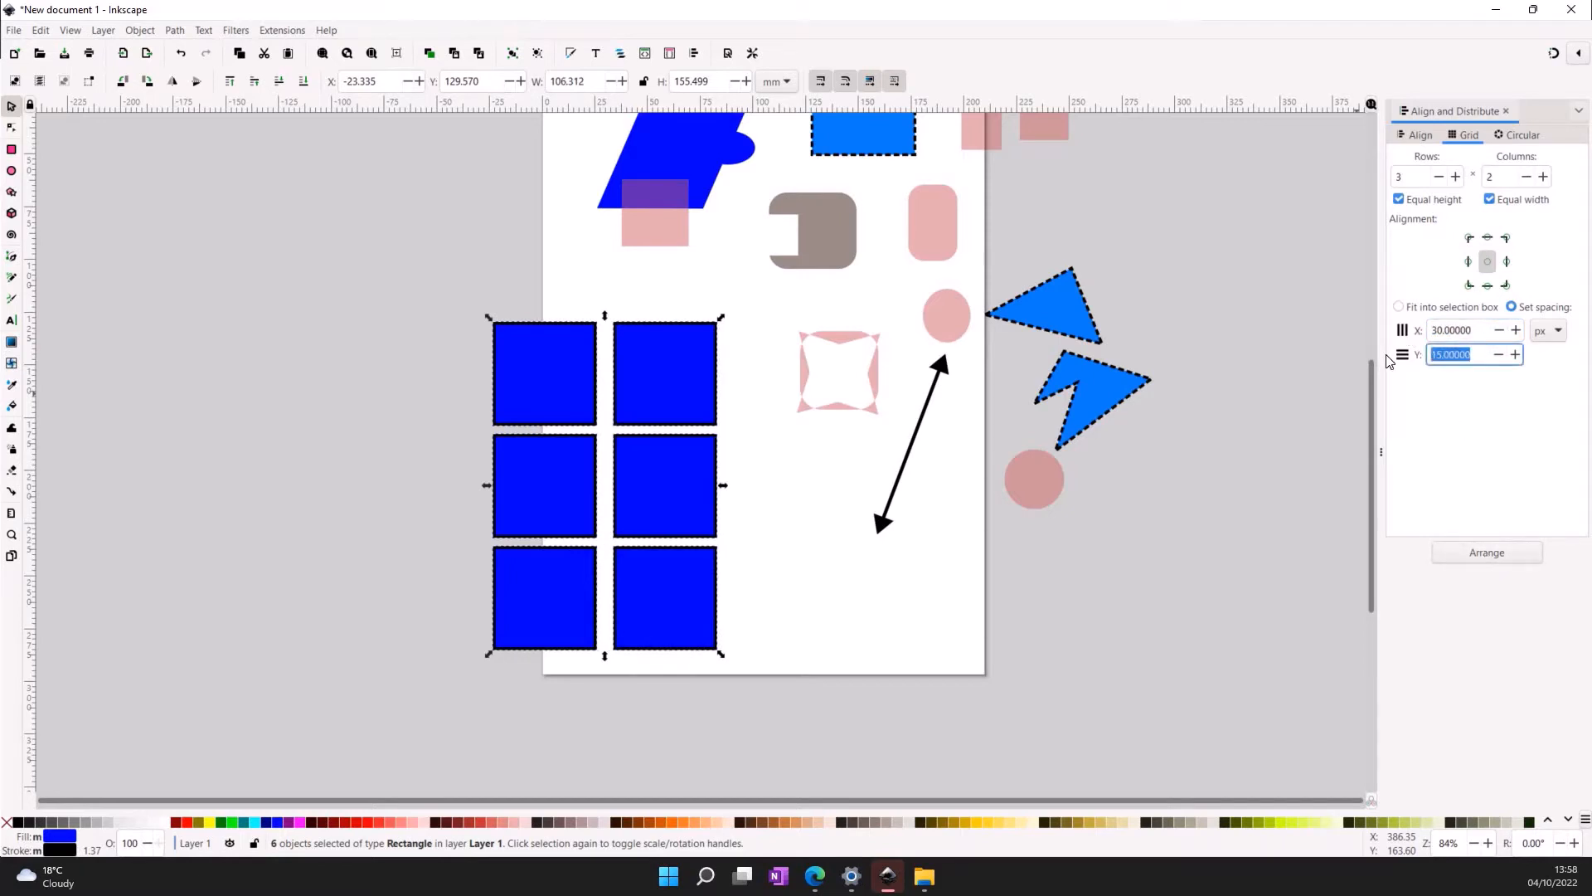
type("45")
left_click(1481, 553)
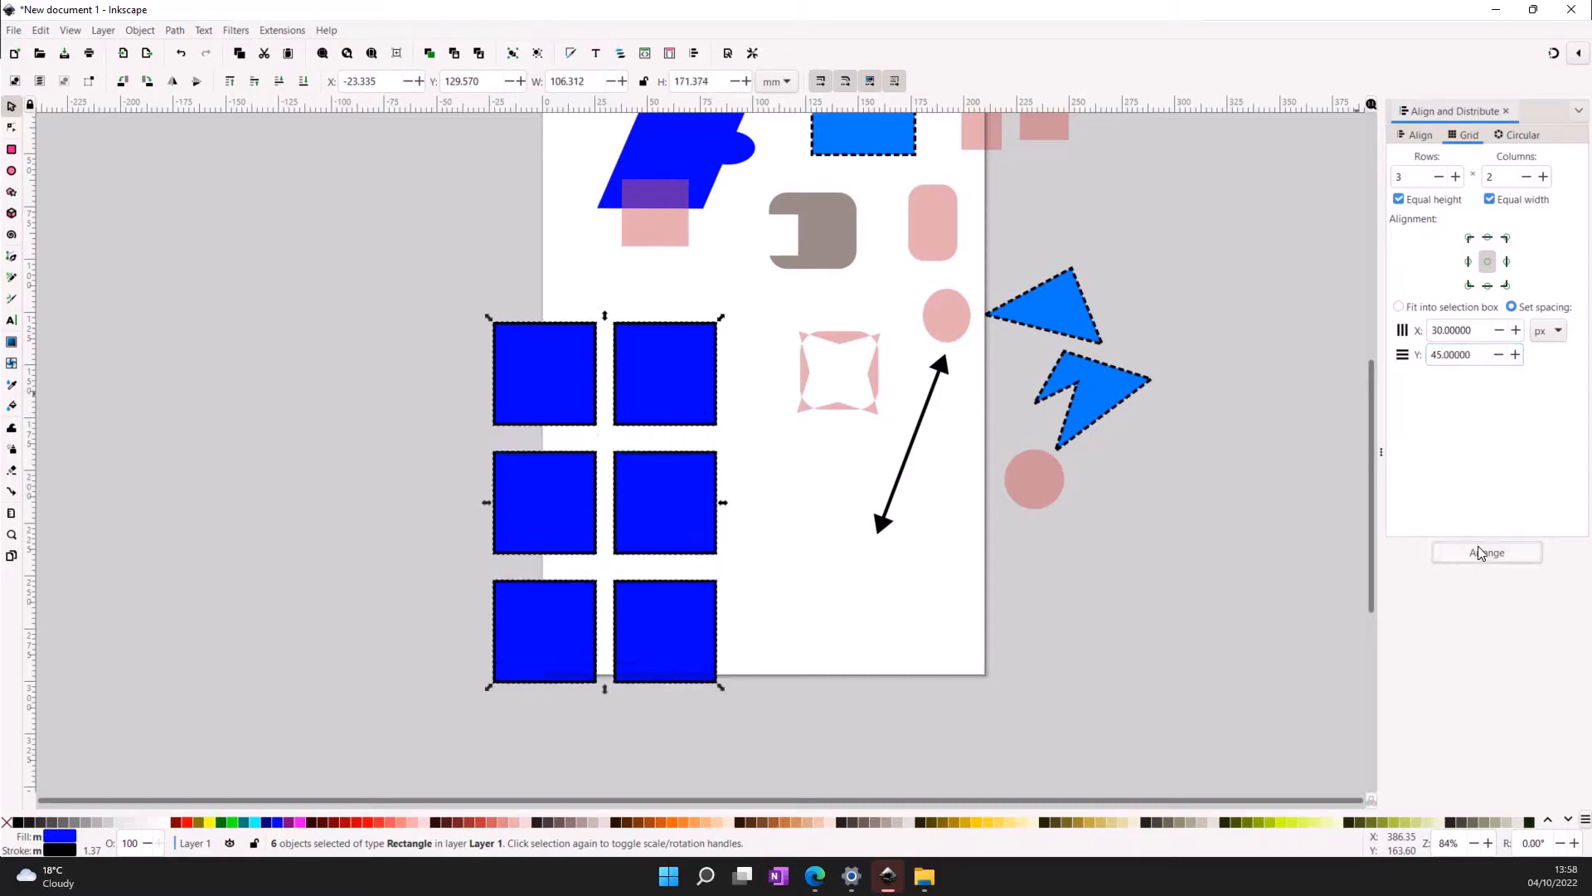
key("Escape")
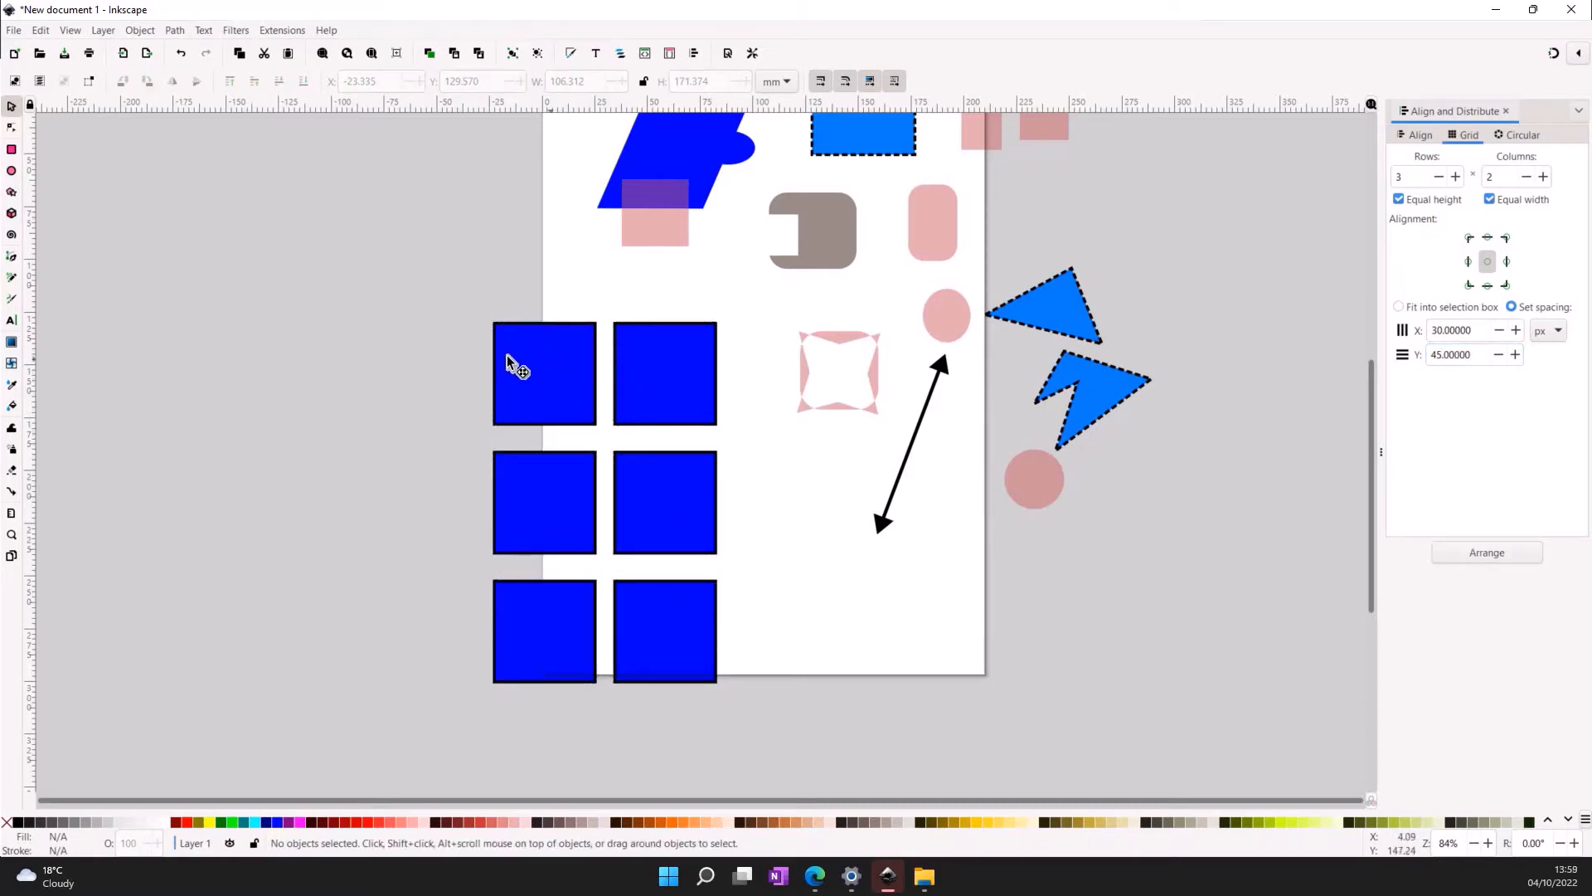
left_click_drag(491, 346, 282, 300)
left_click_drag(503, 327, 464, 249)
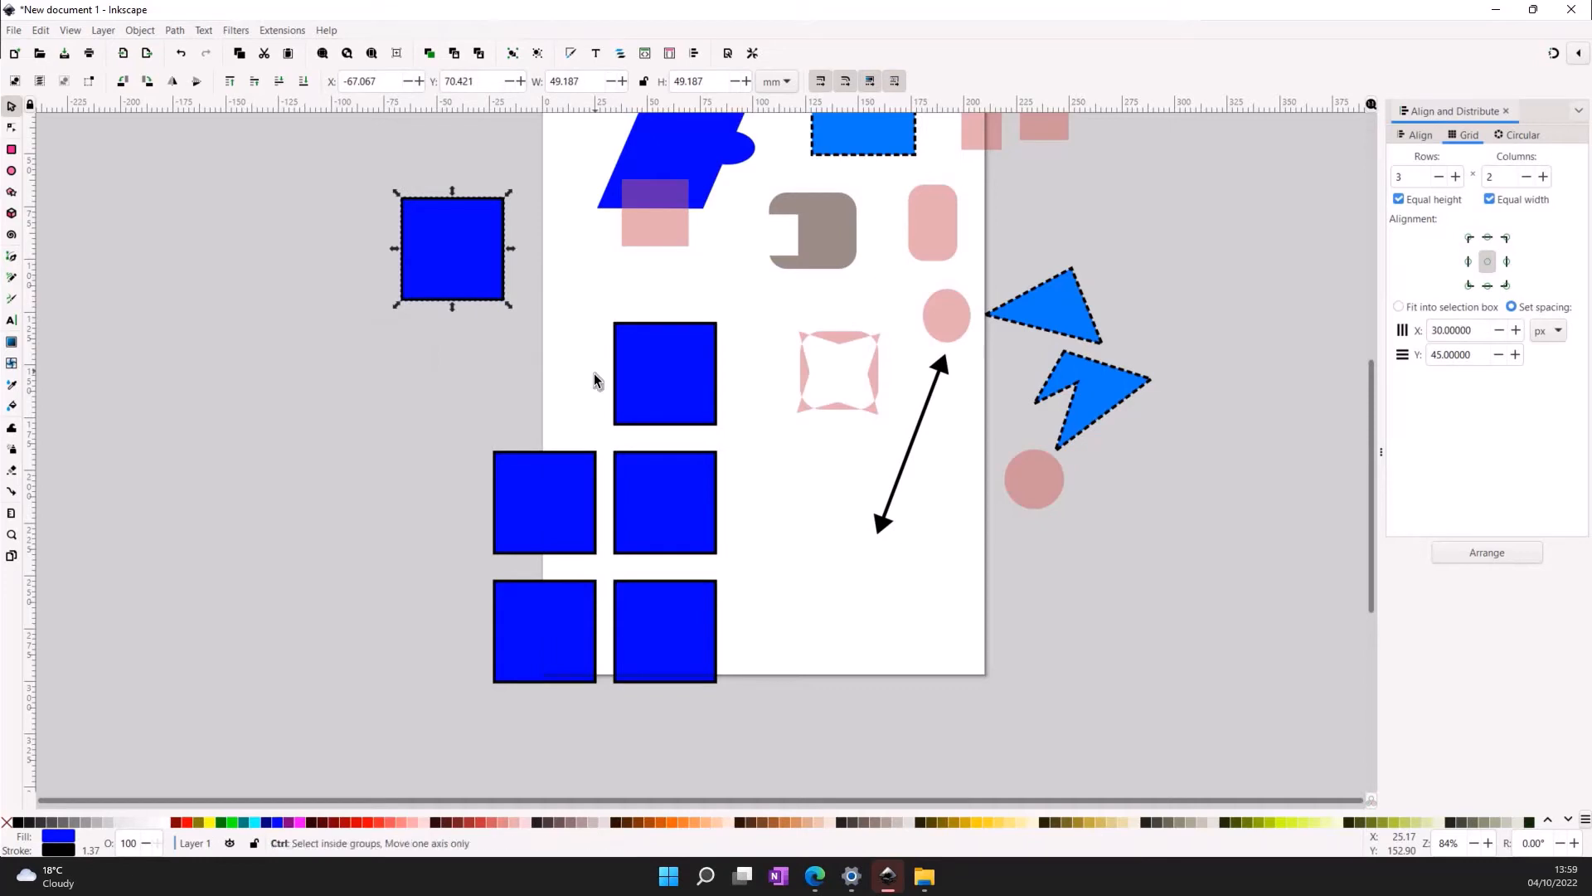
key("ctrl+z")
key("ctrl+z")
left_click(423, 282)
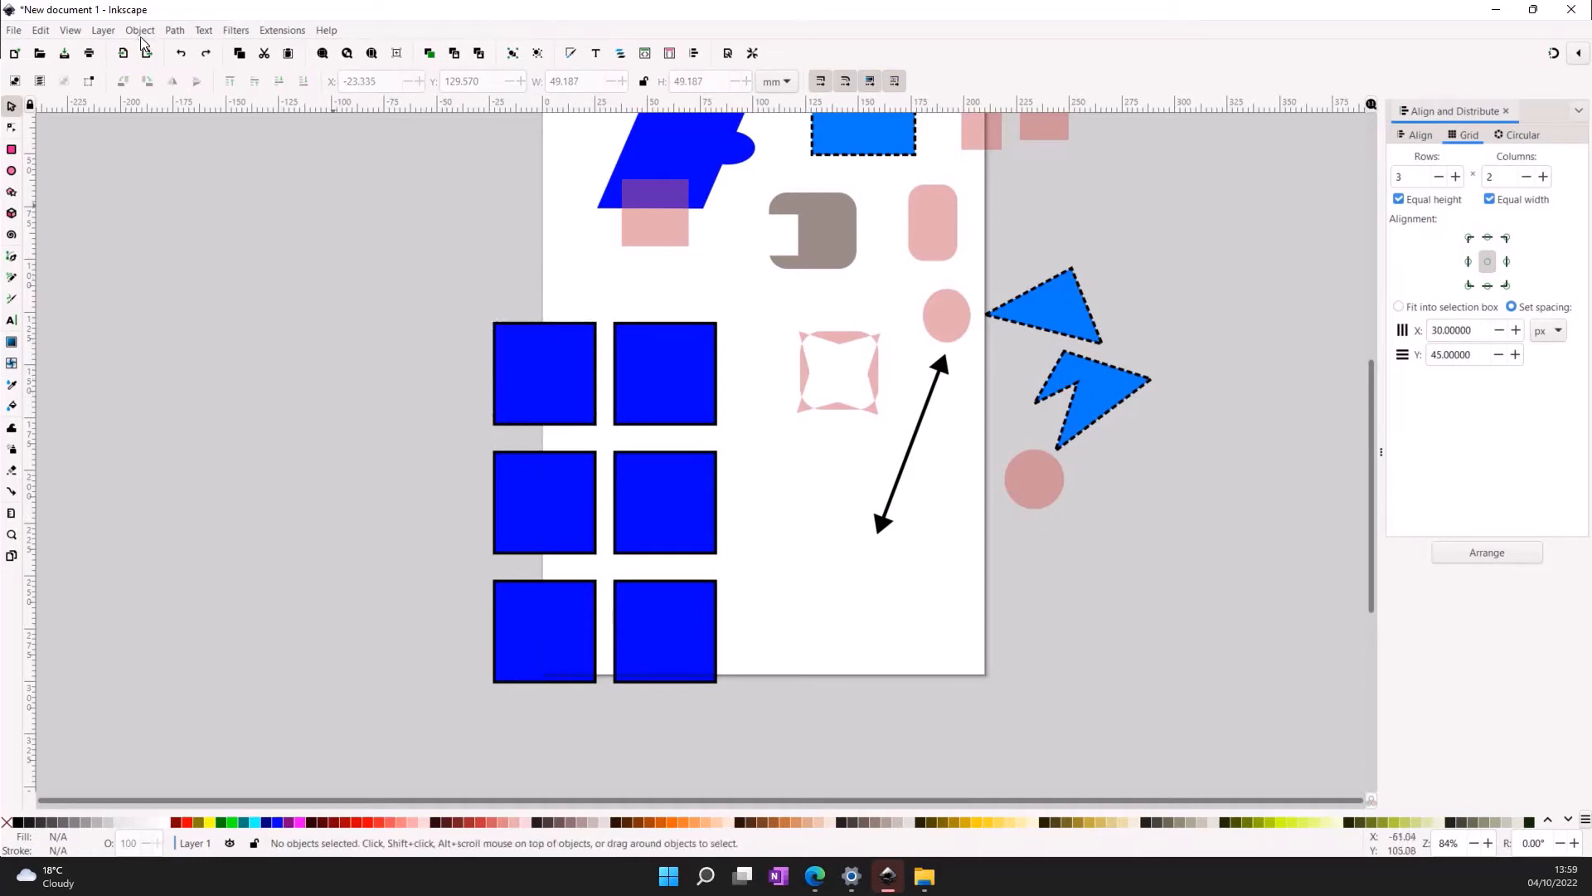
left_click(139, 30)
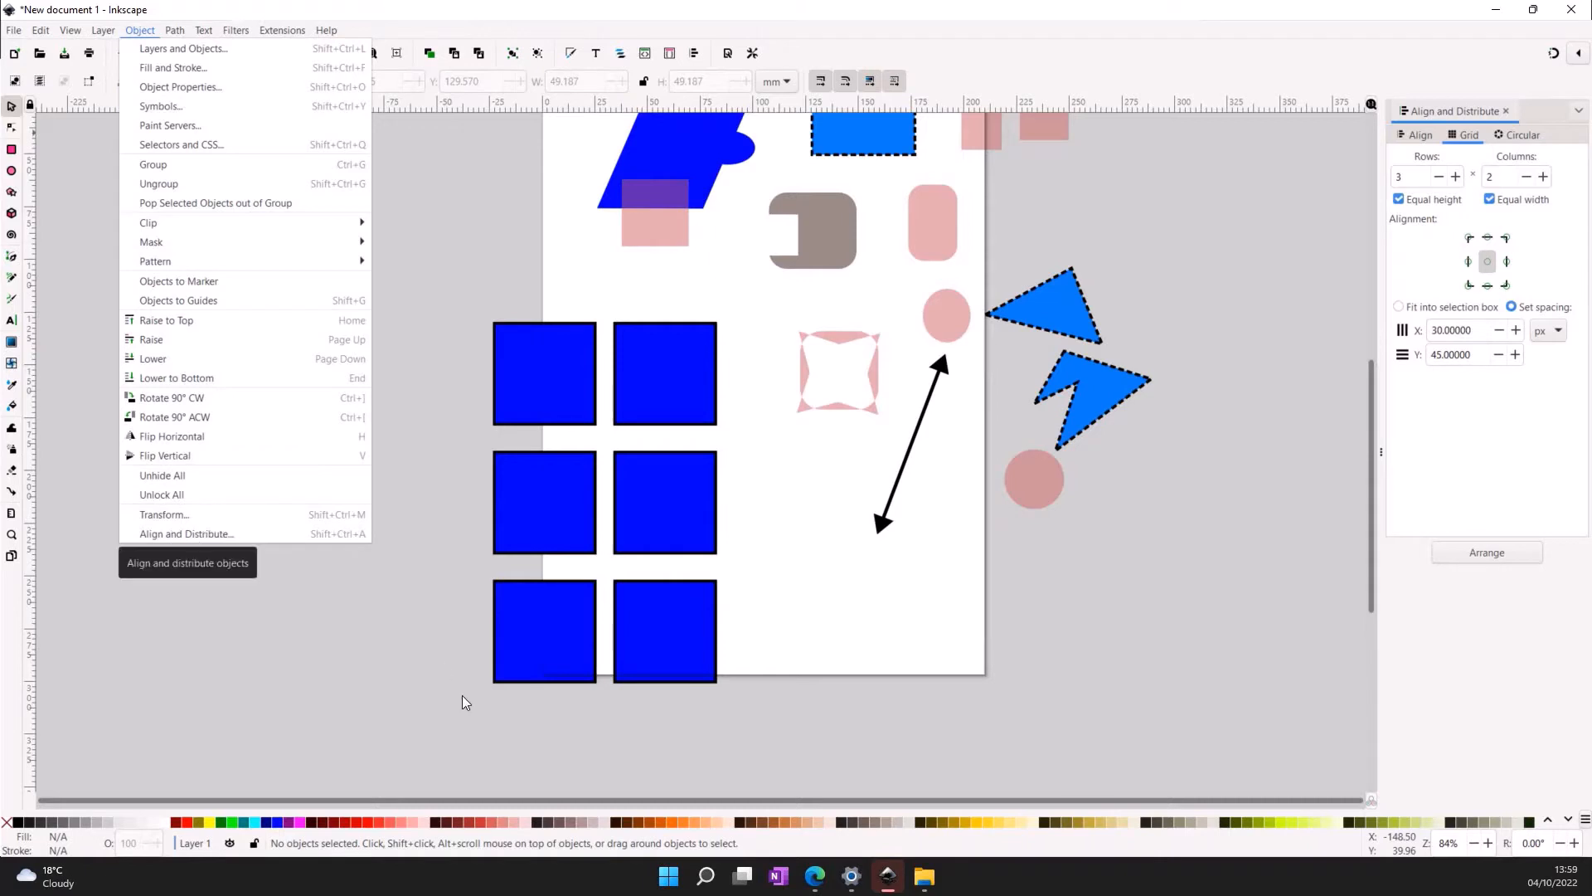
left_click(610, 396)
- Select every object on and around the page and delete them all
scroll(610, 396, "up", 3)
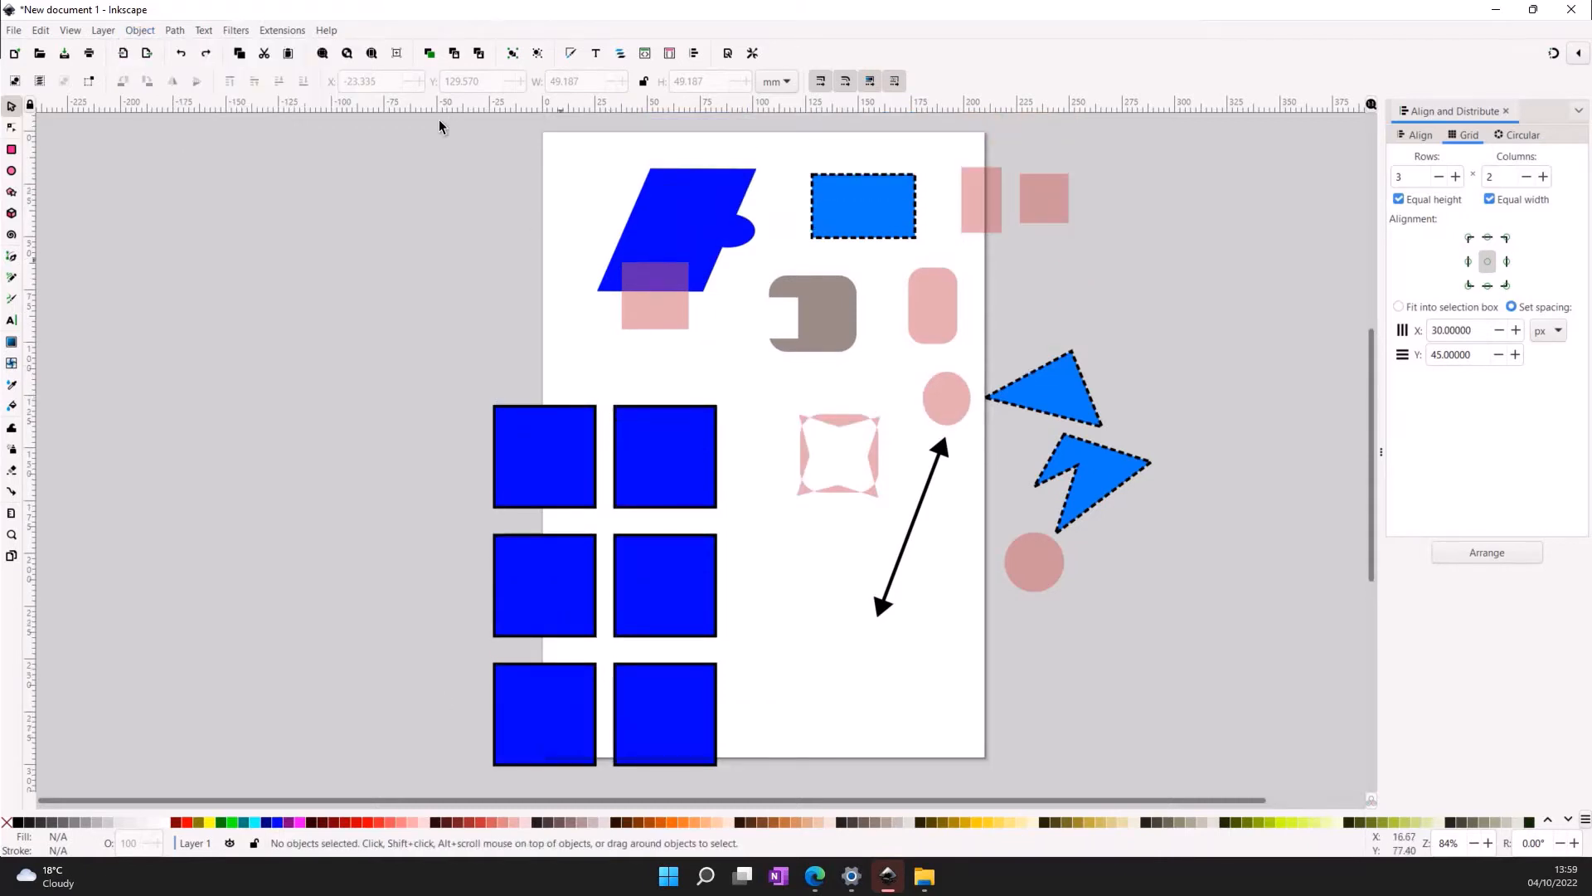
mouse_move(412, 119)
left_mouse_down()
mouse_move(1092, 780)
mouse_move(1172, 783)
left_mouse_up()
key("Delete")
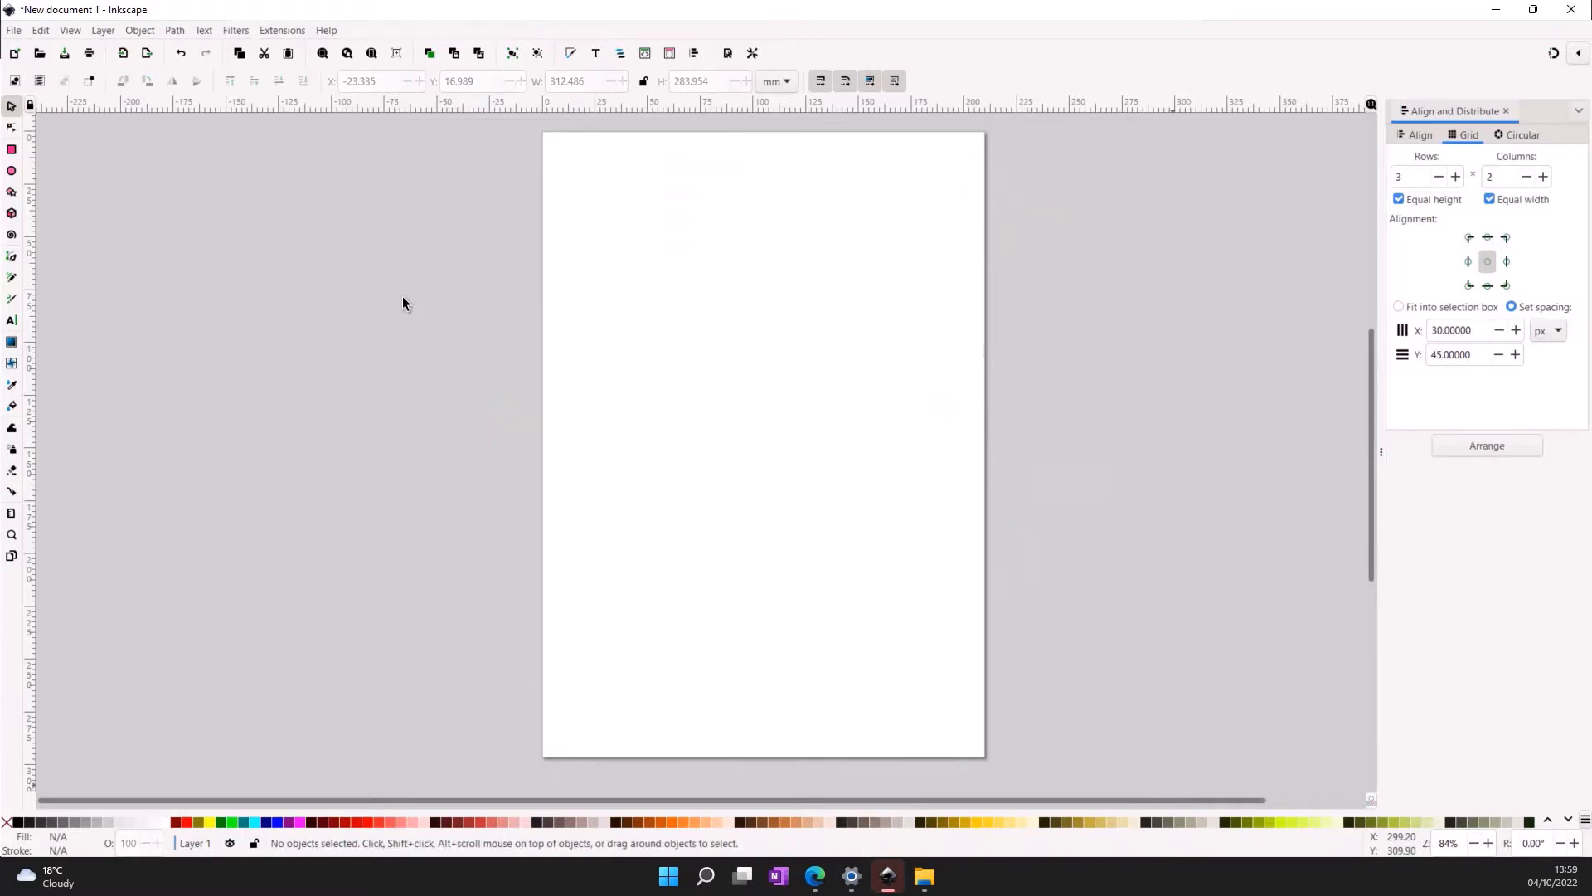
- Add the text "this is a test" near the upper part of the page with the Text tool
left_click(12, 320)
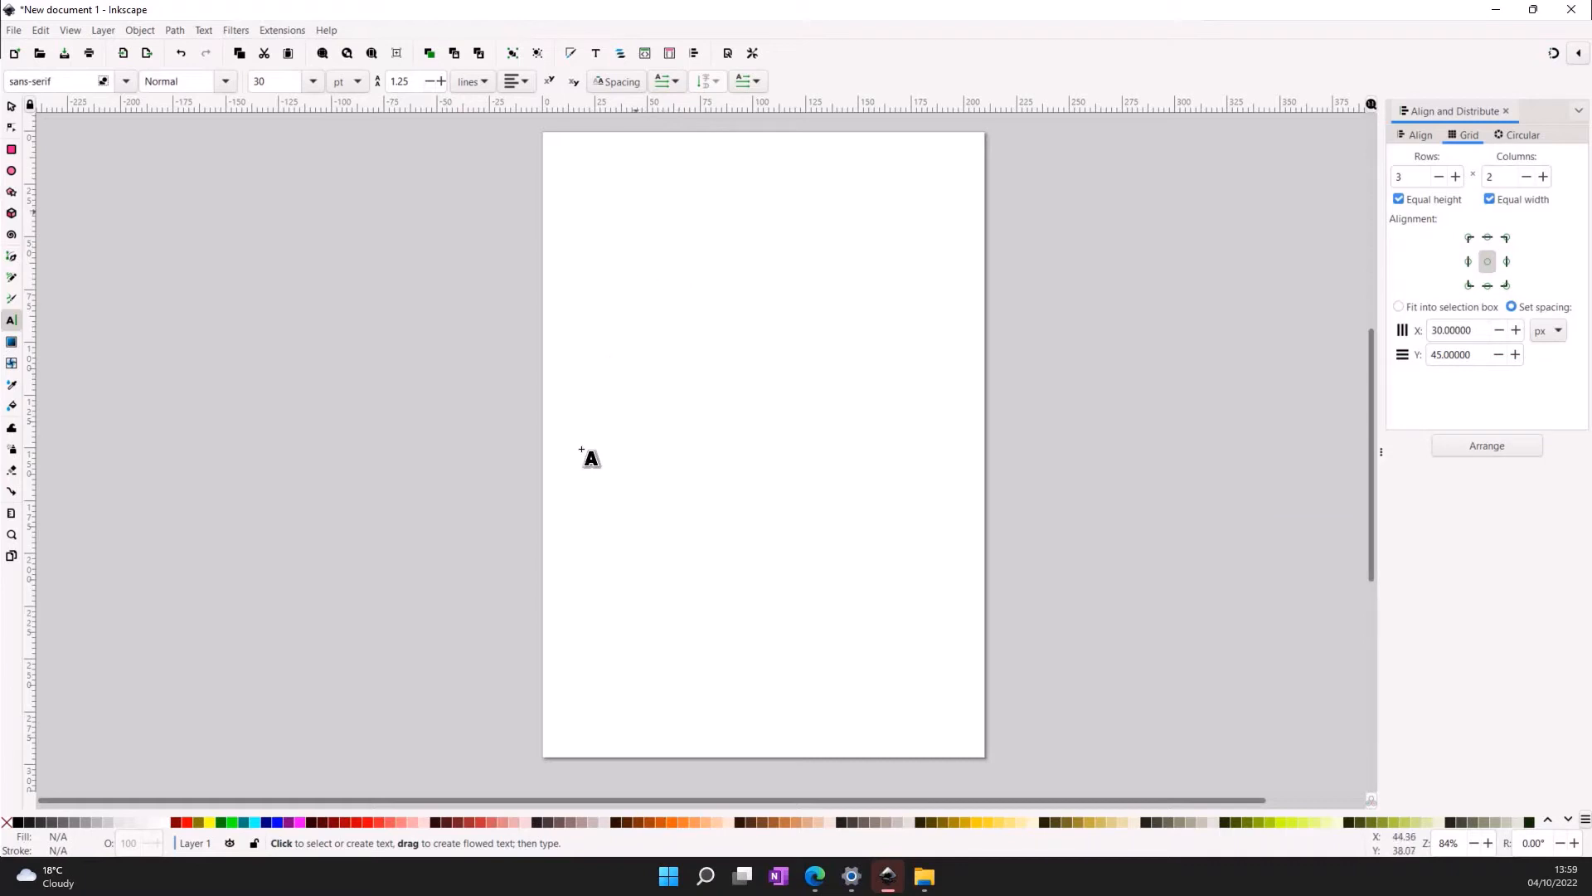
type("thi")
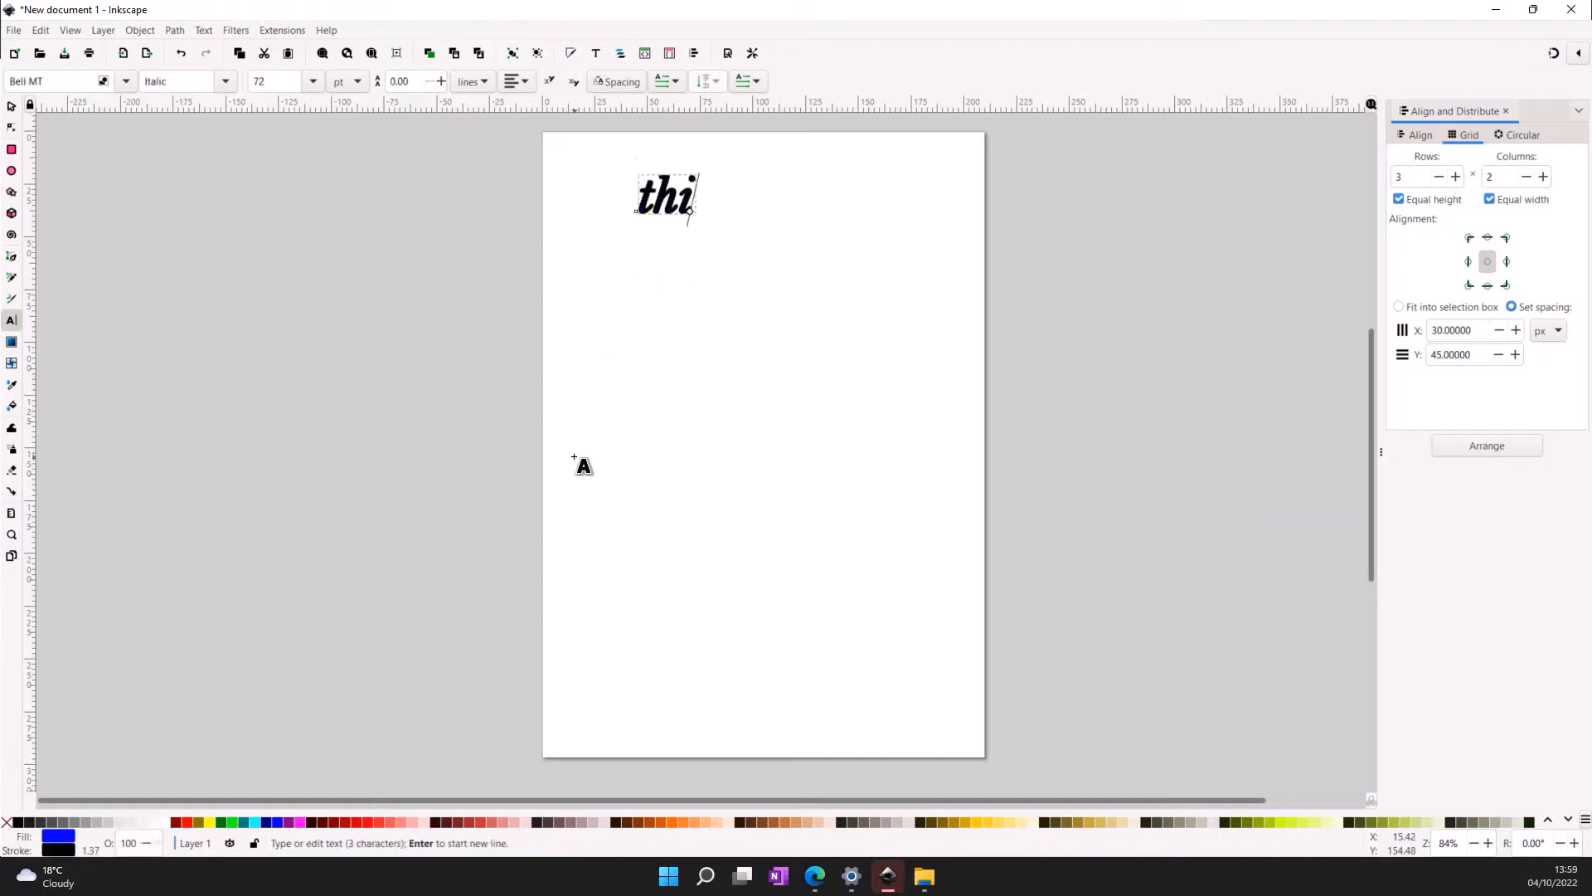
type("s is a test")
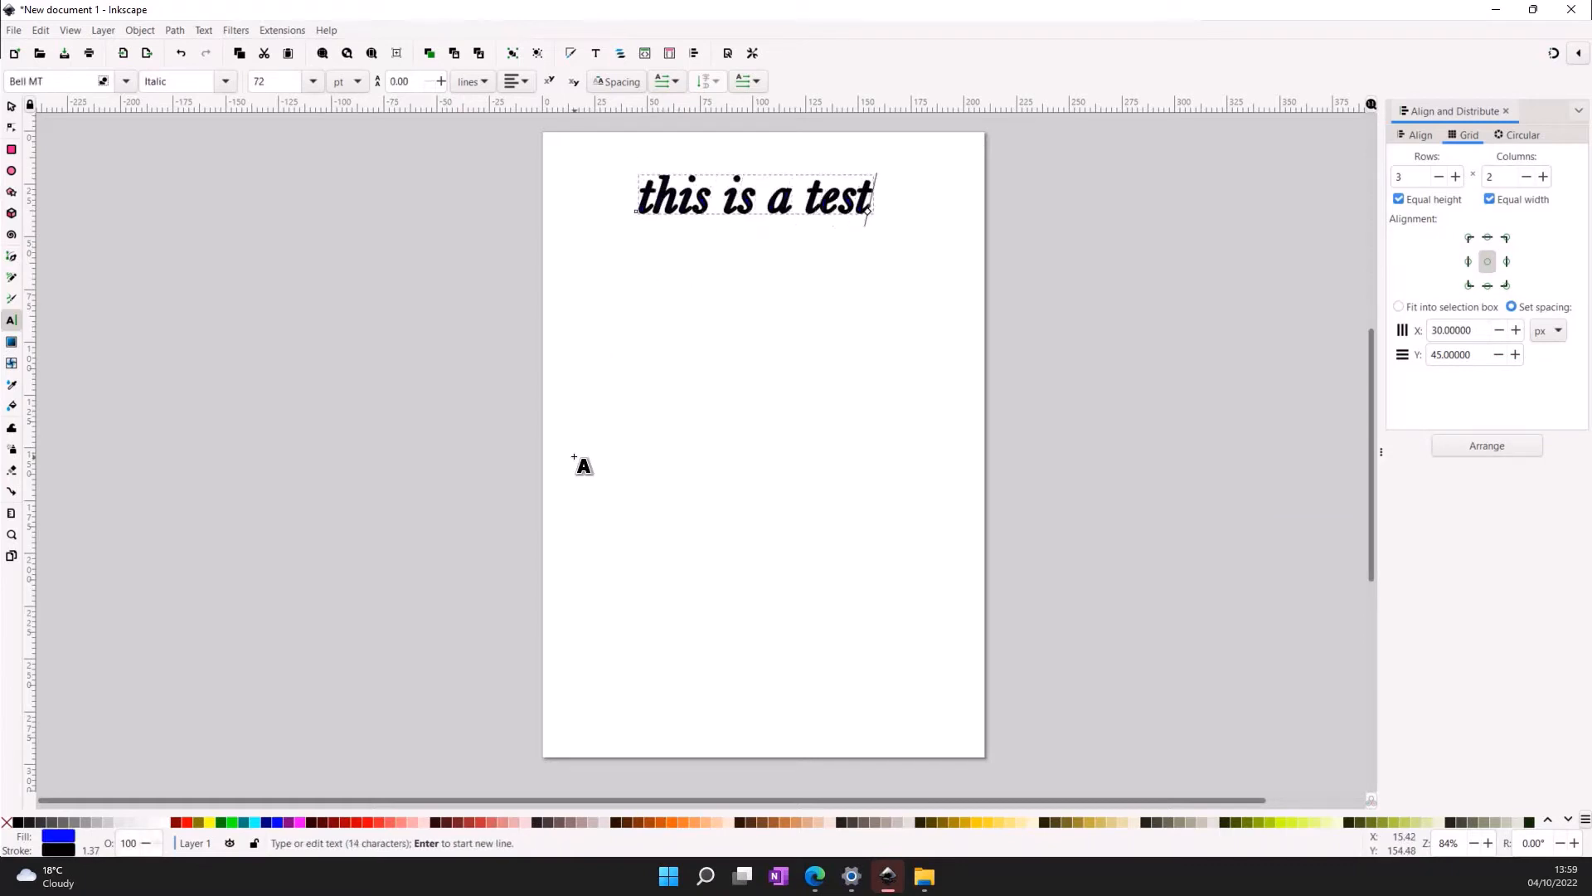
key("Escape")
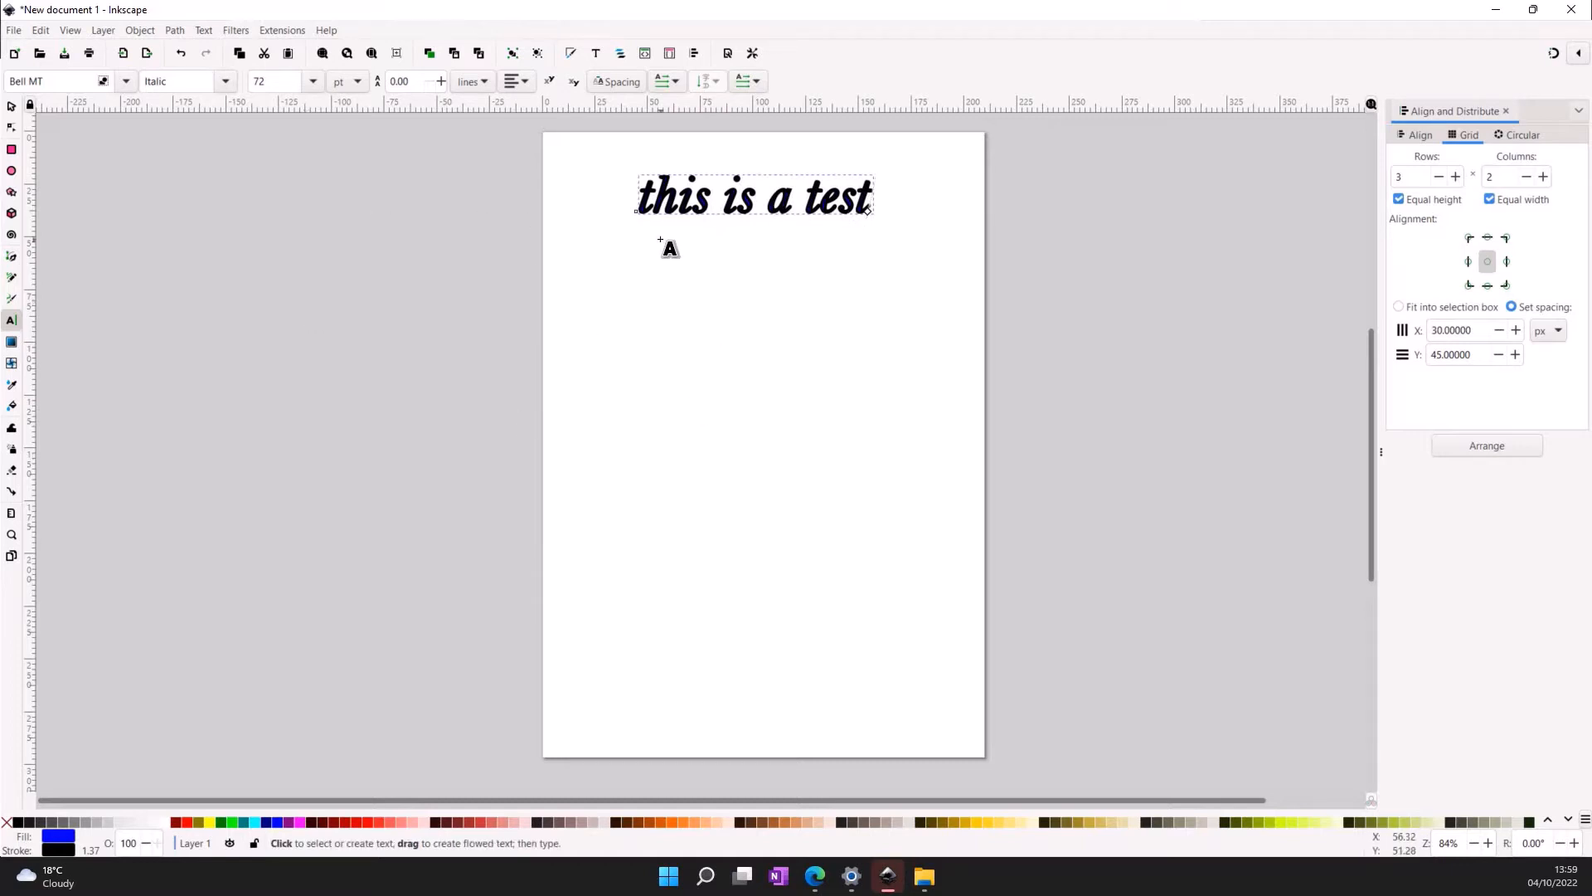
- Format the whole text "this is a test" in the sans-serif font, Normal style, at 18 pt
key("shift+Left")
key("shift+Left")
key("shift+Left")
key("shift+Left")
key("shift+Left")
key("shift+Left")
key("shift+Left")
key("shift+Left")
key("shift+Left")
key("shift+Left")
key("shift+Left")
key("shift+Left")
key("shift+Left")
key("shift+Left")
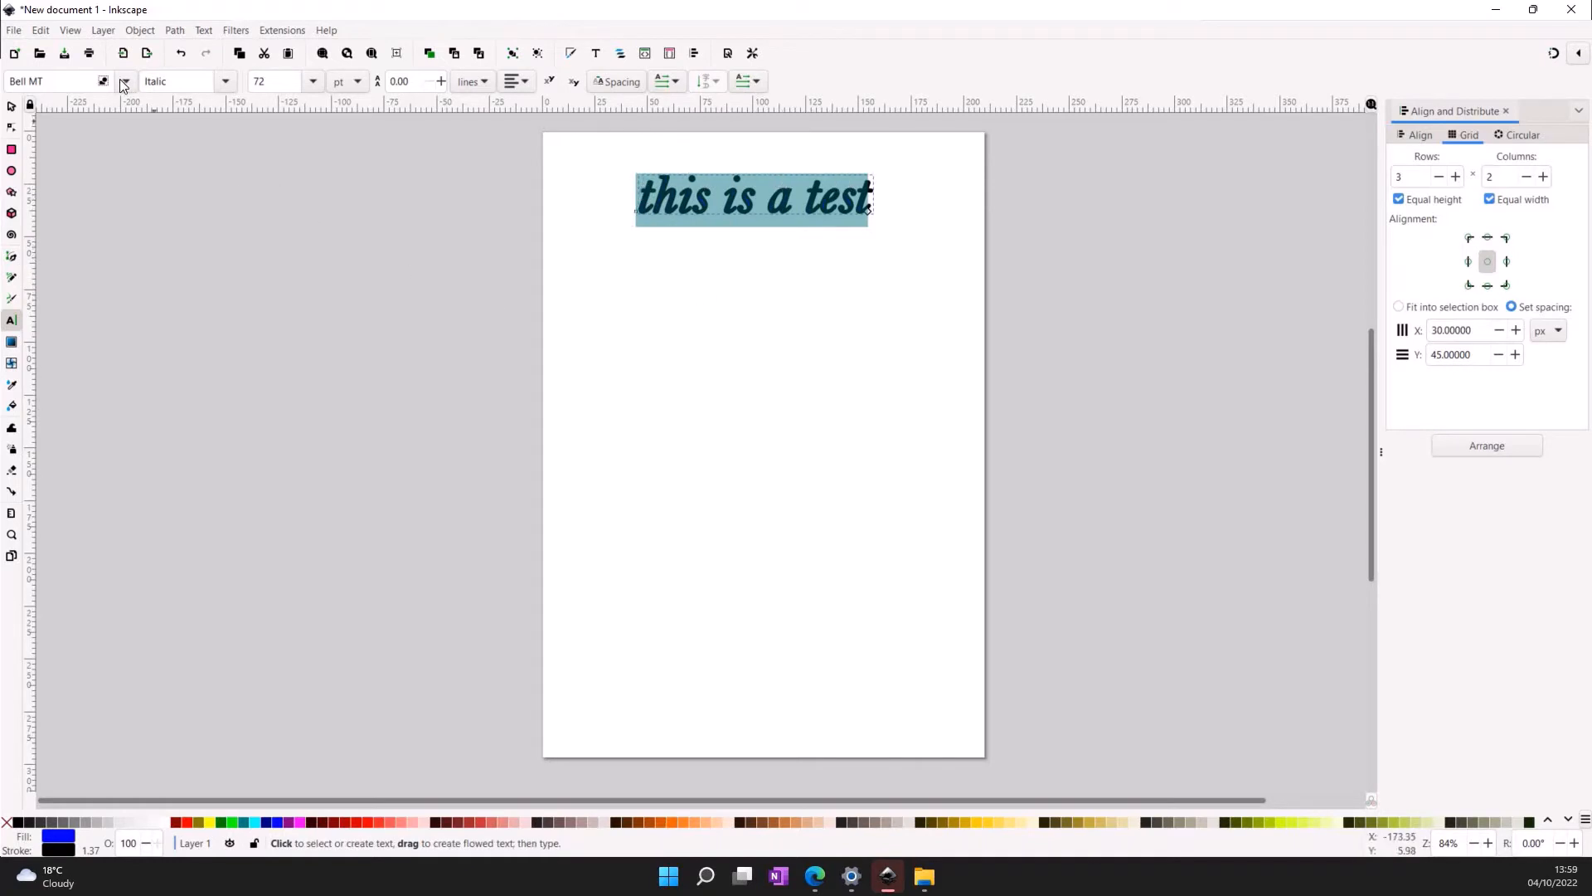
left_click(37, 102)
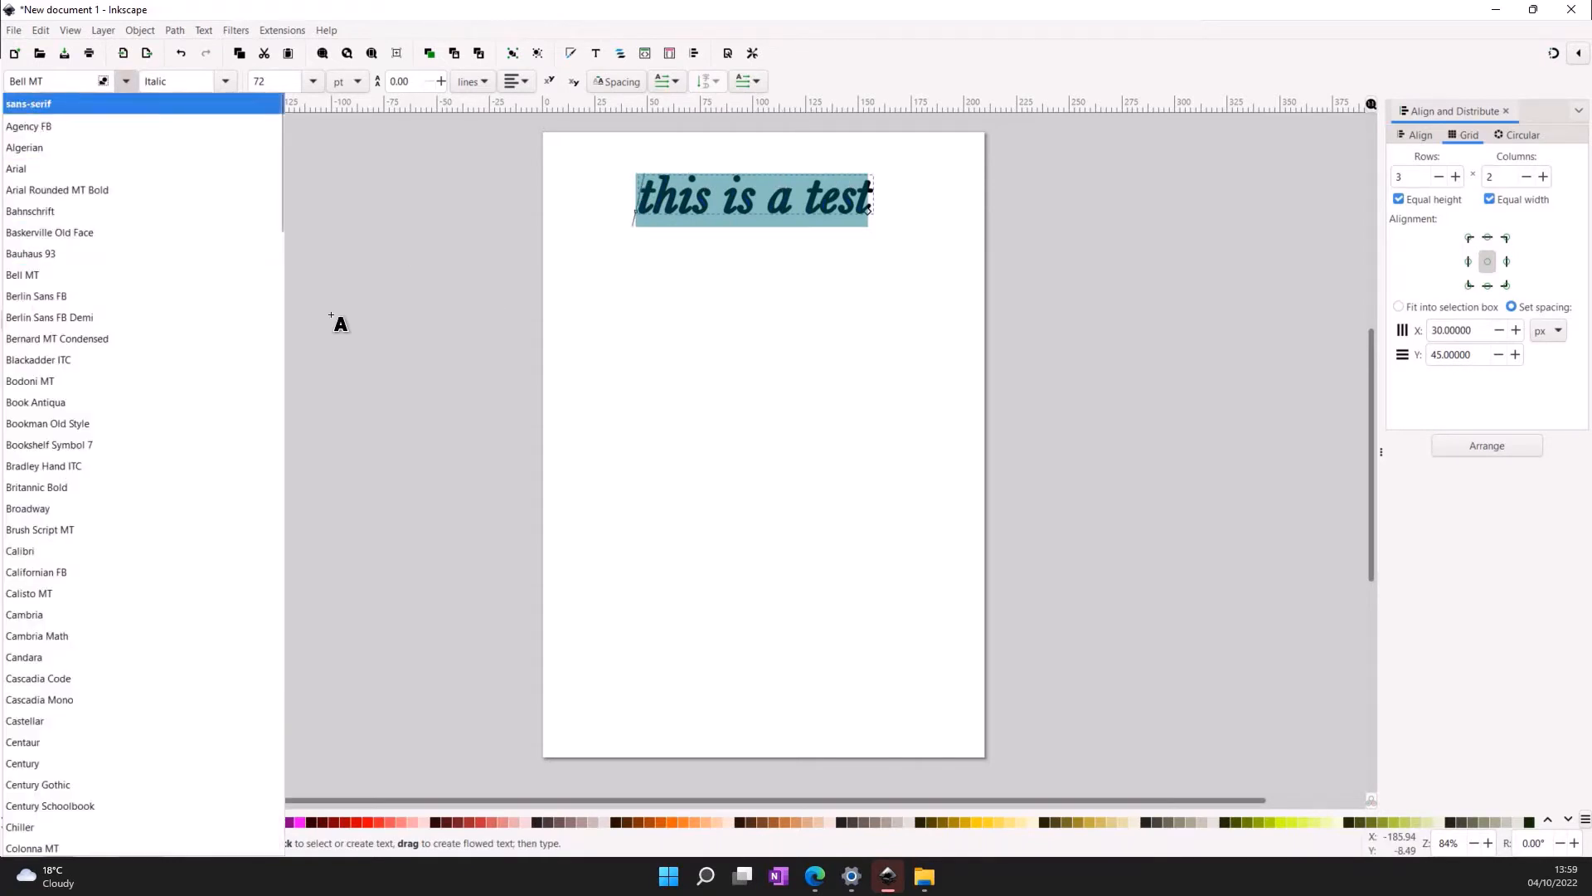
left_click(225, 81)
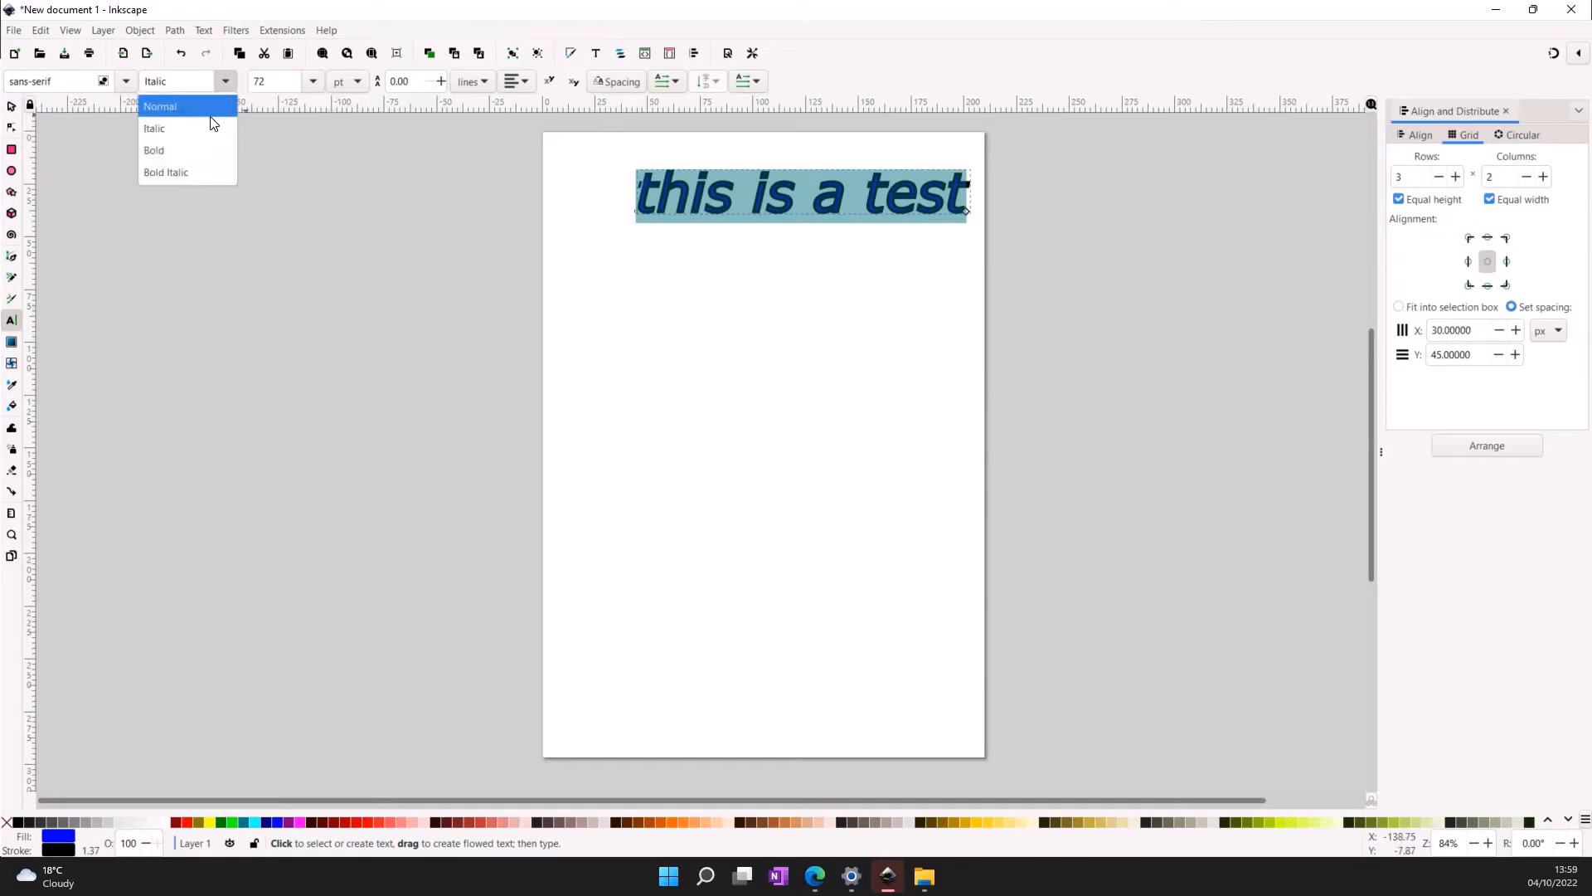
left_click(210, 109)
left_click(308, 83)
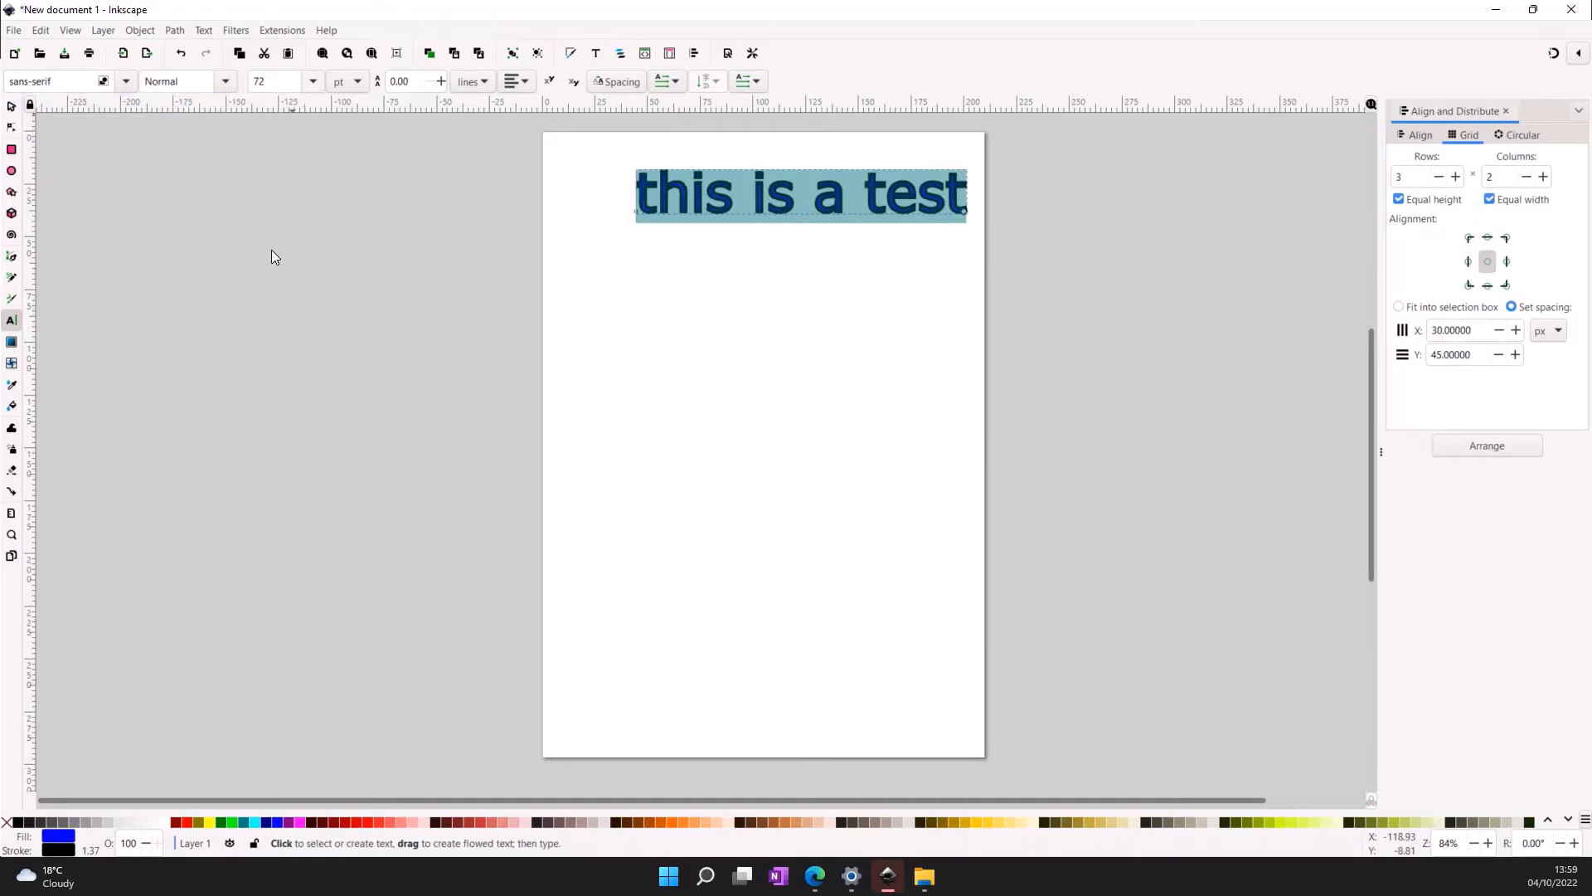
left_click(267, 325)
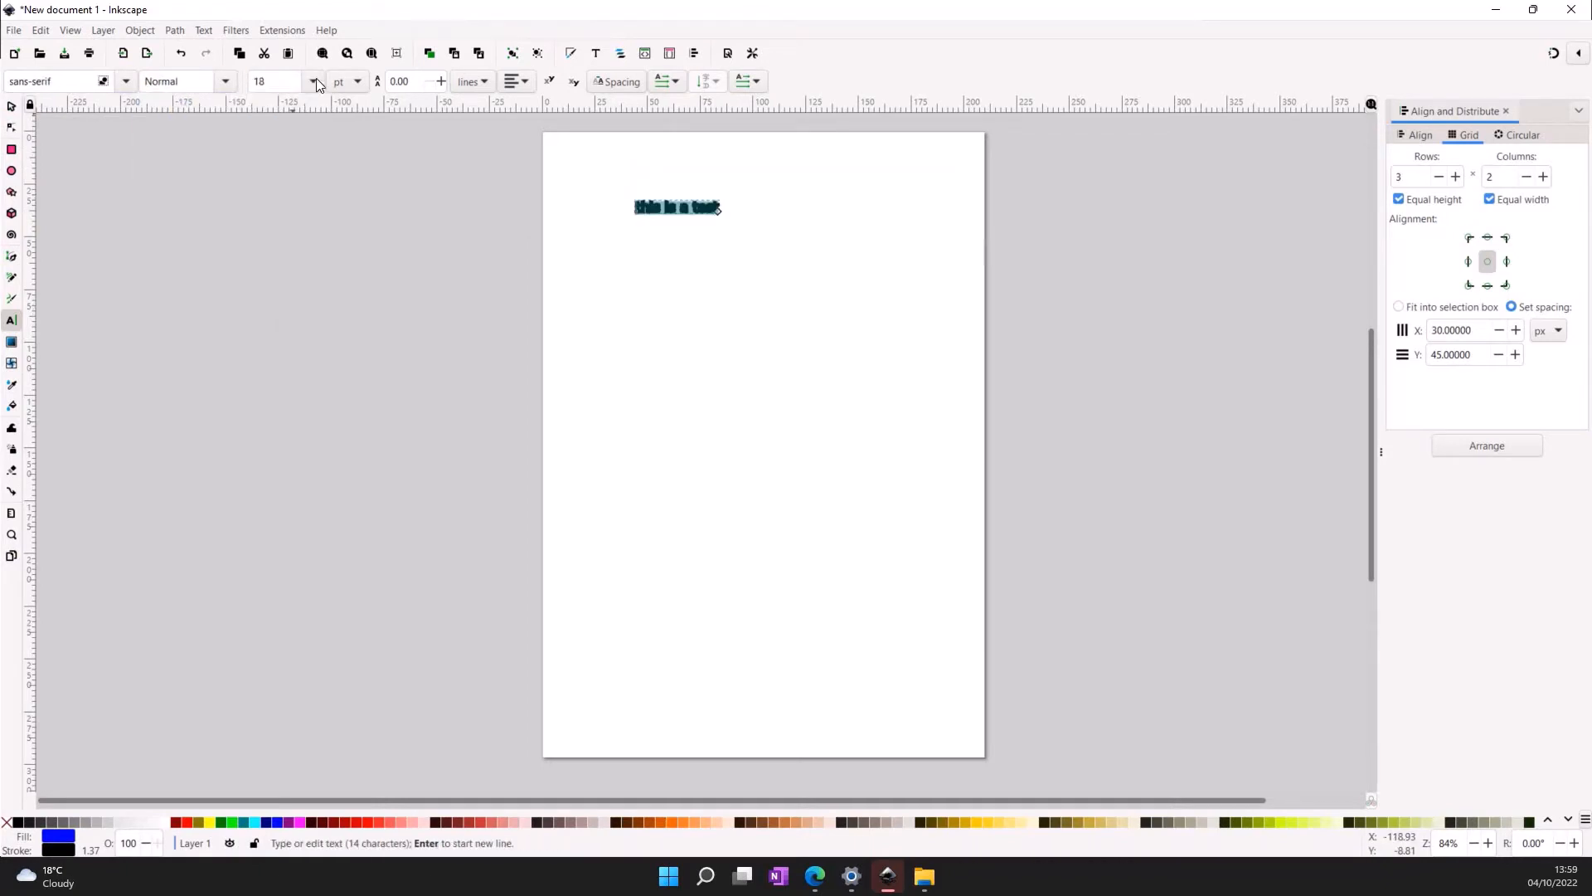
- Set the text's font size to 64 pt and shift the text slightly left and down on the page
left_click(313, 82)
left_click(286, 391)
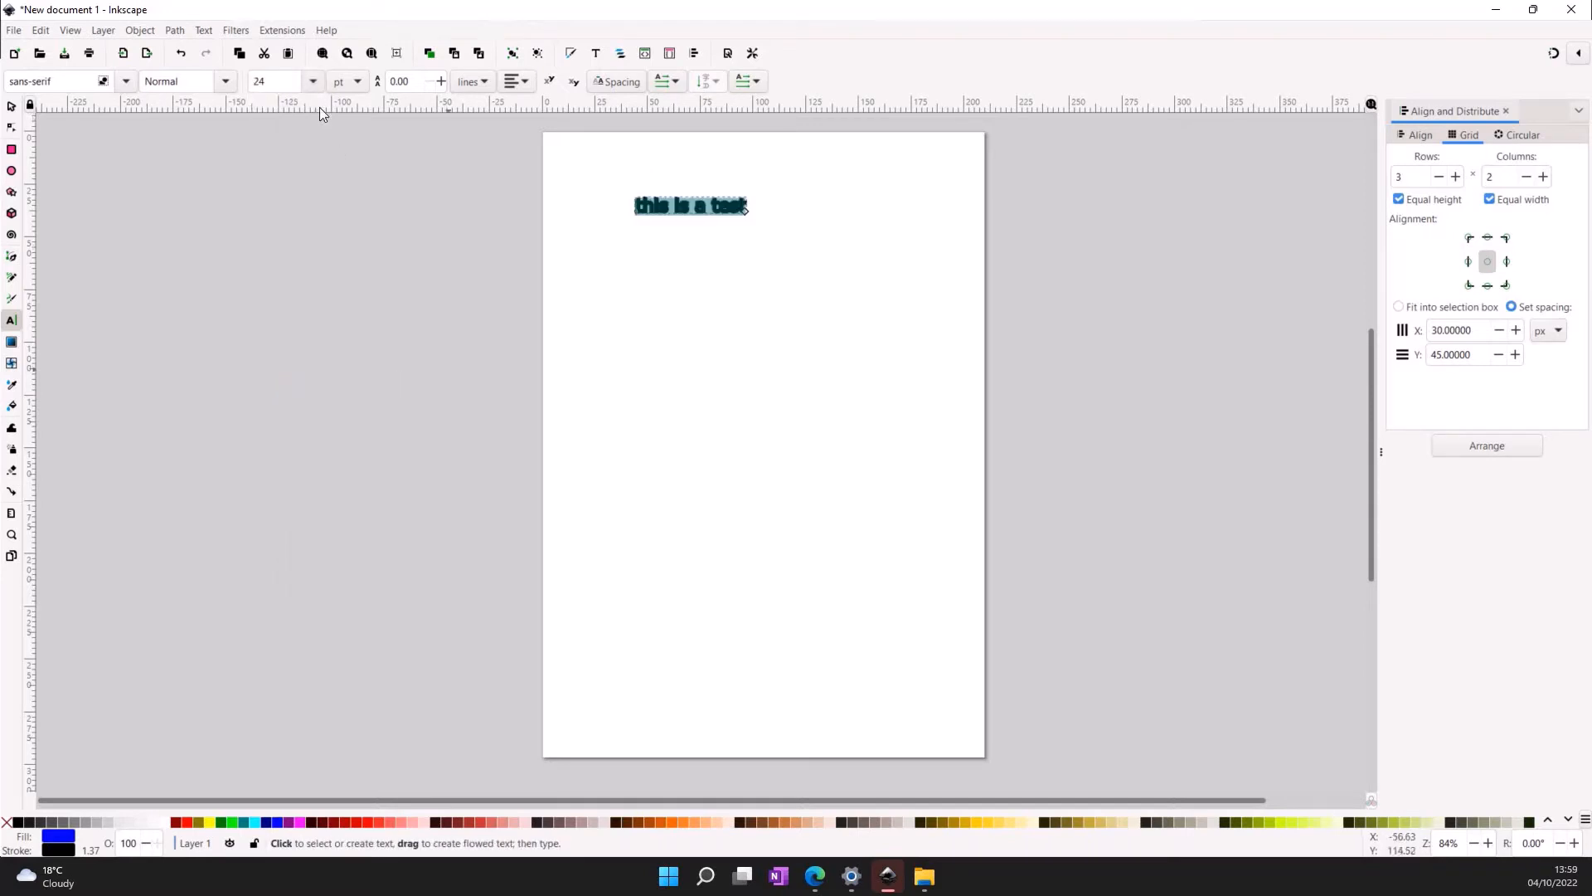
left_click(313, 82)
left_click(278, 545)
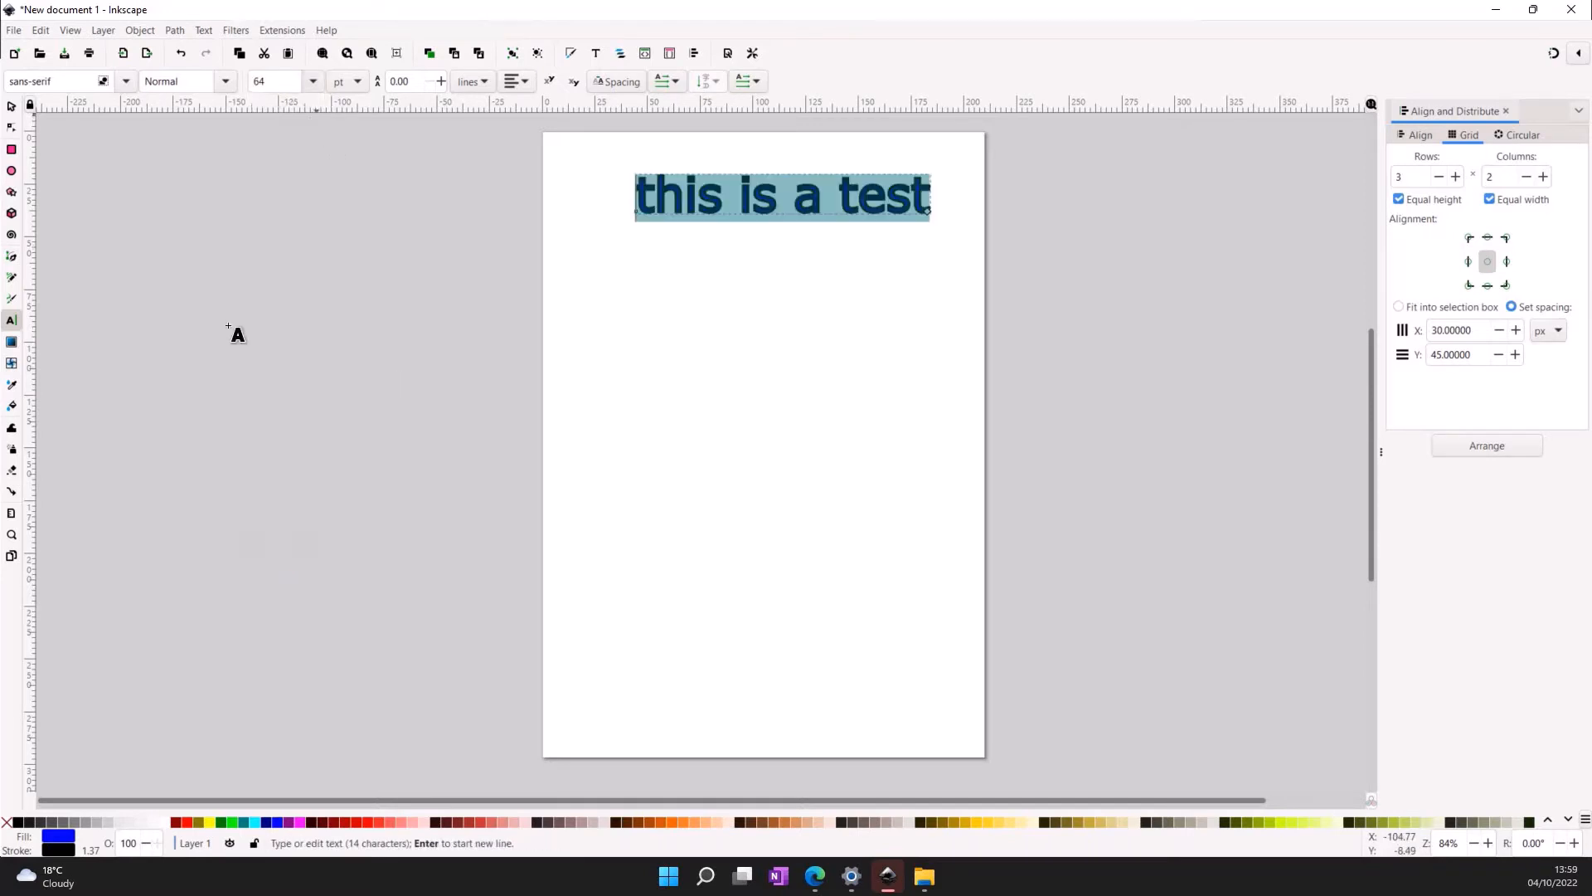
left_click(13, 105)
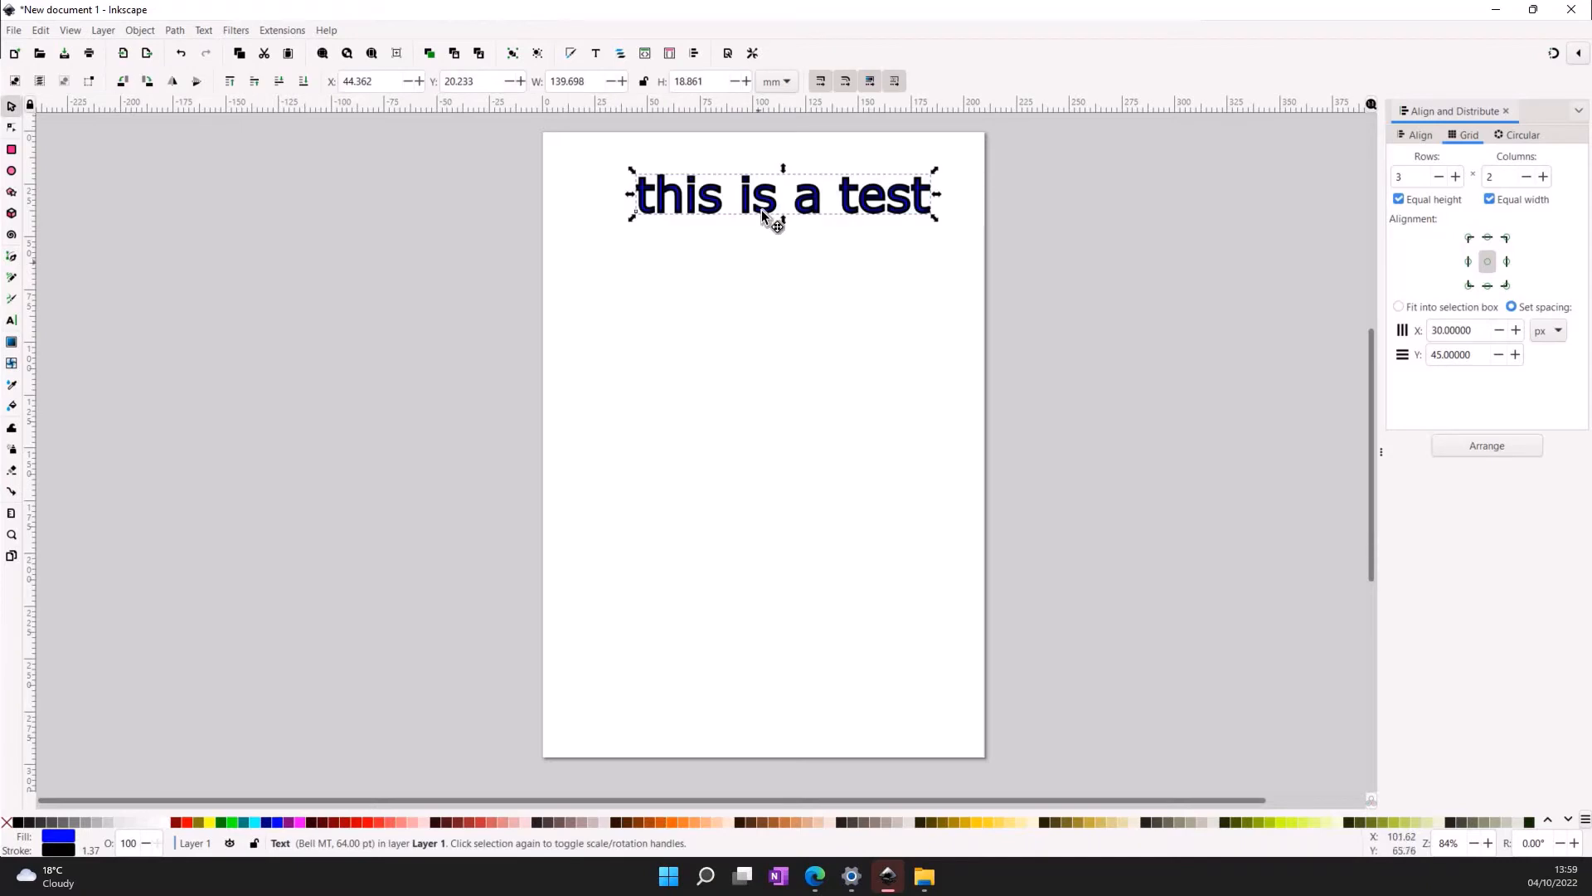
left_click_drag(755, 225, 740, 244)
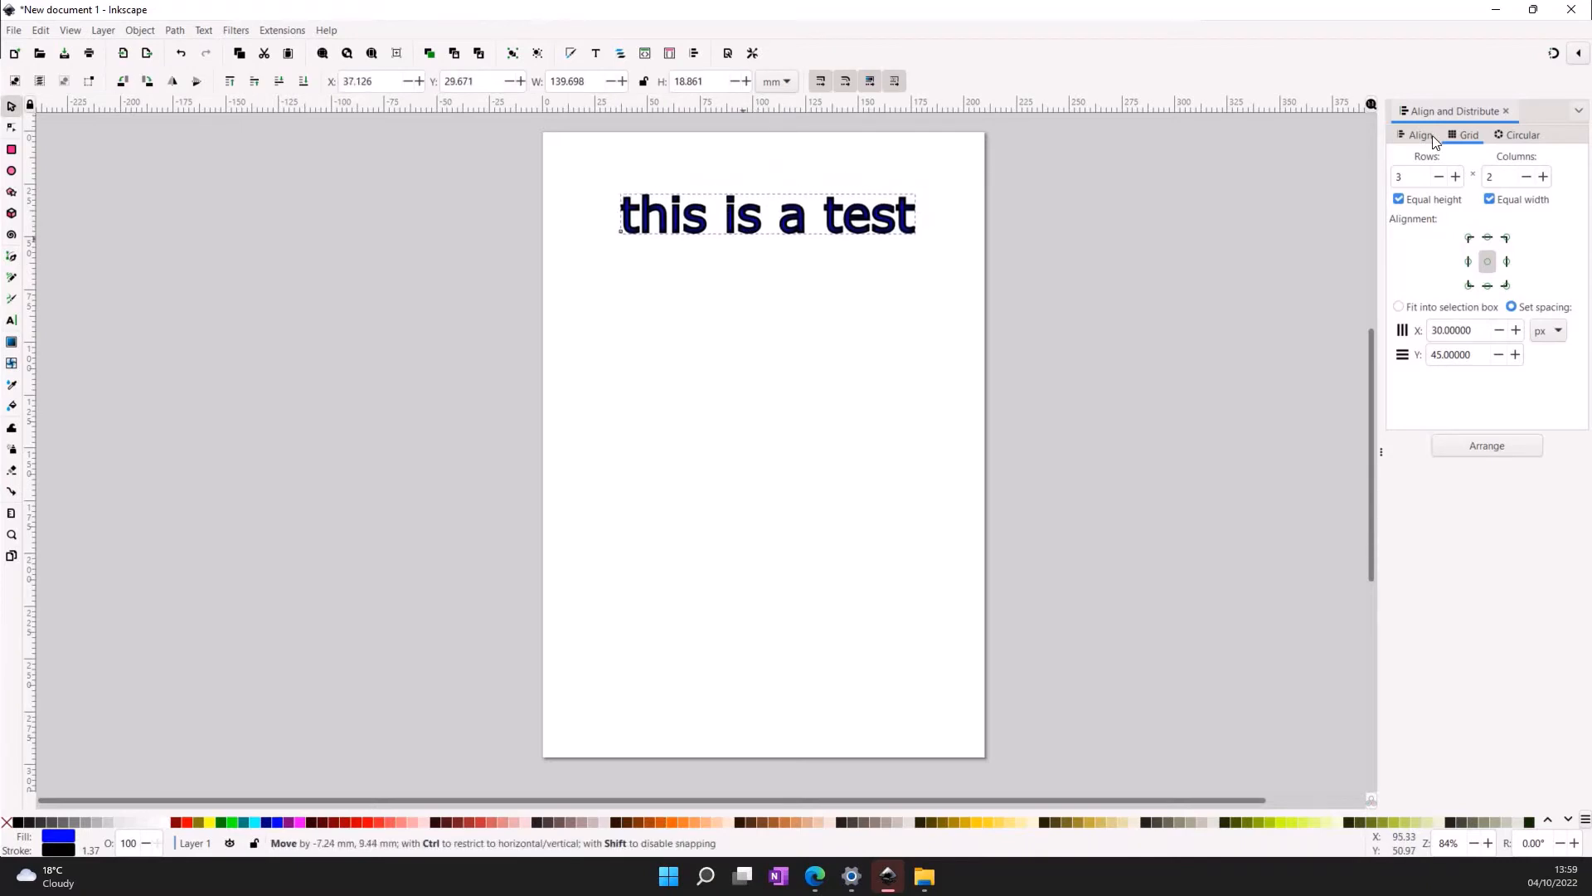
- Close the Align and Distribute settings and remove the stroke paint from the text "this is a test"
left_click(1506, 110)
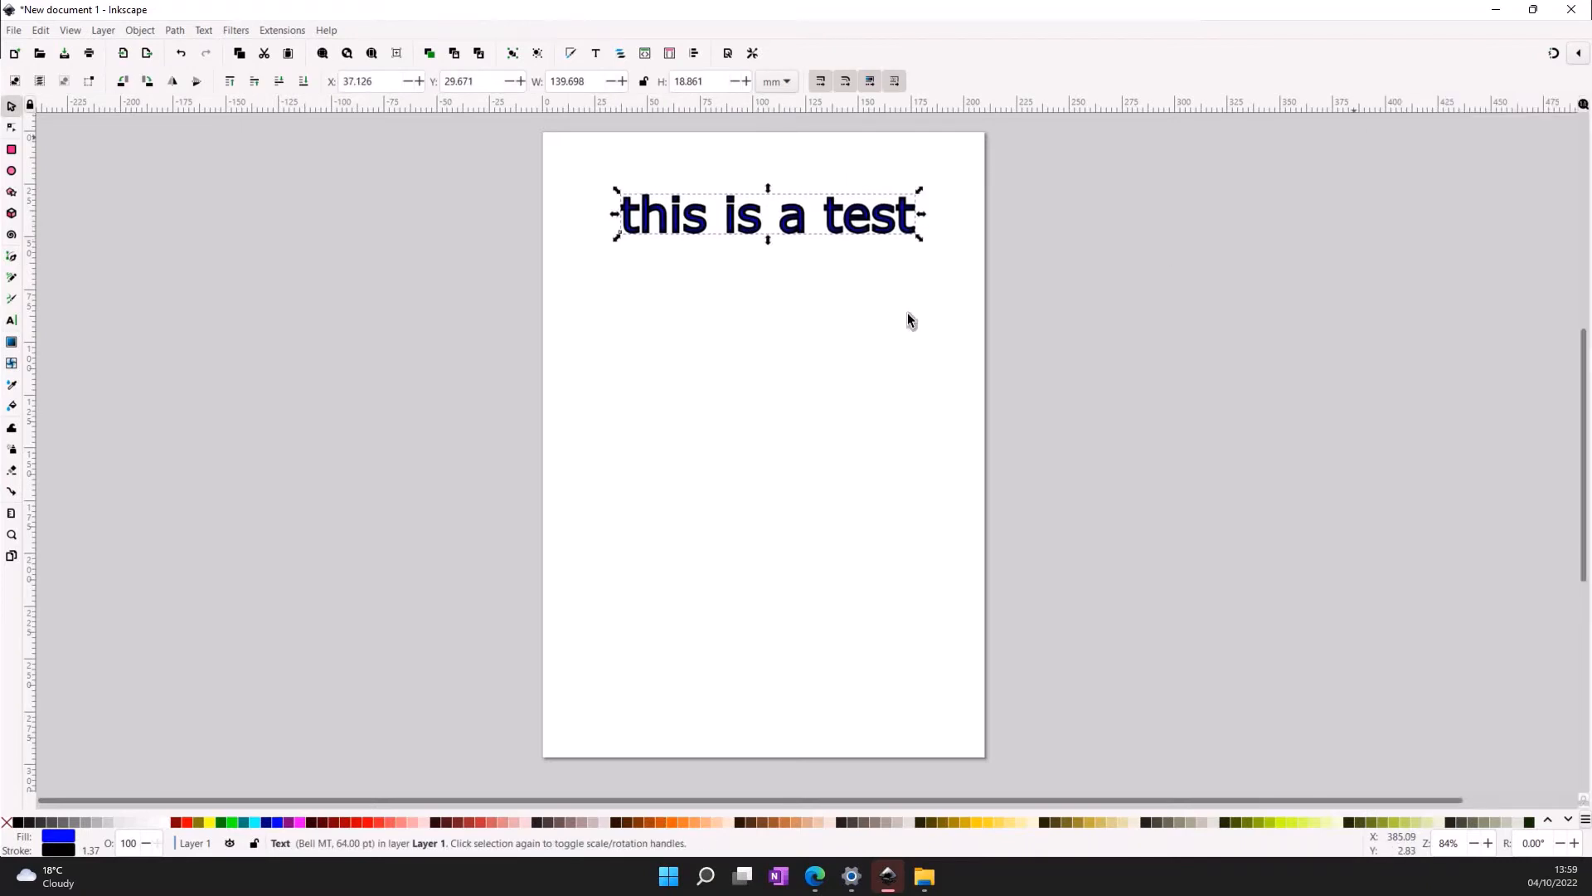
right_click(837, 218)
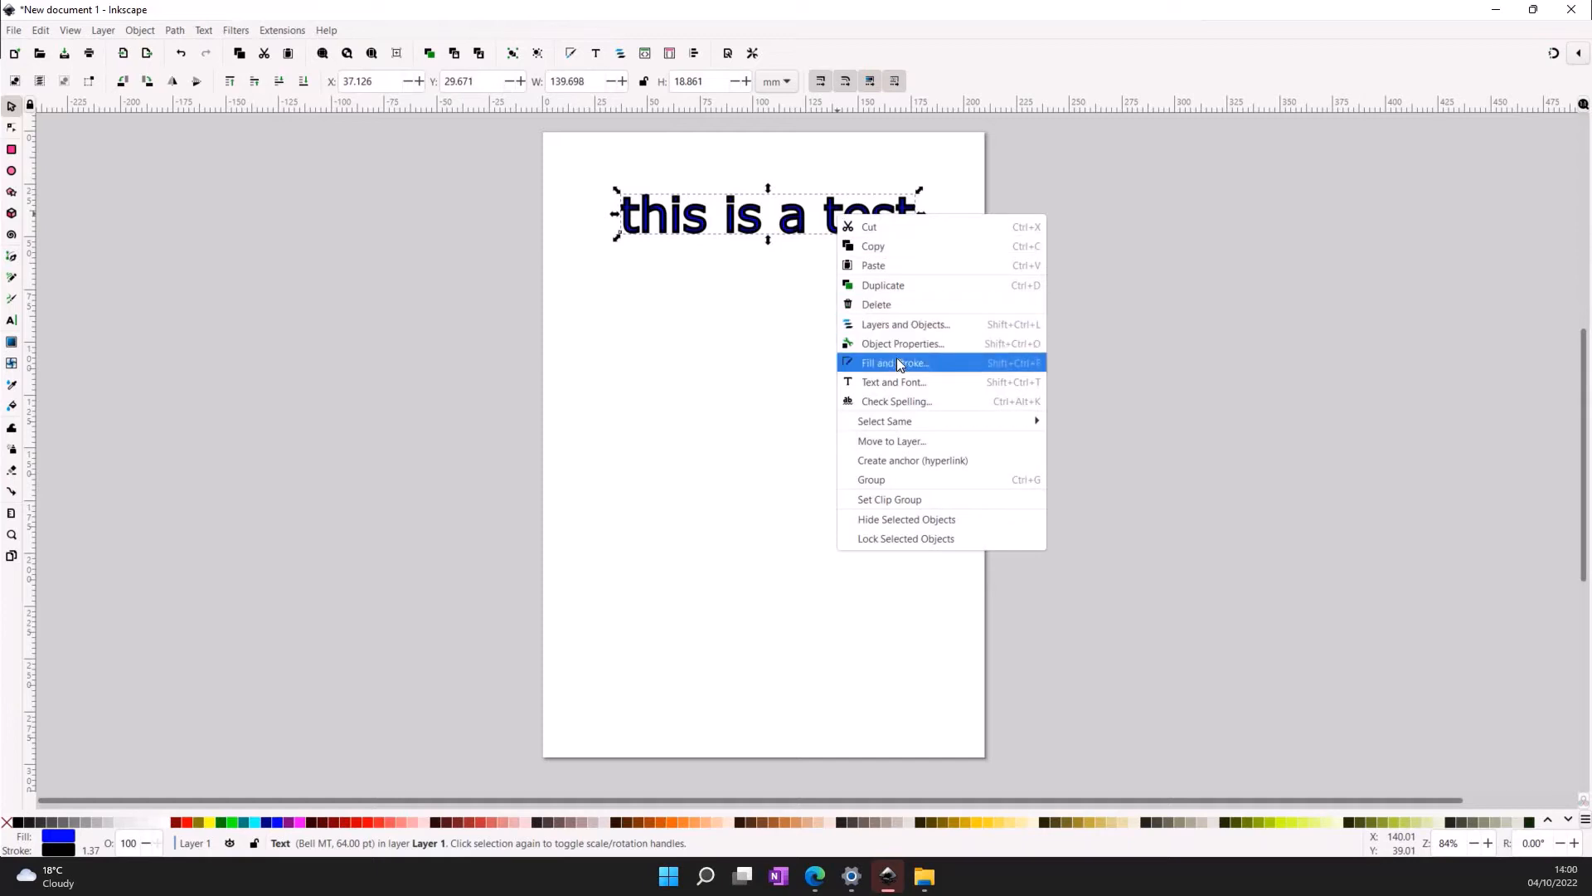
left_click(943, 363)
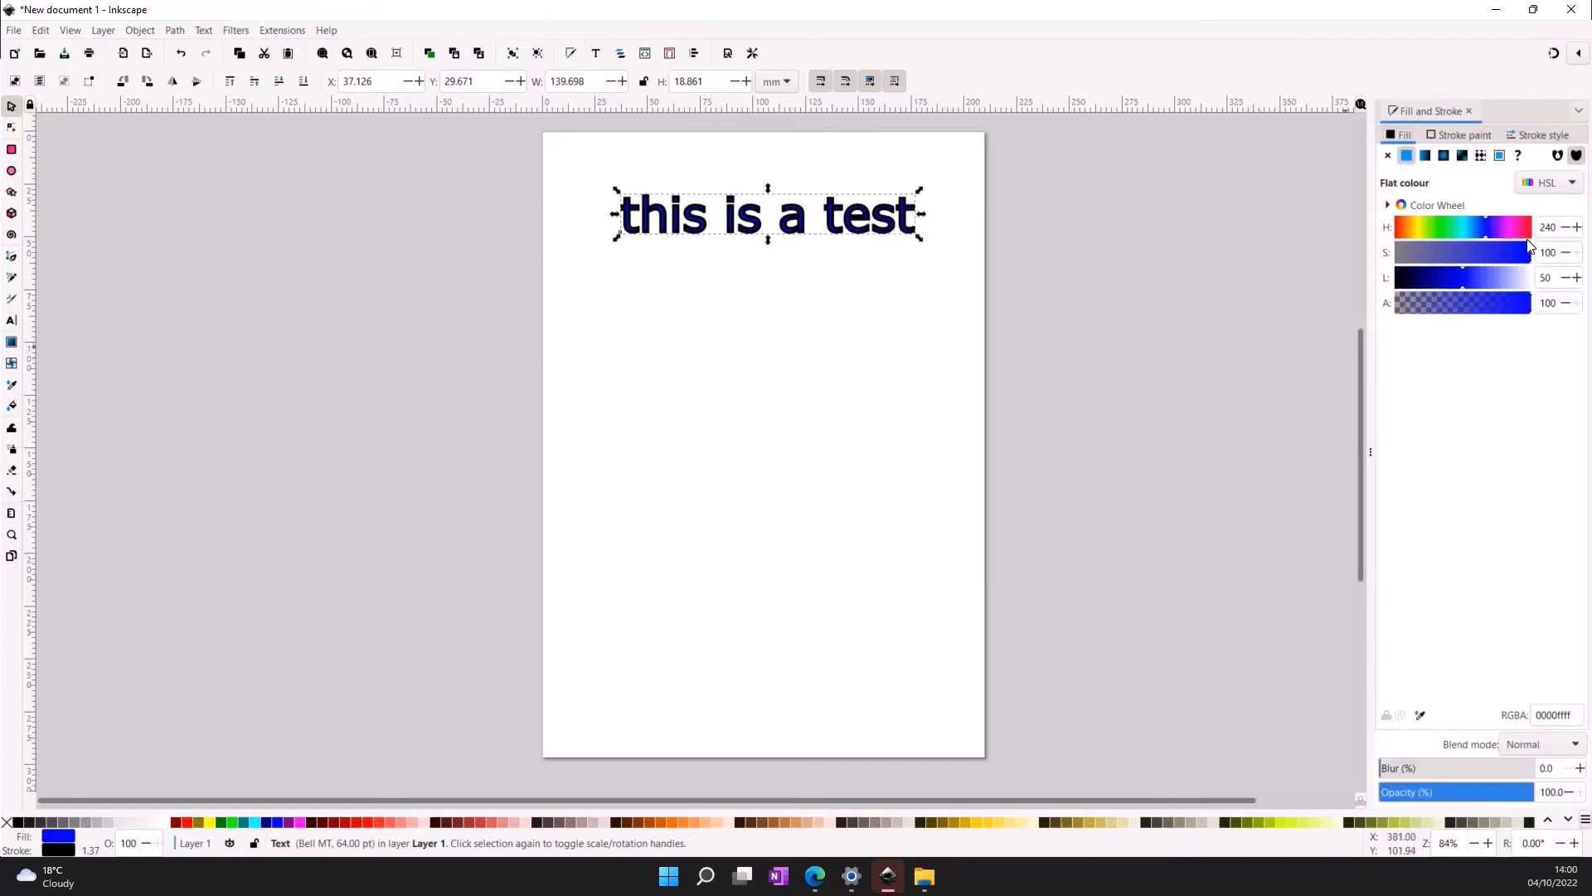
left_click(1460, 133)
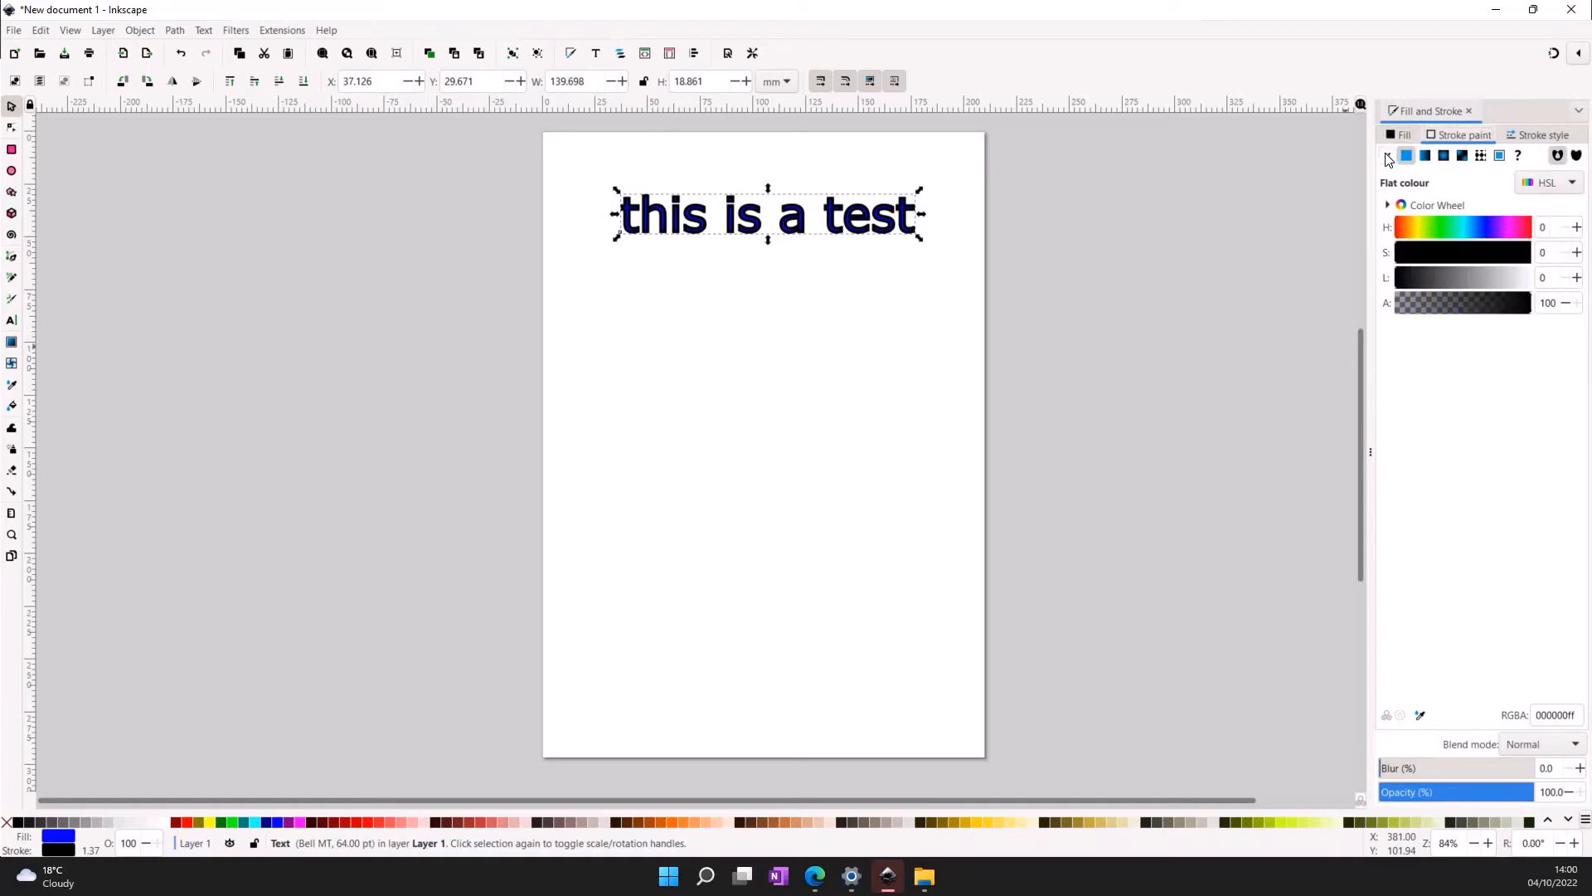
left_click(1388, 156)
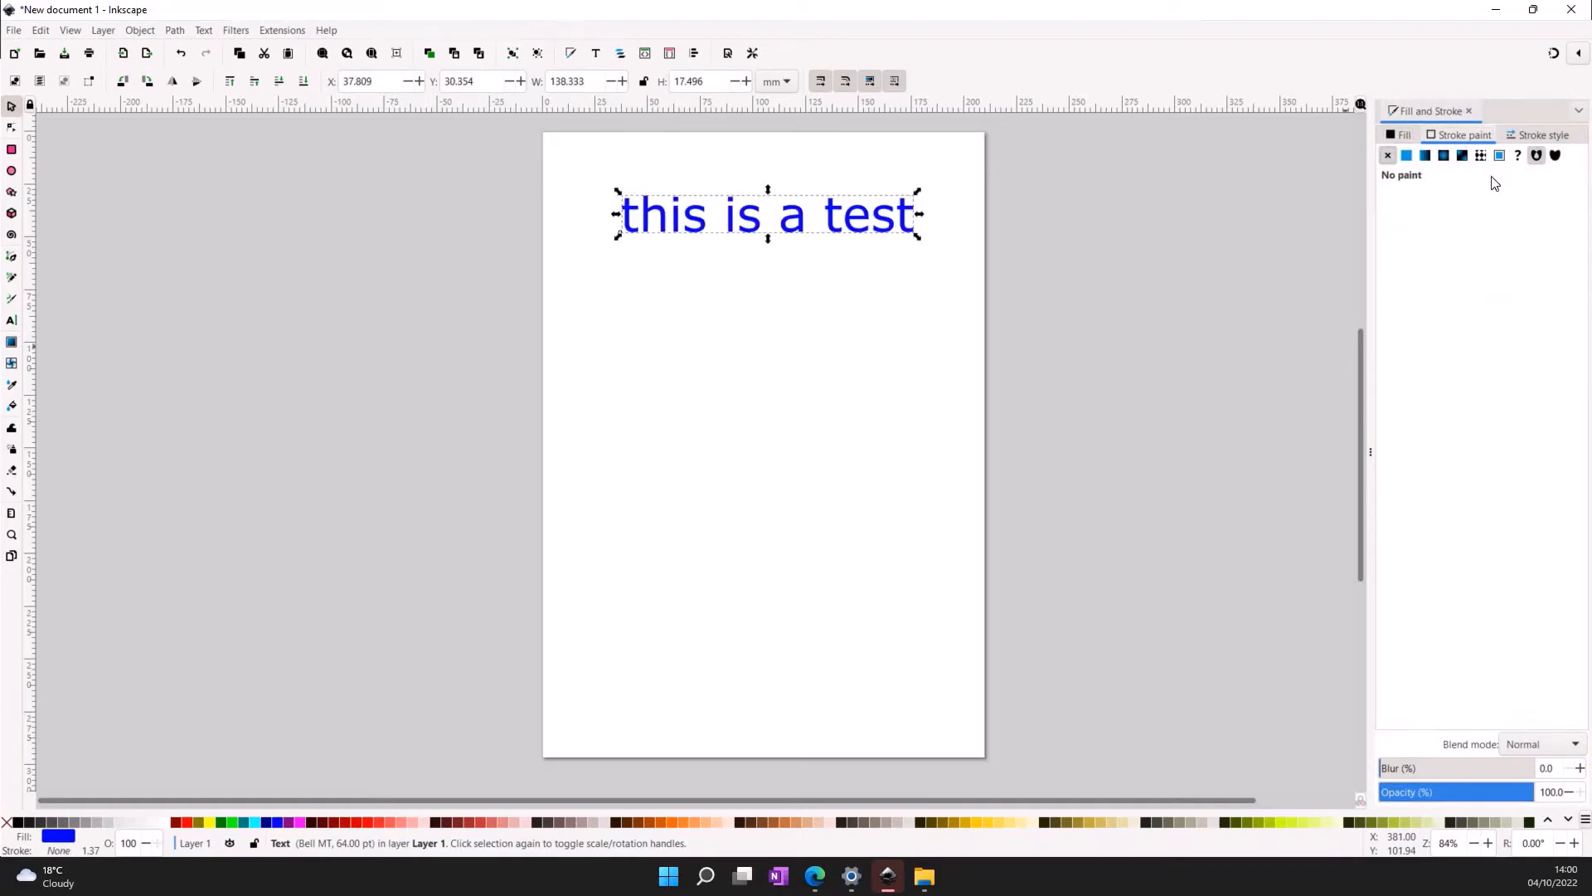
- Set the text's flat fill to a medium blue with hue 235, saturation 60 and lightness 53, and deselect it
left_click(1398, 133)
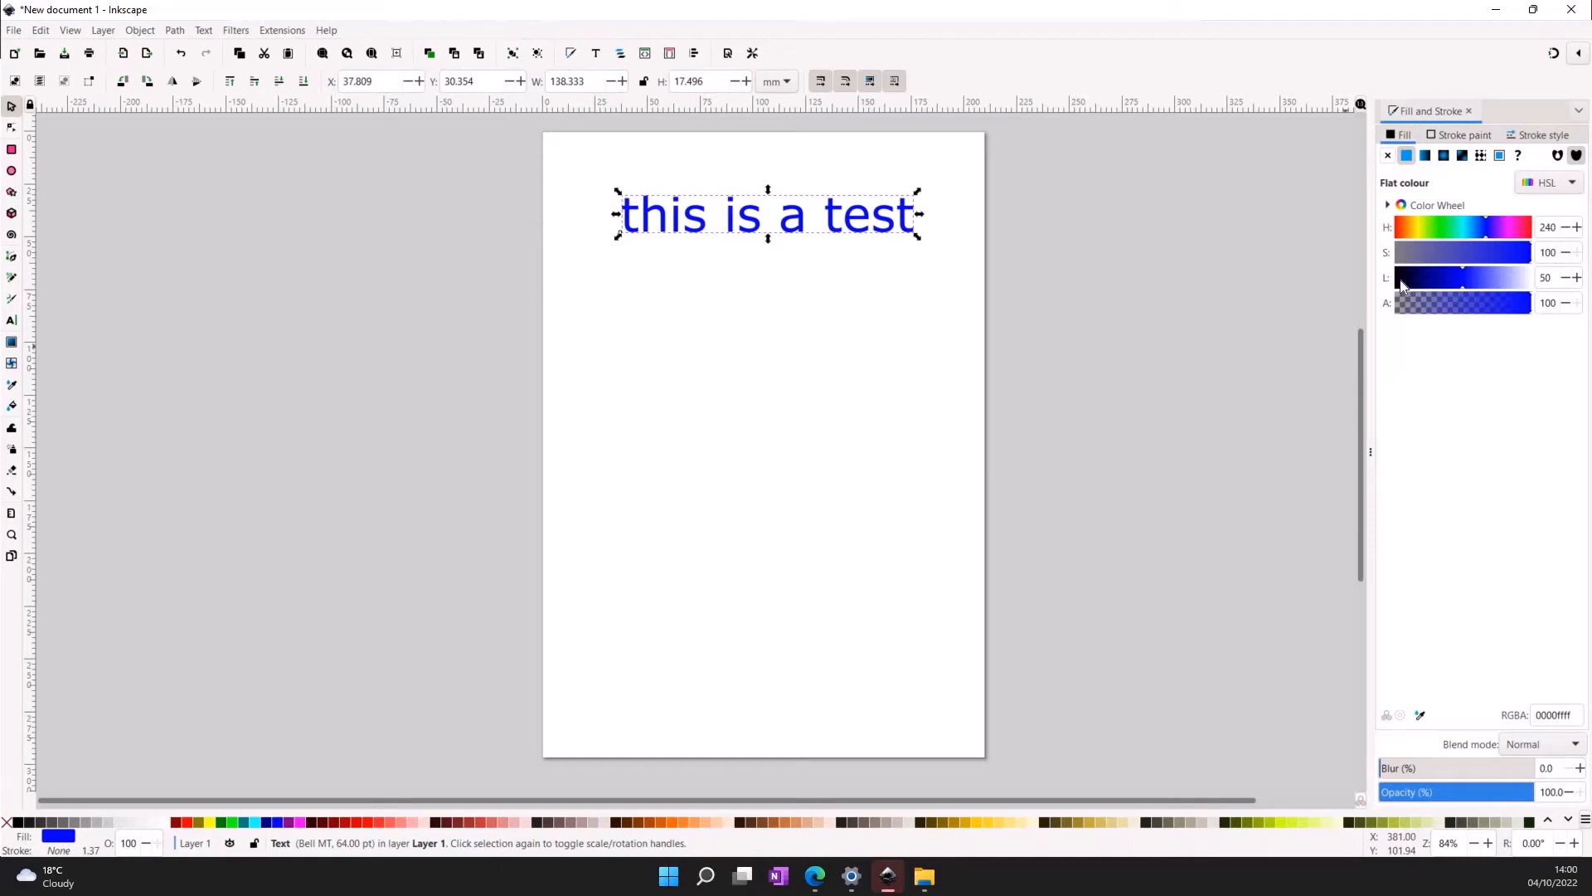
left_click(1401, 285)
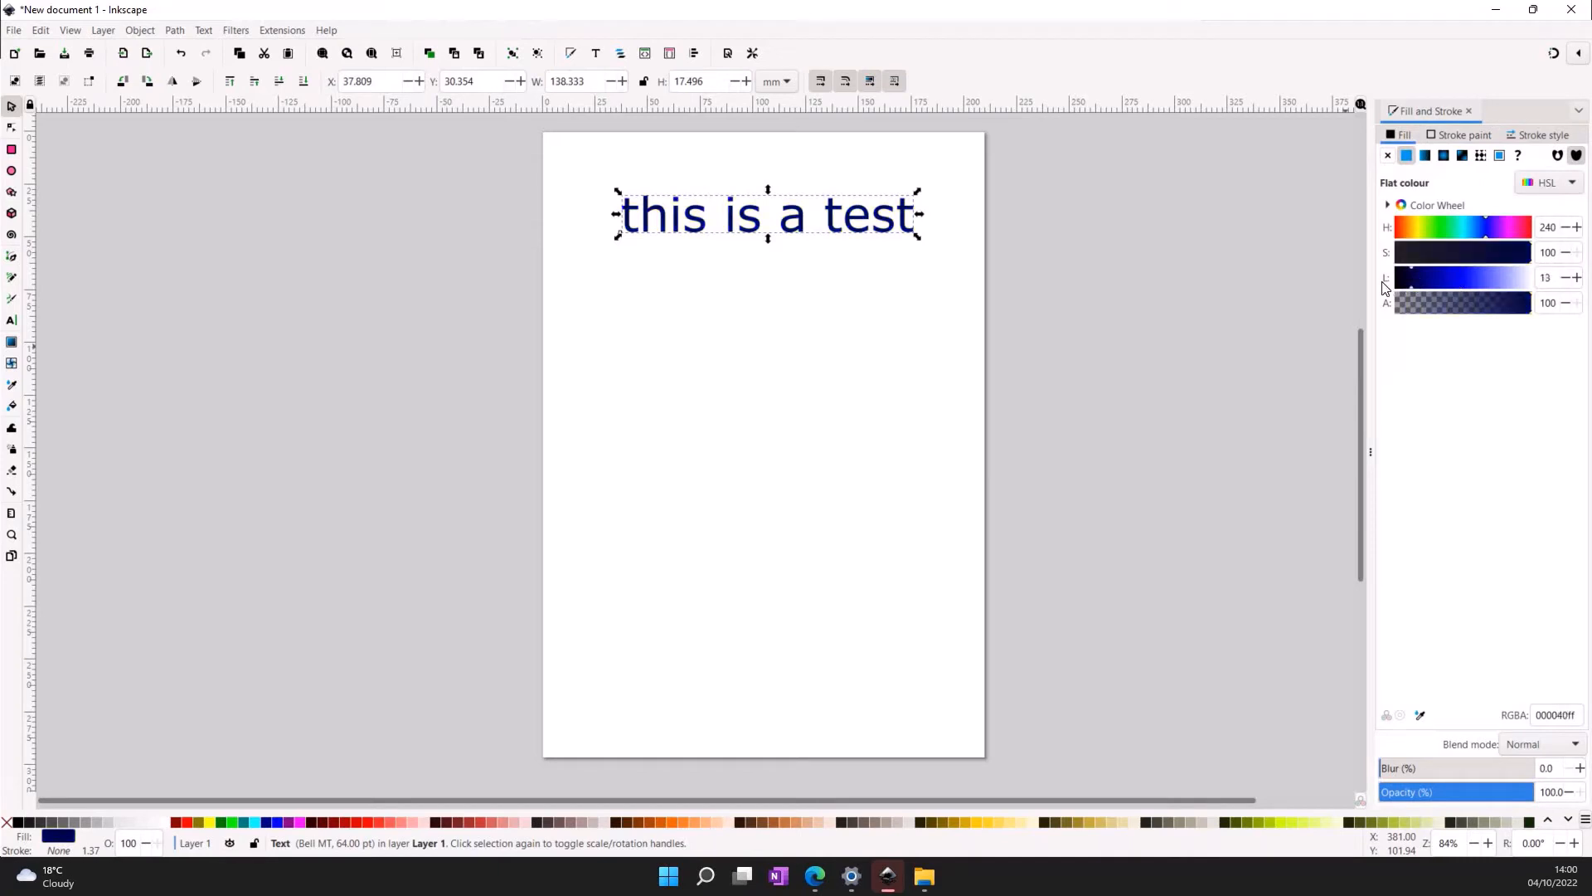
left_click(1484, 220)
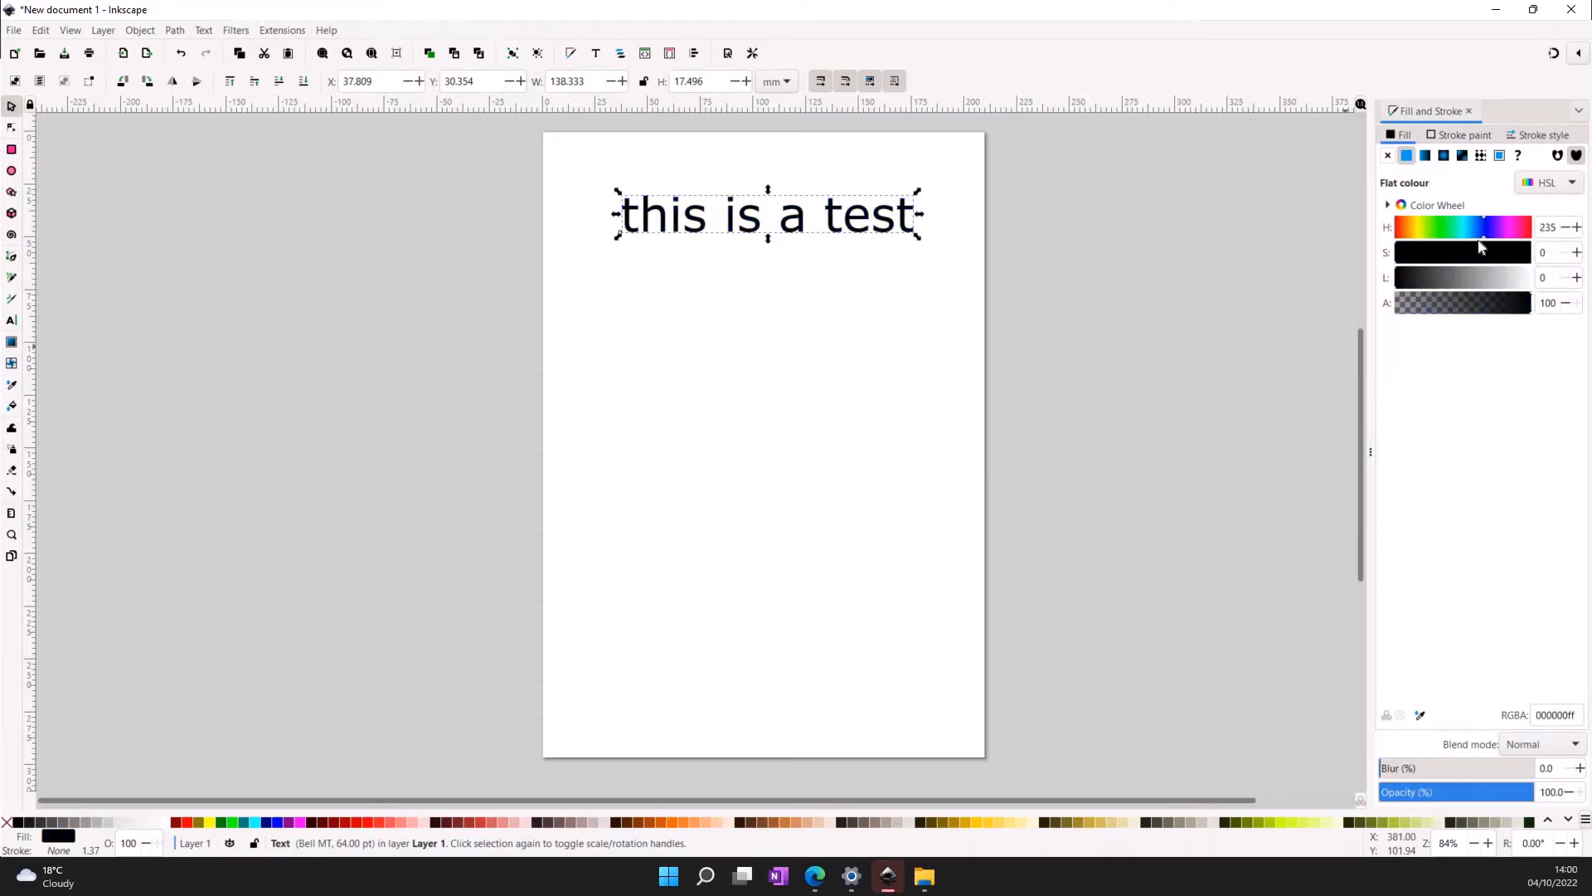
left_click(1478, 253)
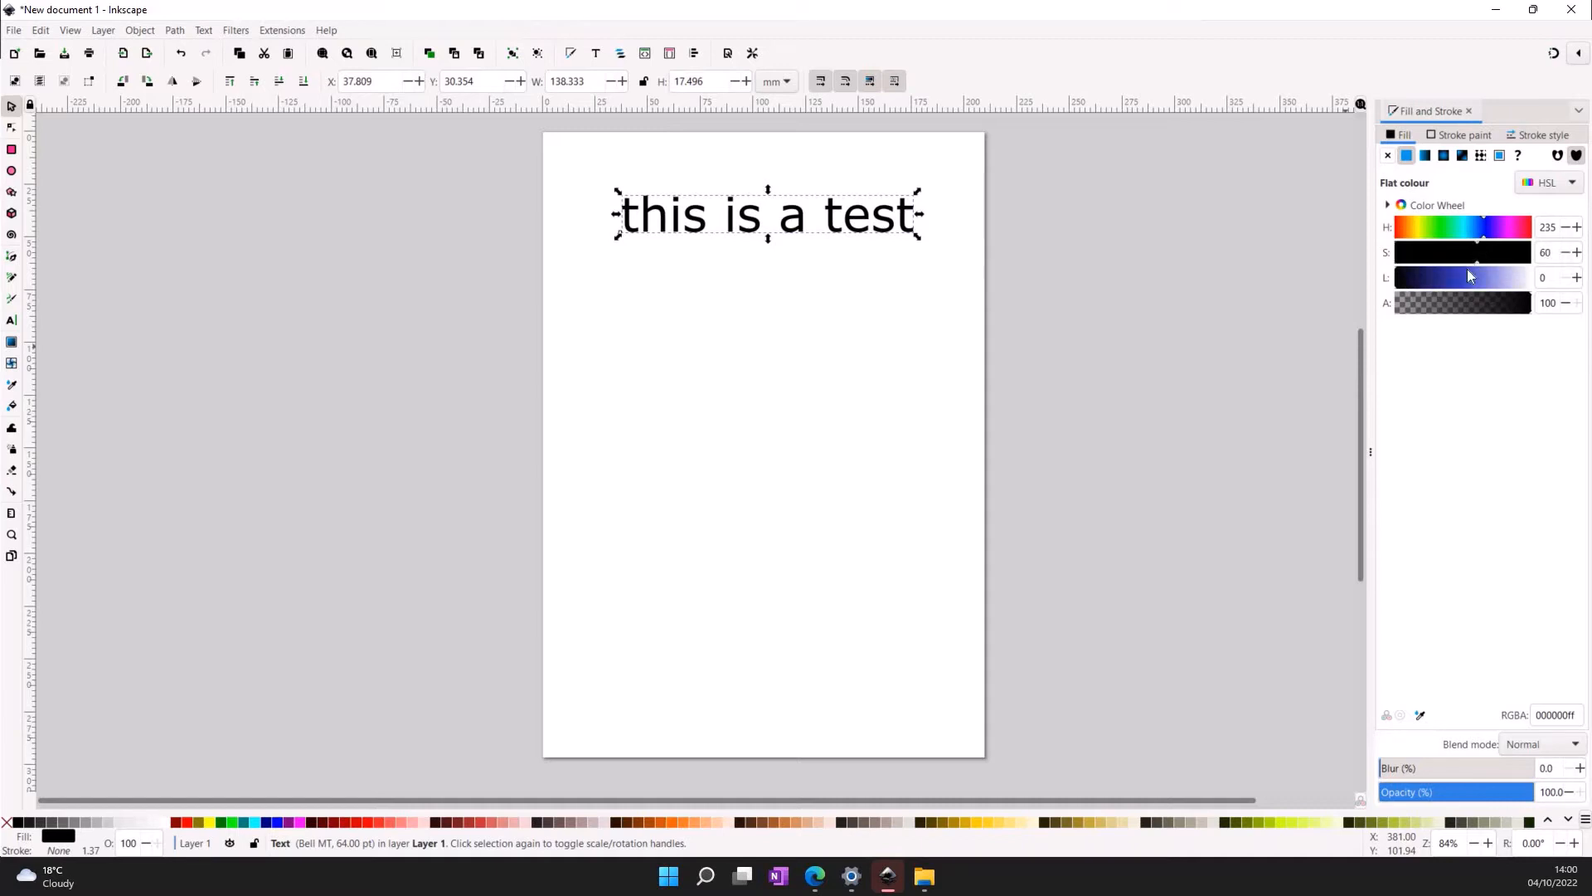
left_click(1468, 277)
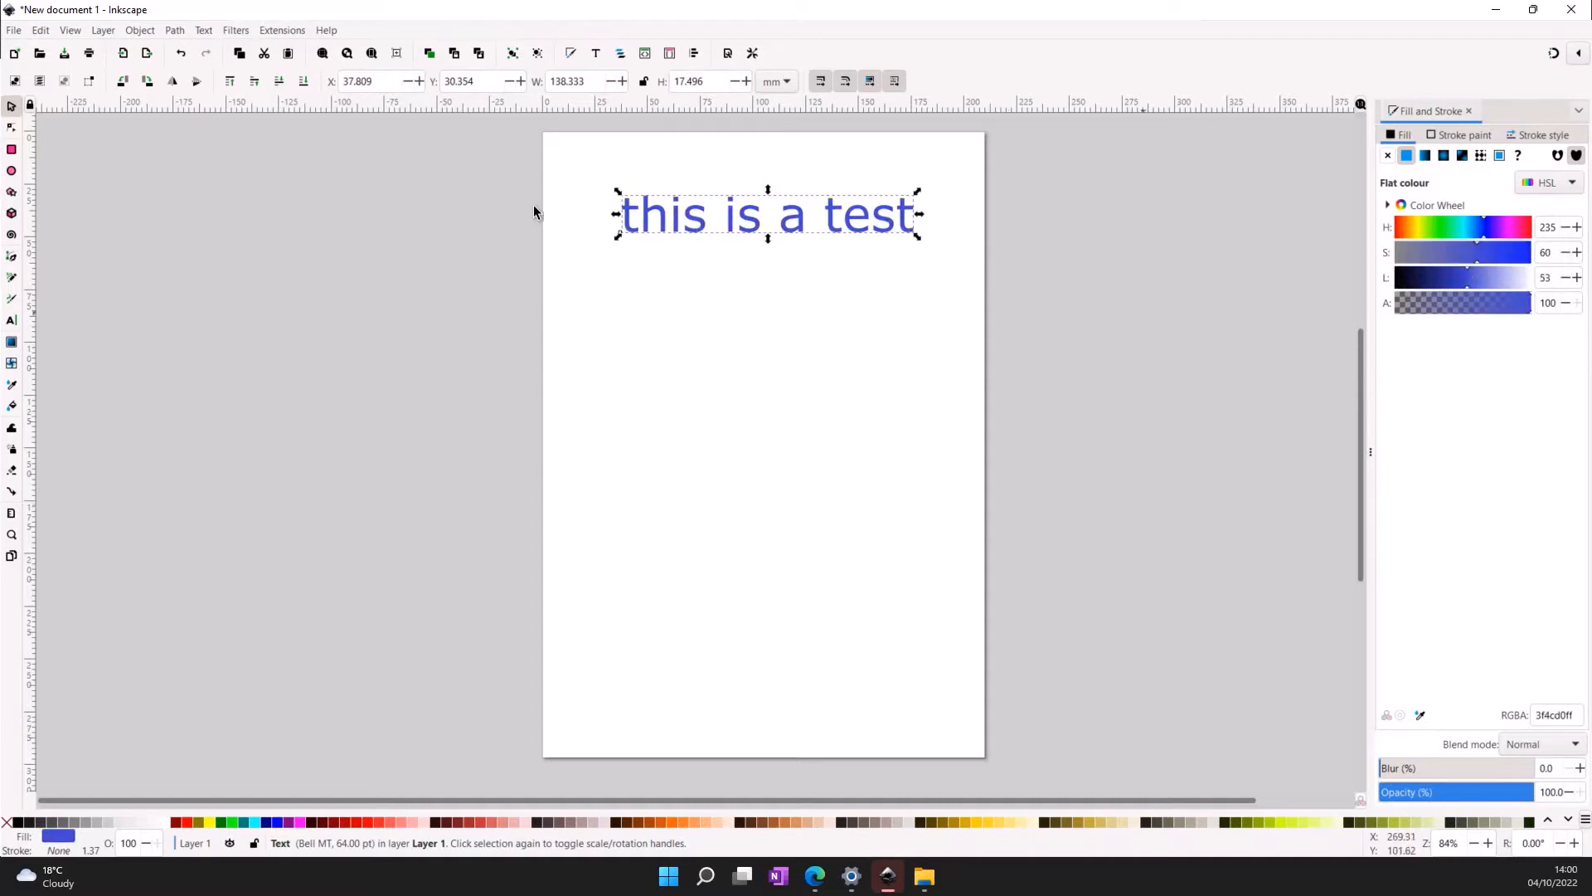
left_click(730, 186)
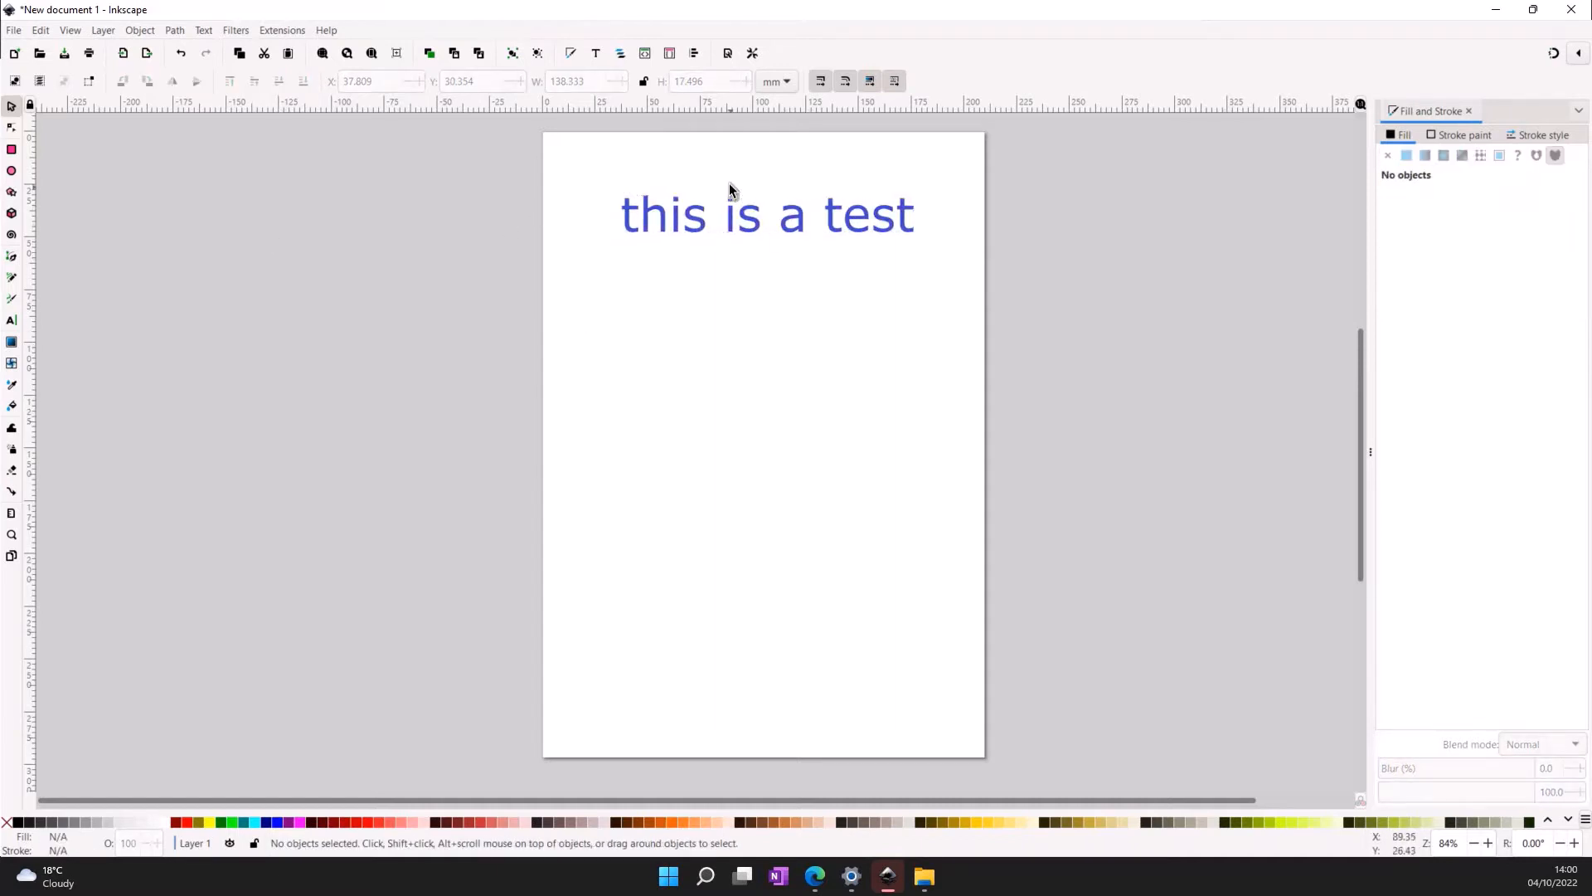
- Select all the characters of "this is a test" and set their letter spacing to -5
scroll(729, 182, "up", 2, "ctrl")
scroll(813, 189, "up", 3)
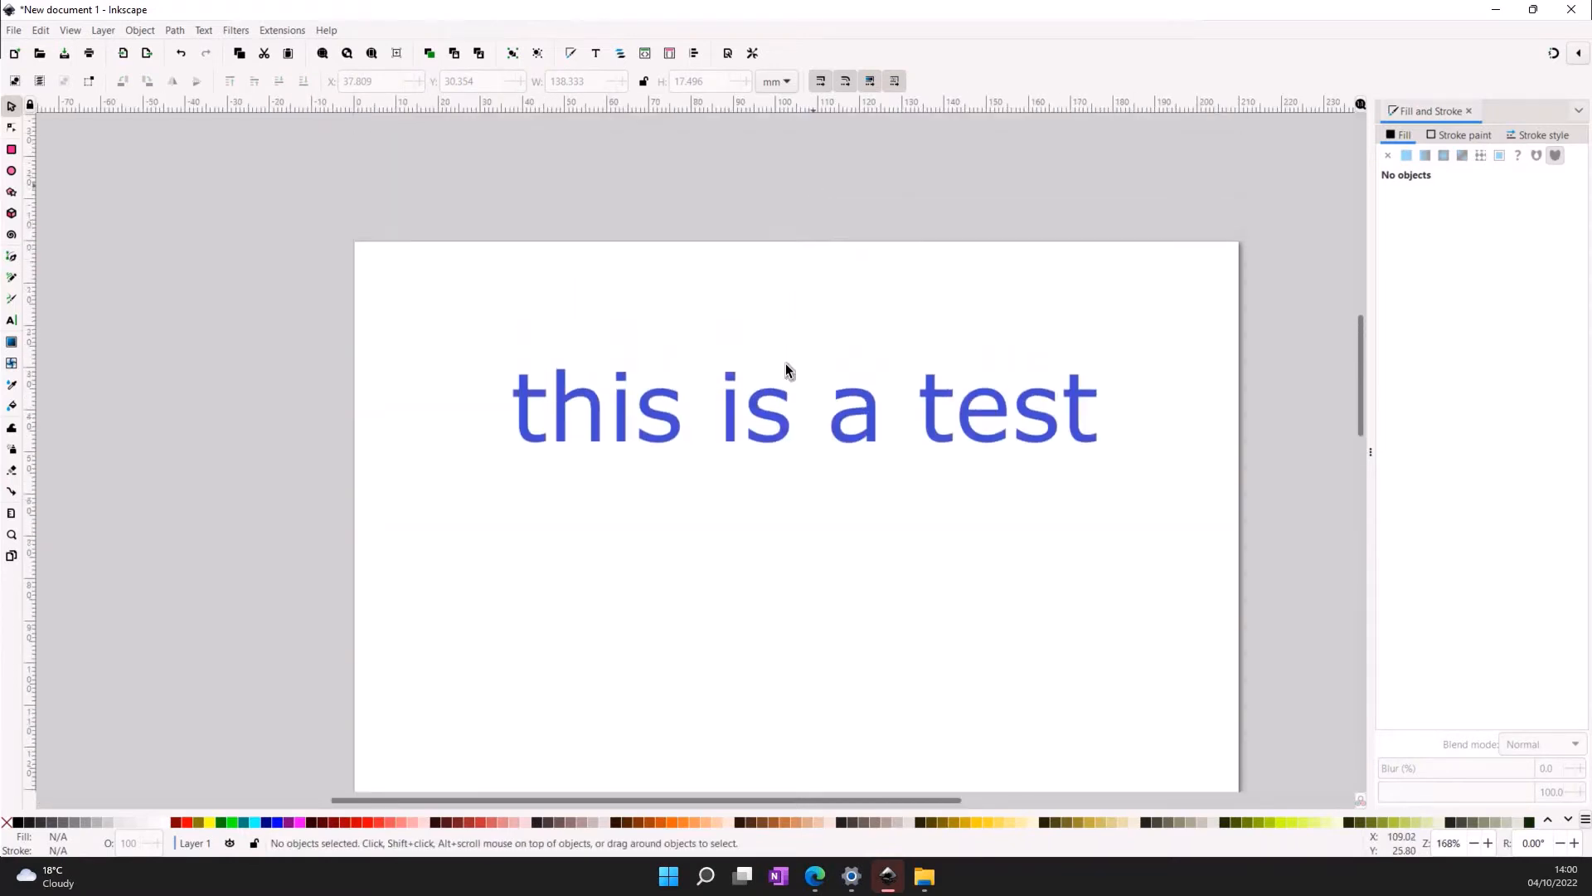
scroll(787, 370, "up", 1)
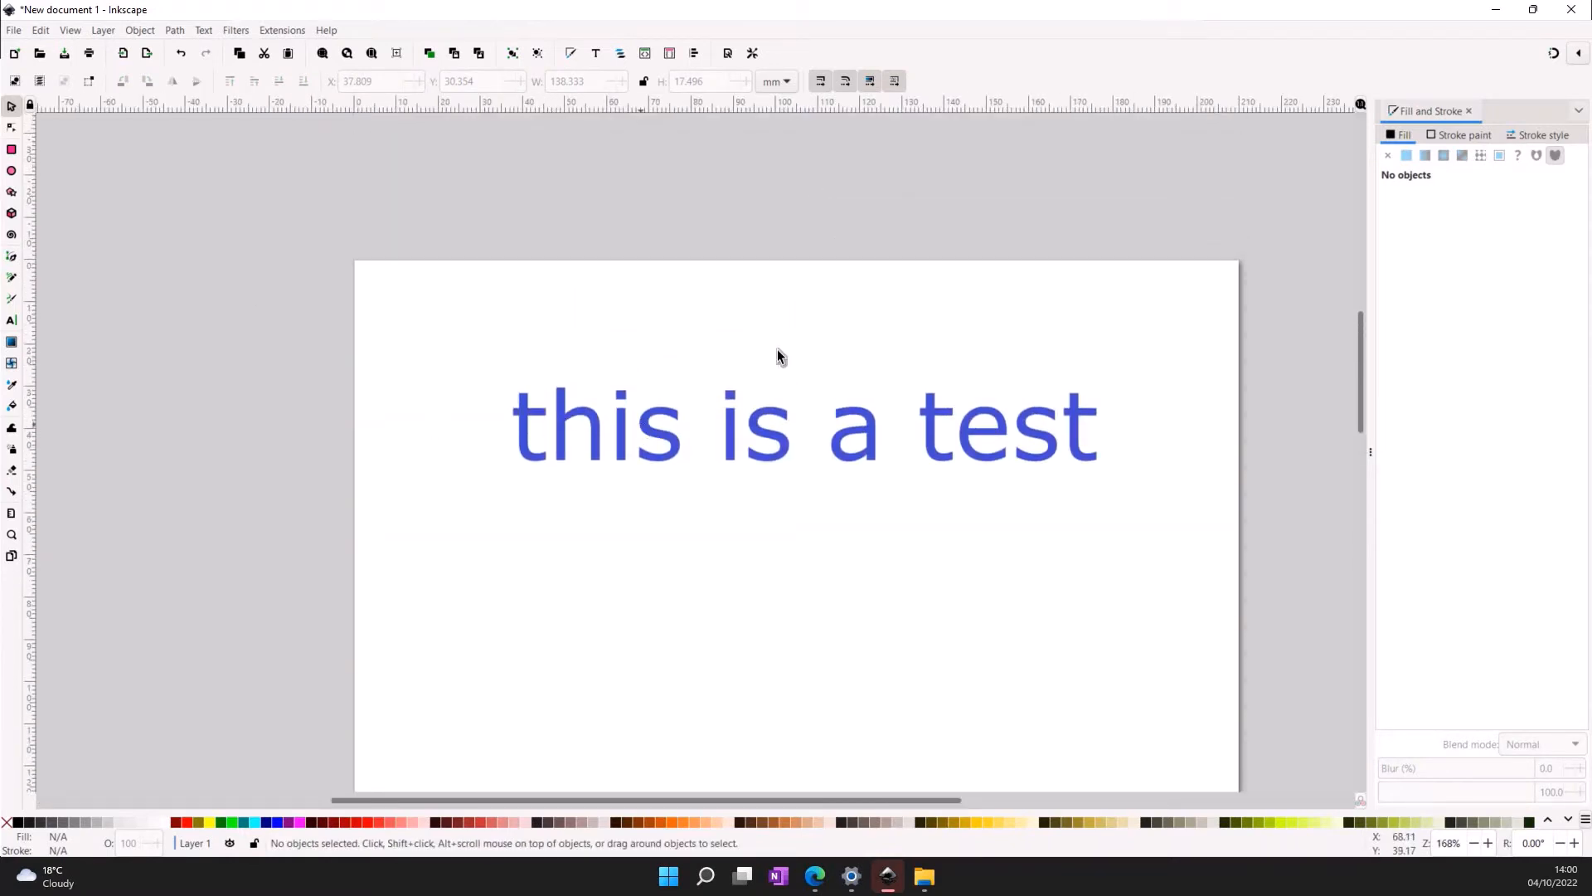
left_click(854, 427)
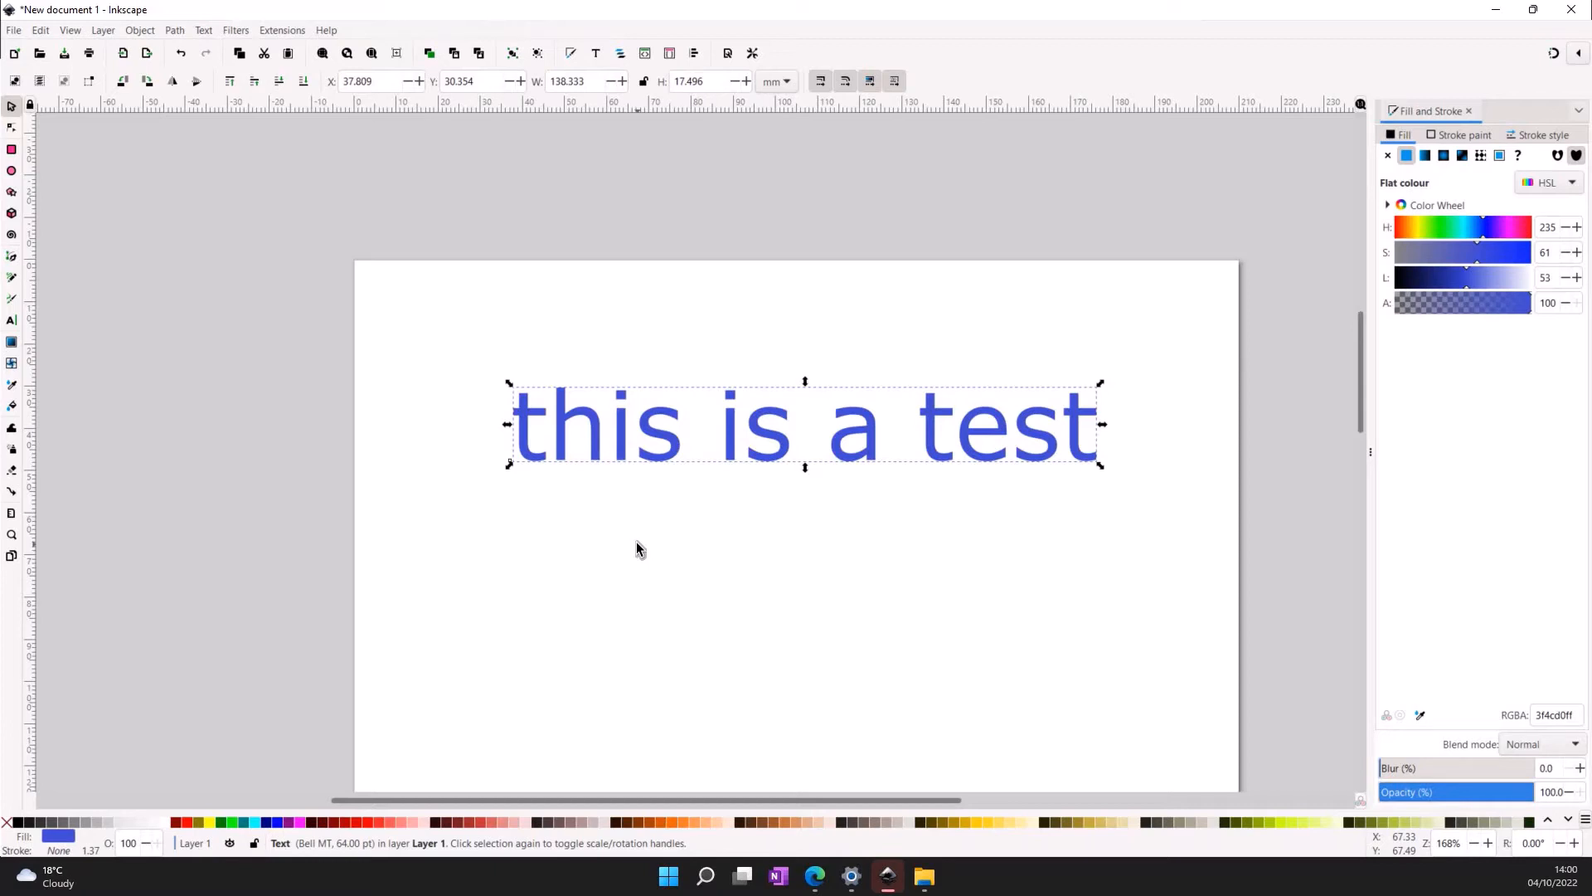
double_click(553, 440)
key("shift+Left")
key("shift+Right")
key("shift+Right")
key("shift+Right")
key("shift+Right")
key("shift+Right")
key("shift+Right")
key("shift+Right")
key("shift+Right")
key("shift+Right")
key("shift+Right")
key("shift+Right")
key("shift+Right")
key("shift+Right")
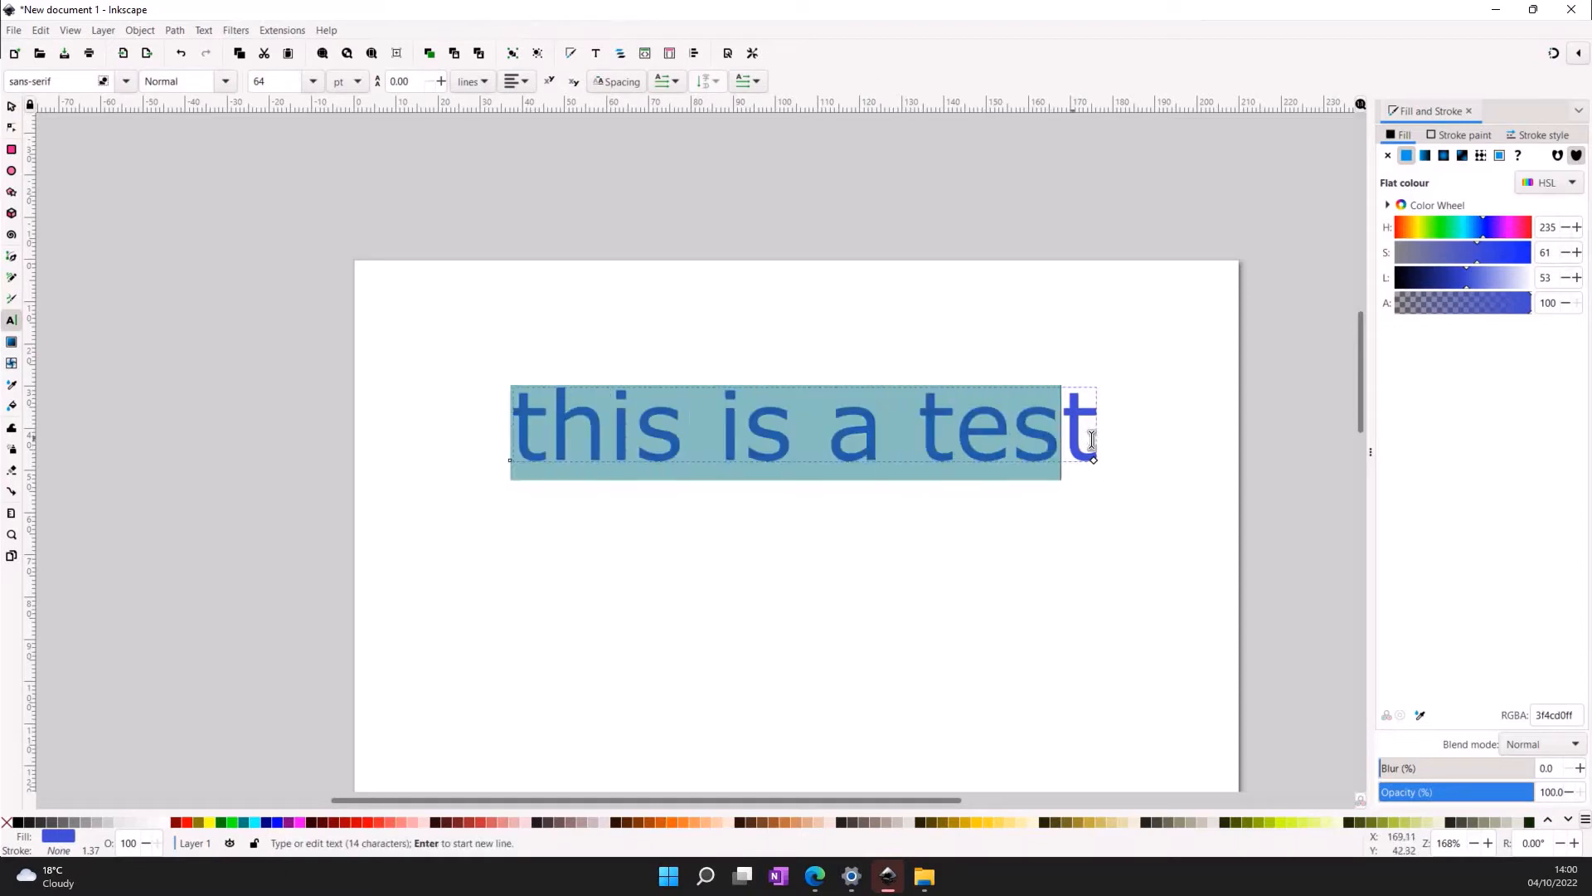
left_click(618, 81)
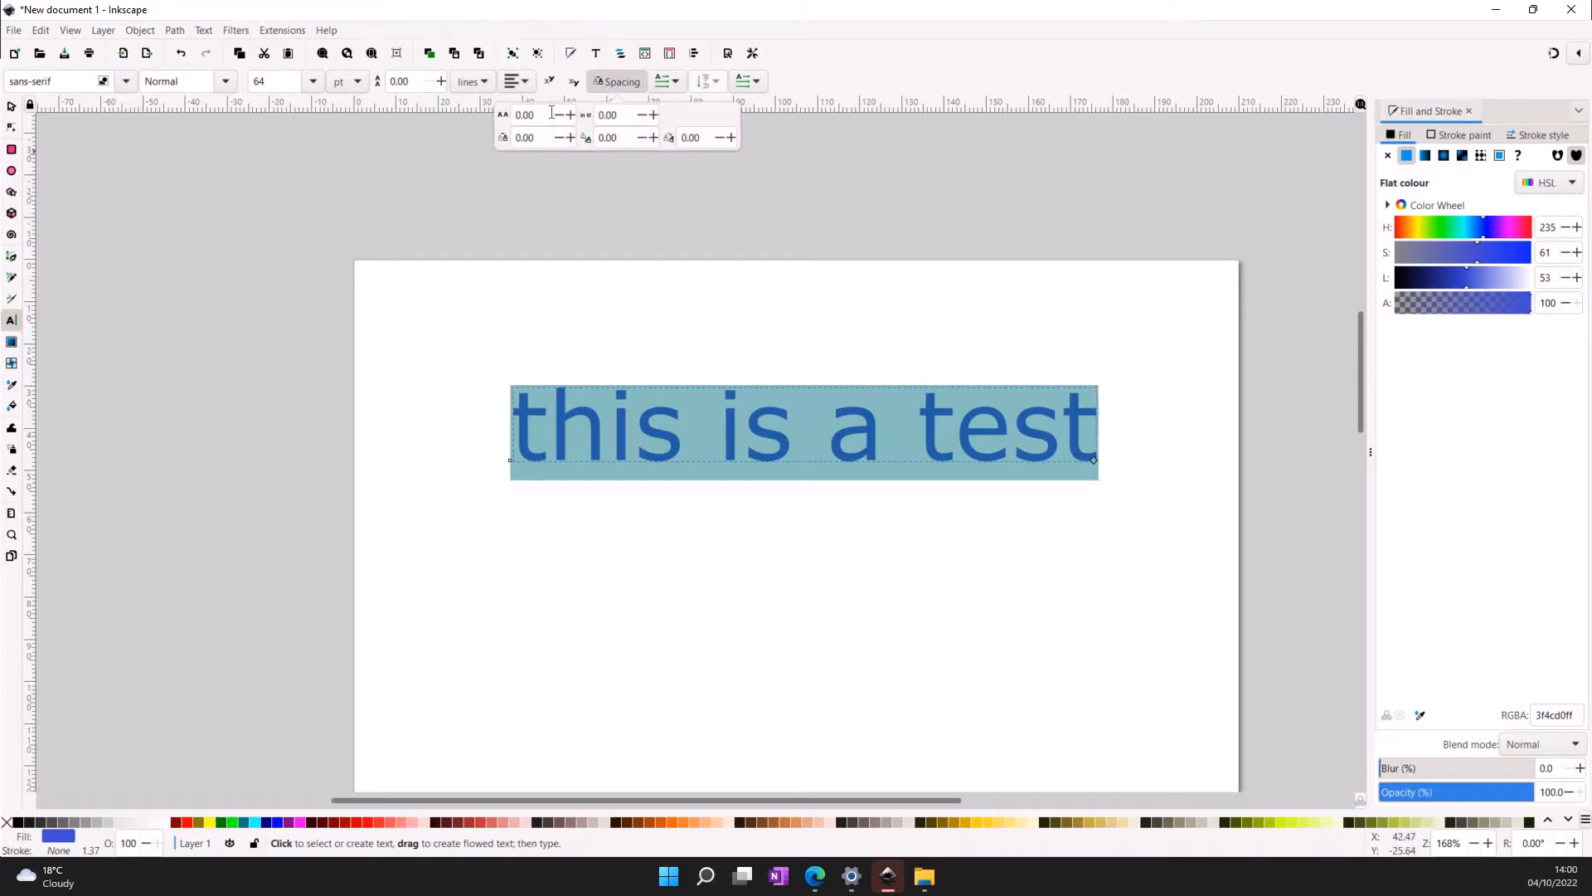
left_click_drag(551, 112, 502, 114)
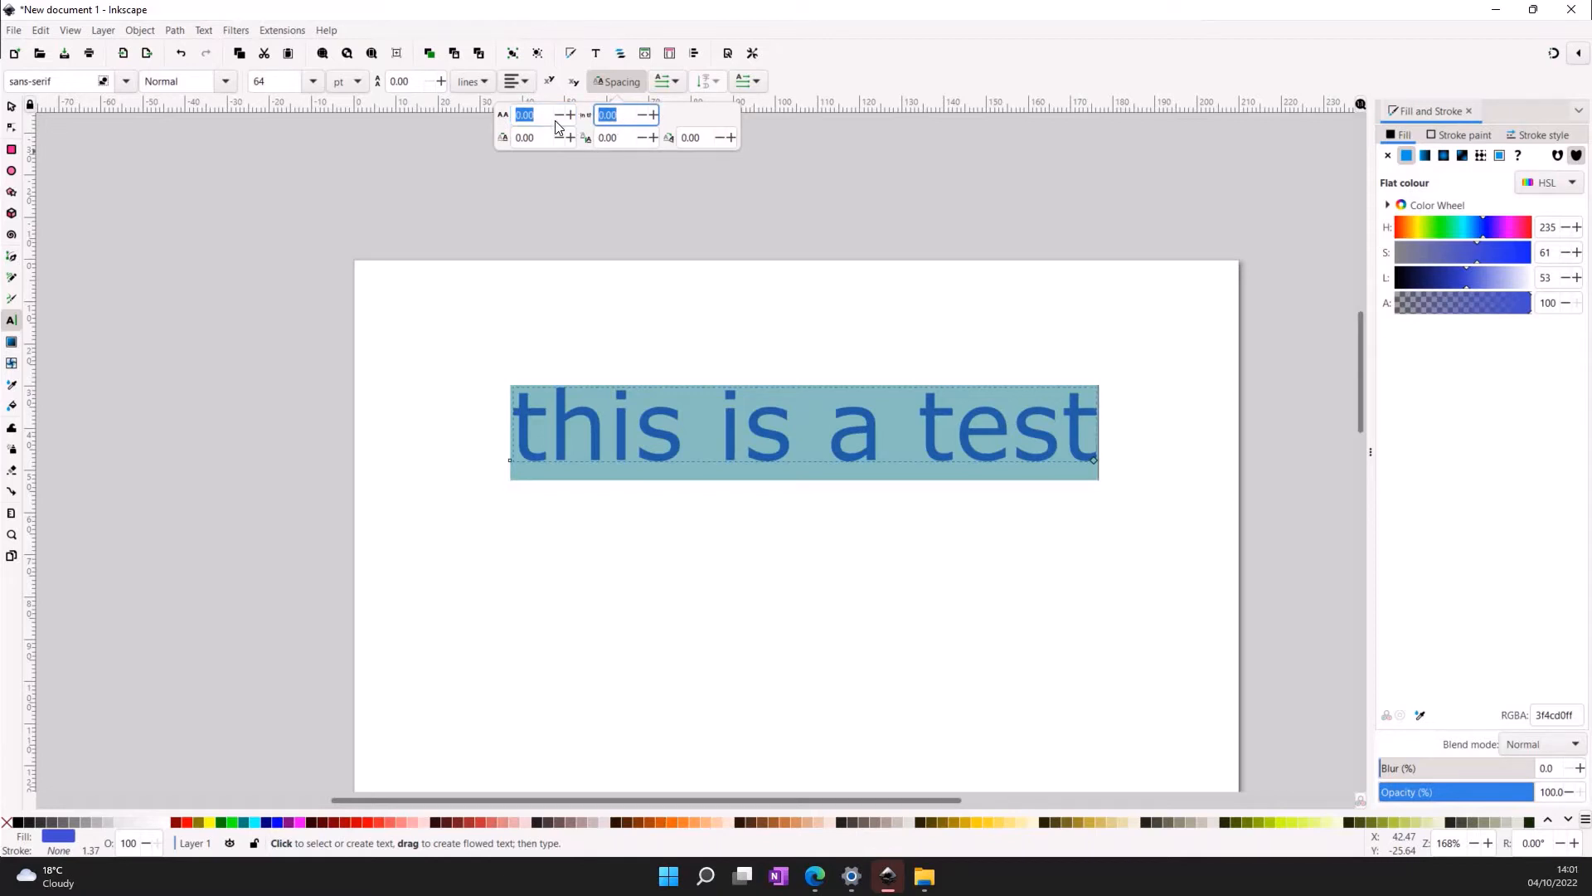
left_click(545, 121)
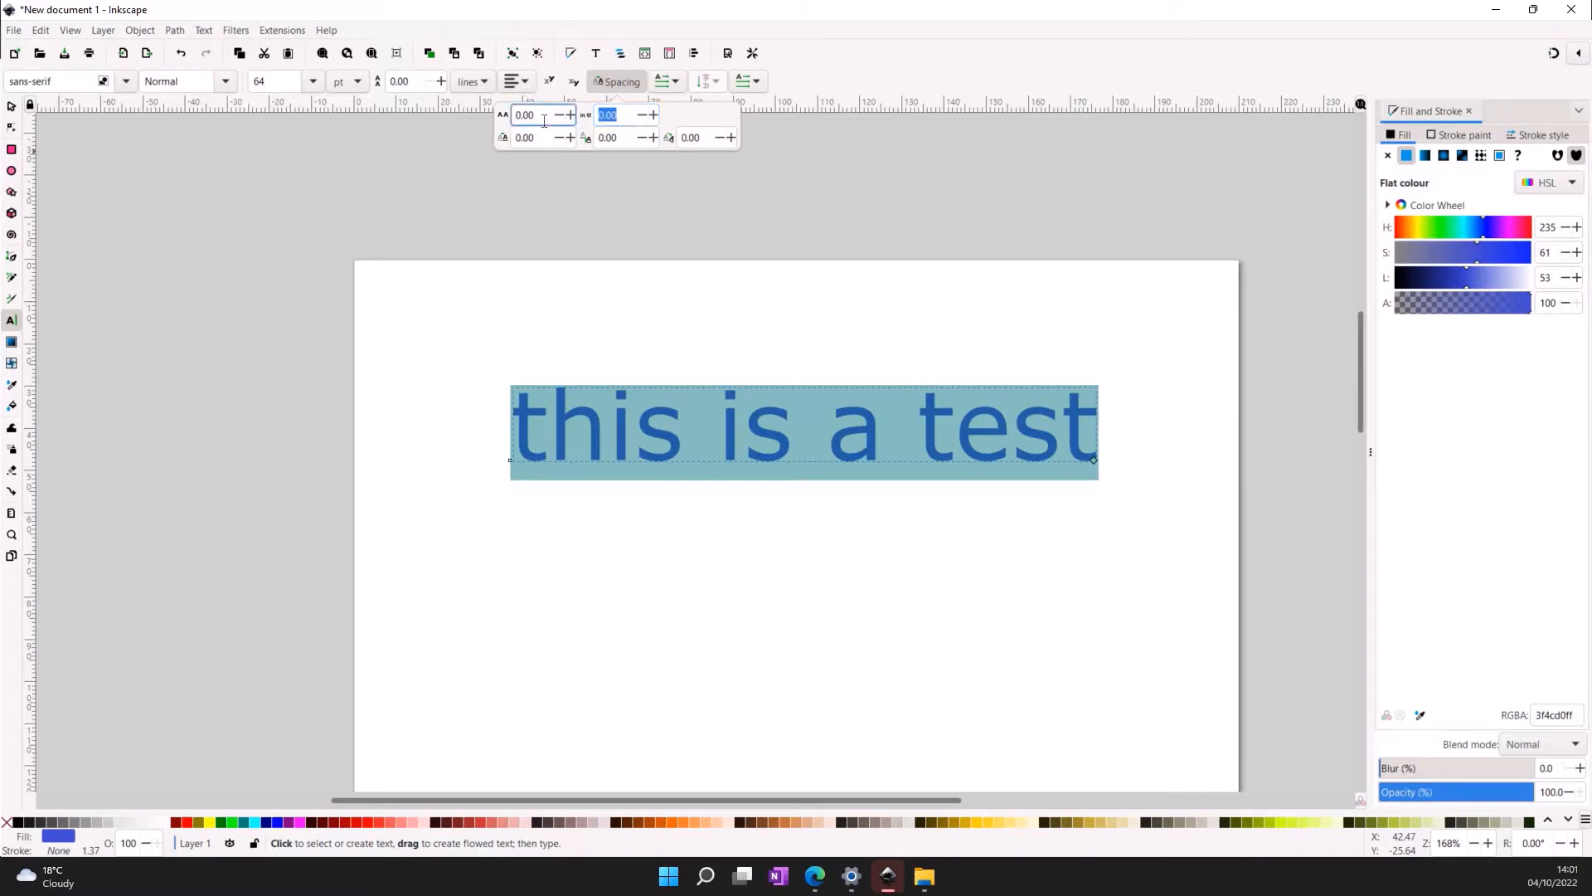
left_click_drag(544, 121, 486, 114)
type("-5")
key("Return")
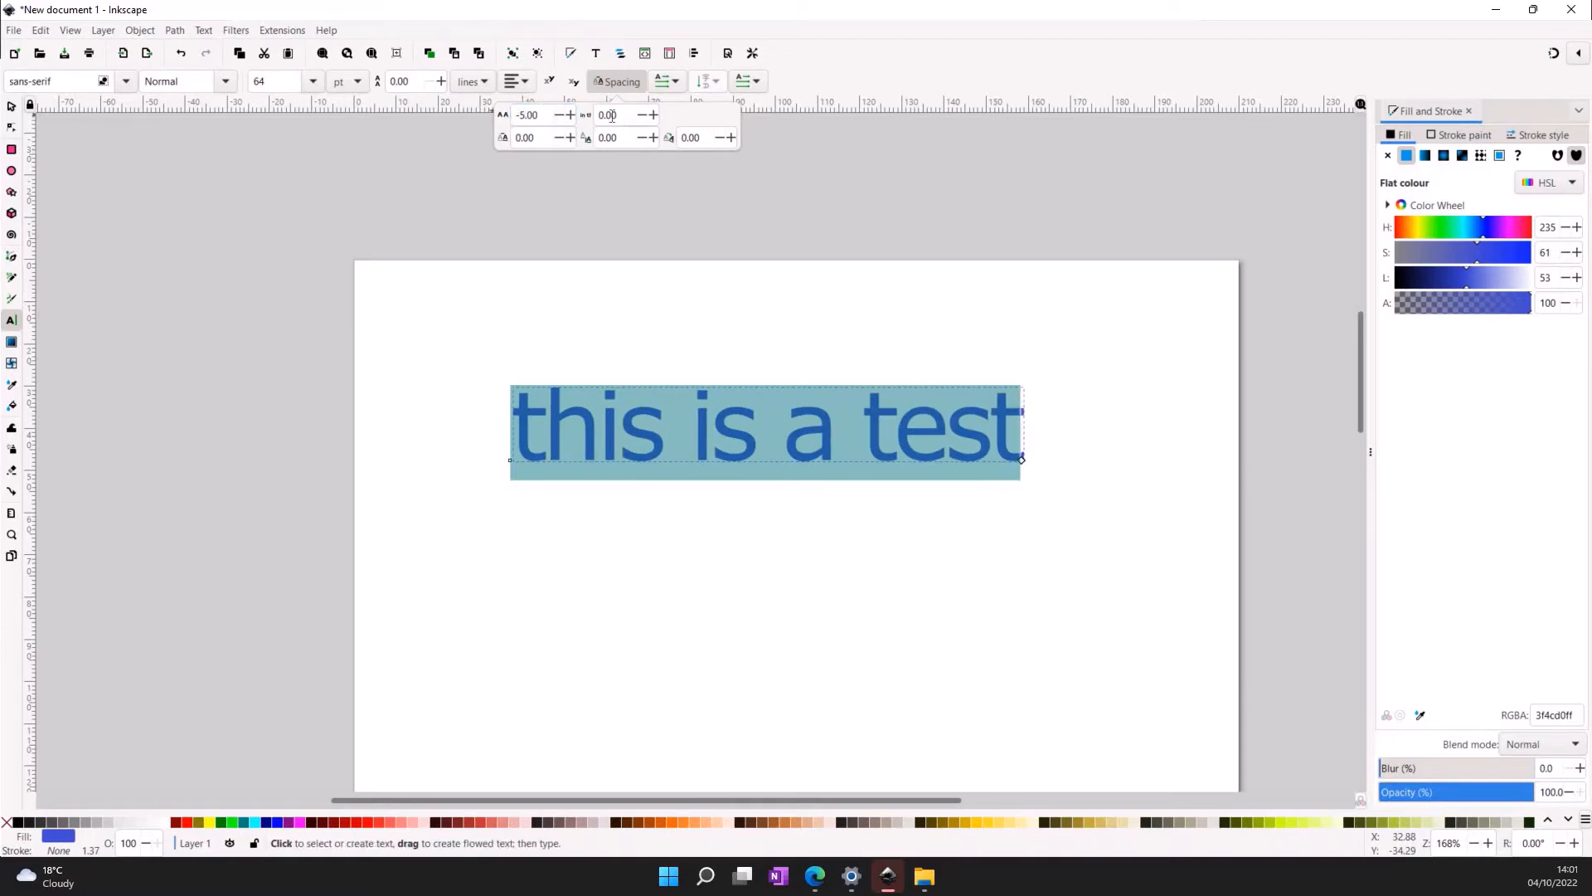
- Set the word spacing of the whole text to 20 and deselect the text
left_click_drag(618, 115, 592, 115)
type("20")
key("Return")
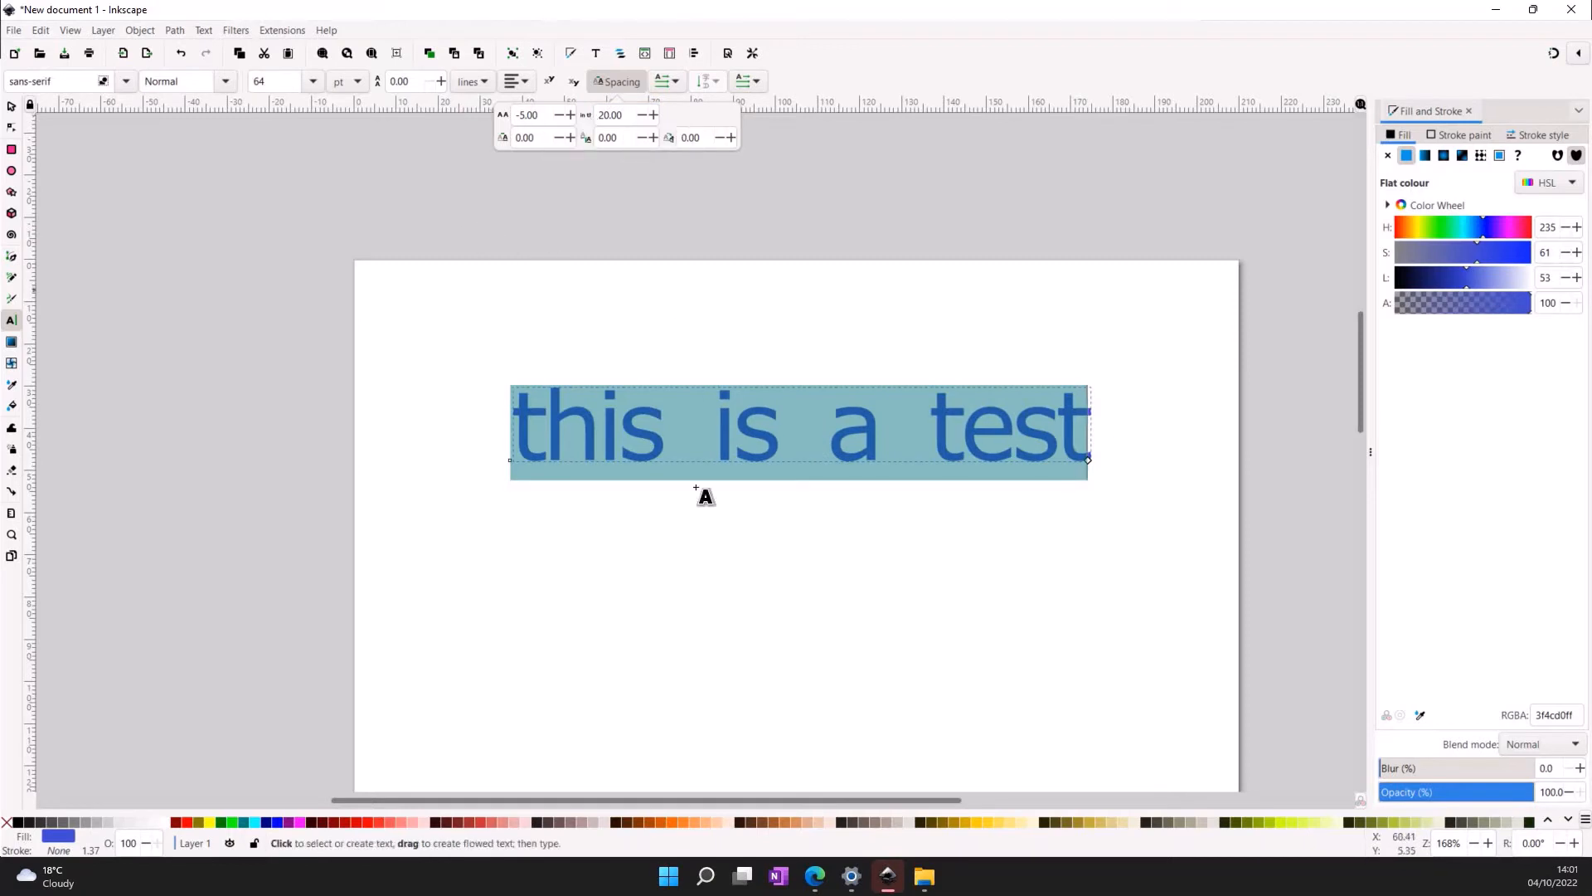
left_click(12, 106)
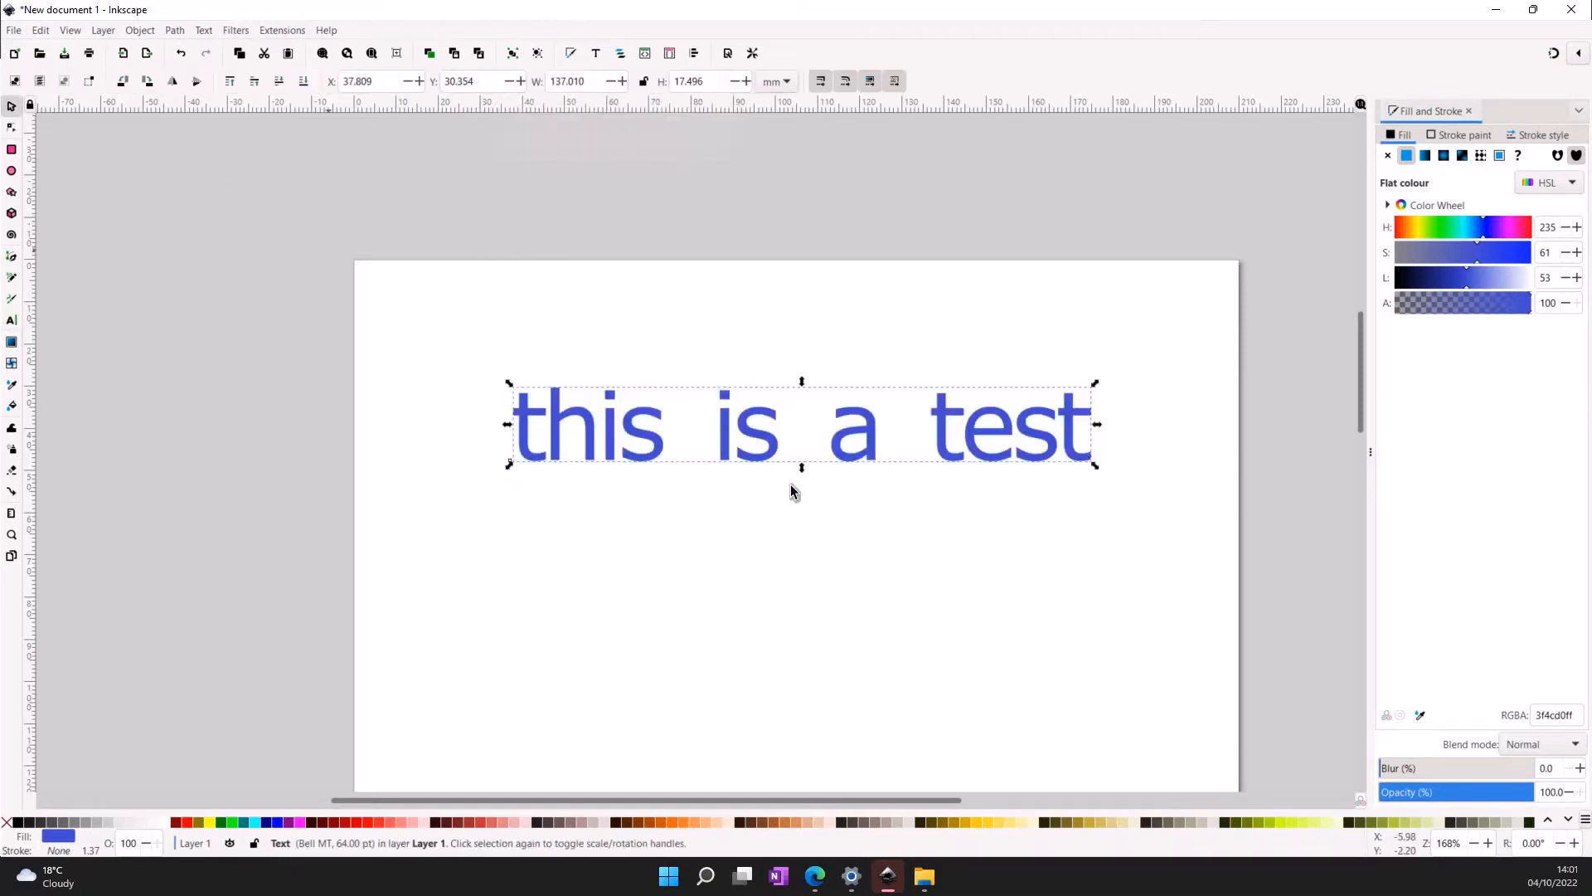
left_click(791, 556)
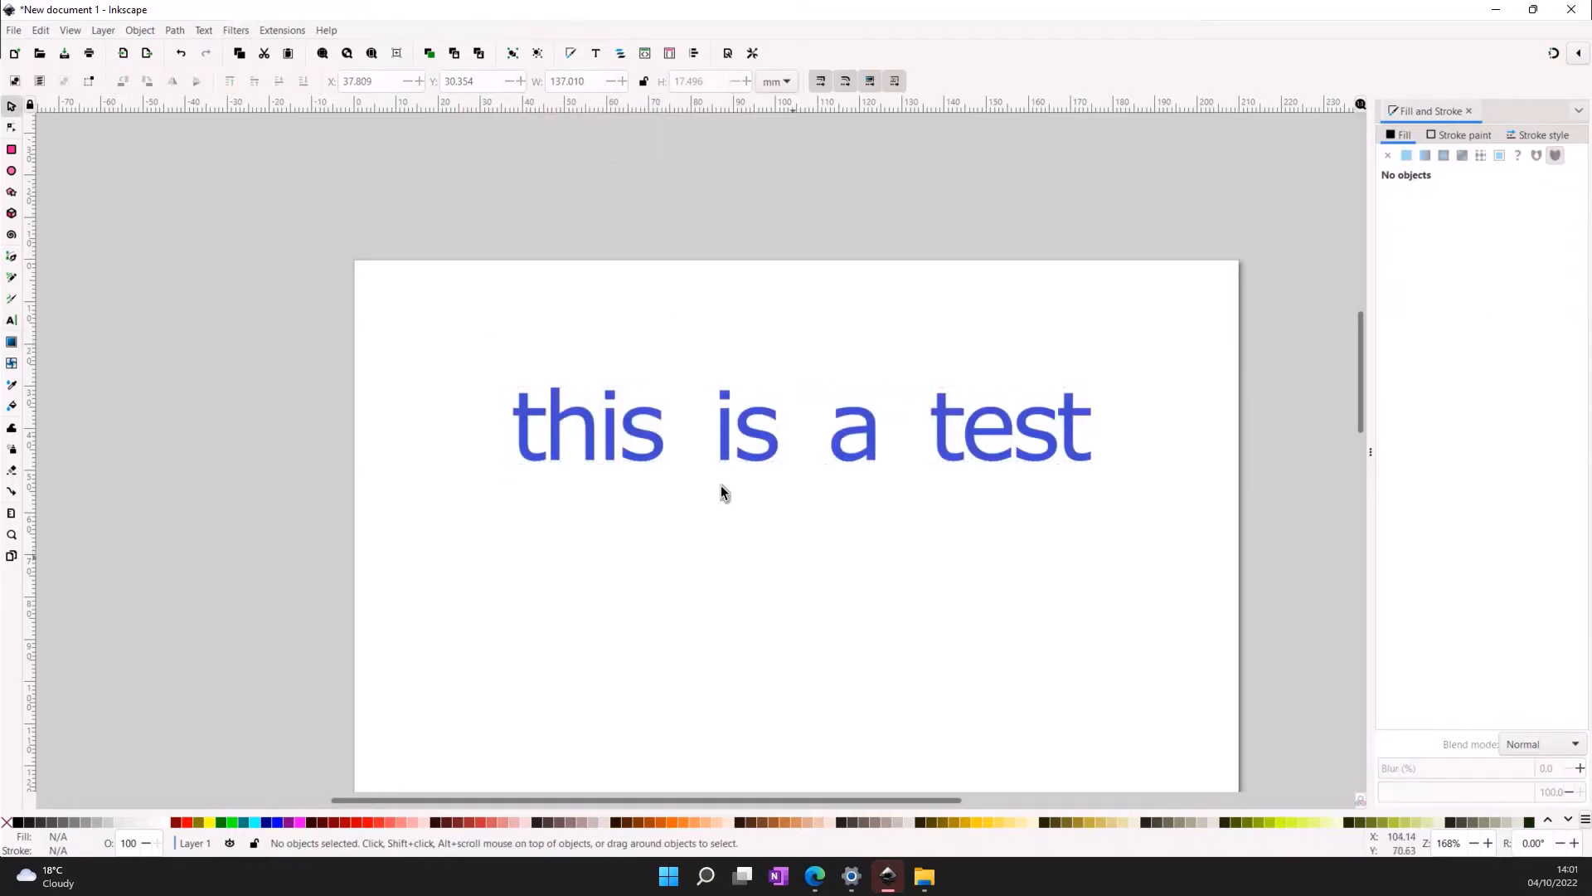
- Rotate the characters of the word "is" within the text by 45 degrees
left_click(839, 453)
left_click(829, 448)
double_click(780, 426)
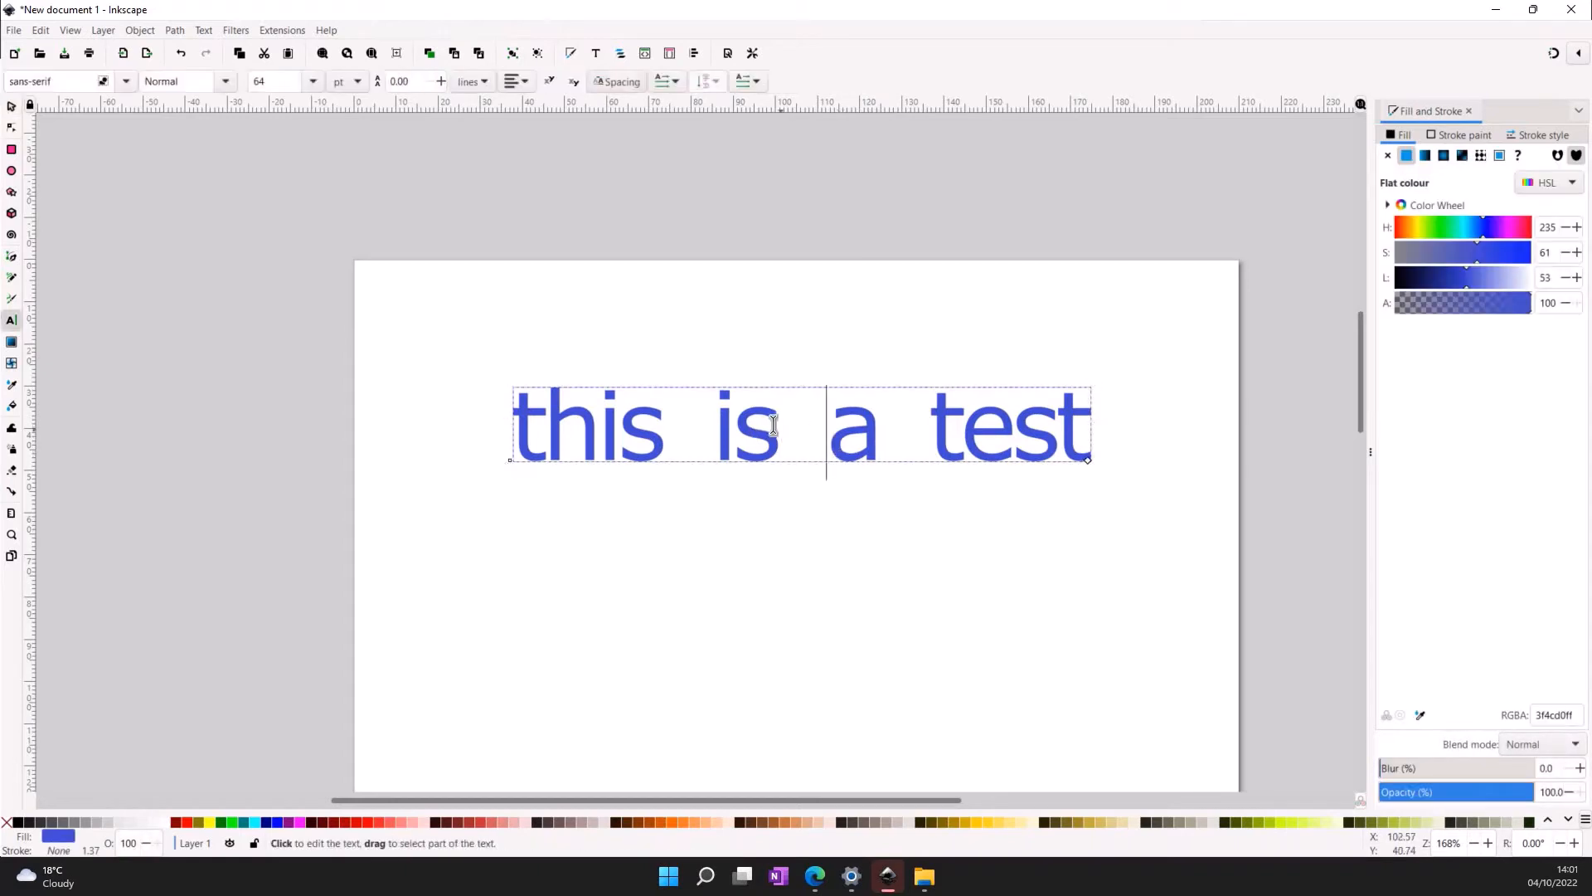
left_click_drag(777, 425, 710, 425)
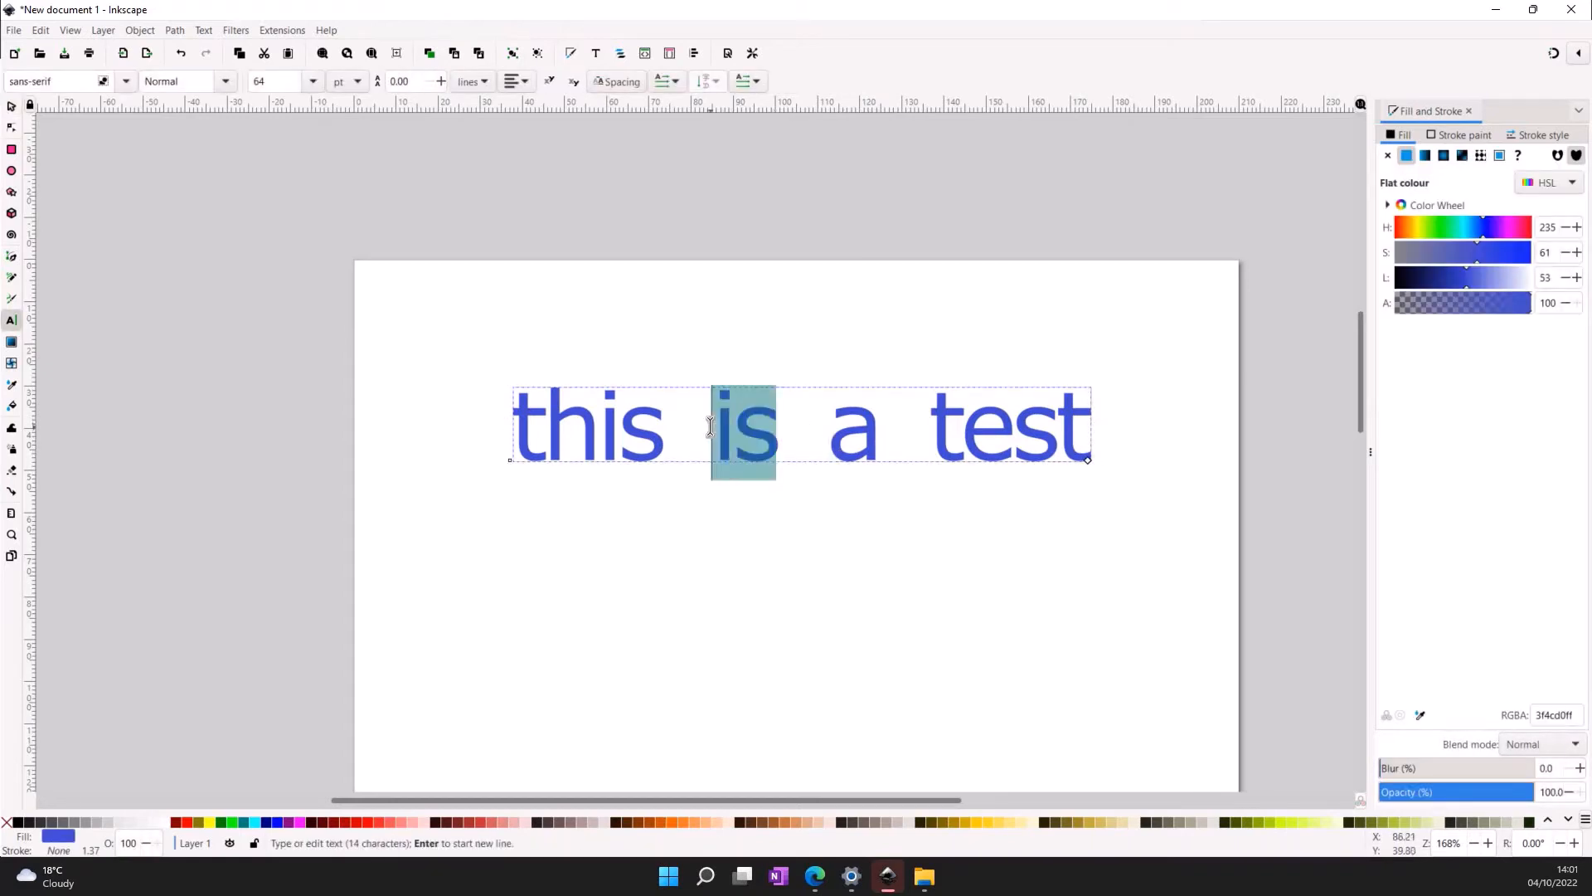
left_click(608, 81)
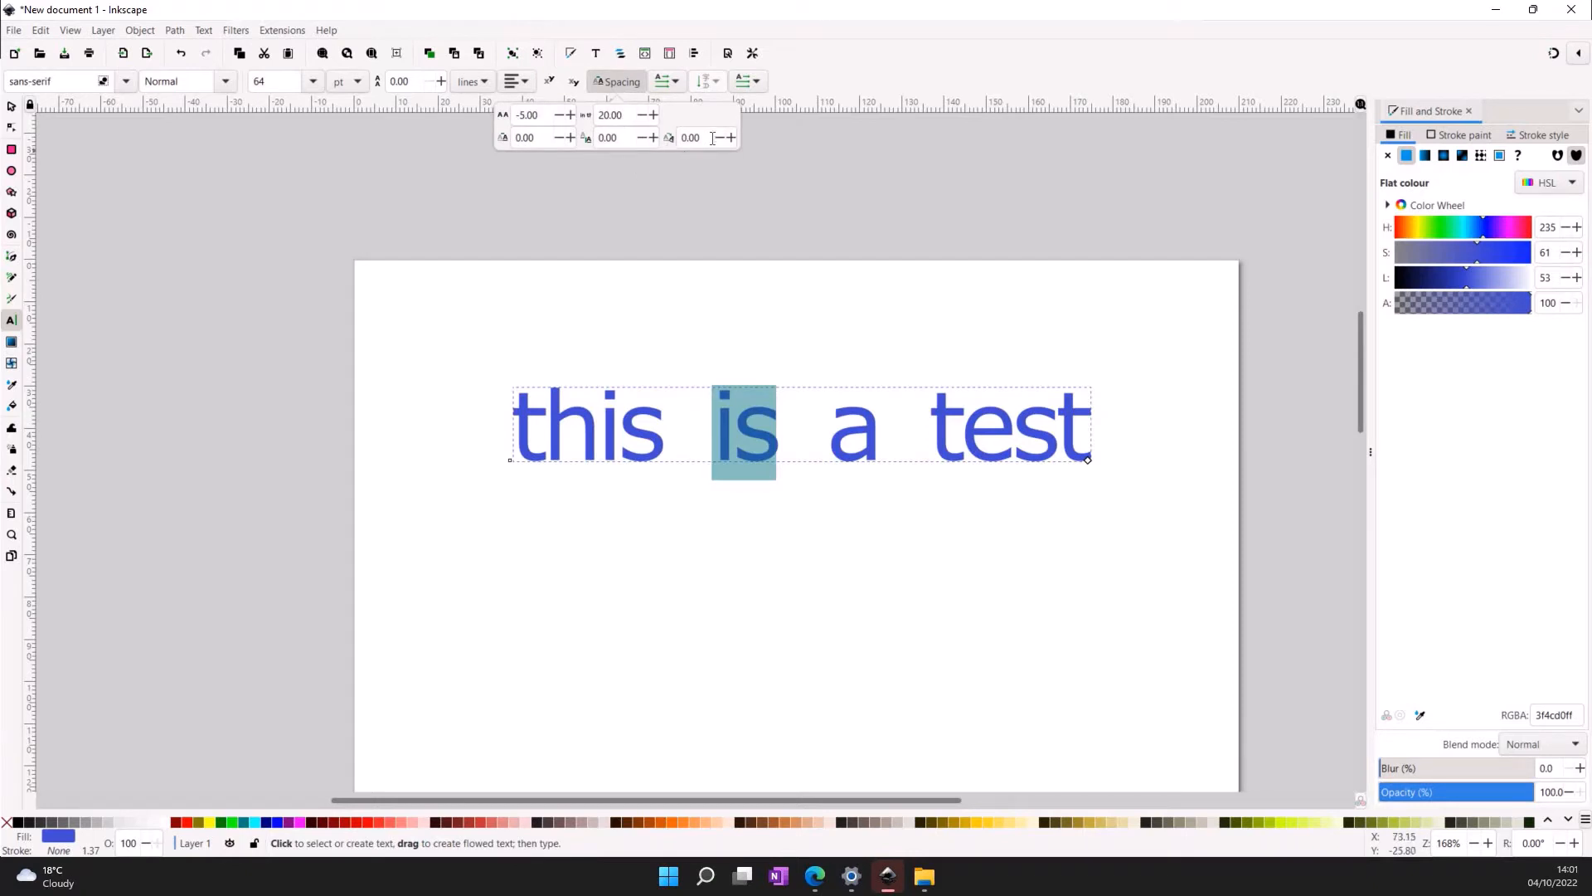
left_click_drag(703, 138, 670, 138)
type("45")
key("Return")
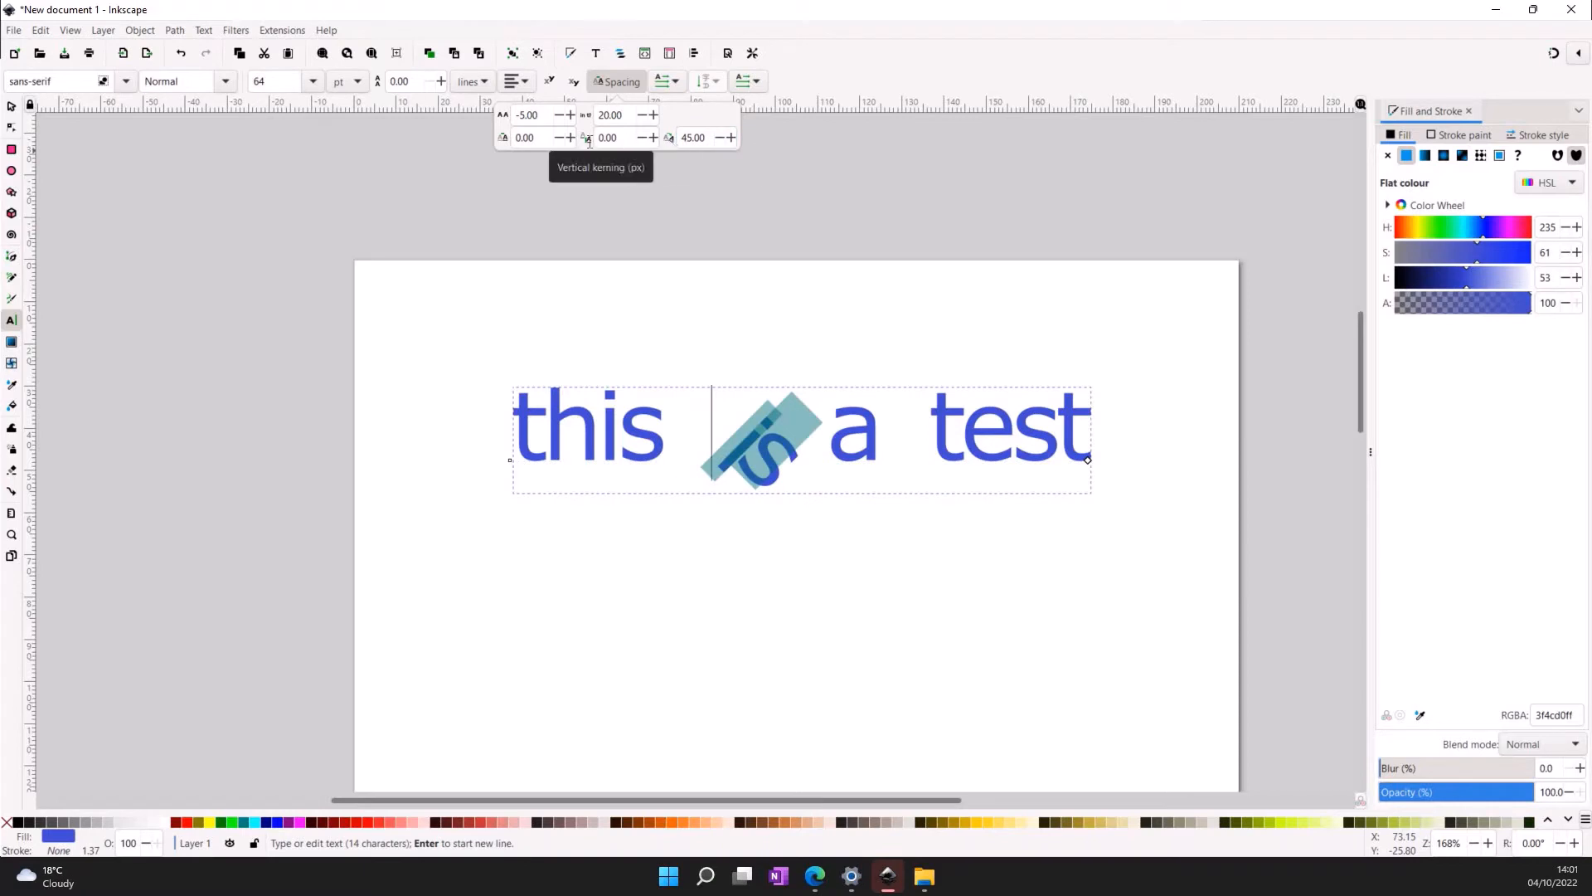
- Set the vertical kerning of the word "is" to -20 px and deselect the text
left_click_drag(630, 138, 587, 141)
type("-20")
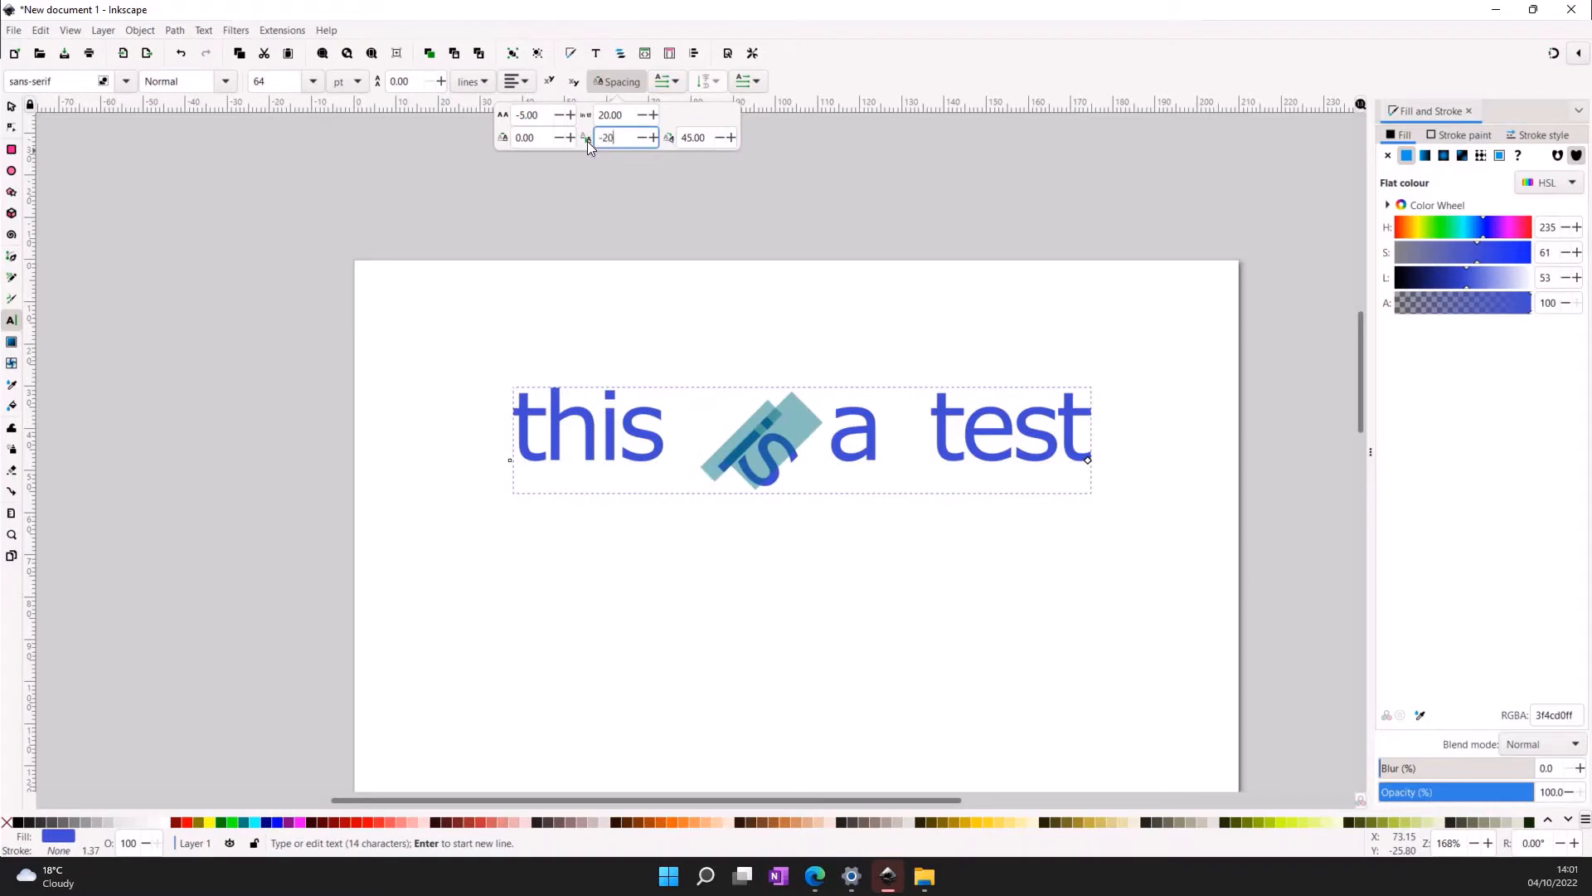
key("Return")
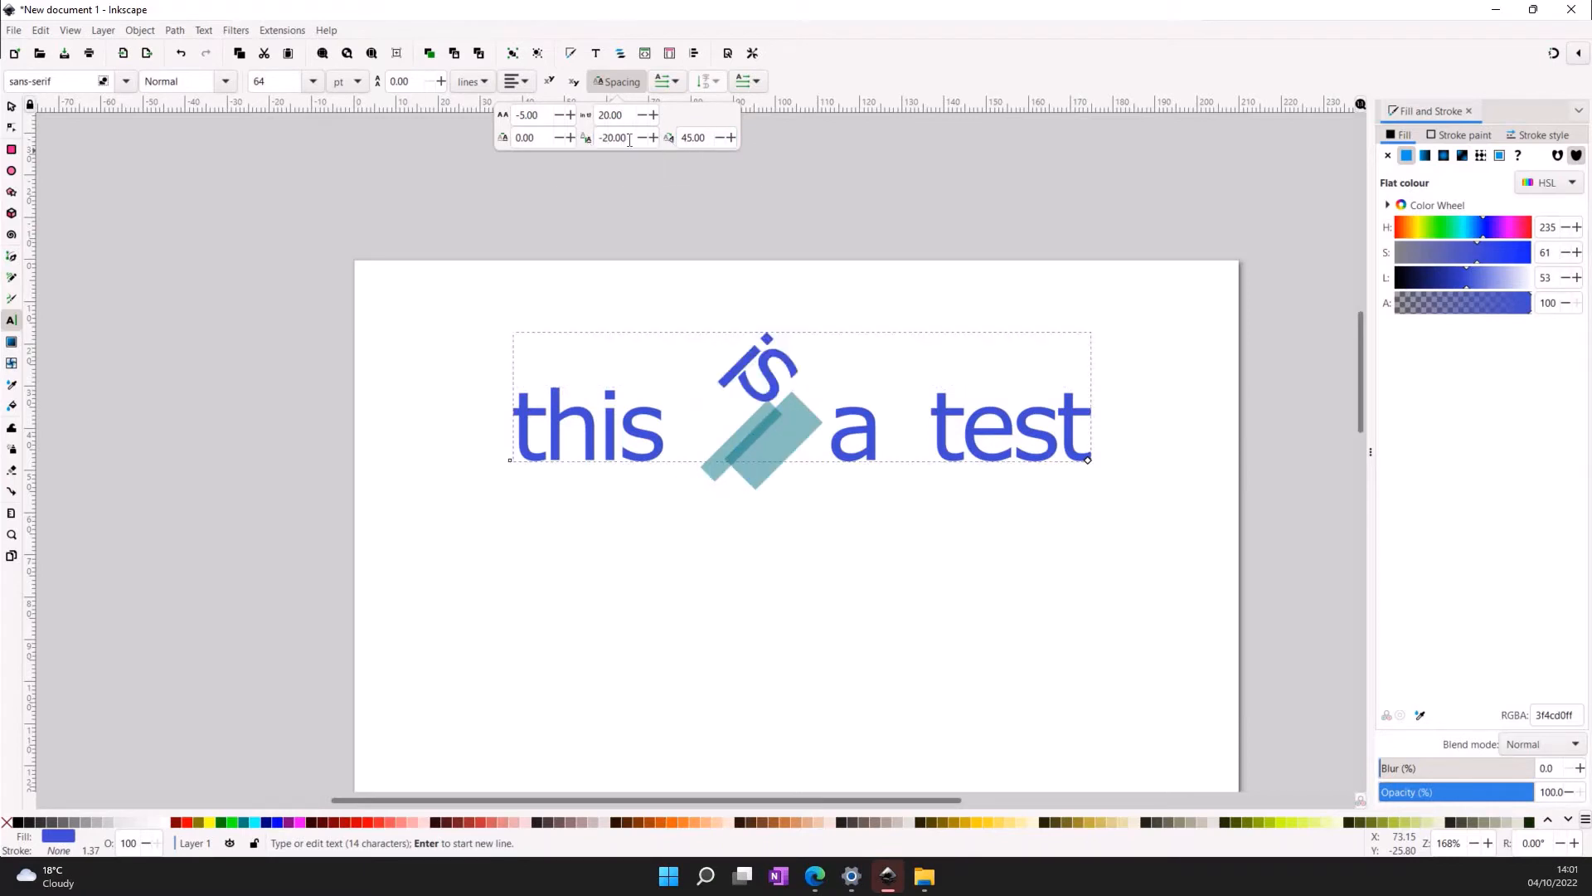
left_click(11, 108)
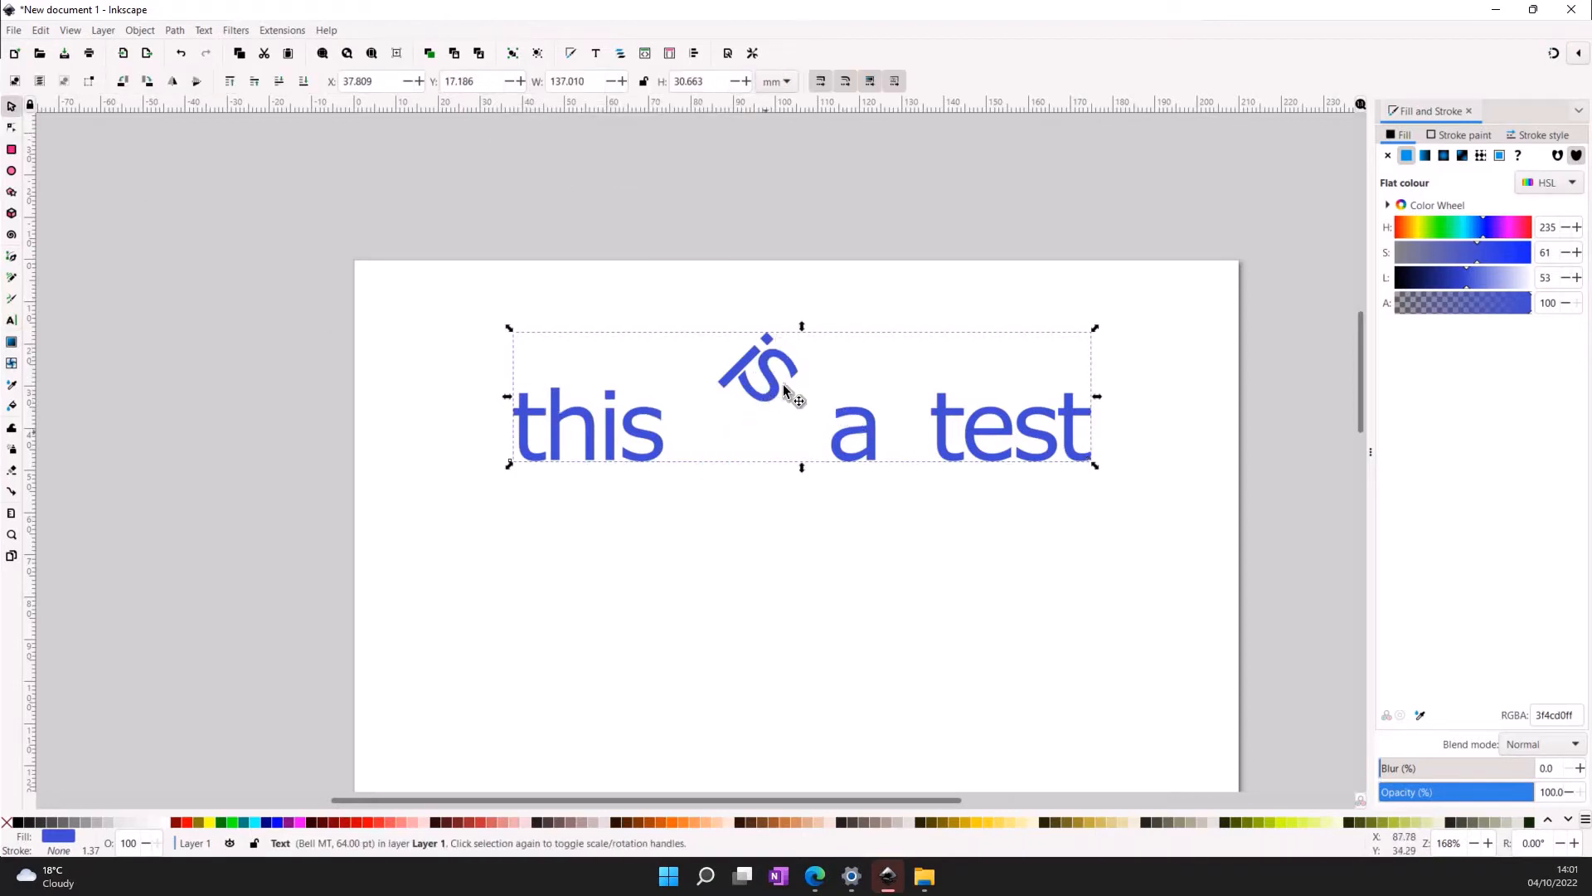
left_click(818, 532)
- Open the text for editing with the cursor right after the word "a"
double_click(870, 445)
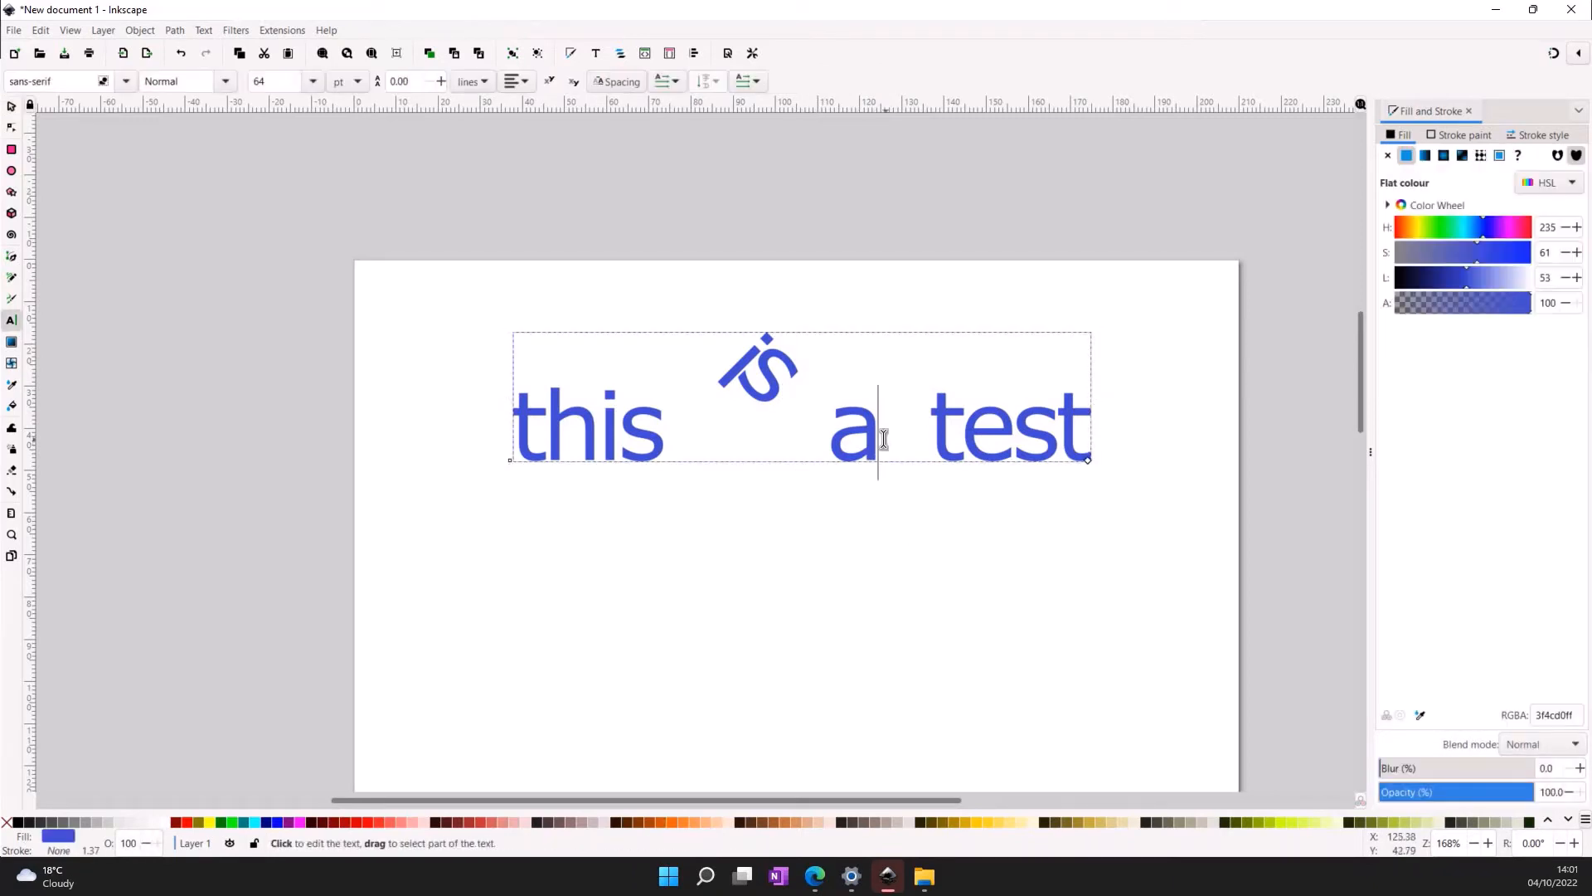
- Shift the word "a" vertically by 4.00 using the text spacing settings
double_click(841, 441)
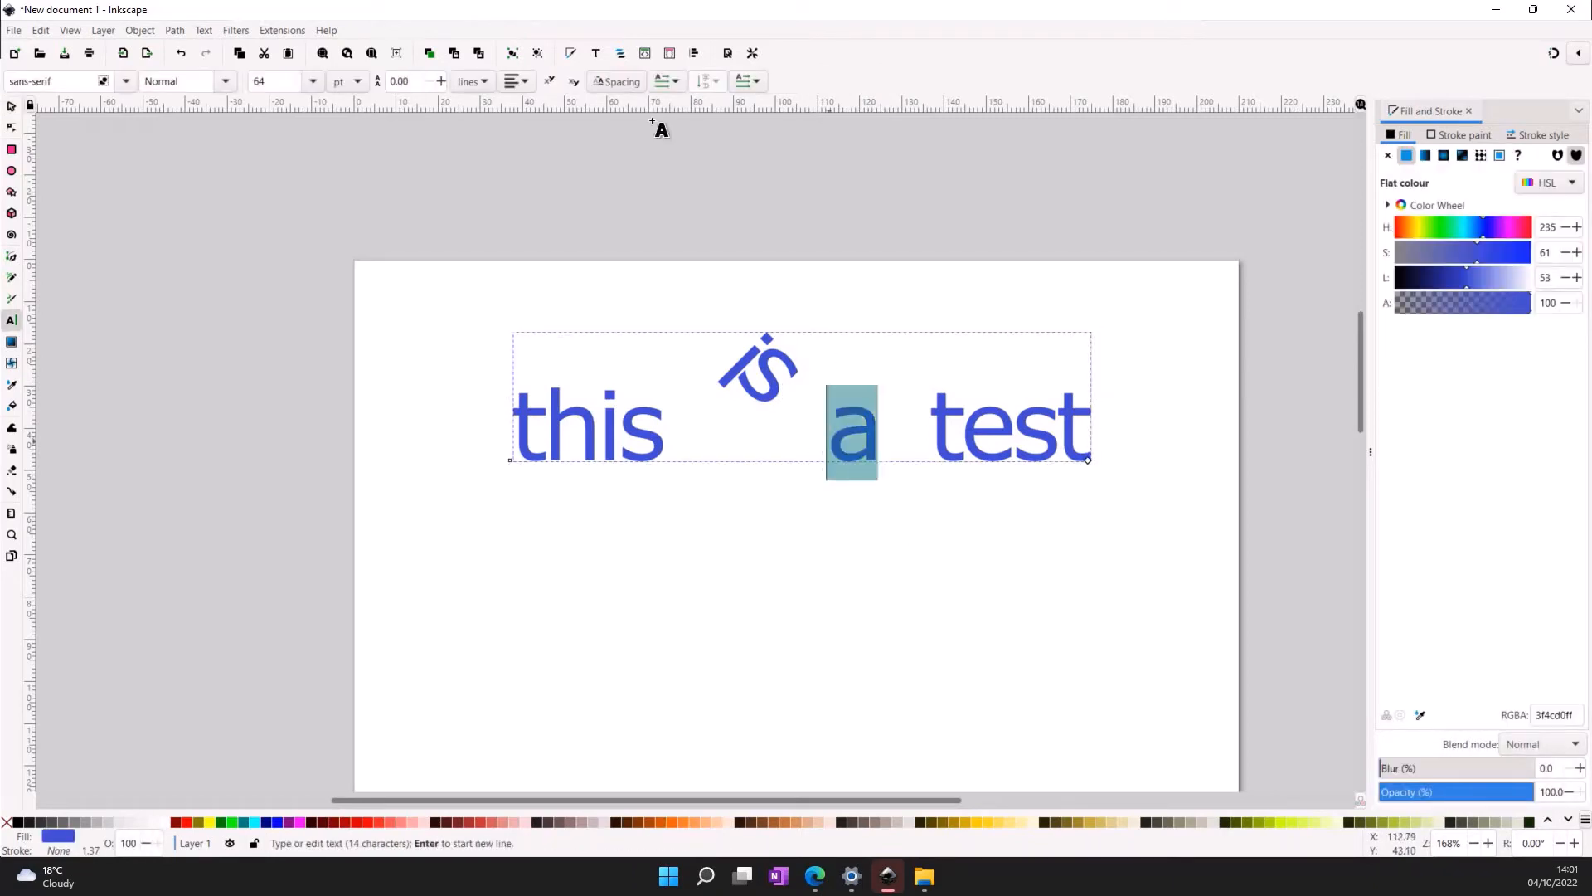
left_click(604, 82)
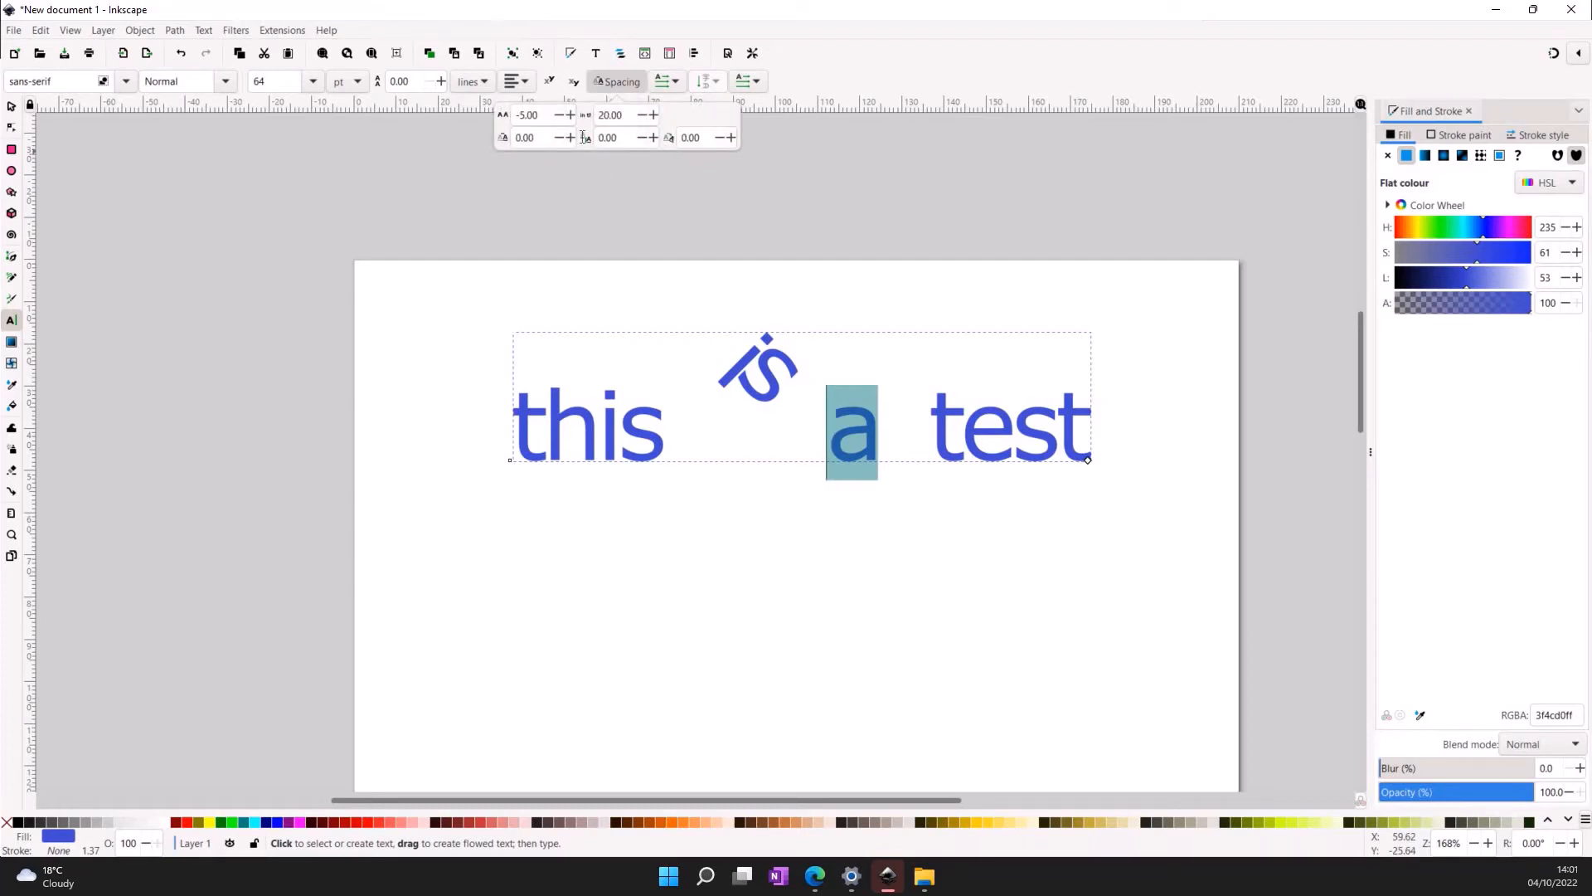
key("Return")
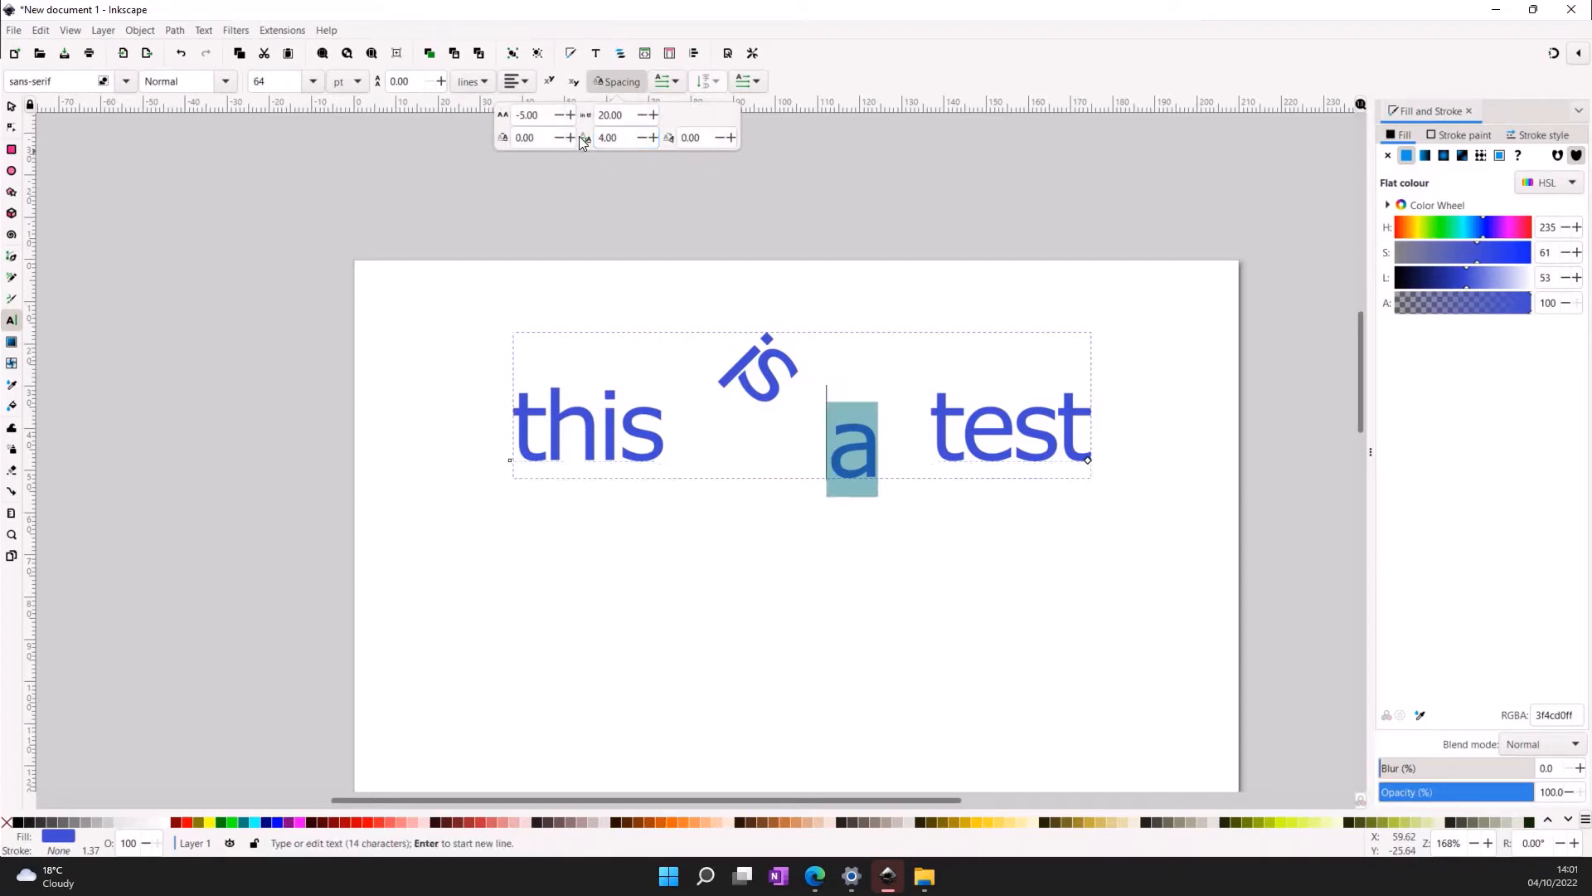
left_click(15, 105)
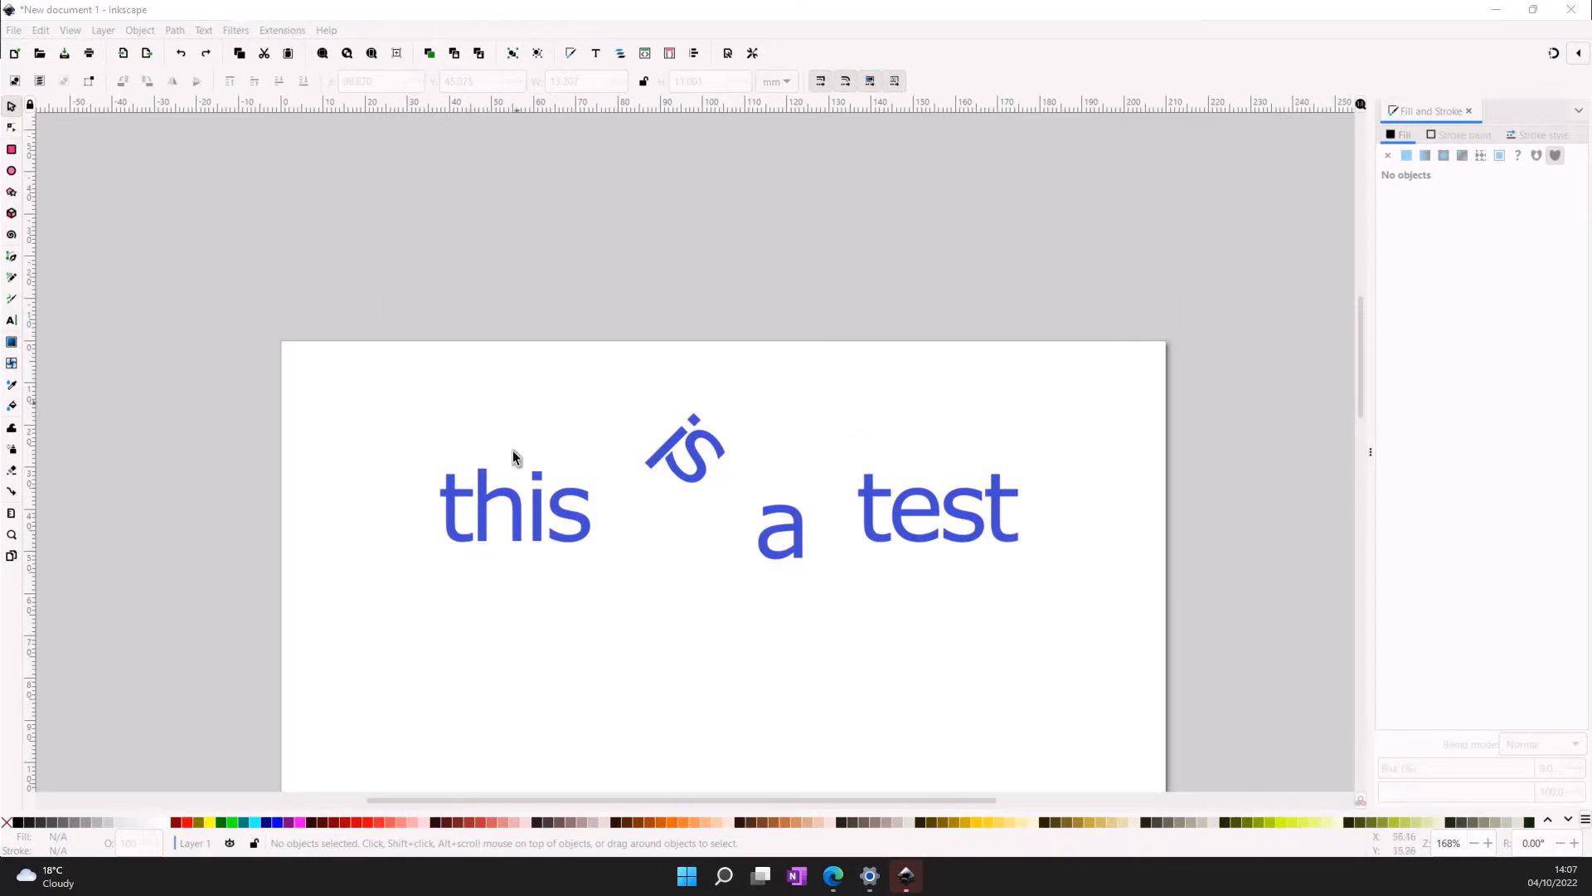
- Inspect the phrase as editable text by selecting all its characters and only the word "a"
left_click(487, 511)
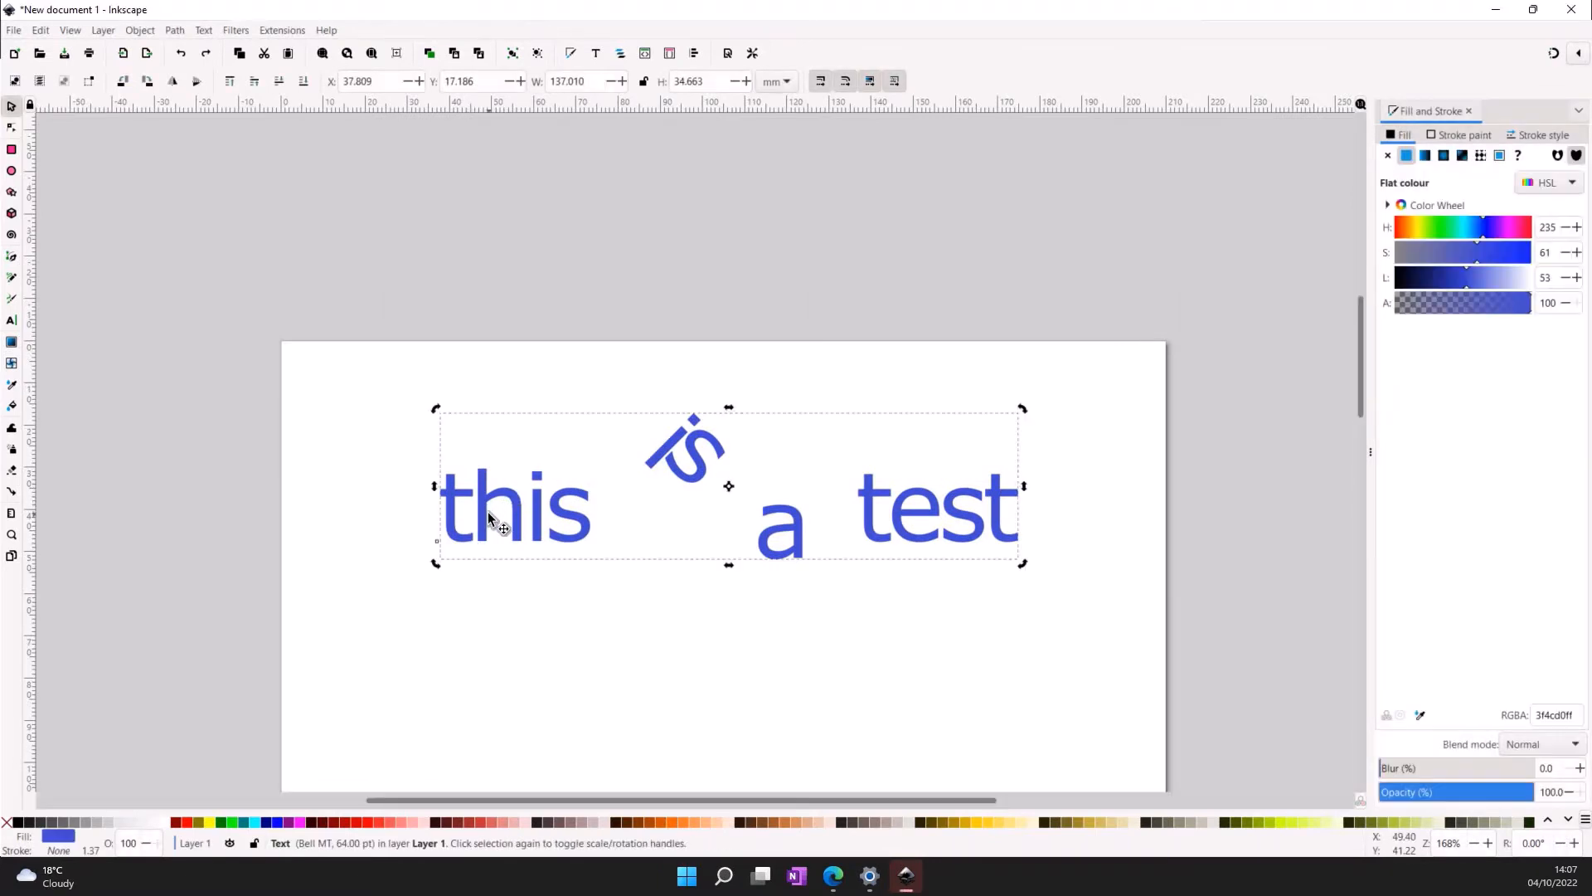
double_click(488, 511)
key("ctrl+a")
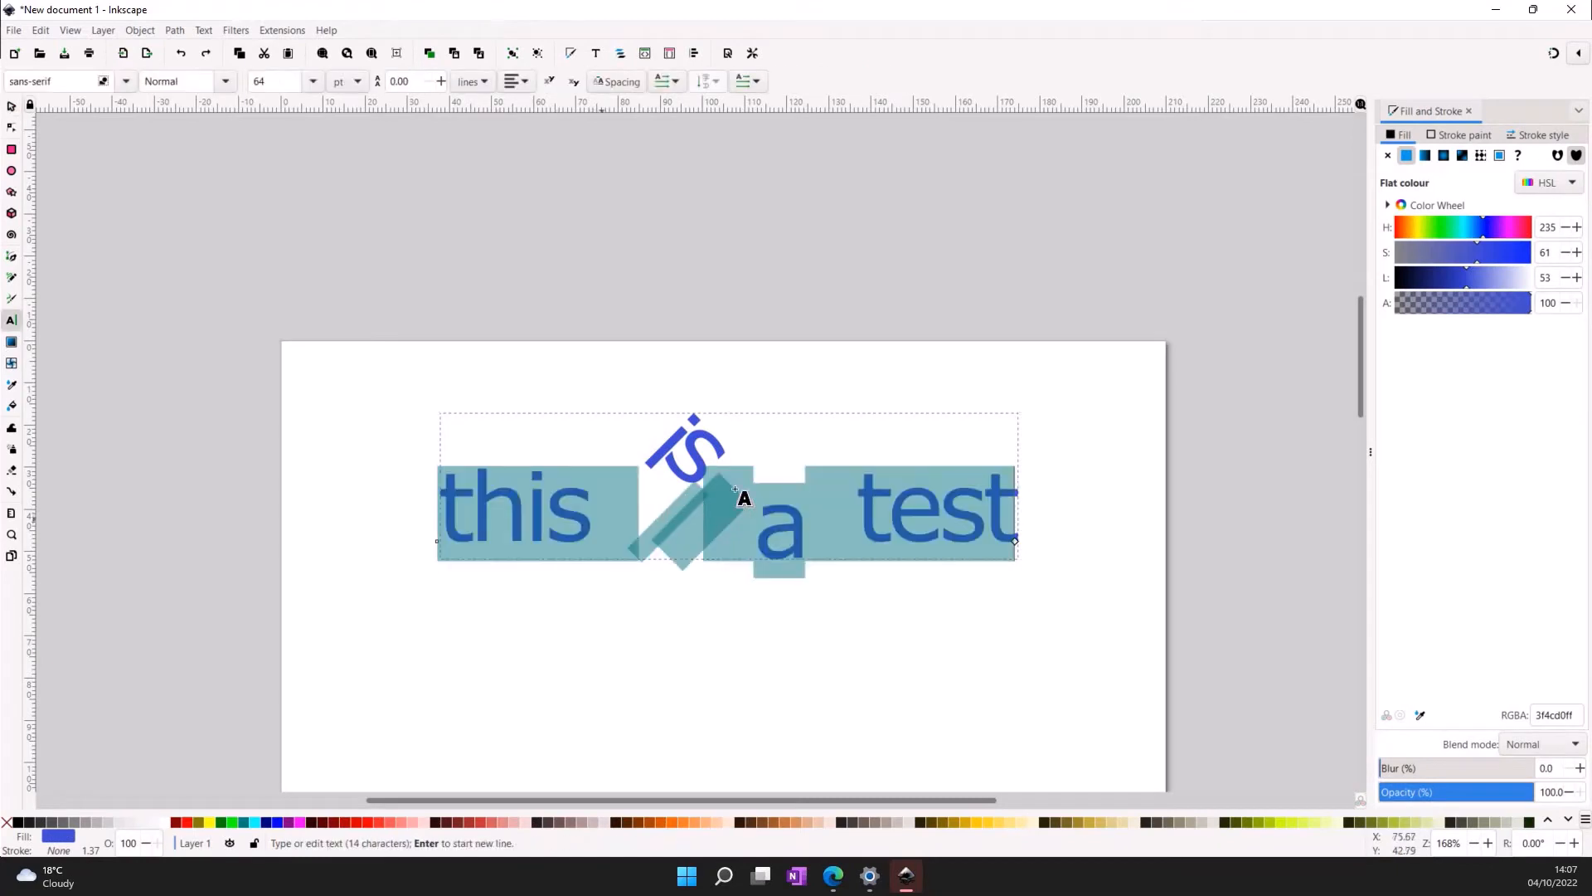
left_click(780, 531)
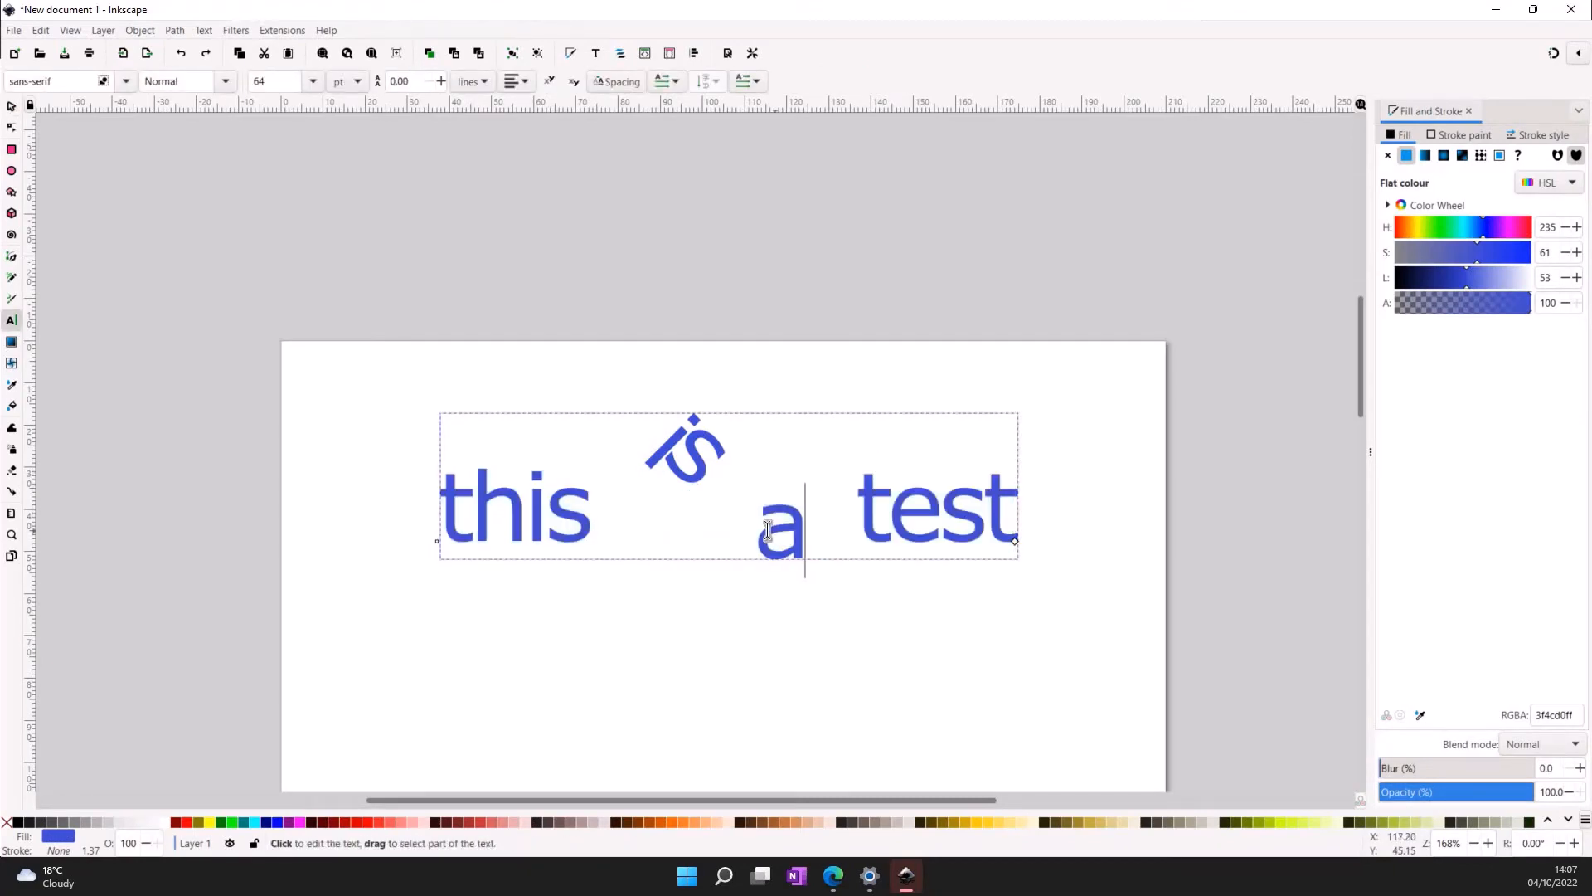
double_click(786, 531)
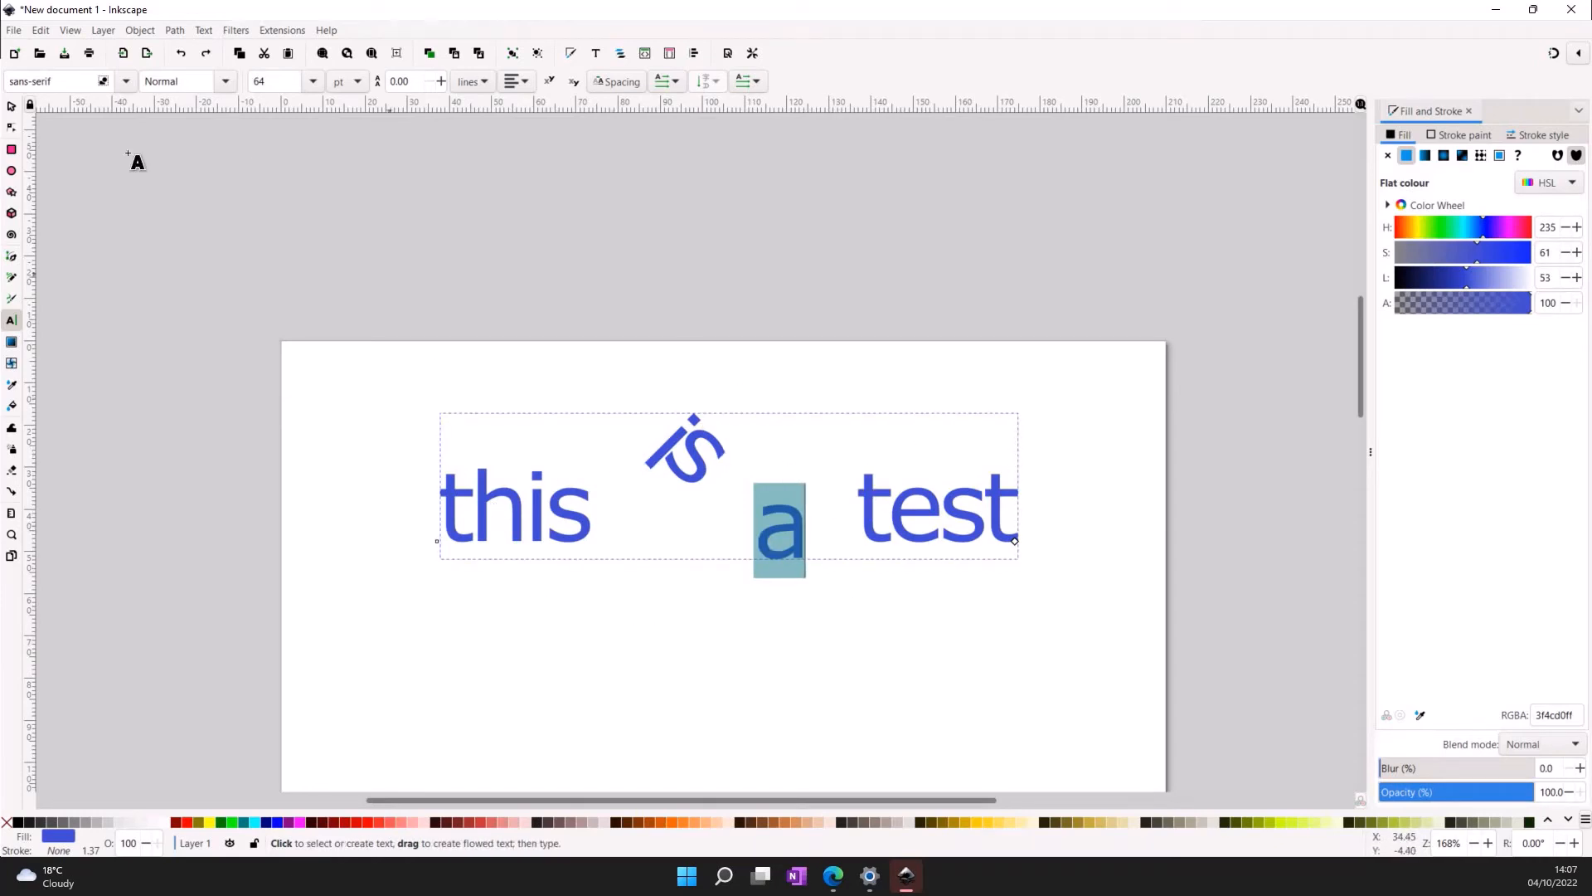
- Convert the whole "this is a test" text object to paths with Object to Path
left_click(11, 109)
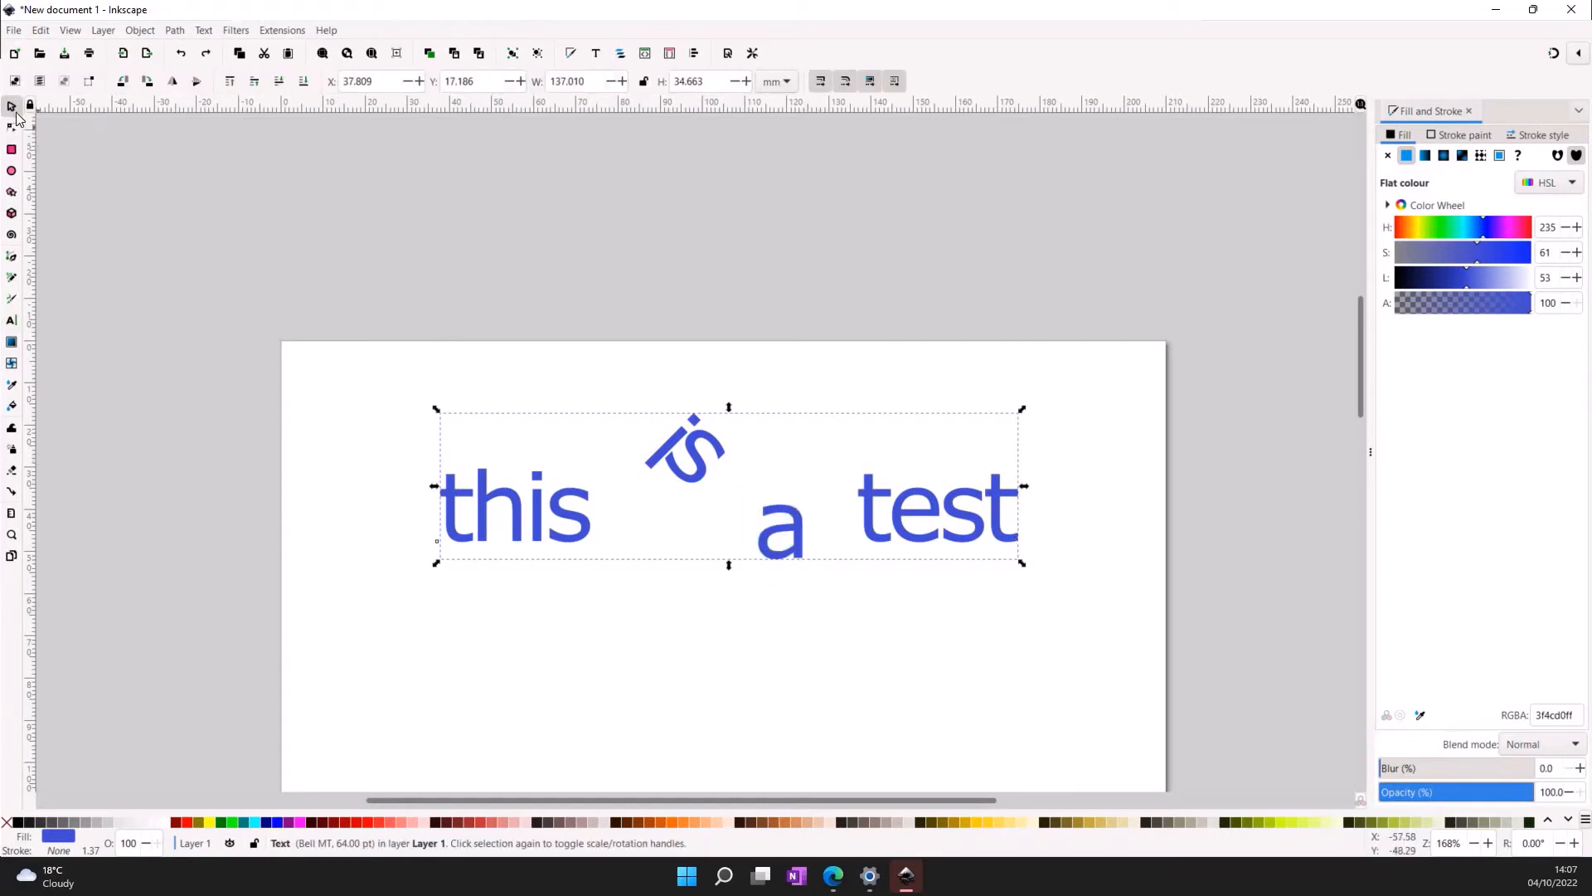
left_click(173, 30)
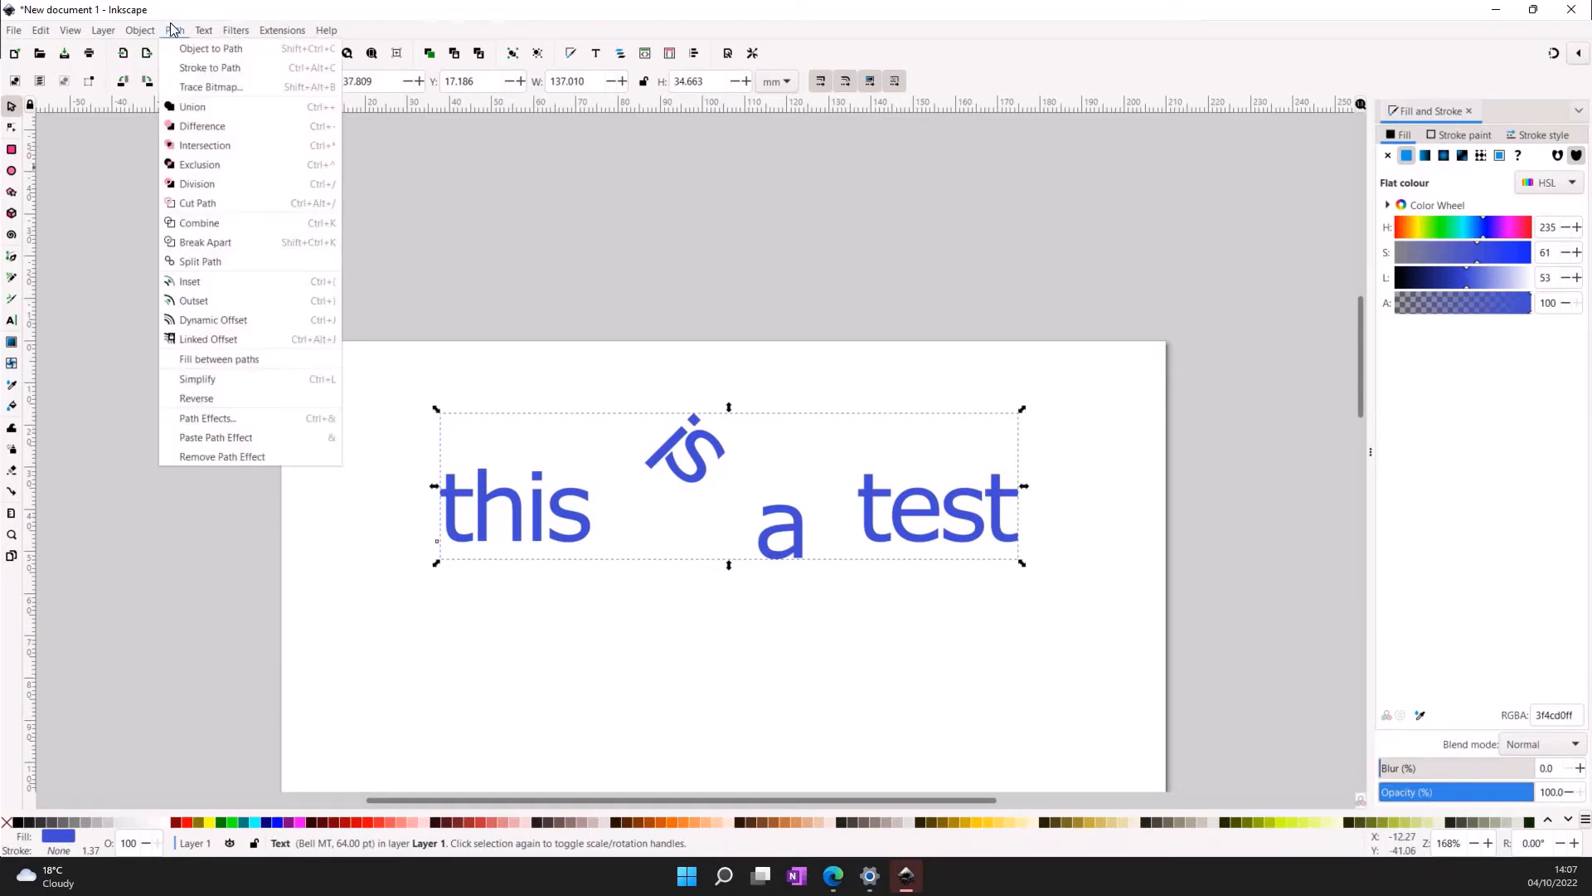
left_click(192, 49)
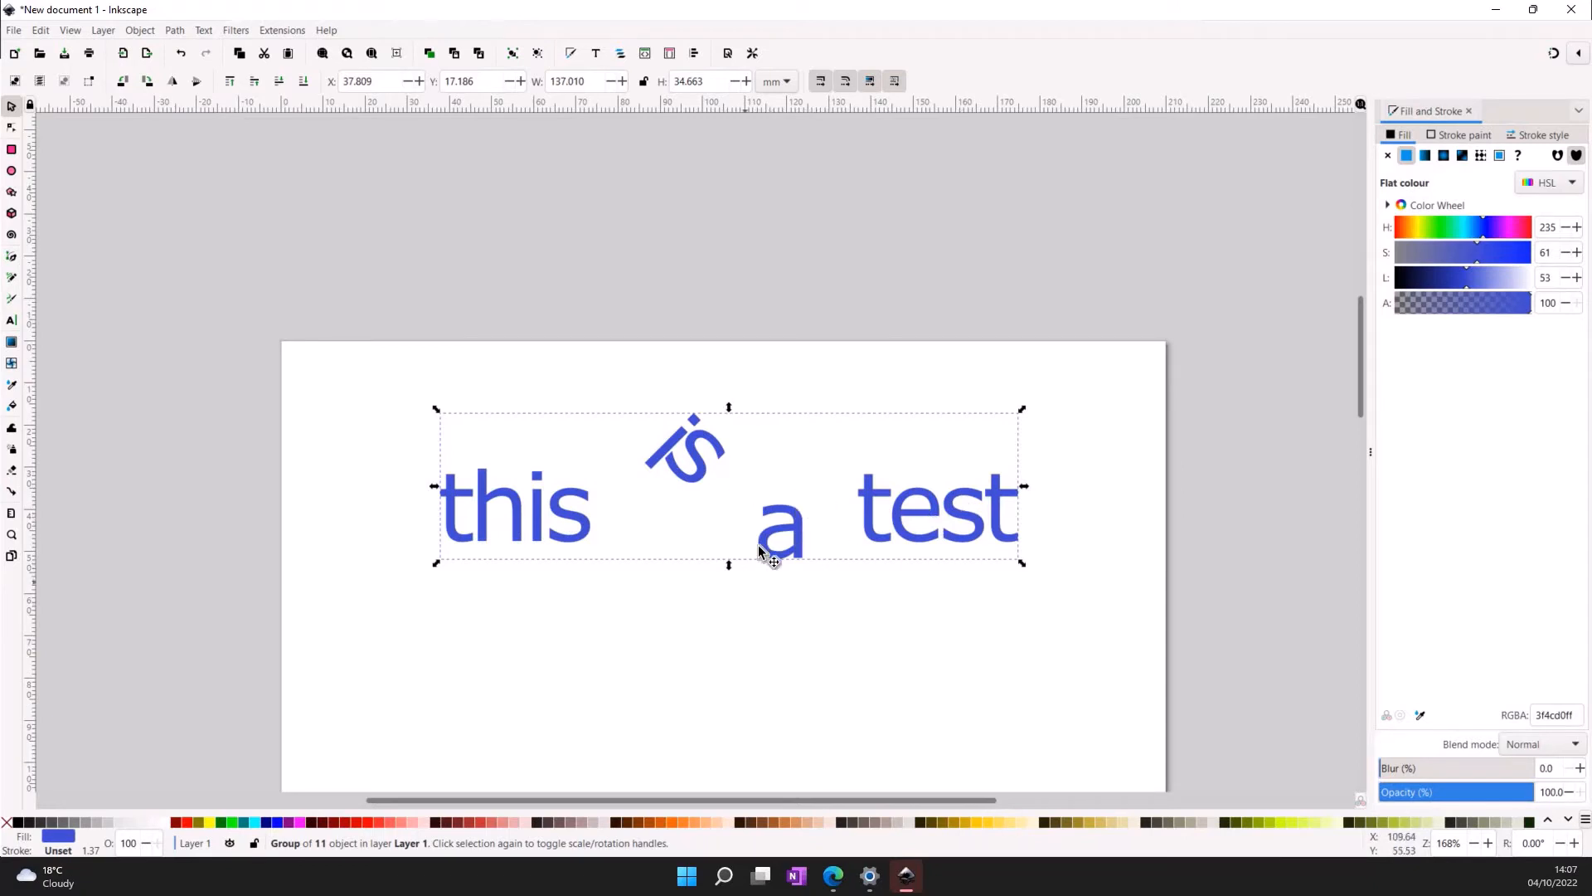
- Within the group, move the letter "a" down and enlarge it to about 21 × 23 mm, filled with orange ff6600
double_click(799, 527)
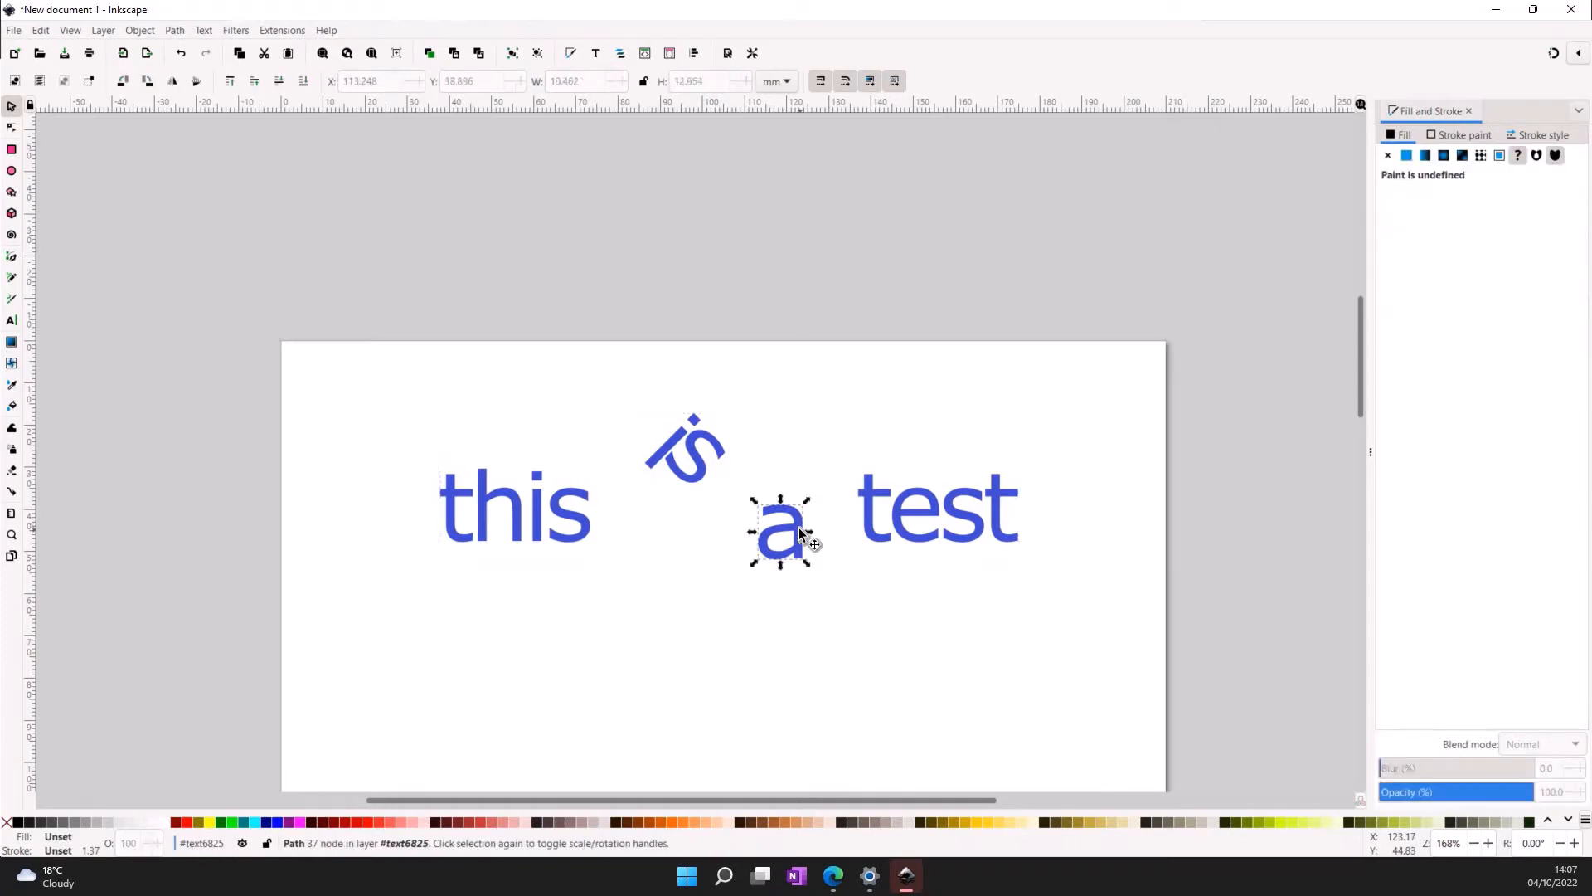
left_click_drag(799, 527, 755, 659)
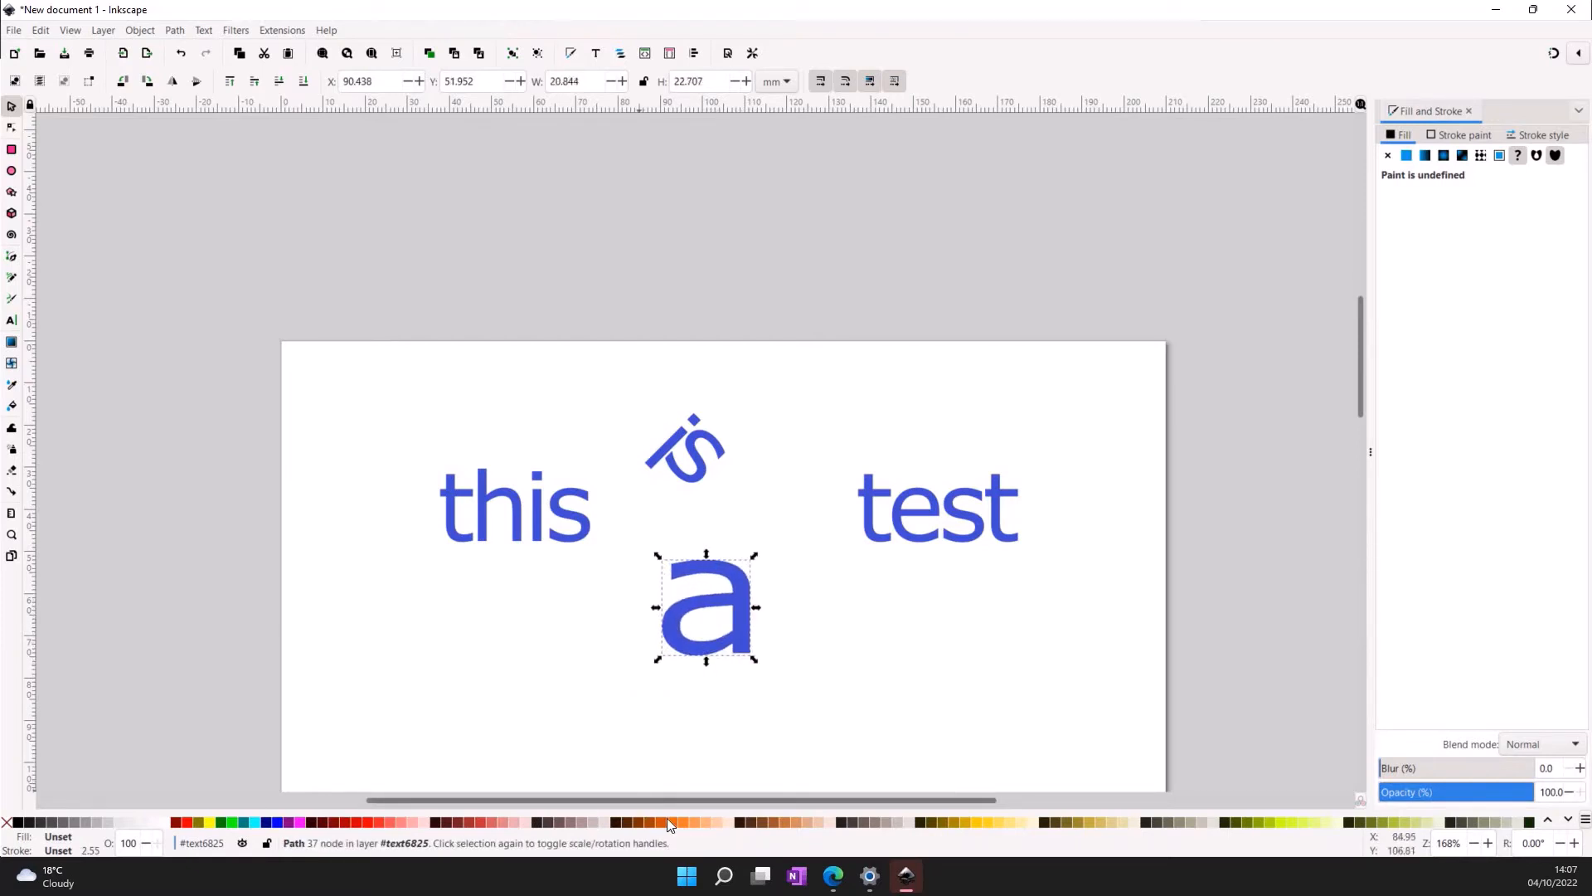
left_click(667, 819)
- Rotate the orange "a" counterclockwise and place it just below the word "is"
left_click(737, 571)
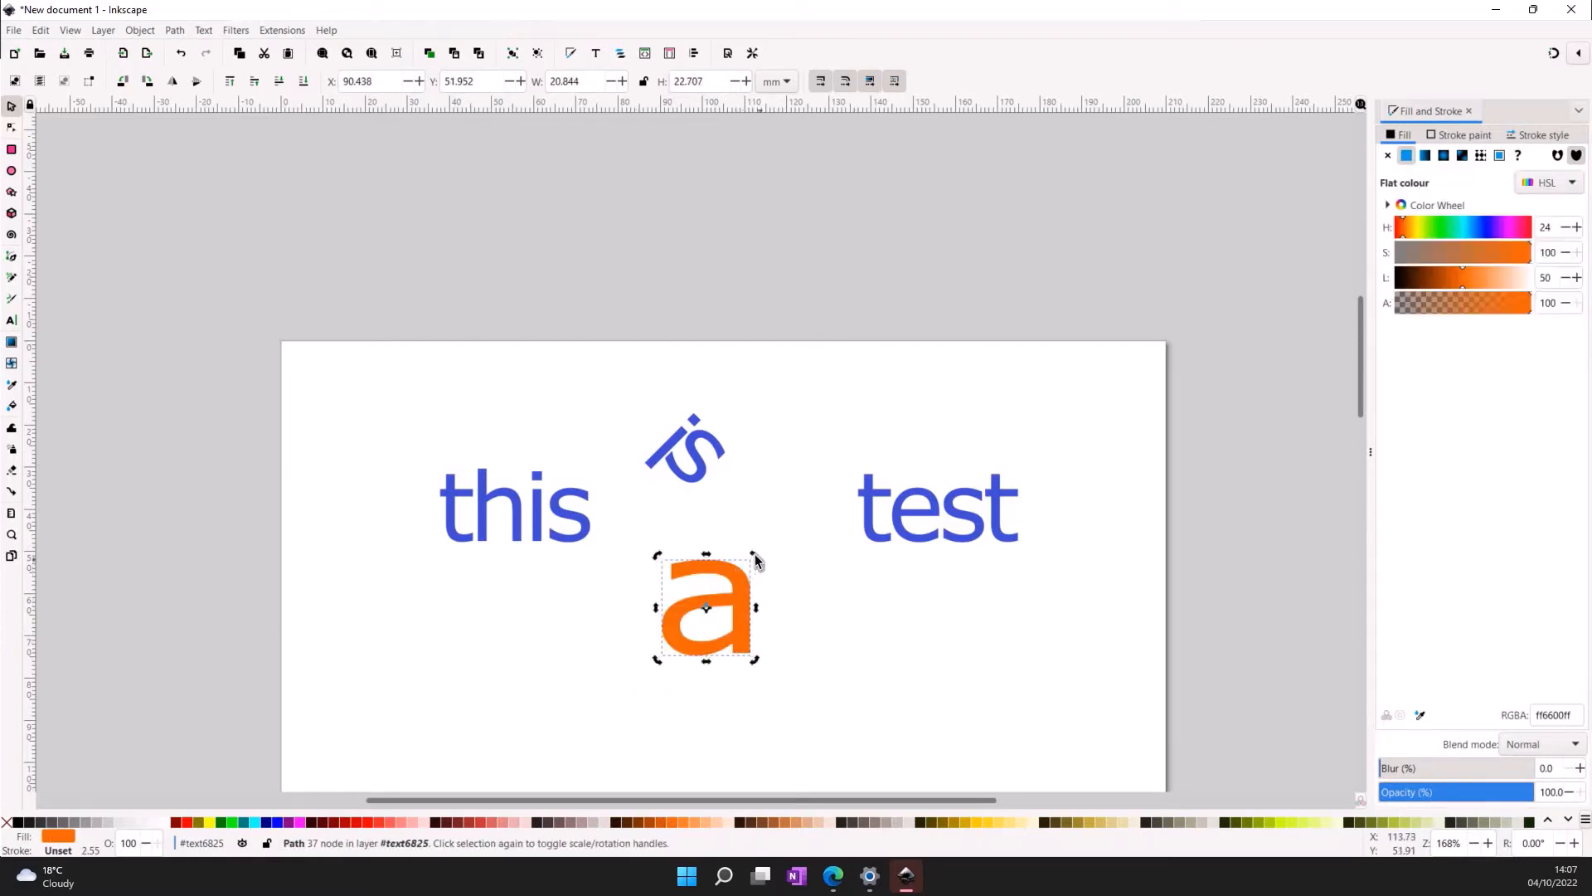
mouse_move(755, 556)
left_mouse_down()
mouse_move(714, 542)
mouse_move(748, 529)
left_mouse_up()
left_click(913, 639)
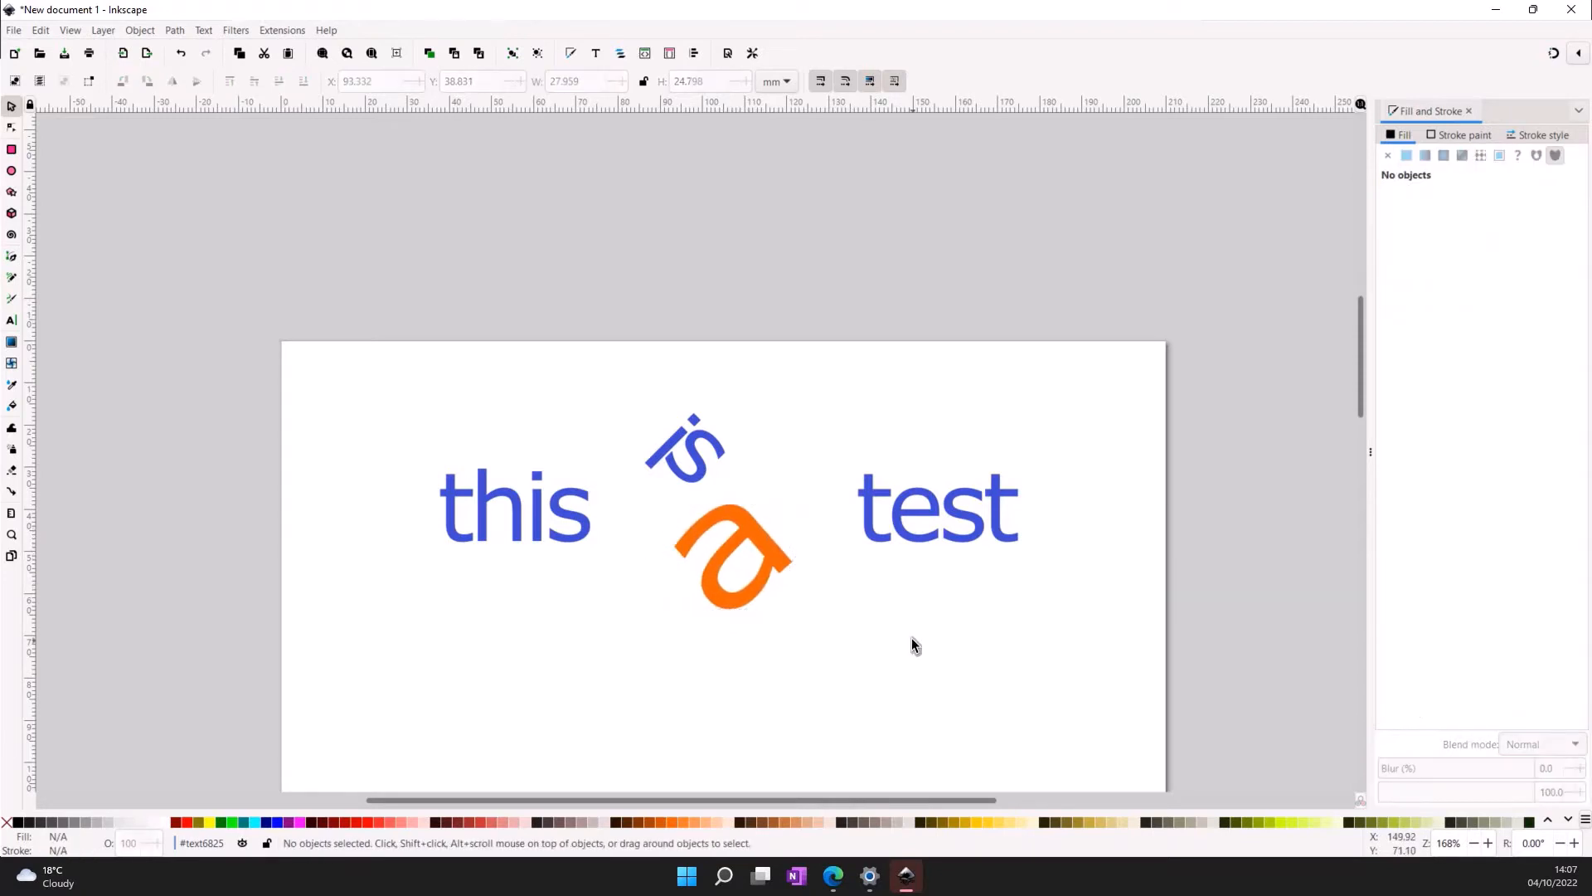
- Zoom out and pan around the page to view the overall layout
scroll(912, 638, "down", 2)
scroll(912, 638, "down", 1)
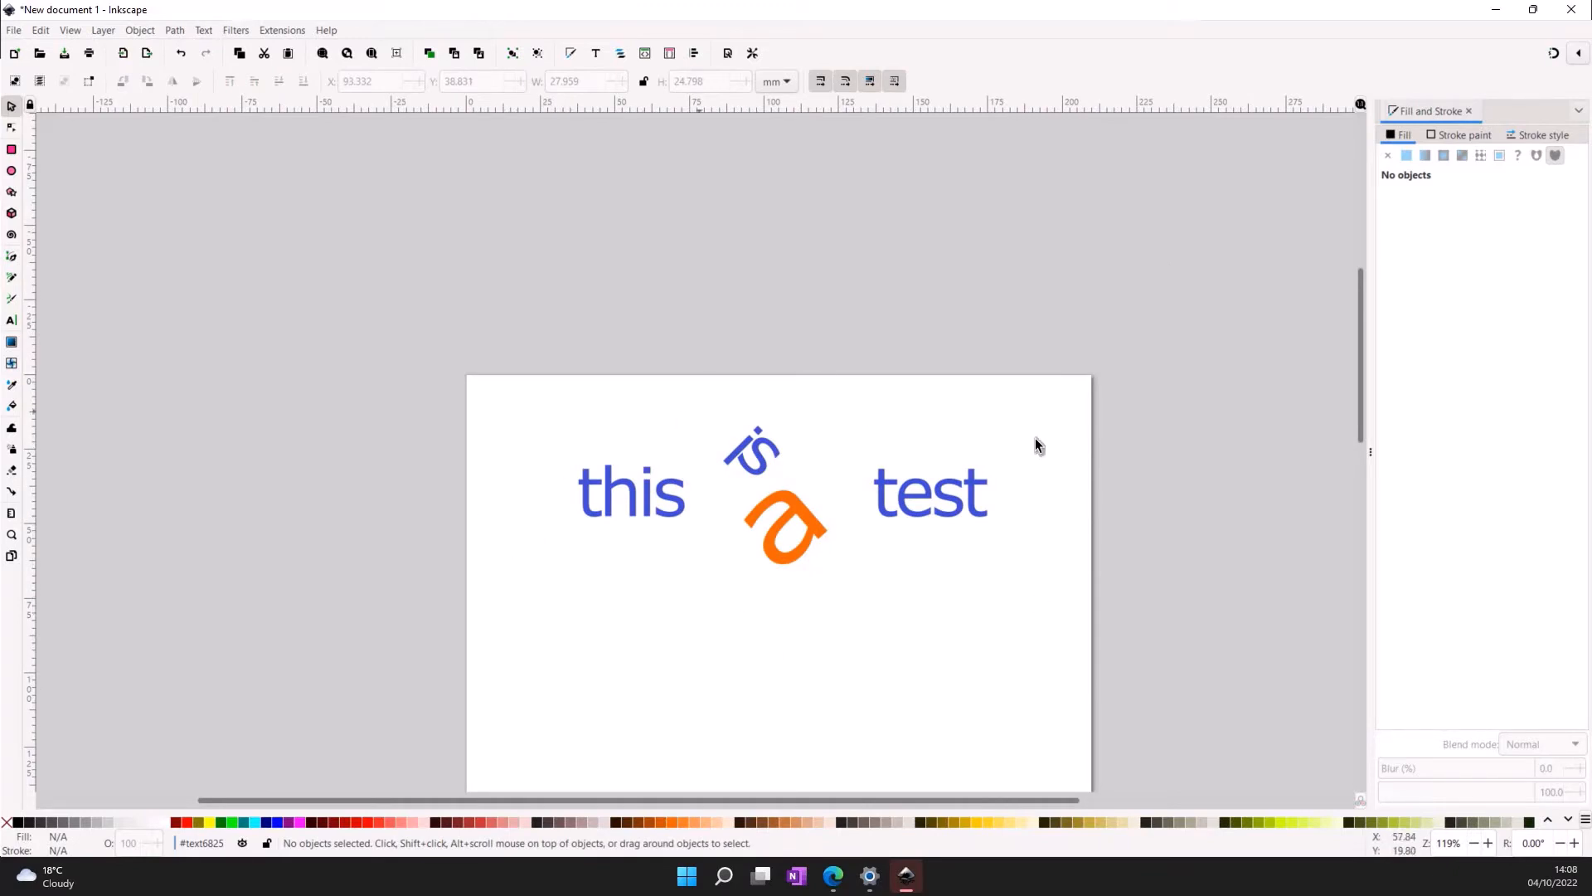
scroll(1037, 445, "down", 4)
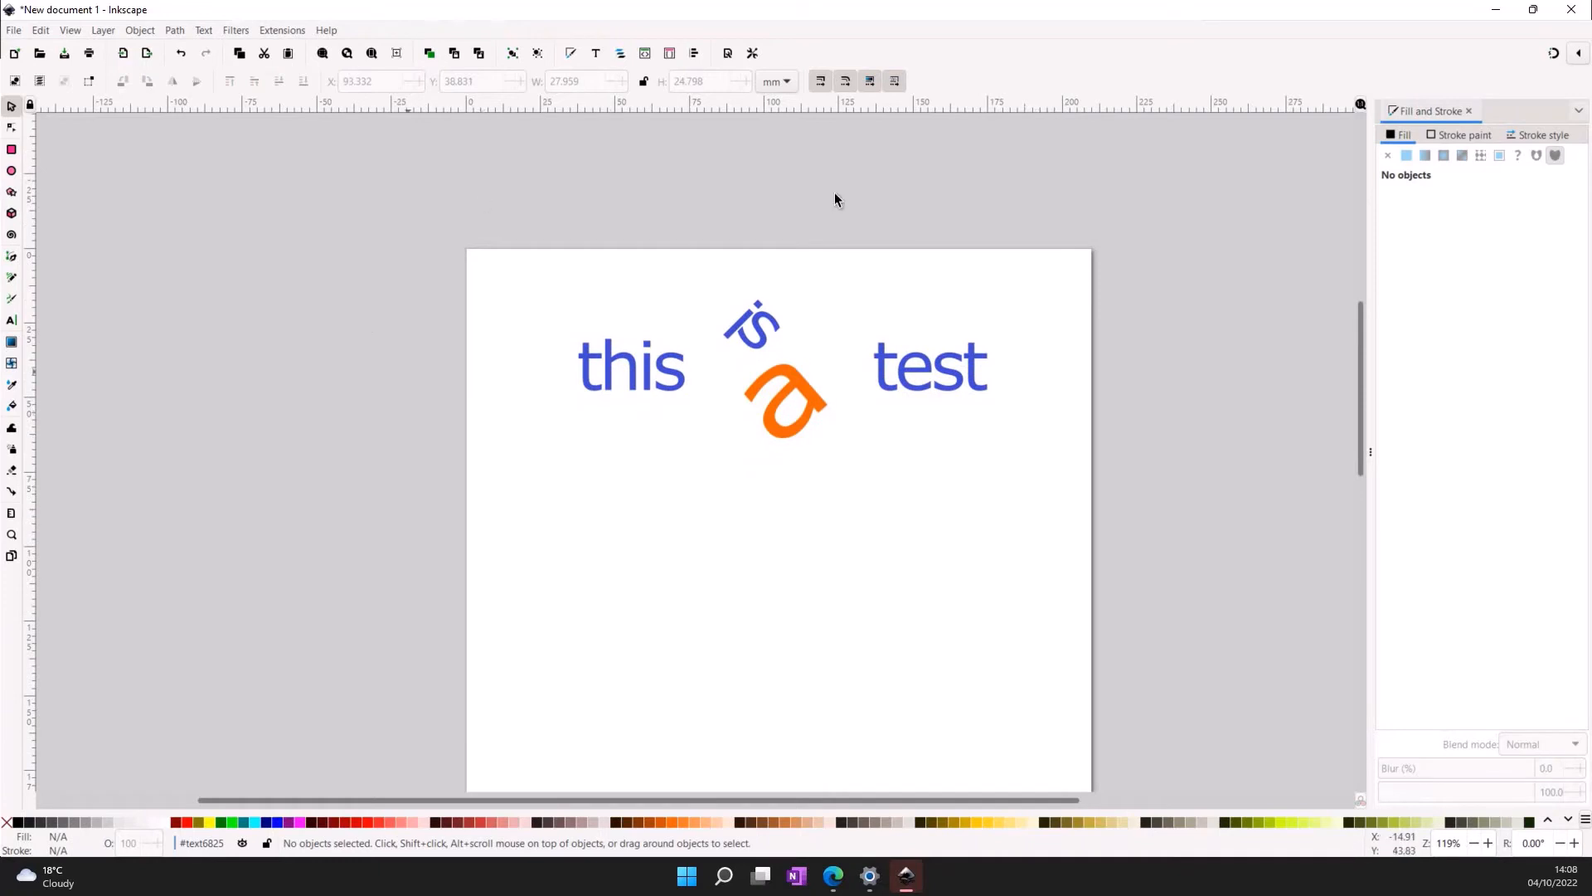
scroll(1057, 416, "right", 6)
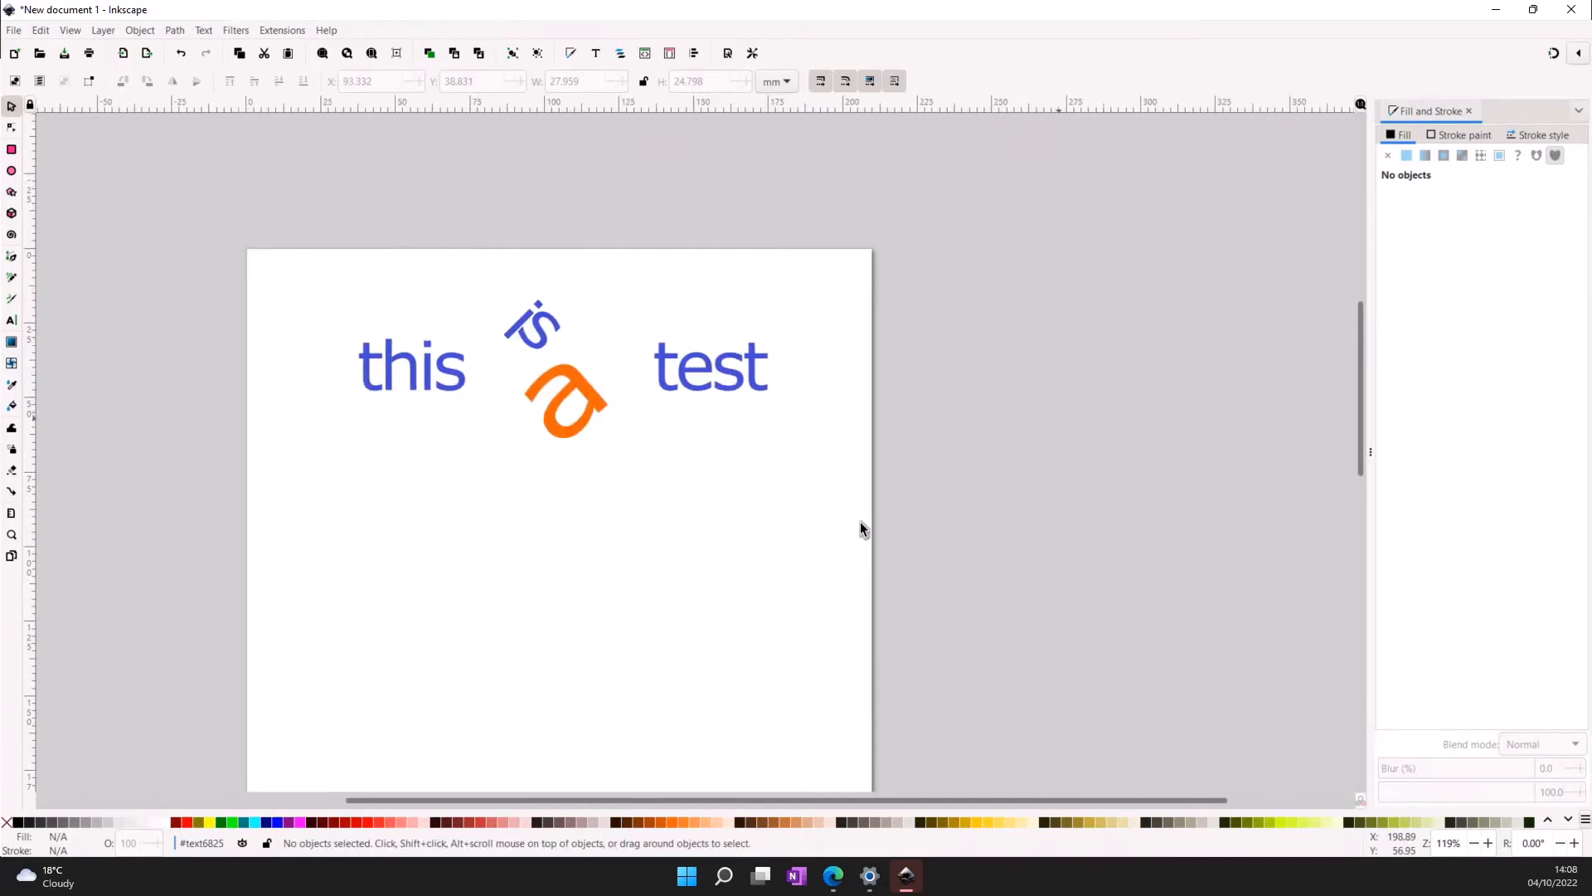
scroll(785, 539, "down", 5)
scroll(785, 539, "left", 4)
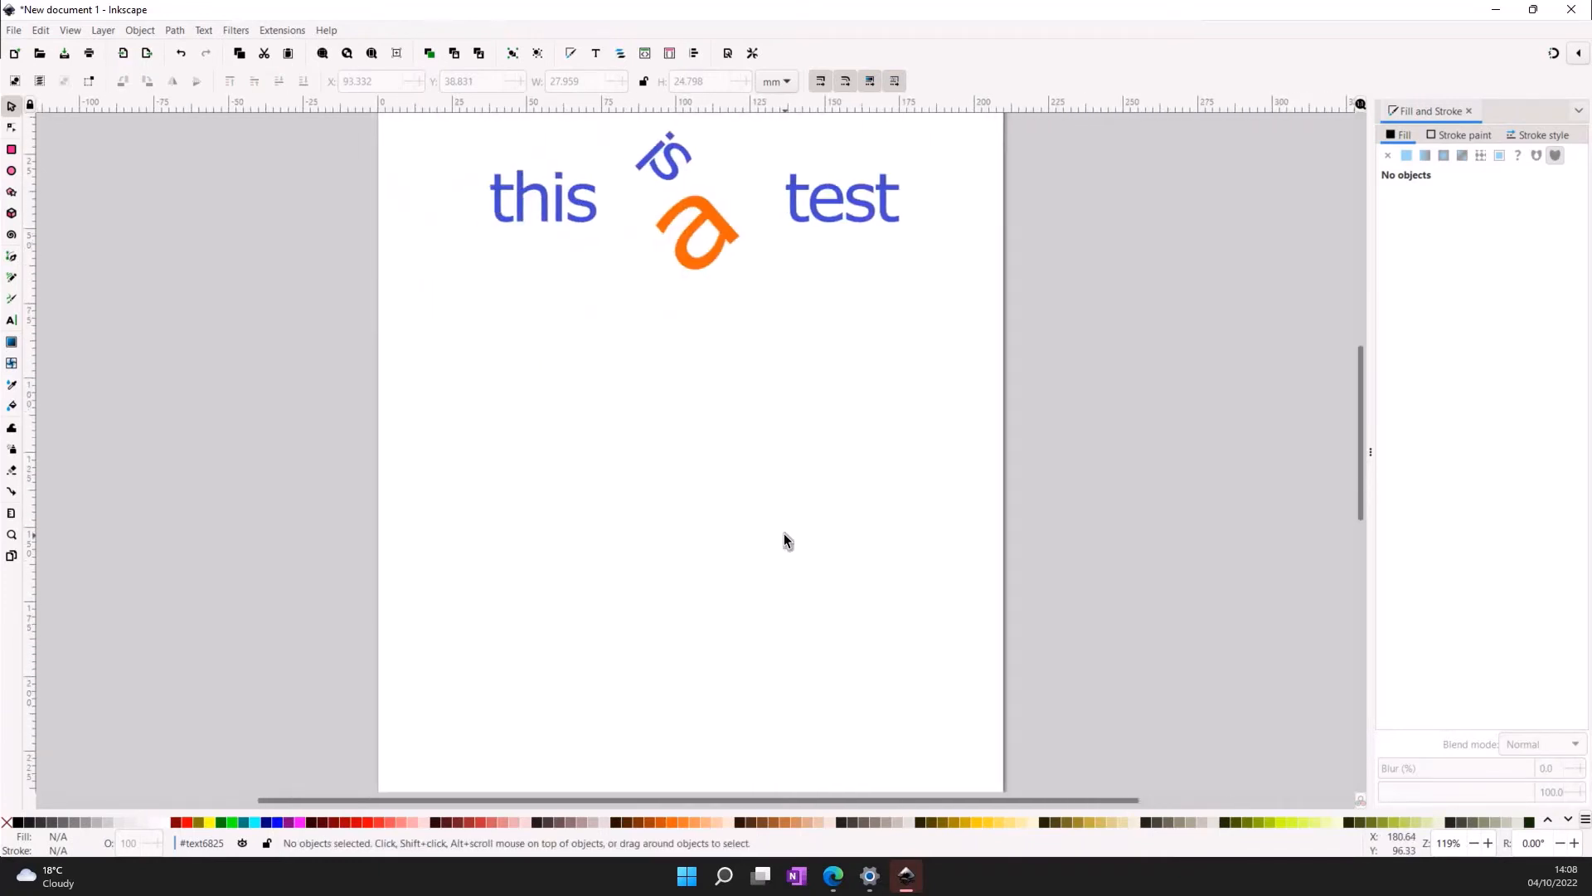
scroll(784, 534, "down", 1, "ctrl")
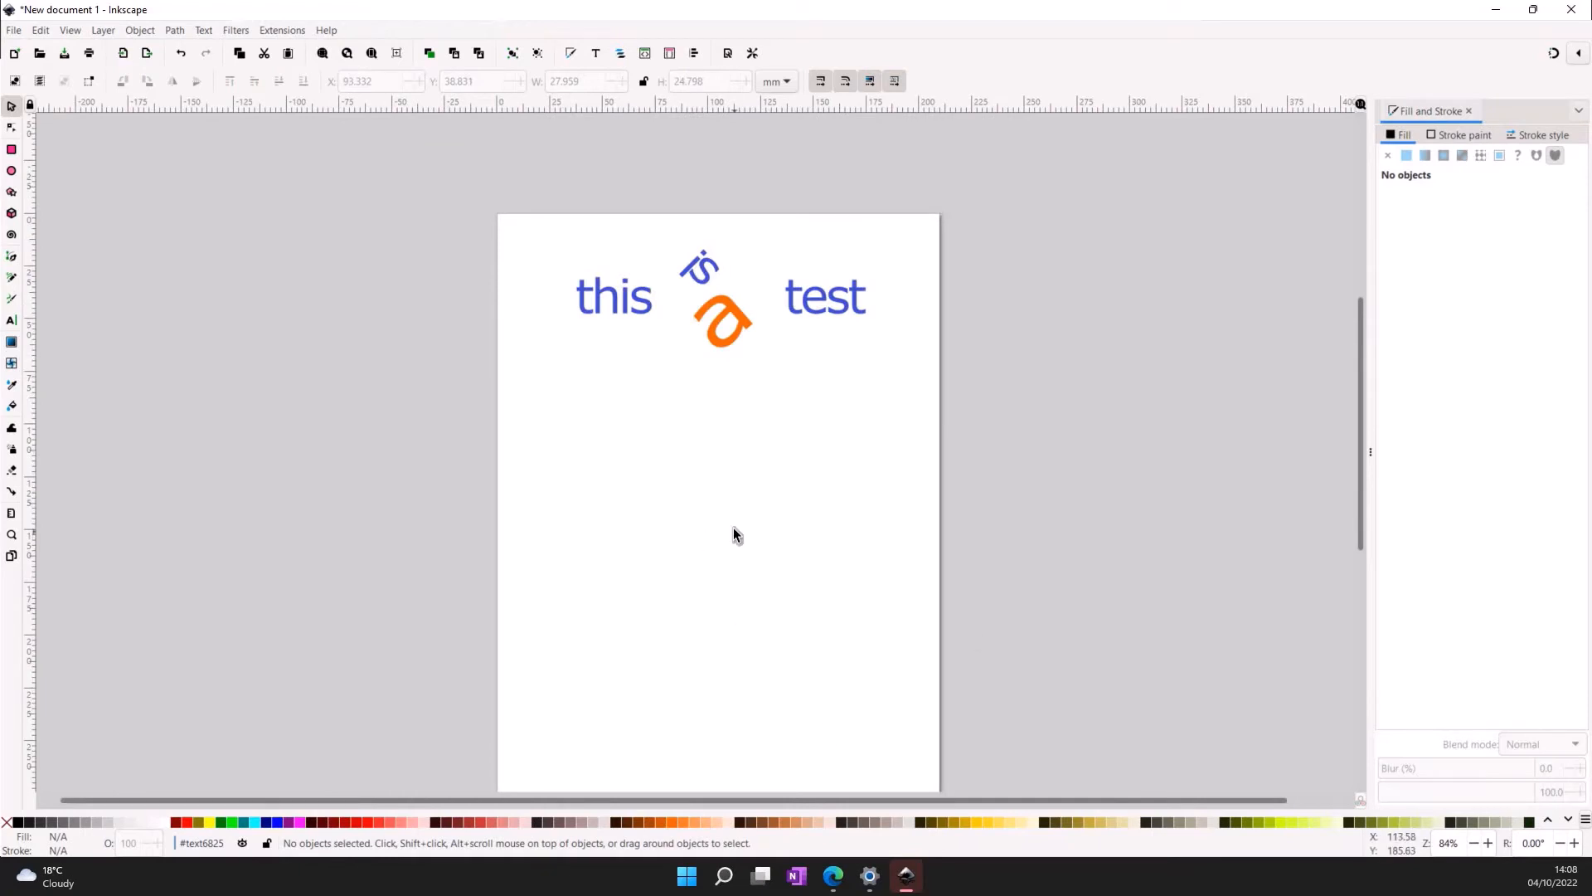
scroll(733, 527, "down", 1)
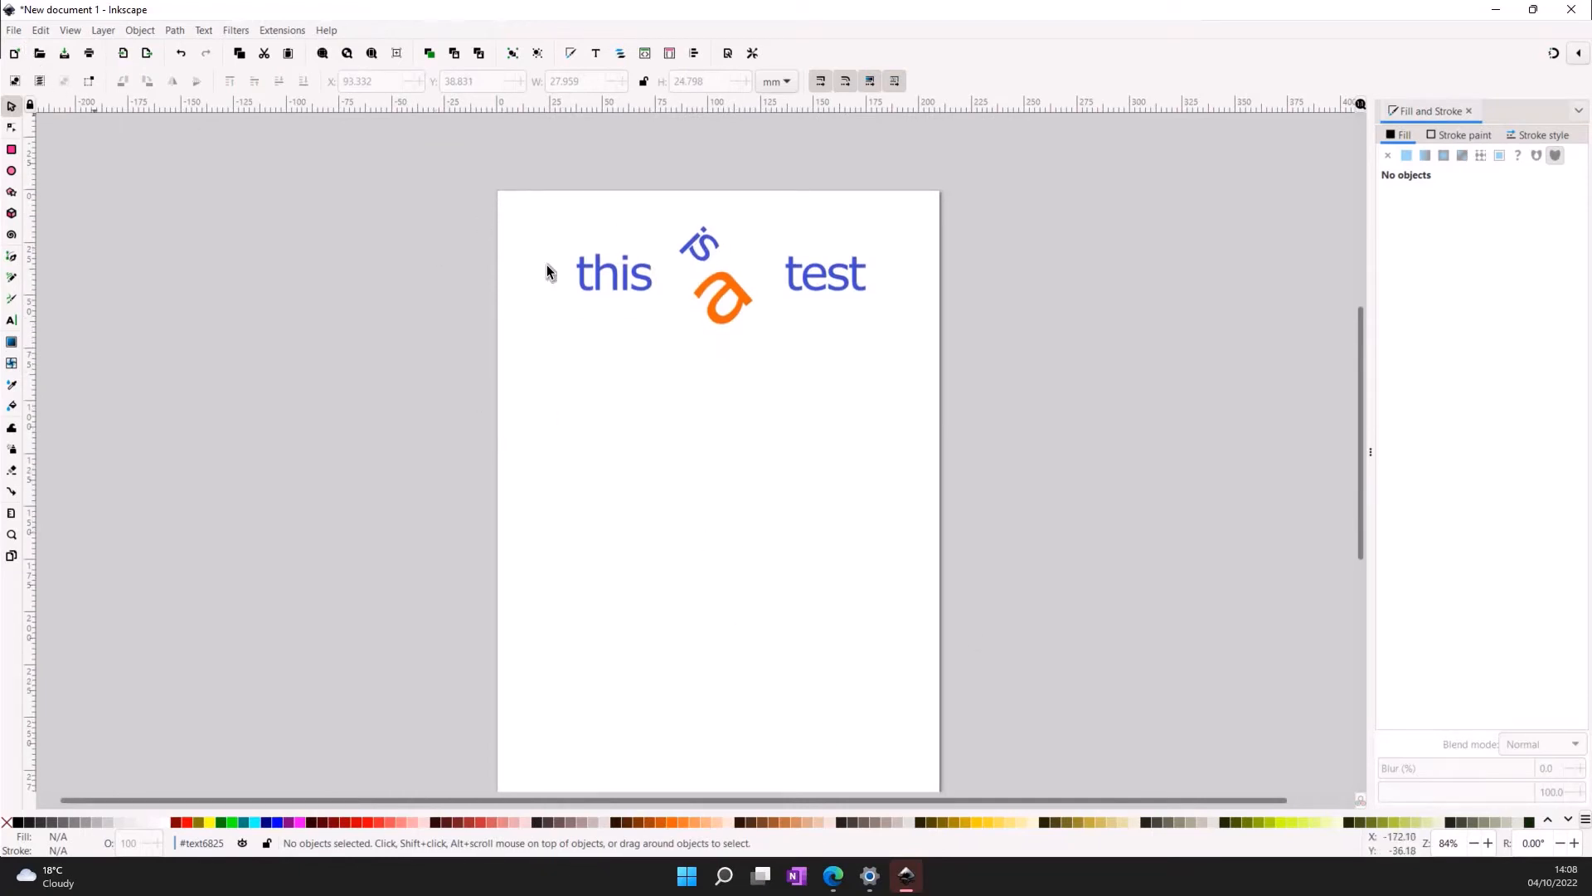
- Import neuron.png from the workshop-materials folder and place it on the page below the text
left_click(16, 32)
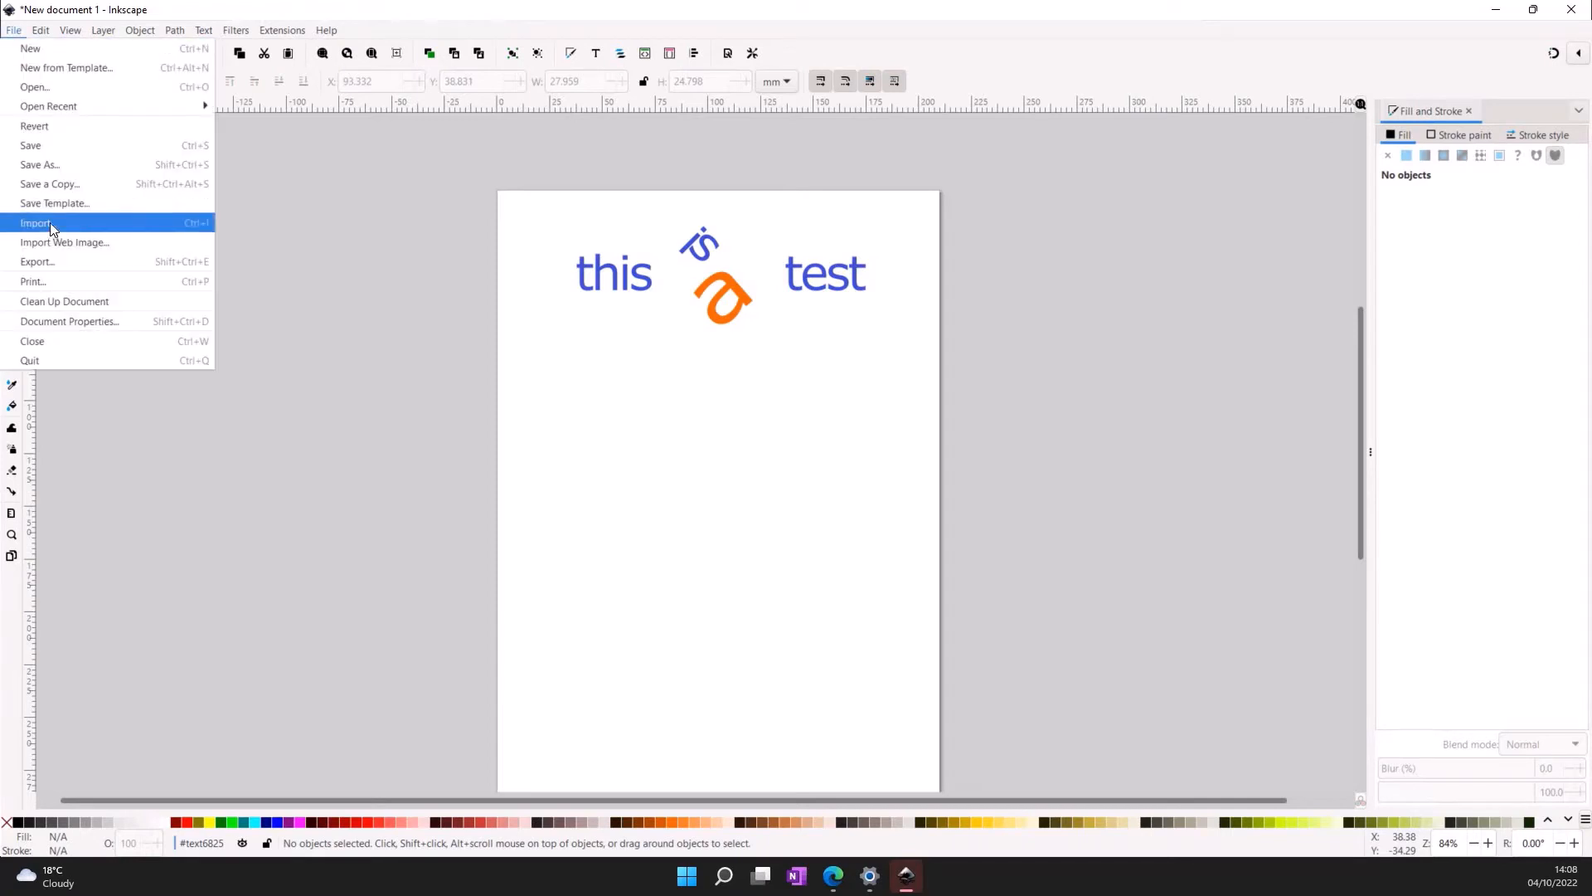
left_click(50, 222)
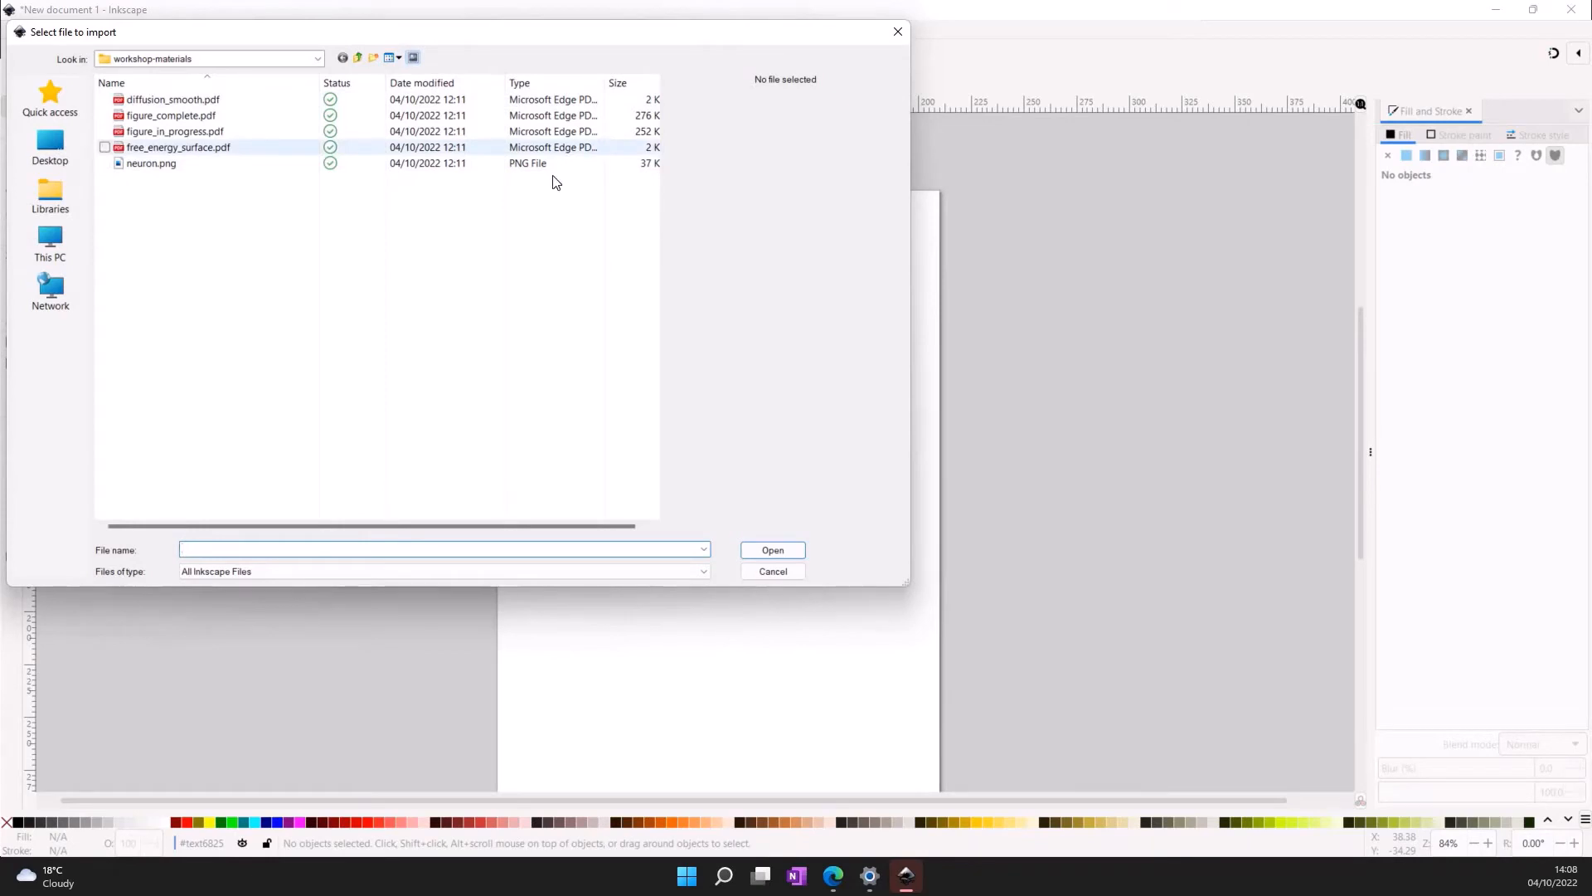
double_click(167, 166)
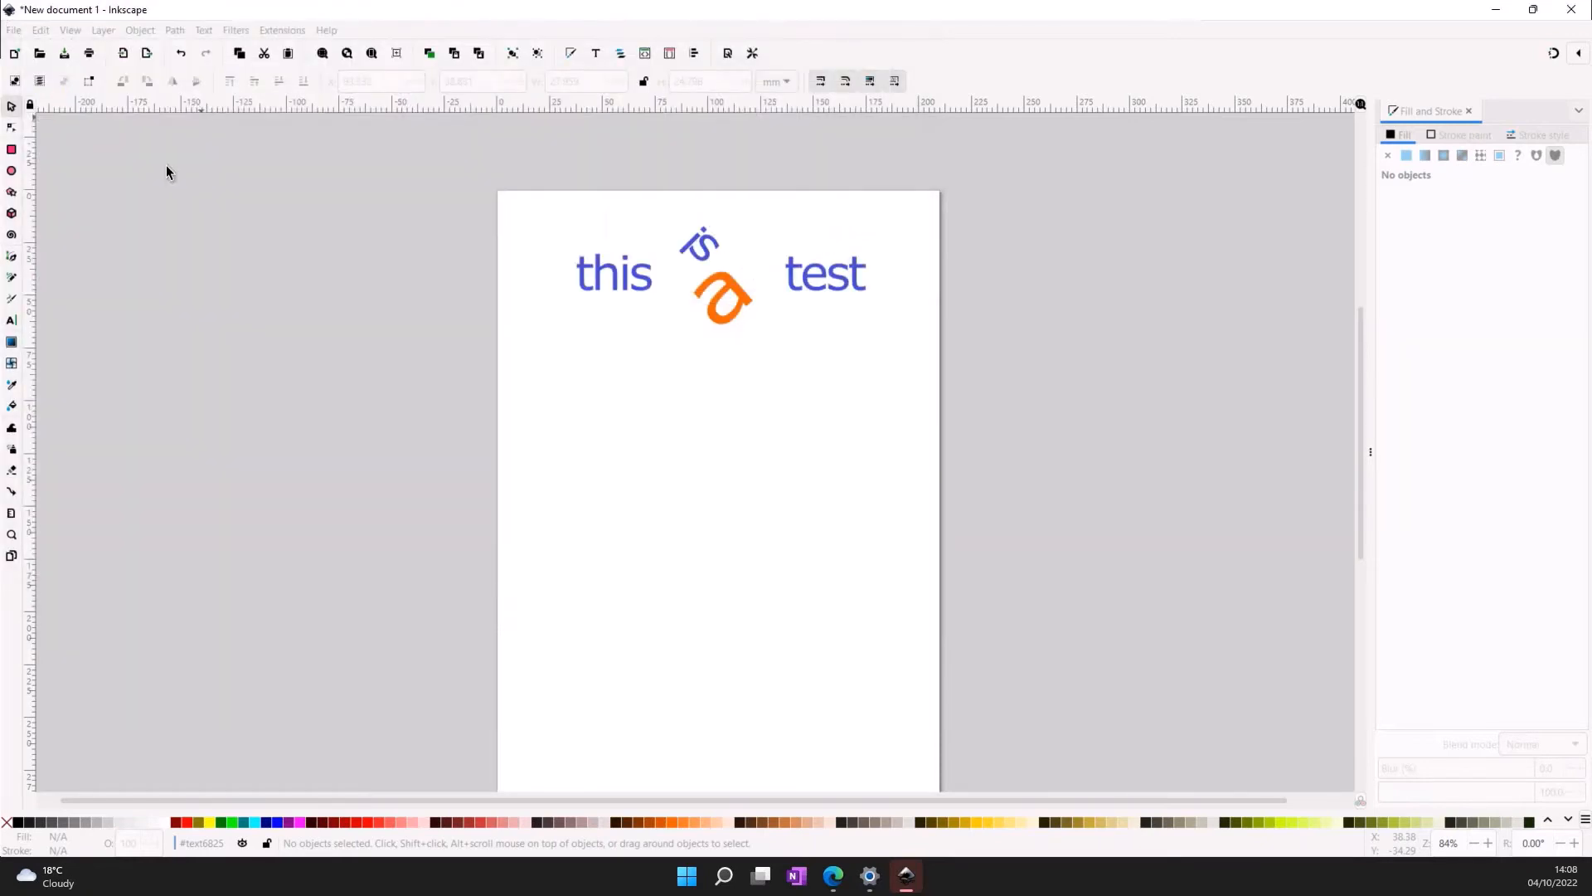
left_click_drag(173, 176, 668, 473)
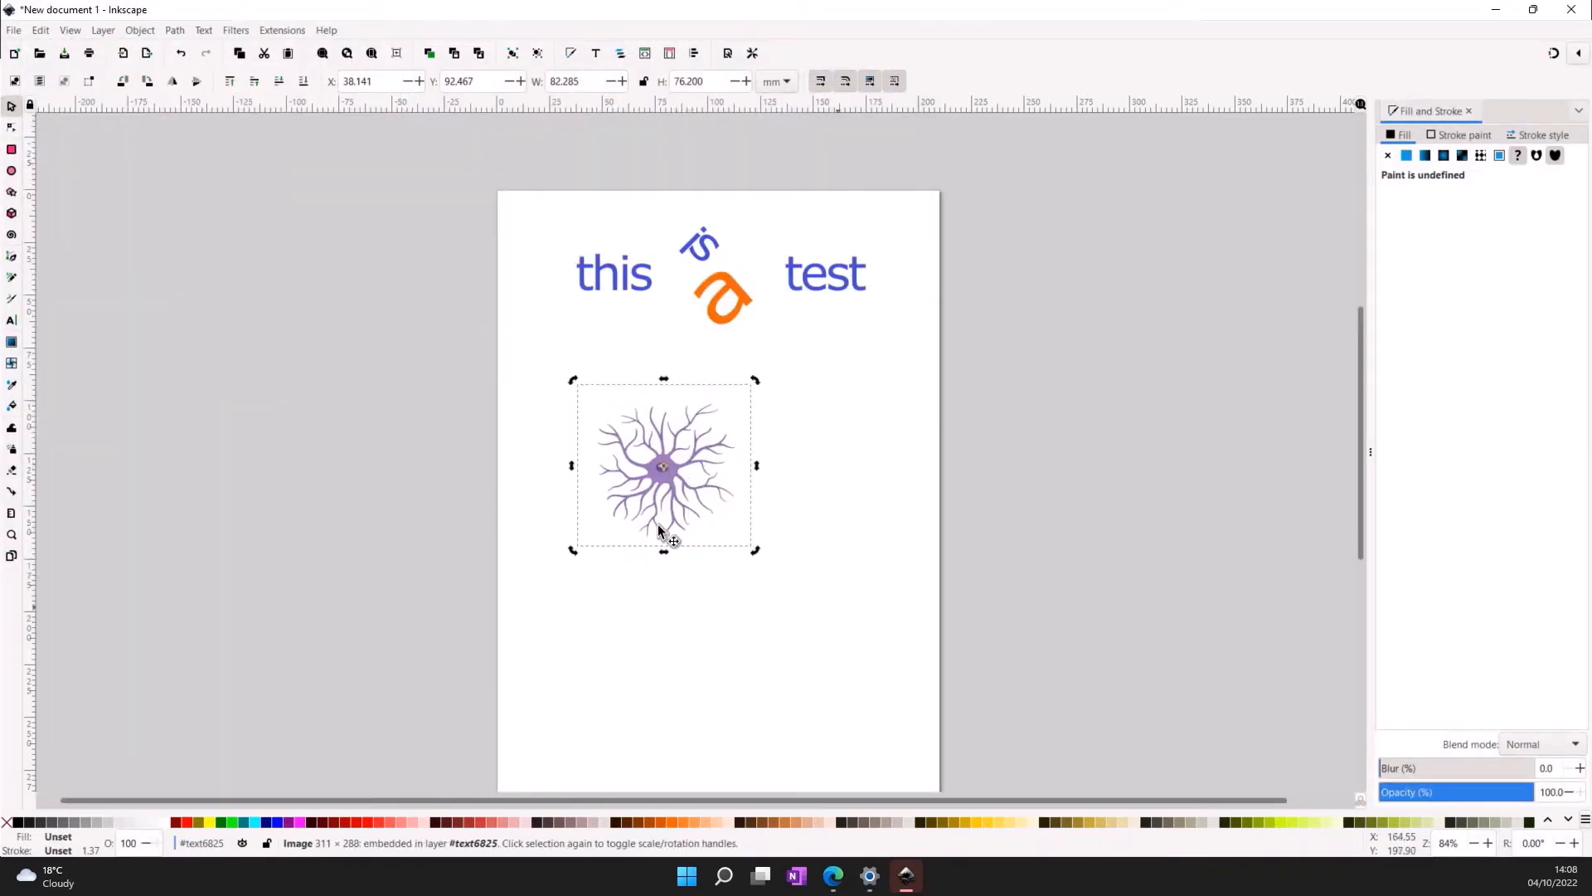
- Scale the neuron image proportionally to about 145 × 134 mm and position it roughly centred below the text
left_click(705, 503)
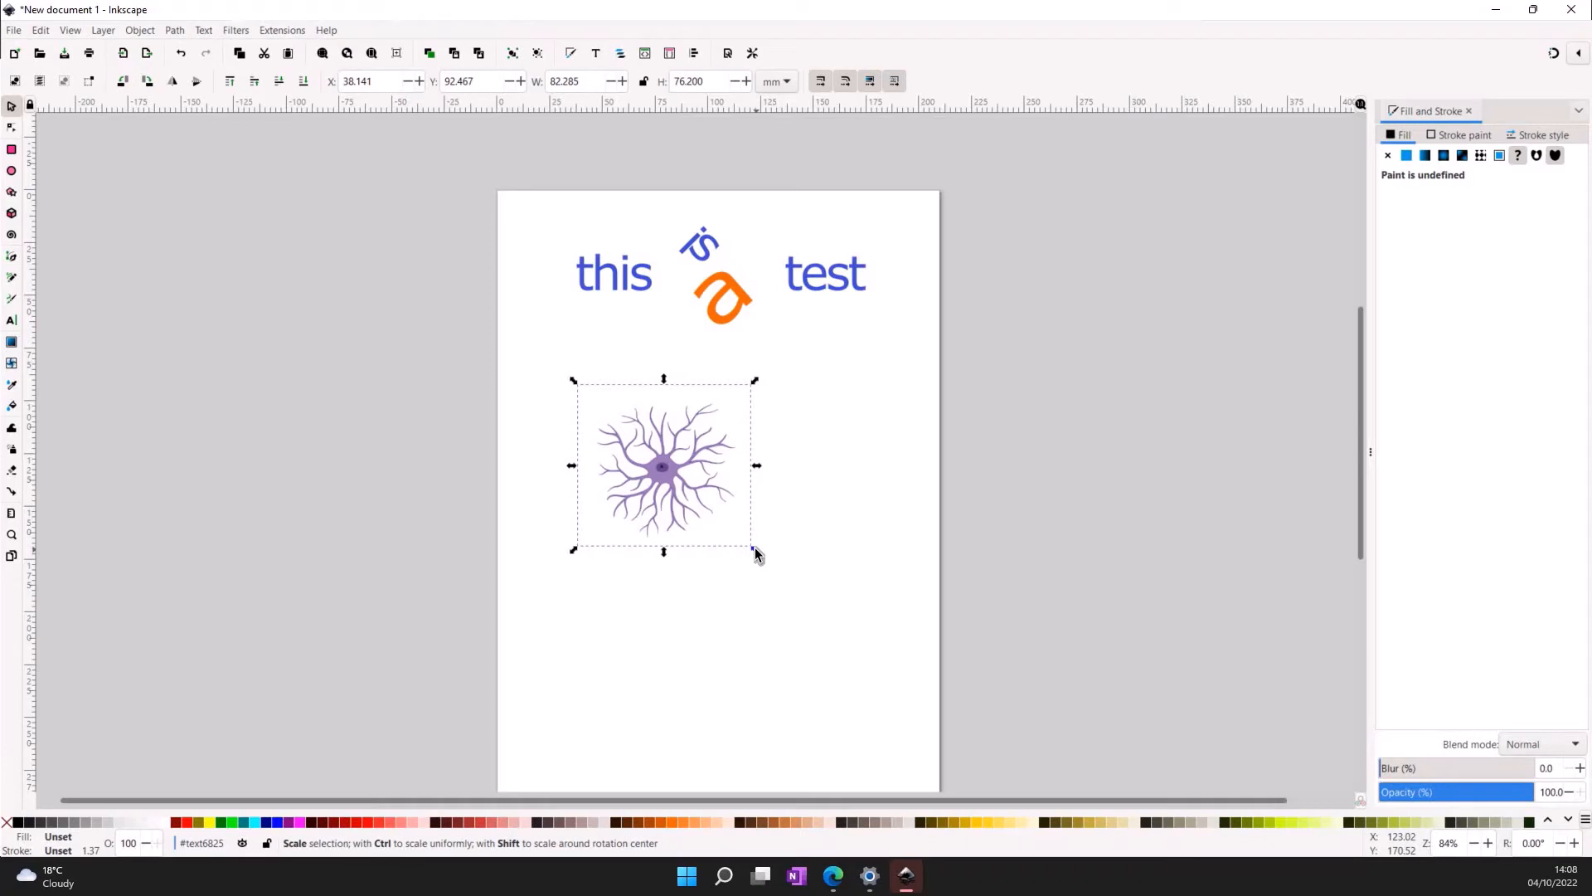
left_click_drag(754, 548, 887, 687)
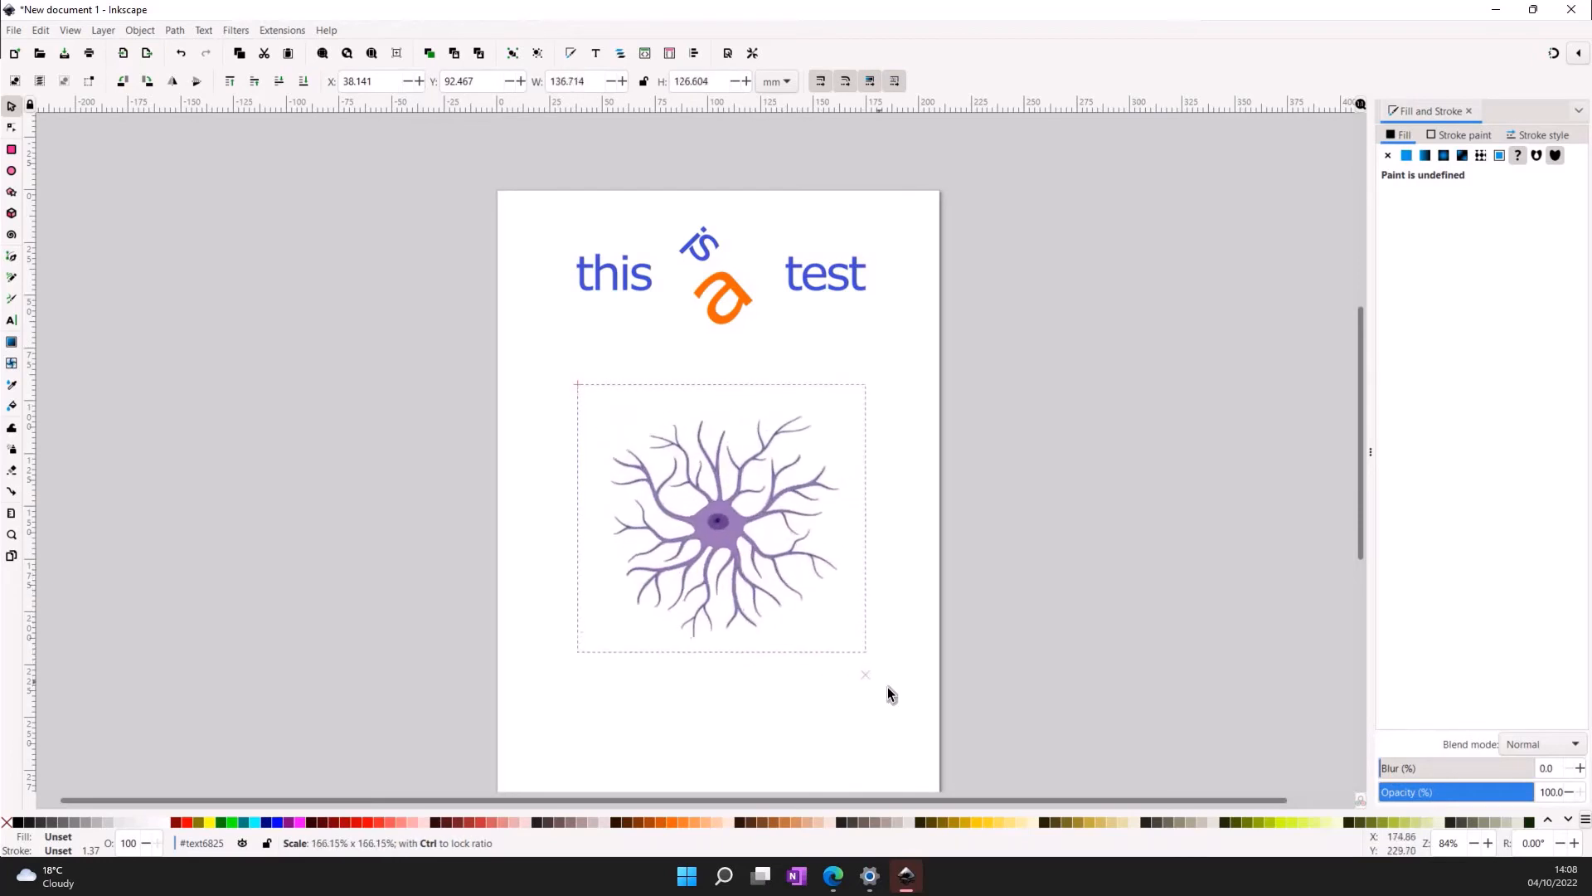
left_click_drag(730, 534, 730, 534)
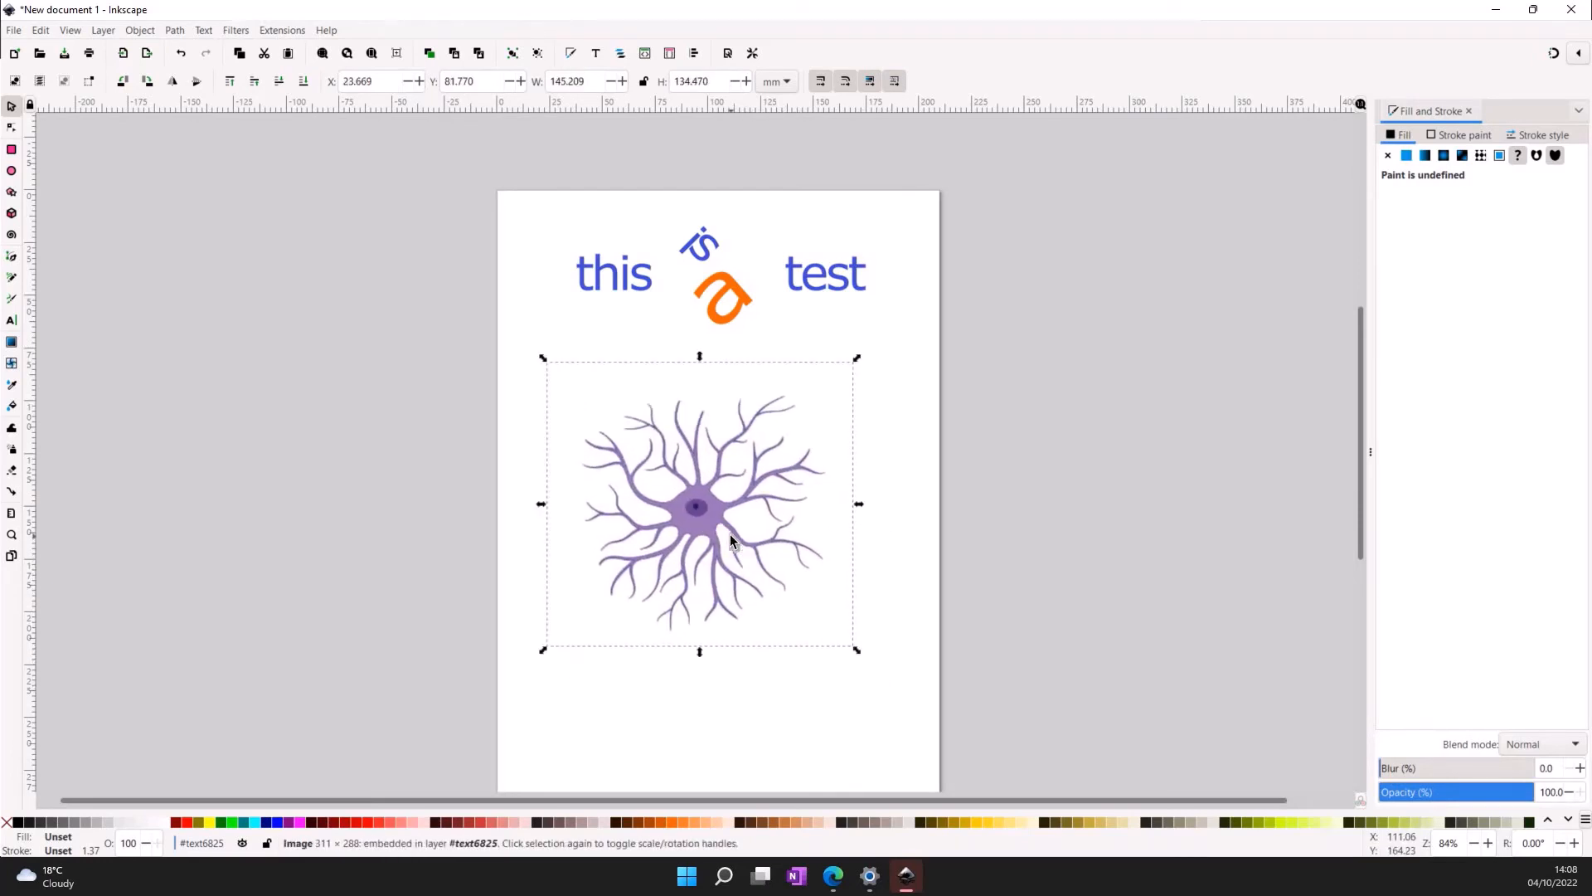
scroll(742, 614, "up", 1)
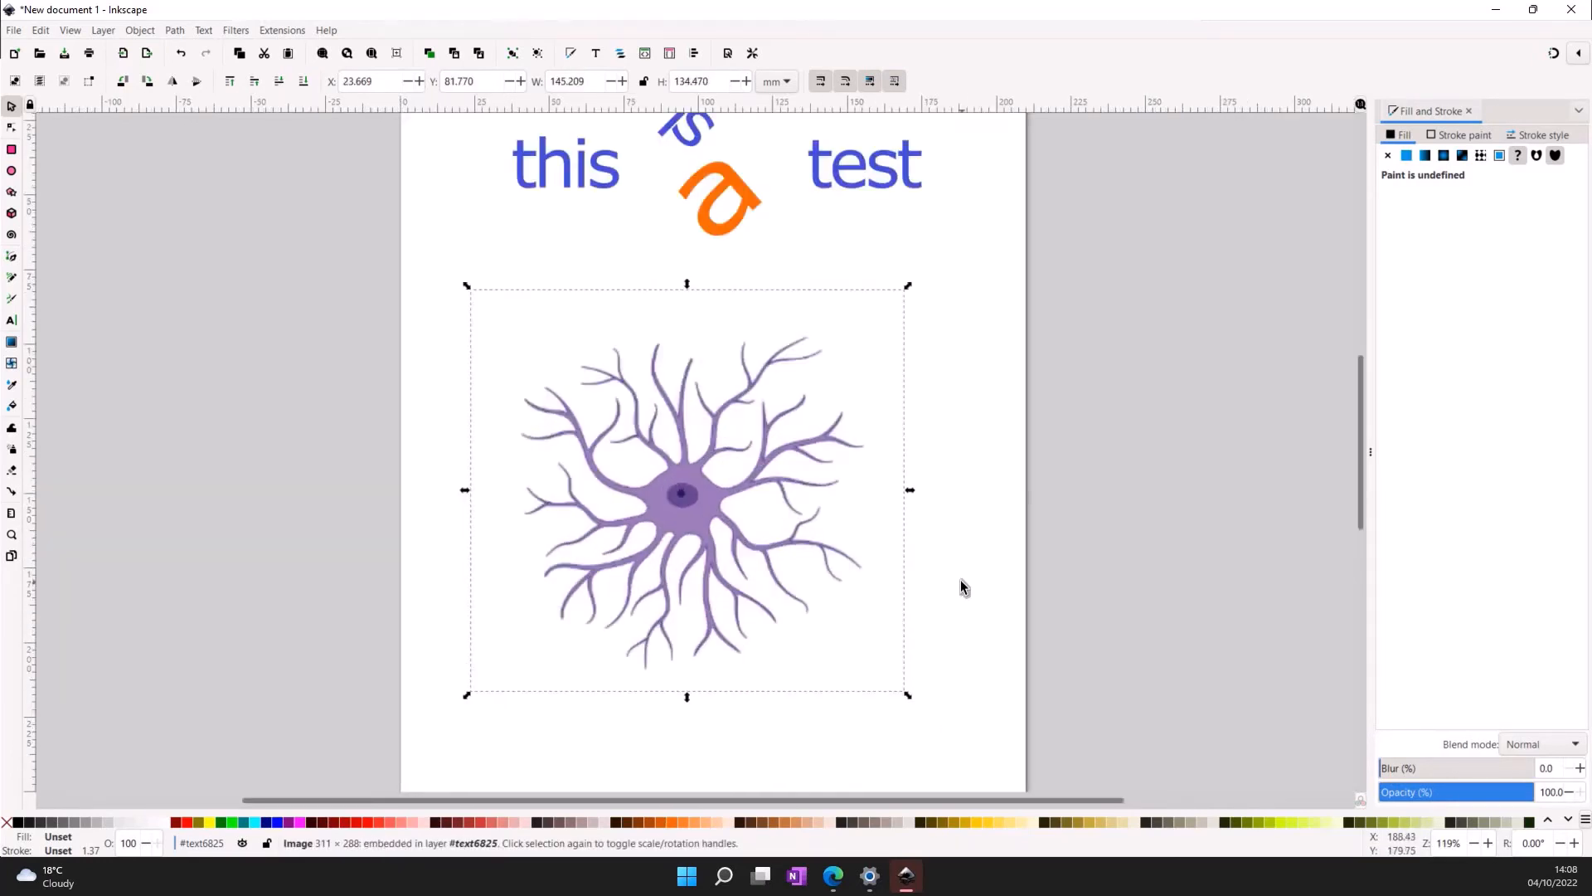
left_click_drag(718, 542, 718, 550)
left_click(924, 446)
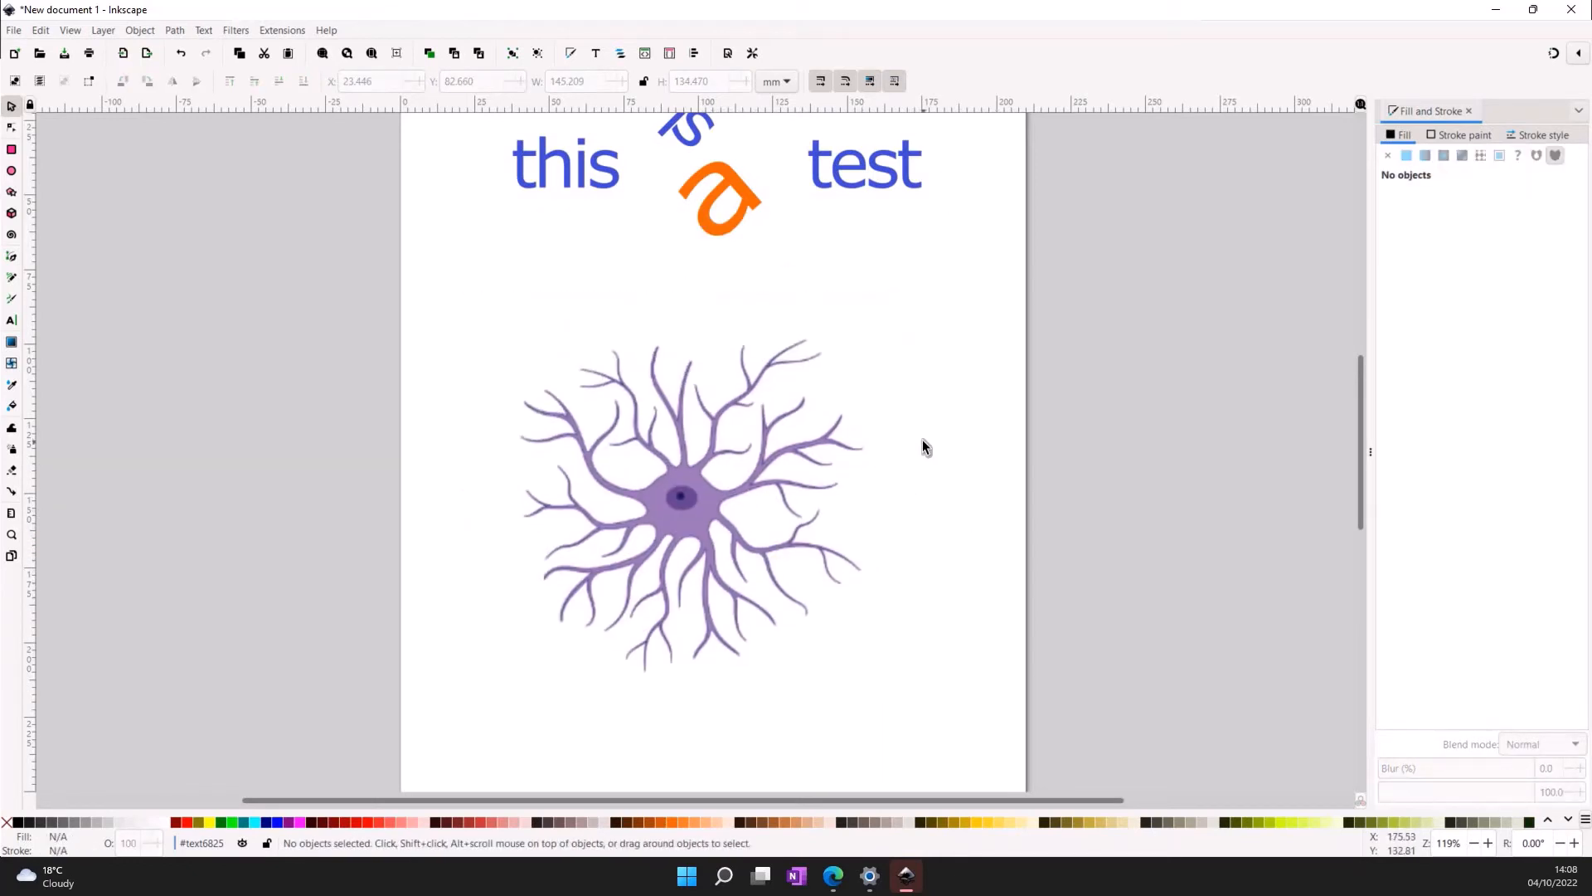
- Move the neuron image so that it overhangs the page's left edge, and deselect it
scroll(946, 444, "up", 4)
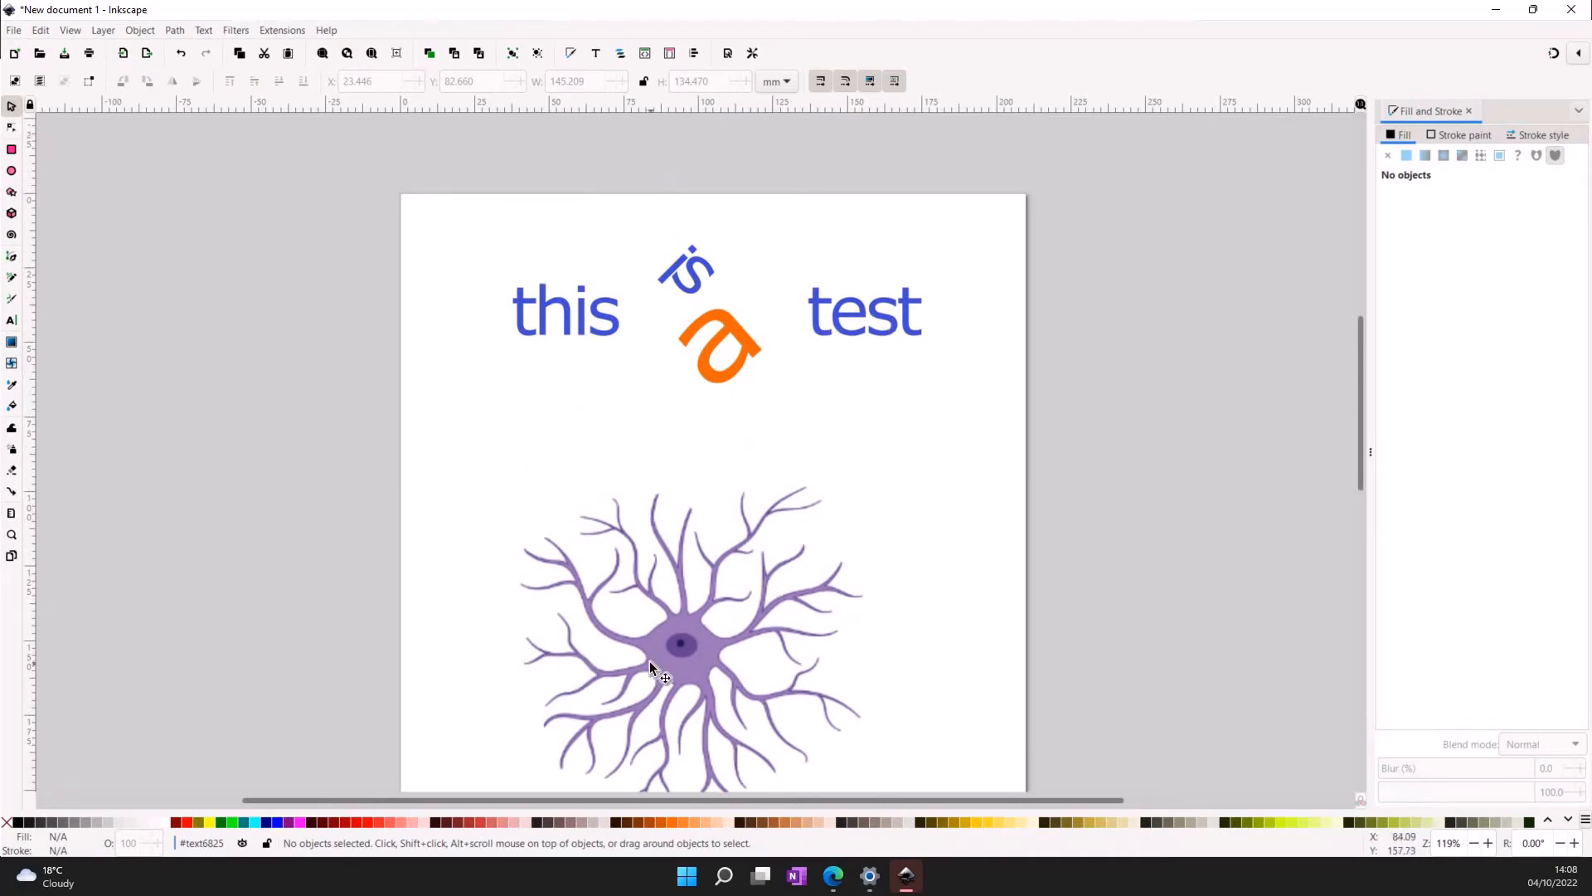
left_click_drag(548, 550, 374, 596)
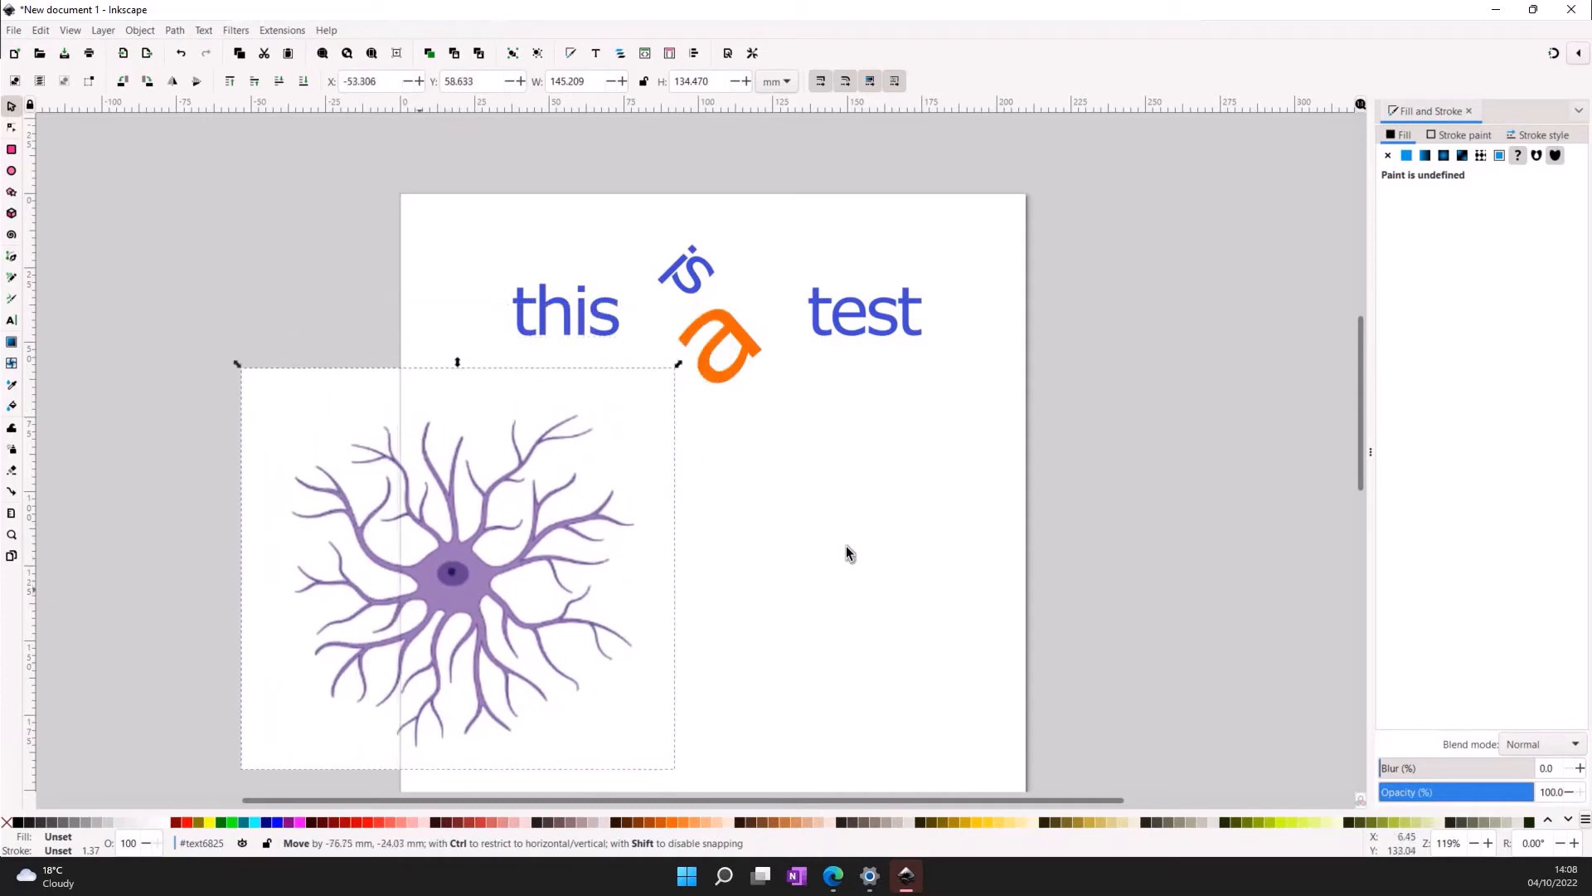
left_click(131, 289)
- Draw three orange rectangles: about 58 × 33 mm across the page's right edge, one over its top edge, and about 63 × 44 mm inside it
left_click(12, 150)
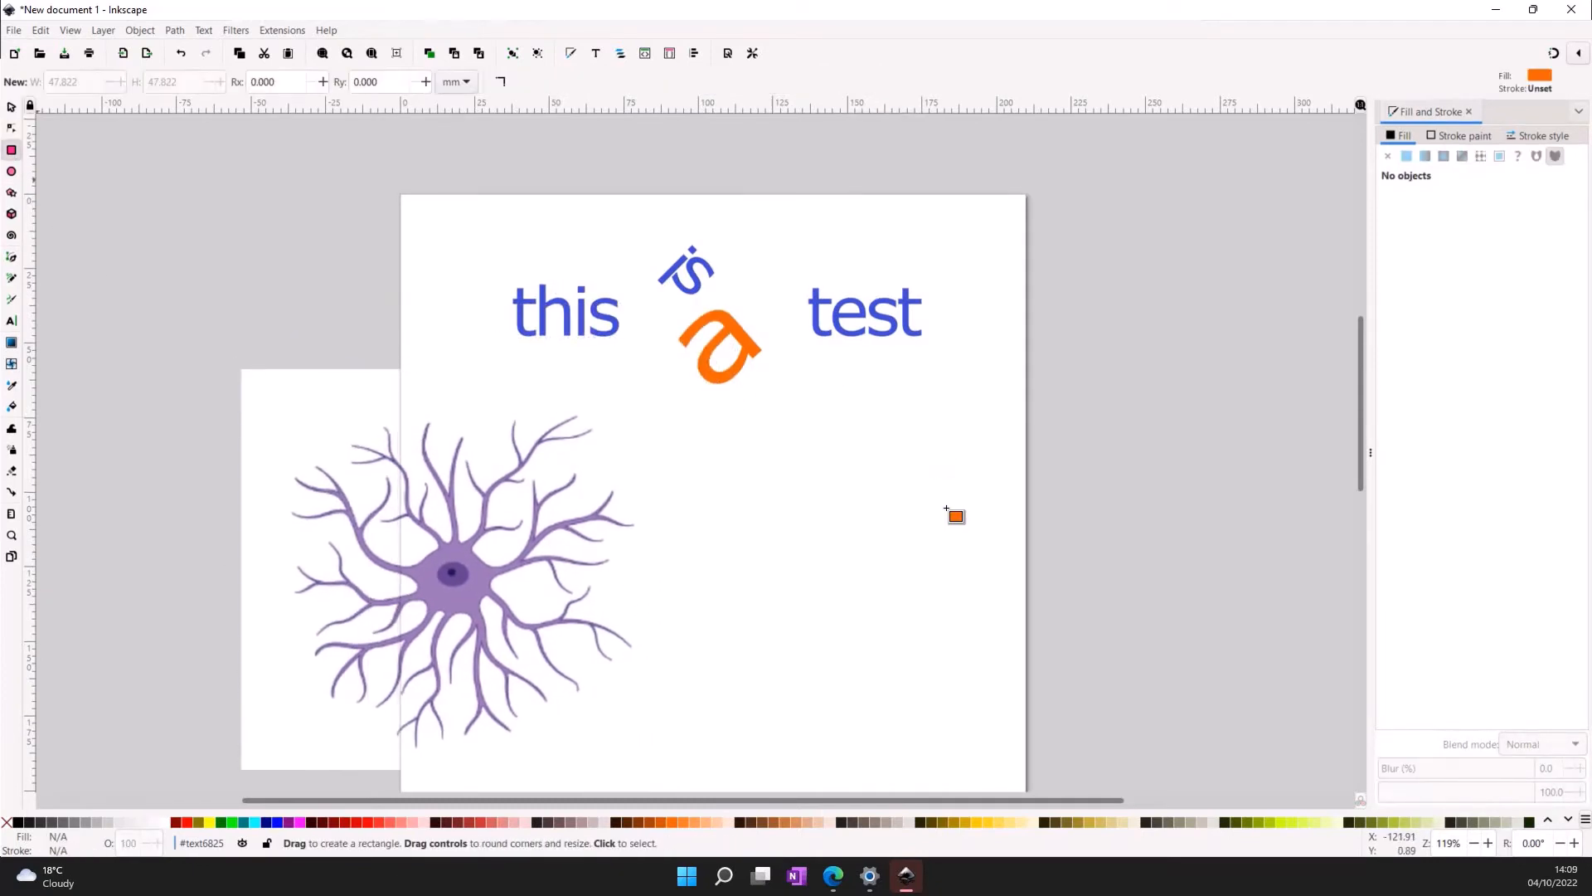
left_click_drag(947, 508, 1120, 407)
left_click_drag(884, 162, 1035, 252)
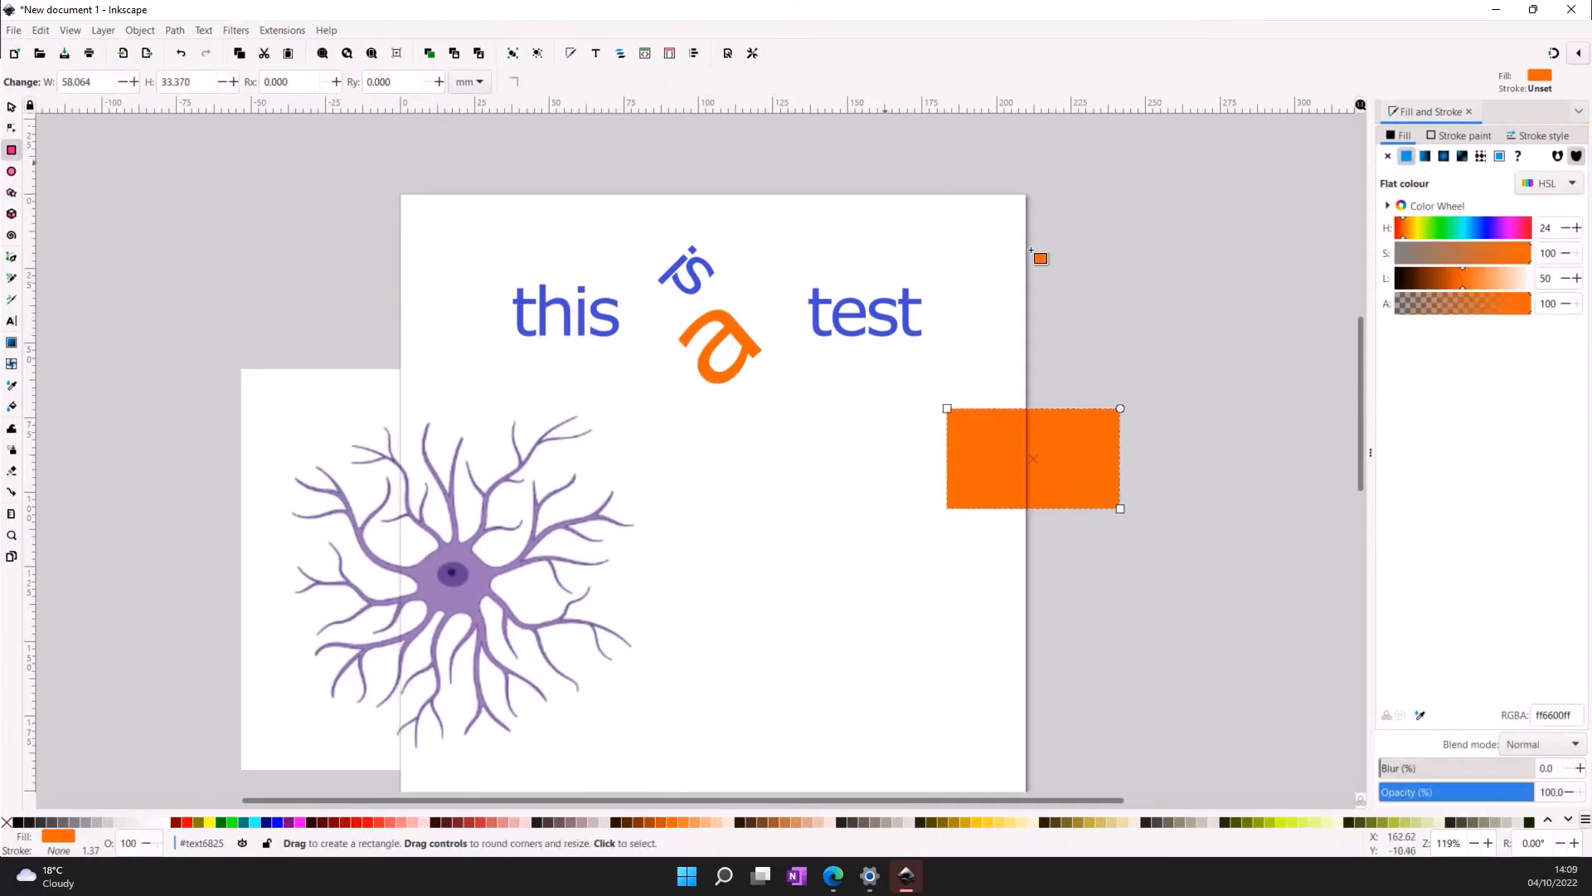
left_click_drag(922, 693, 734, 563)
left_click(11, 107)
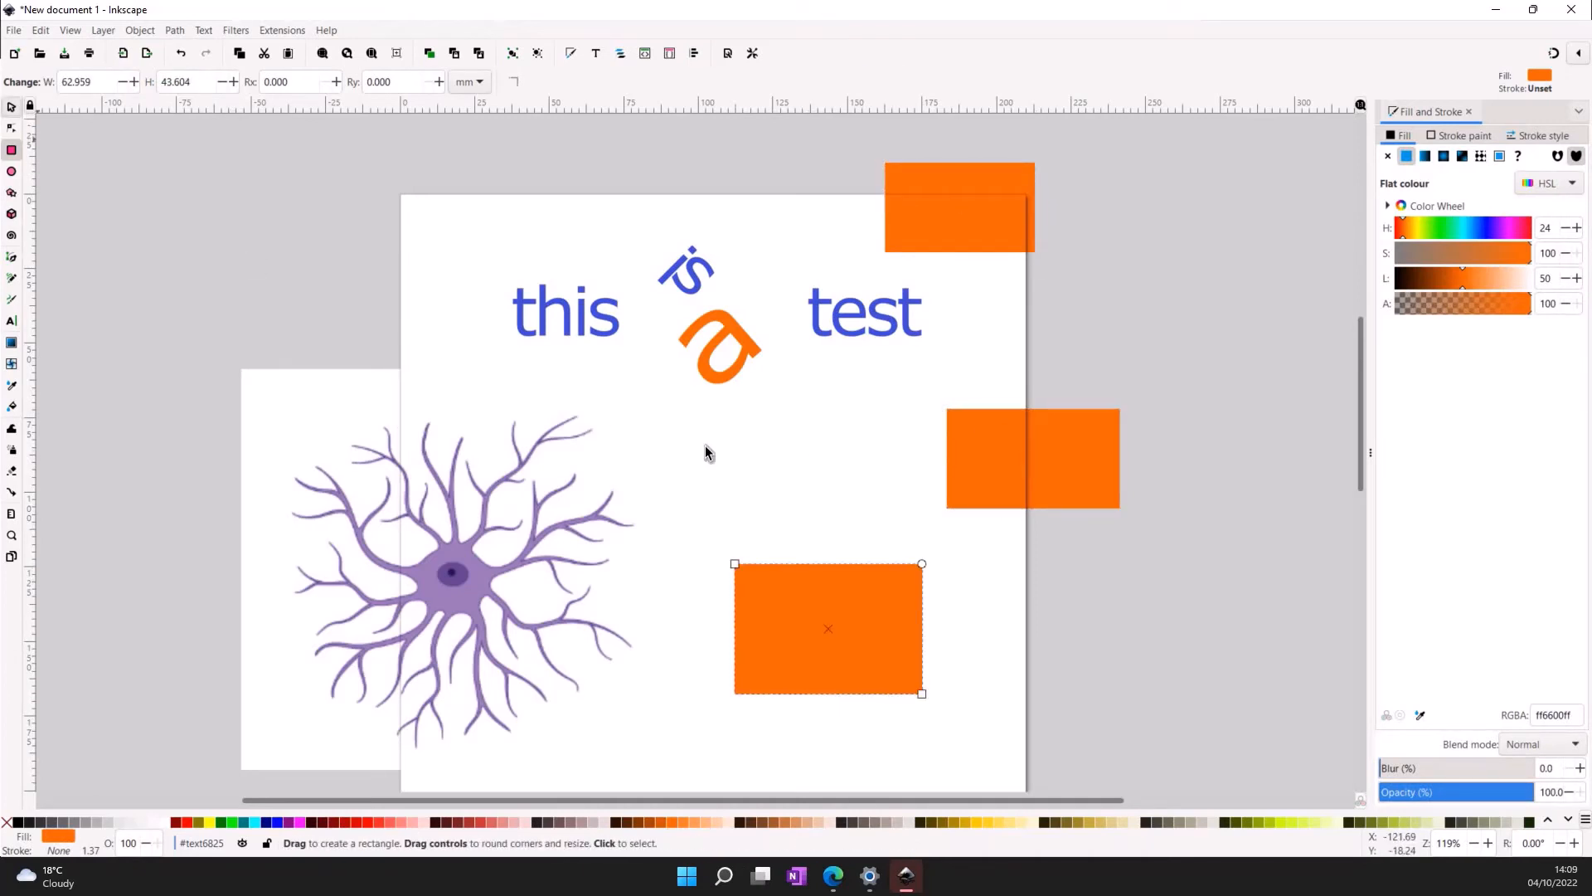
- Select all objects on and around the page, resize the page to fit this content in the document properties, and deselect everything
left_click(728, 461)
scroll(728, 461, "down", 1, "ctrl")
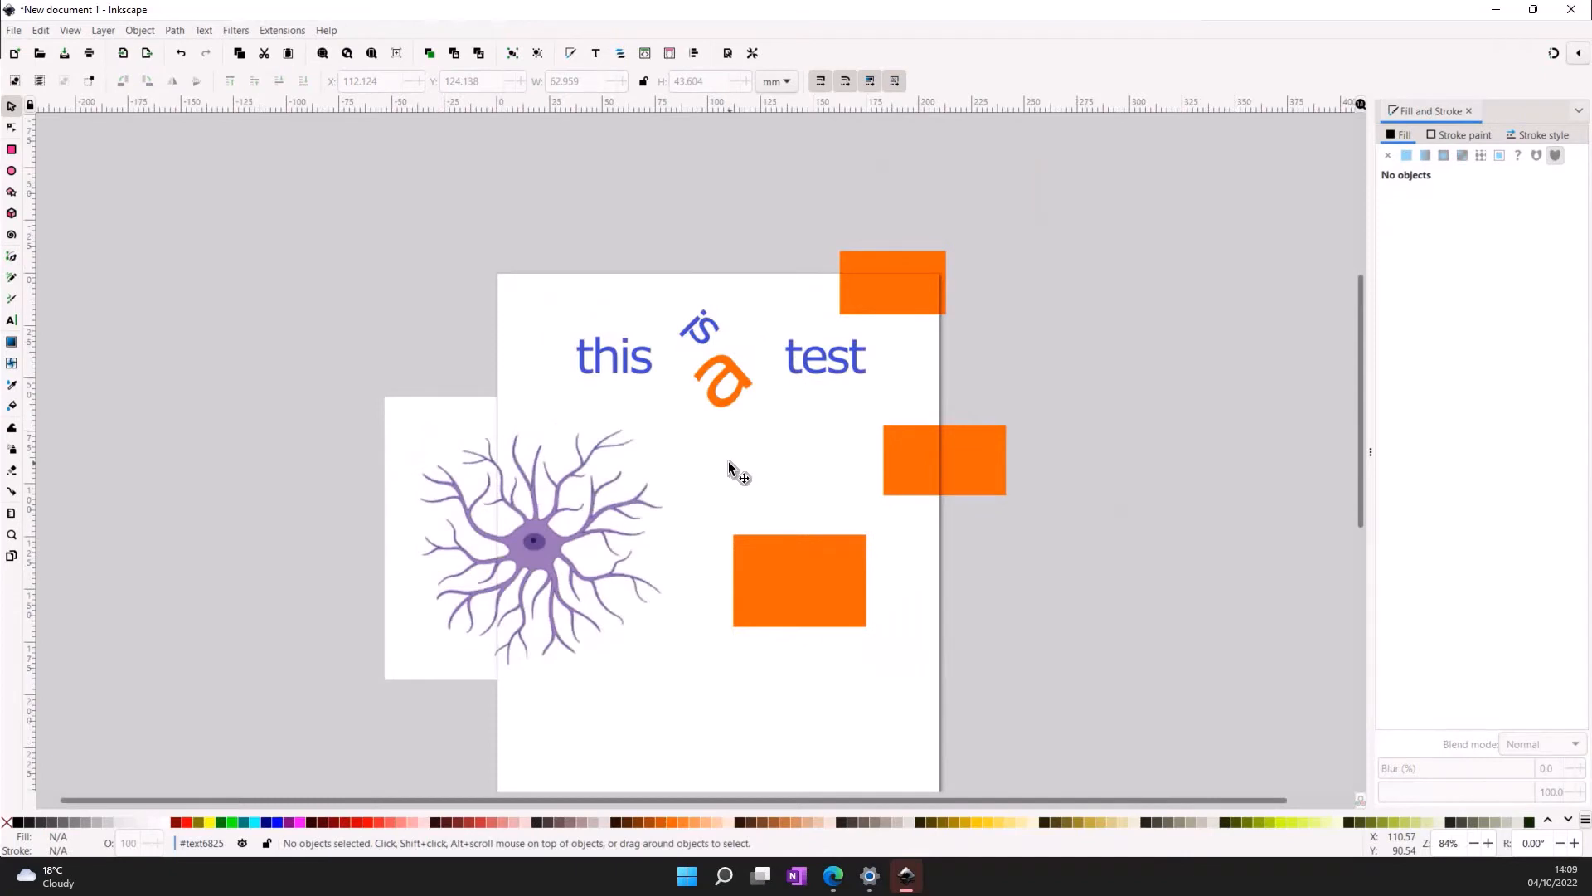
scroll(760, 564, "down", 5)
scroll(645, 423, "up", 2)
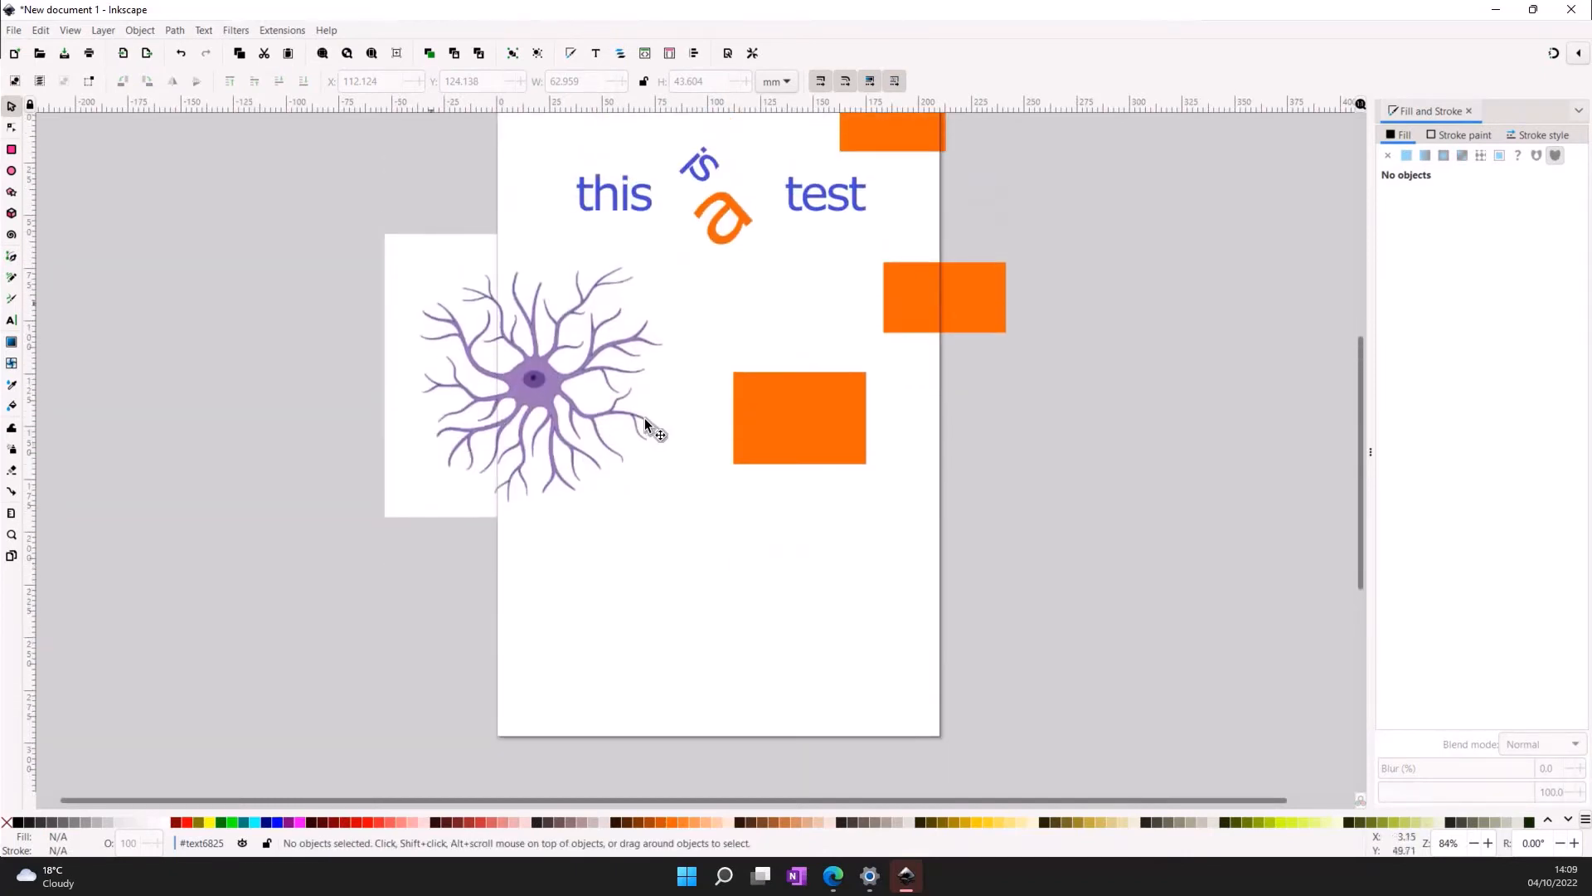
scroll(645, 423, "up", 3)
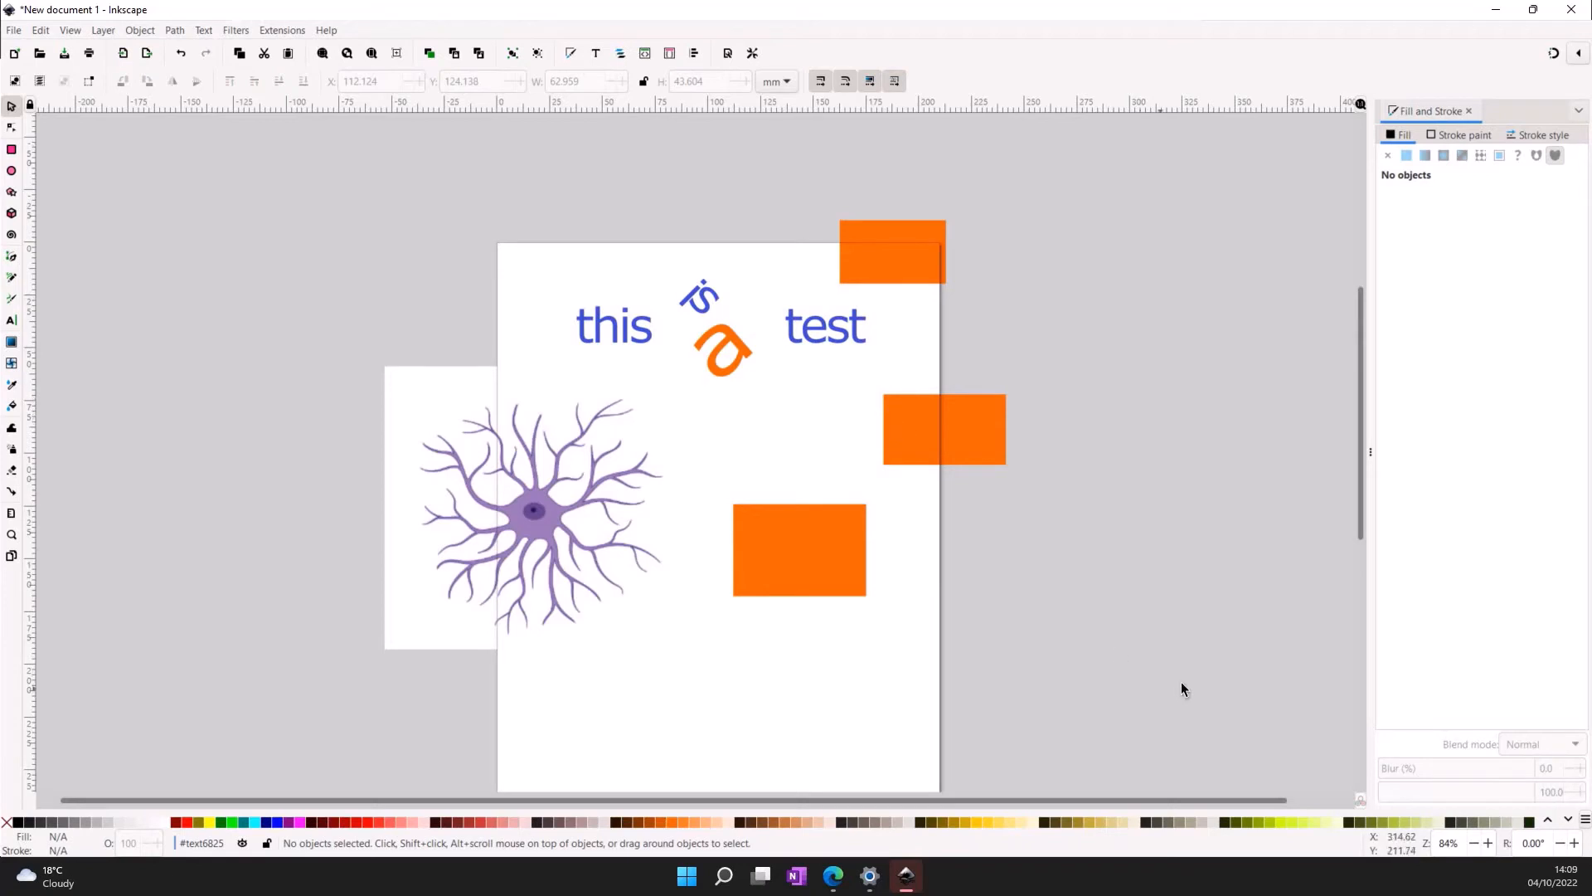
left_click_drag(1181, 682, 639, 486)
left_click_drag(406, 338, 301, 175)
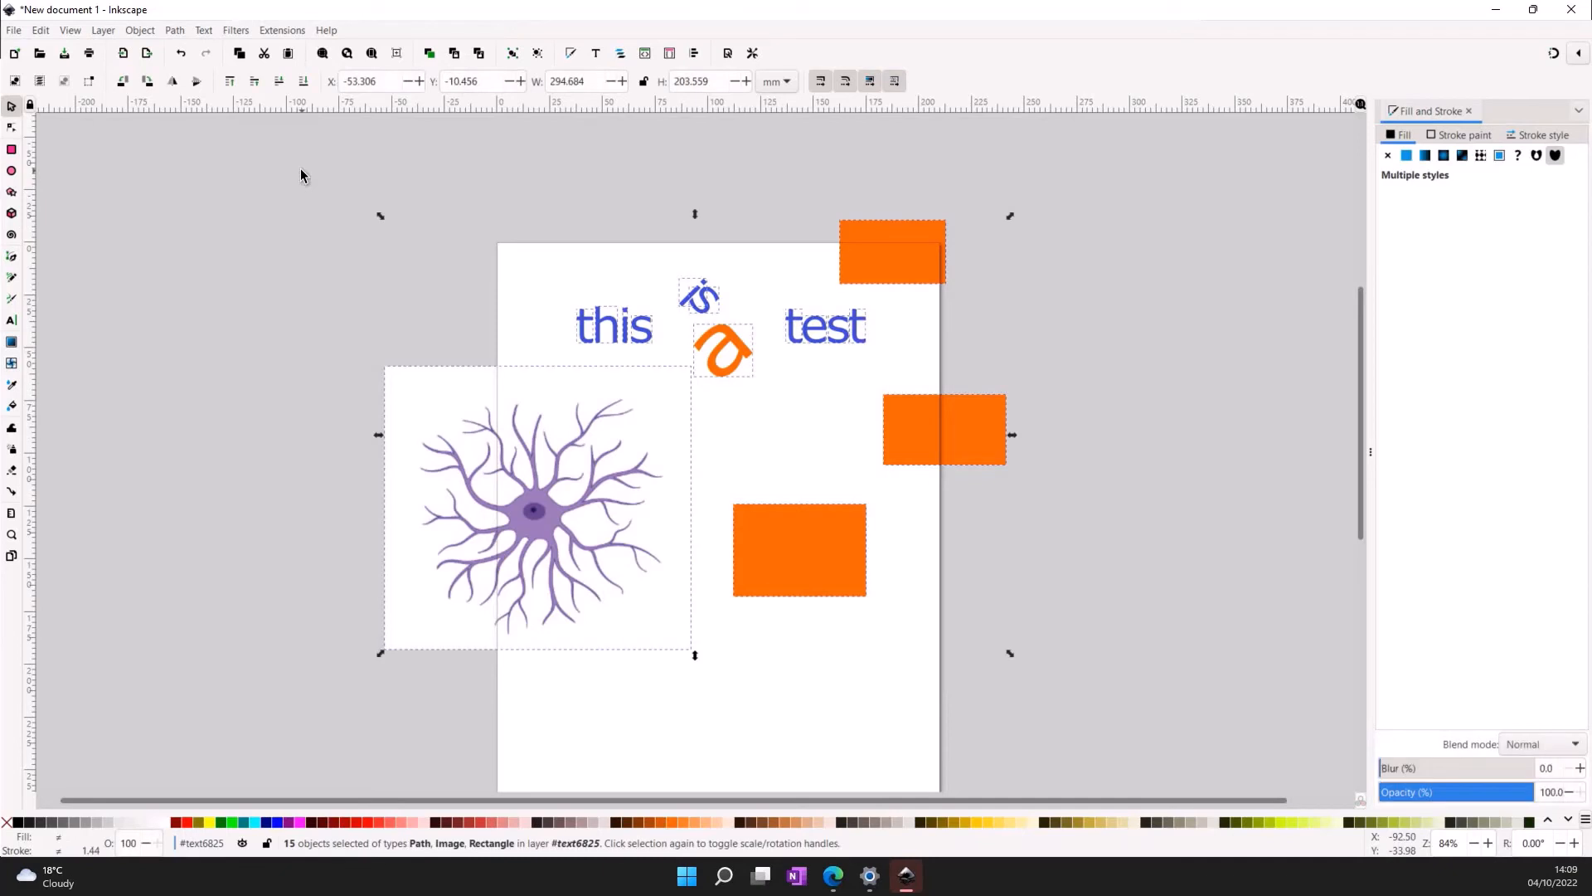
left_click(15, 30)
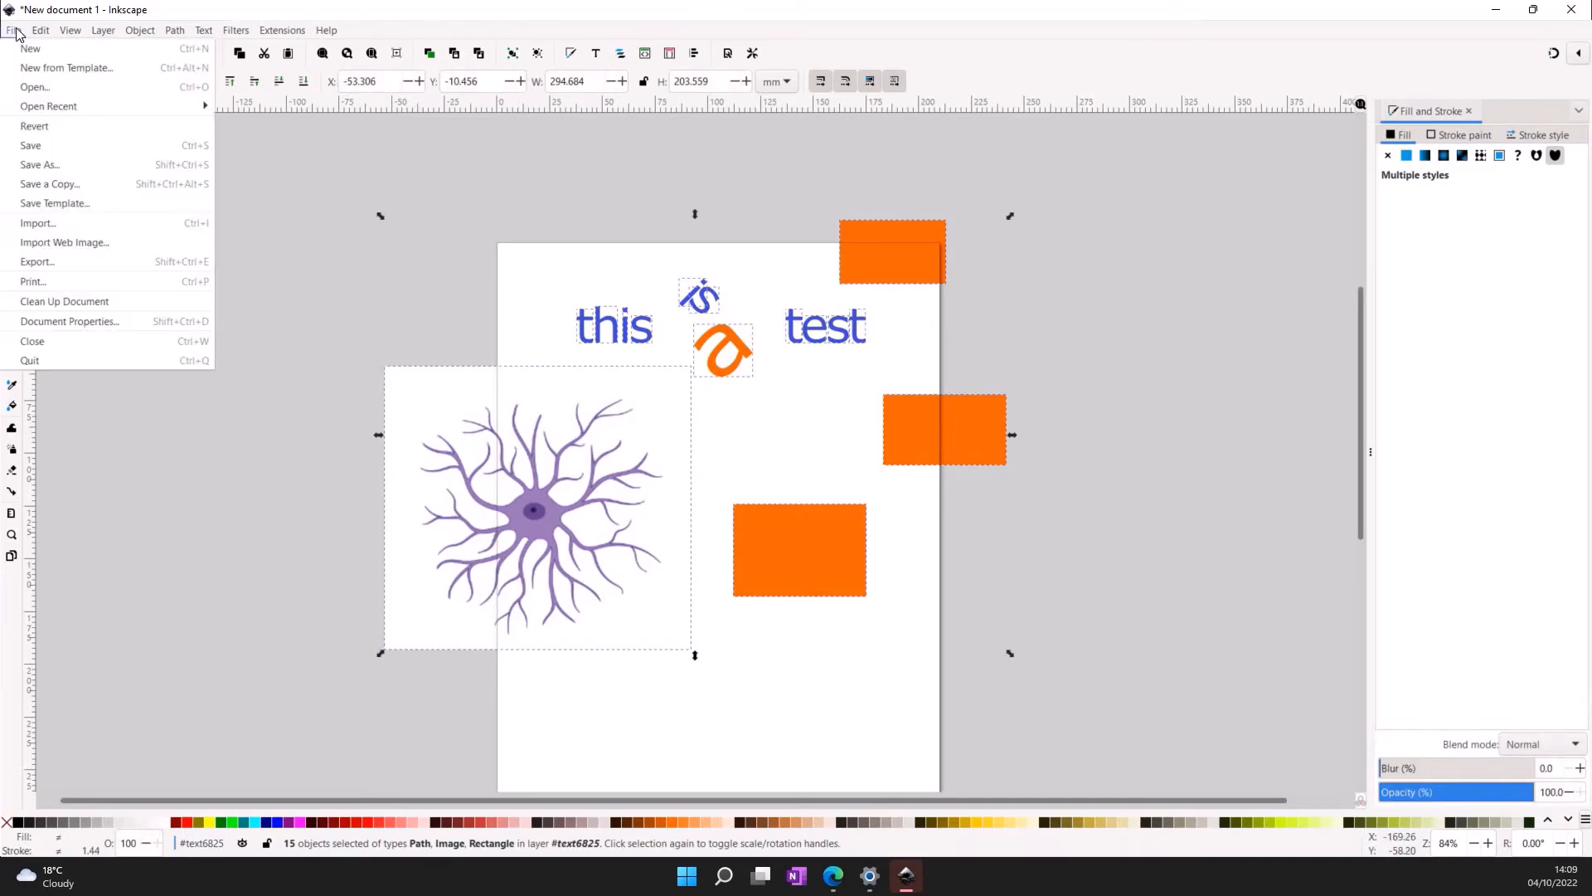
left_click(45, 321)
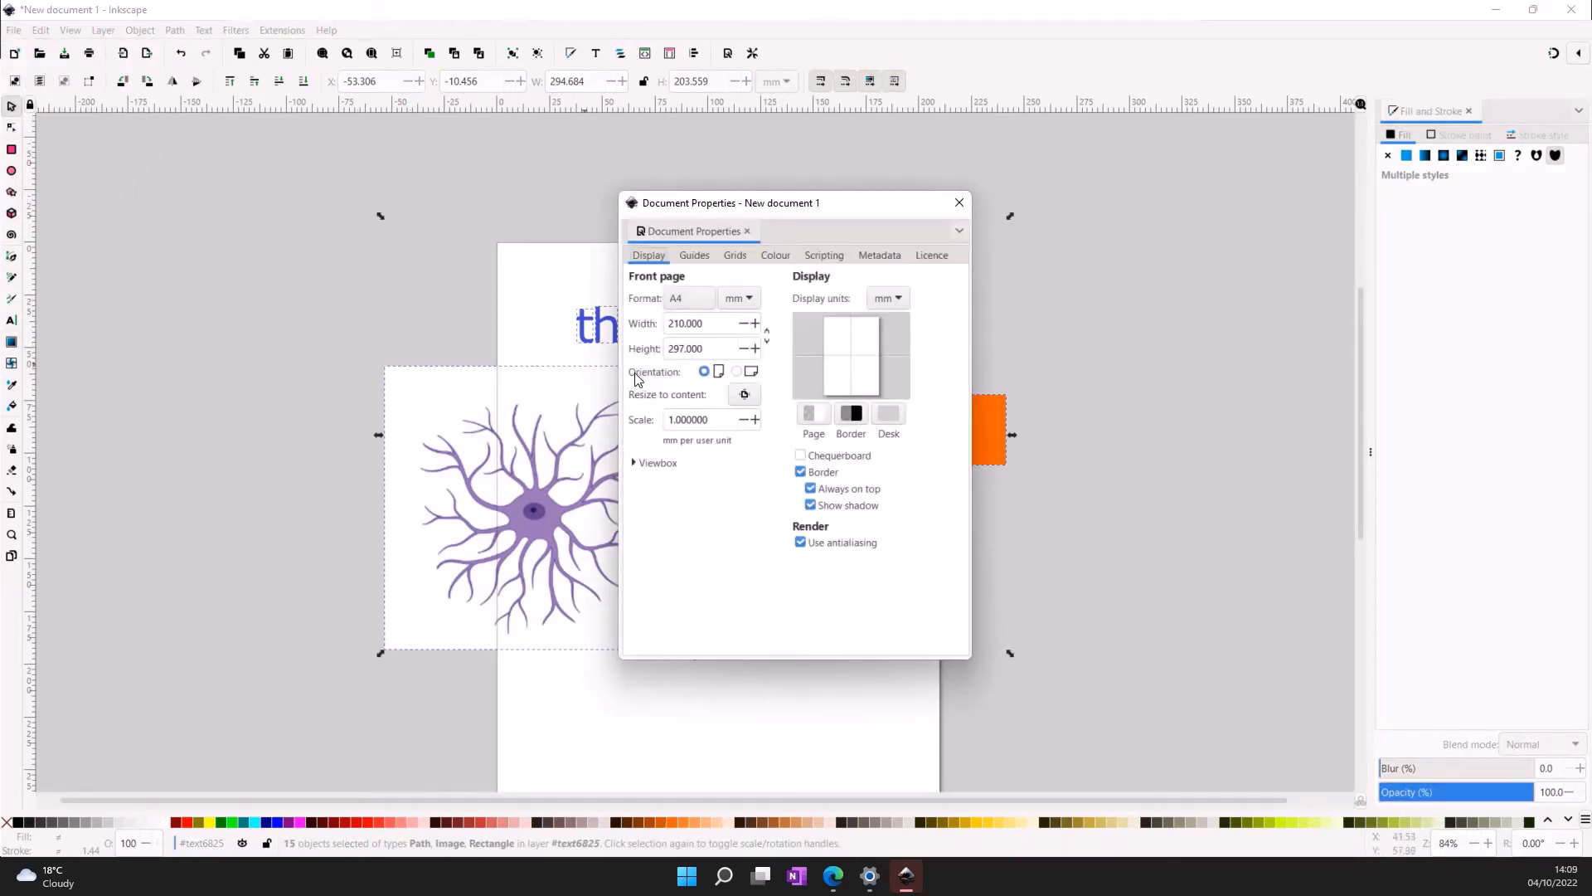
left_click(743, 396)
left_click(959, 204)
left_click(786, 441)
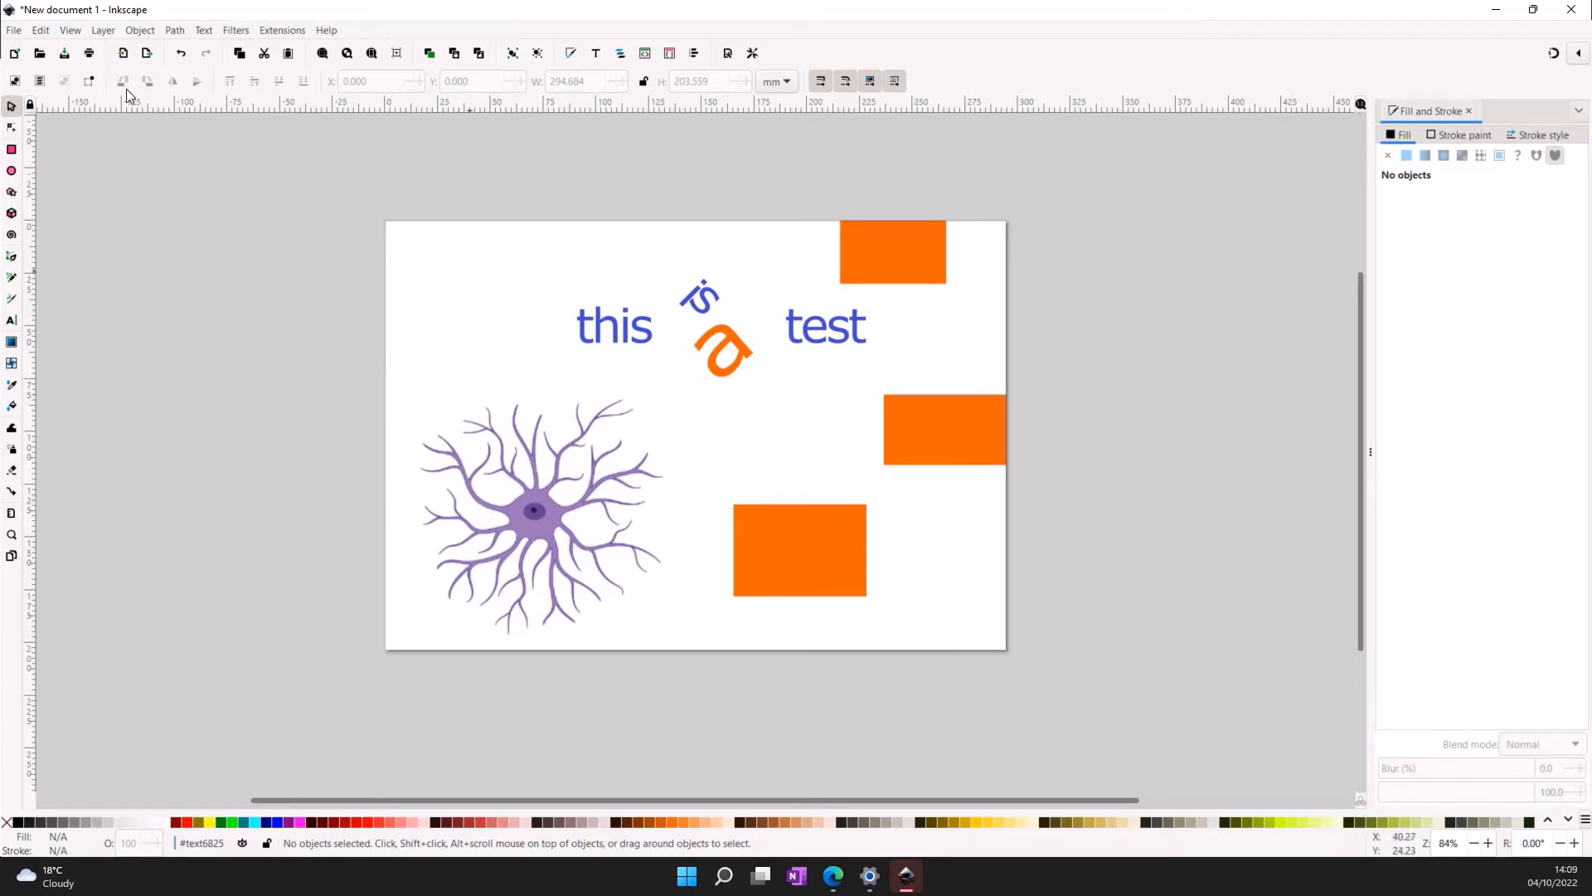
- Choose Portable Document Format (*.pdf) as the format for saving a copy under a new name, and leave without saving
left_click(13, 31)
left_click(73, 165)
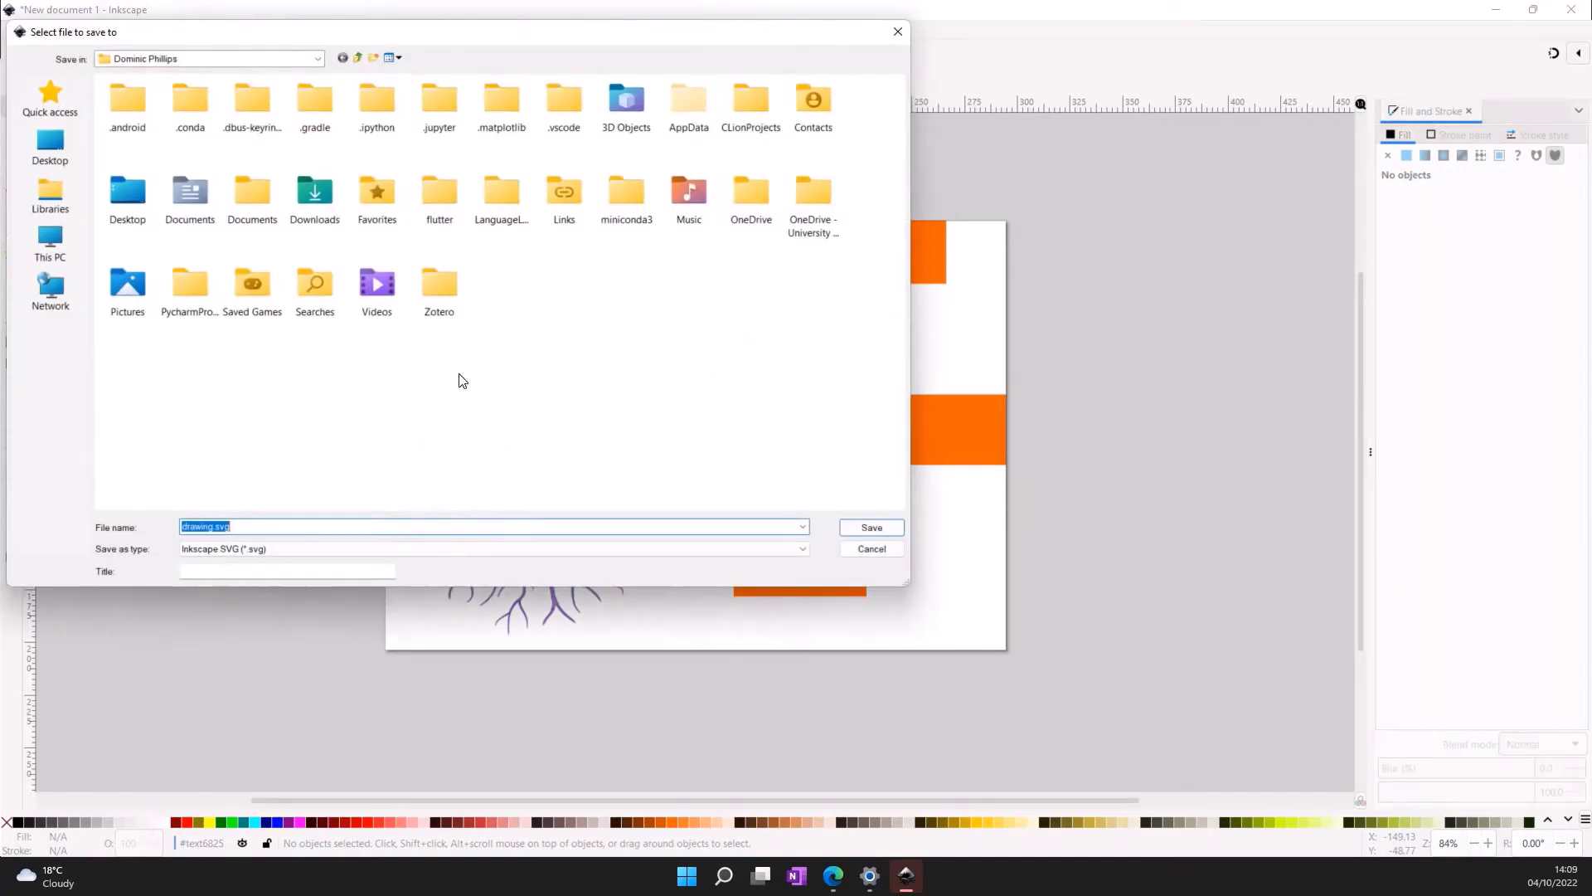
left_click(421, 548)
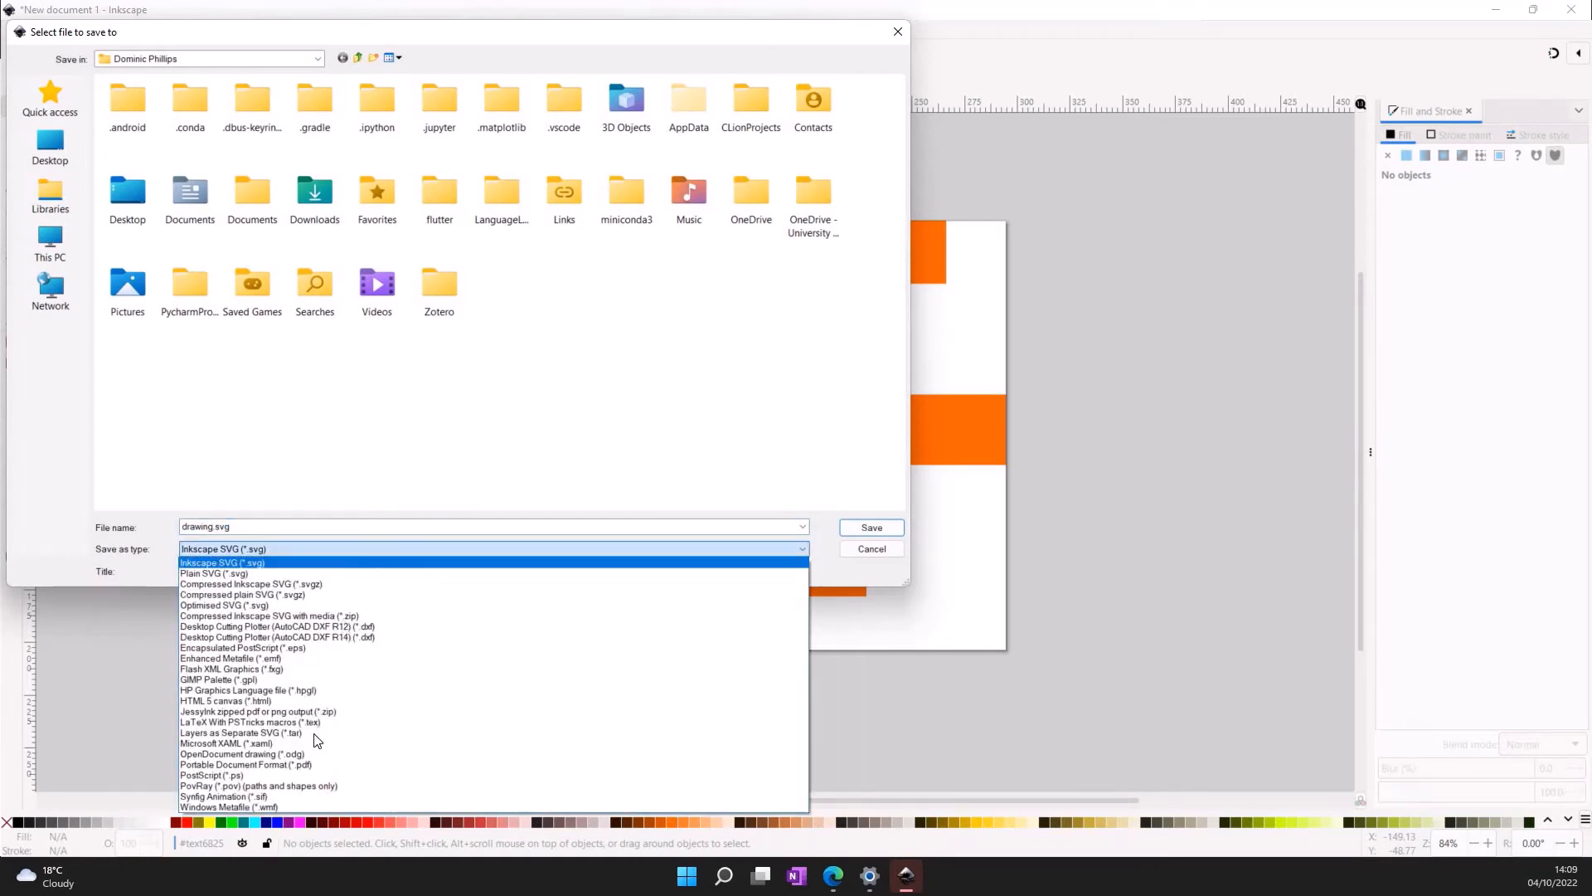
left_click(311, 764)
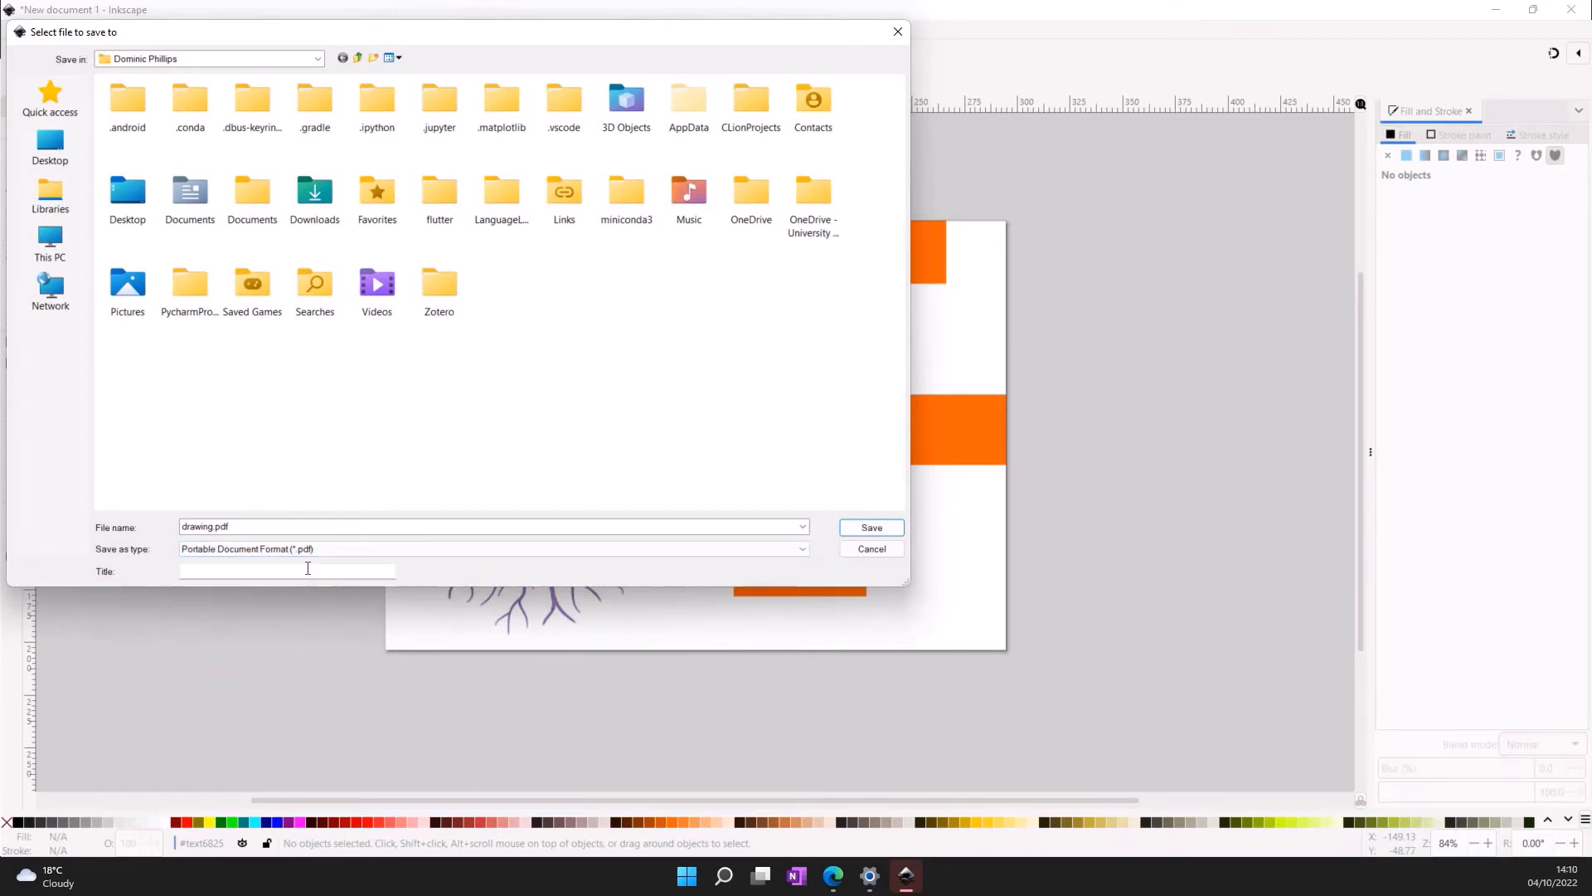
left_click(847, 550)
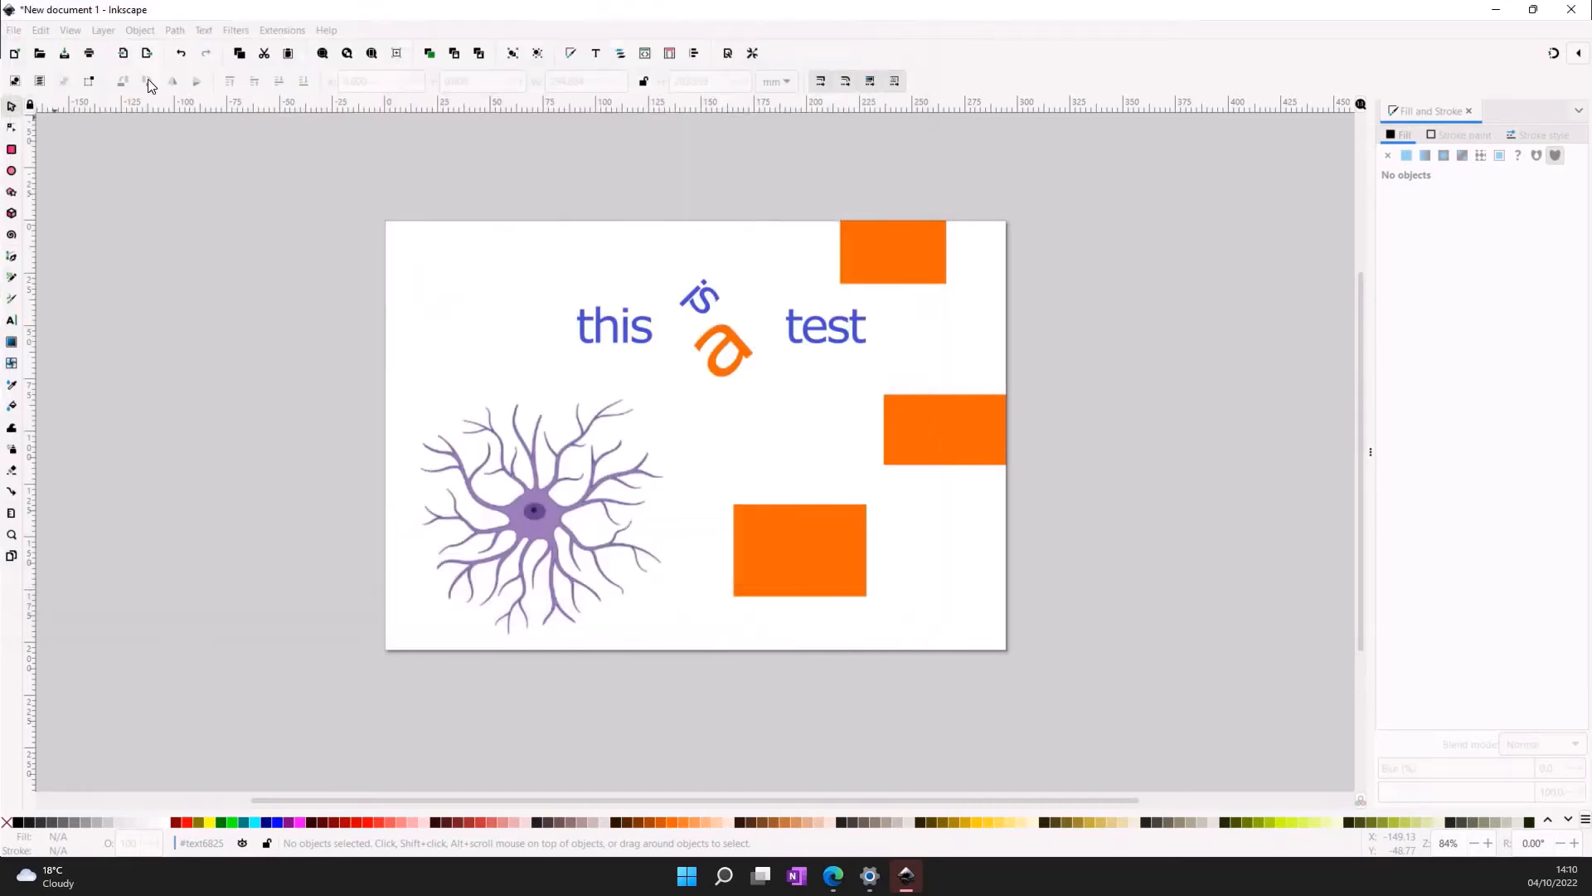
- Examine the PNG export settings for the page and the choice of export file location, without exporting anything
left_click(13, 33)
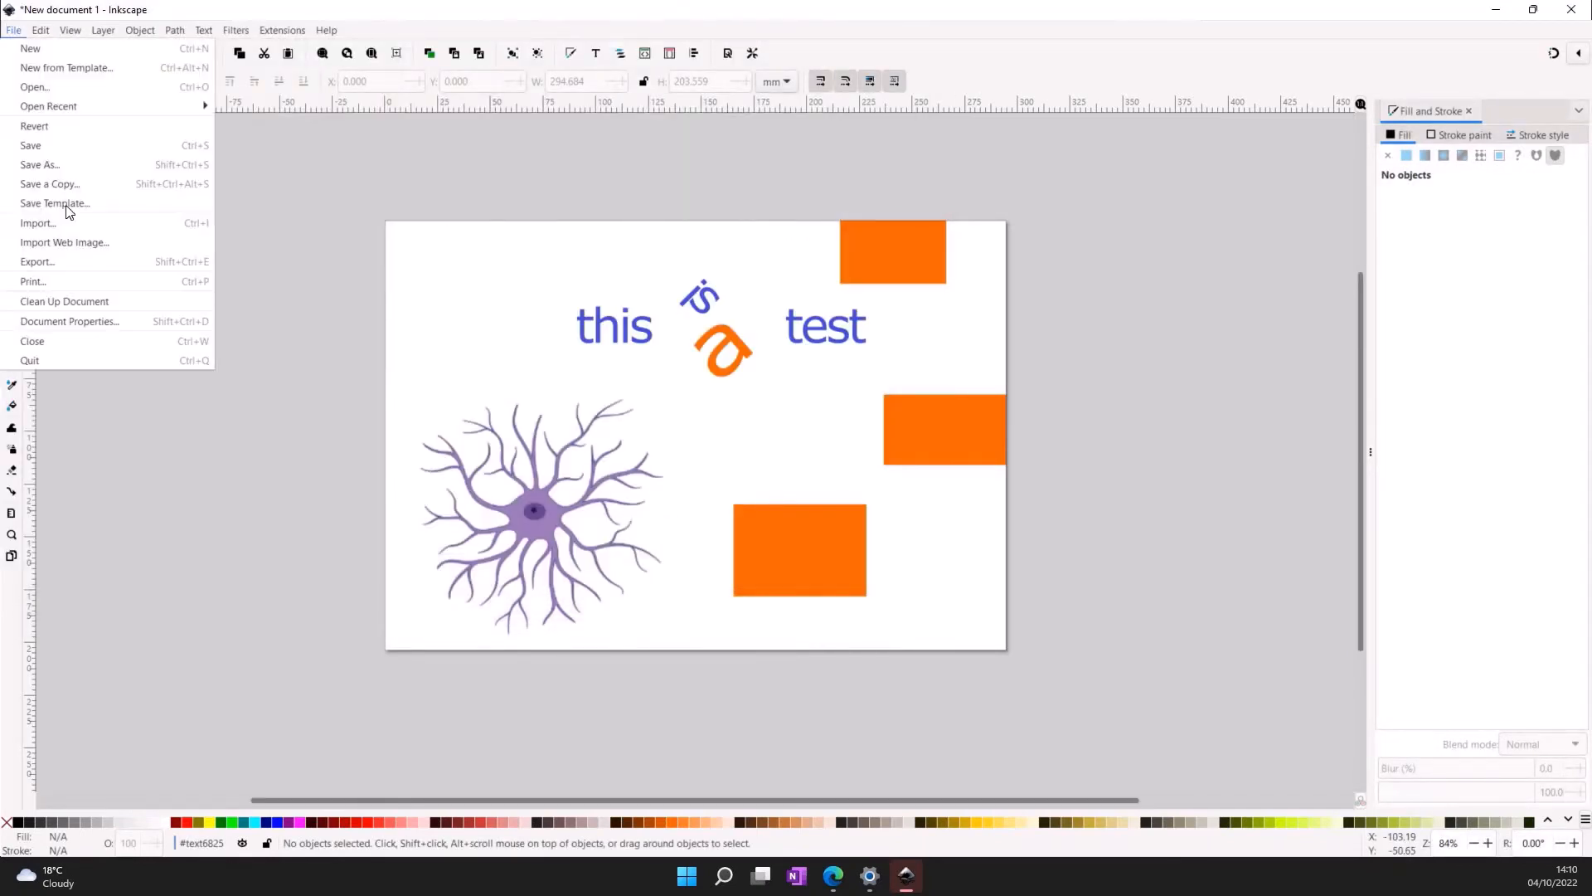
left_click(107, 262)
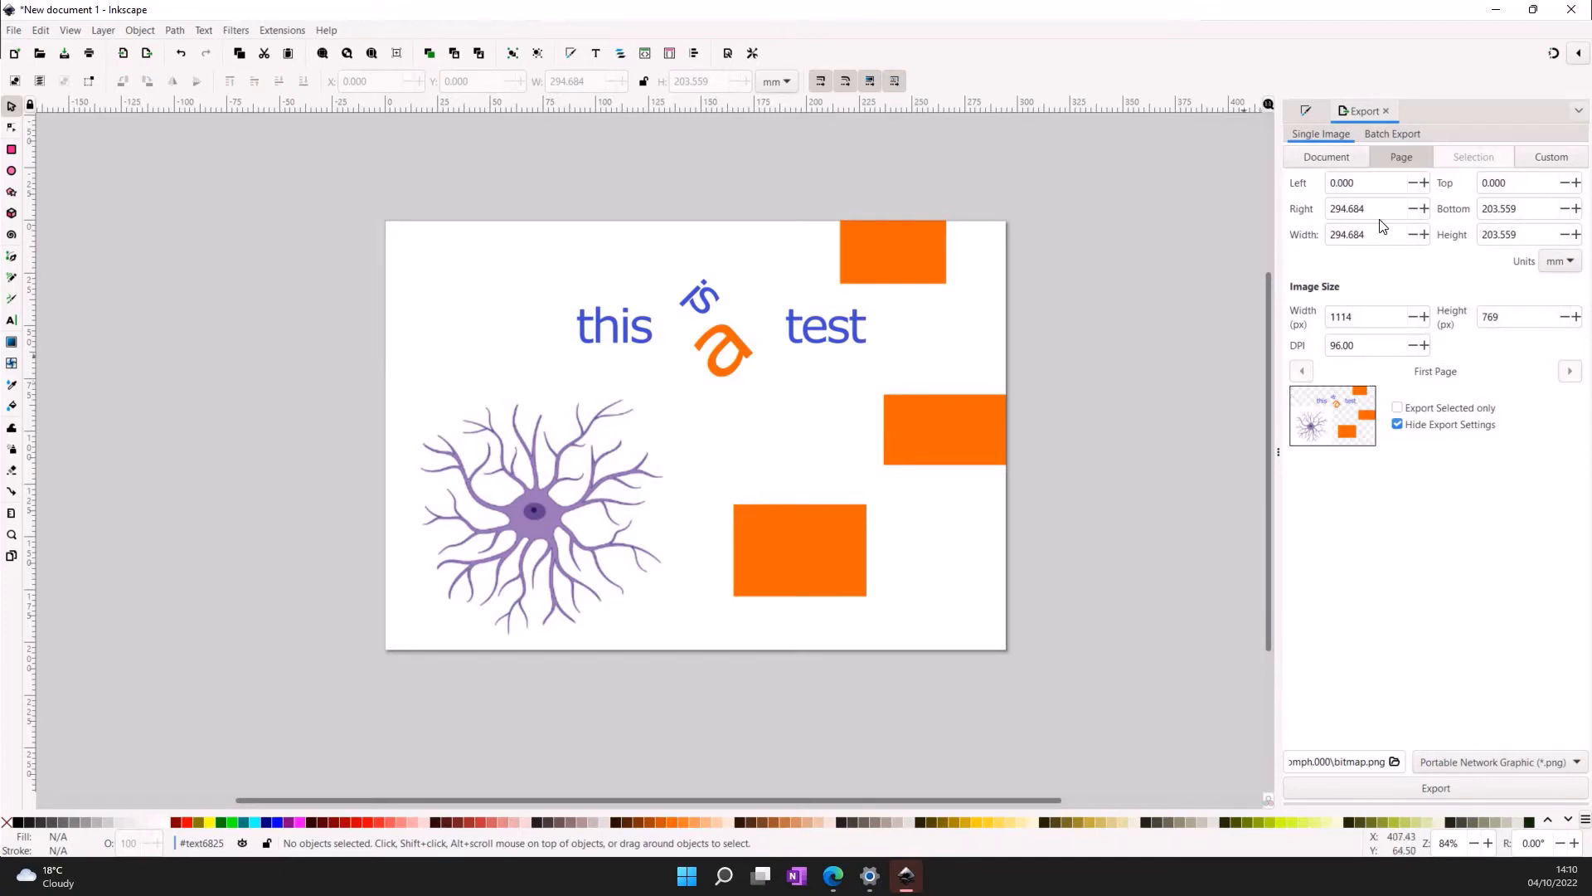
left_click(1395, 763)
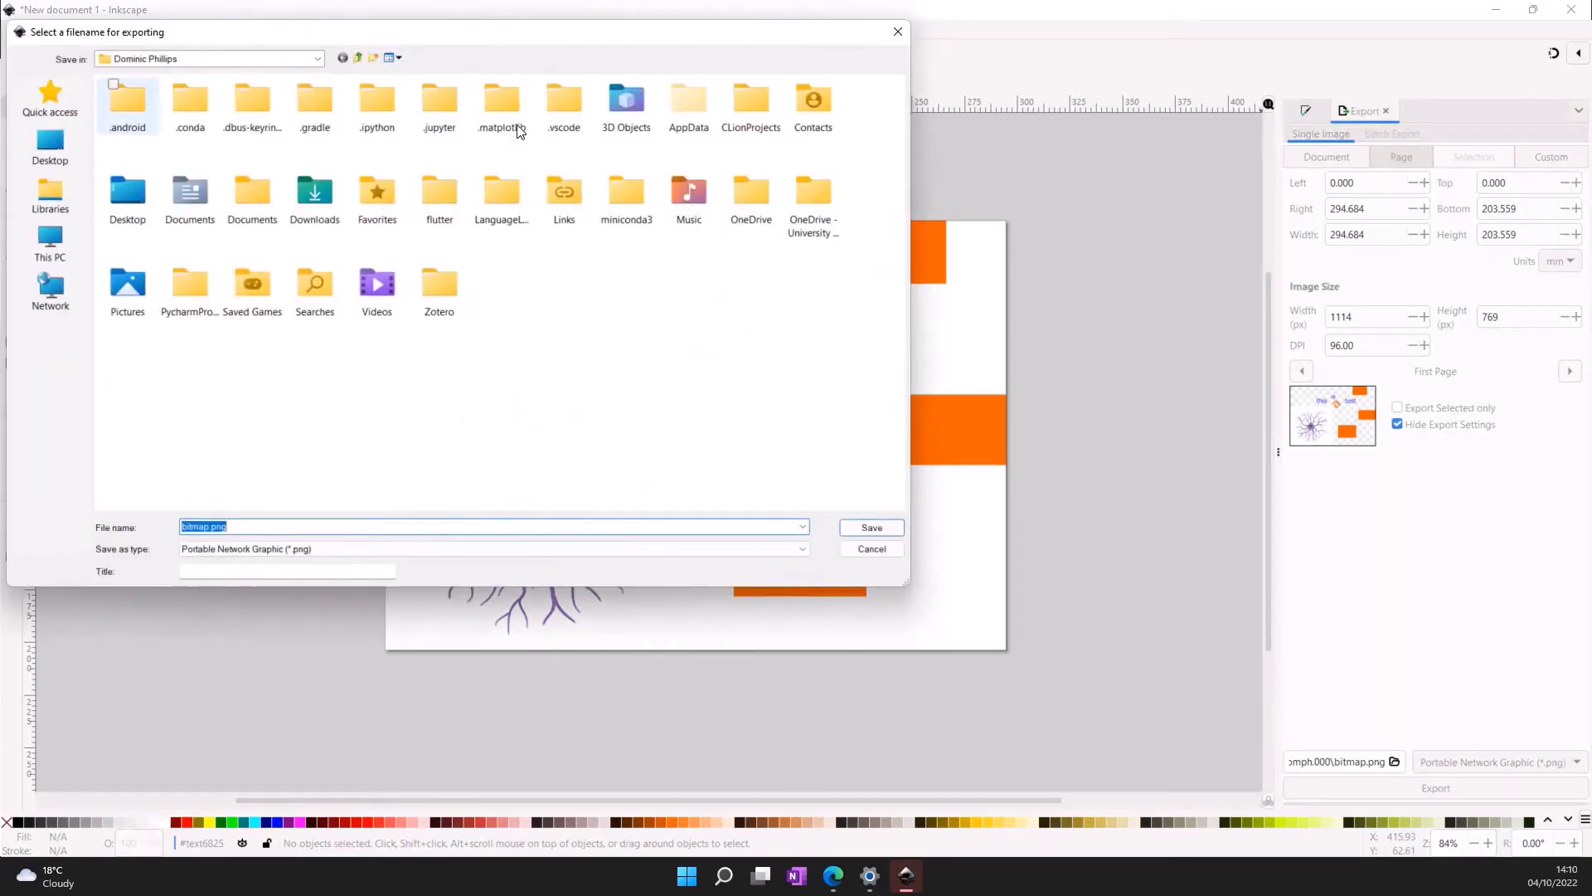
left_click(897, 31)
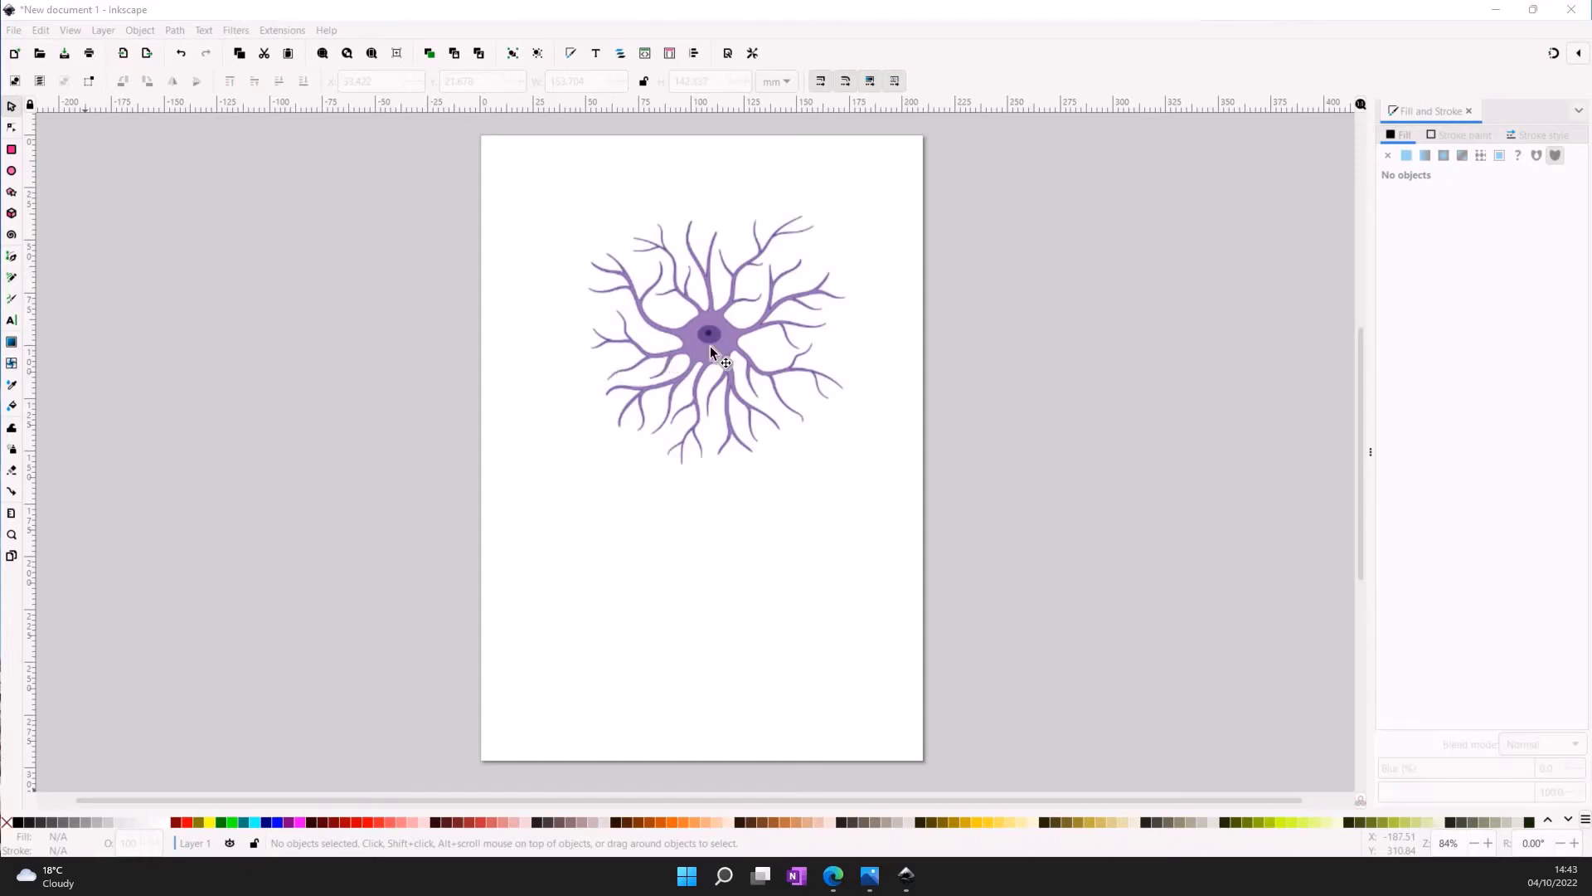
- Move the neuron image to about X 27.8 mm, Y 24.8 mm in the upper part of the page, and deselect it
left_click(703, 385)
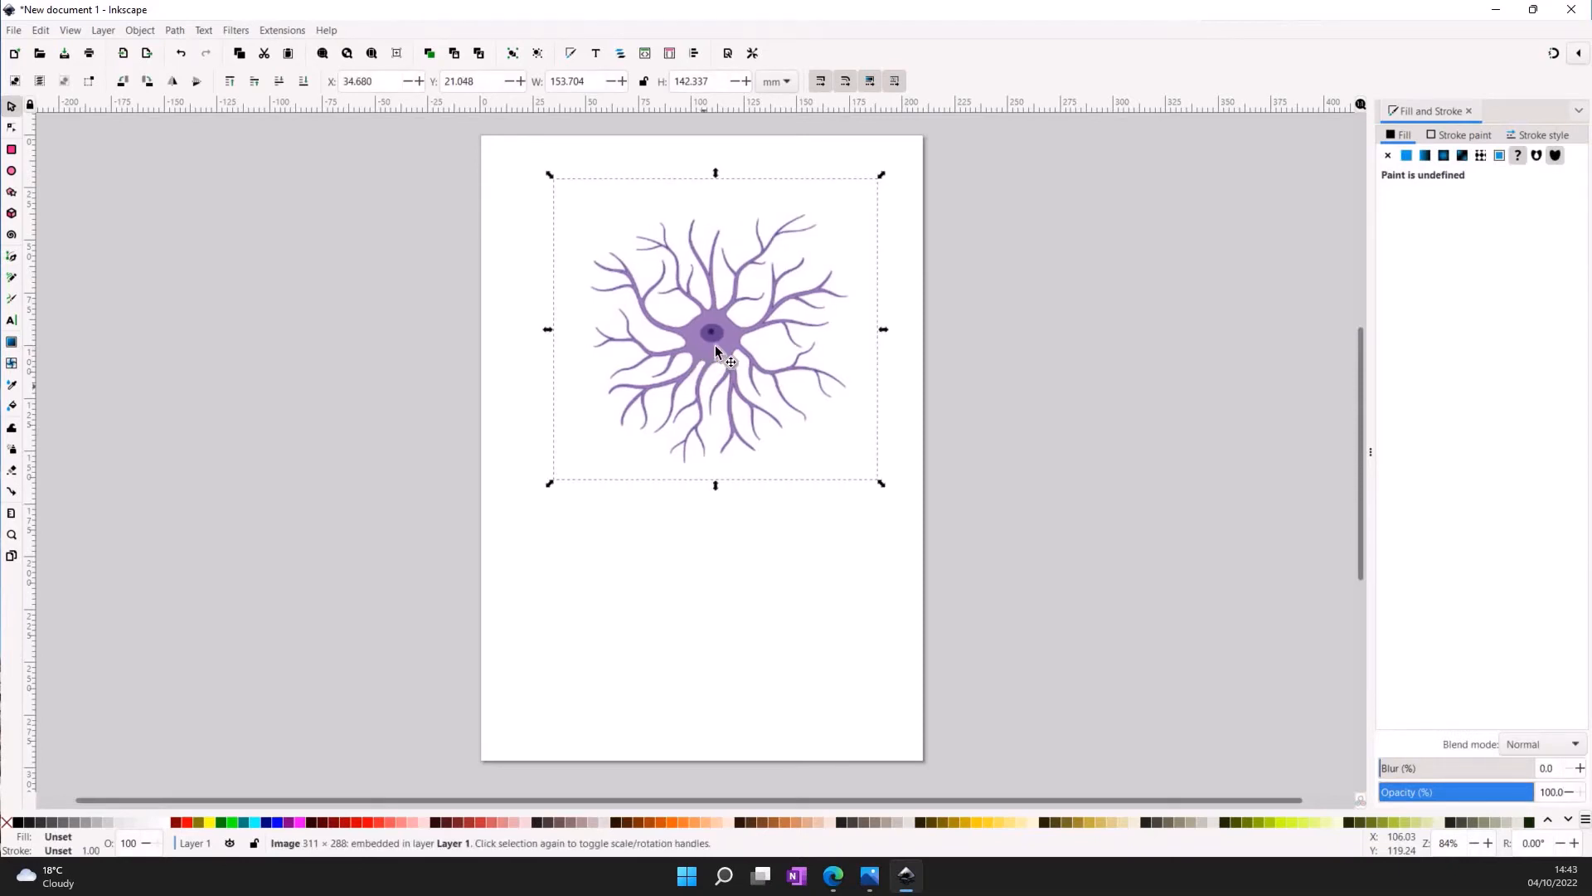
left_click_drag(710, 355, 695, 364)
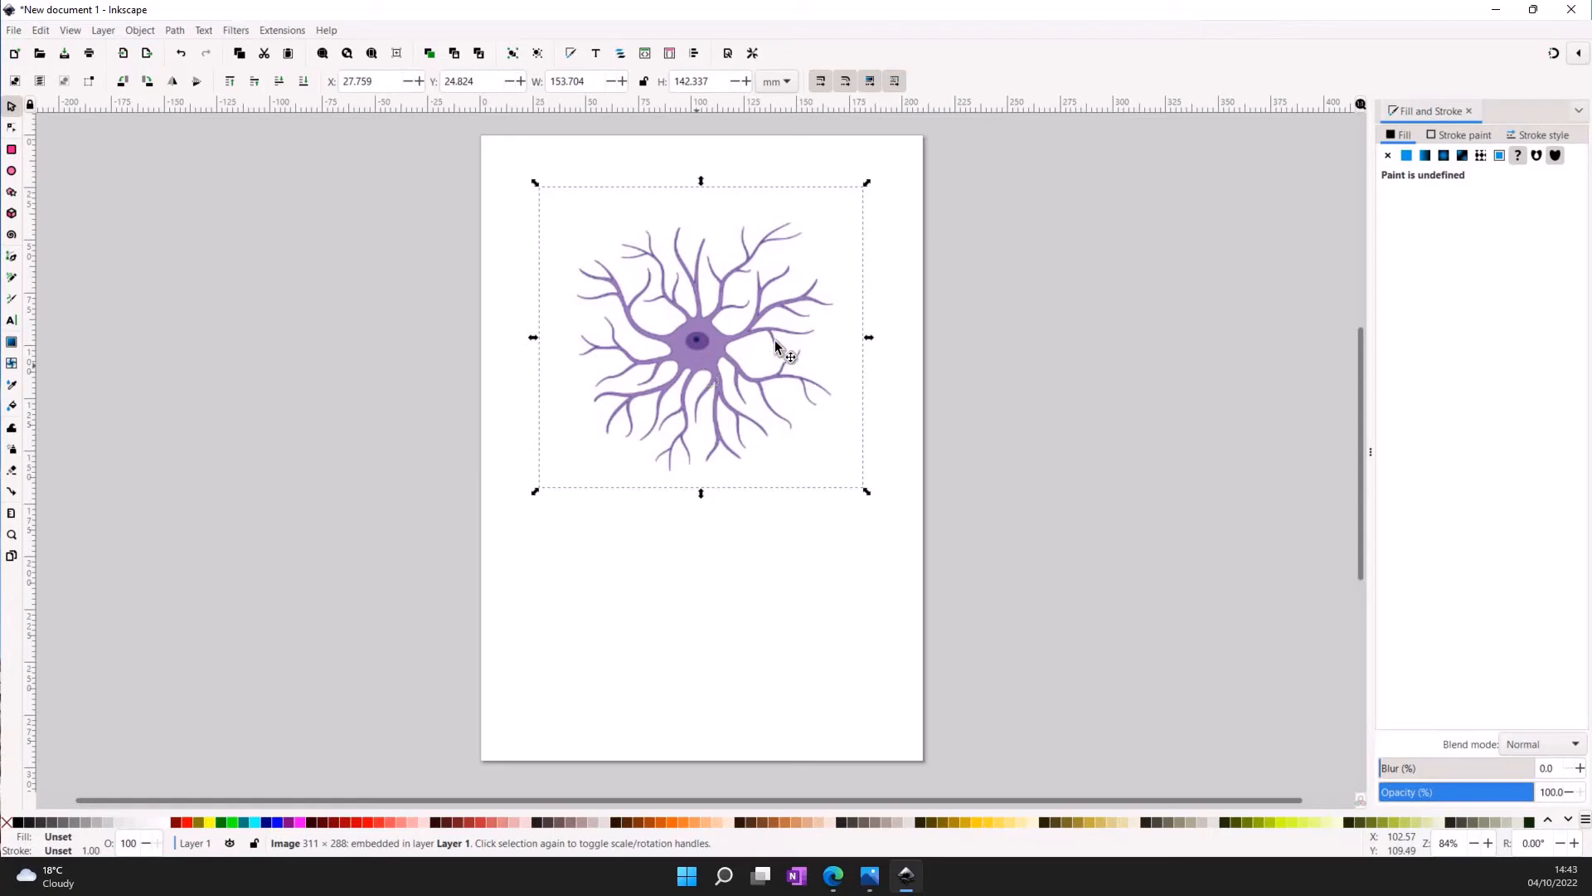
right_click(698, 362)
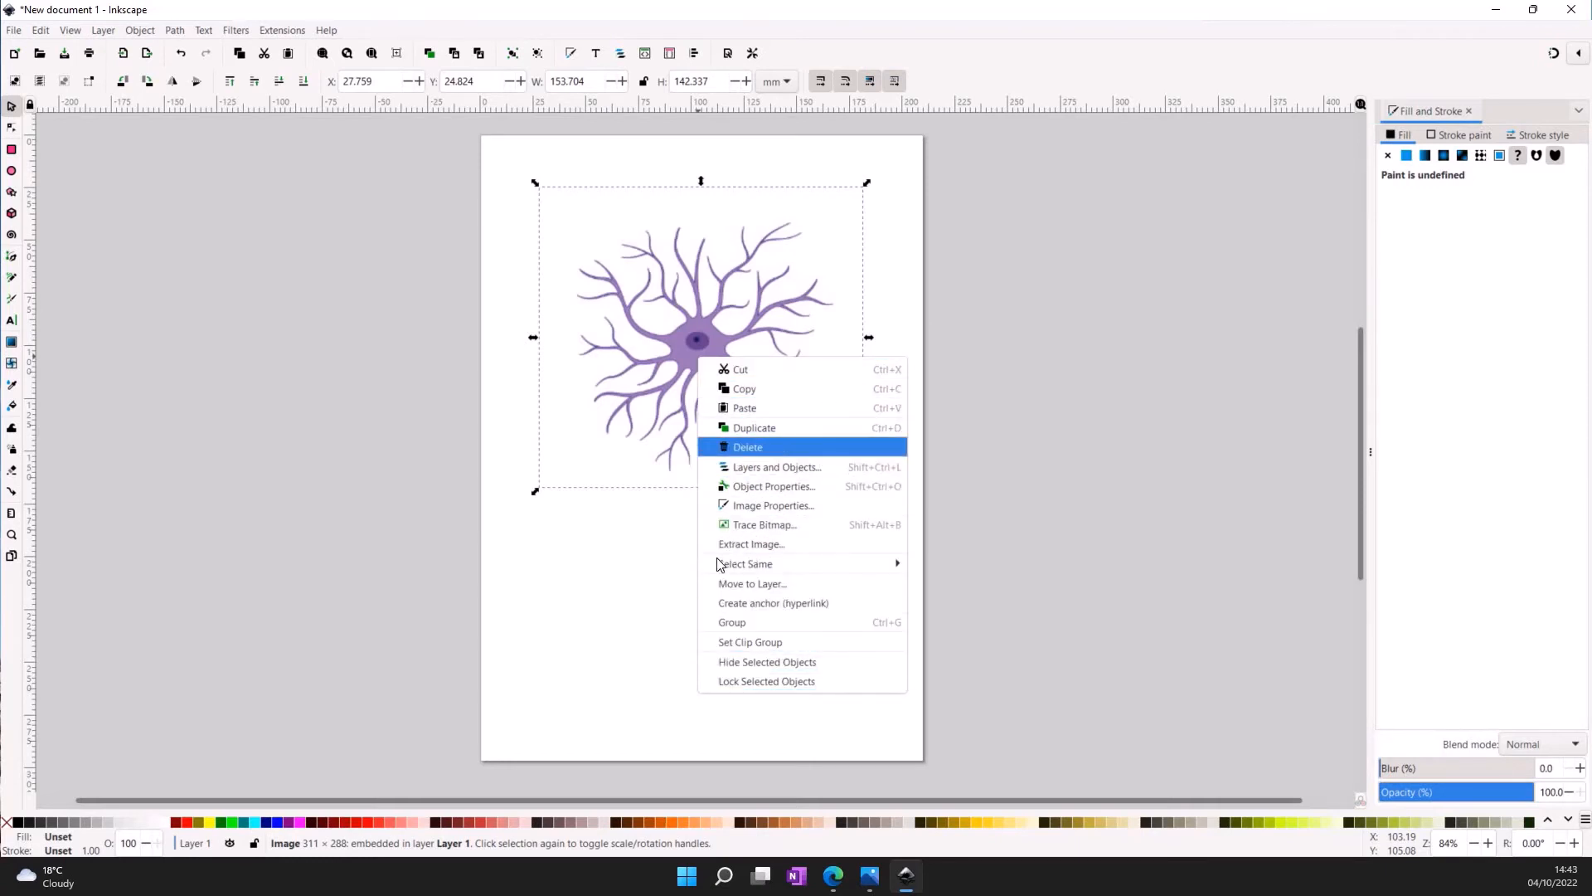
left_click(639, 607)
left_click(507, 343)
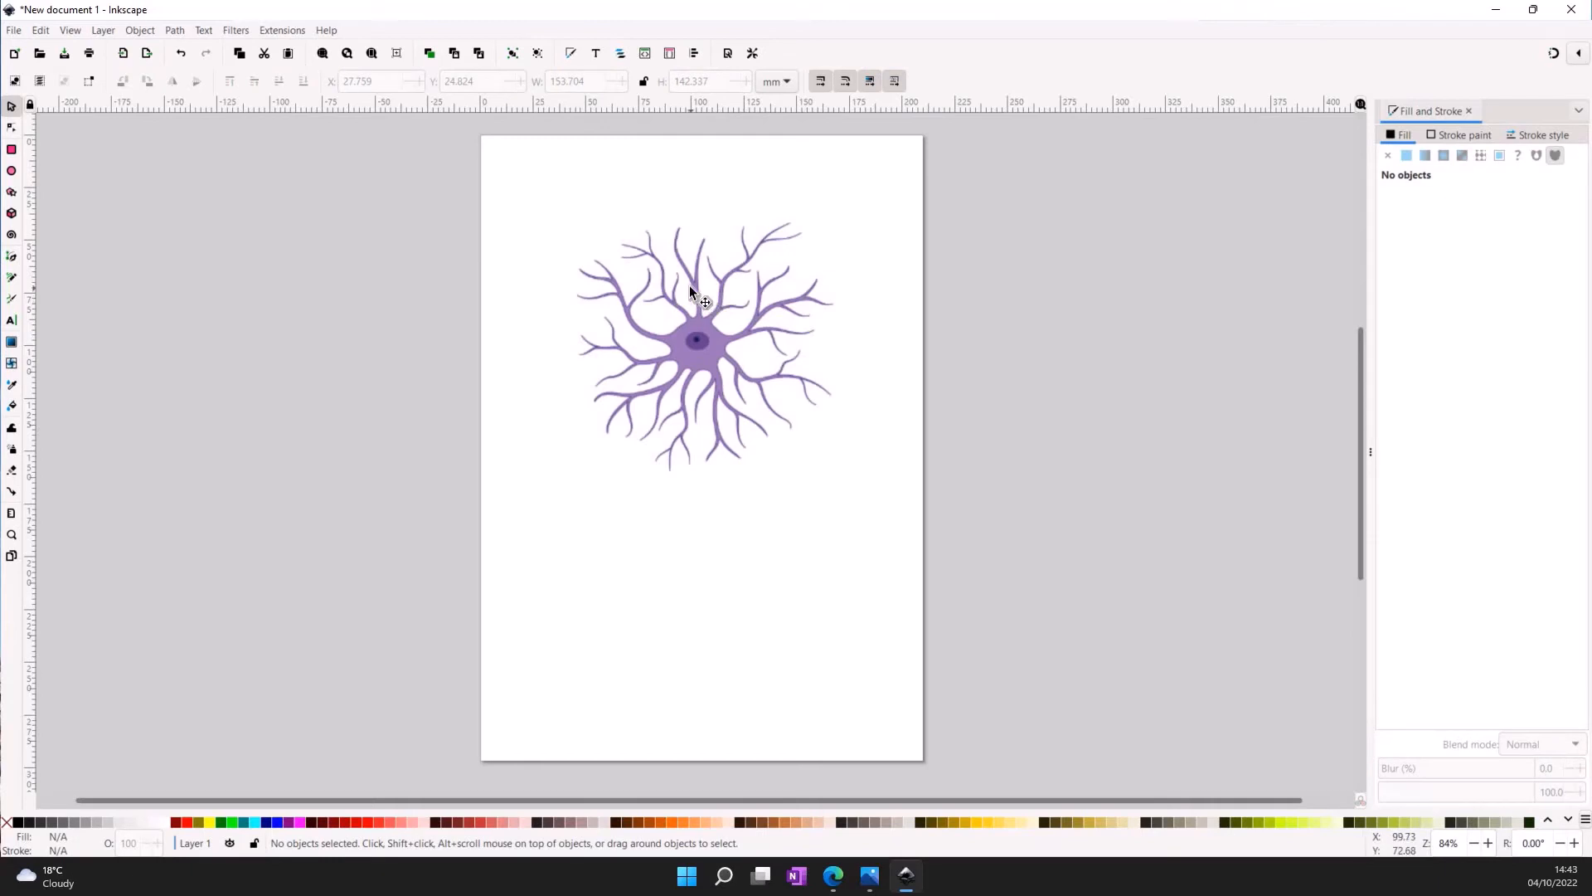
scroll(689, 285, "up", 2)
scroll(698, 388, "down", 2)
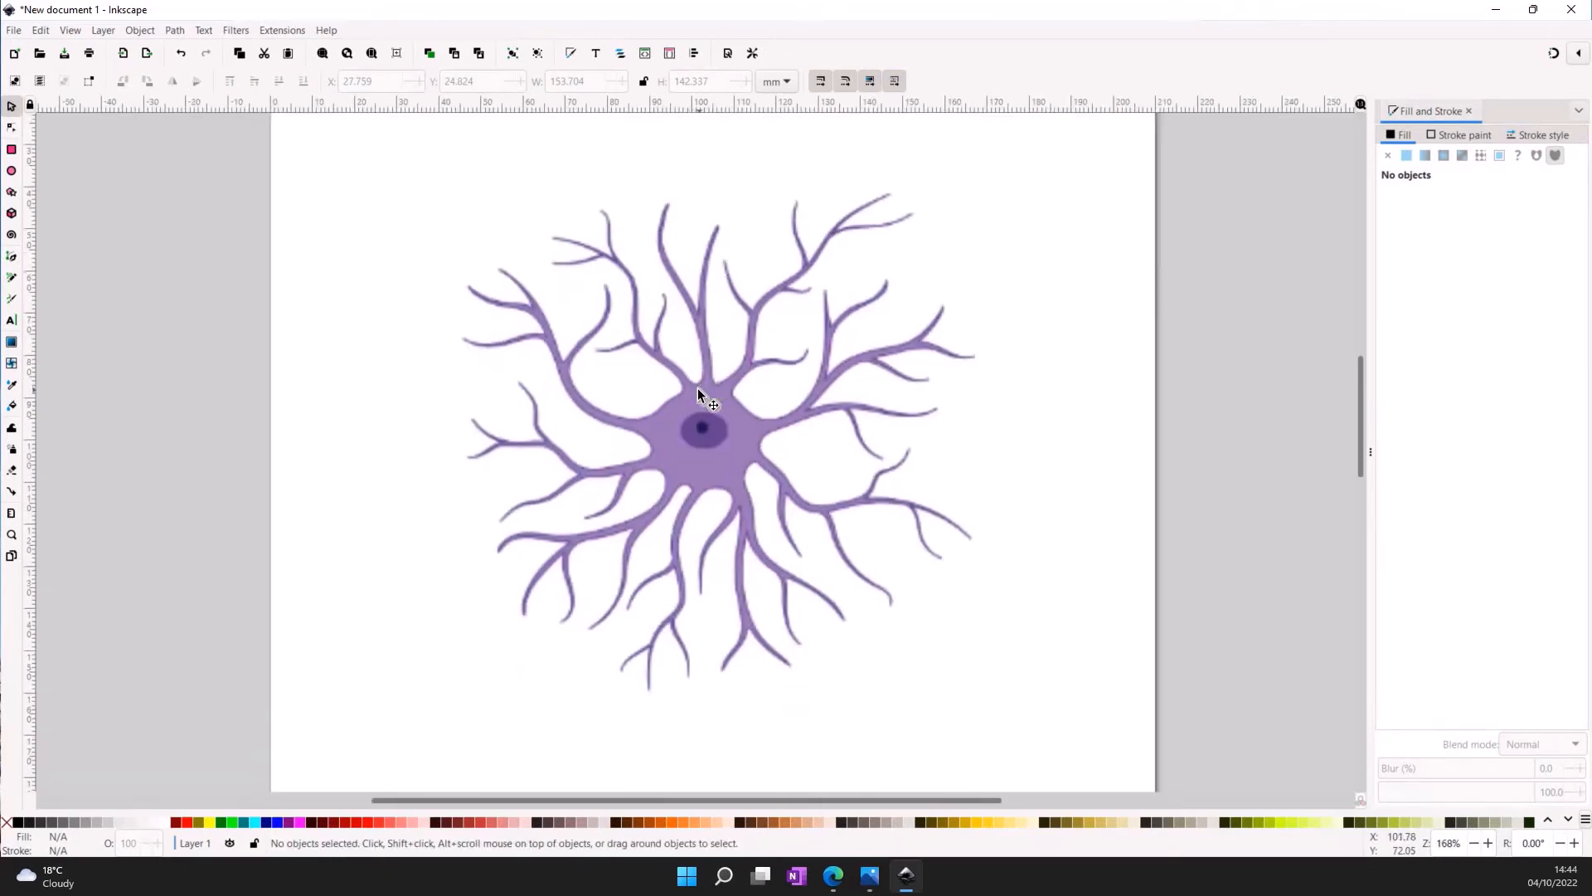
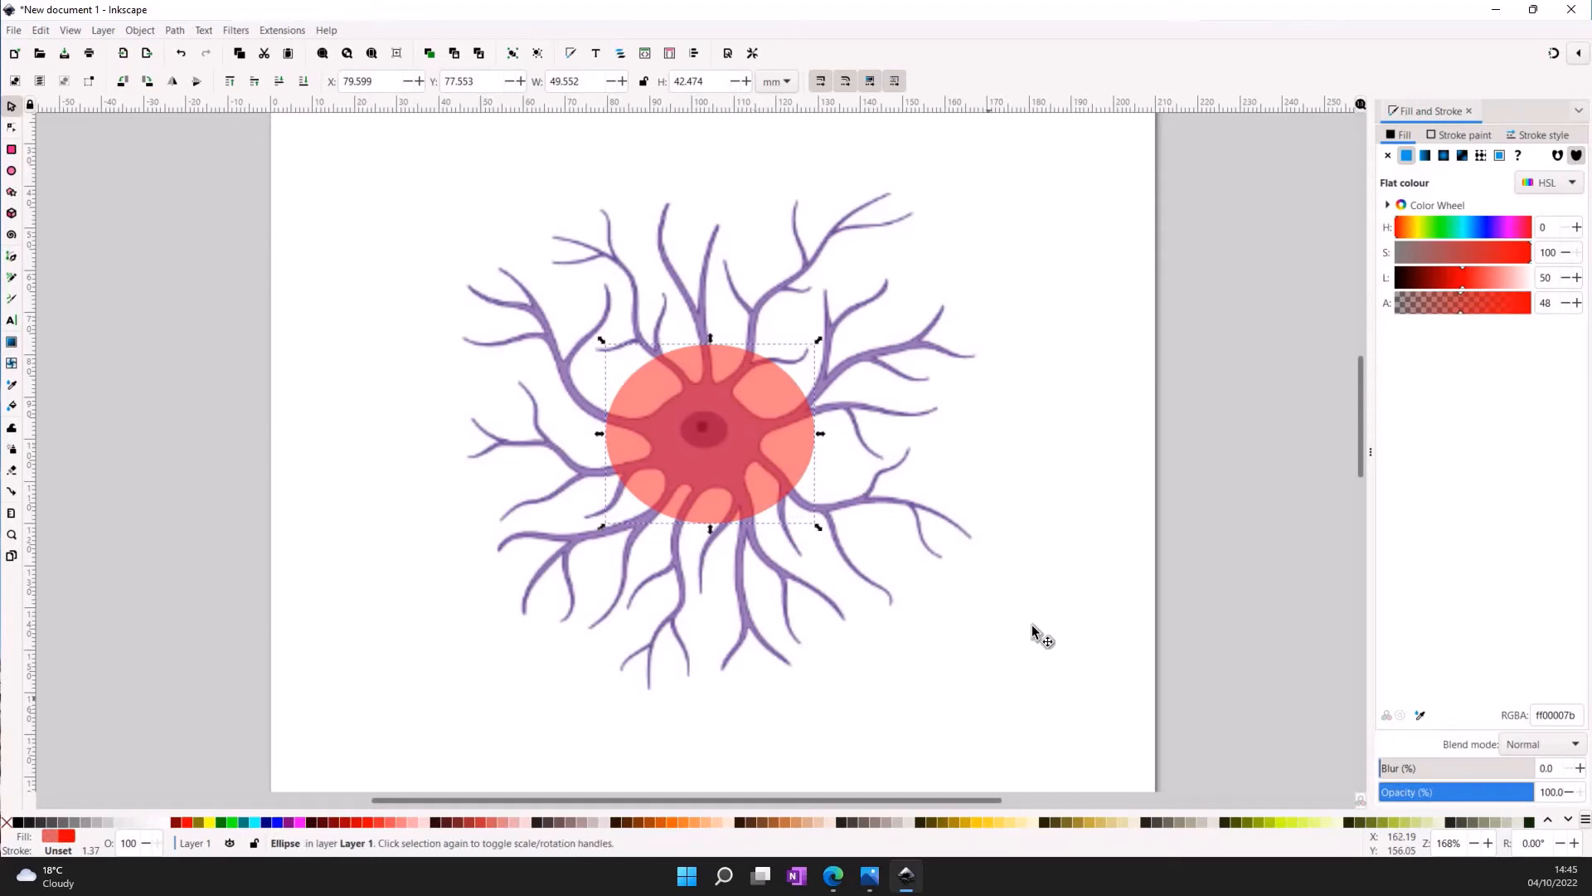
- Move the translucent red ellipse off the neuron's cell body and back over it, at about X 77.4 mm, Y 77.6 mm
left_click(1031, 625)
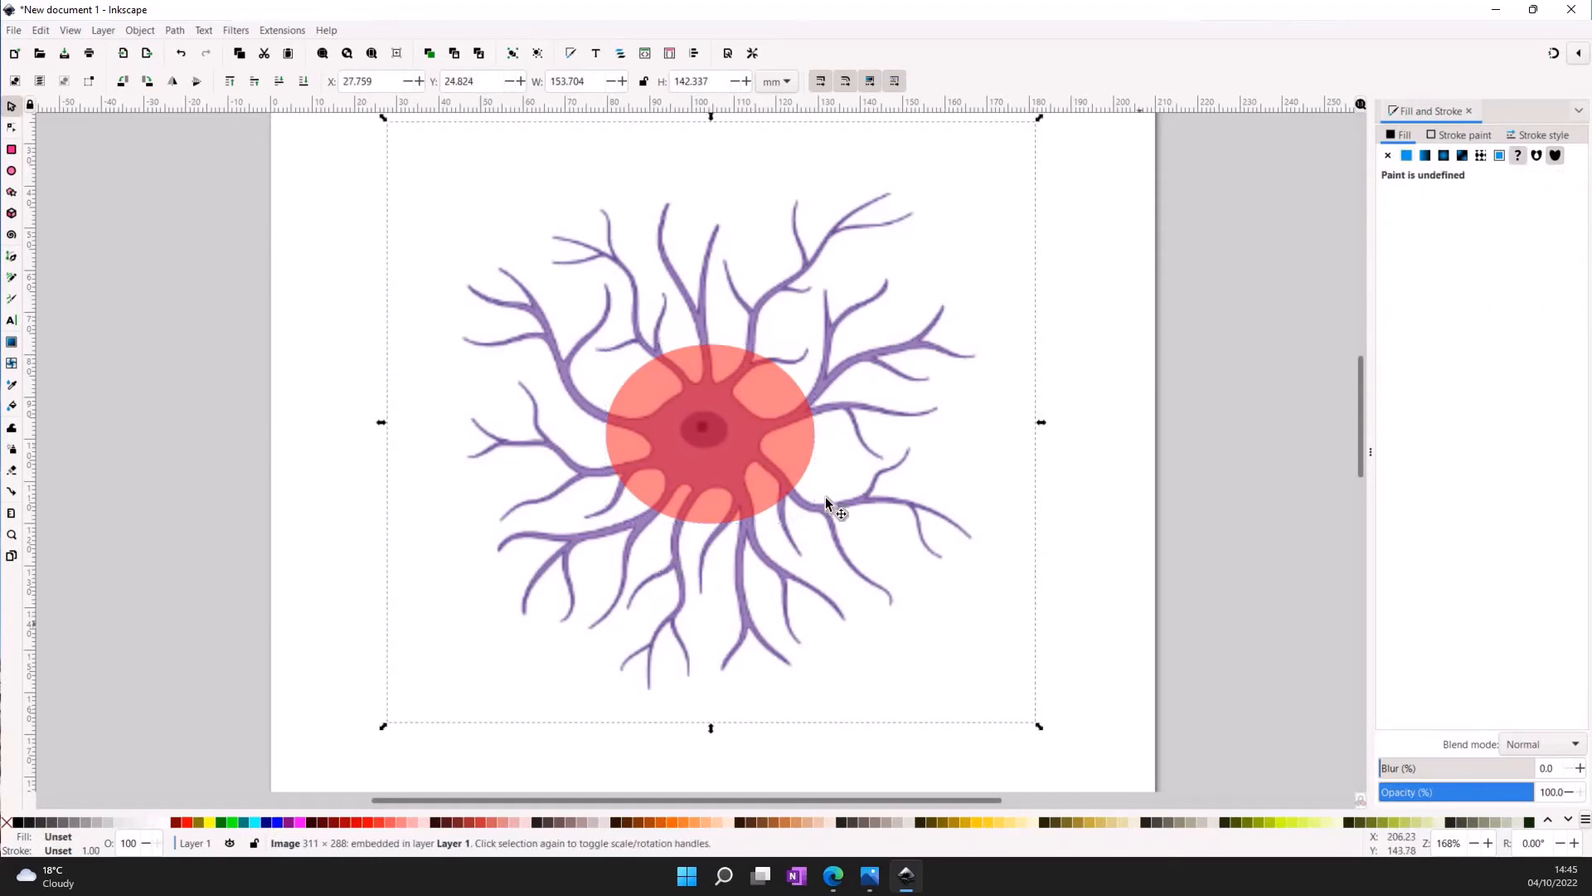
key("Escape")
left_click(820, 262)
left_click(731, 488)
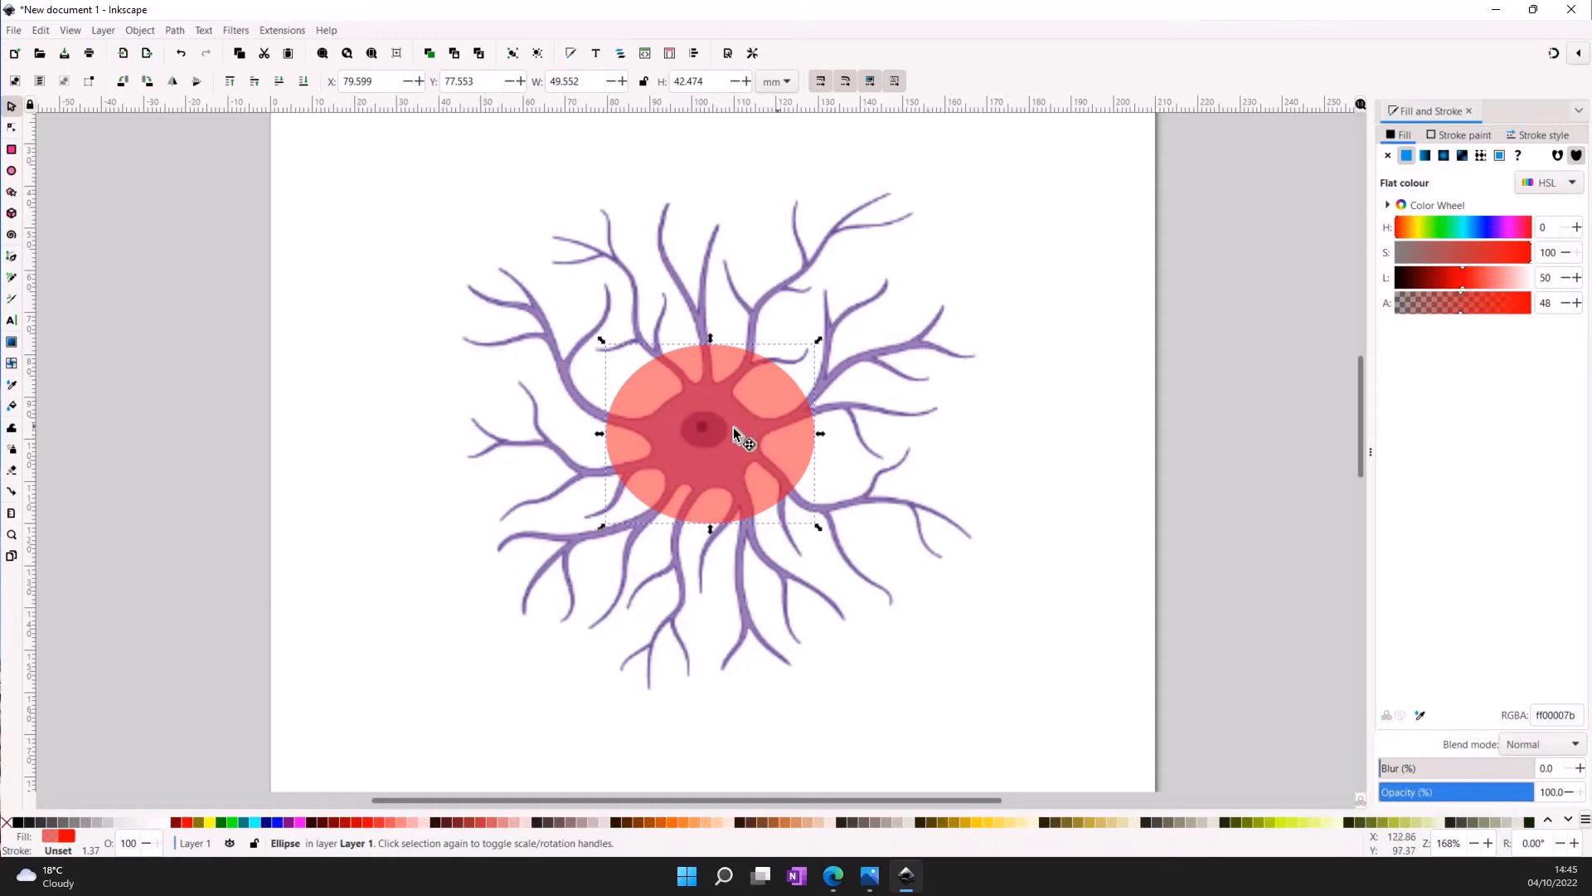
left_click_drag(733, 426, 1077, 477)
key("Page_Down")
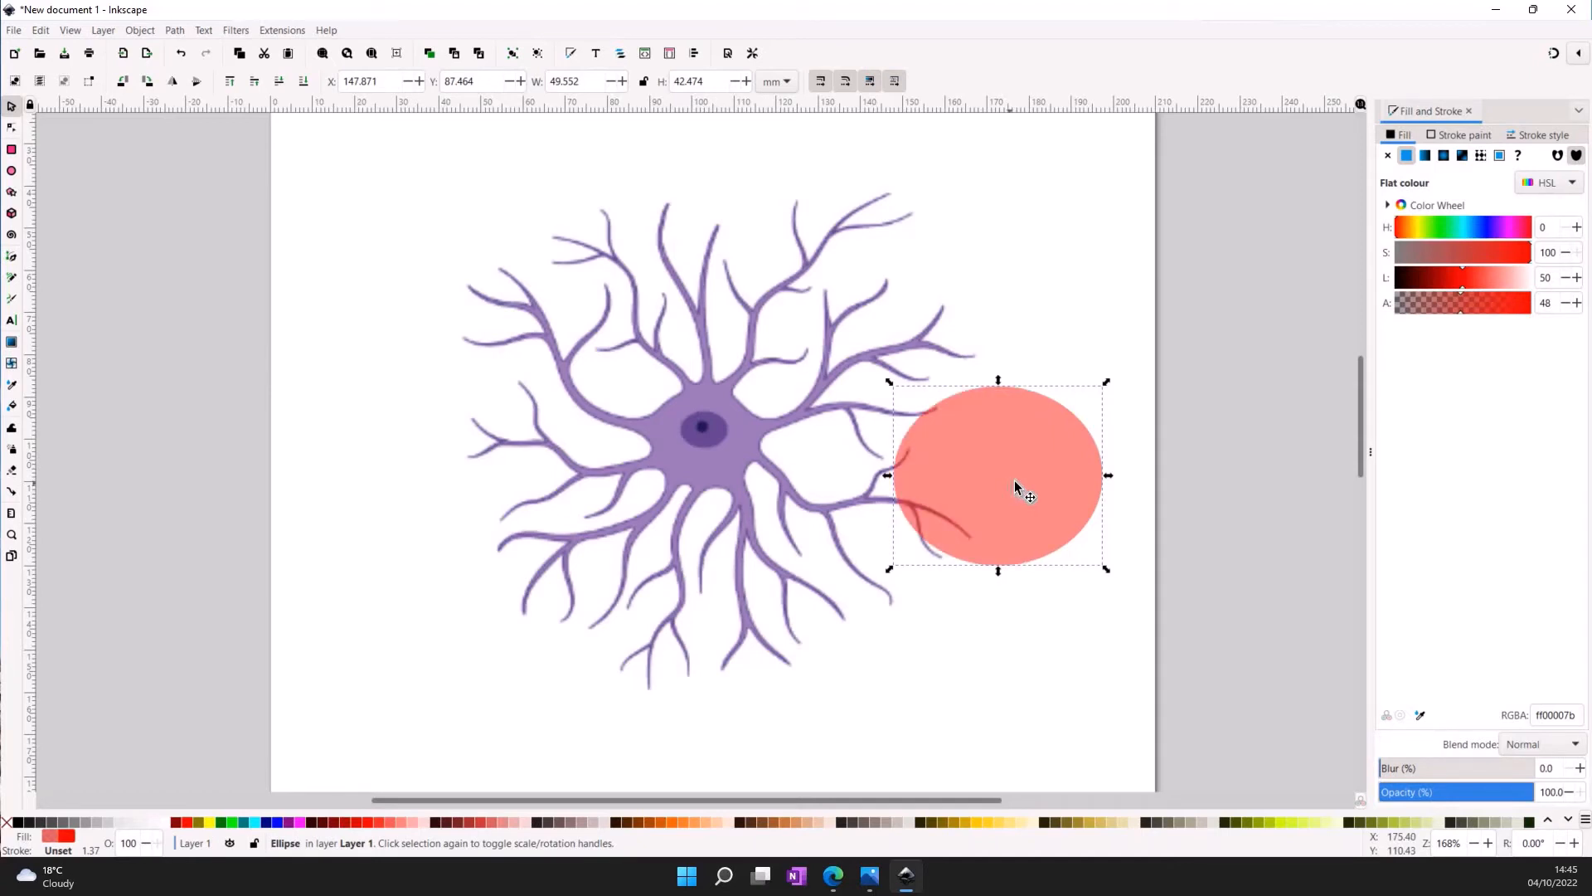
left_click_drag(1036, 471, 730, 426)
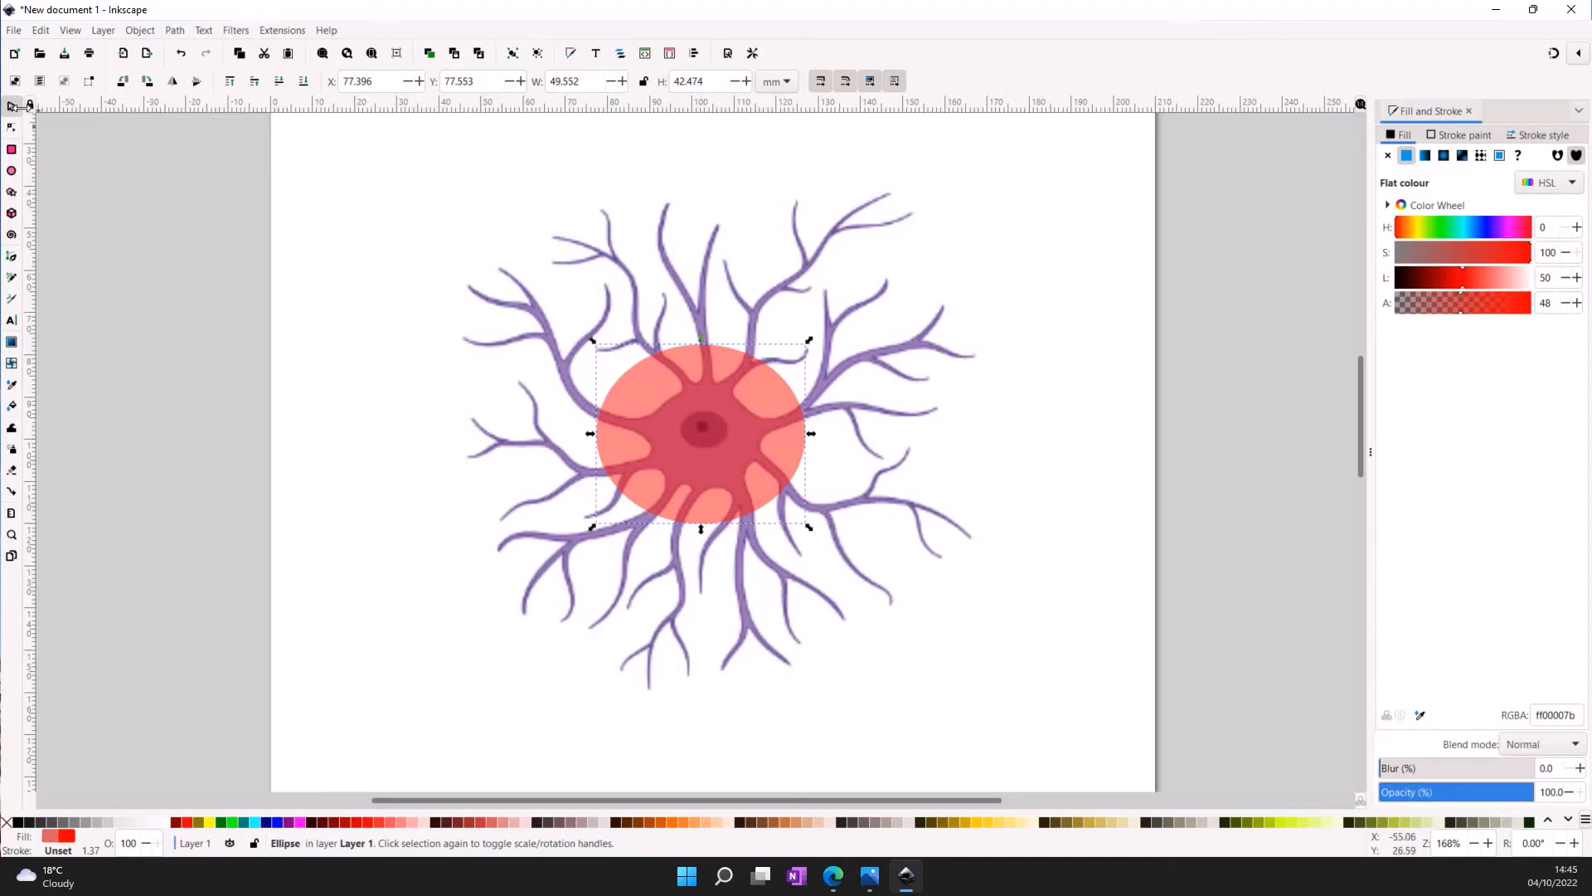
- Select the red ellipse and the neuron image together and clip the image to the ellipse with Set Clip
left_click_drag(348, 137, 1039, 718)
scroll(1078, 633, "down", 3)
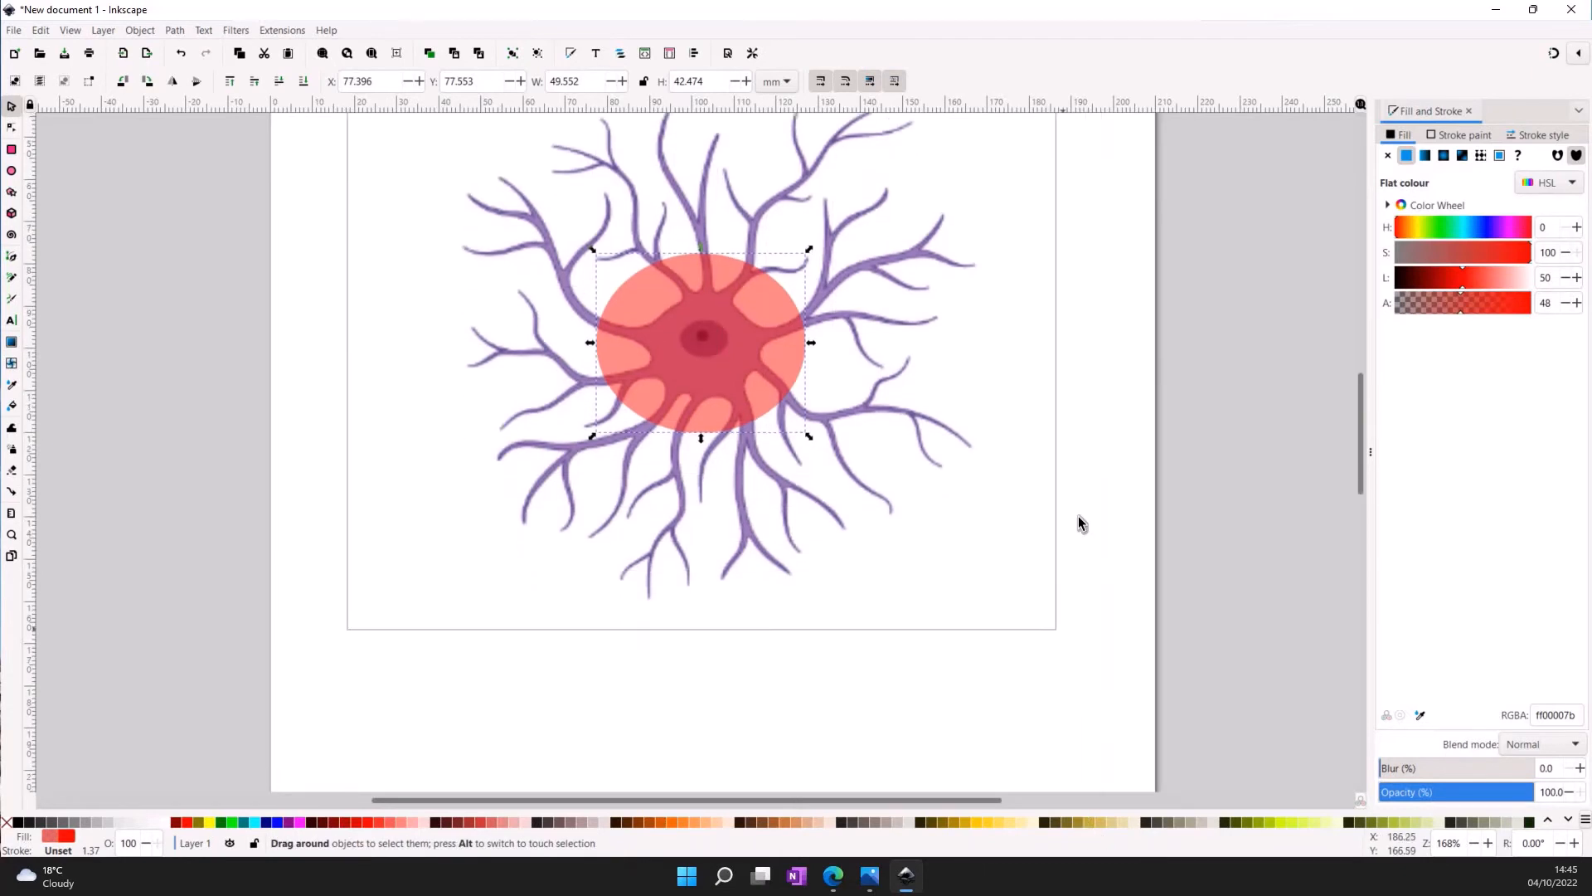
scroll(1078, 505, "up", 2)
scroll(1078, 504, "down", 2)
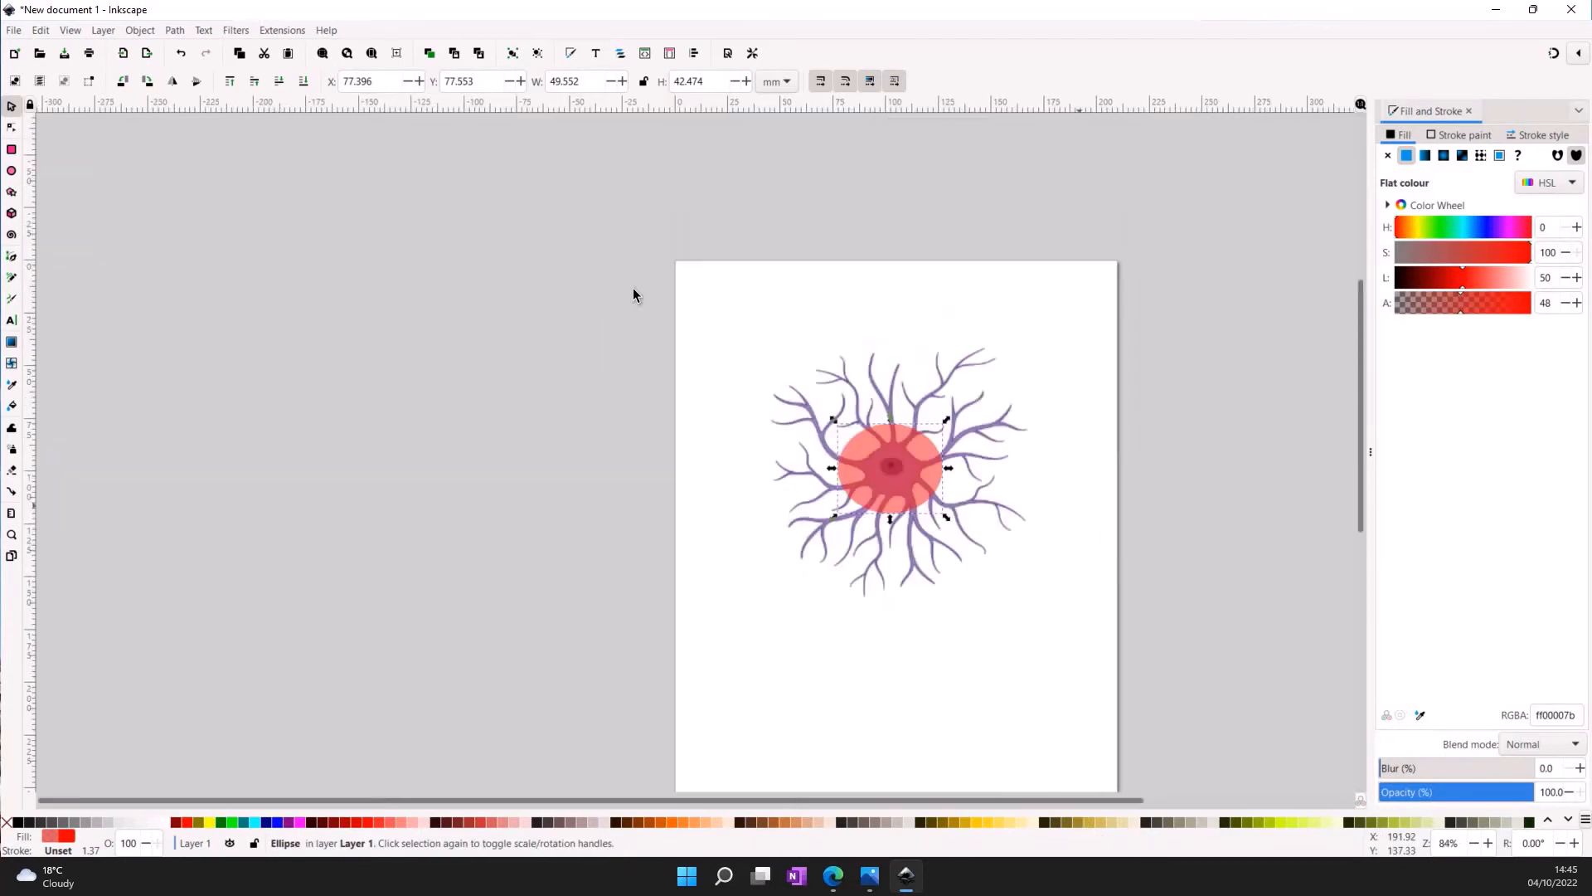
left_click_drag(610, 222, 1218, 703)
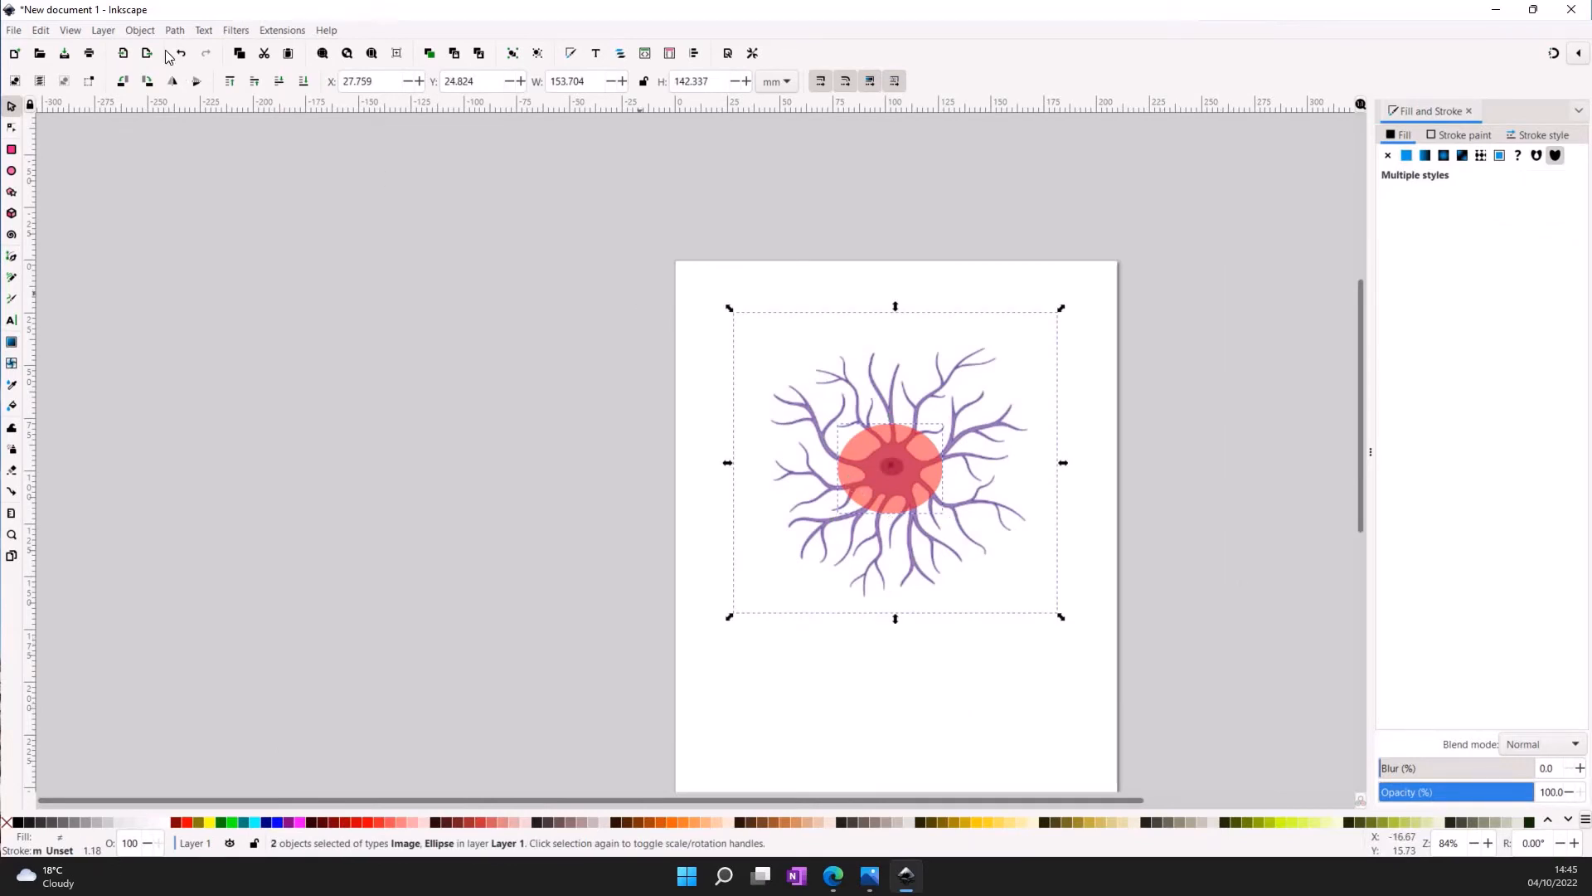
left_click(141, 30)
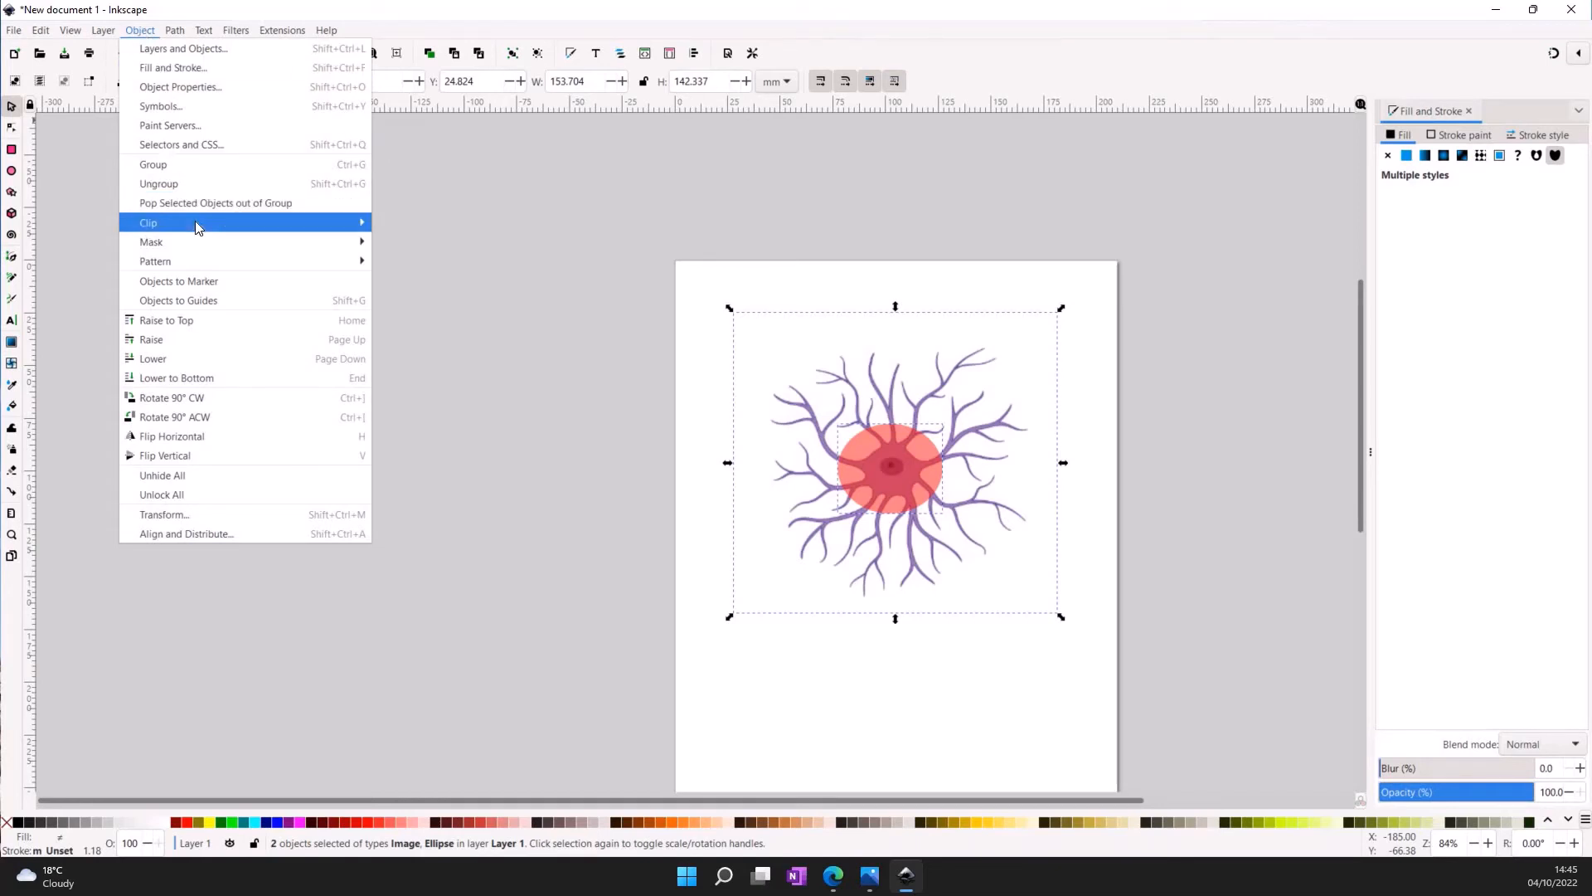
mouse_move(225, 226)
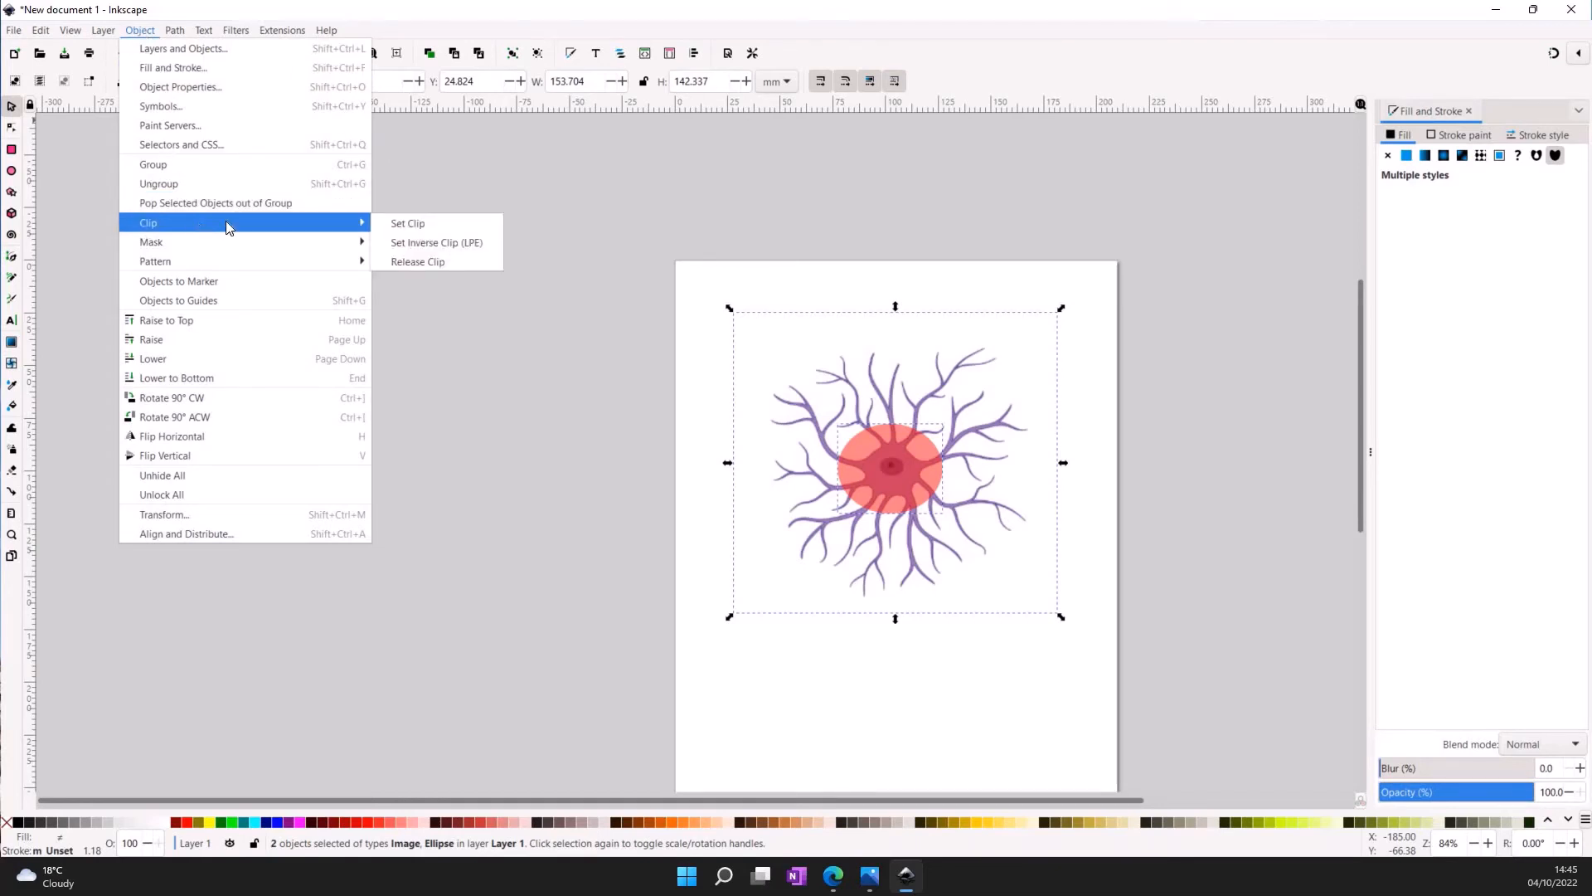
left_click(400, 222)
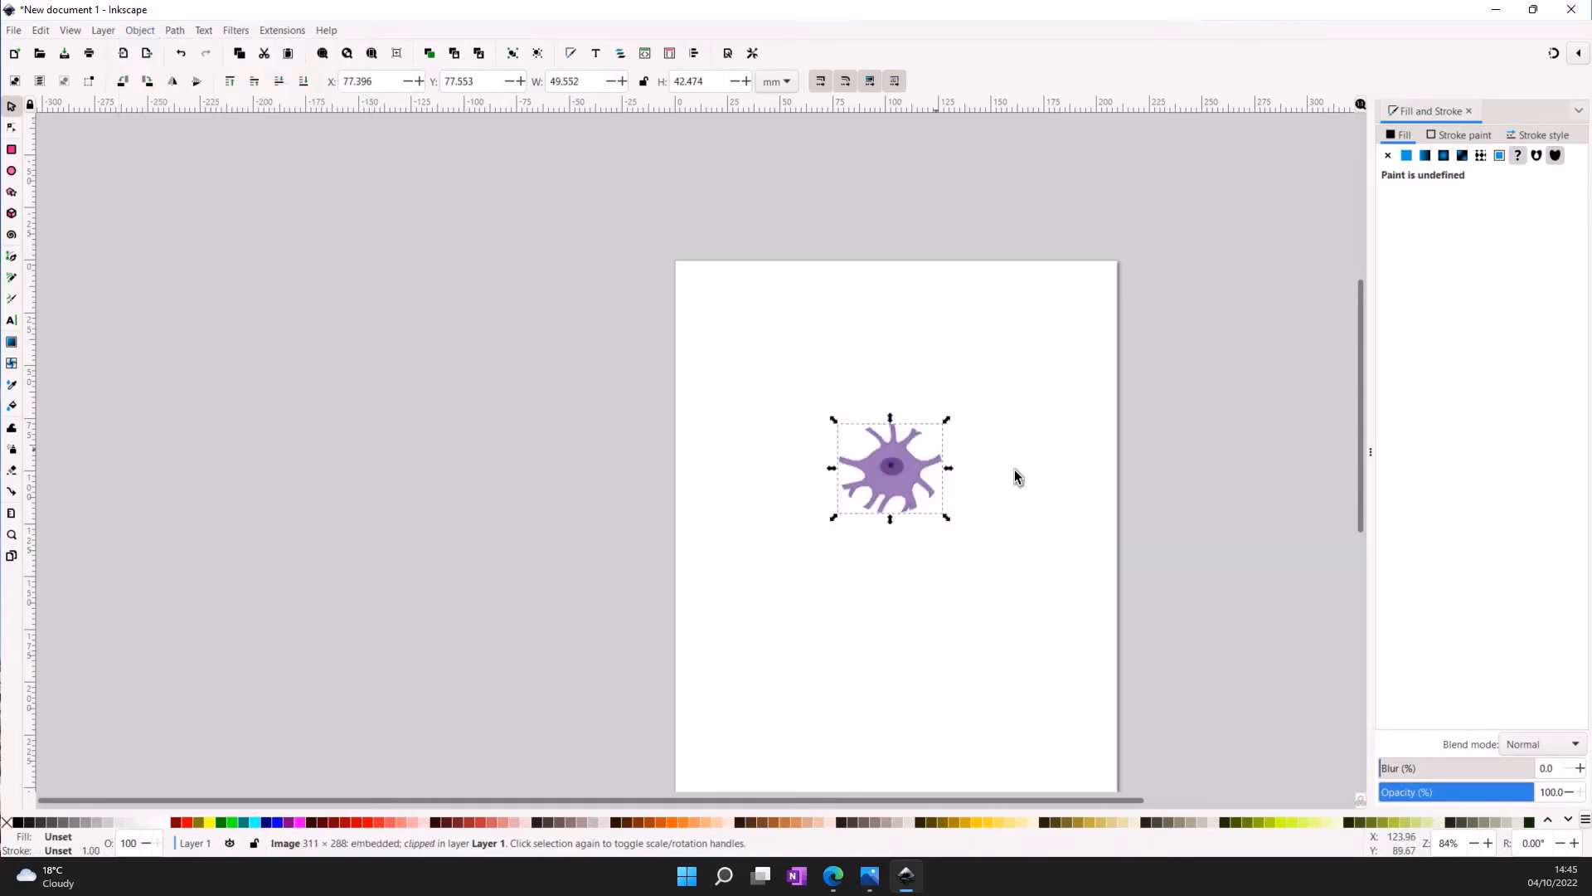
- Inspect the clipped neuron's edges up close and move it up and left to about X 61.6 mm, Y 62.0 mm
key("3")
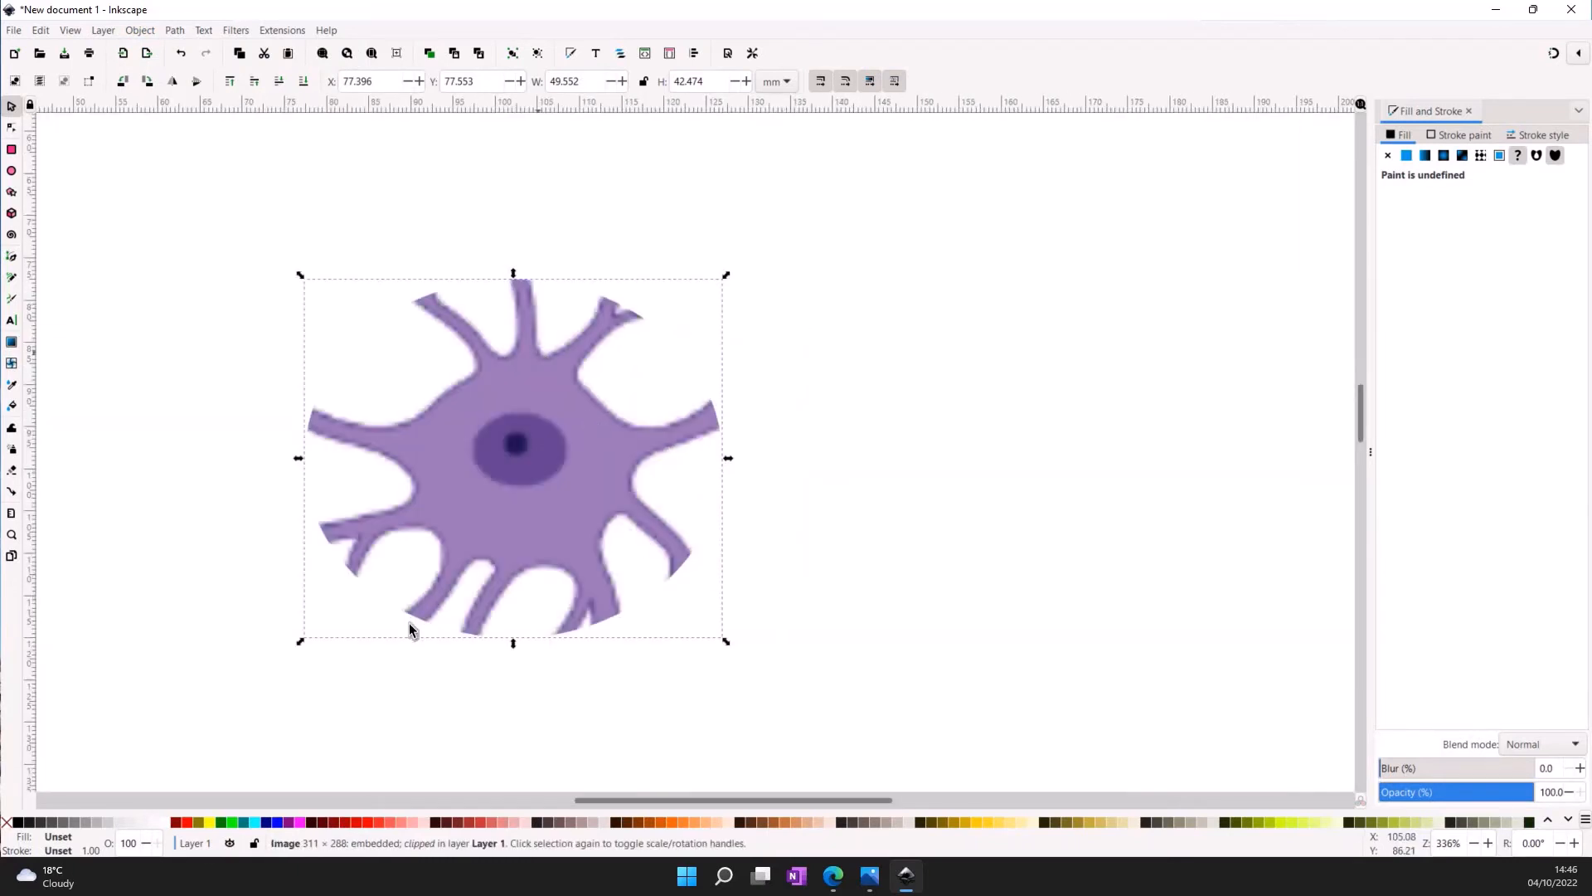
scroll(426, 594, "up", 1)
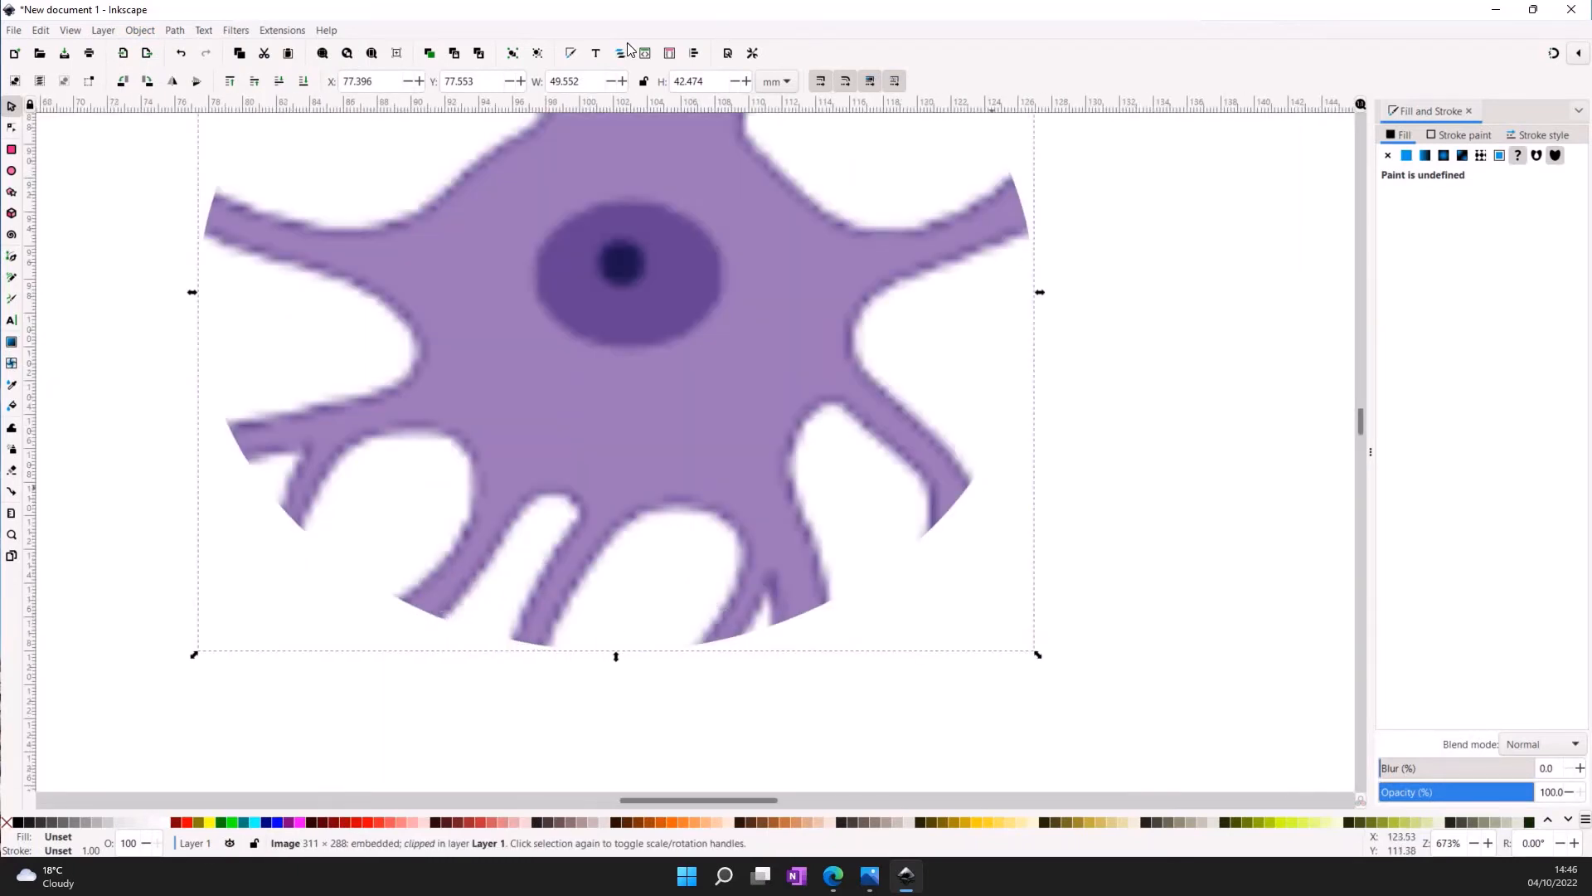
scroll(679, 544, "down", 3)
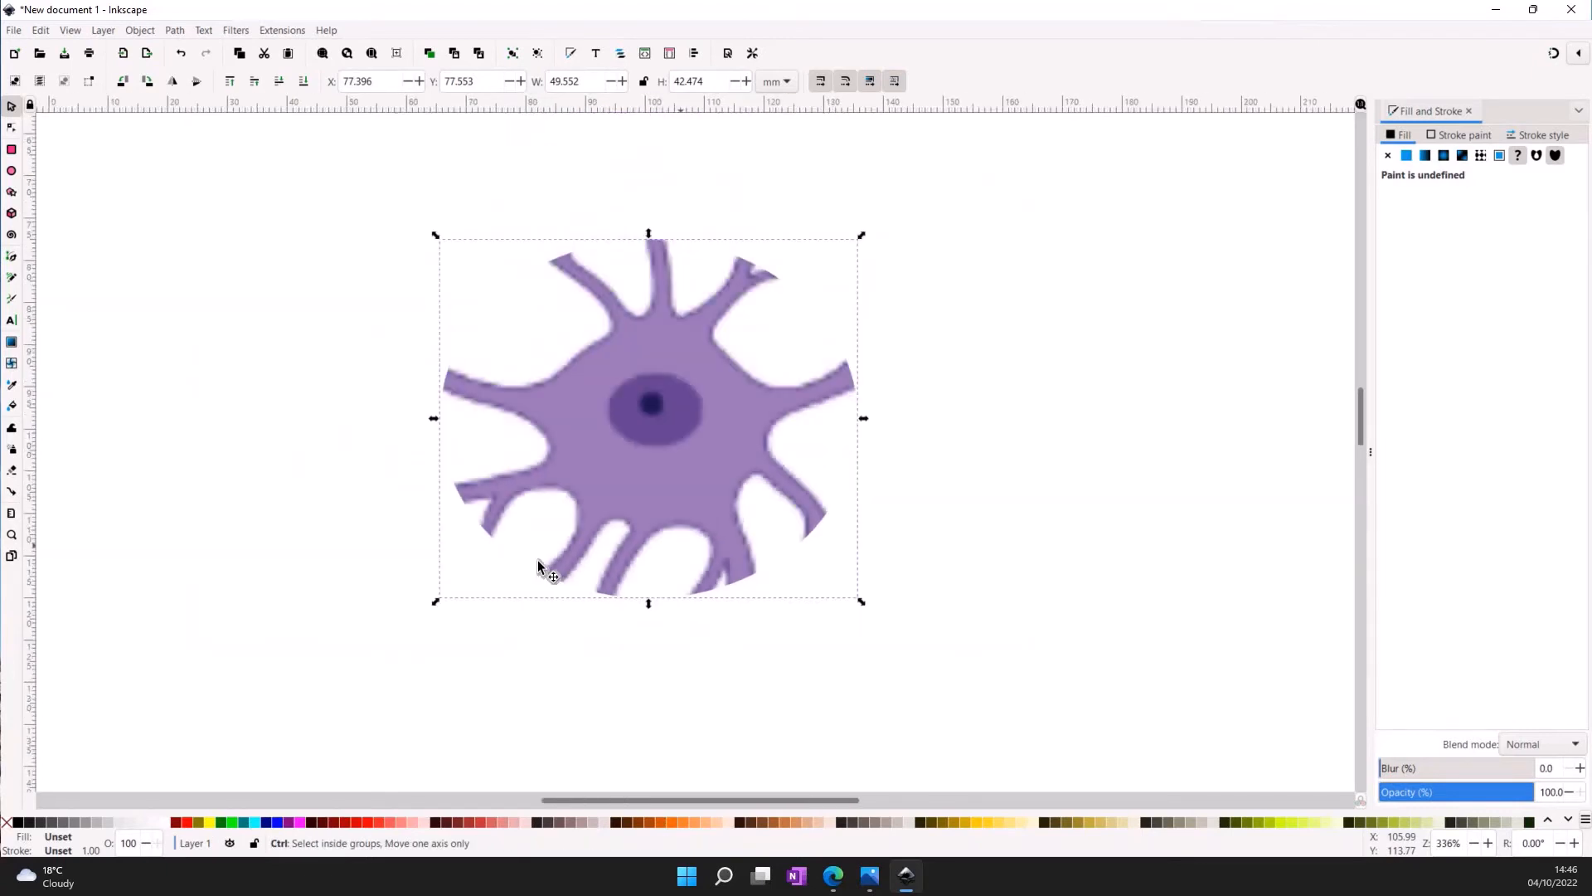
left_click(1051, 448)
left_click_drag(629, 480, 522, 295)
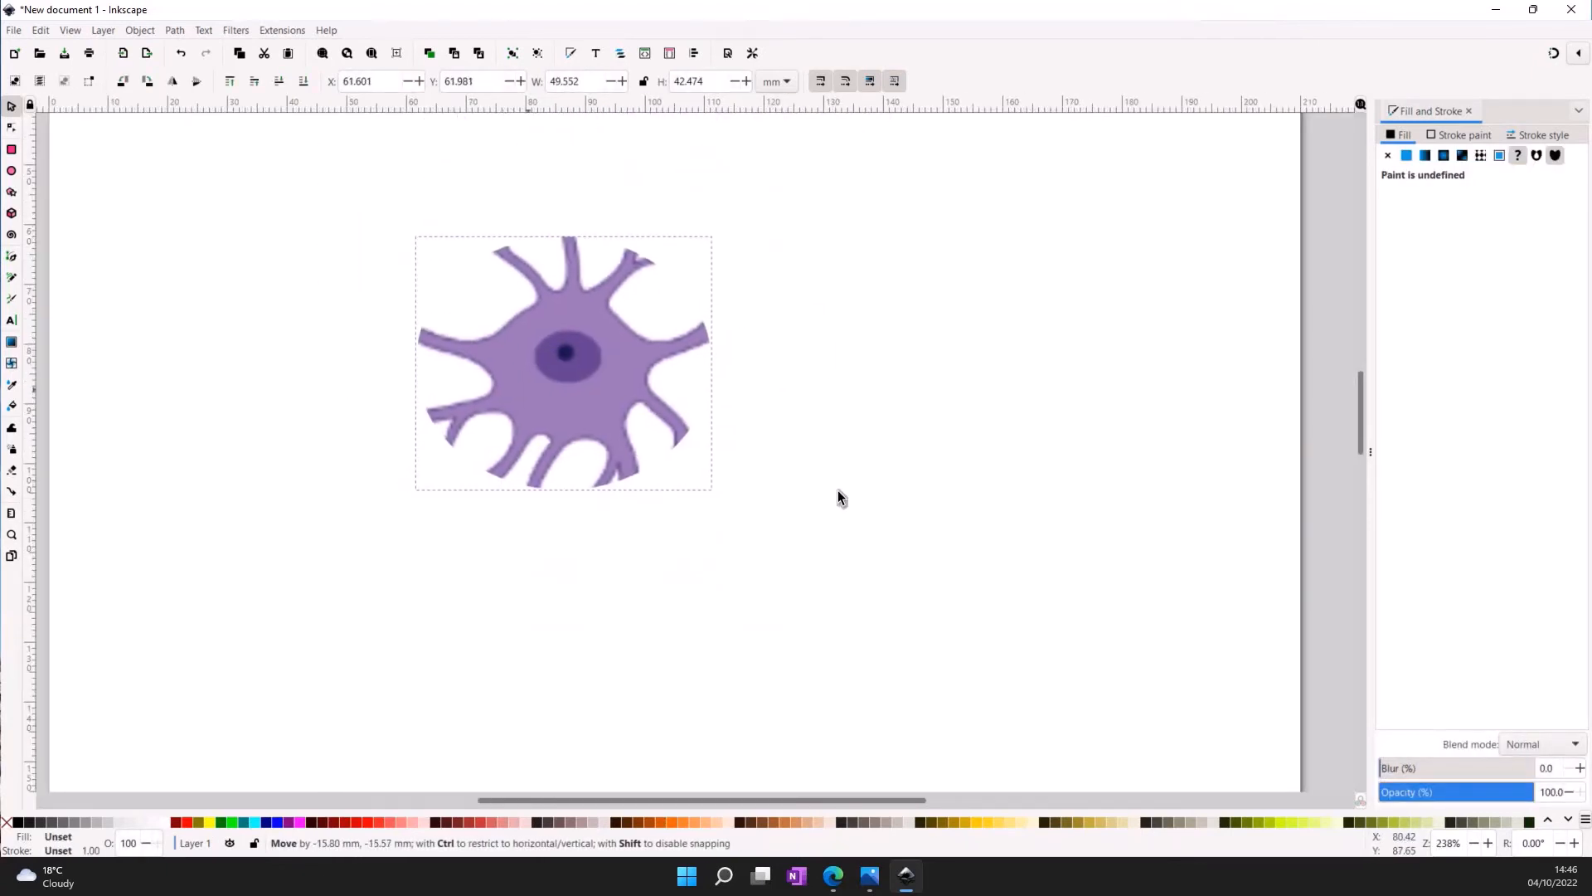
- Undo the last move of the clipped neuron and the ellipse clip, restoring the full neuron image and separate red ellipse
left_click(837, 490)
scroll(838, 490, "down", 1)
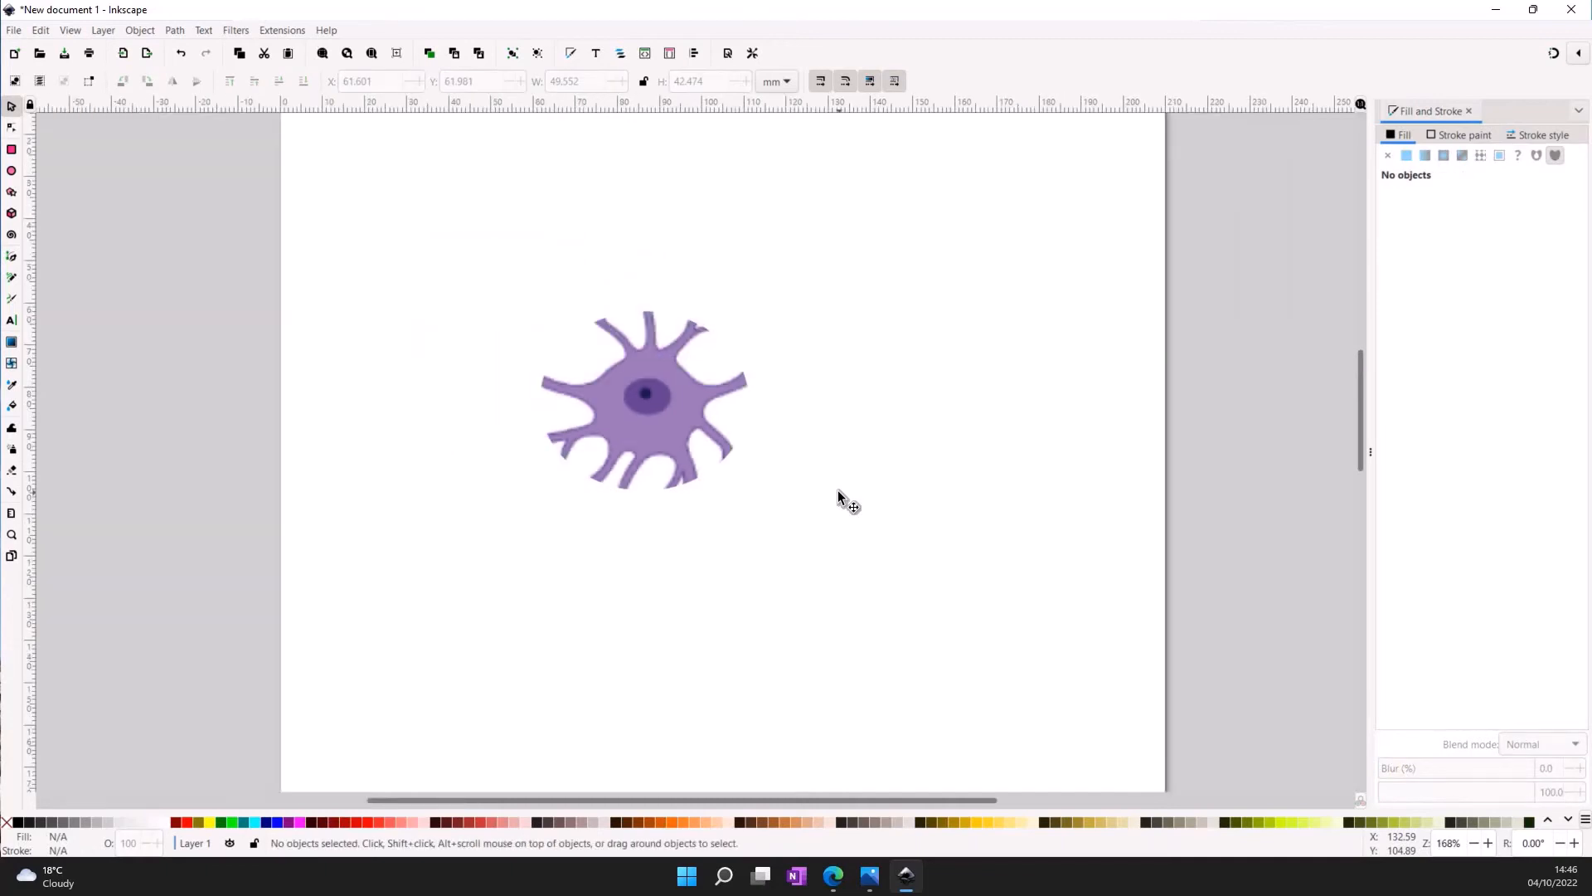
key("ctrl+z")
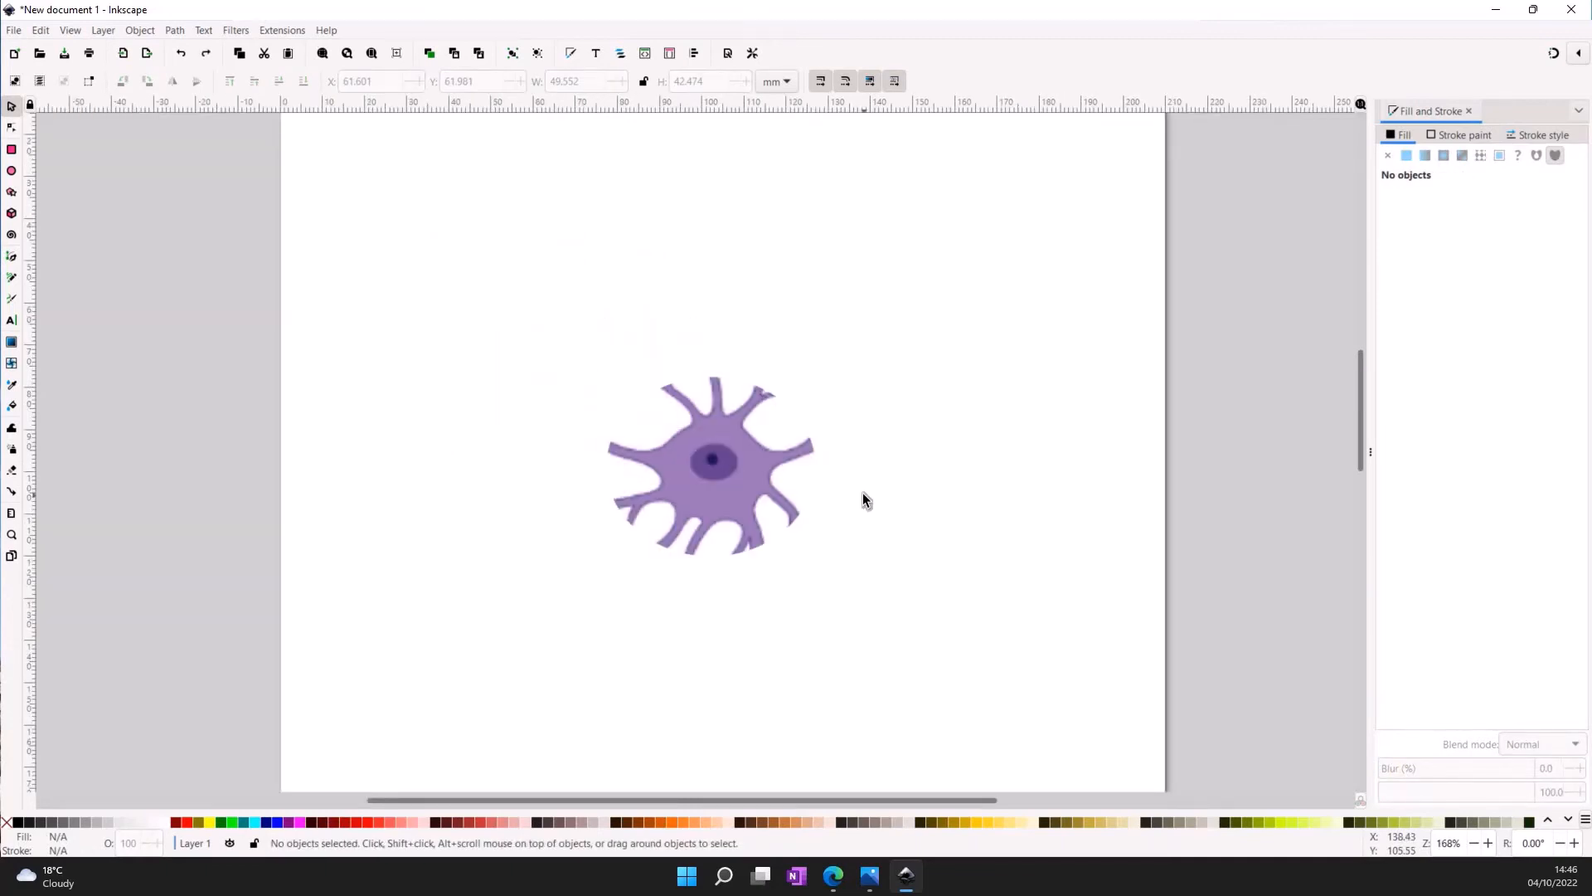
key("ctrl+z")
key("ctrl+z")
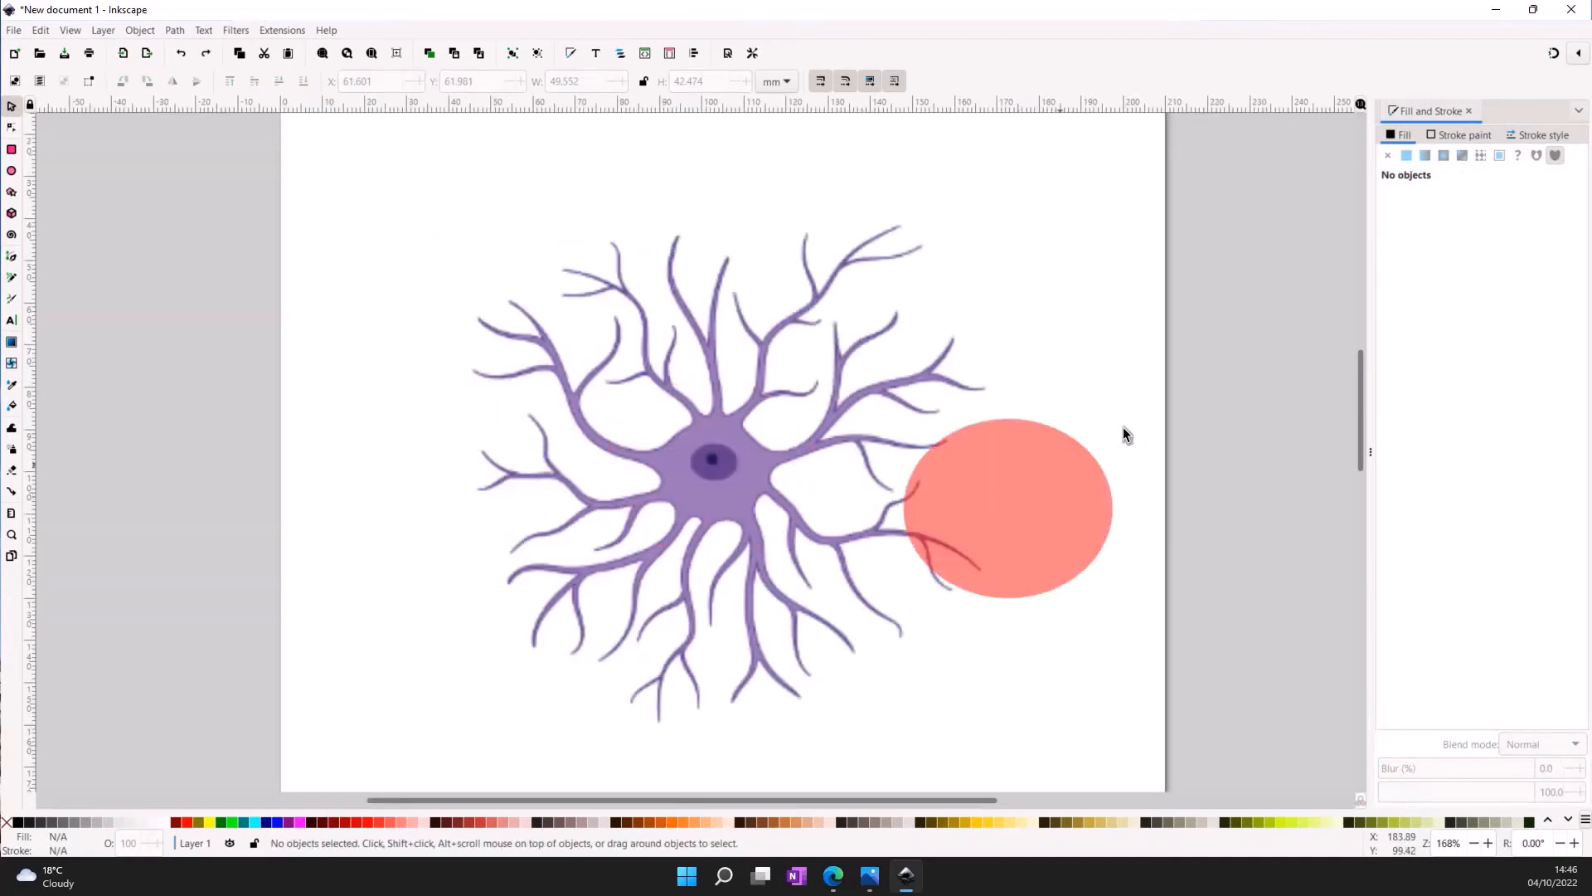
- Delete the translucent red ellipse beside the neuron
left_click_drag(1061, 464, 1076, 450)
left_click(1038, 502)
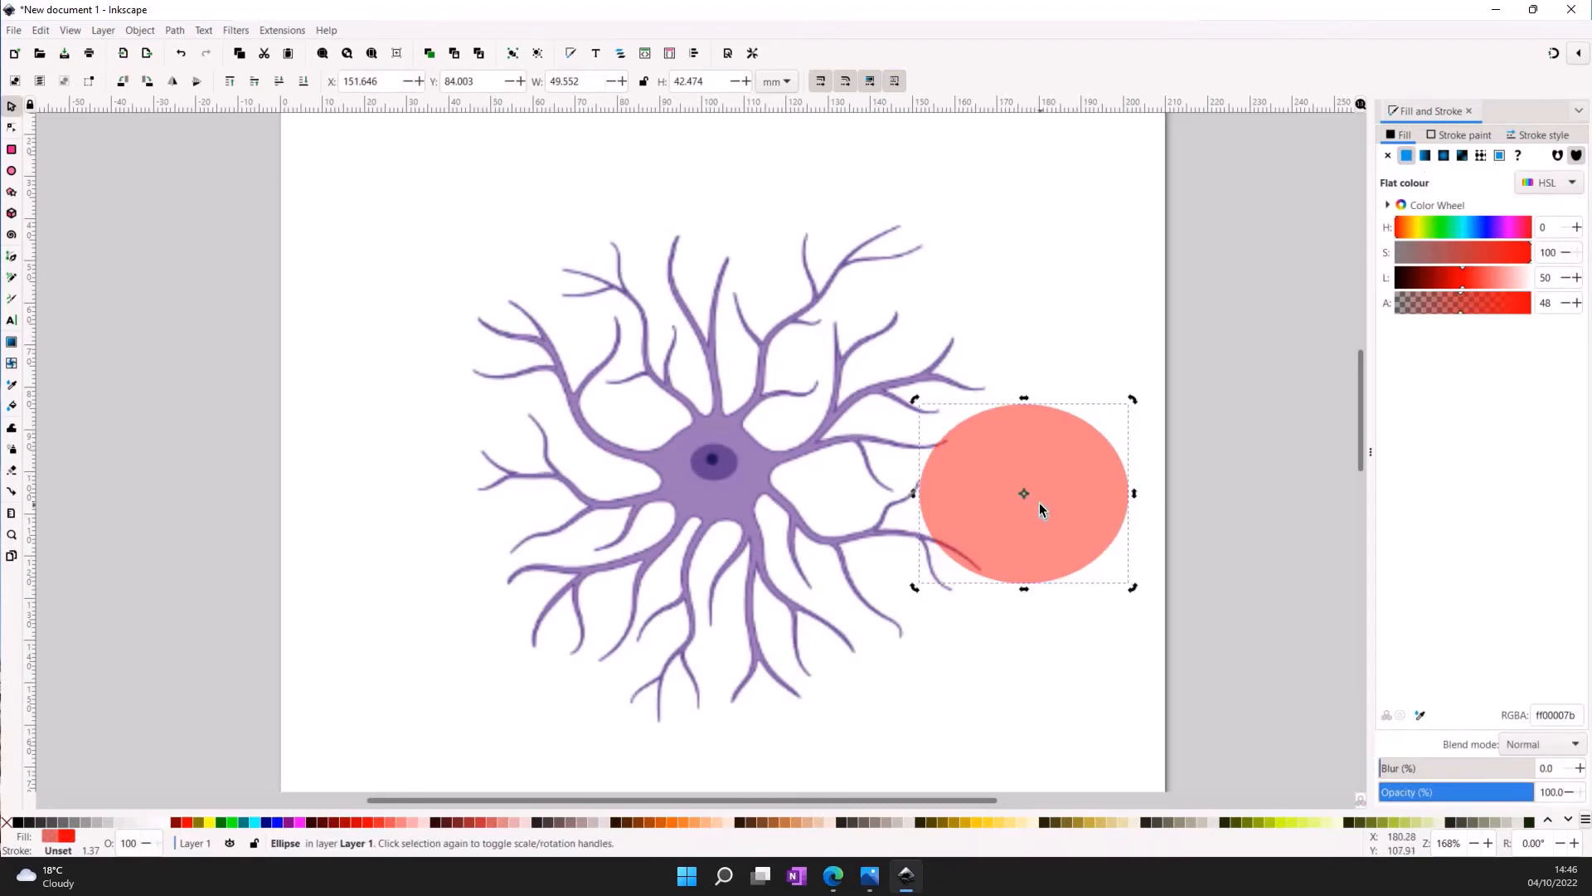
key("Delete")
- Draw a translucent red rectangle about 73.6 by 76.3 mm over the neuron's cell body and inner branches
left_click(13, 150)
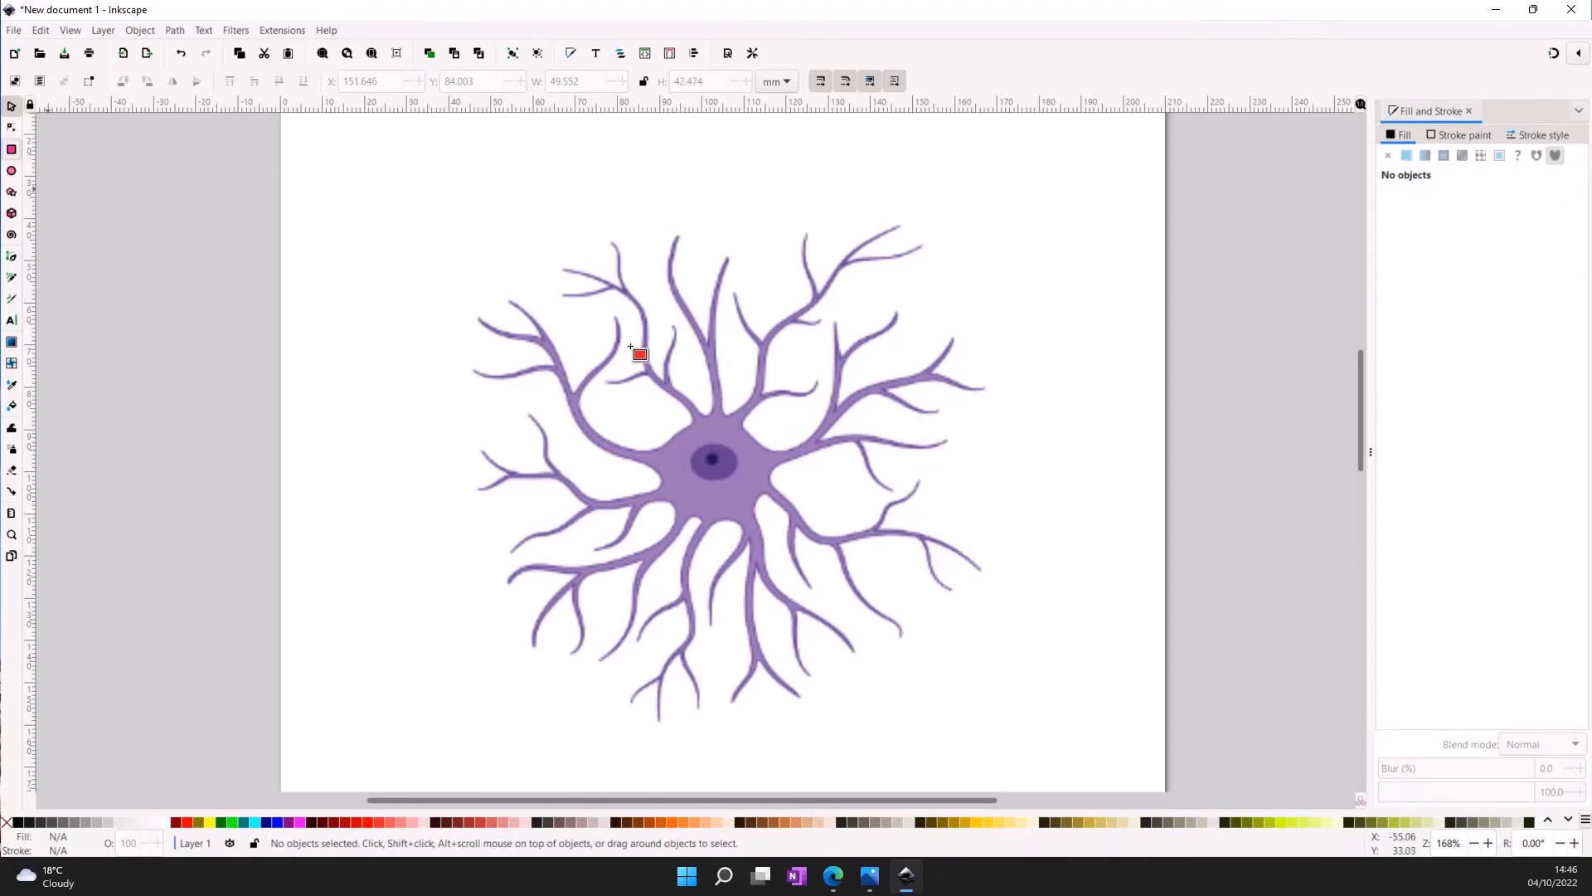
left_click_drag(578, 306, 888, 626)
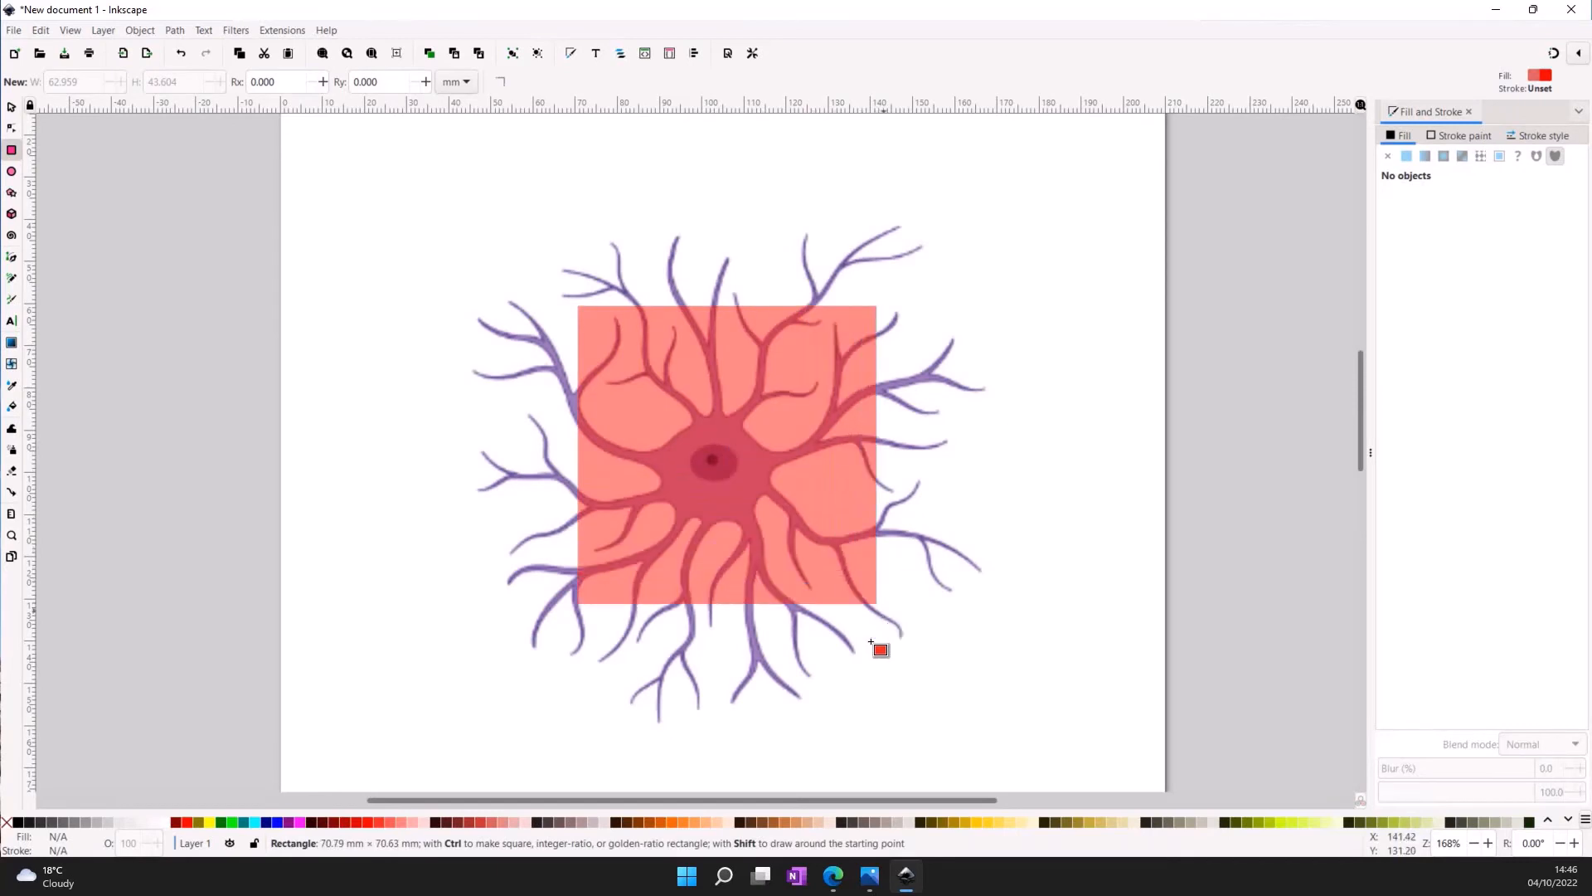
key("s")
- Select the red rectangle and the neuron image together and clip the image to the rectangle with Set Clip
left_click_drag(325, 118, 1116, 707)
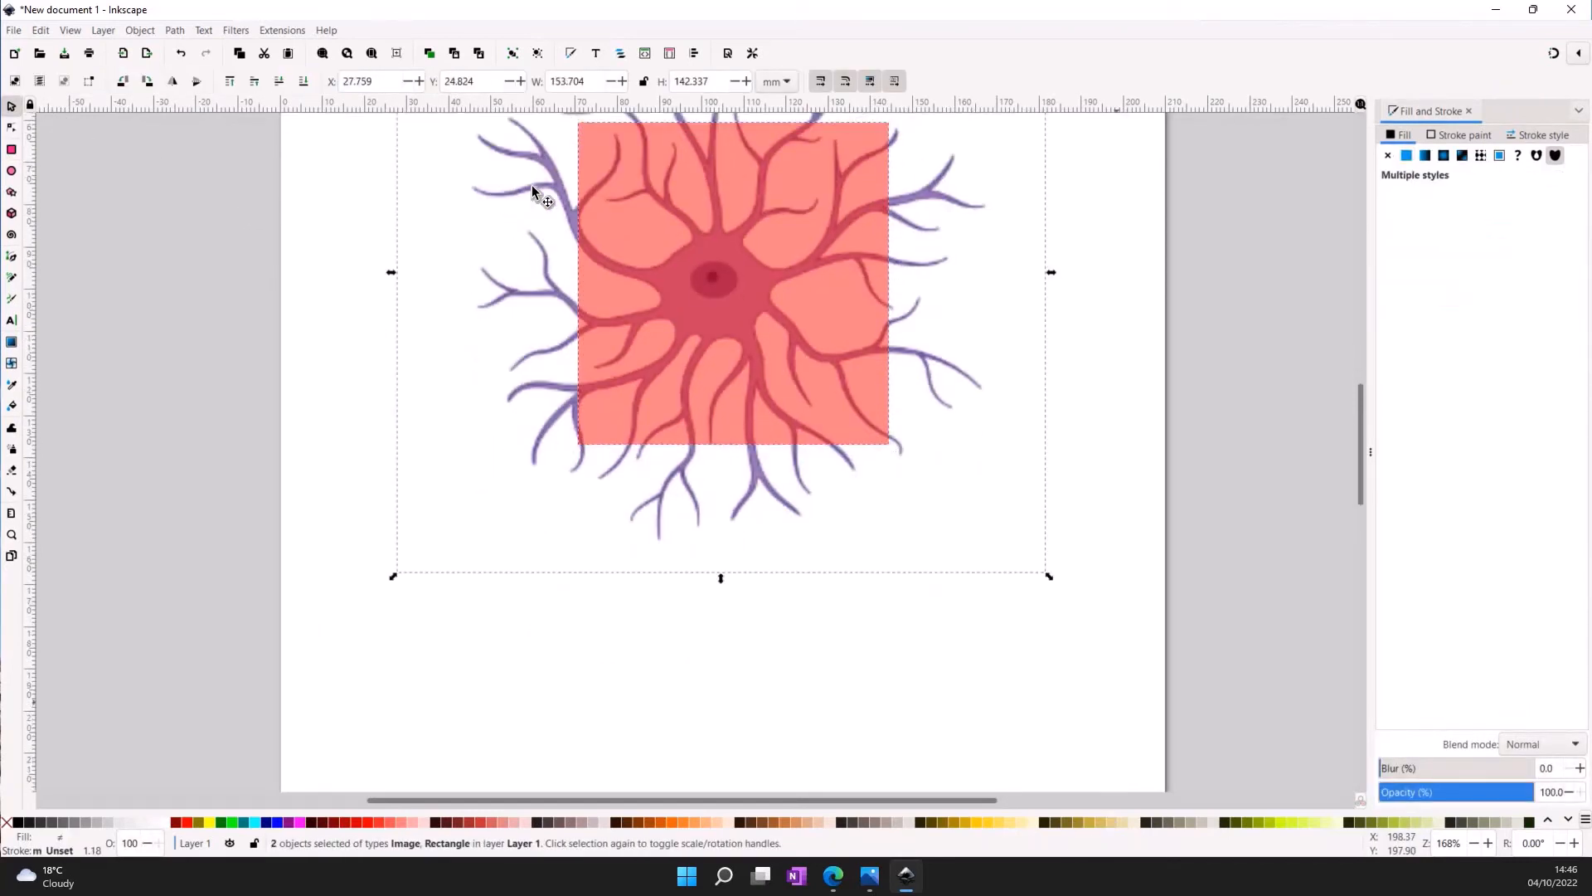
left_click(140, 31)
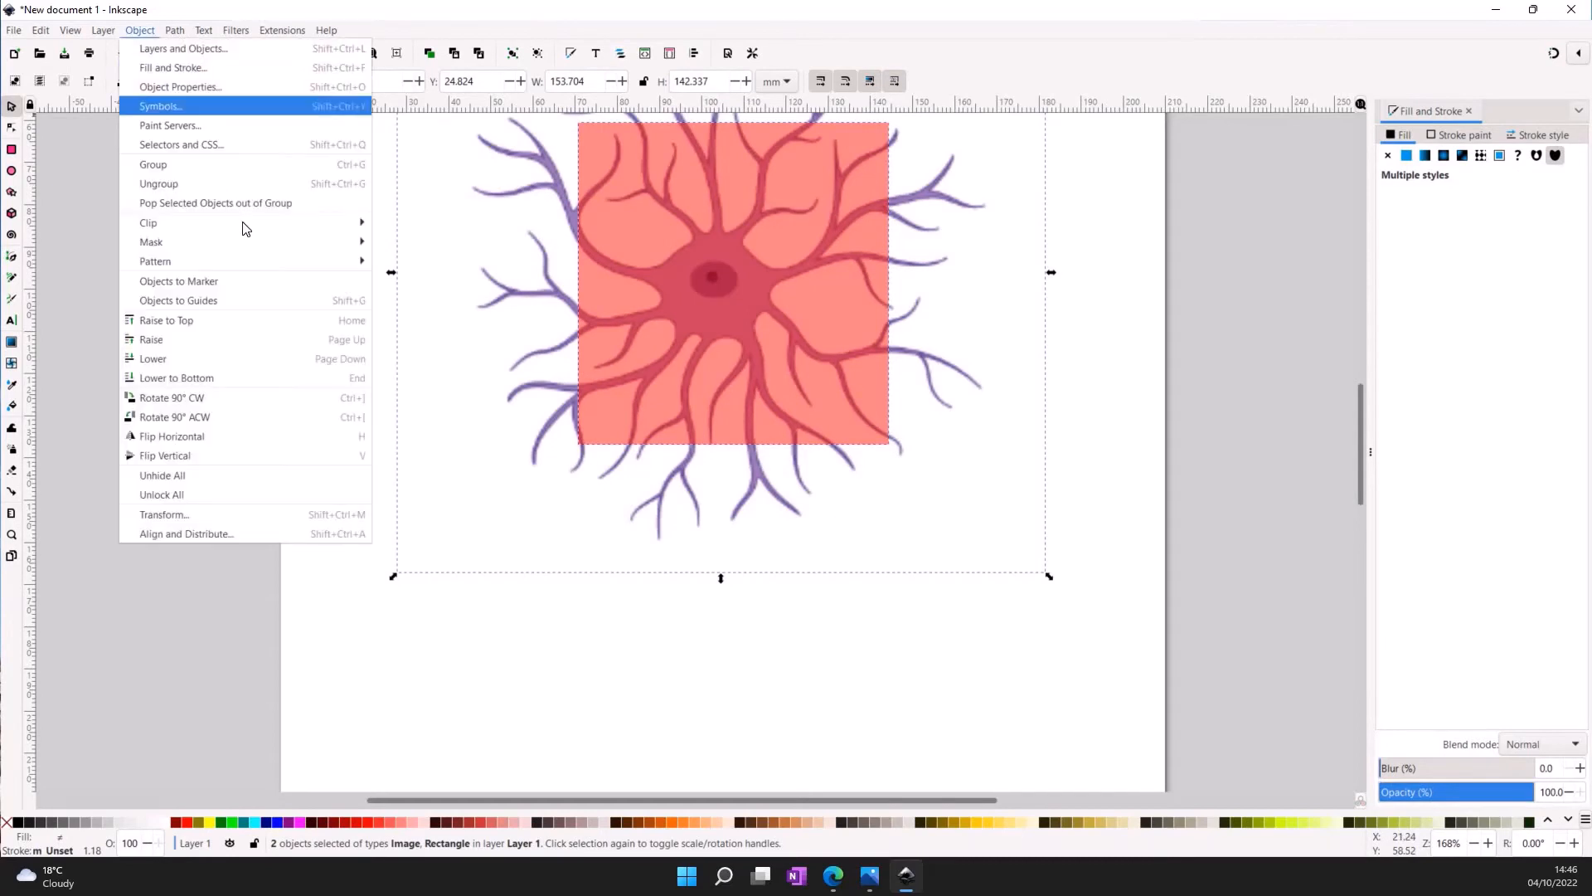
mouse_move(344, 235)
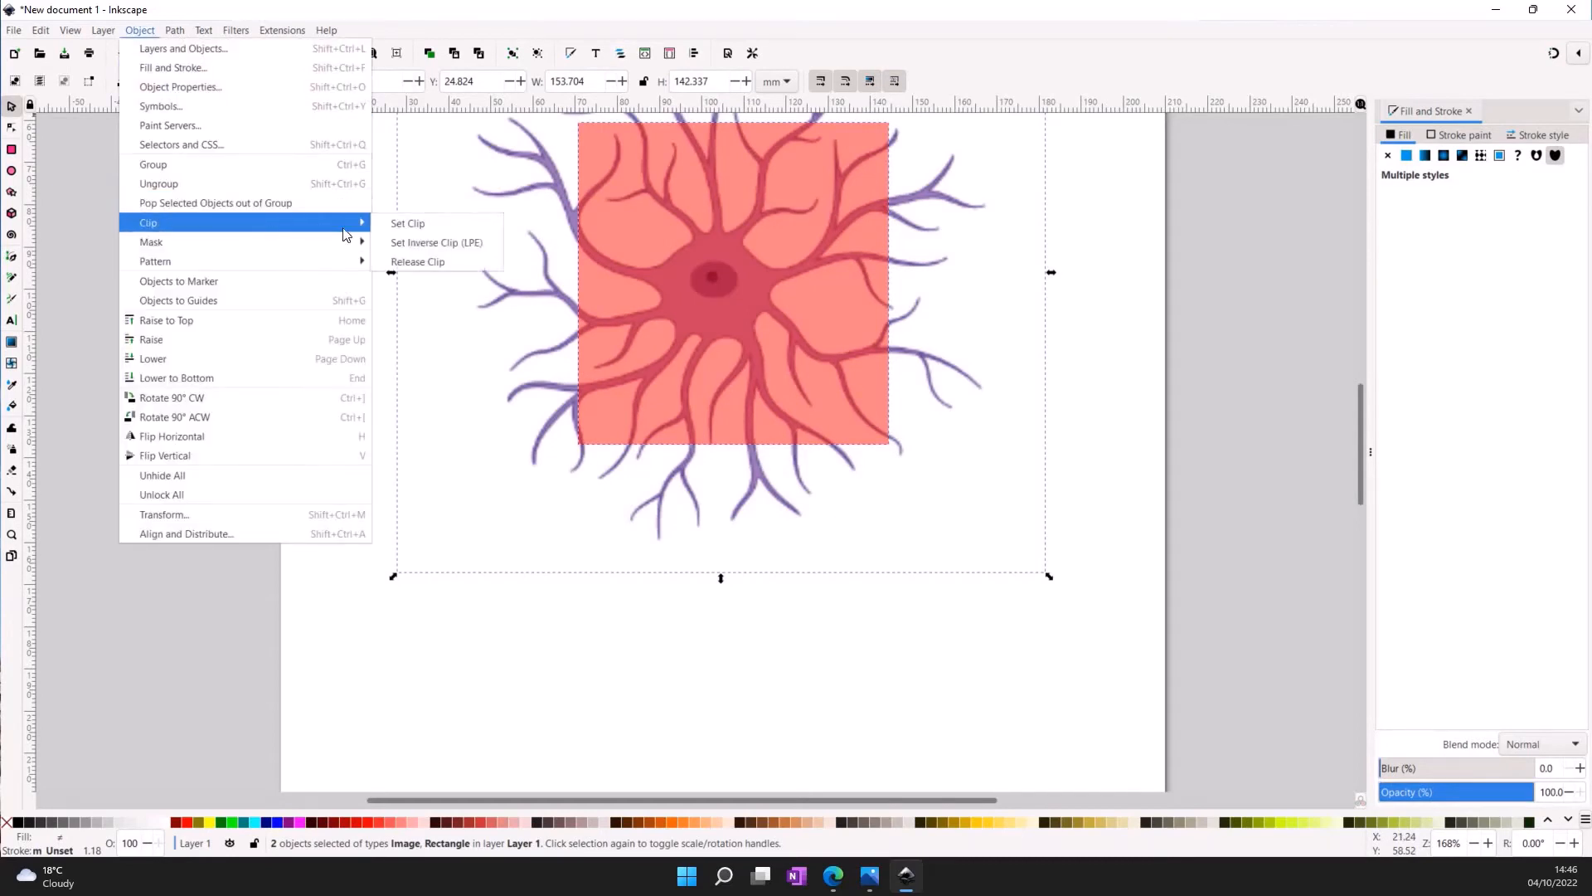
left_click(398, 226)
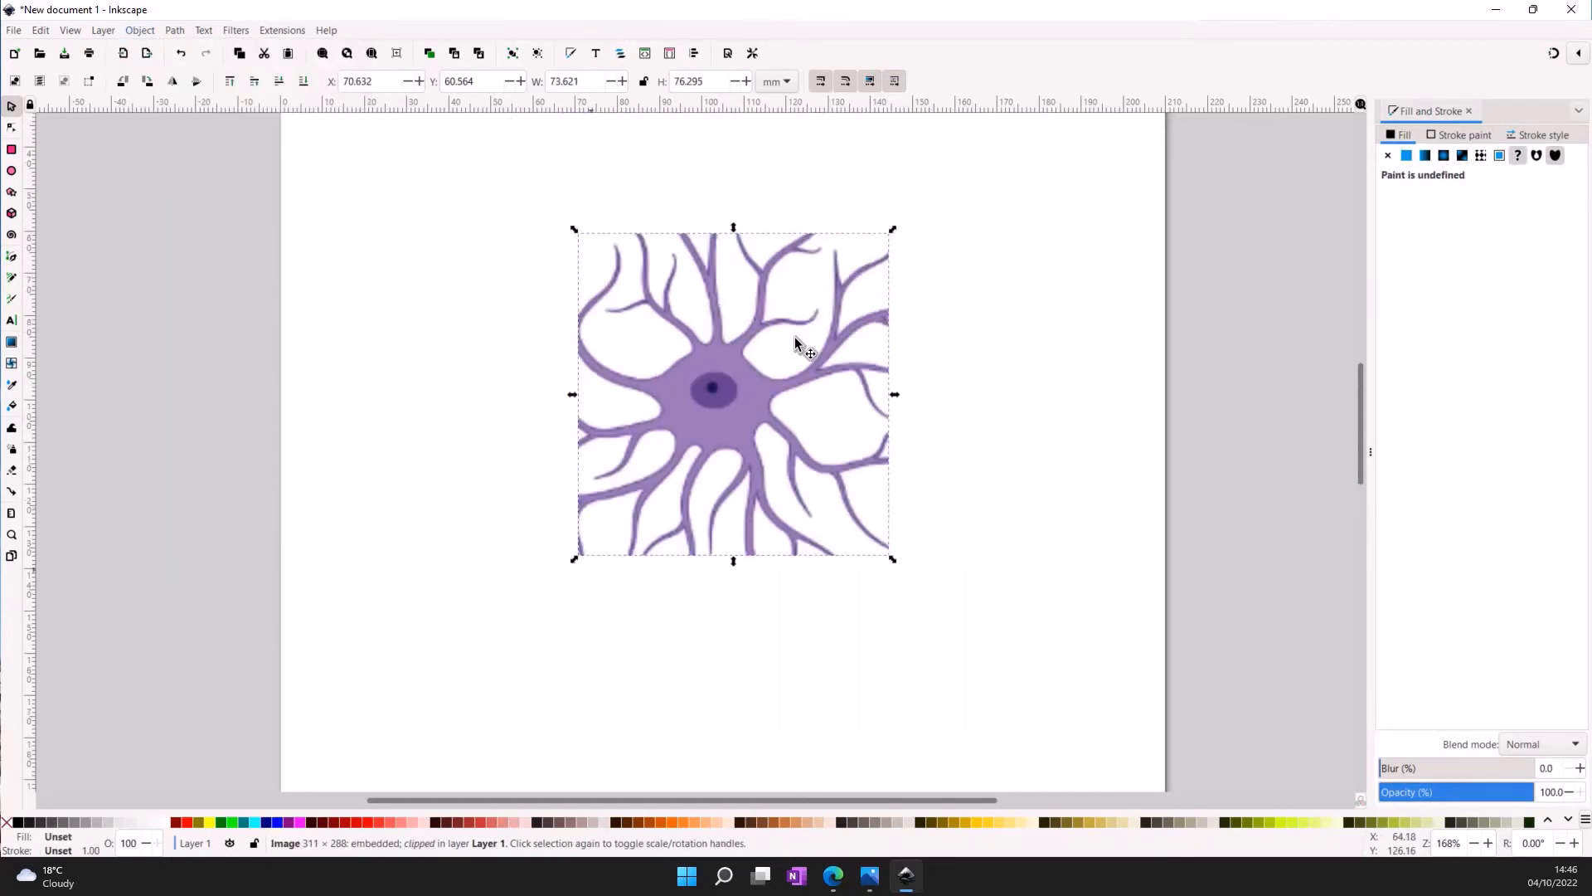
- Undo the rectangular clip and the drawing of the rectangle
scroll(993, 370, "up", 2)
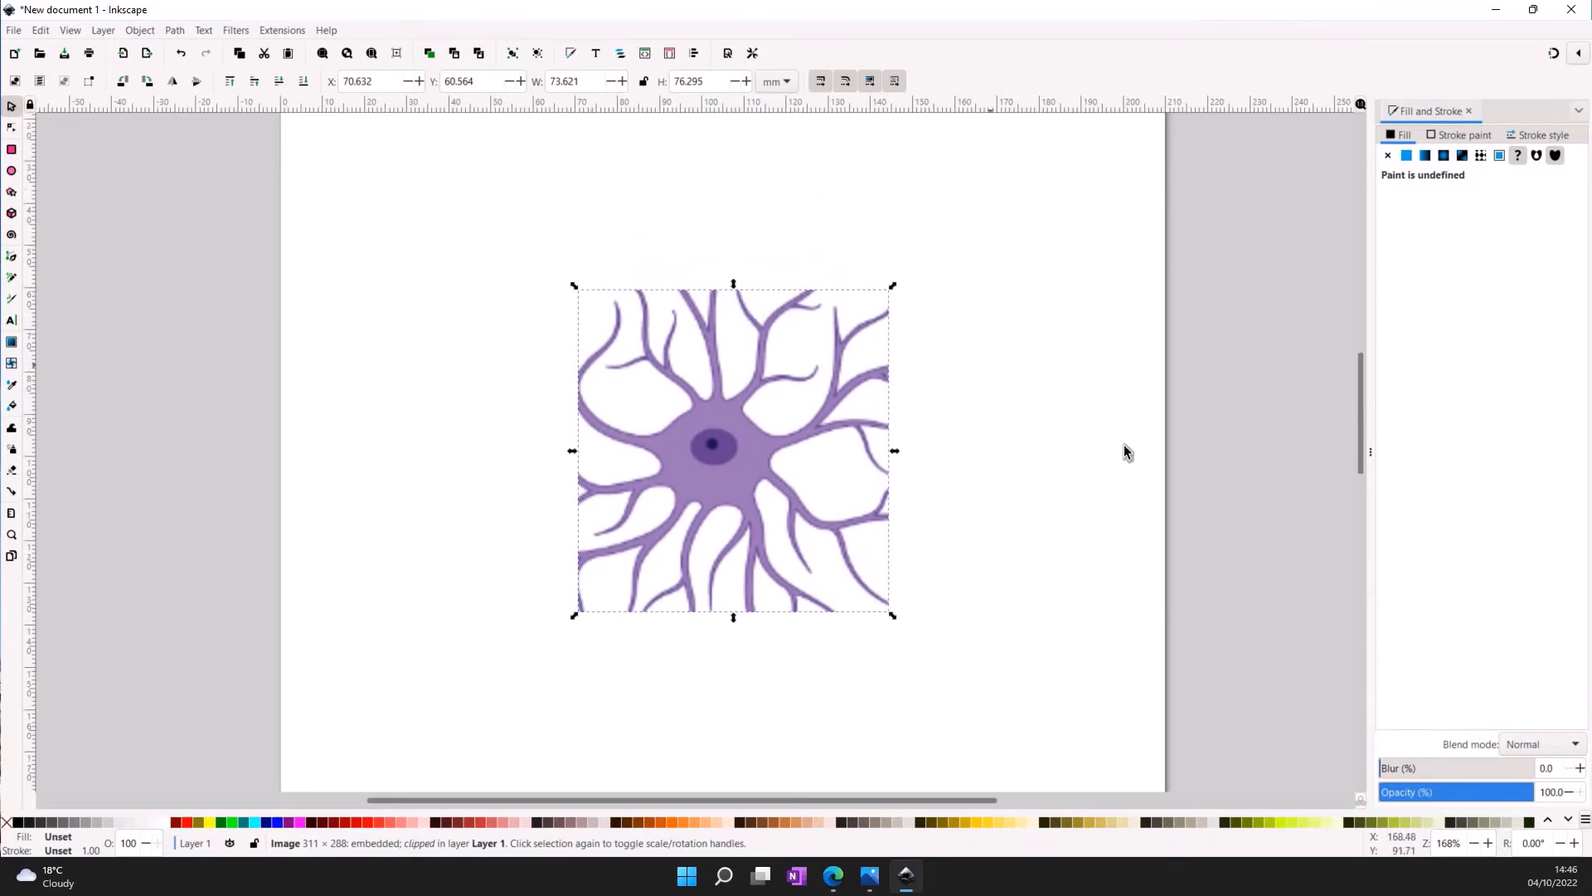
key("ctrl")
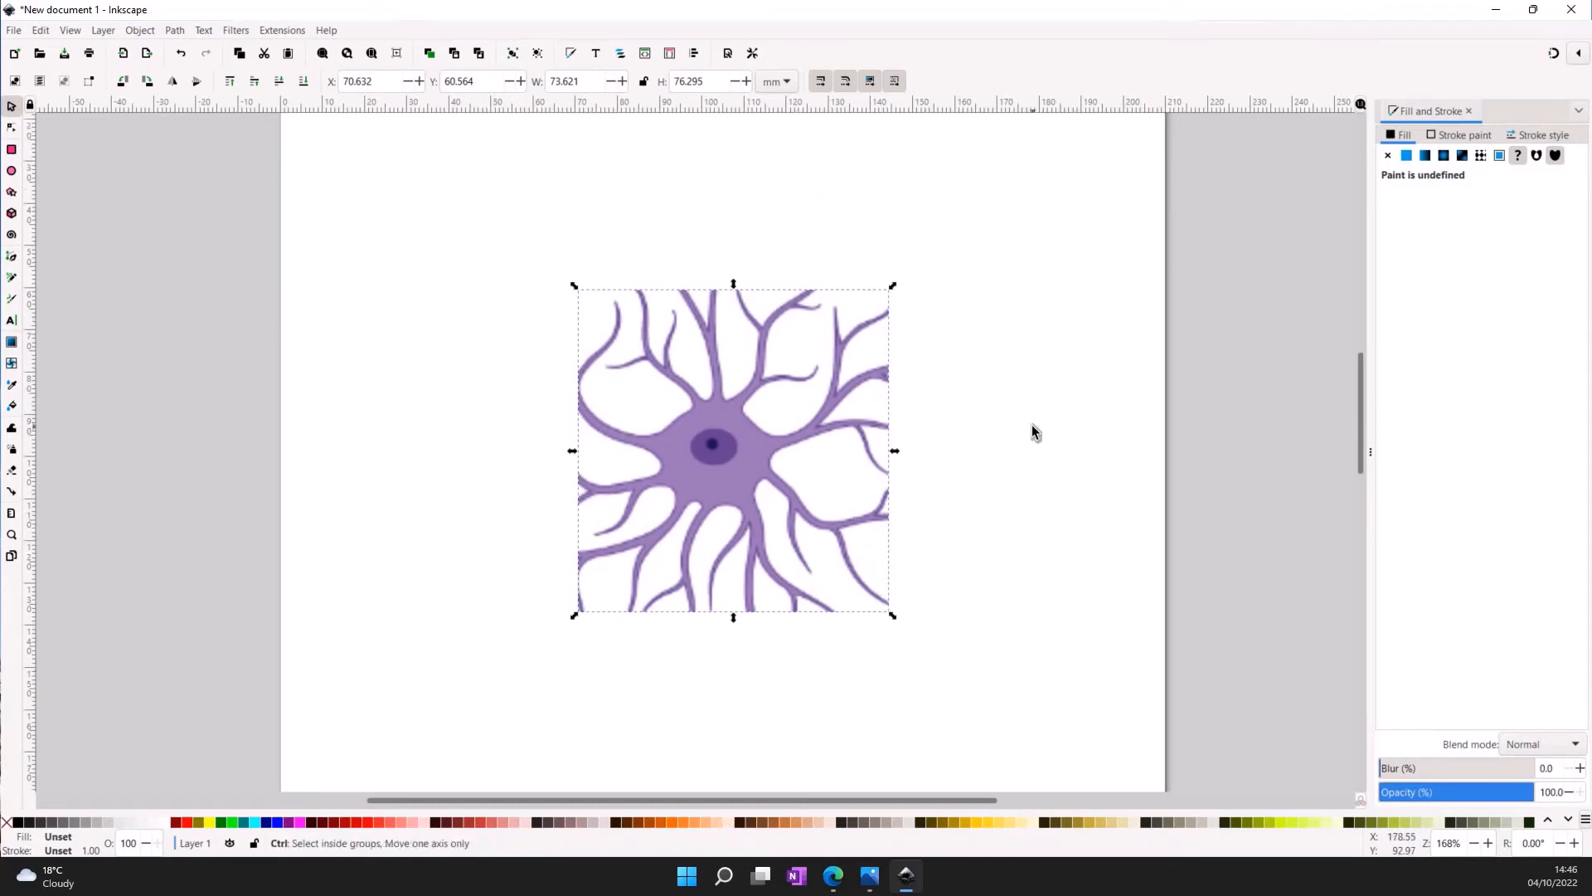
key("ctrl+z")
key("ctrl+z")
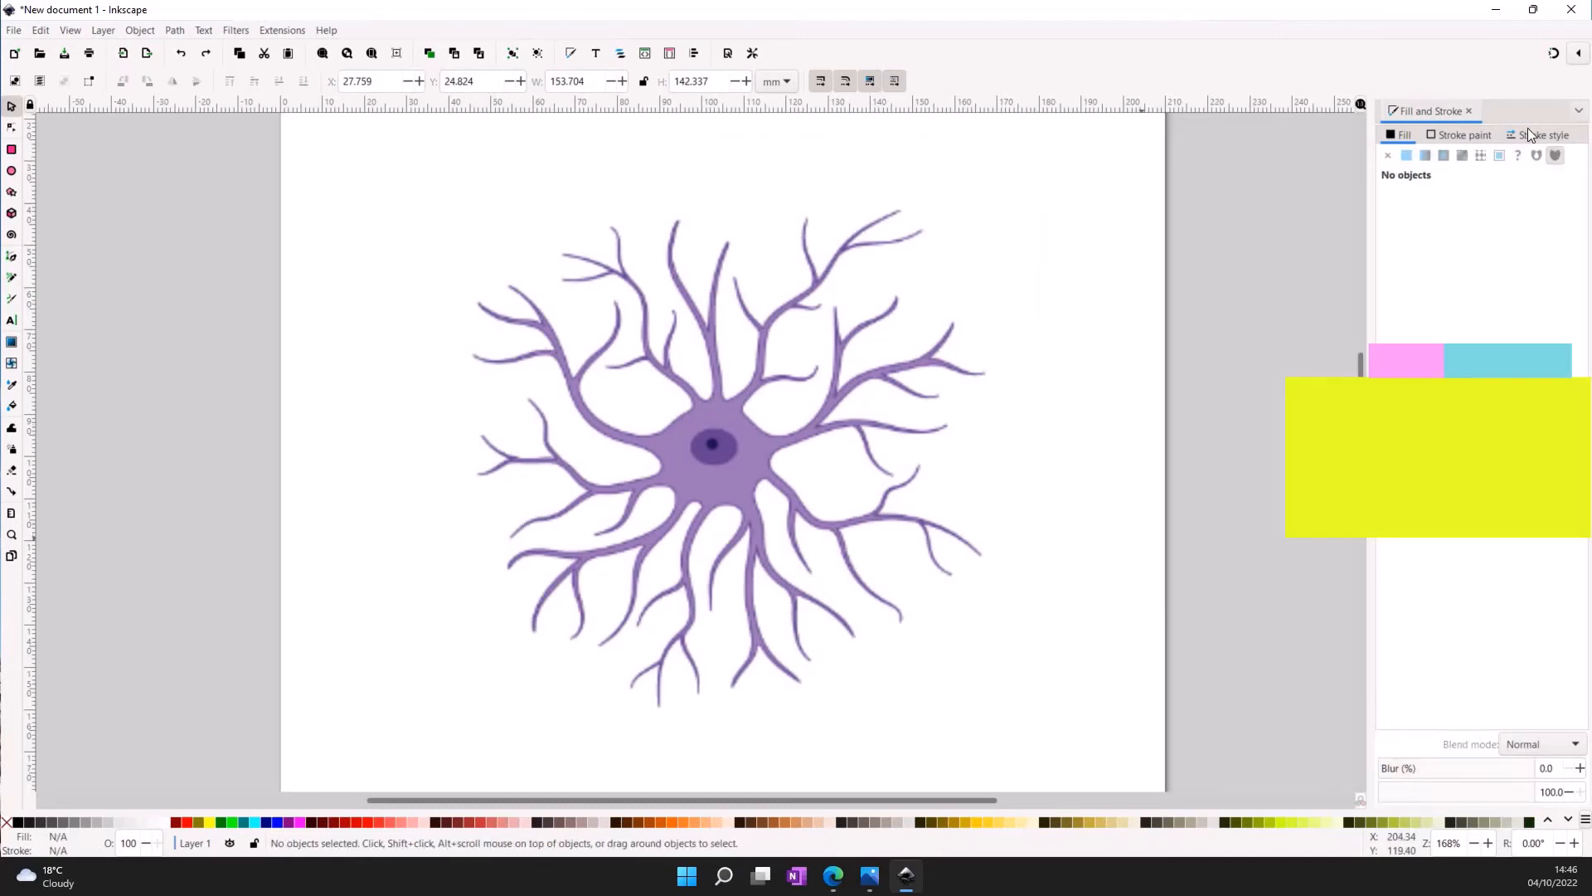
- Close the Fill and Stroke dialog and examine the neuron image's edges, nucleus and branches at high magnification
left_click(1469, 111)
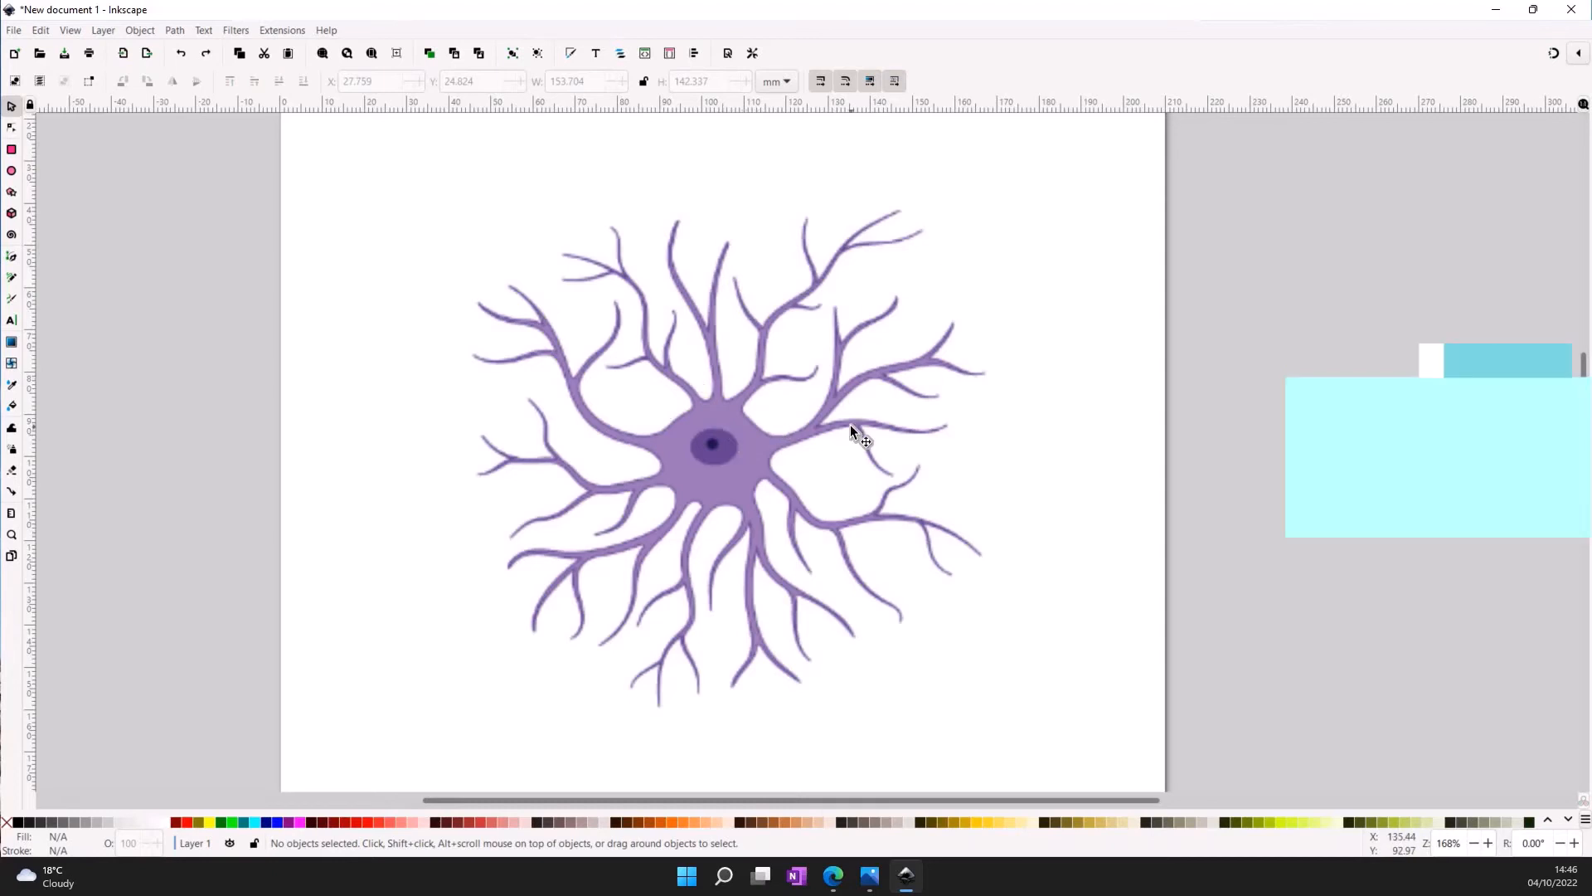
scroll(849, 424, "up", 3)
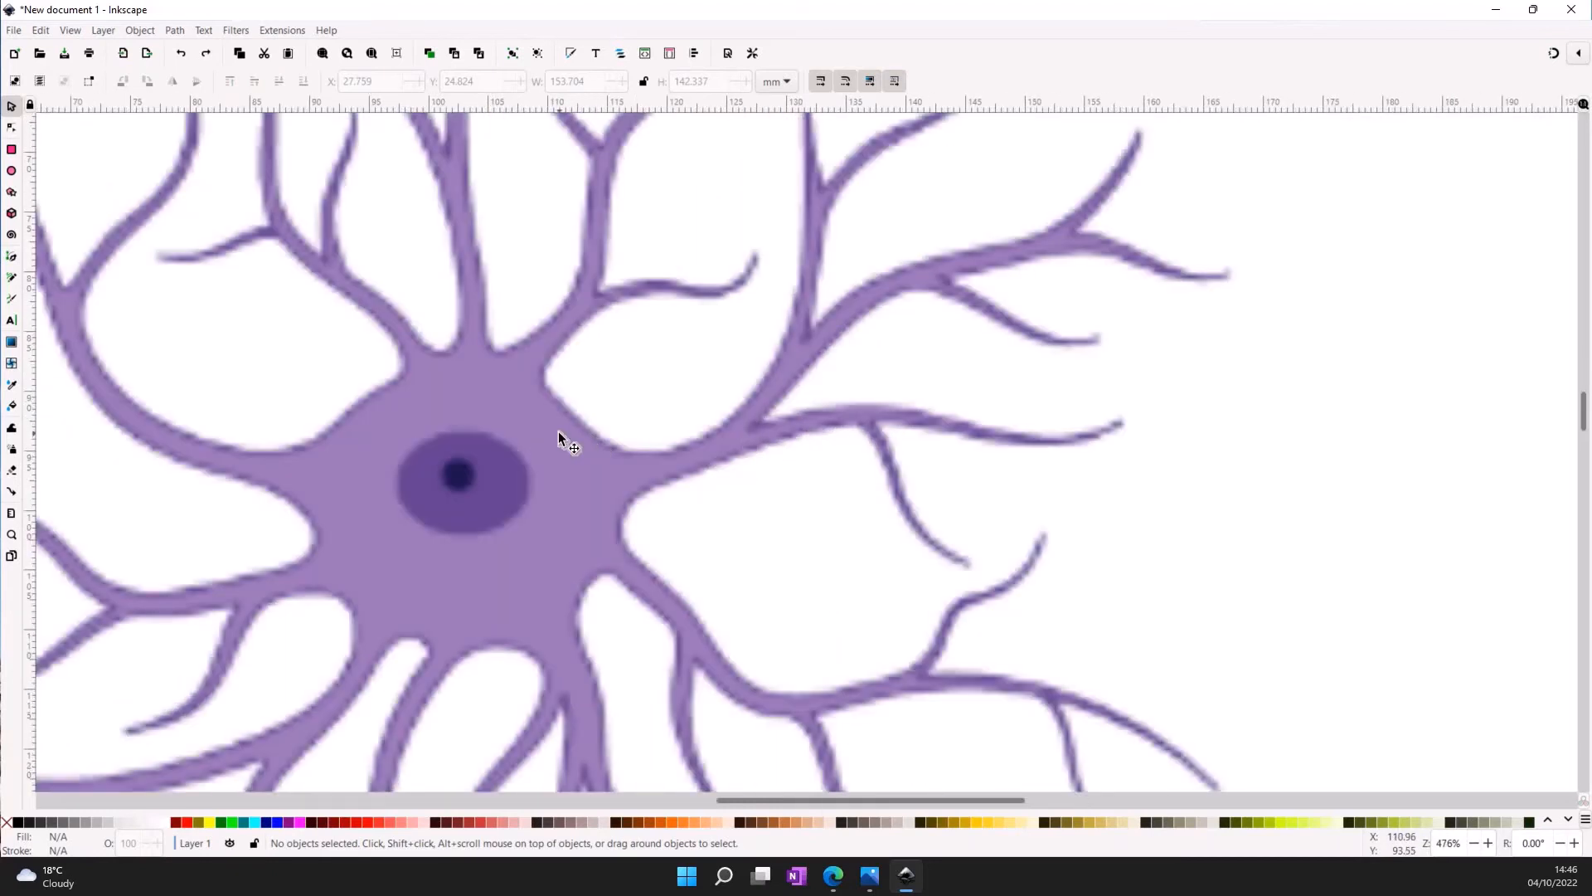
scroll(559, 432, "up", 3)
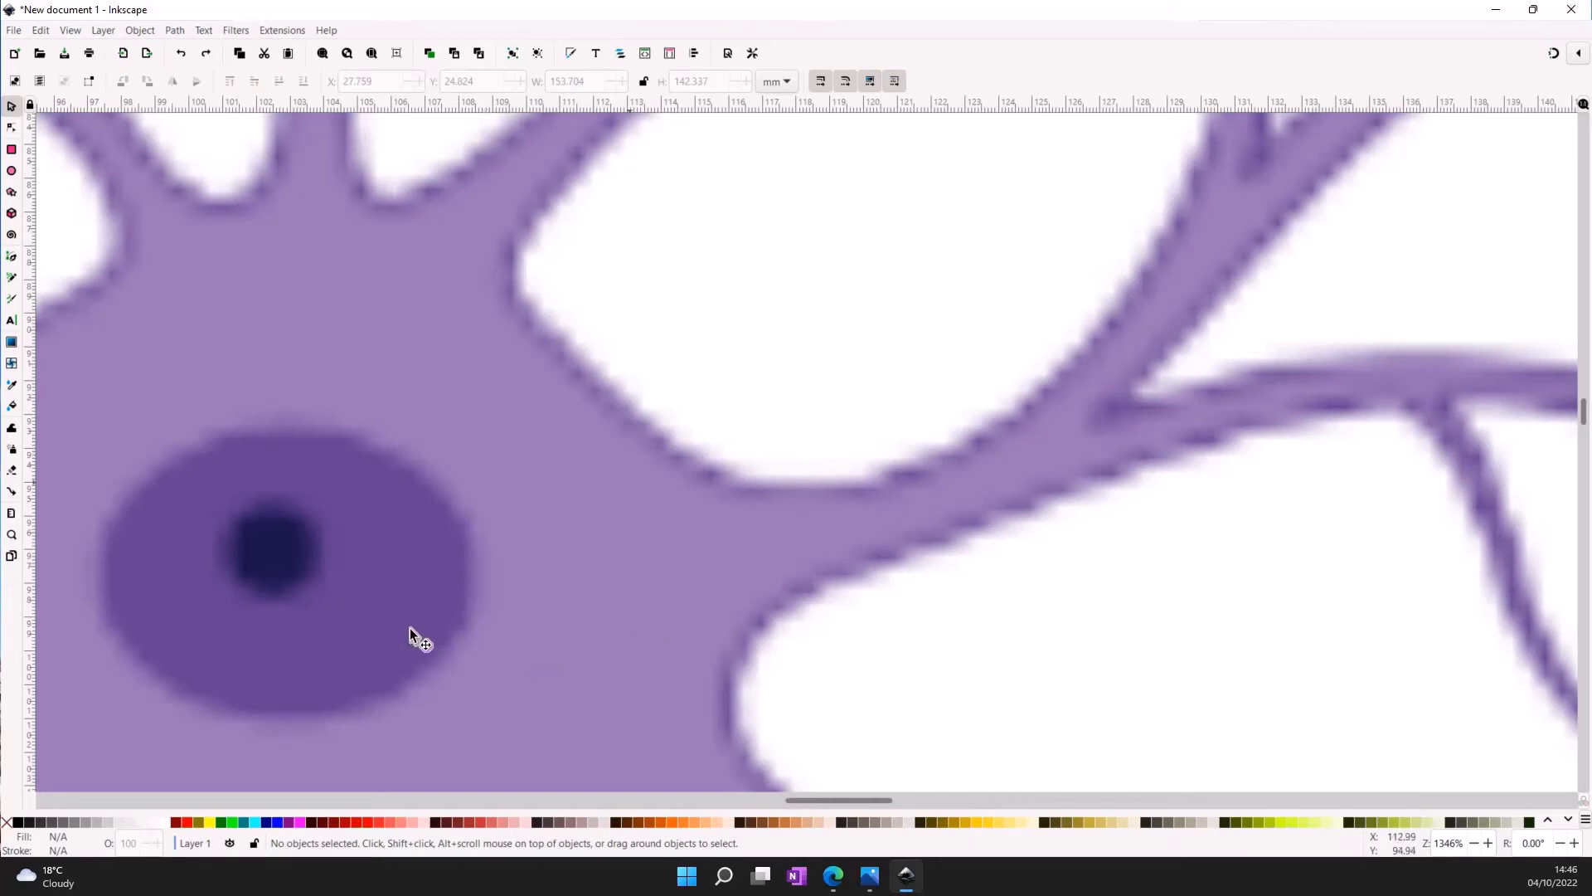
scroll(409, 628, "down", 2)
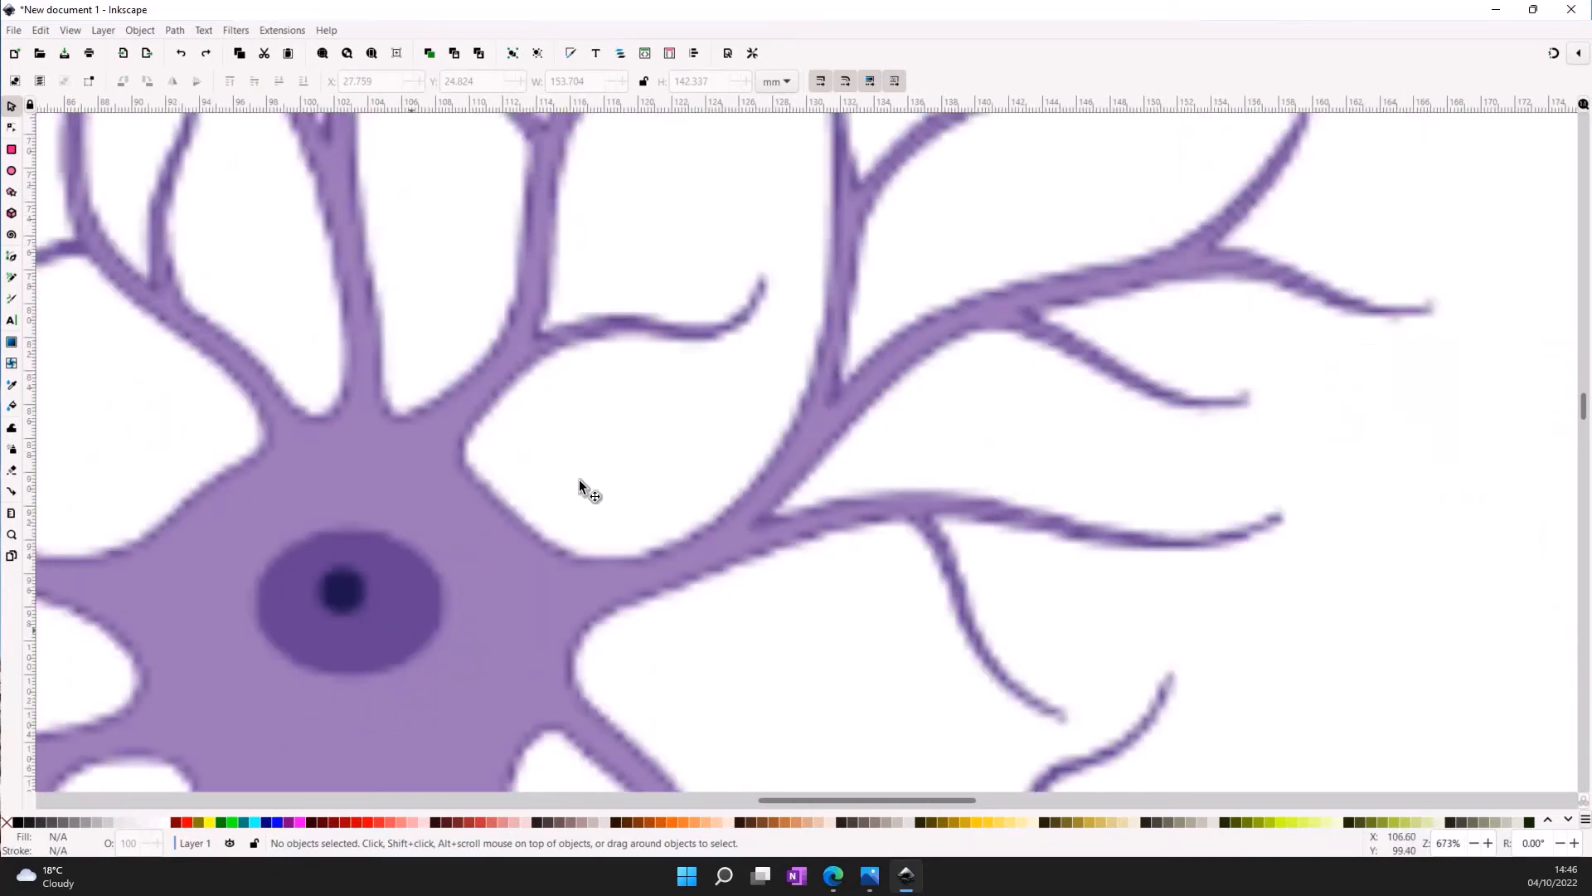
scroll(613, 452, "up", 2)
scroll(498, 365, "up", 4)
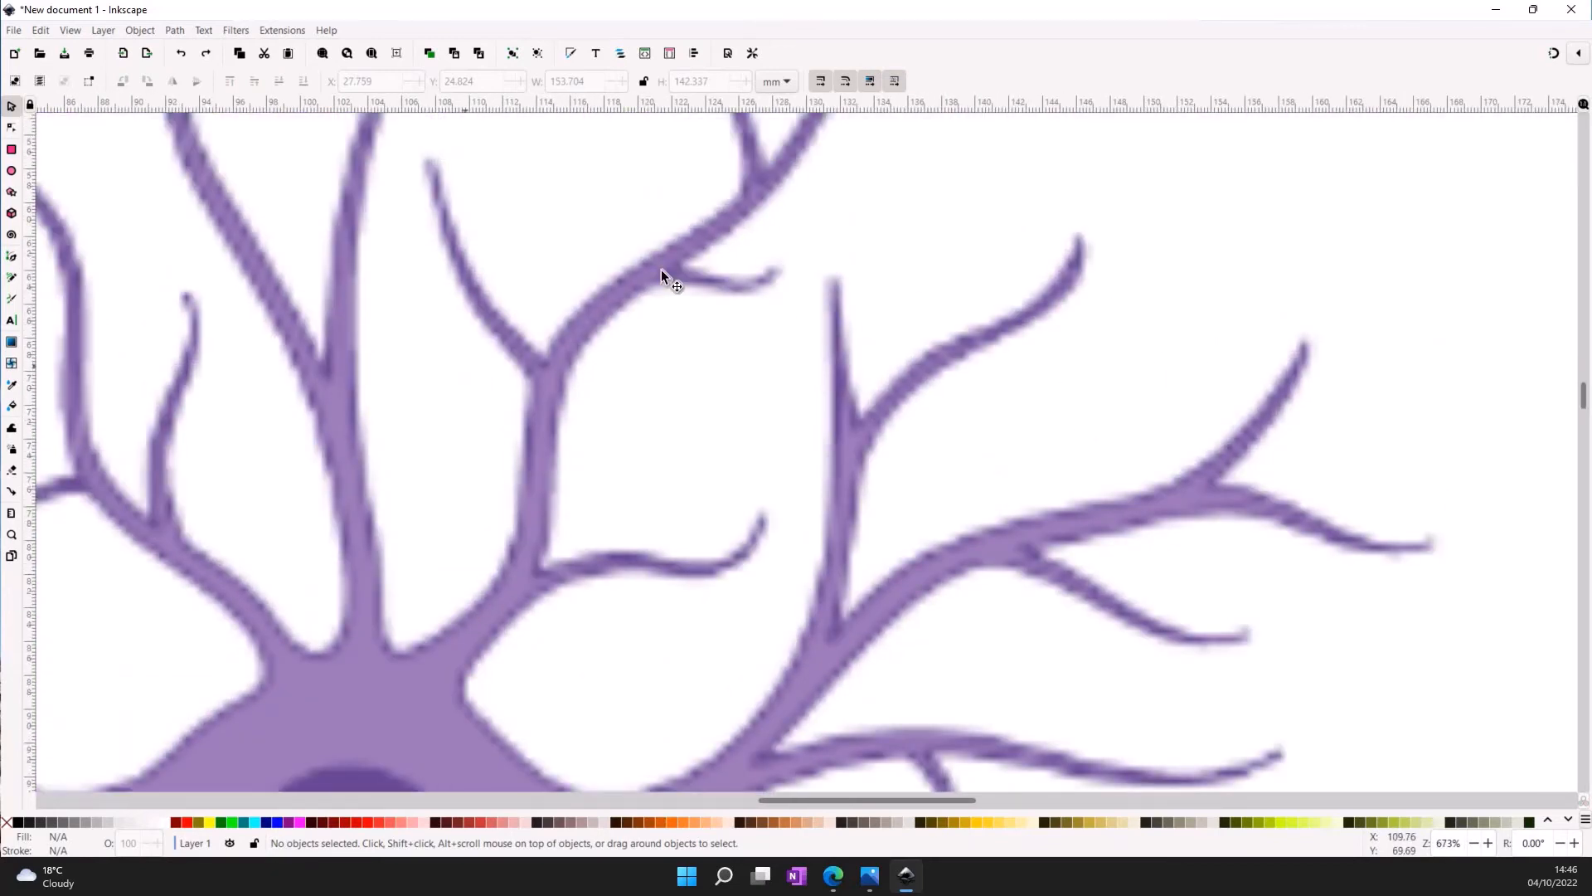
scroll(713, 199, "up", 2)
scroll(679, 490, "up", 1)
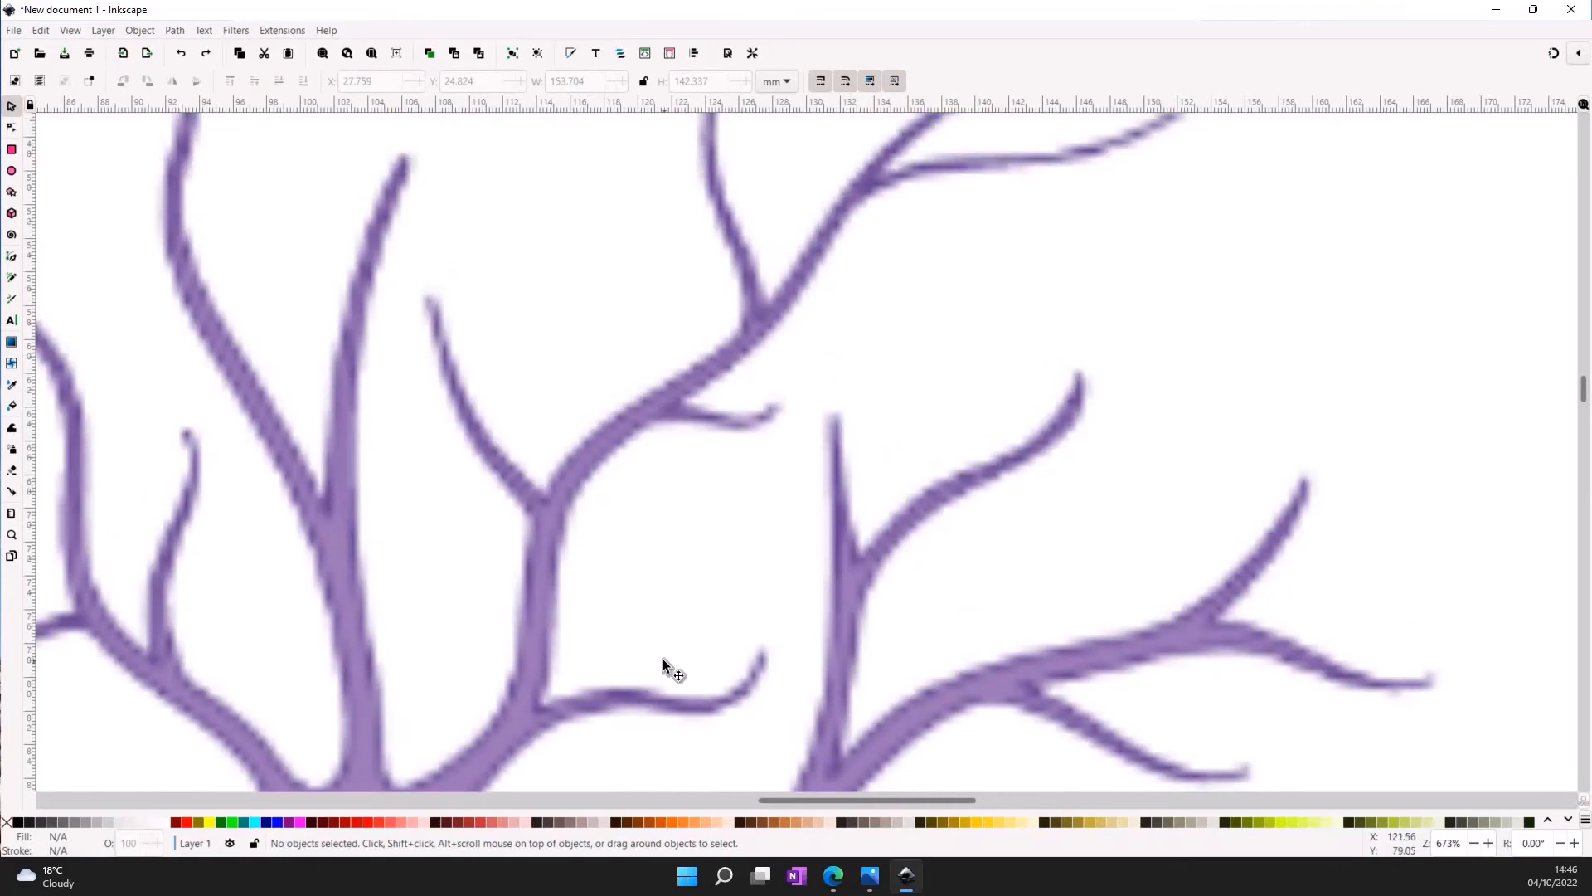
scroll(663, 658, "down", 4)
scroll(664, 659, "down", 3)
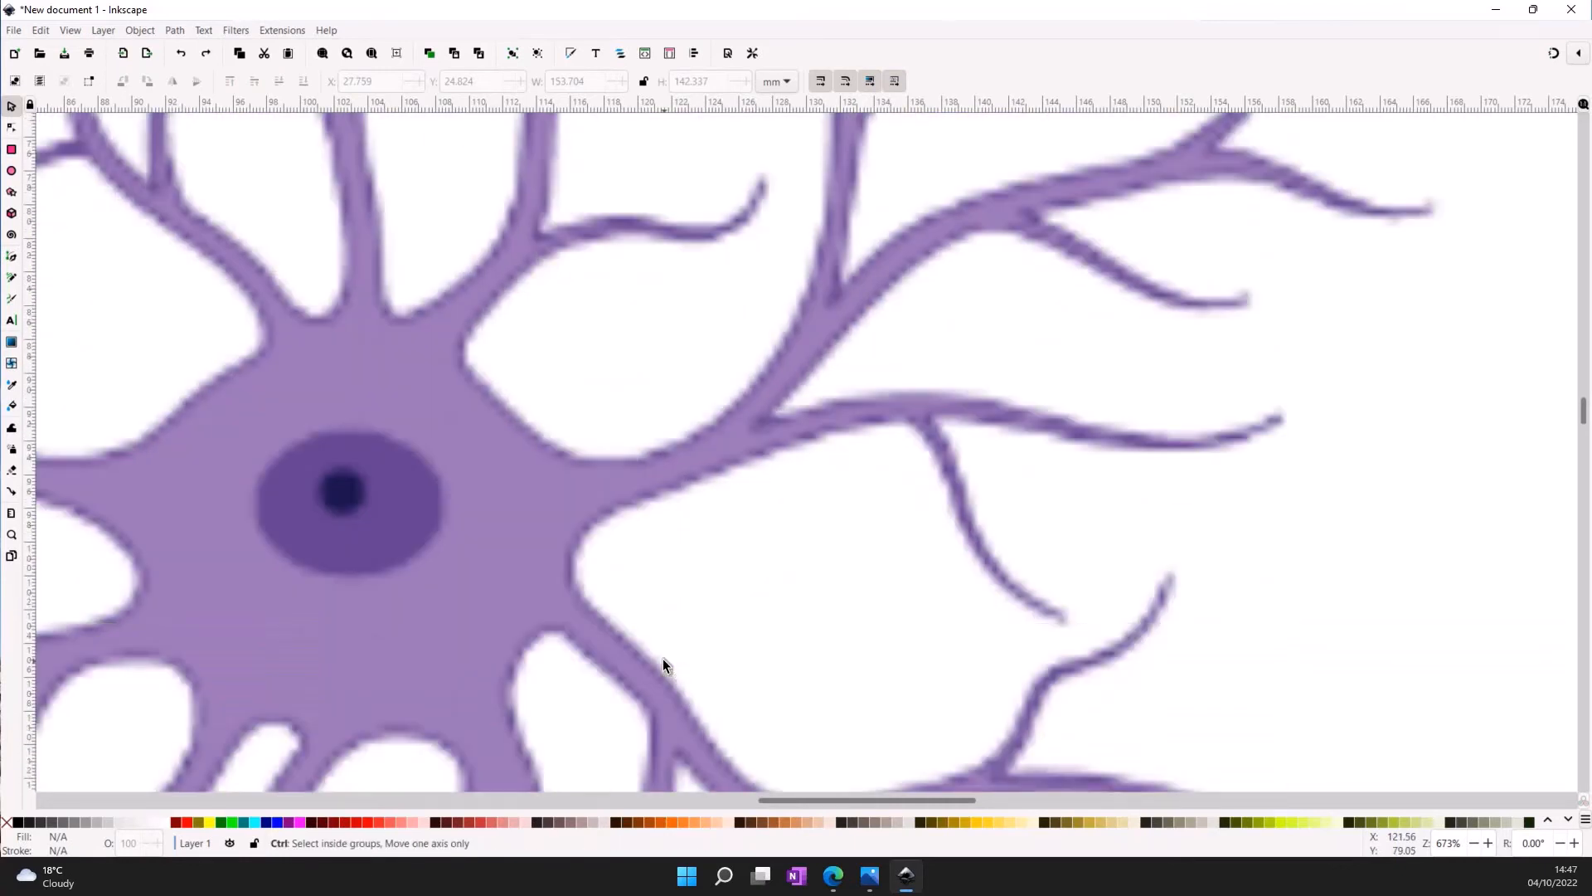
scroll(736, 644, "down", 1)
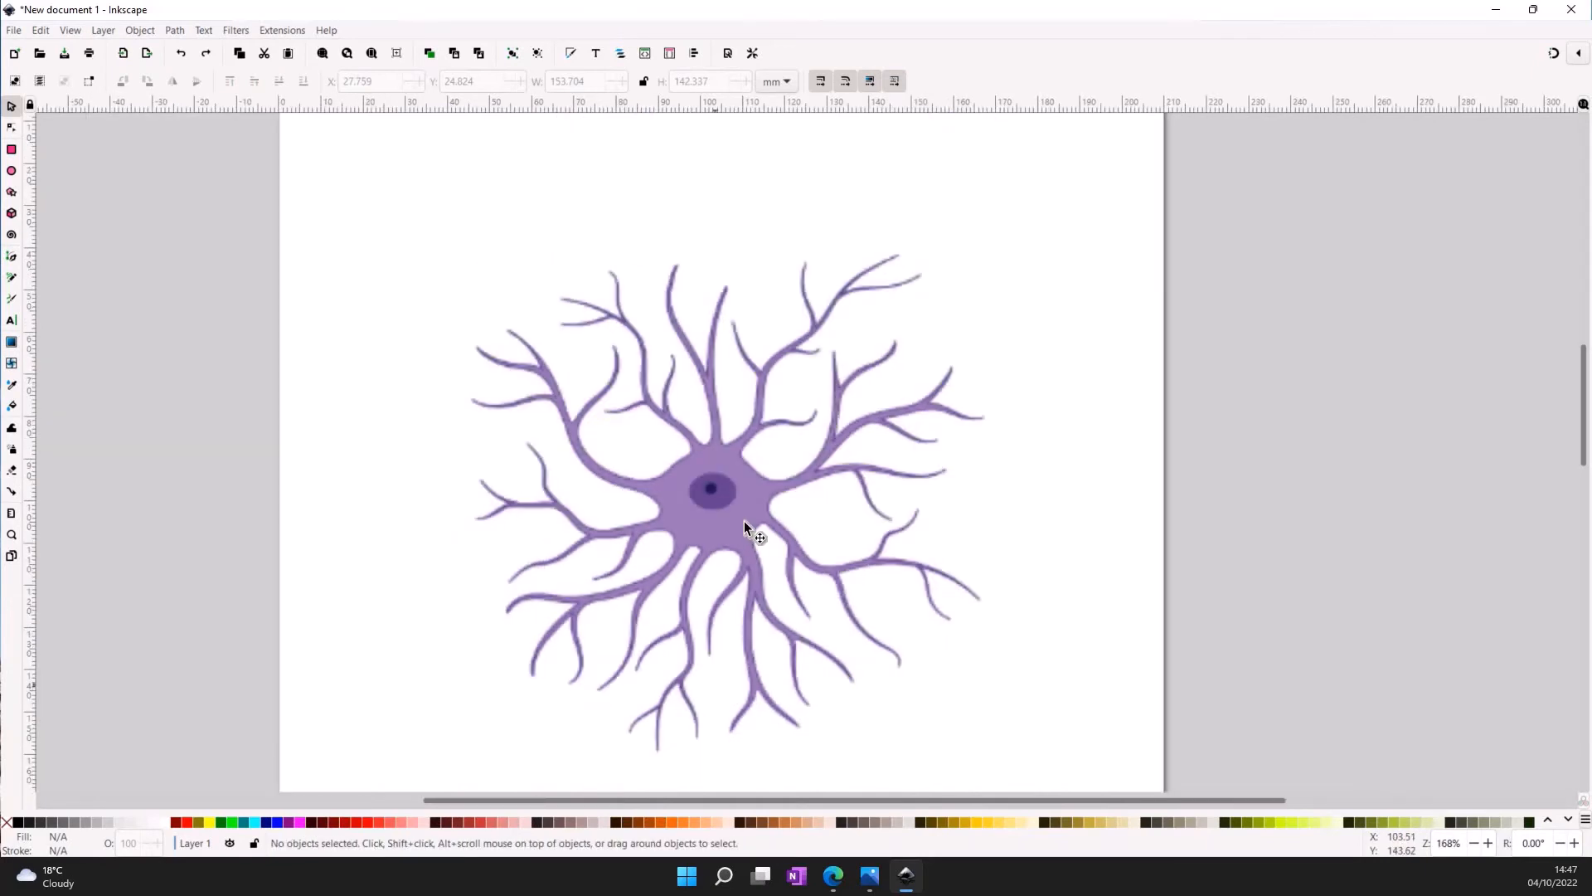
- Move the neuron image up to about X 27.1 mm, Y 4.8 mm and open a widened Trace Bitmap dialog for it
left_click_drag(755, 407, 700, 335)
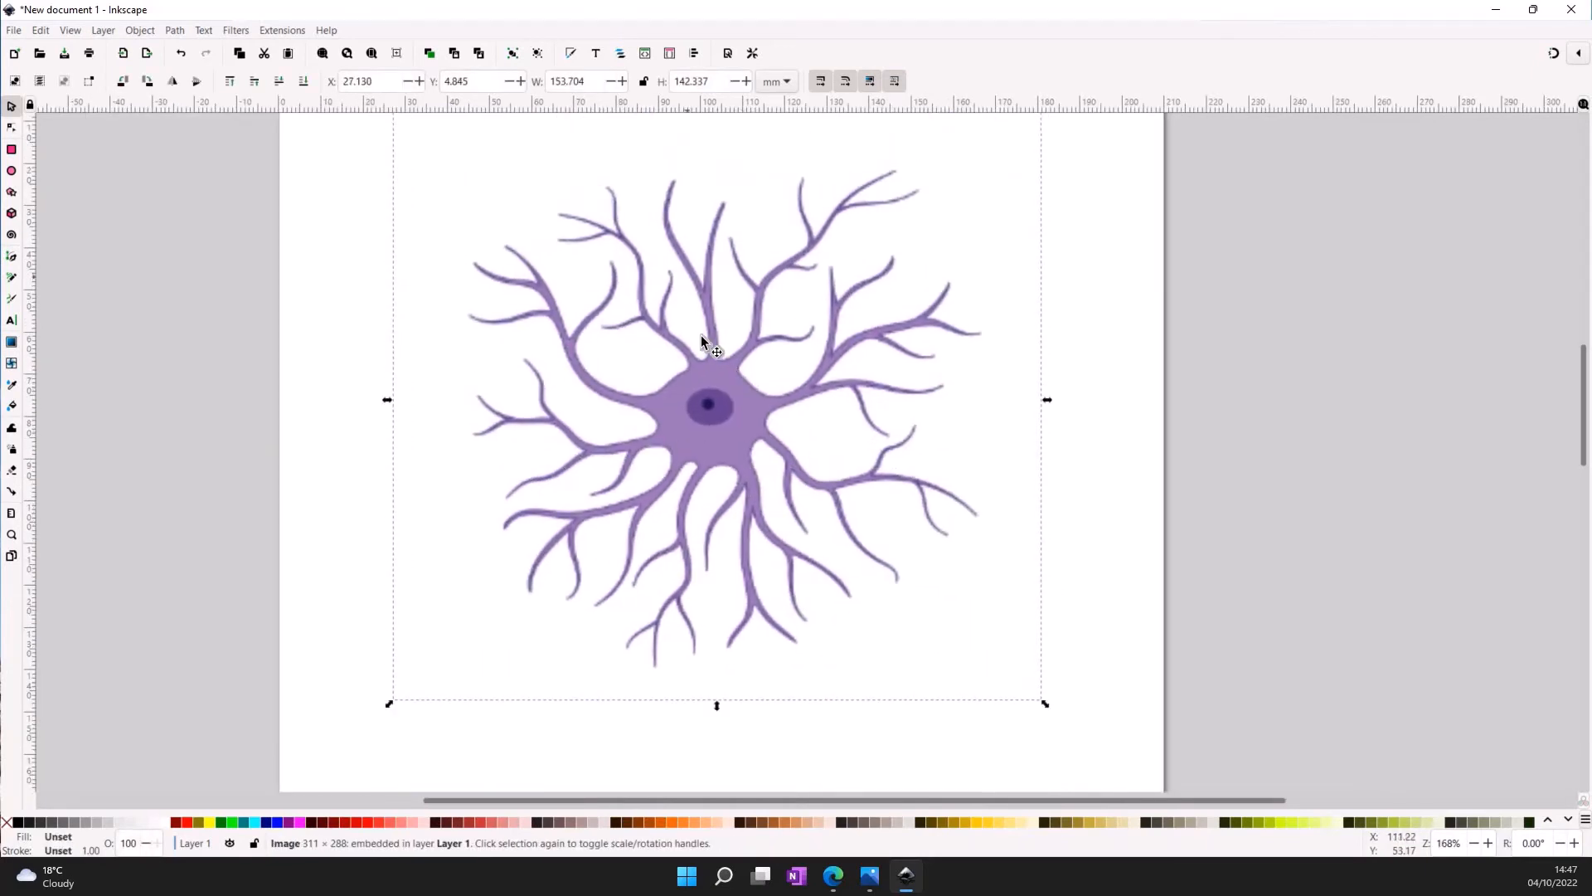
left_click(177, 31)
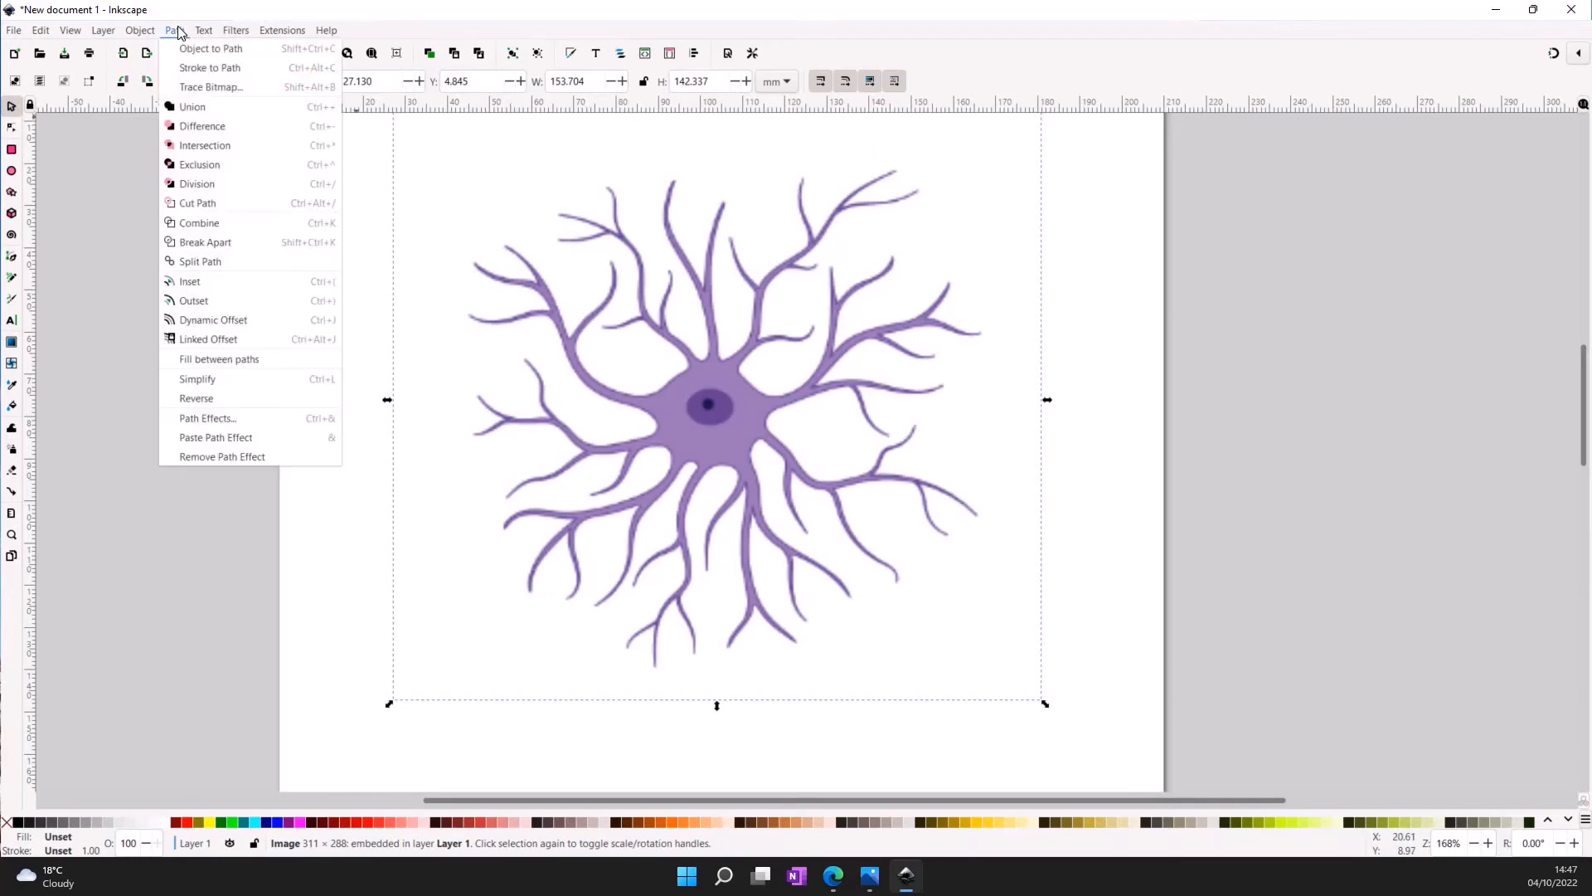
left_click(189, 89)
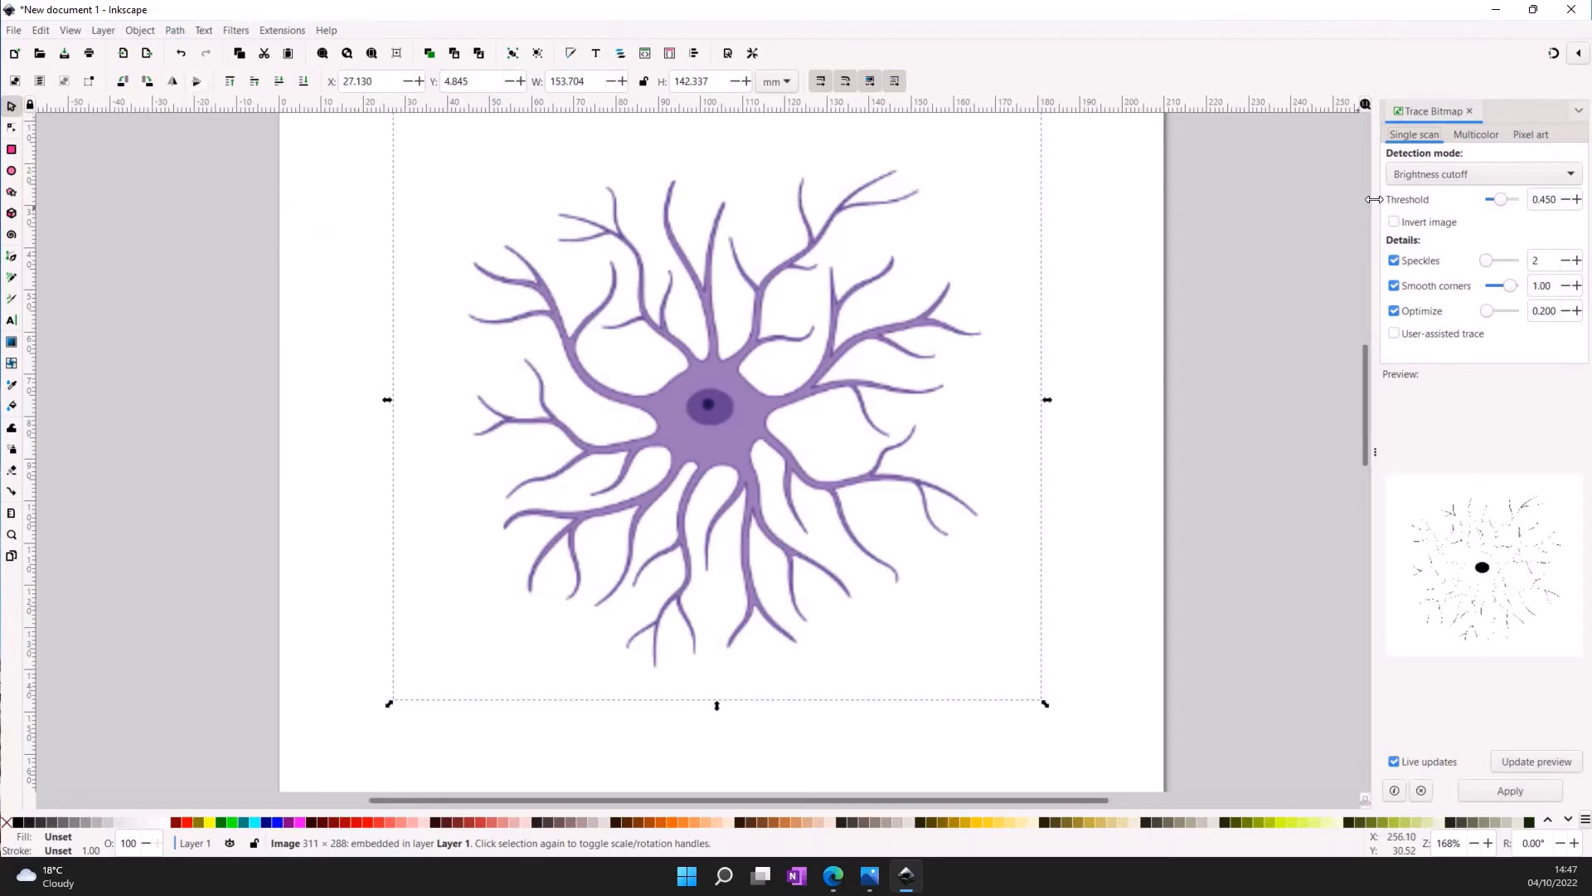
left_click_drag(1374, 199, 999, 323)
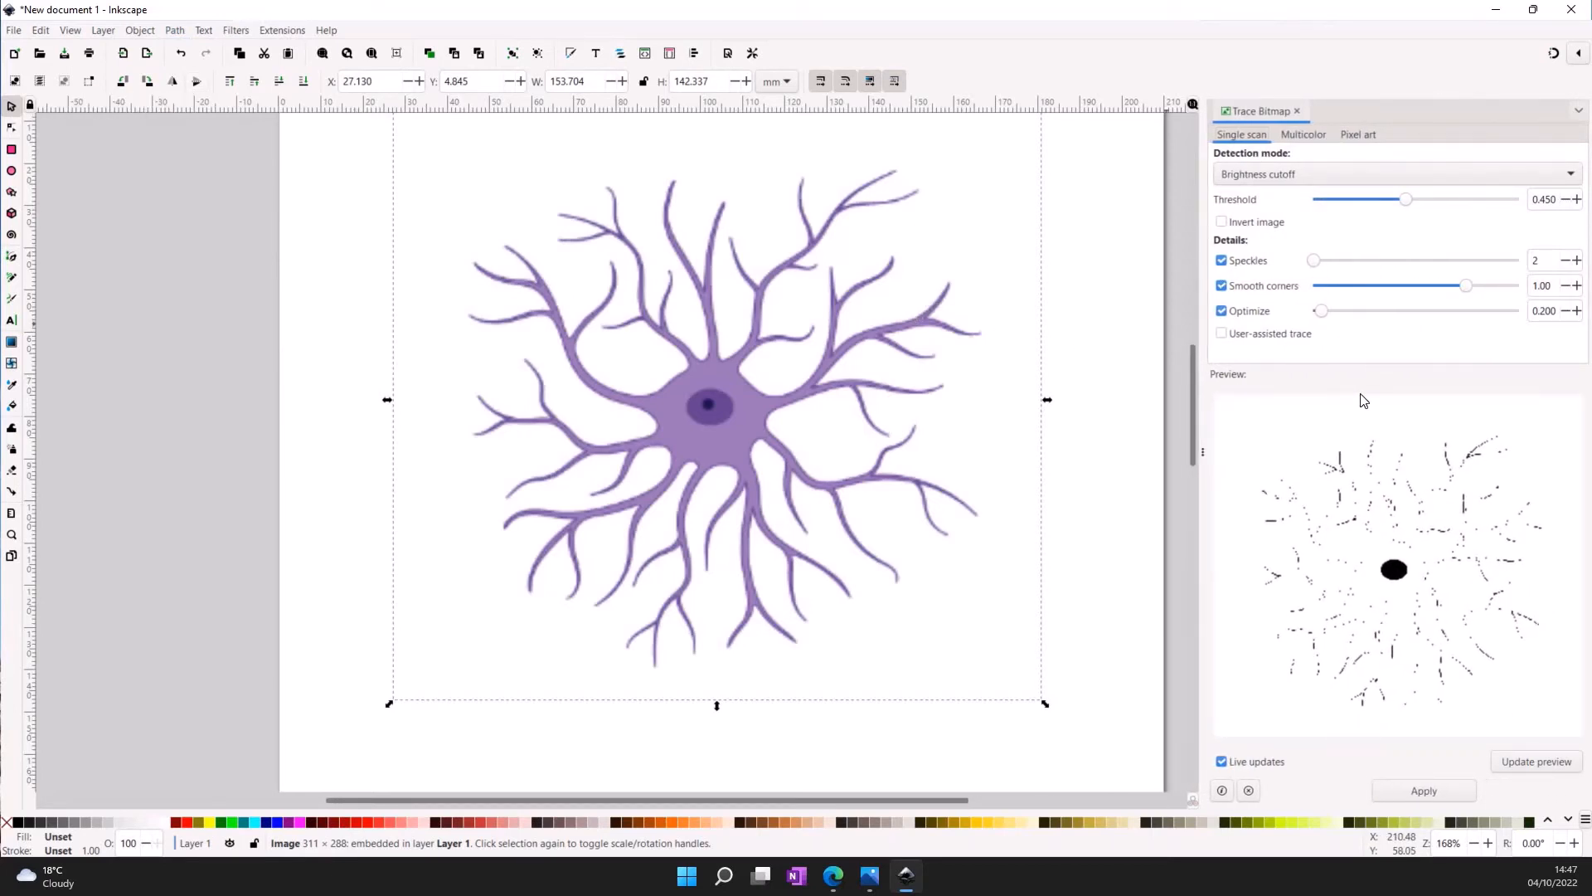
- Trace the neuron image as a single scan using Brightness cutoff with the threshold set to 0.593
scroll(1110, 384, "up", 1)
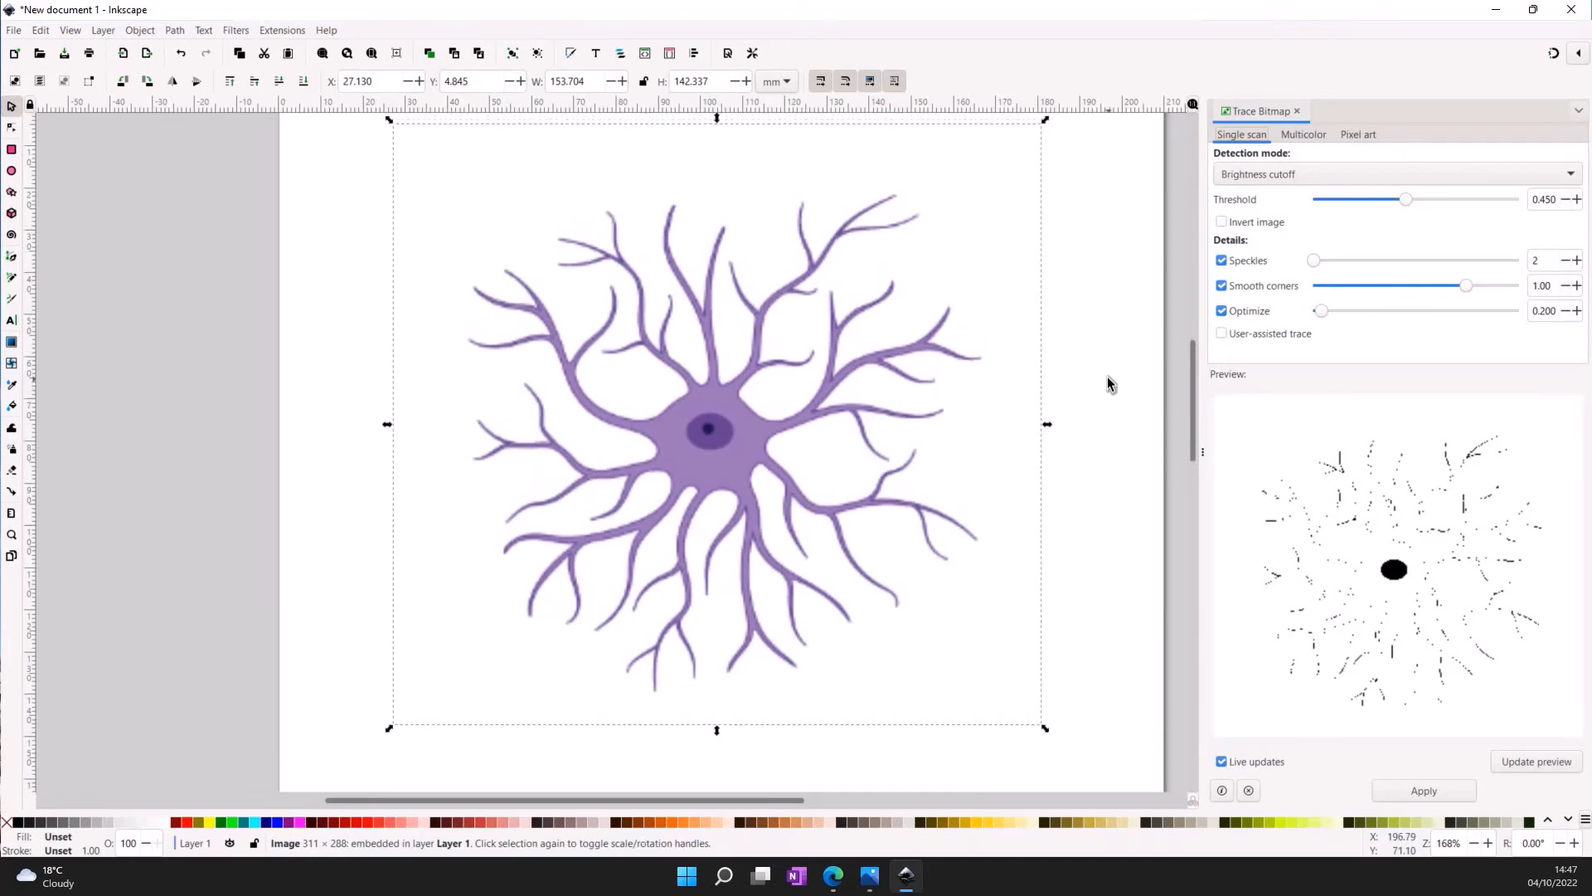
scroll(965, 445, "up", 1)
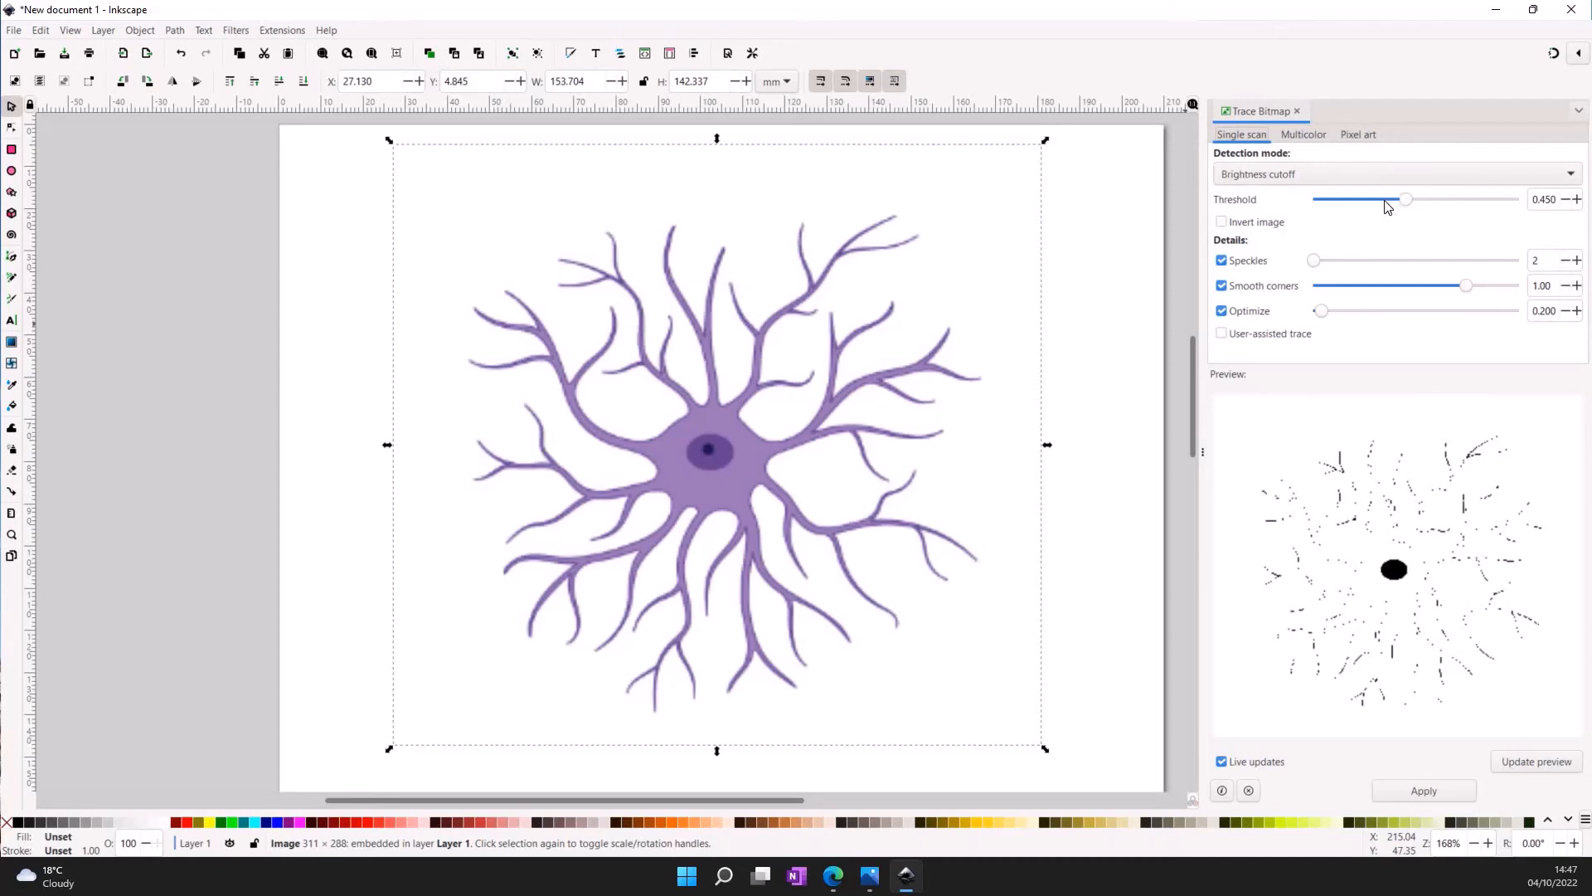
left_click_drag(1384, 201, 1434, 202)
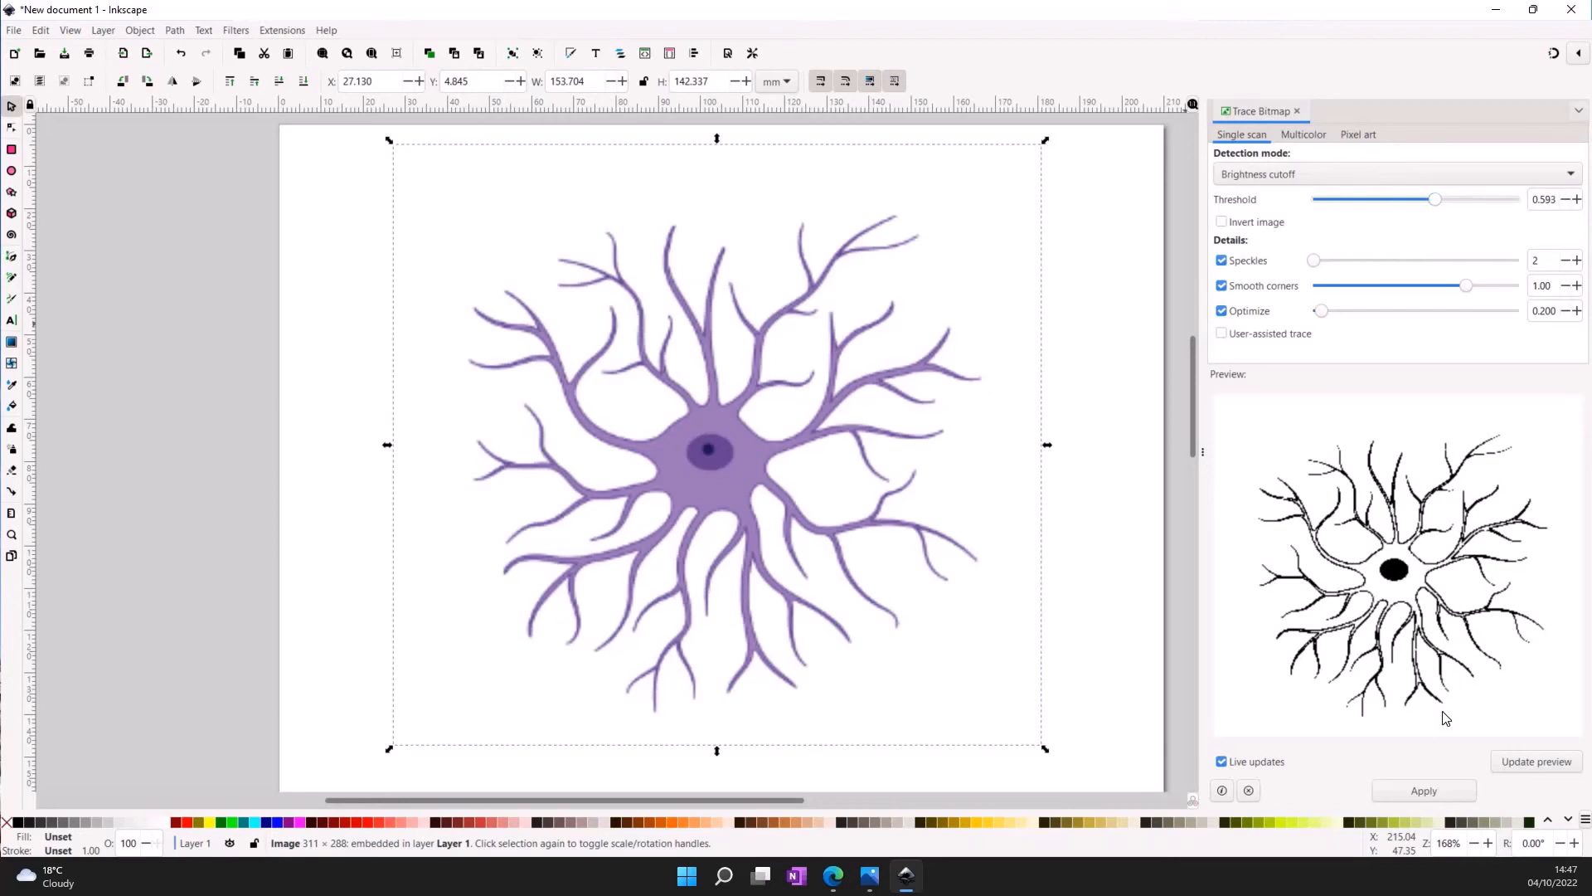
left_click(1418, 796)
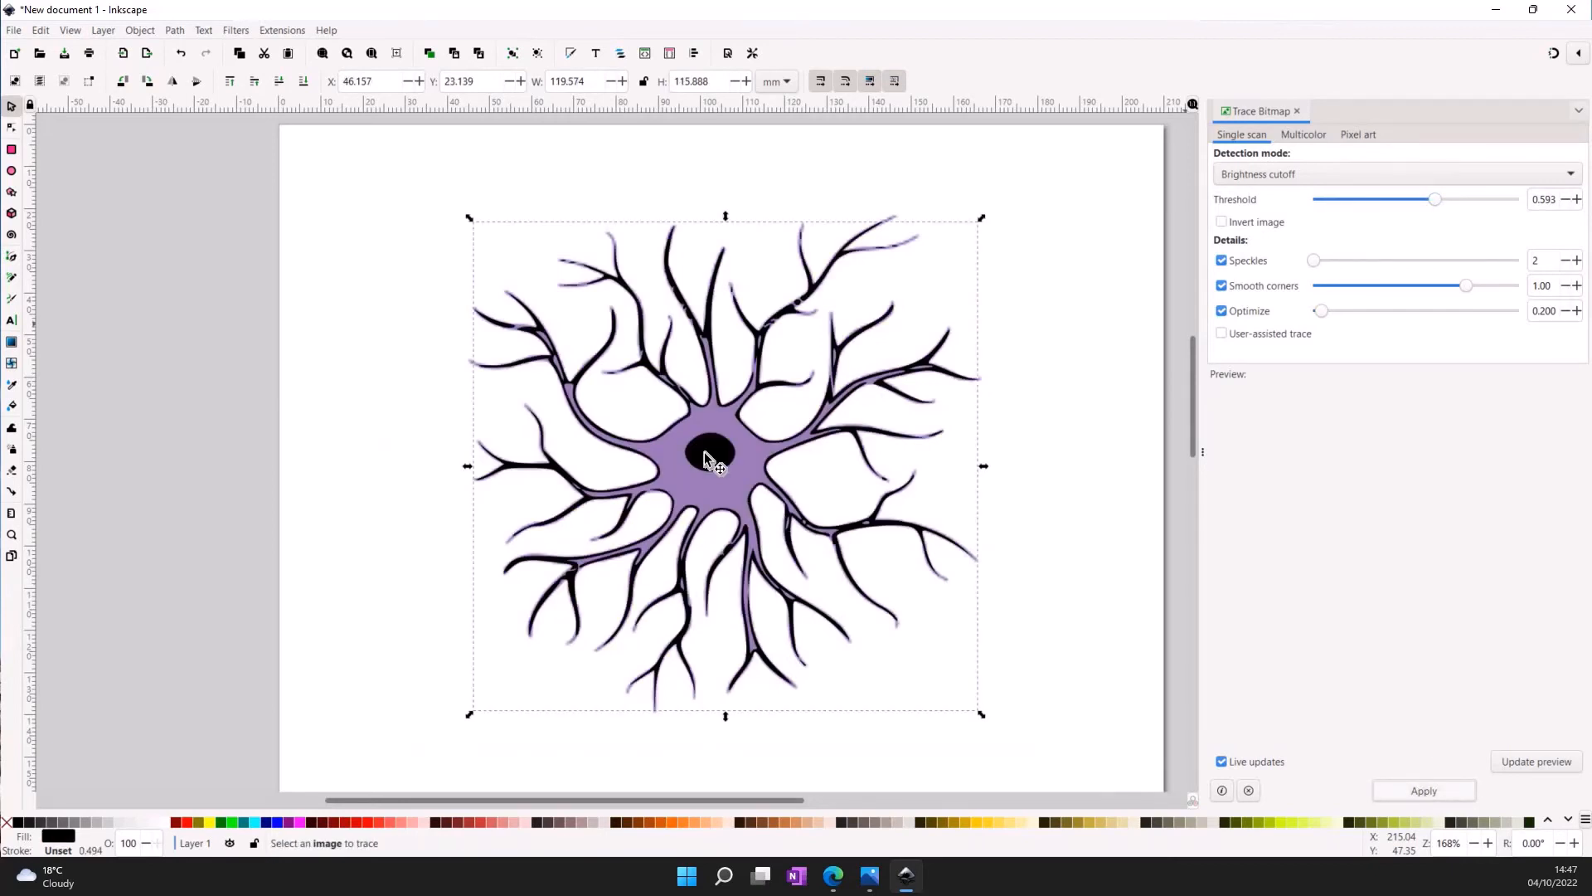
- Move the traced black path off the original neuron and partly outside the page, to about X -79.4 mm, Y 10.4 mm
mouse_move(693, 450)
left_mouse_down()
mouse_move(245, 347)
mouse_move(242, 324)
left_mouse_up()
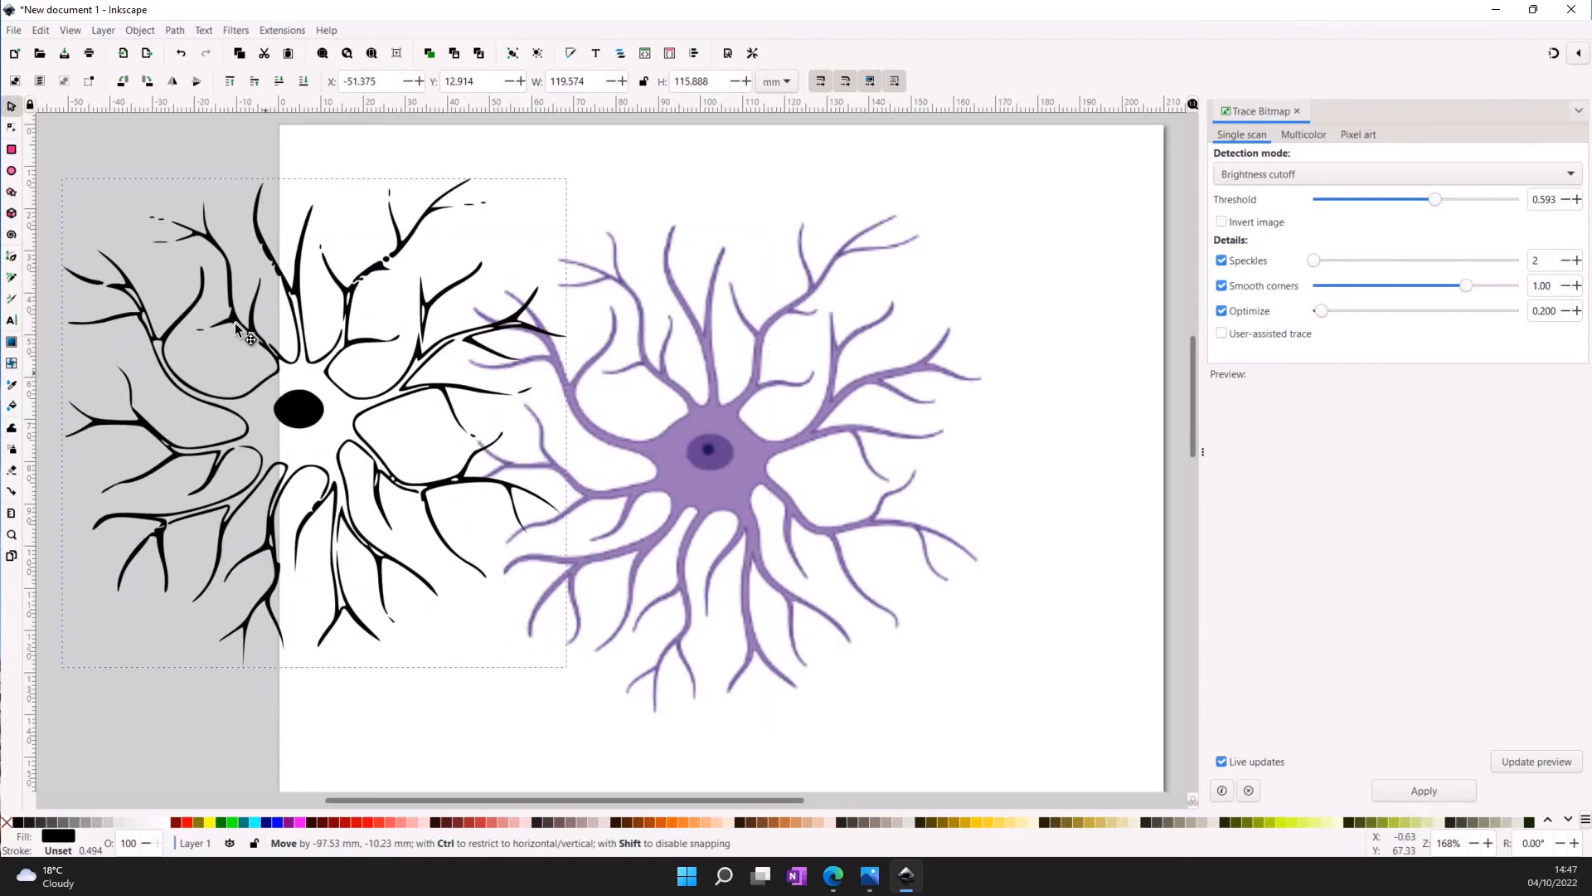
left_click(369, 516)
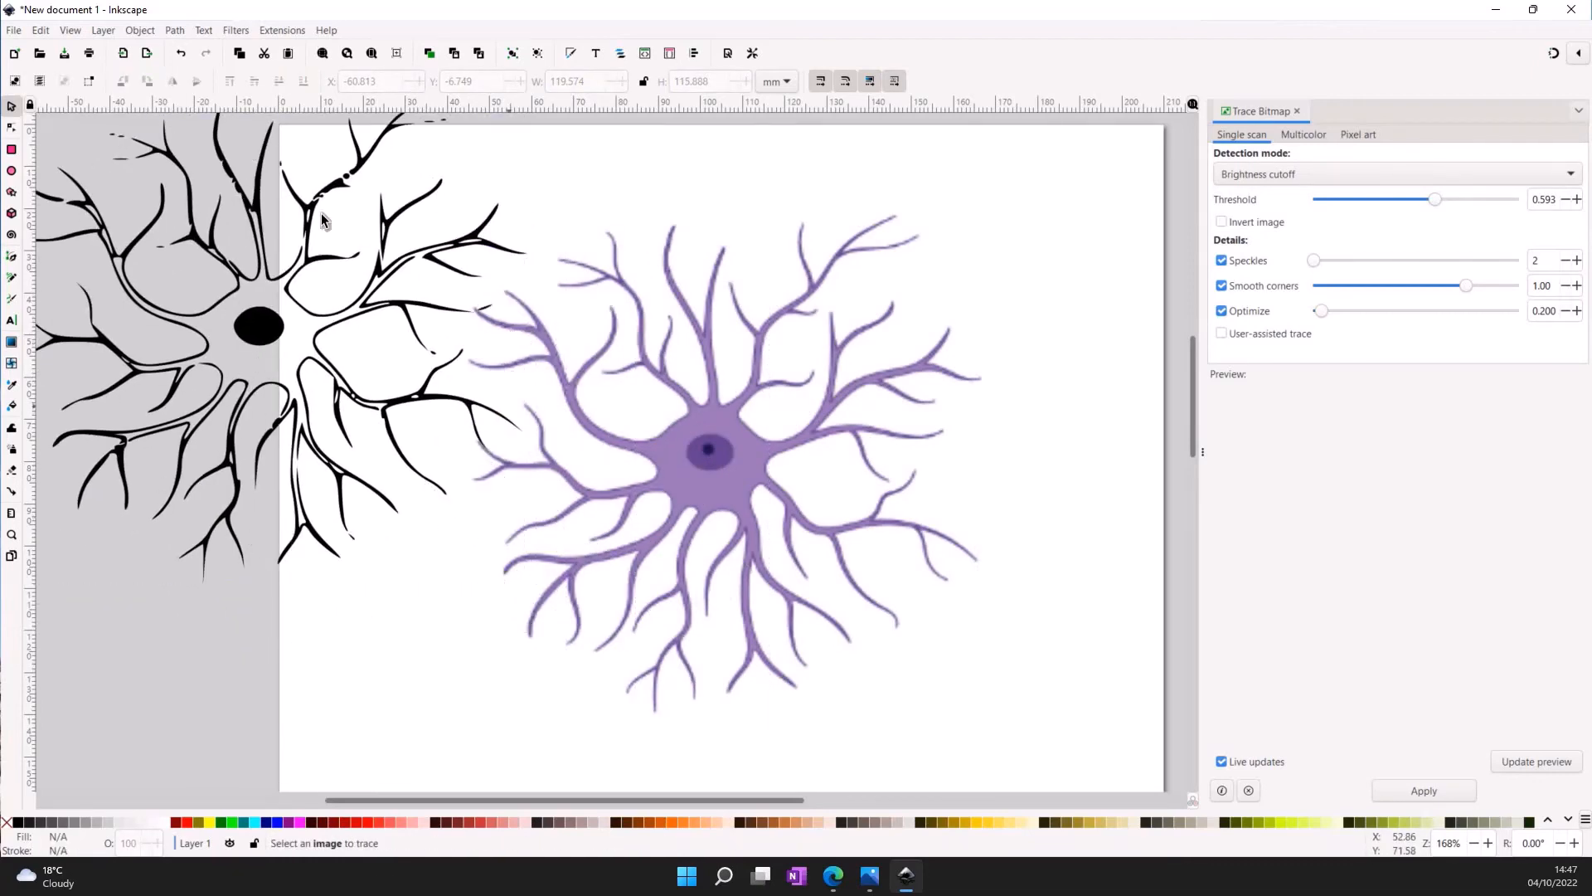
left_click(264, 326)
mouse_move(768, 332)
left_mouse_down()
mouse_move(773, 486)
mouse_move(375, 464)
mouse_move(220, 416)
left_mouse_up()
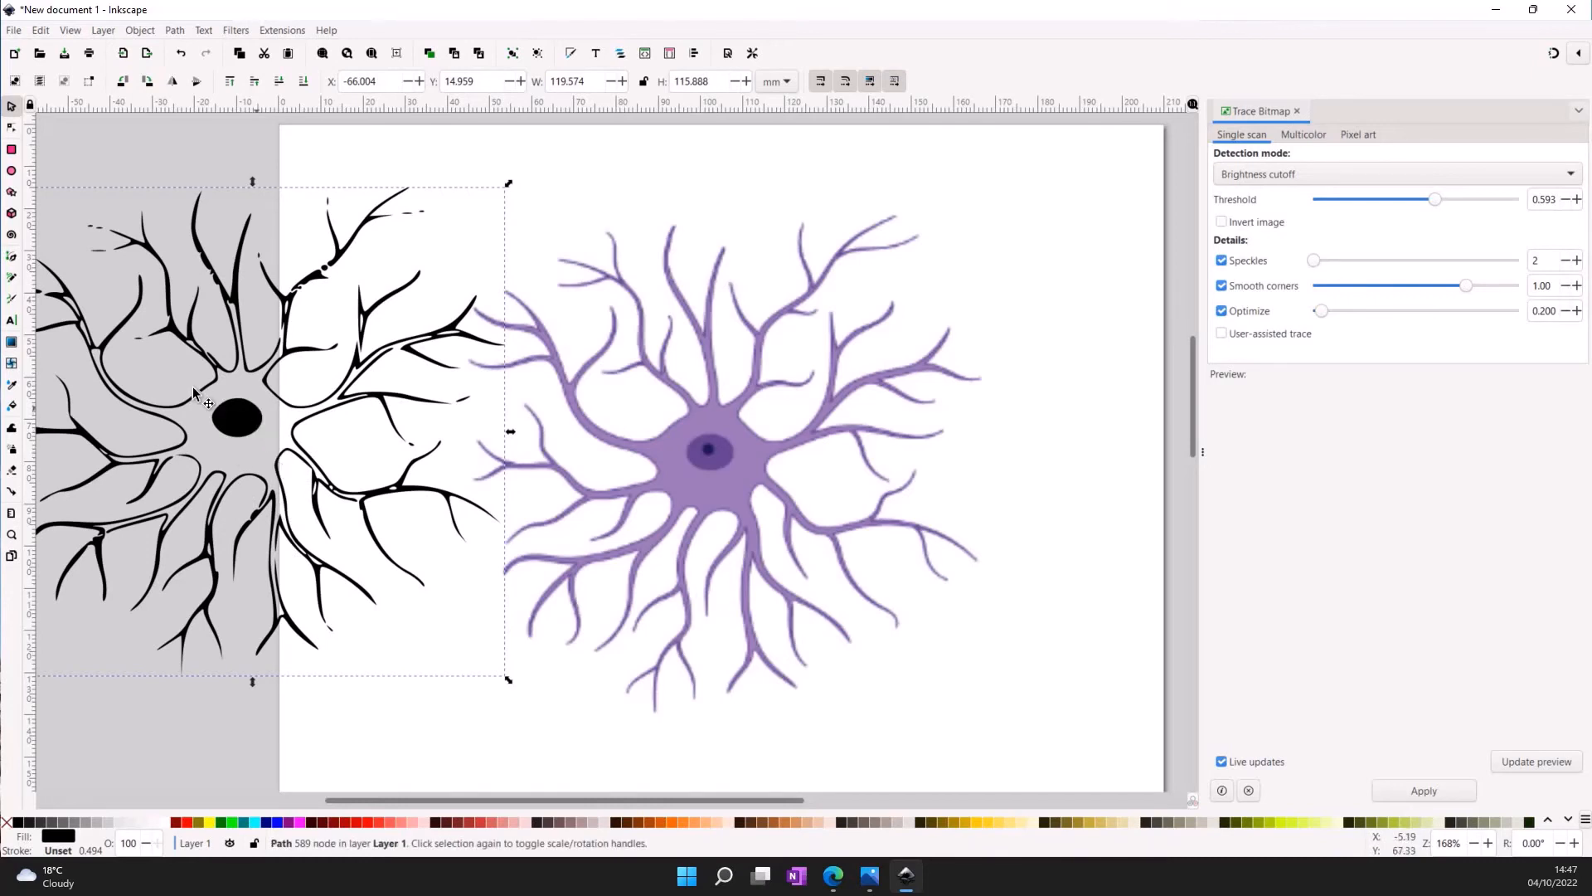
left_click_drag(192, 386, 136, 368)
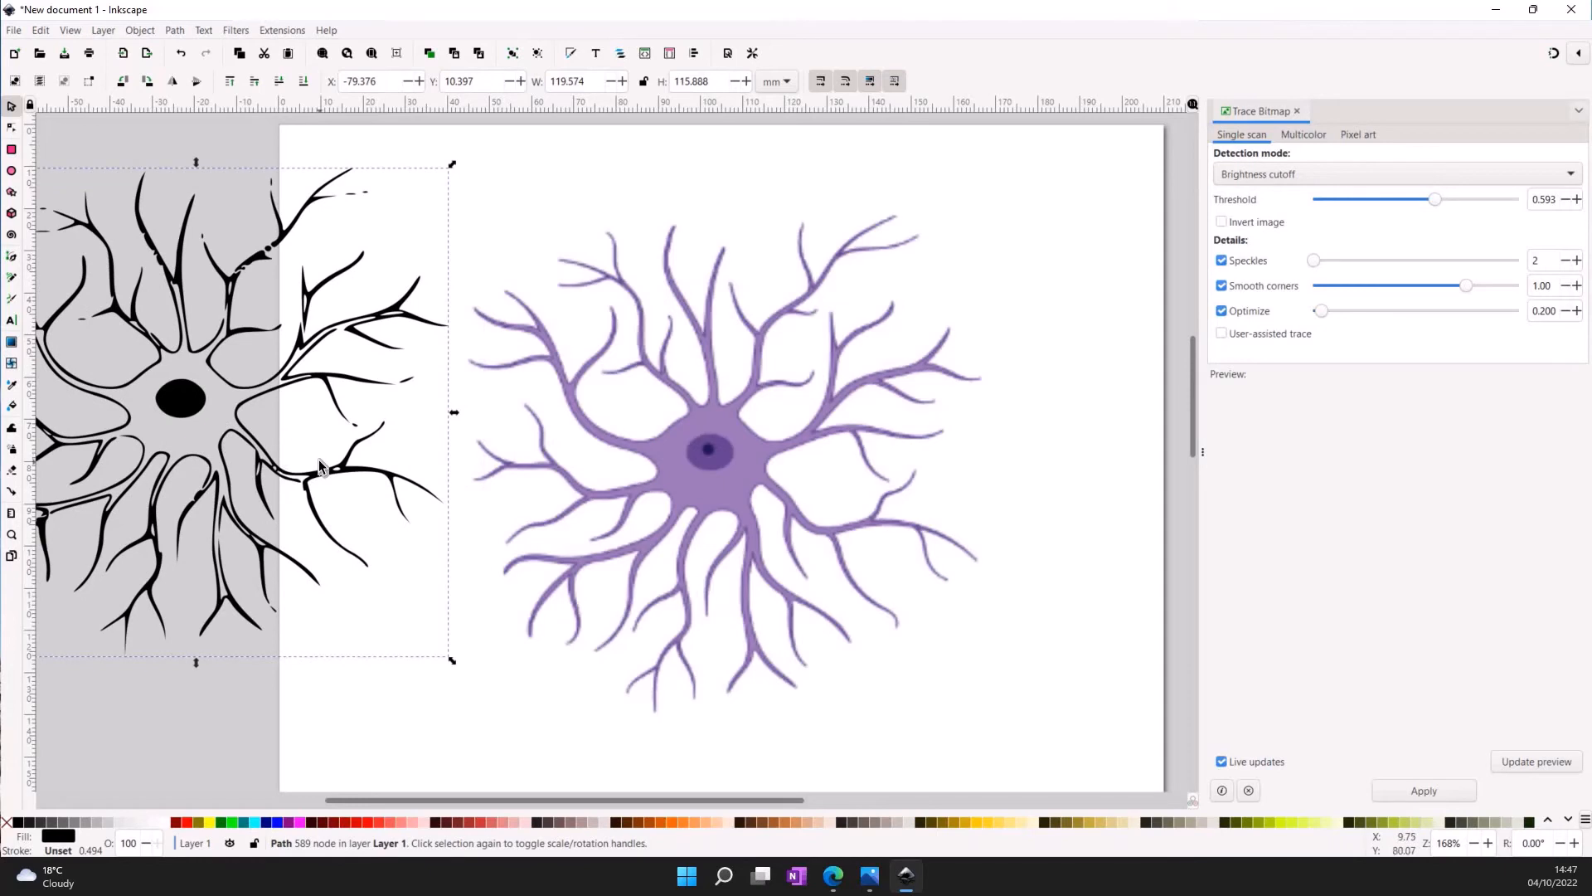
- Delete the traced black path and select the original neuron image
key("Delete")
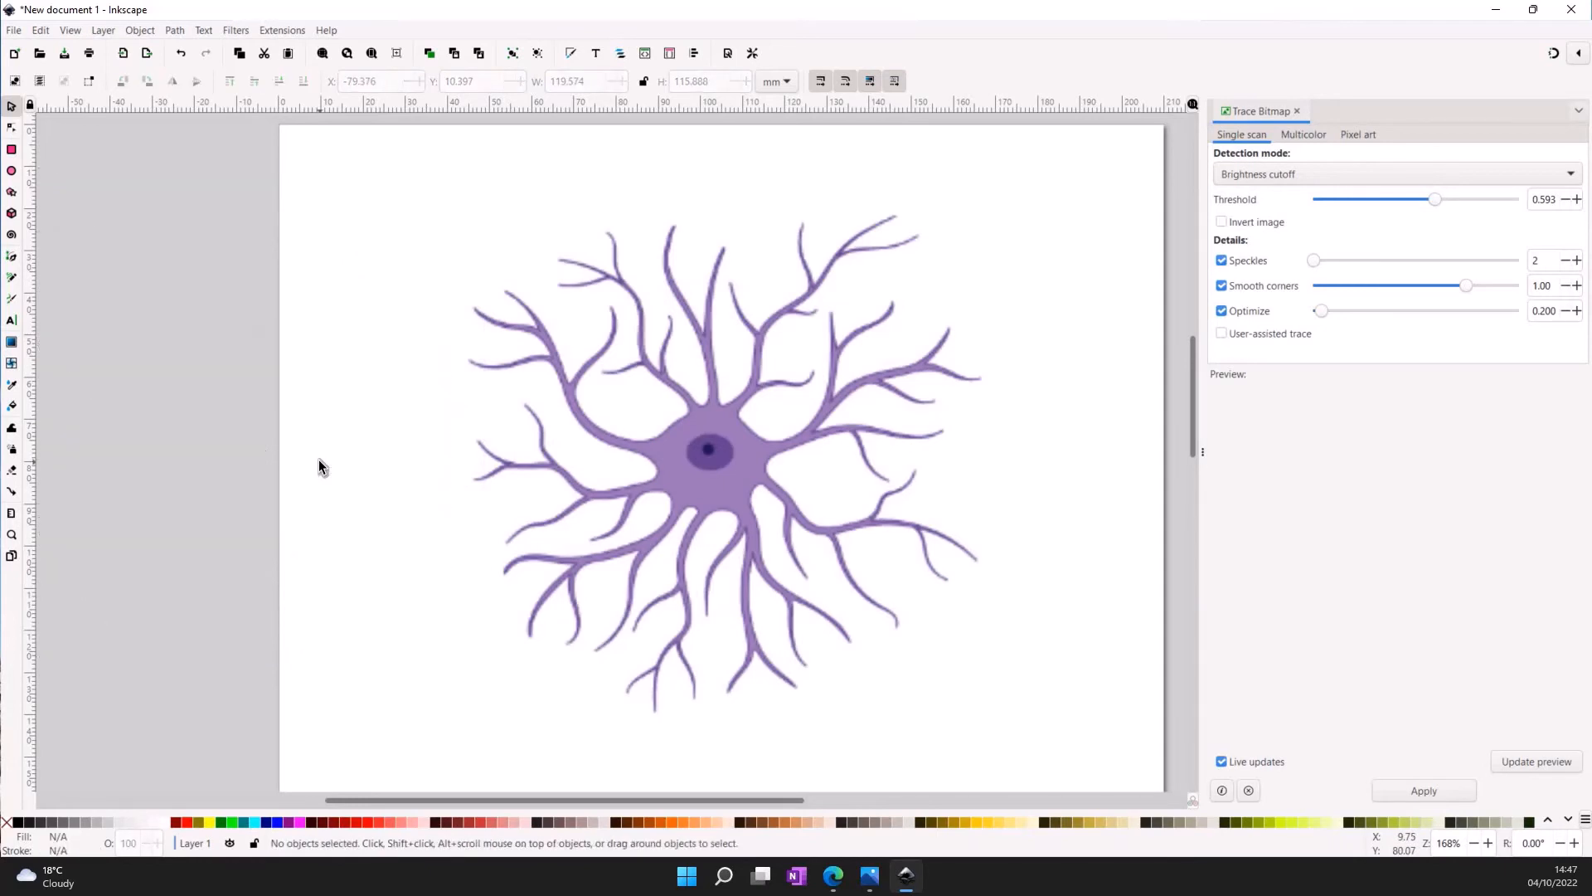
left_click(675, 445)
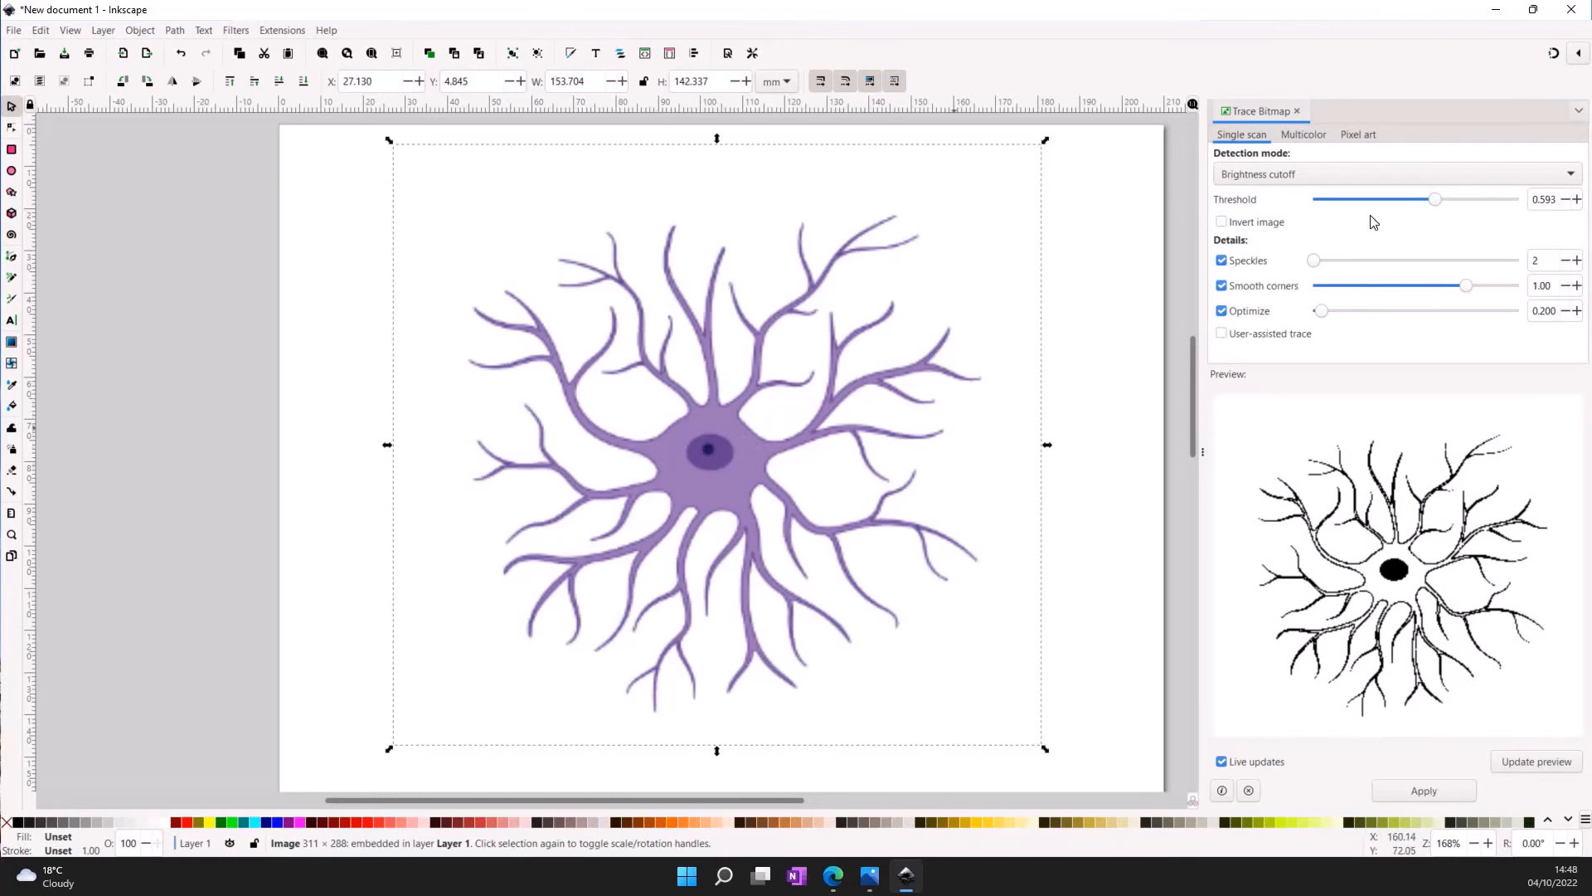
- Trace the neuron image as a multicolour scan using Colours with 8 scans, Stack and Remove background enabled
left_click(1300, 135)
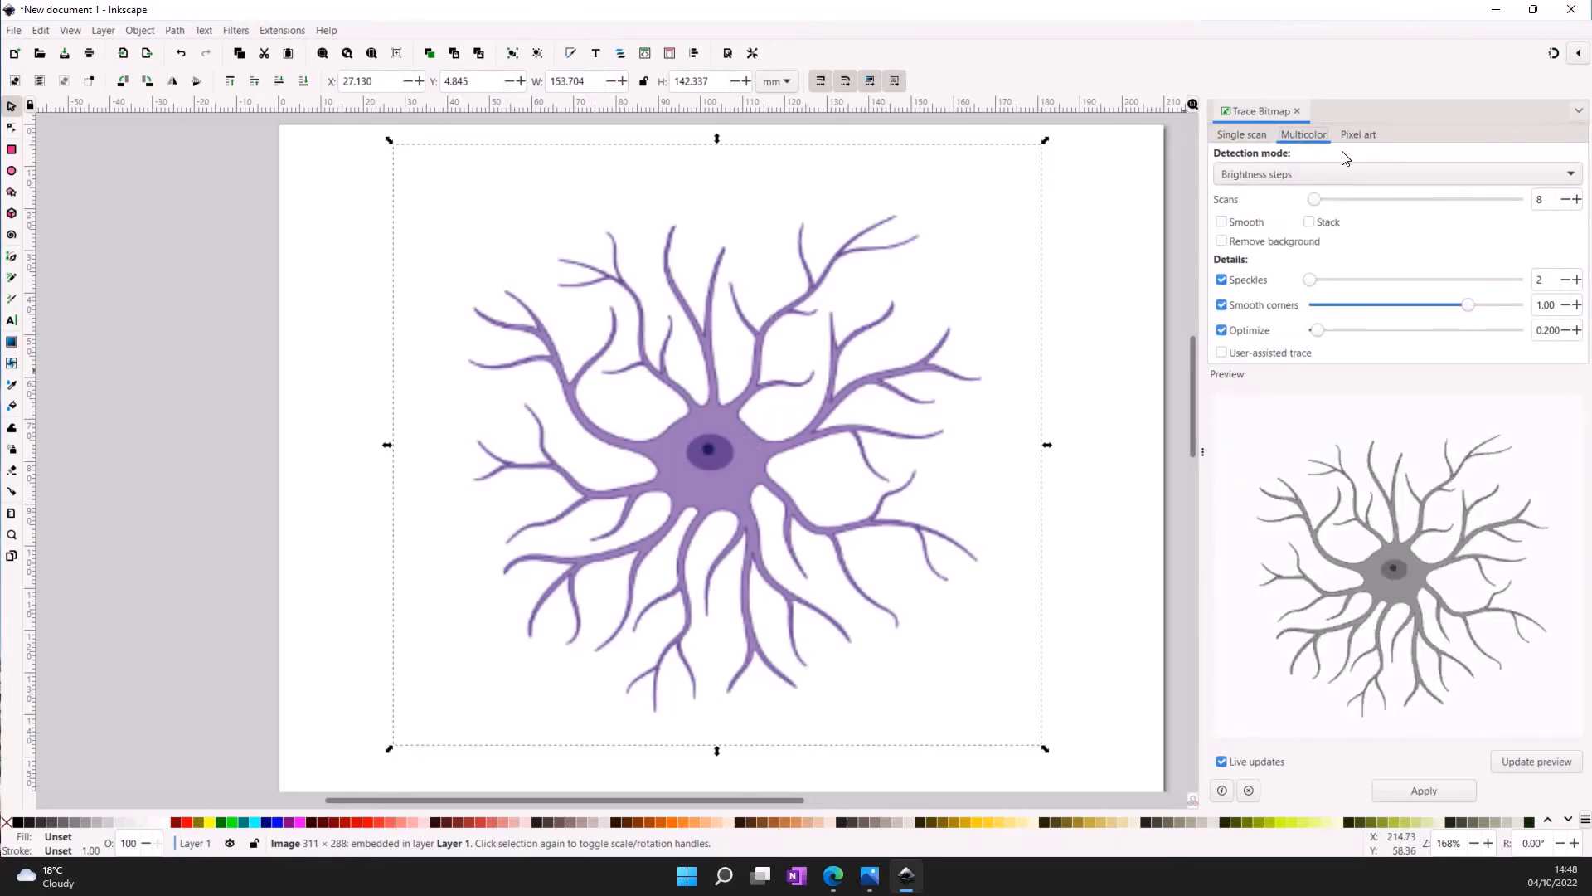
left_click(1329, 177)
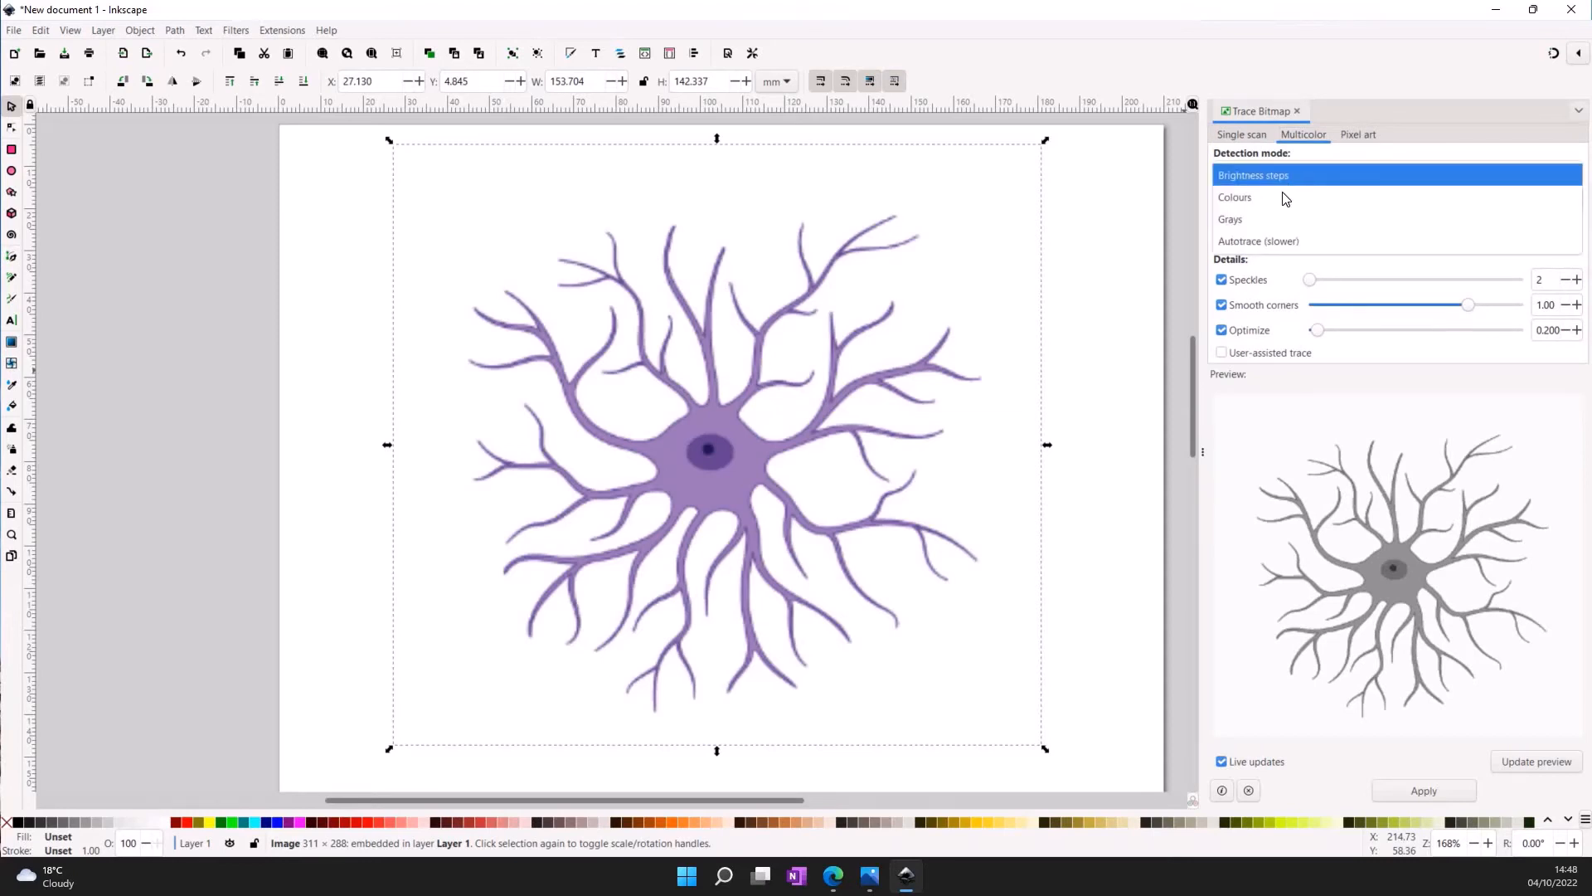
left_click(1282, 196)
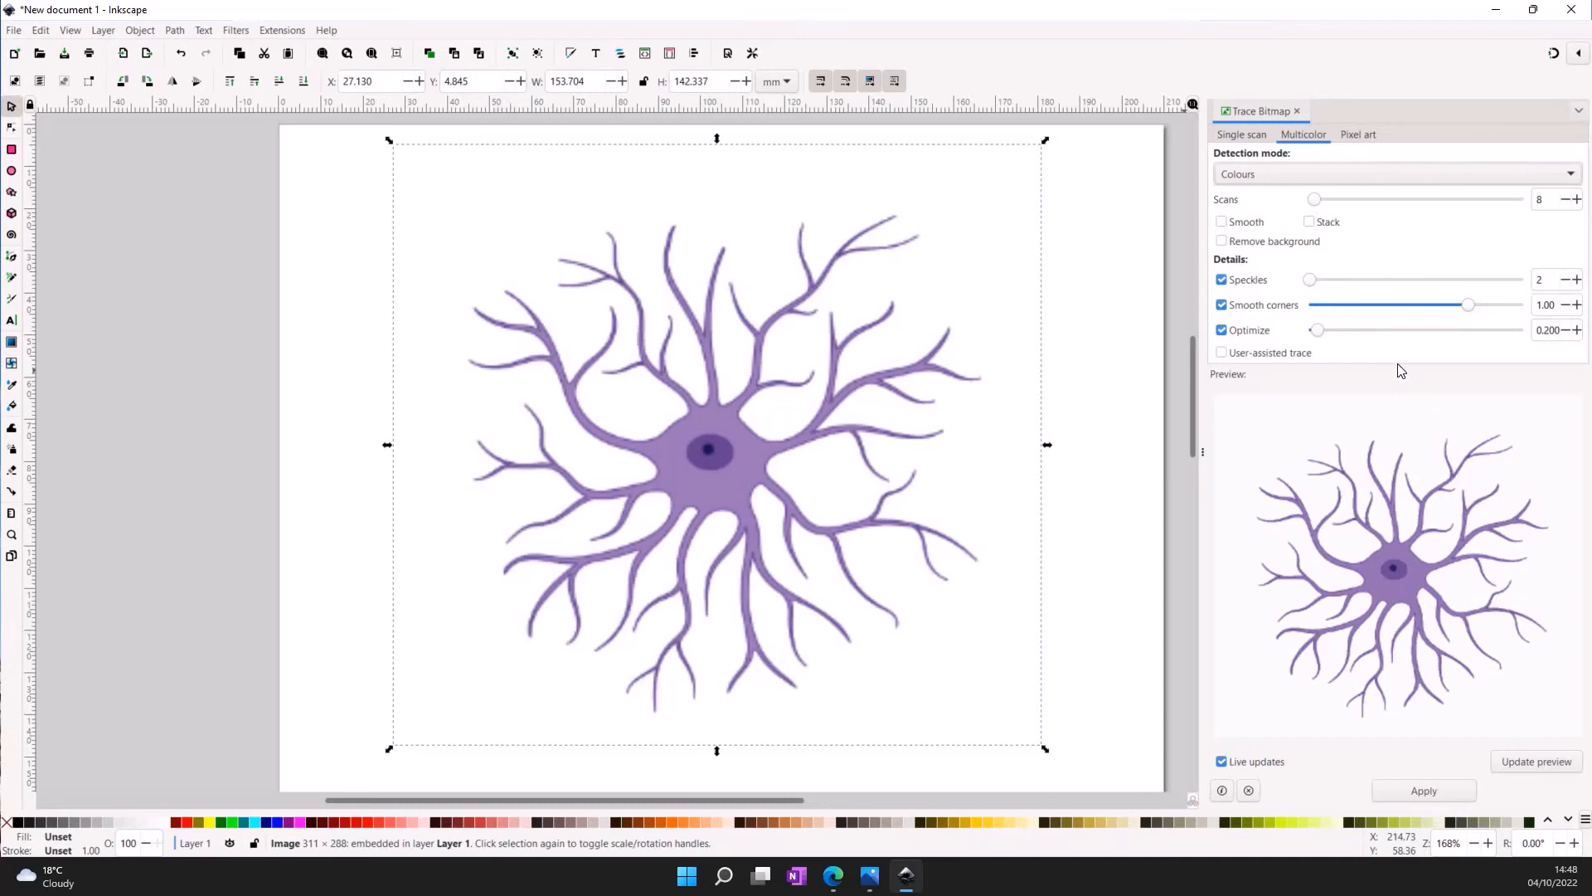
left_click(1222, 242)
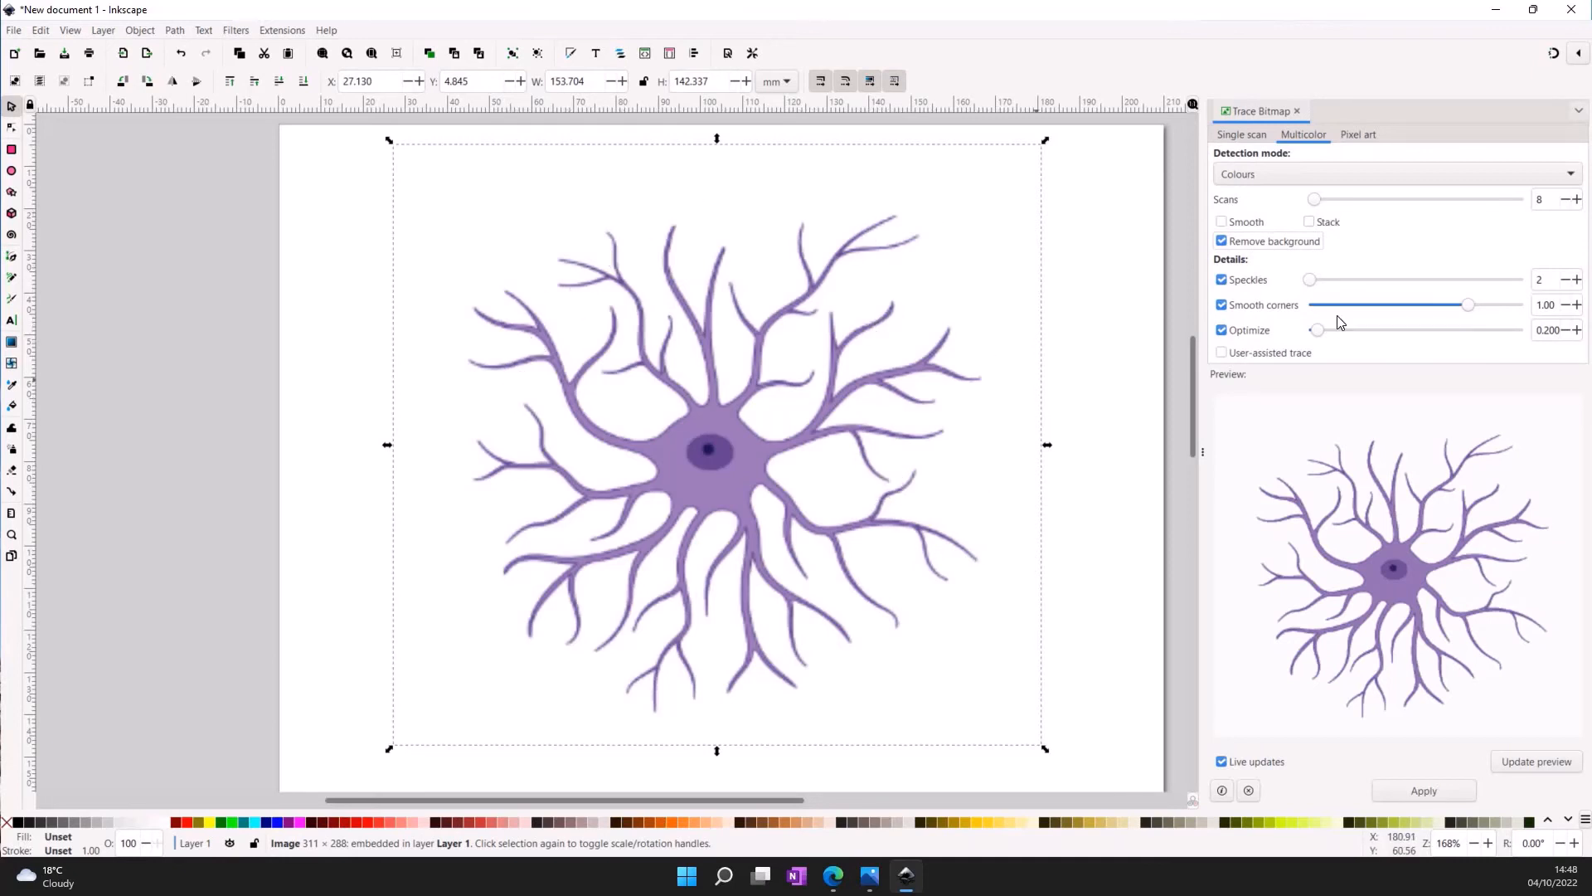
left_click(1322, 224)
left_click(1446, 794)
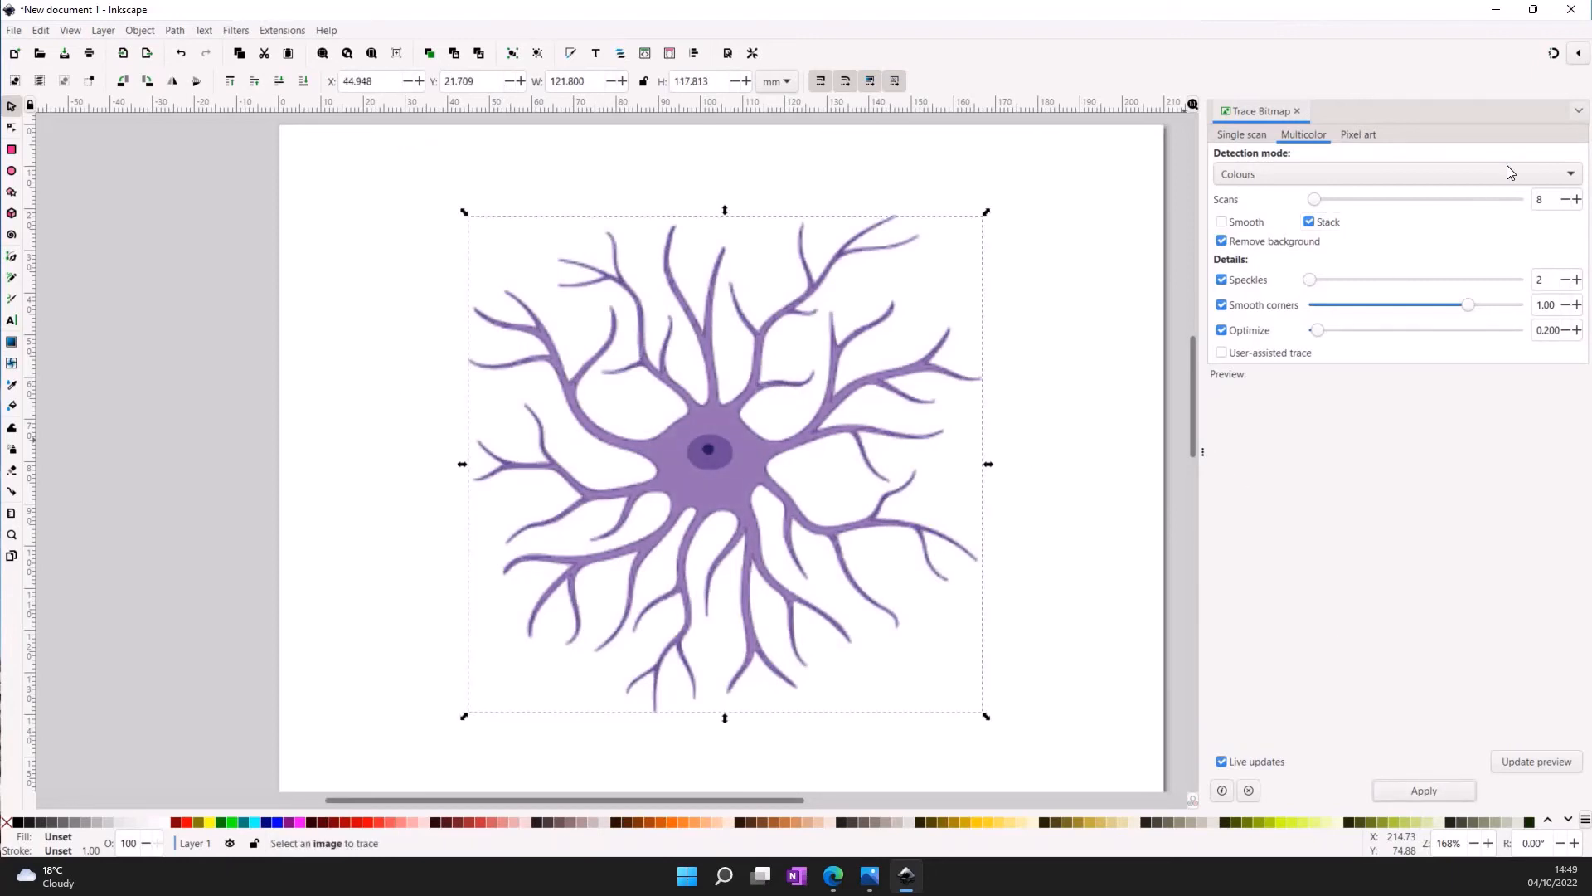
- Separate the traced group to about X 126.7 mm, Y 6.3 mm and the original to X -24.9 mm, Y -12.0 mm, then close Trace Bitmap
left_click_drag(738, 466, 1138, 356)
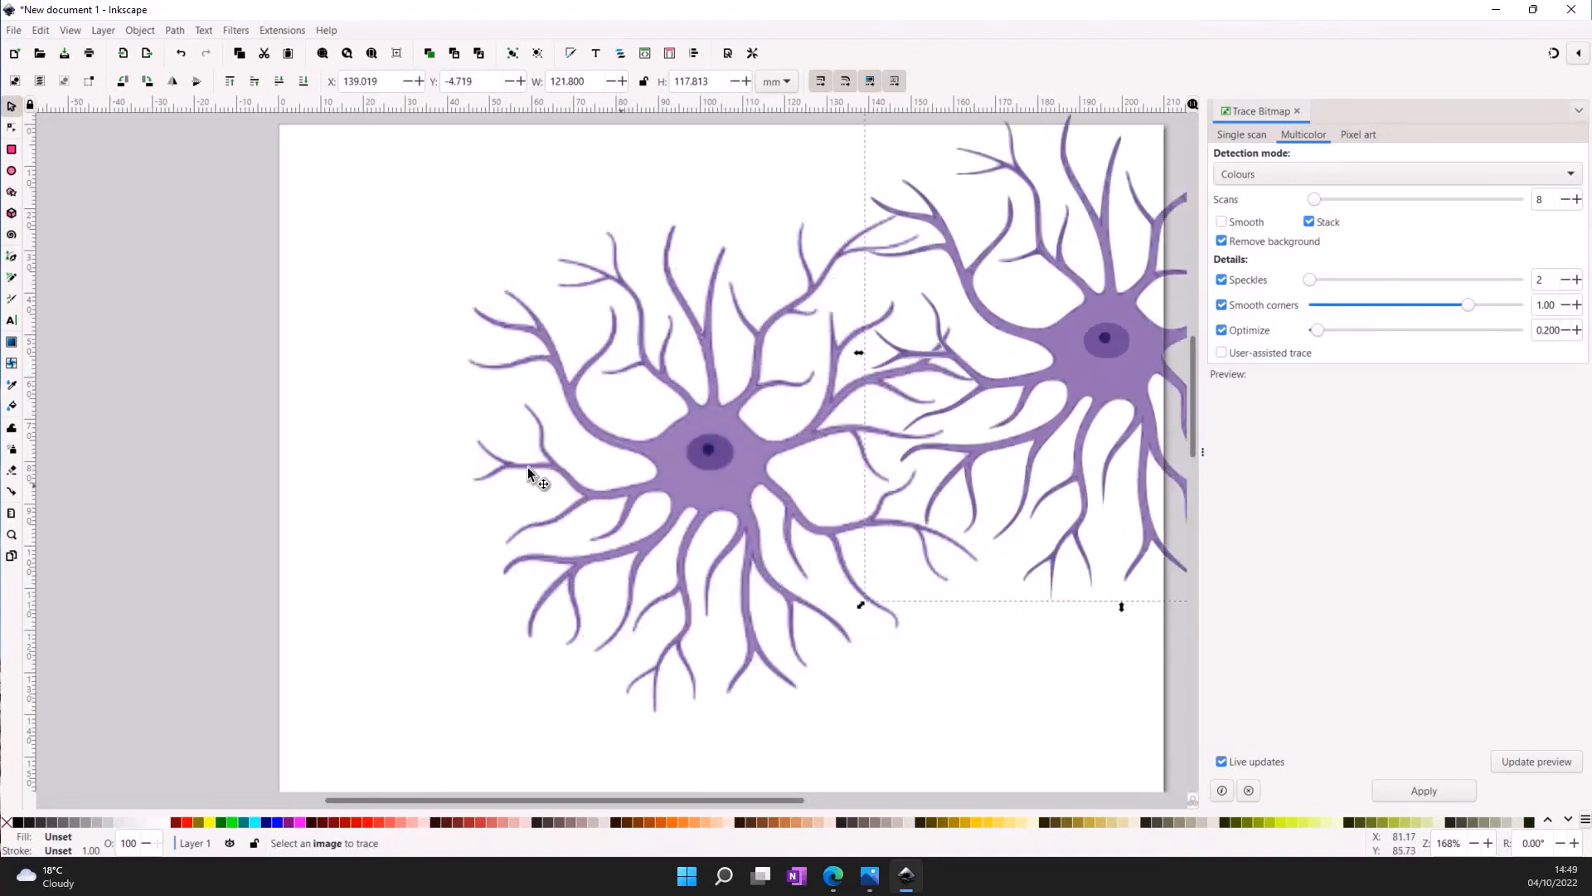
mouse_move(555, 451)
left_mouse_down()
mouse_move(437, 398)
mouse_move(422, 423)
left_mouse_up()
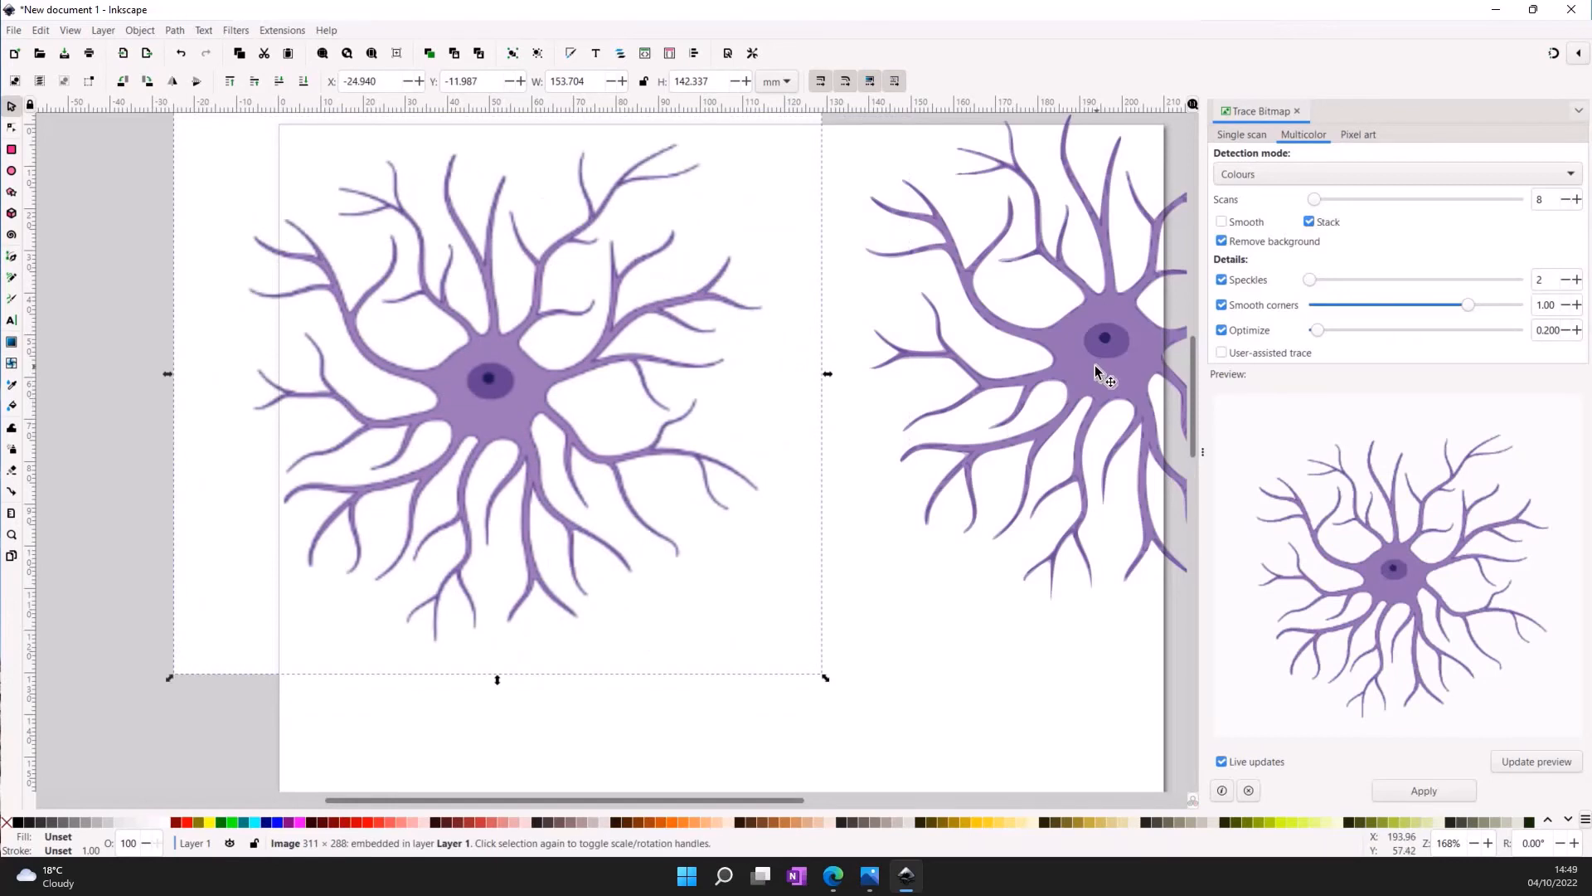
left_click(1068, 409)
left_click_drag(1068, 410, 1017, 456)
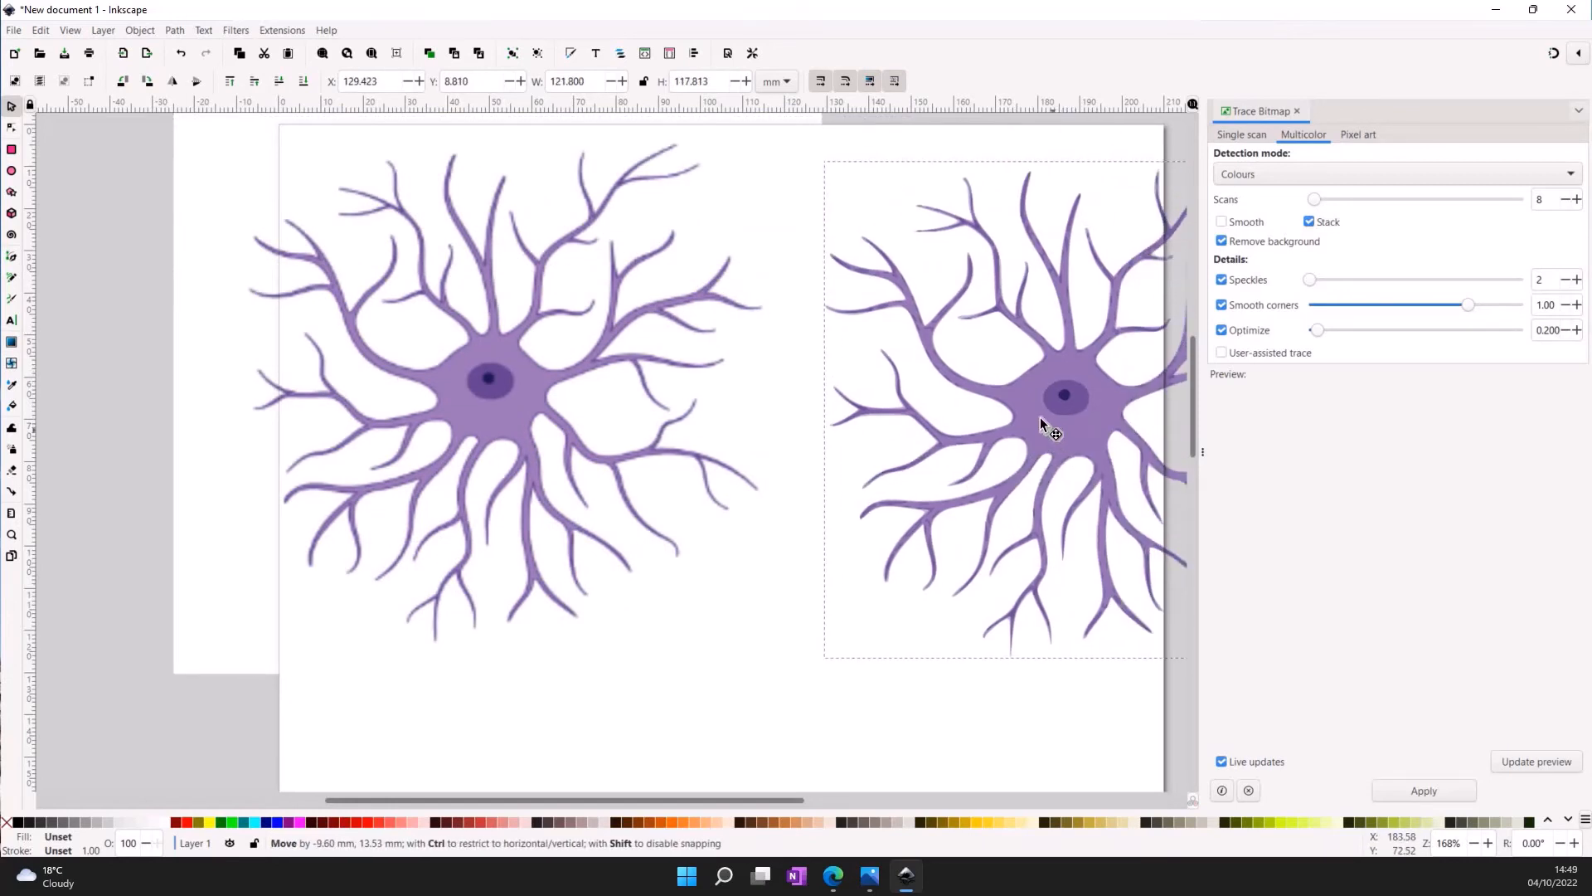
left_click(1297, 111)
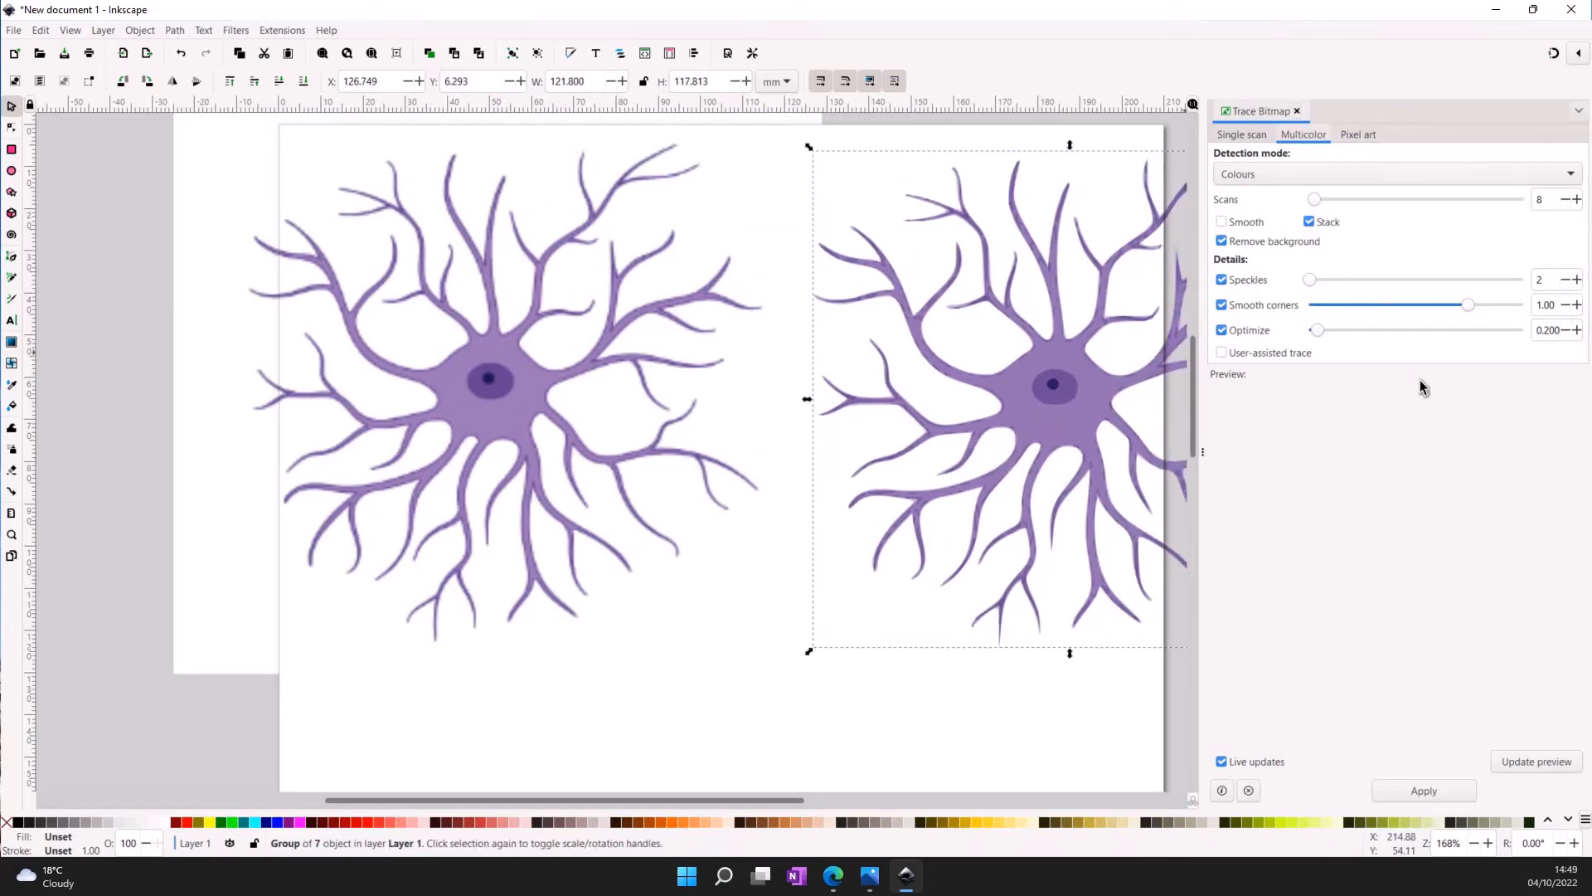
left_click(1421, 387)
- Examine the traced neuron's branches and cell body up close for edge quality and separate colour patches
scroll(1327, 431, "up", 1)
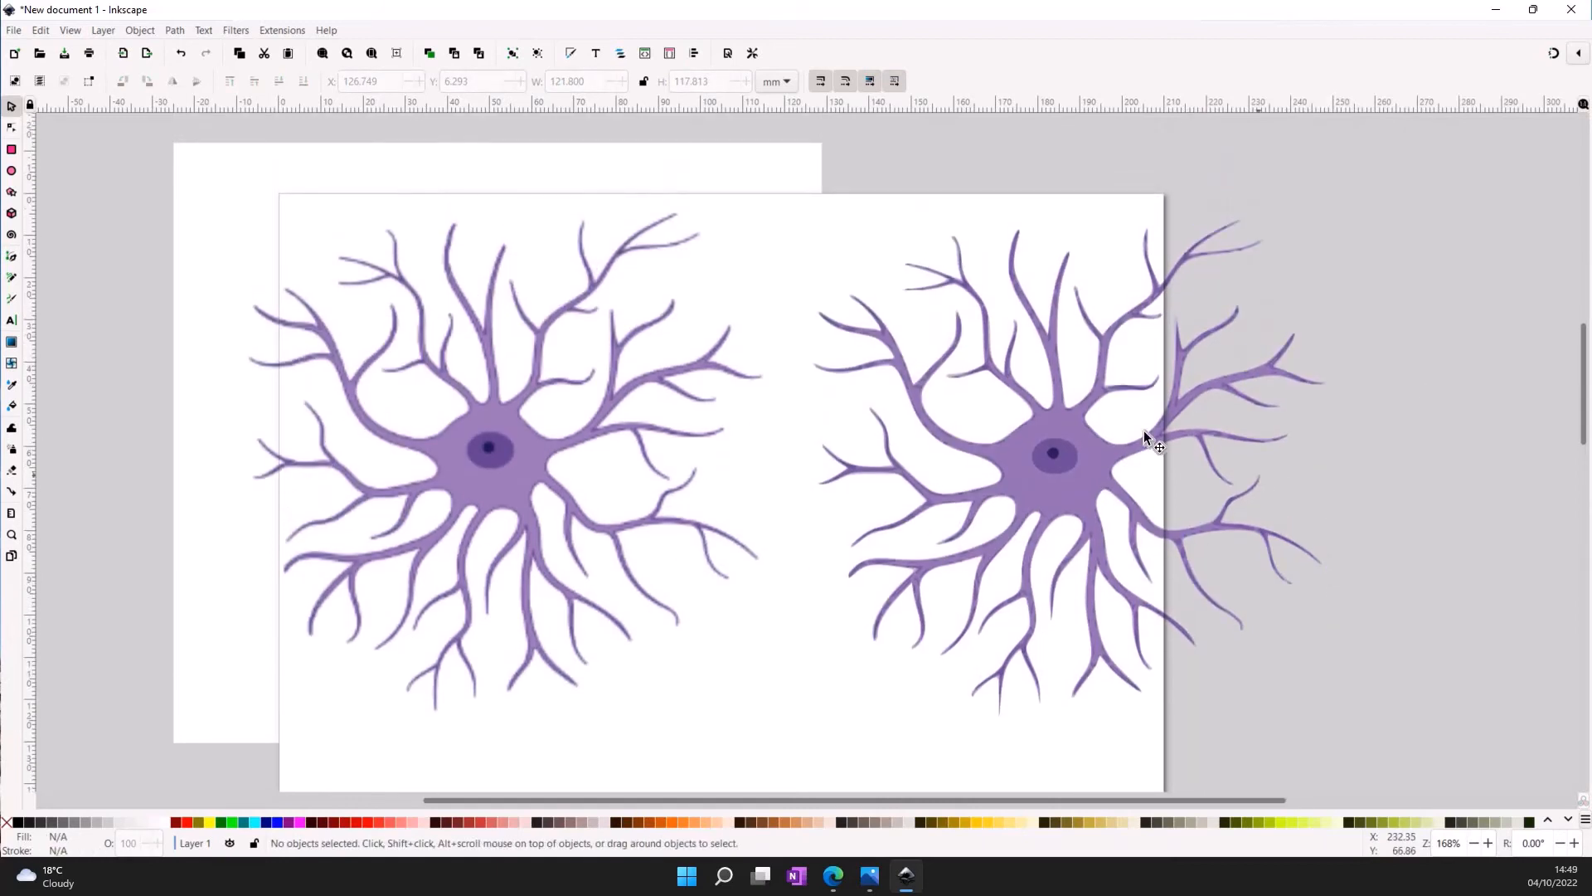
scroll(1094, 514, "up", 1)
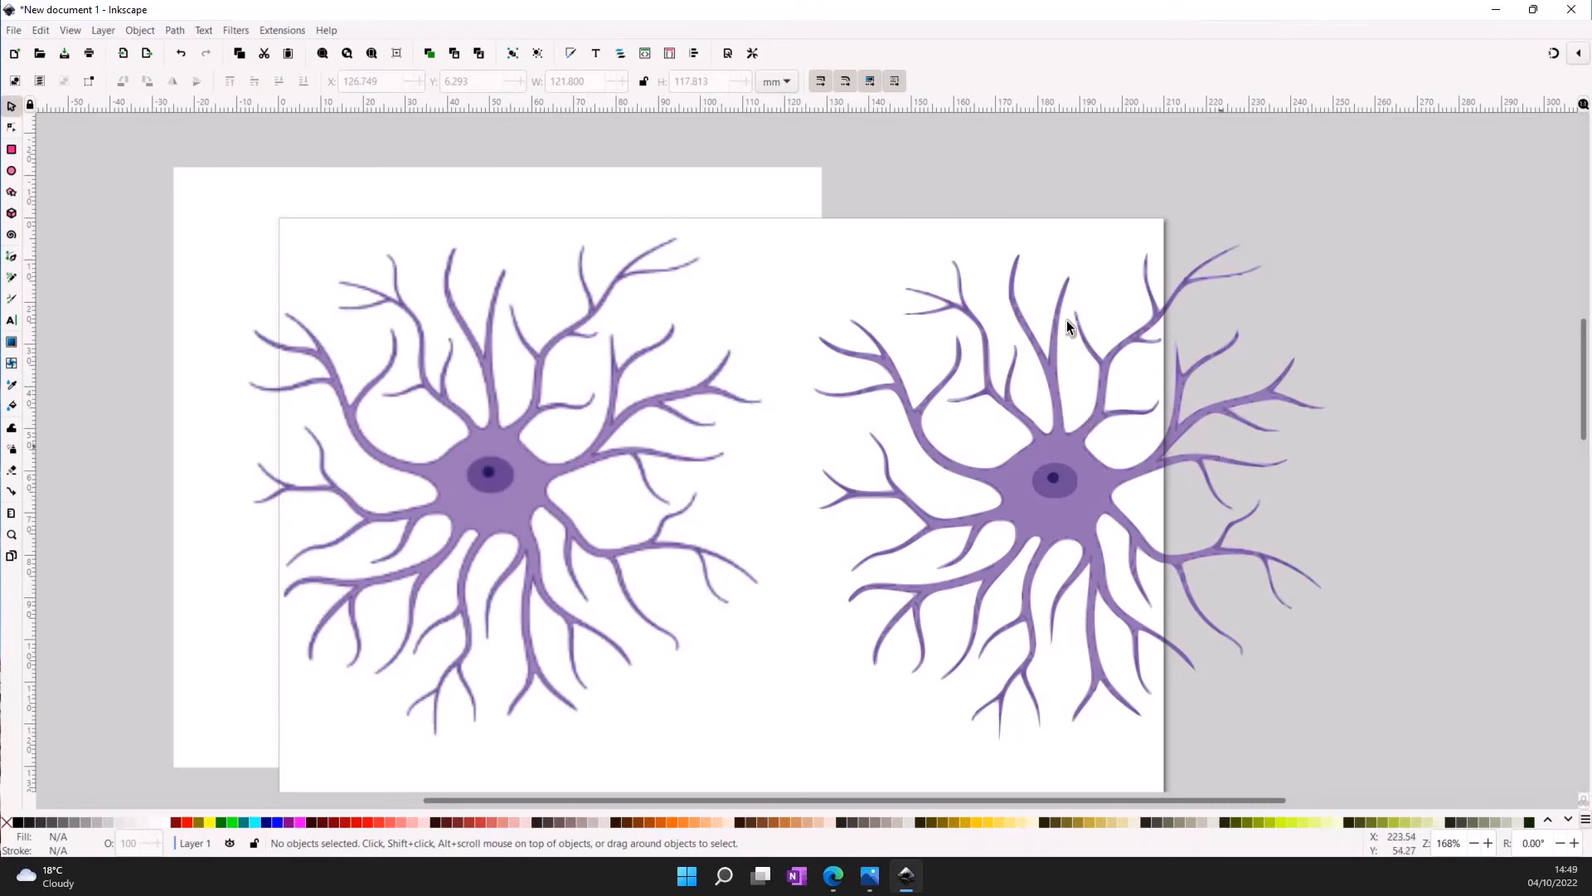
scroll(1063, 386, "up", 2)
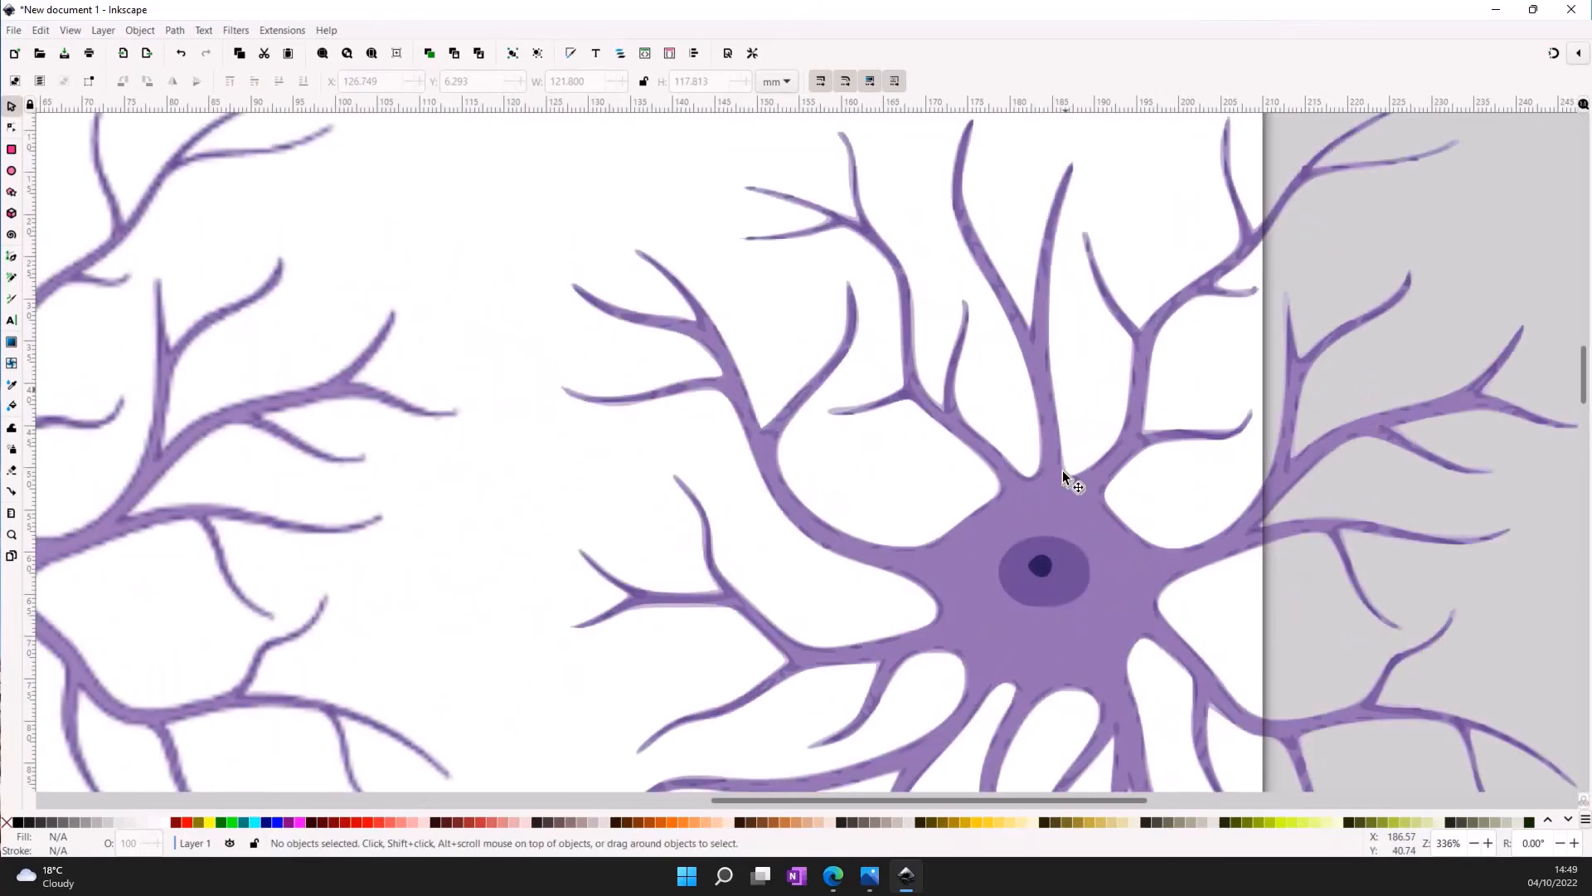
scroll(1063, 470, "up", 1)
scroll(1062, 470, "up", 2)
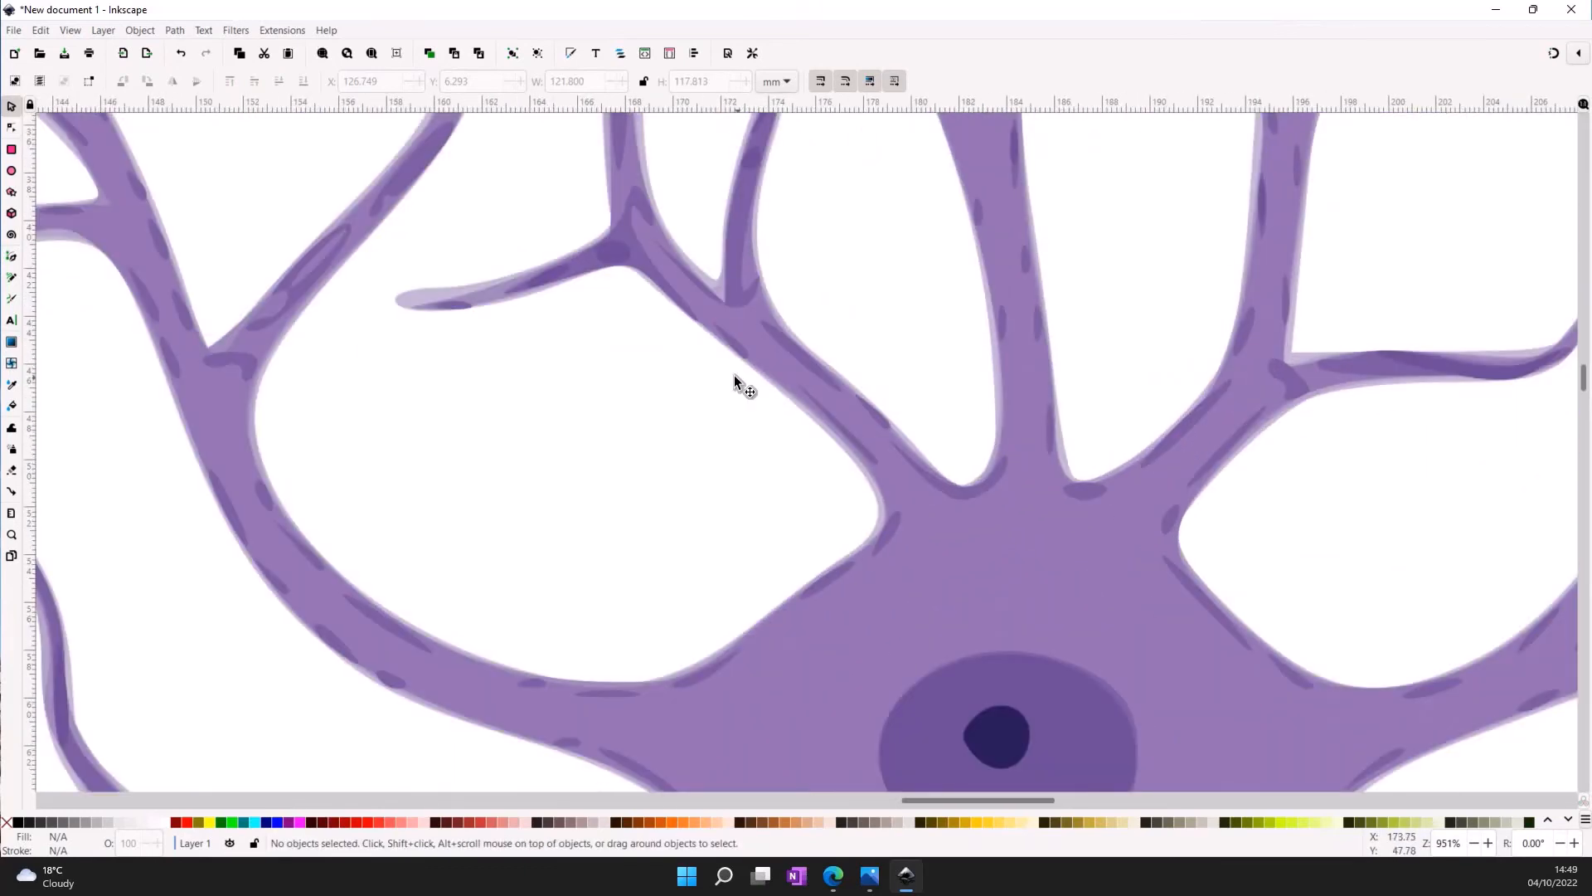
scroll(734, 375, "up", 3)
scroll(754, 594, "up", 3)
scroll(755, 594, "up", 3)
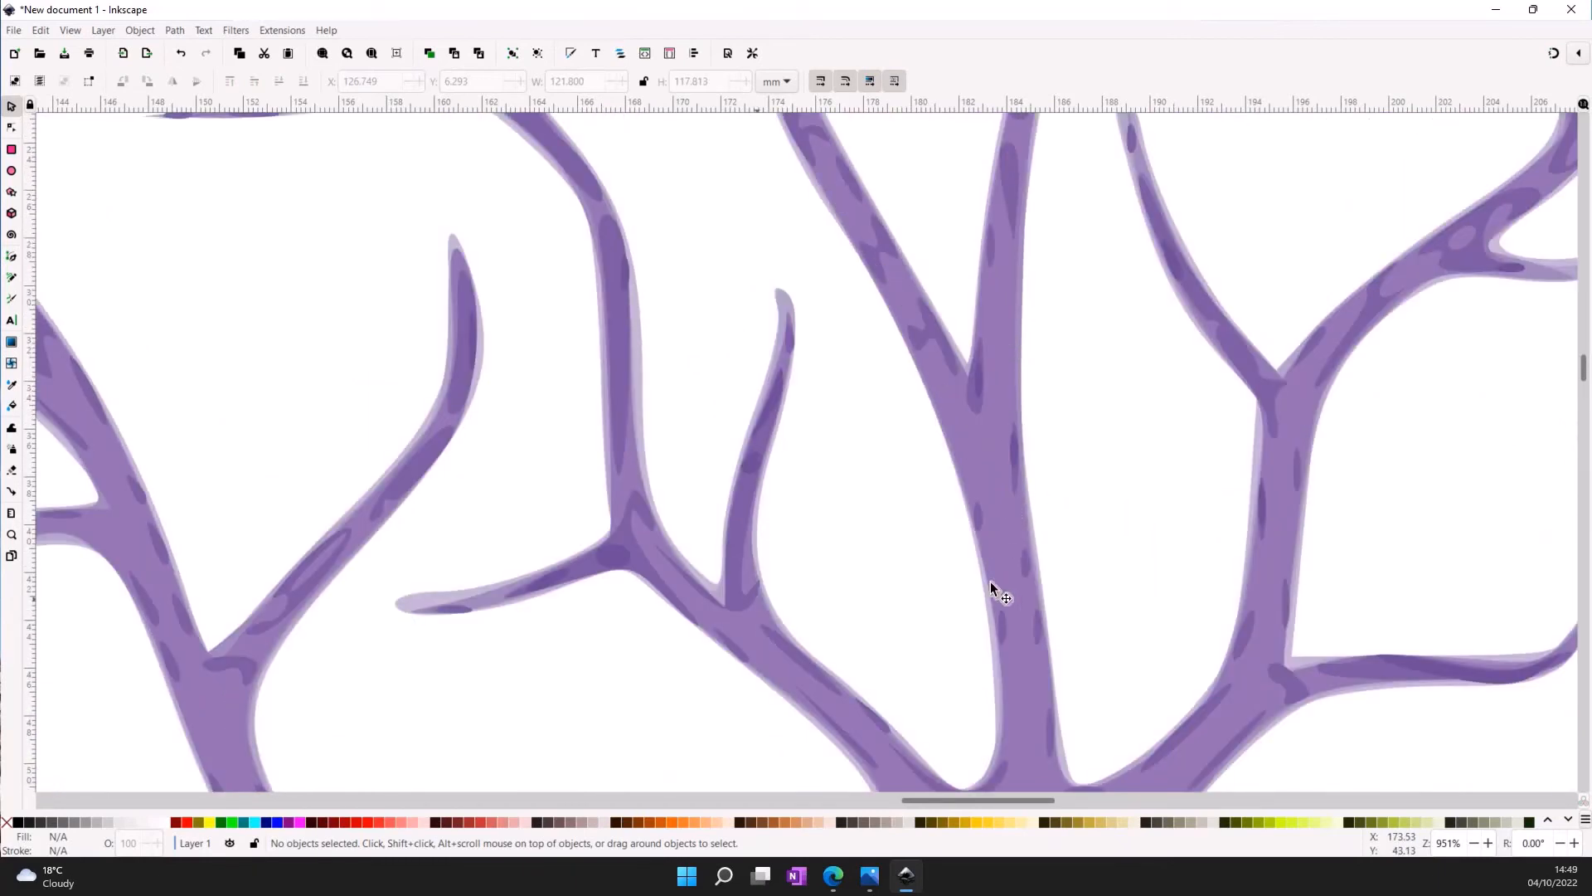
scroll(1290, 645, "up", 4)
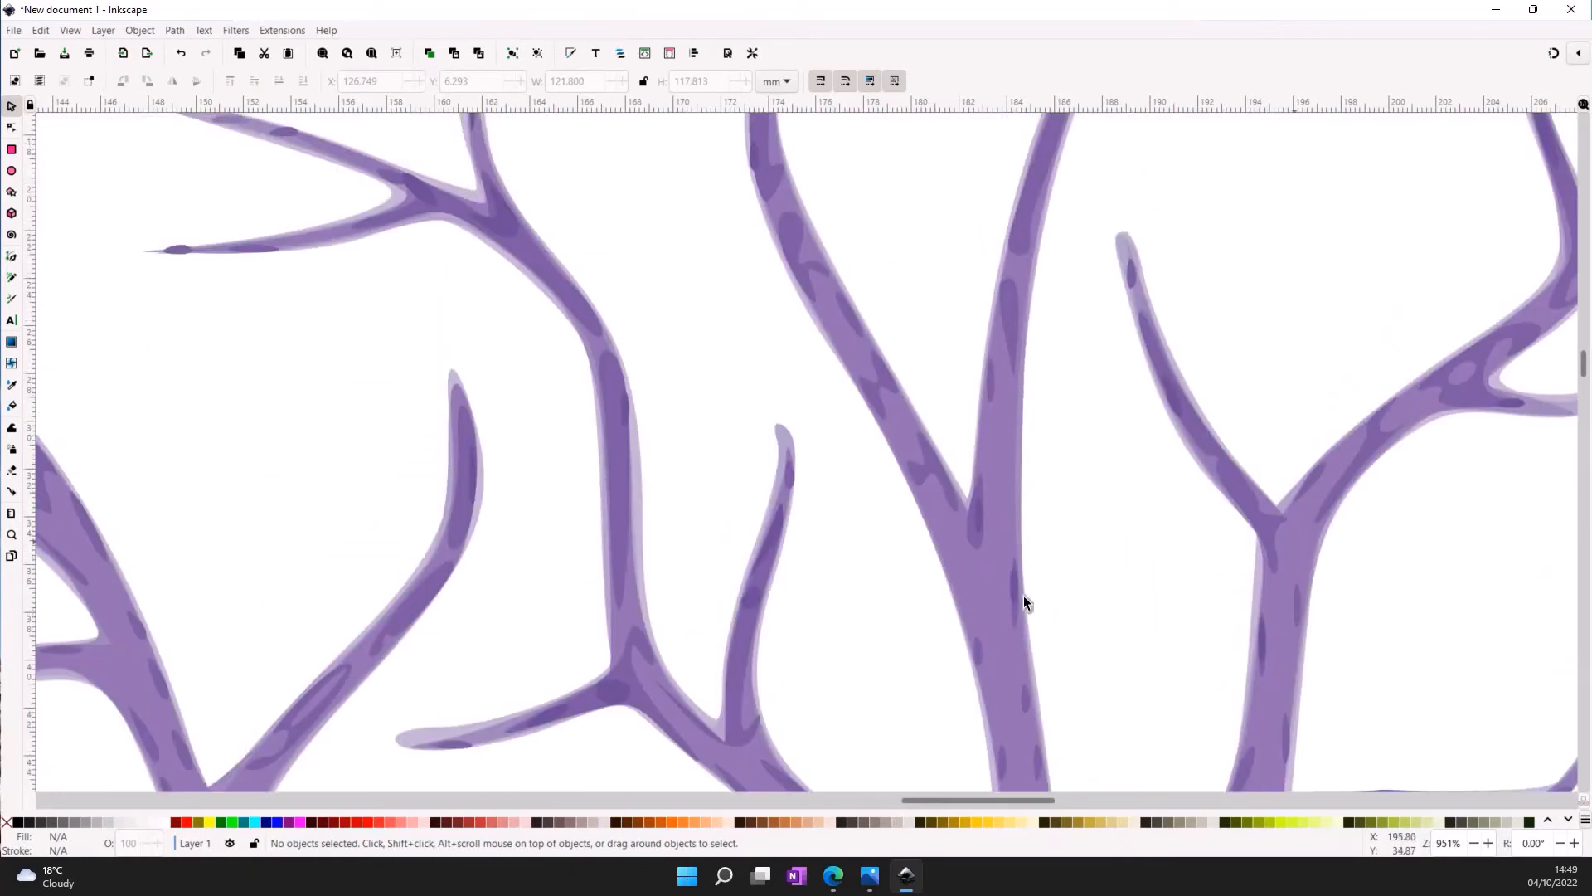
scroll(844, 557, "down", 3)
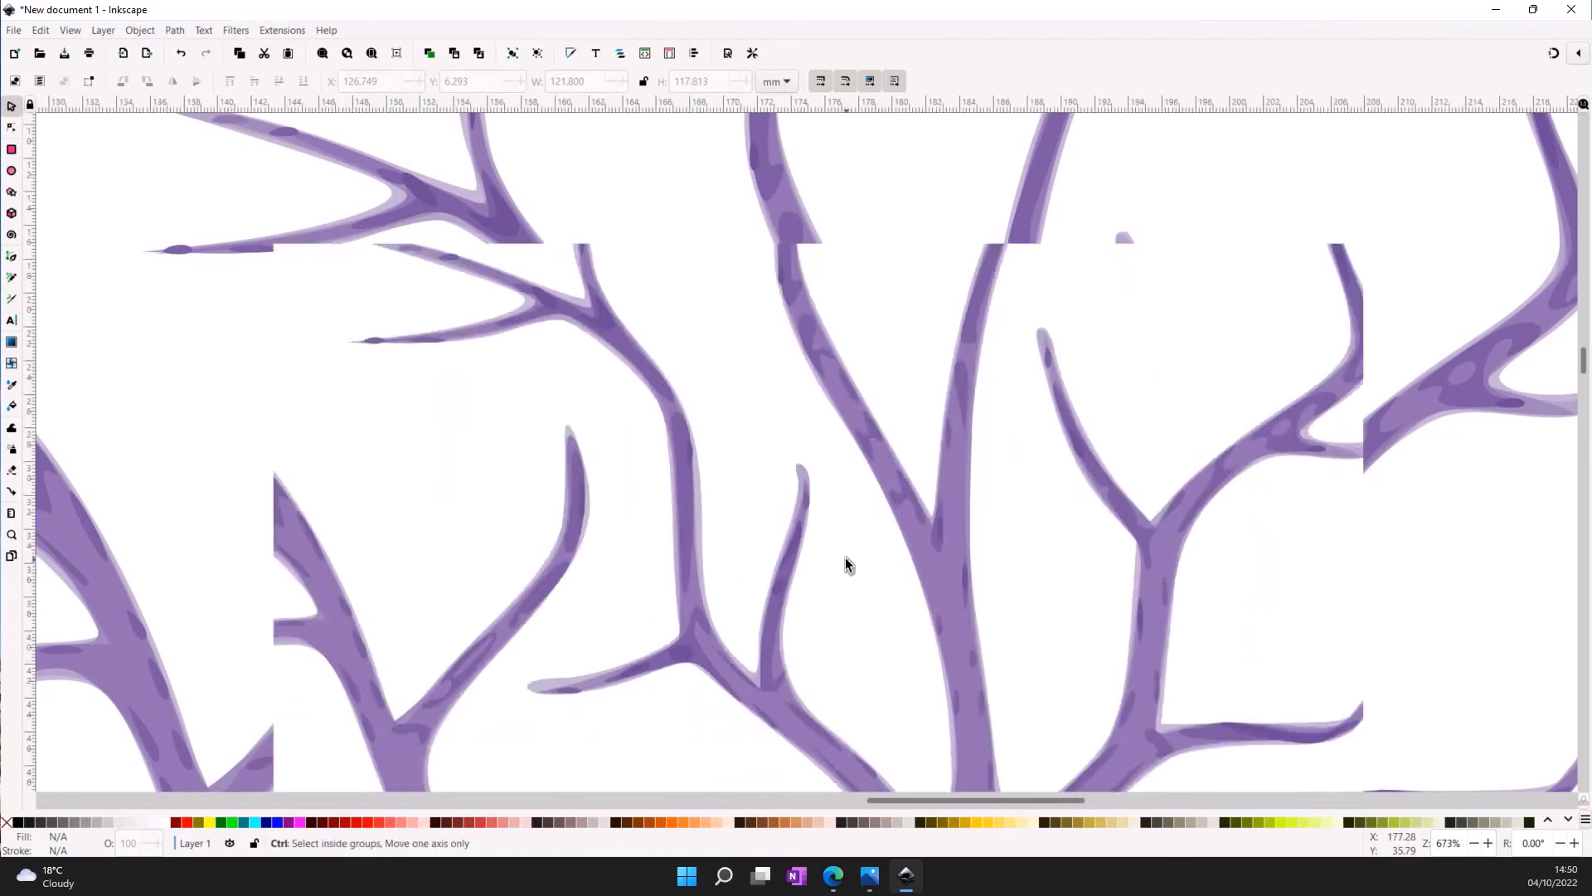
scroll(844, 557, "down", 2)
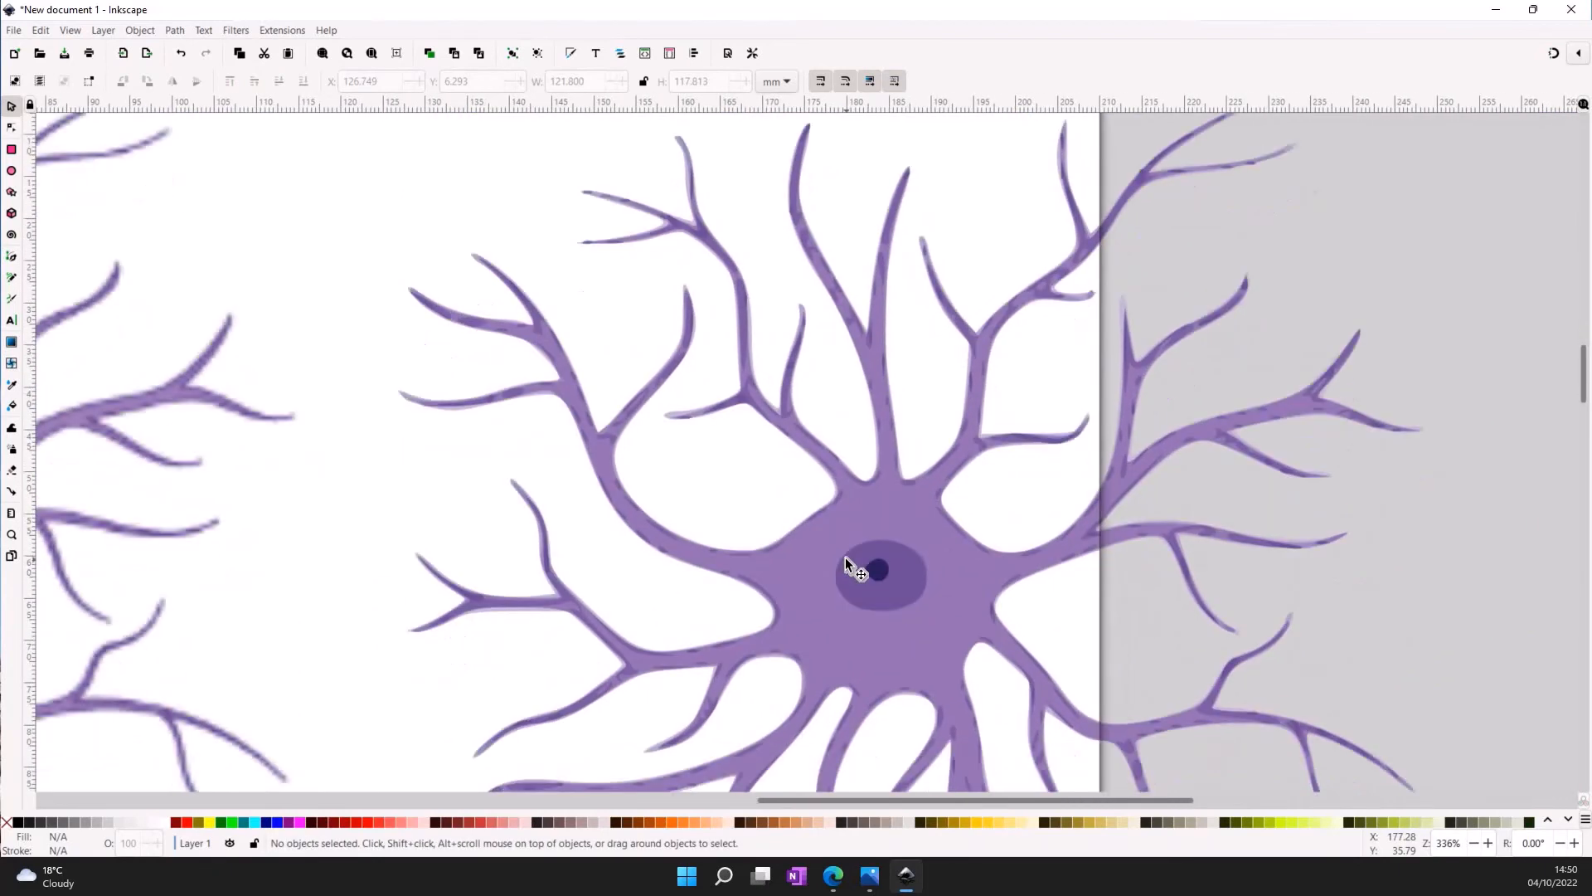
scroll(844, 557, "down", 2)
scroll(844, 557, "down", 1)
scroll(844, 557, "down", 1)
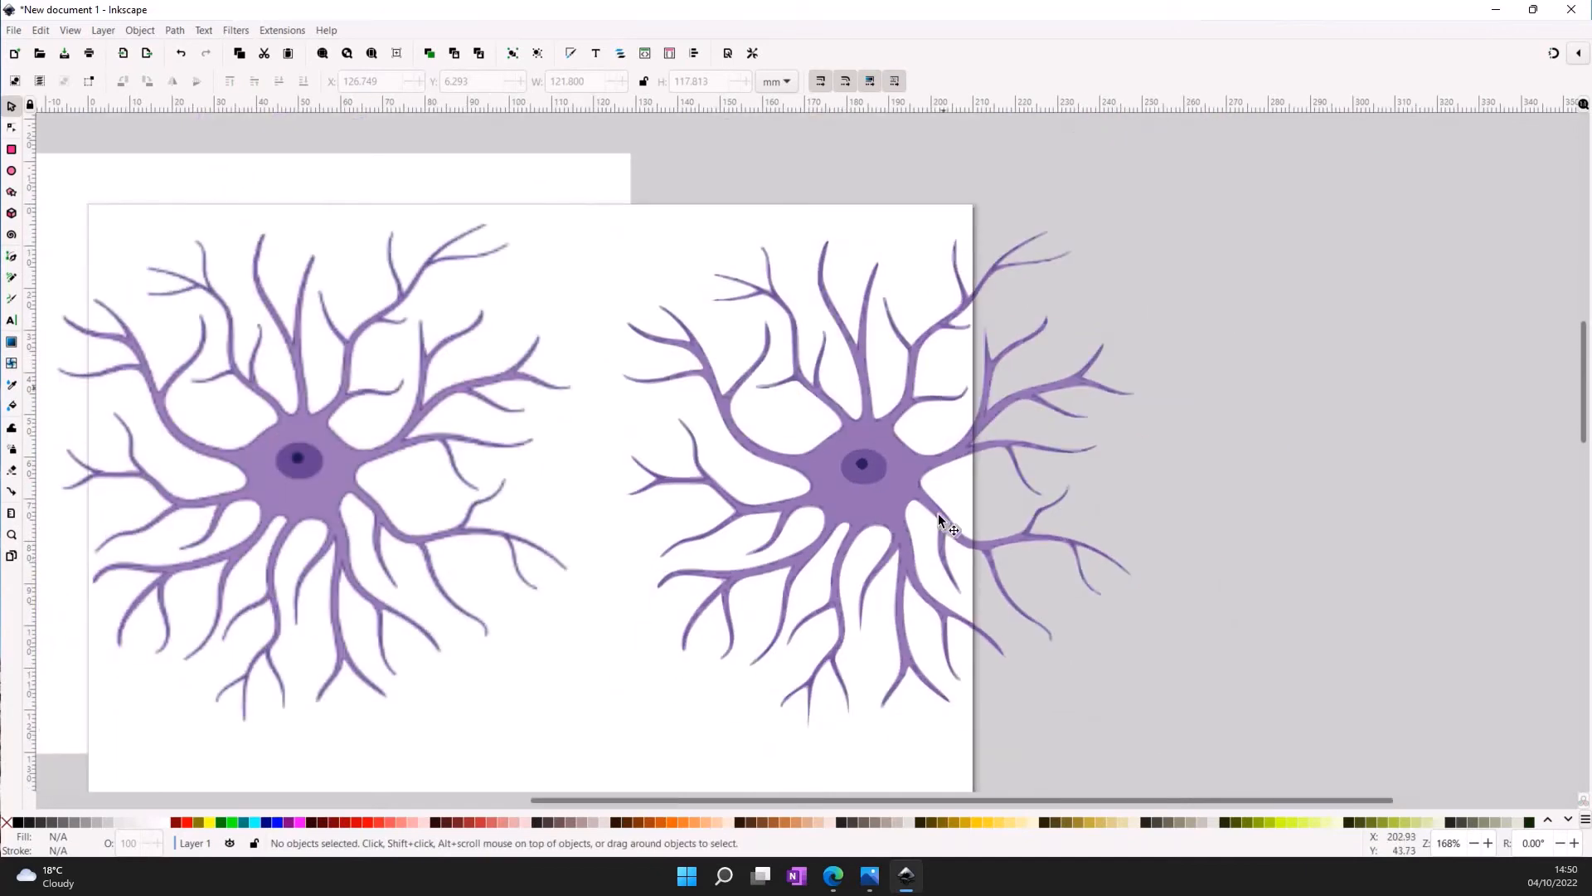
- Enter the traced group and move its two darker purple detail paths off the page, away from the neuron
left_click(871, 513)
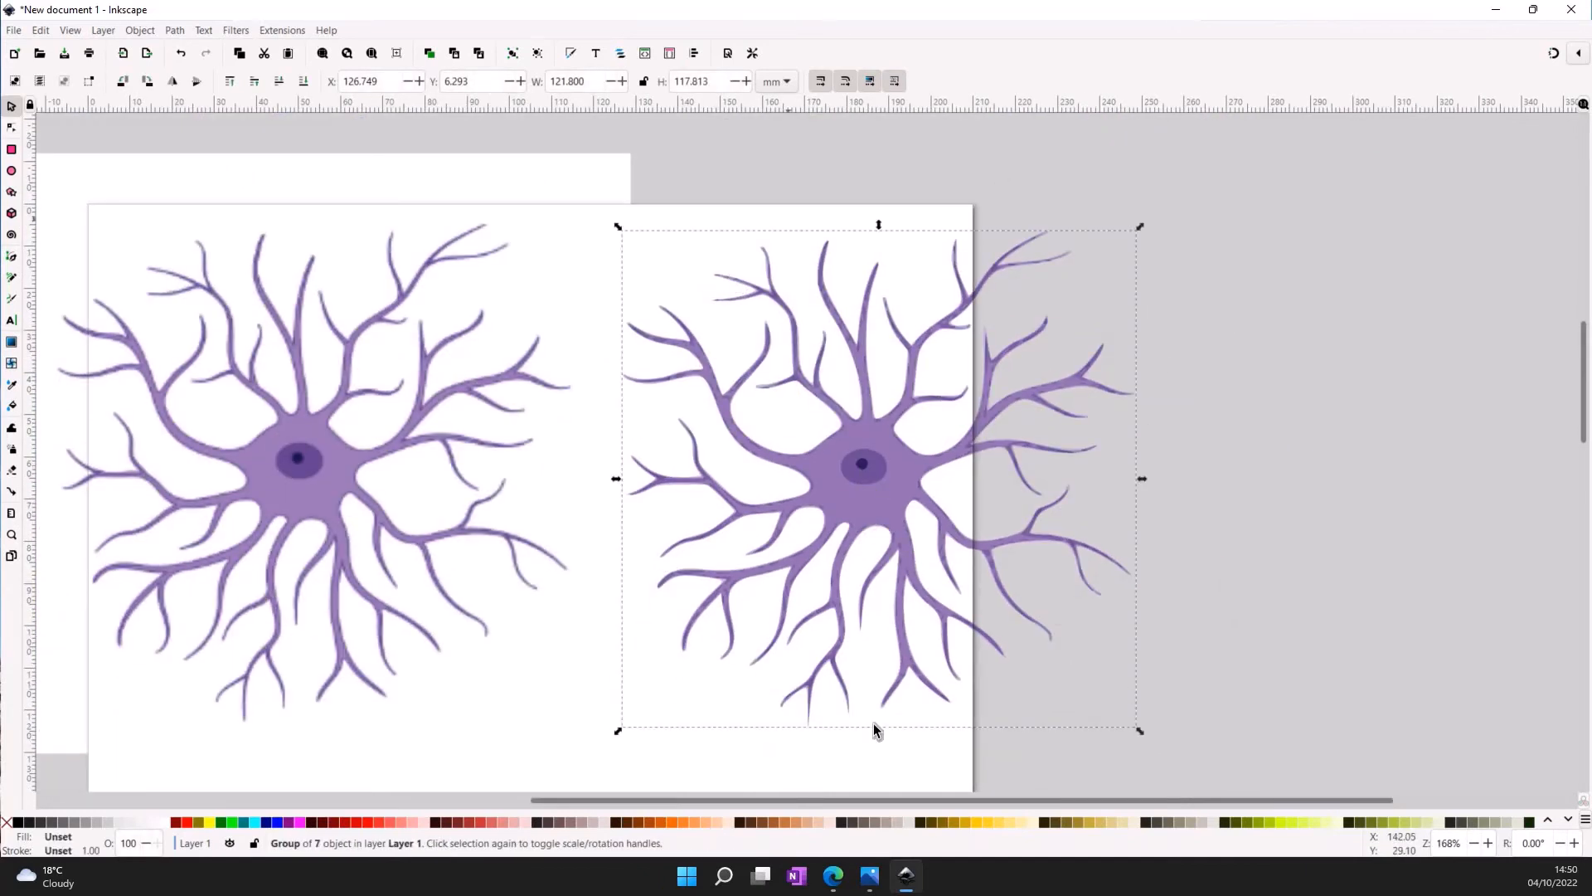
key("Escape")
double_click(871, 505)
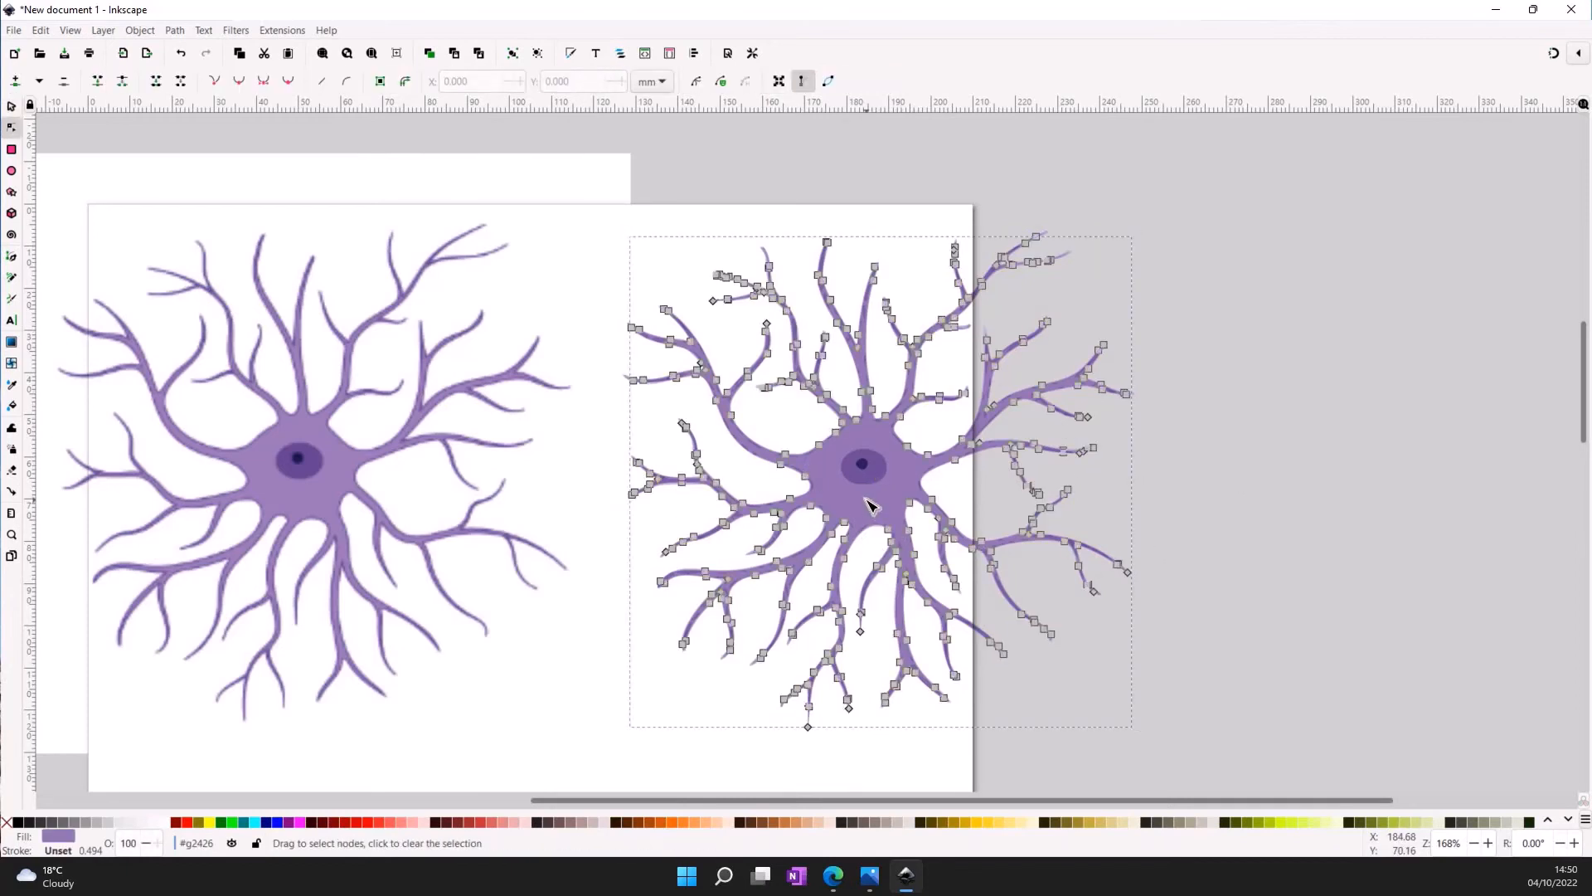
left_click(11, 106)
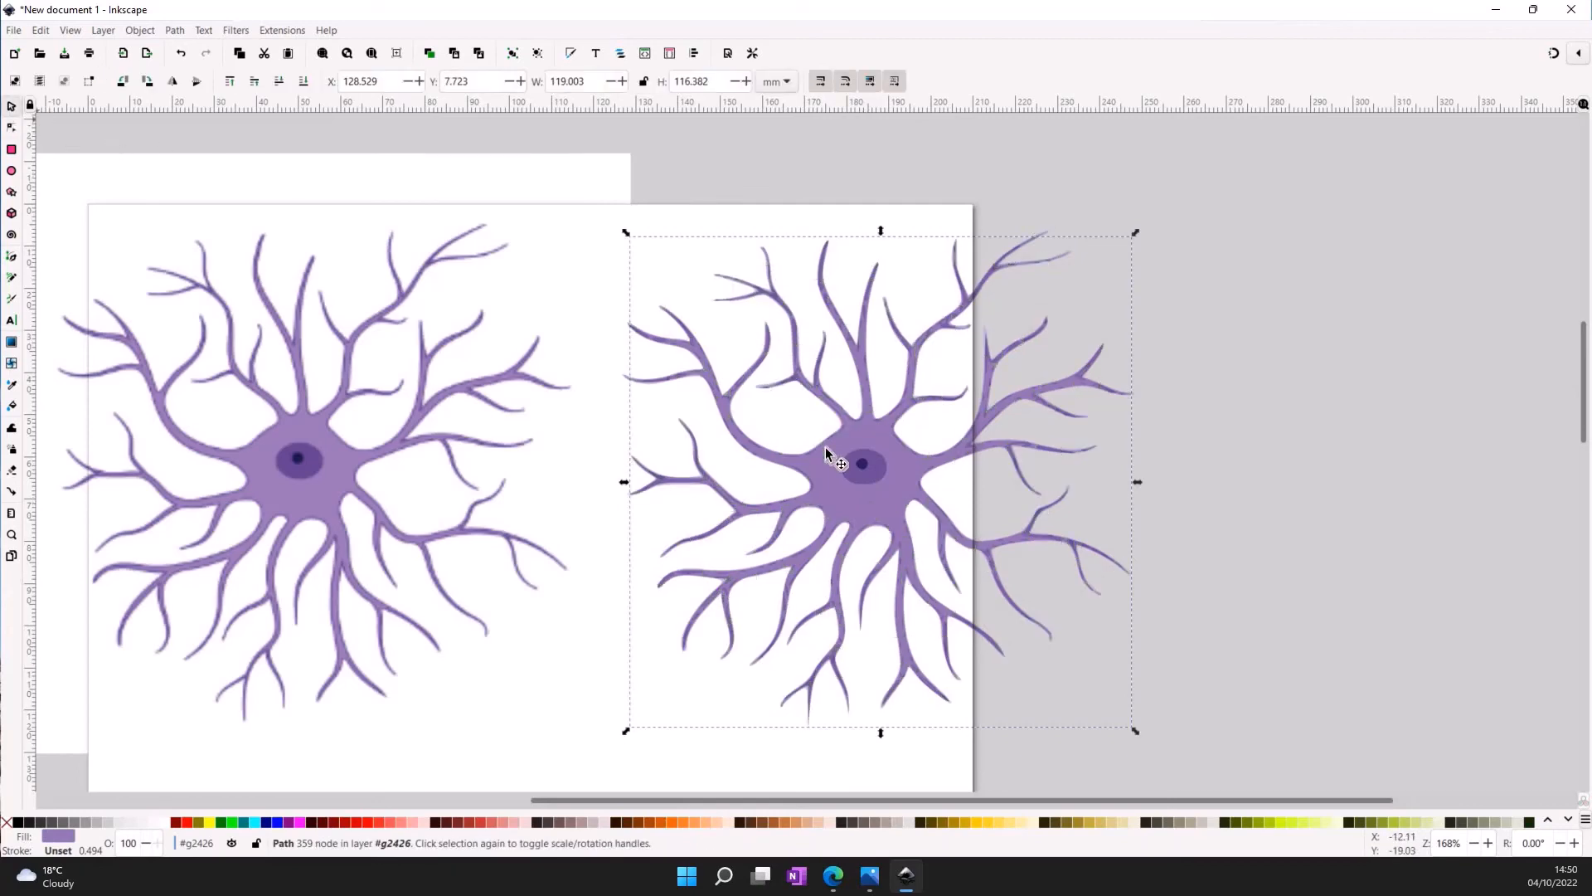
left_click_drag(1039, 523, 1503, 654)
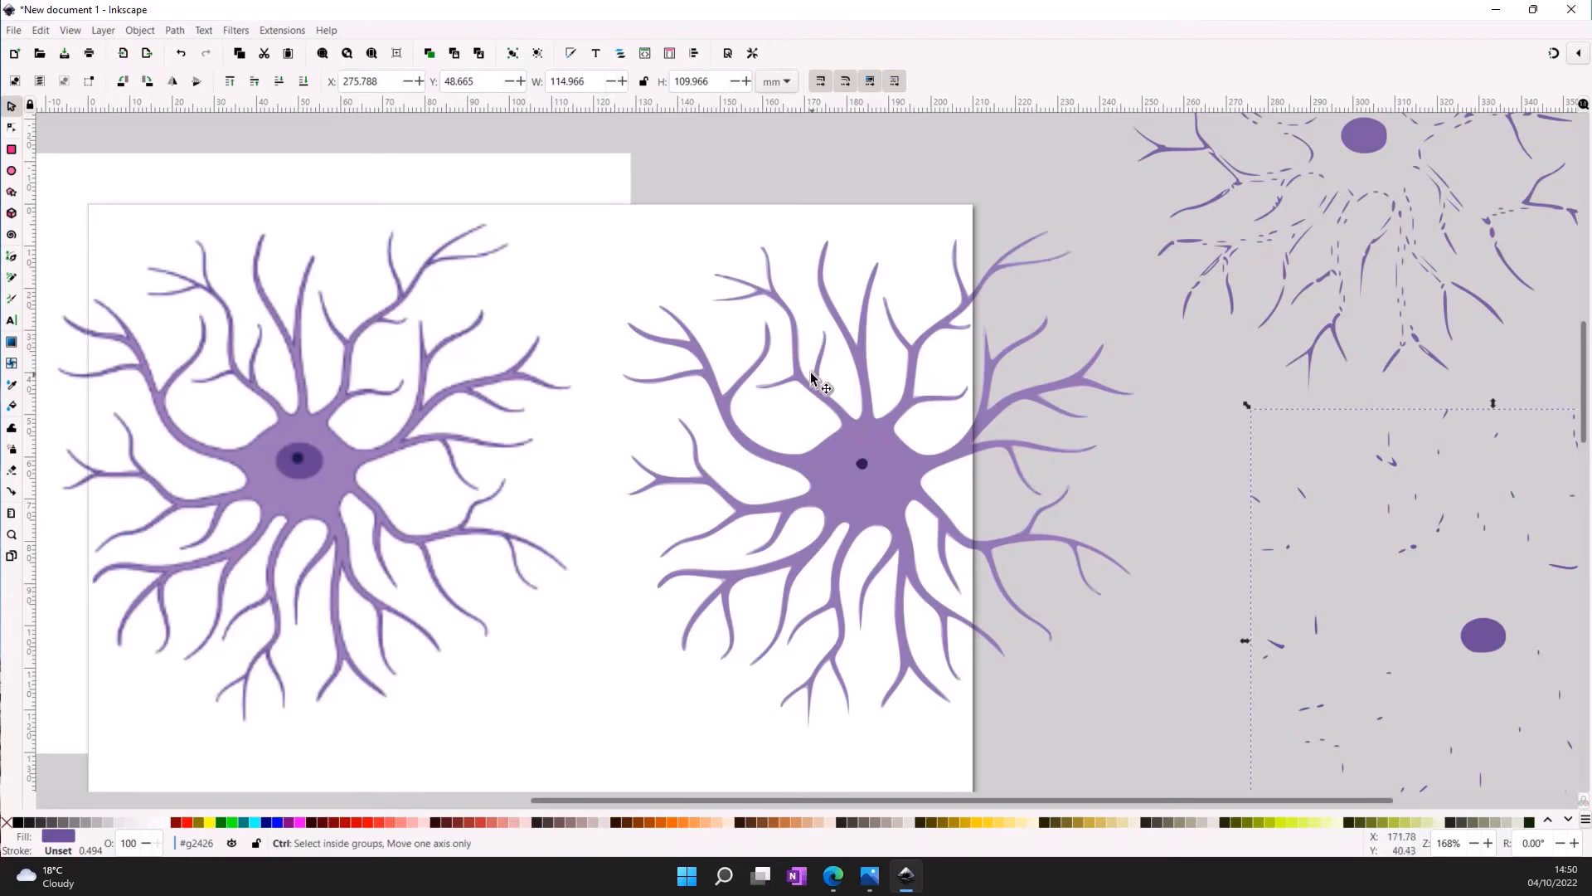
- Delete the upper off-page path made of the purple oval and dense branch fragments
scroll(809, 372, "up", 2, "ctrl")
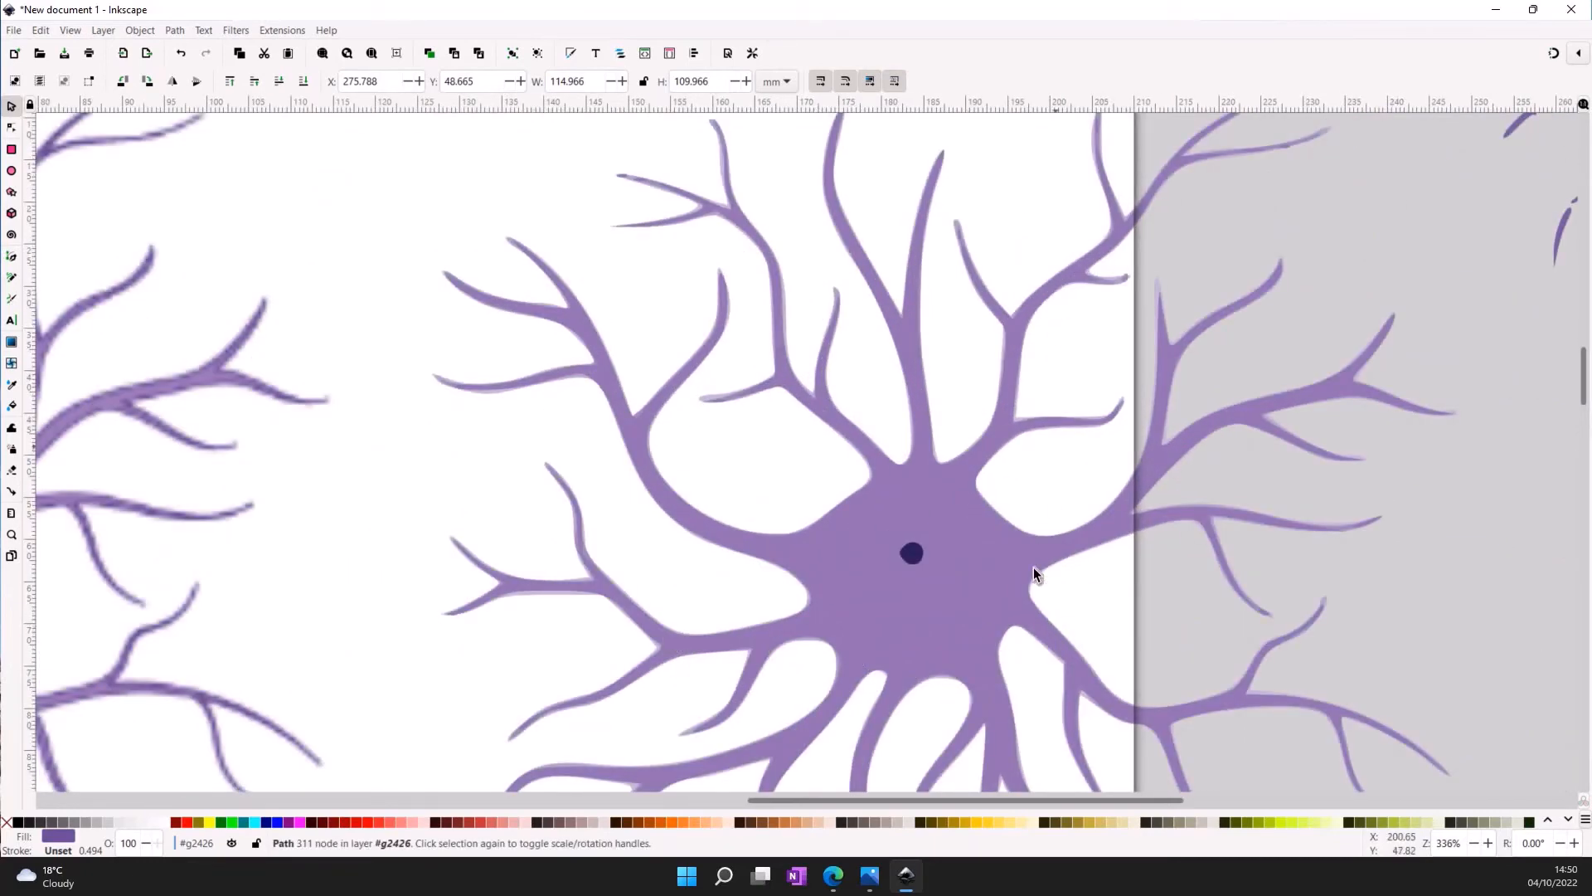
scroll(1078, 531, "down", 1)
scroll(1173, 642, "down", 1, "ctrl")
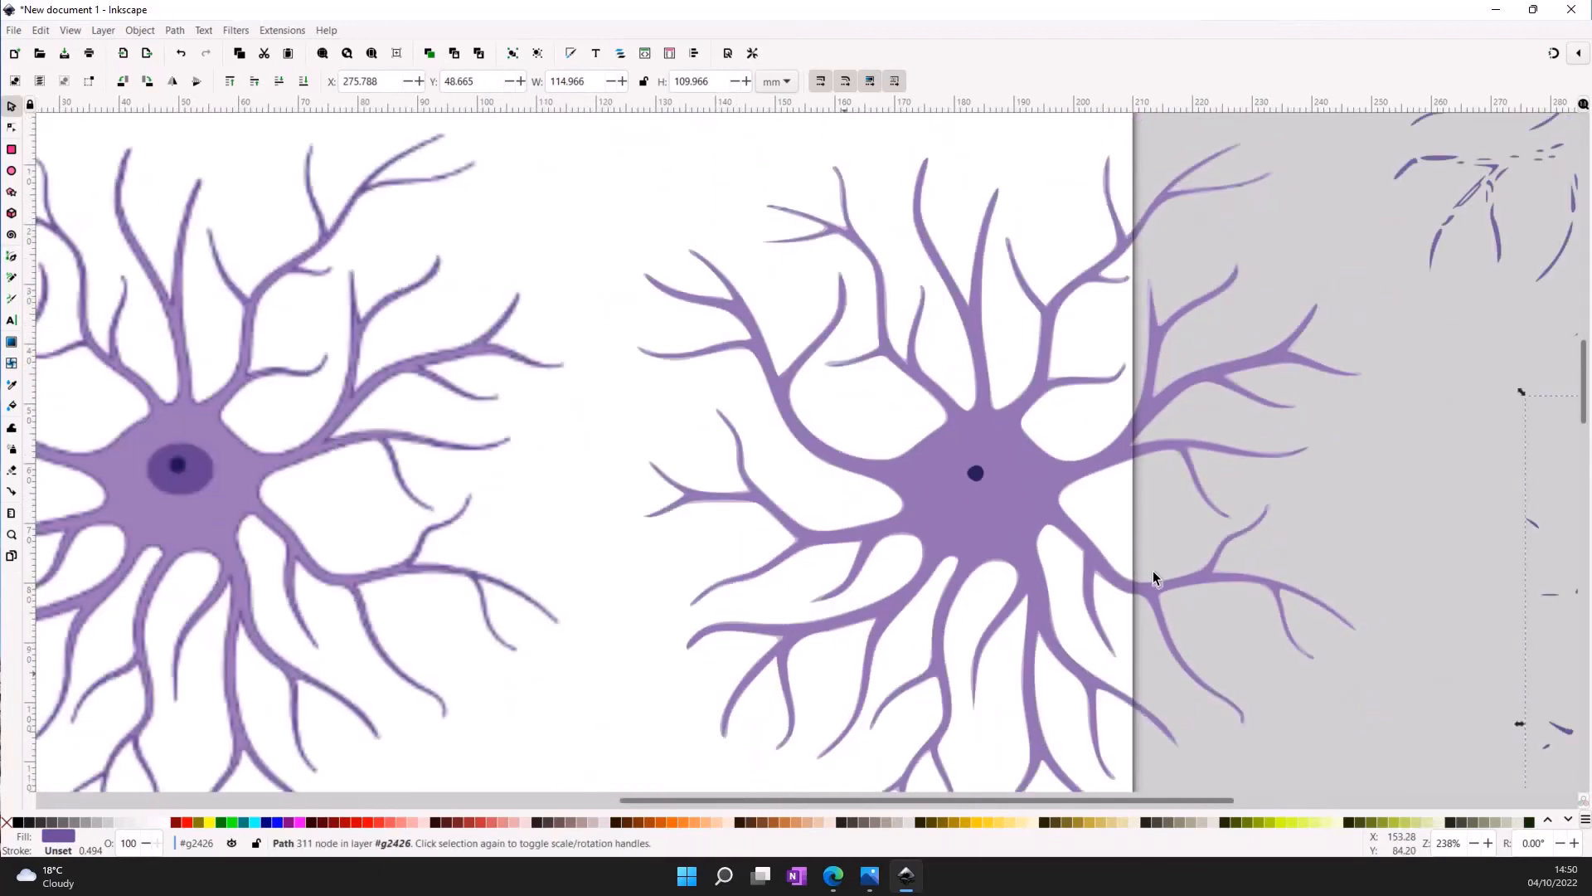
scroll(1152, 571, "right", 8)
scroll(992, 310, "up", 3)
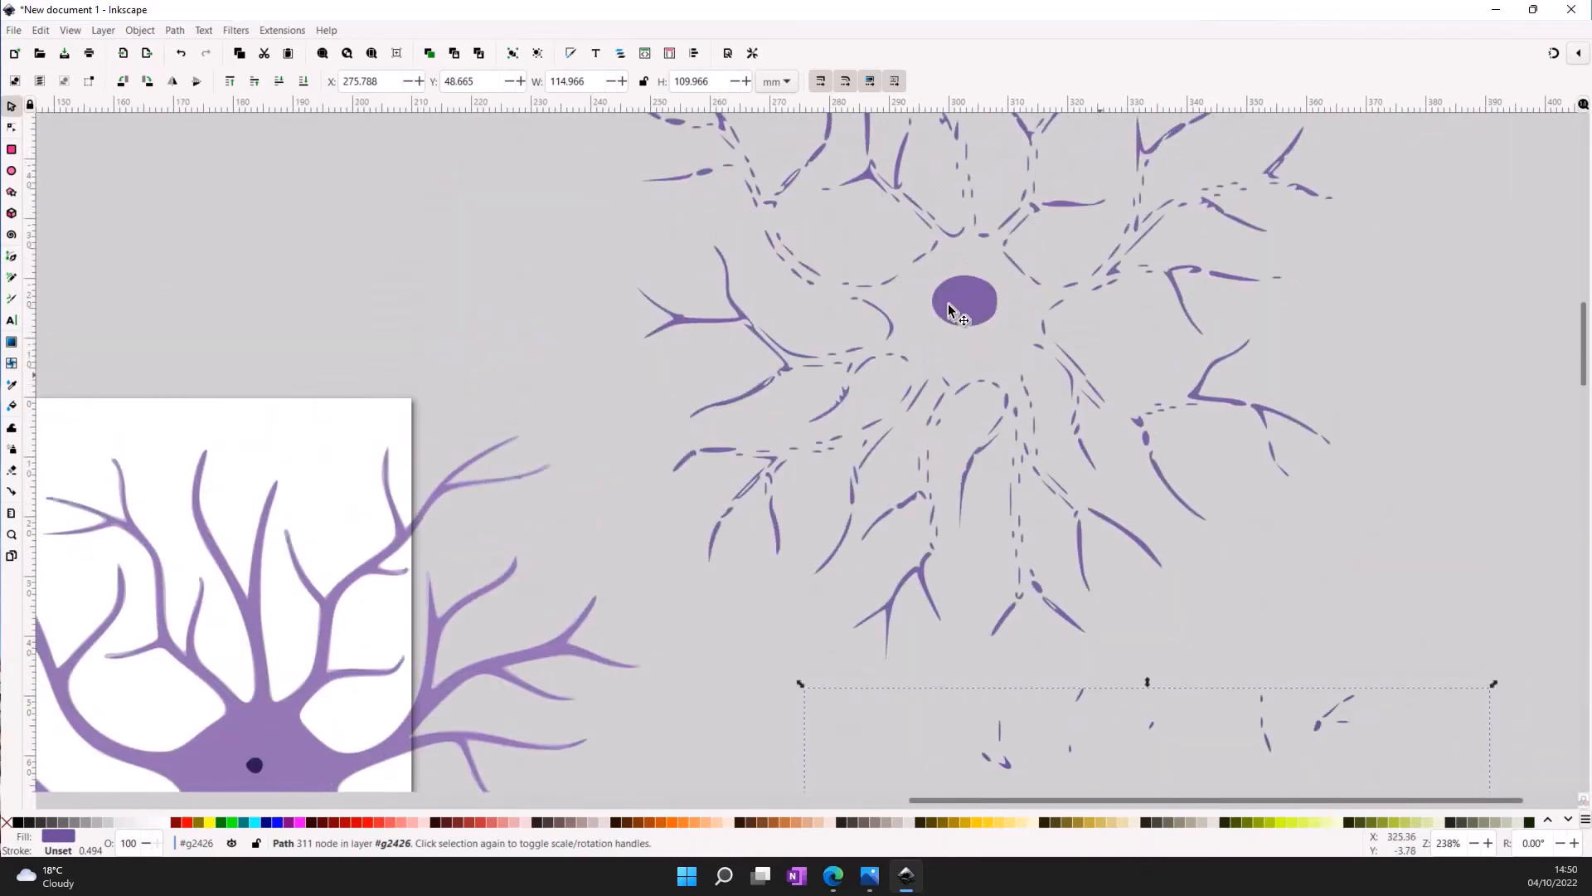
left_click(1130, 286)
scroll(1070, 457, "up", 2)
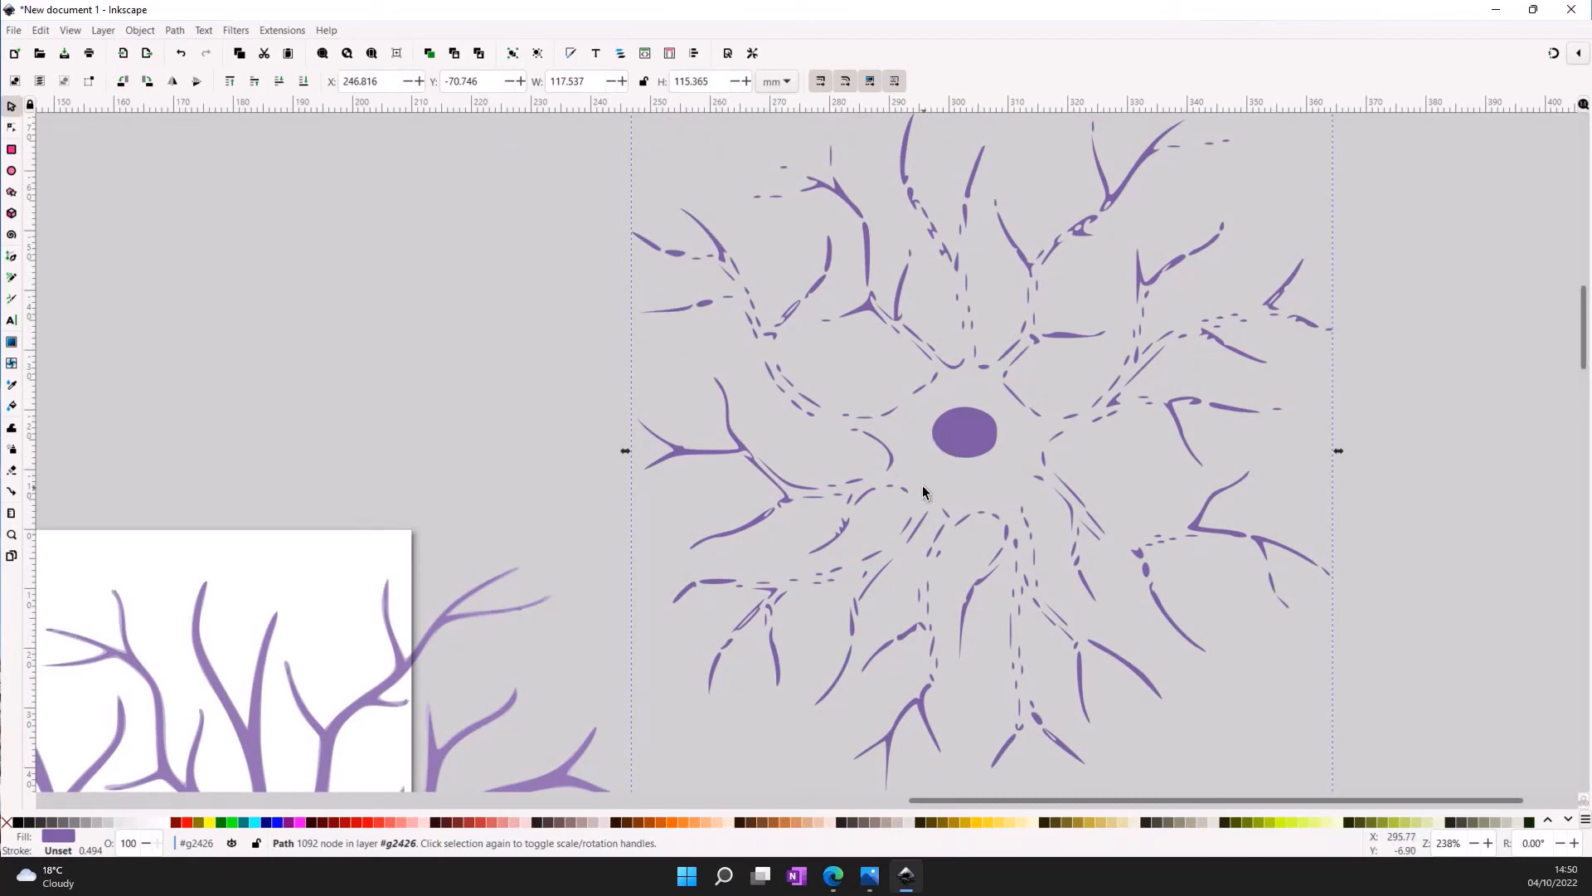
key("Delete")
- Try to select the stray specks around the remaining off-page purple oval separately from it
scroll(923, 489, "down", 10)
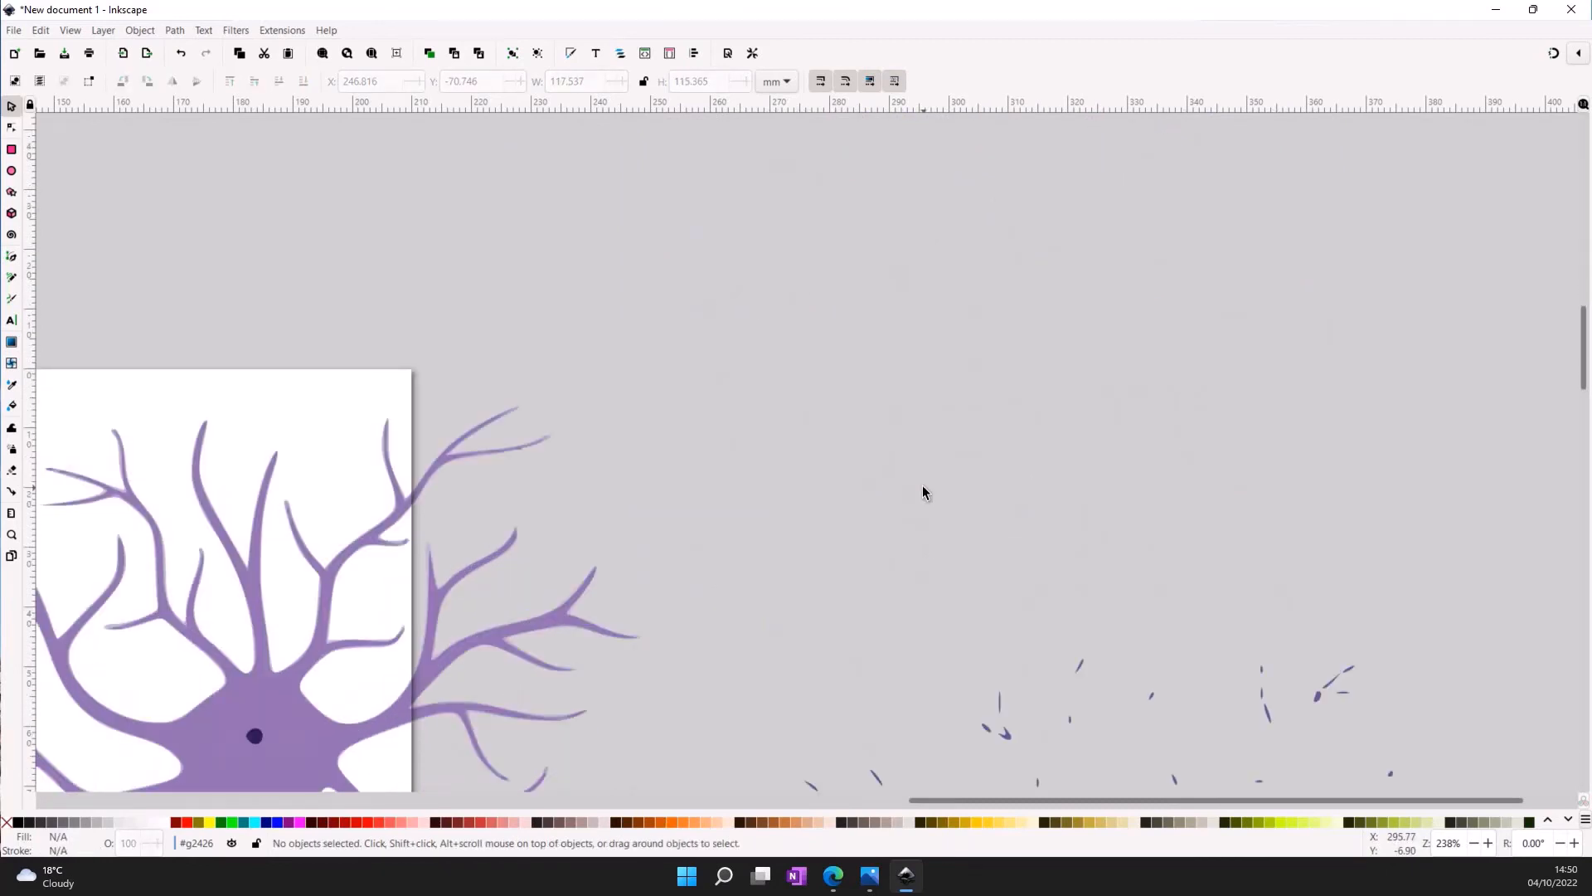
scroll(962, 483, "down", 1, "ctrl")
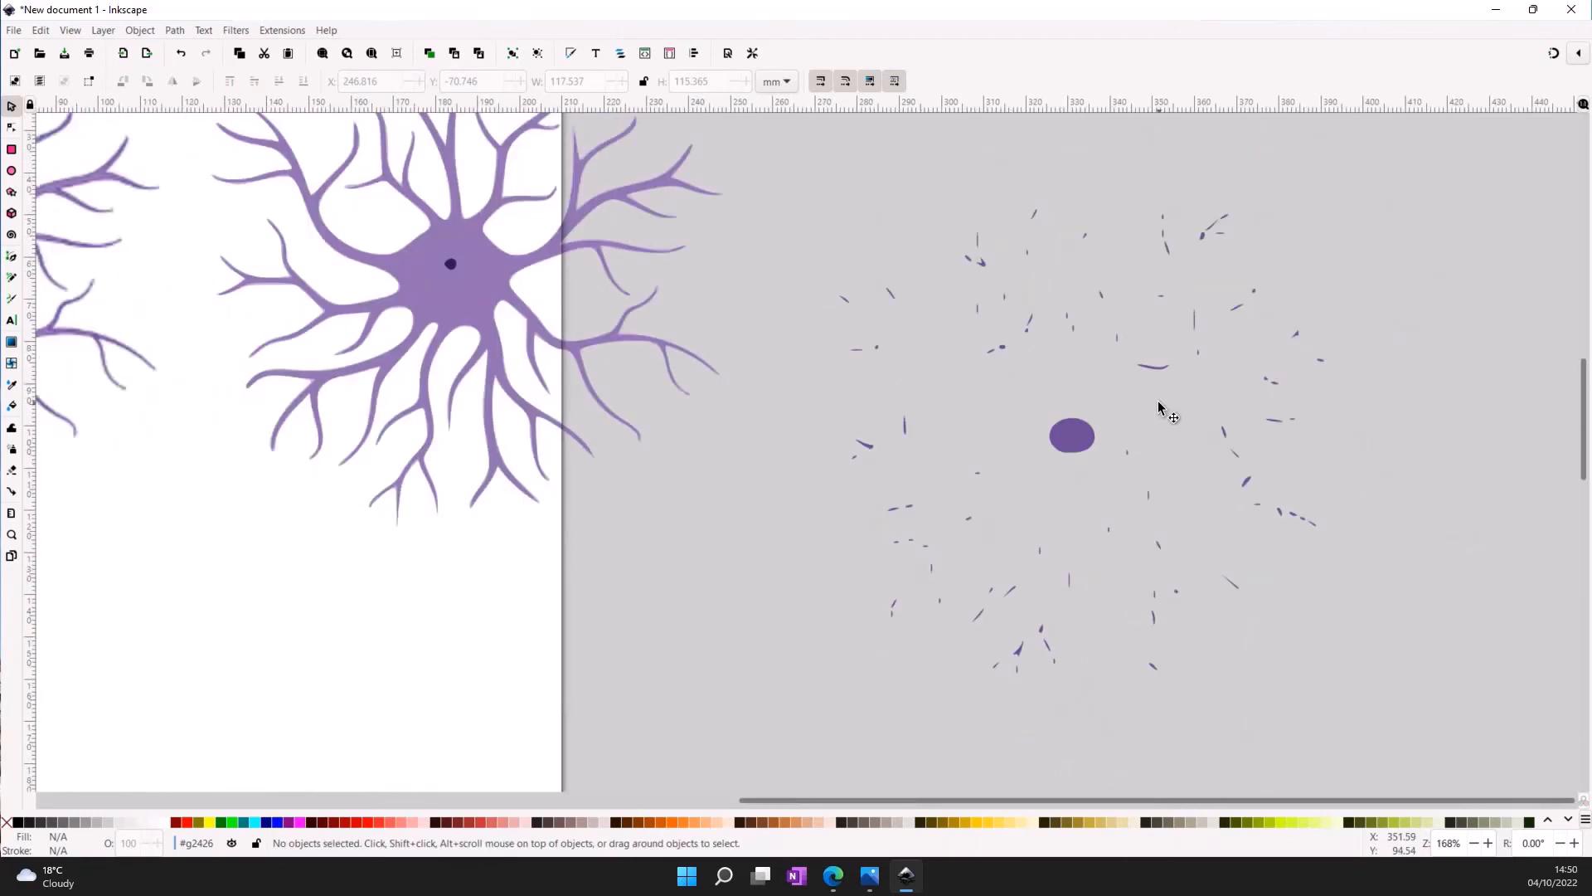
scroll(1157, 408, "up", 1)
left_click(1073, 489)
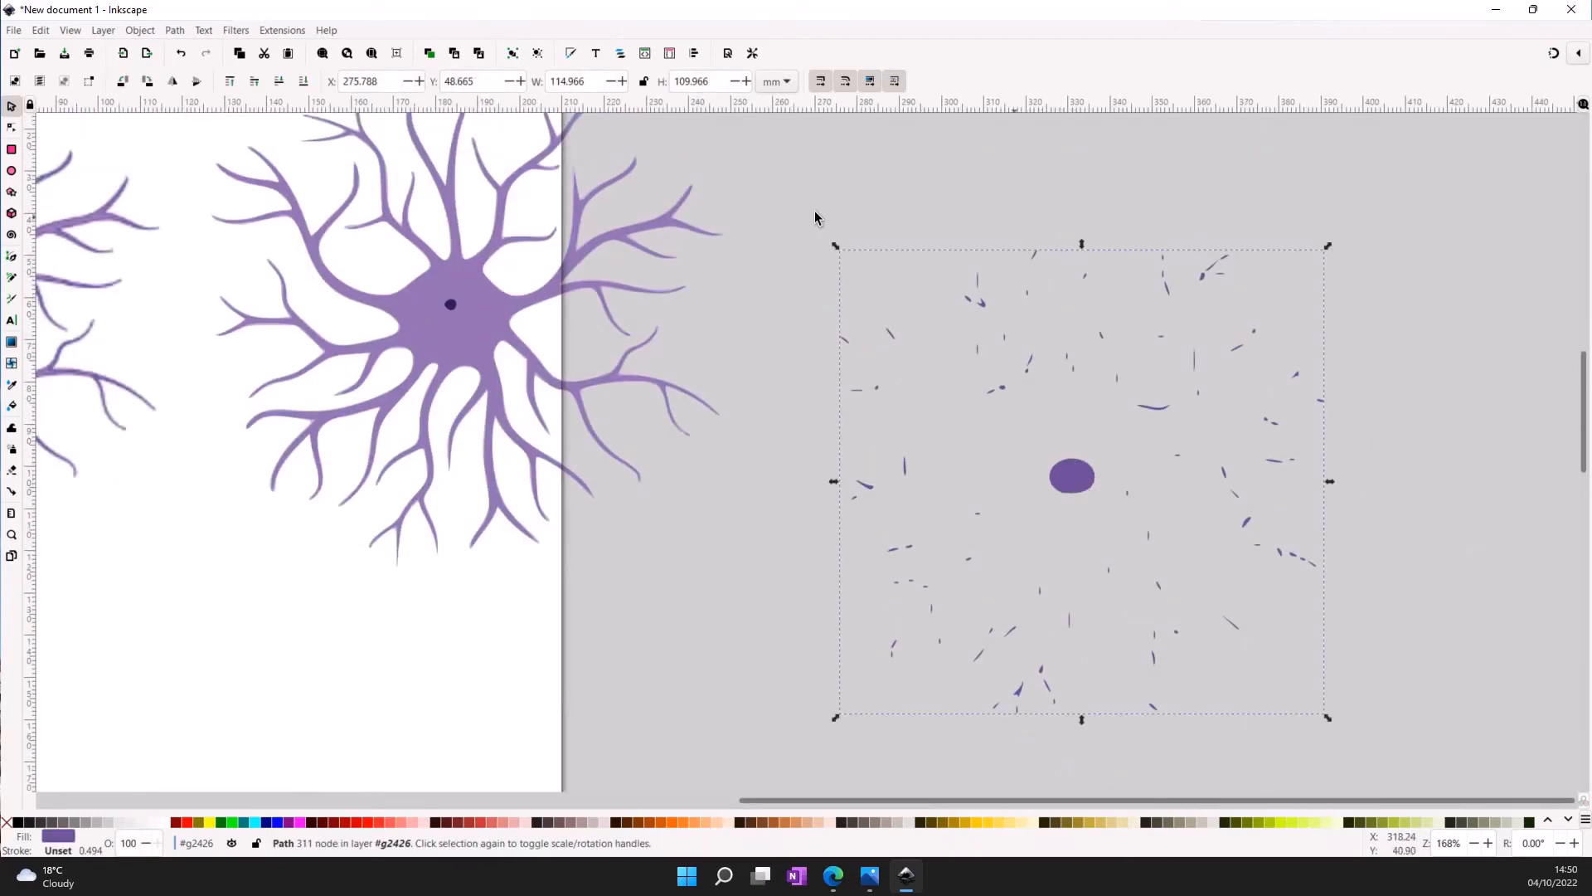
left_click(1141, 385)
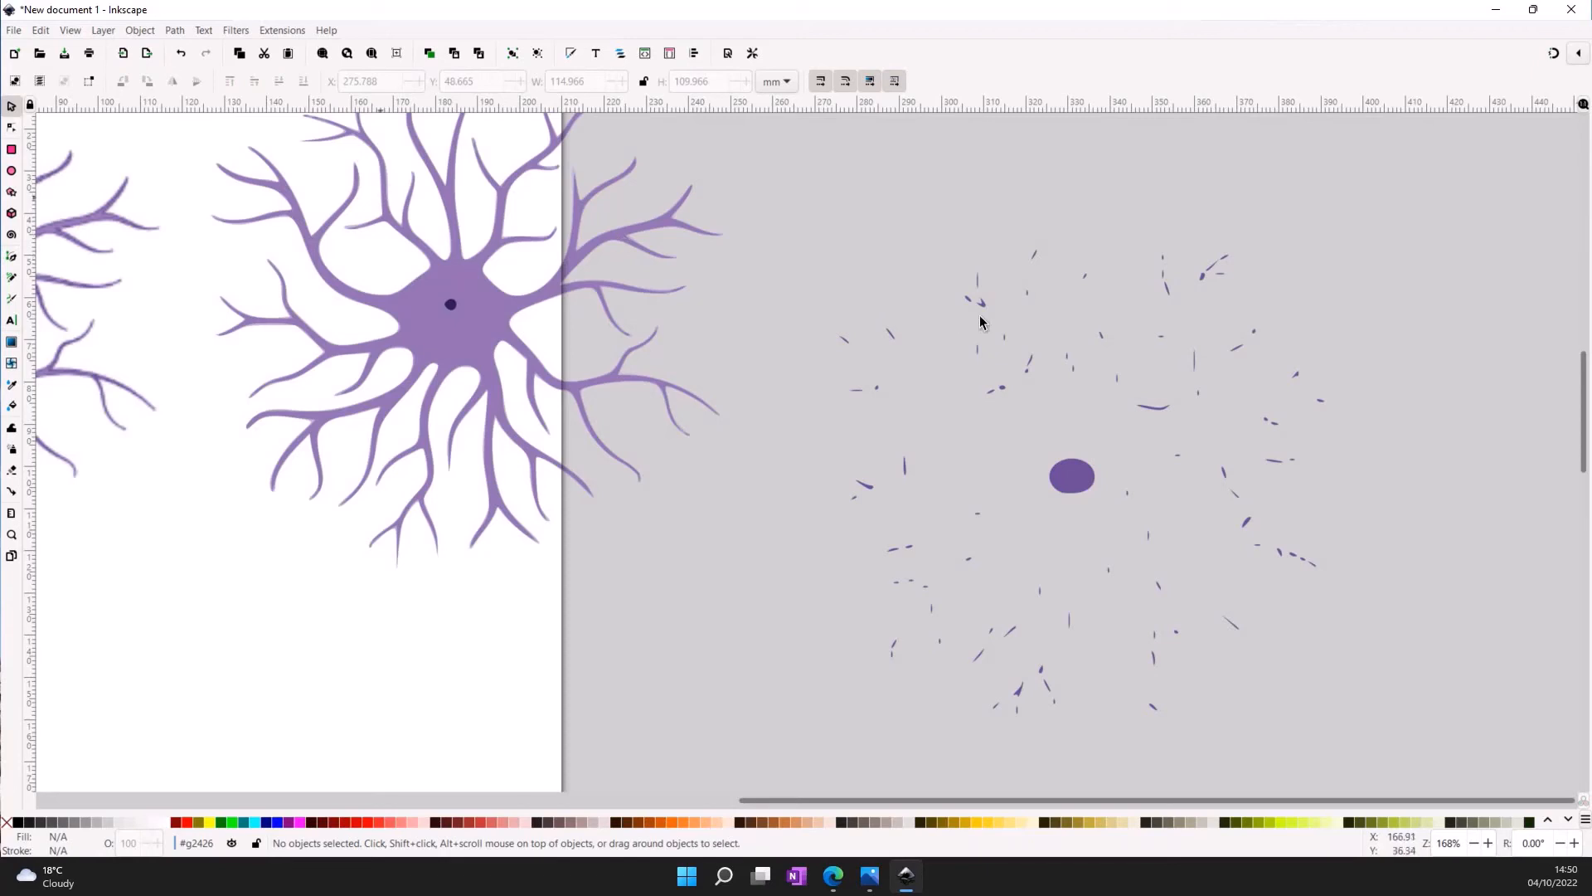
left_click_drag(768, 187, 1360, 423)
left_click_drag(876, 178, 1435, 627)
left_click_drag(1371, 754, 792, 249)
left_click_drag(779, 172, 1037, 707)
- Break apart the remaining off-page path so the purple oval and its specks are separate paths
left_click(1138, 571)
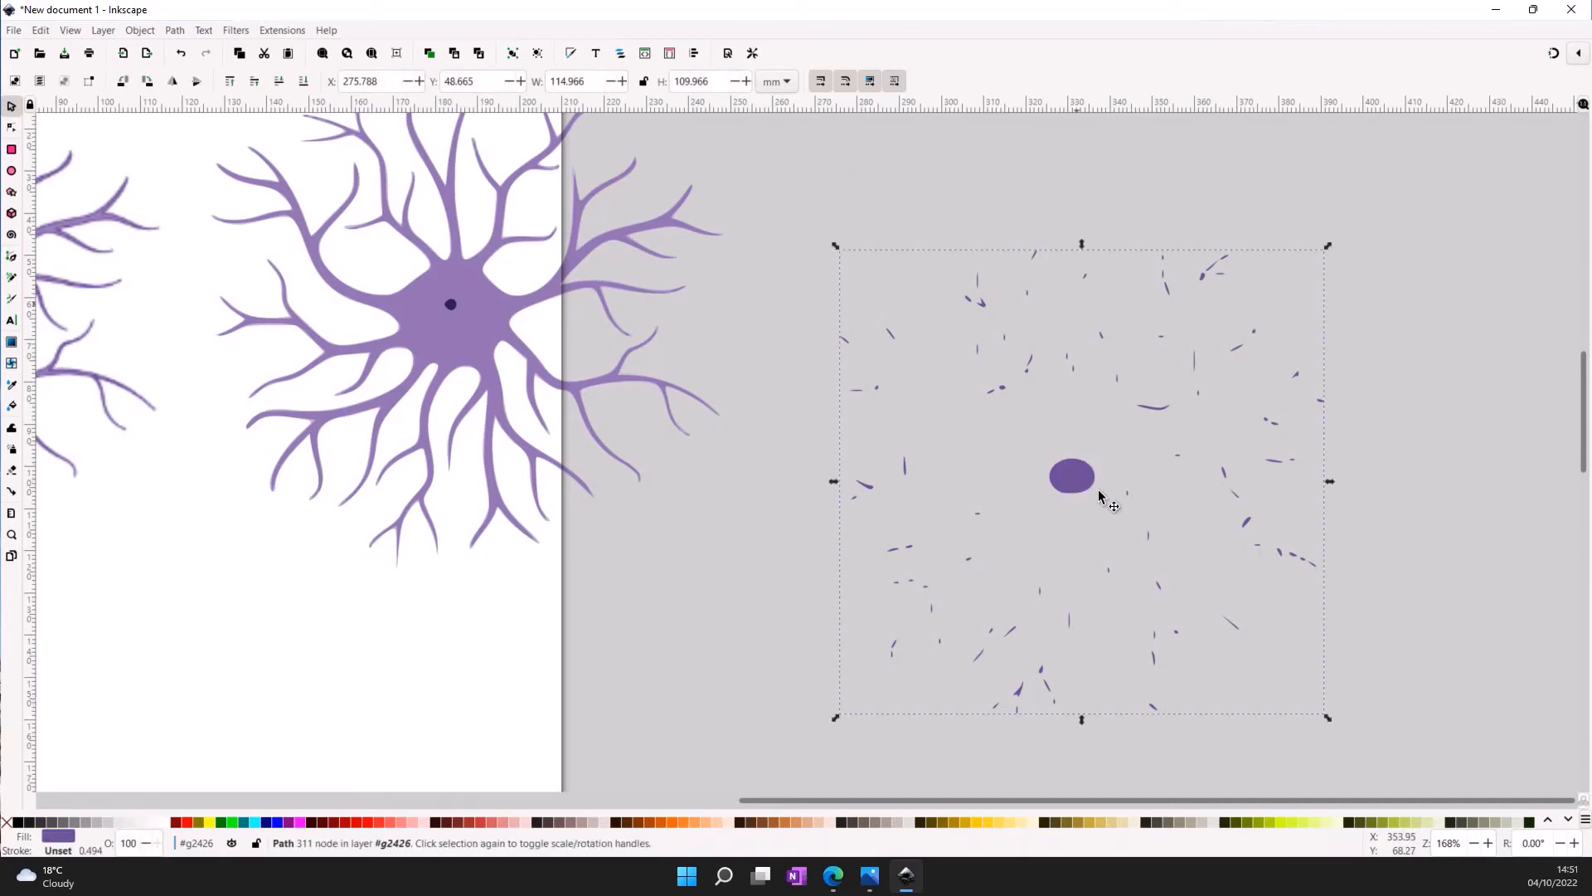
left_click(140, 30)
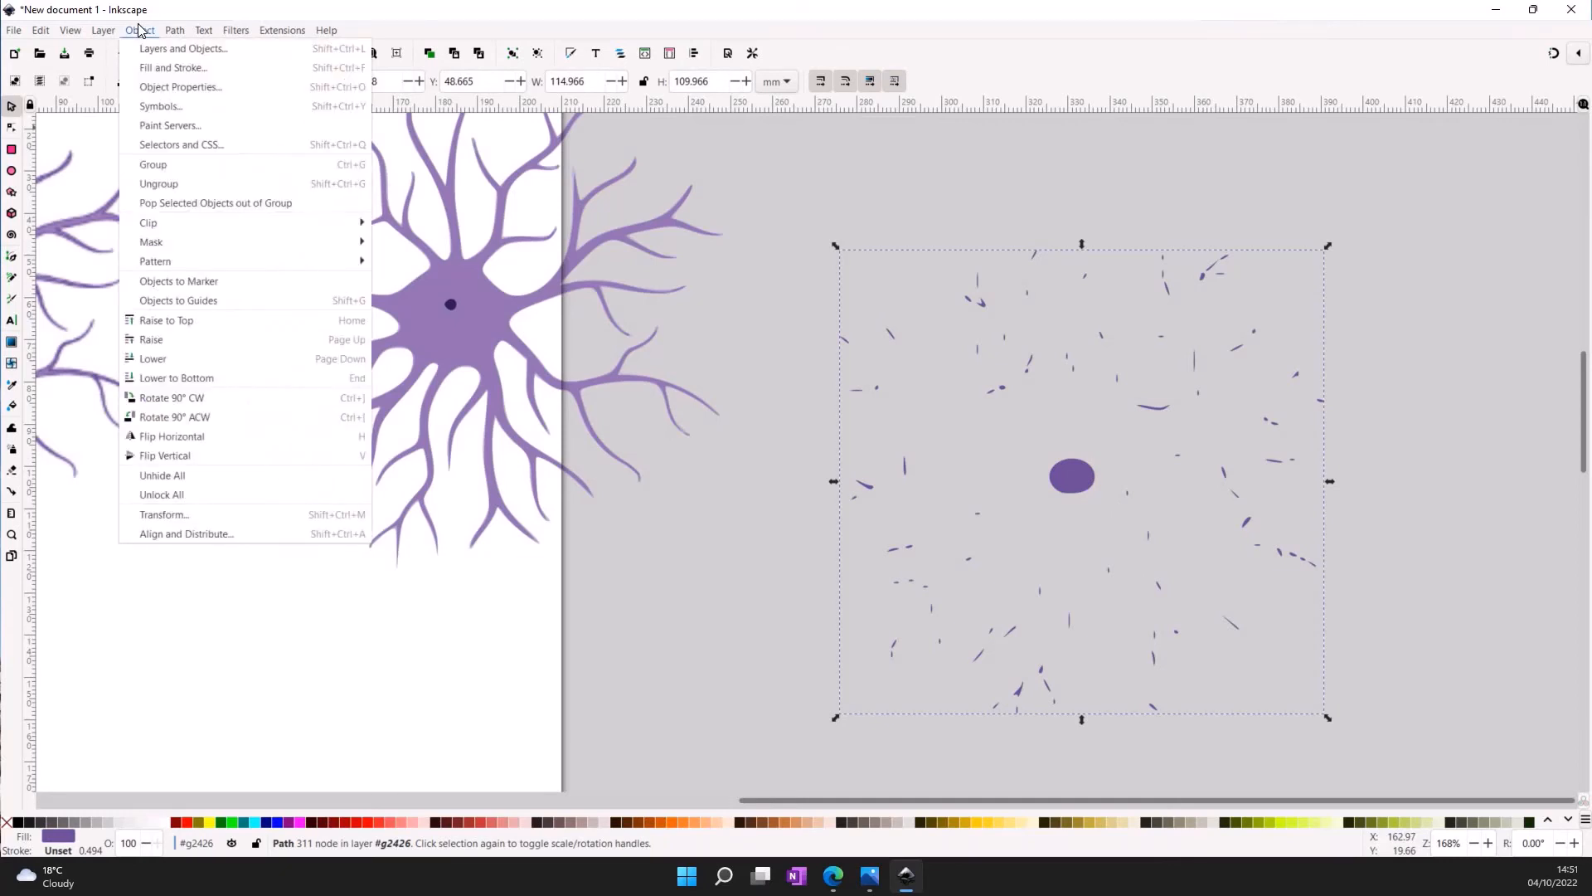
mouse_move(174, 31)
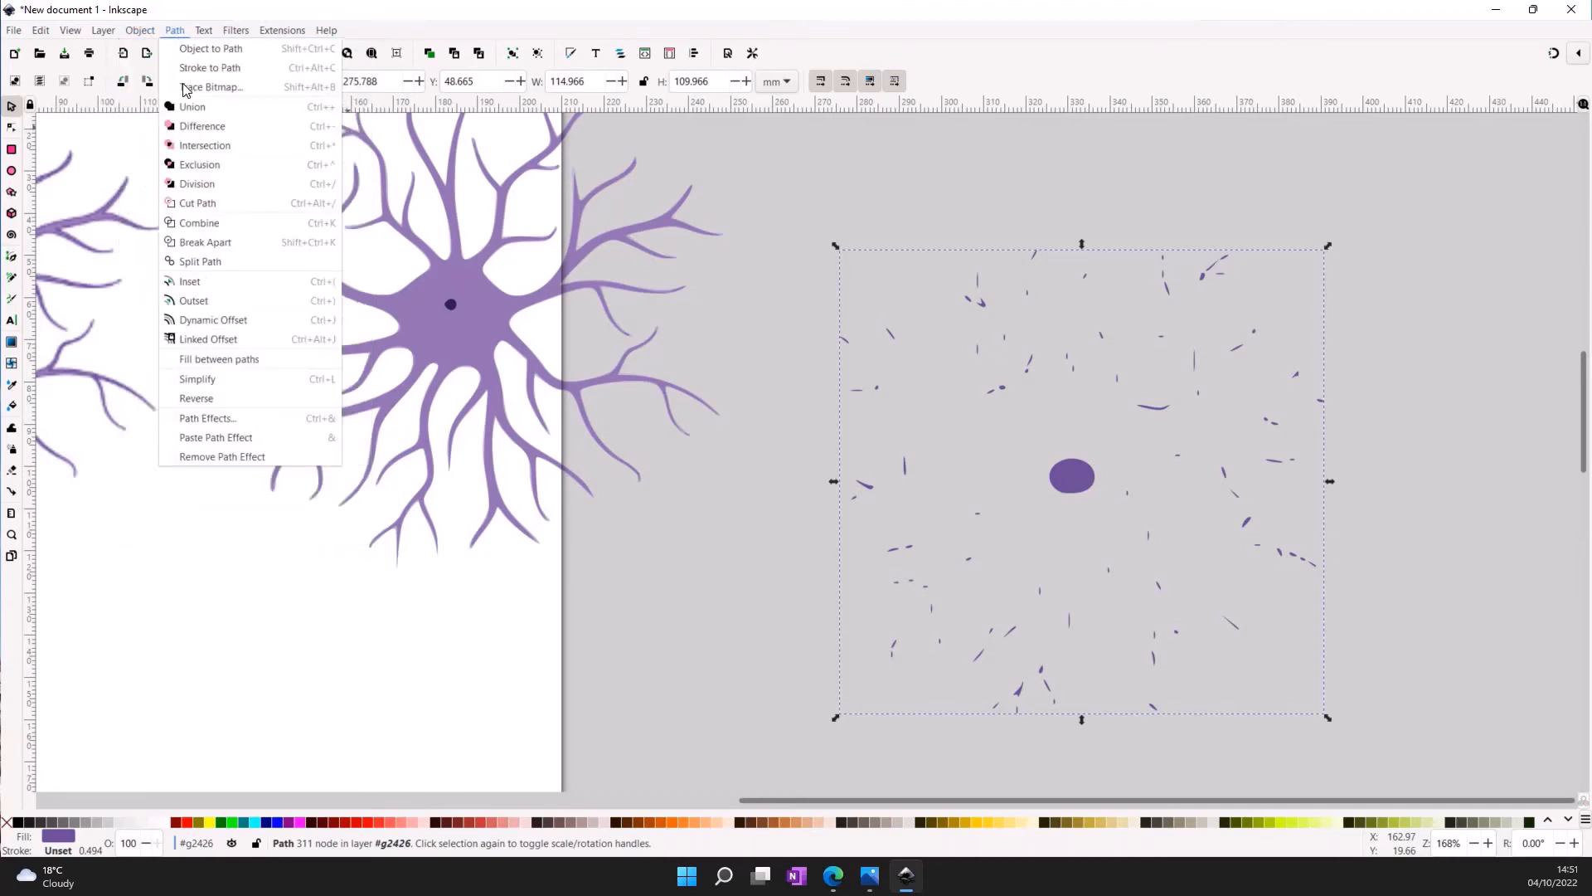
left_click(215, 243)
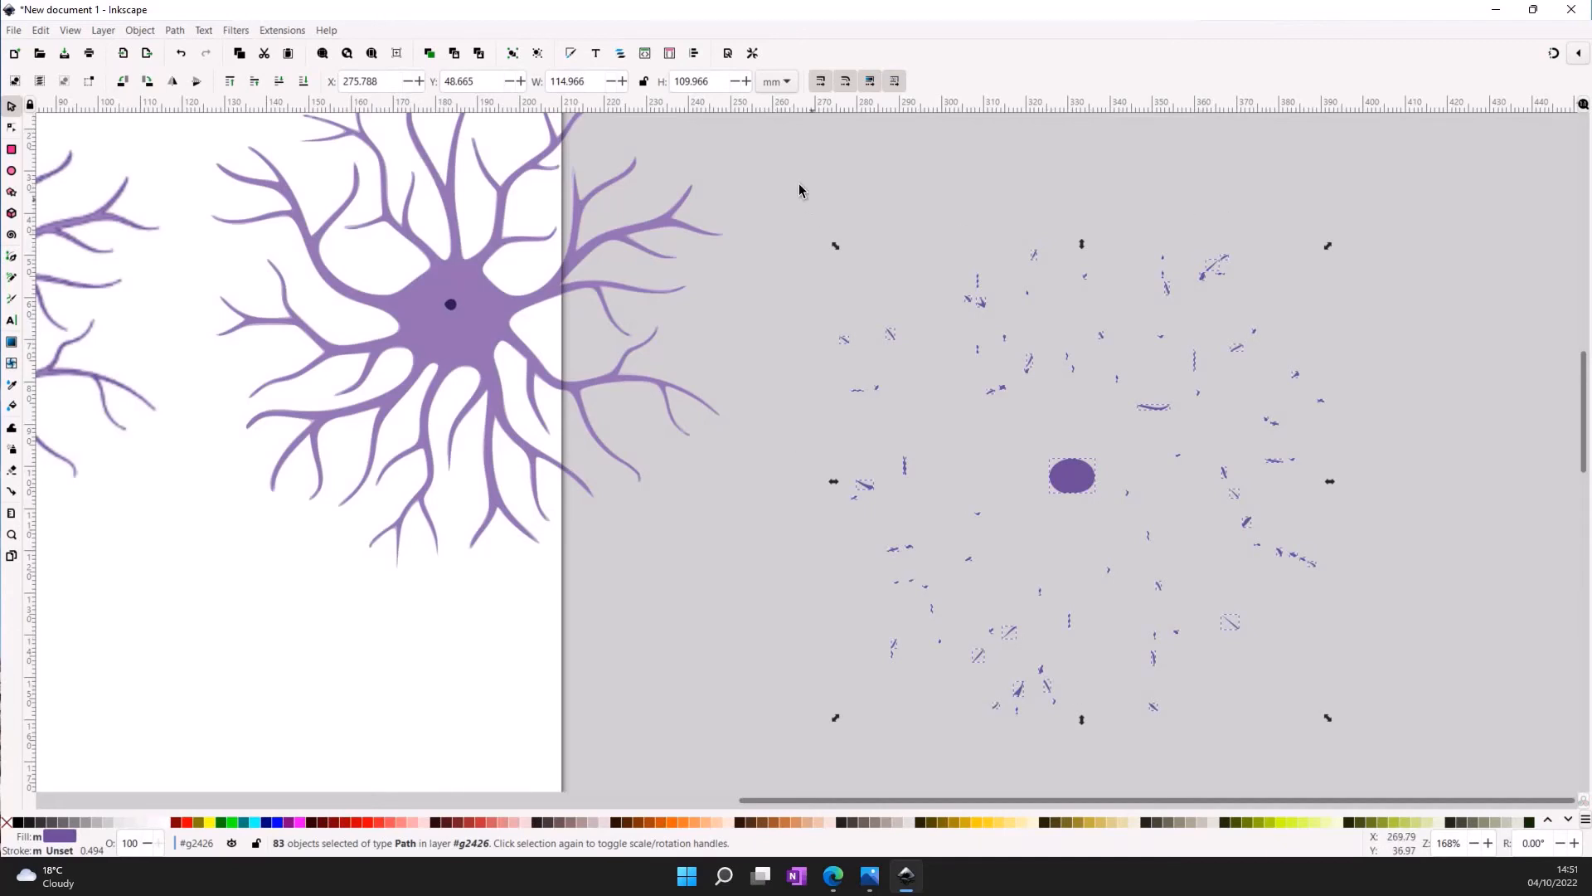
- Delete all the stray specks around the off-page purple oval, keeping only the oval itself
left_click_drag(763, 151, 1395, 438)
key("Escape")
left_click_drag(1096, 306, 1340, 706)
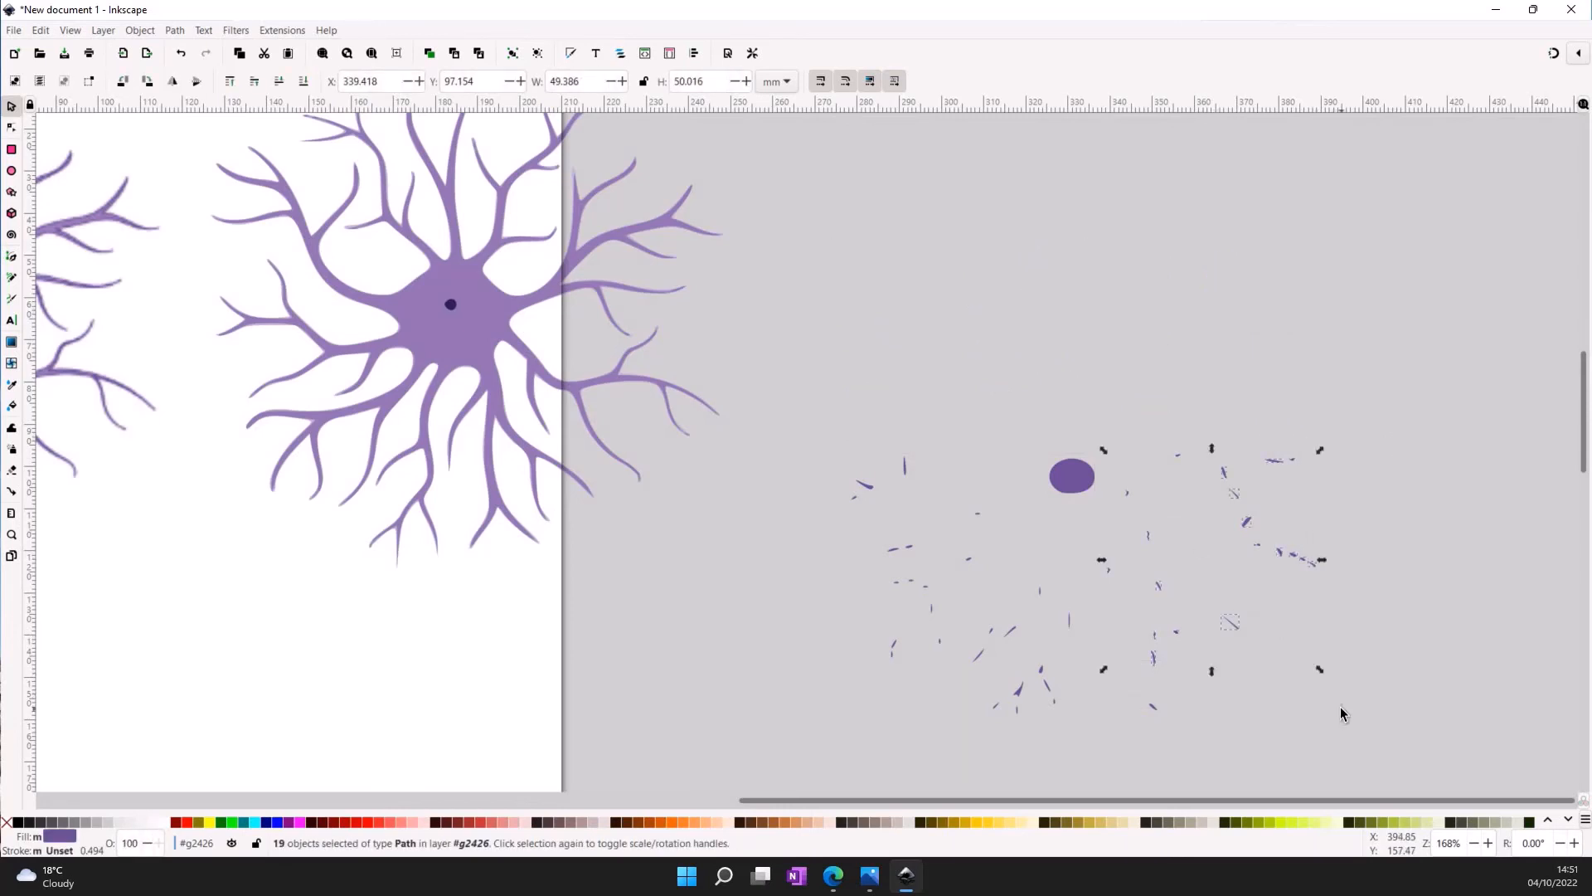
key("Delete")
left_click_drag(1252, 743, 793, 544)
key("Delete")
left_click_drag(810, 382, 1003, 602)
key("Delete")
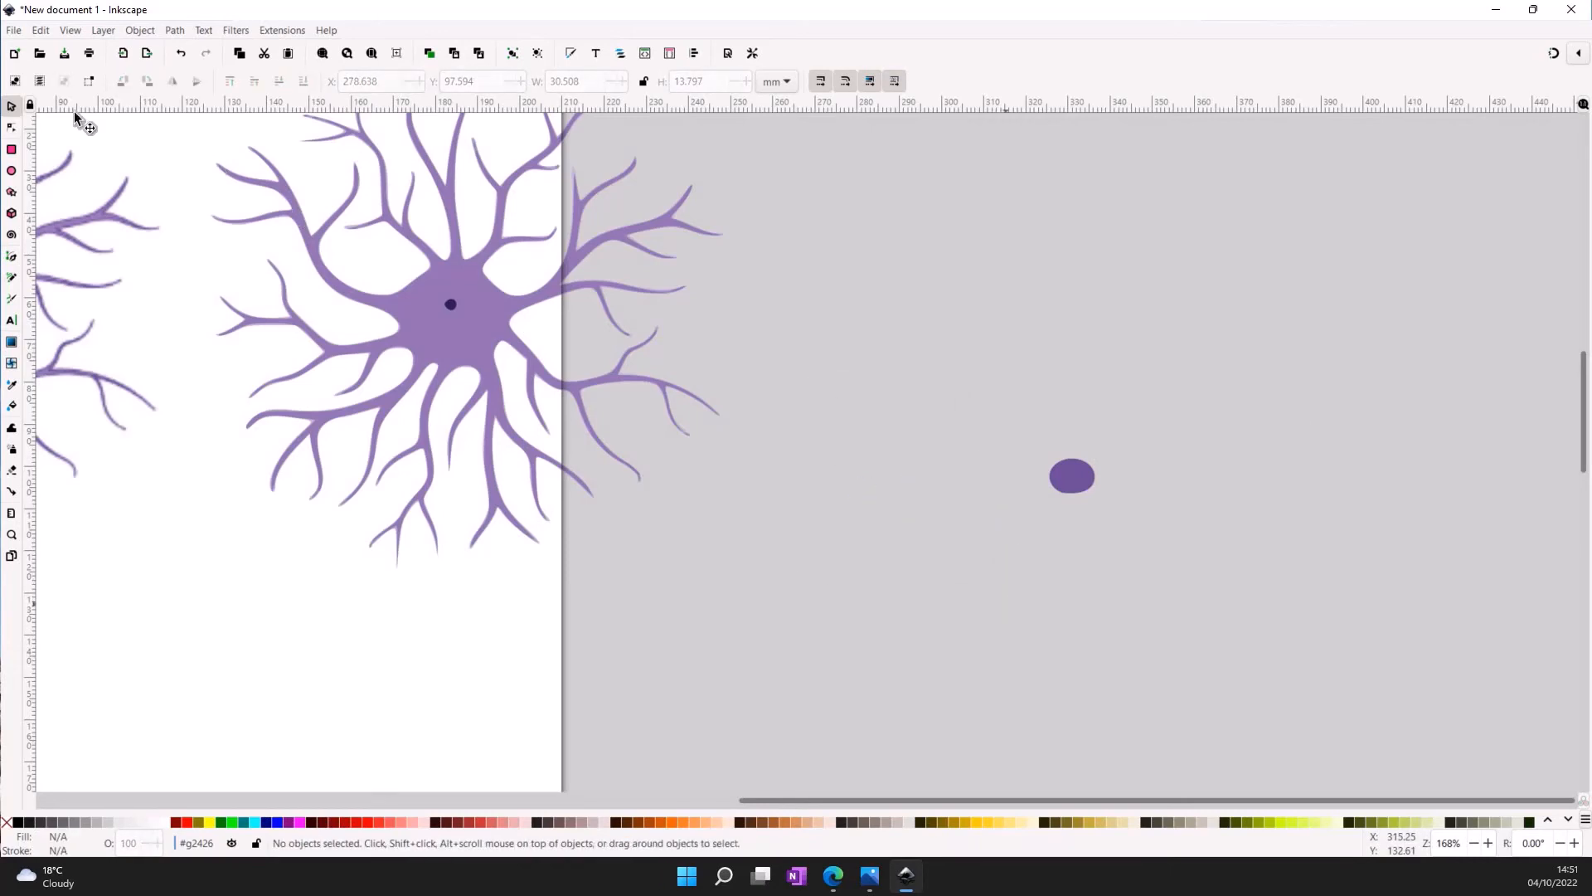
- Move the purple oval back onto the neuron's cell body around the dark nucleus and group all the traced neuron's parts
left_click_drag(1071, 474, 433, 320)
left_click(305, 655)
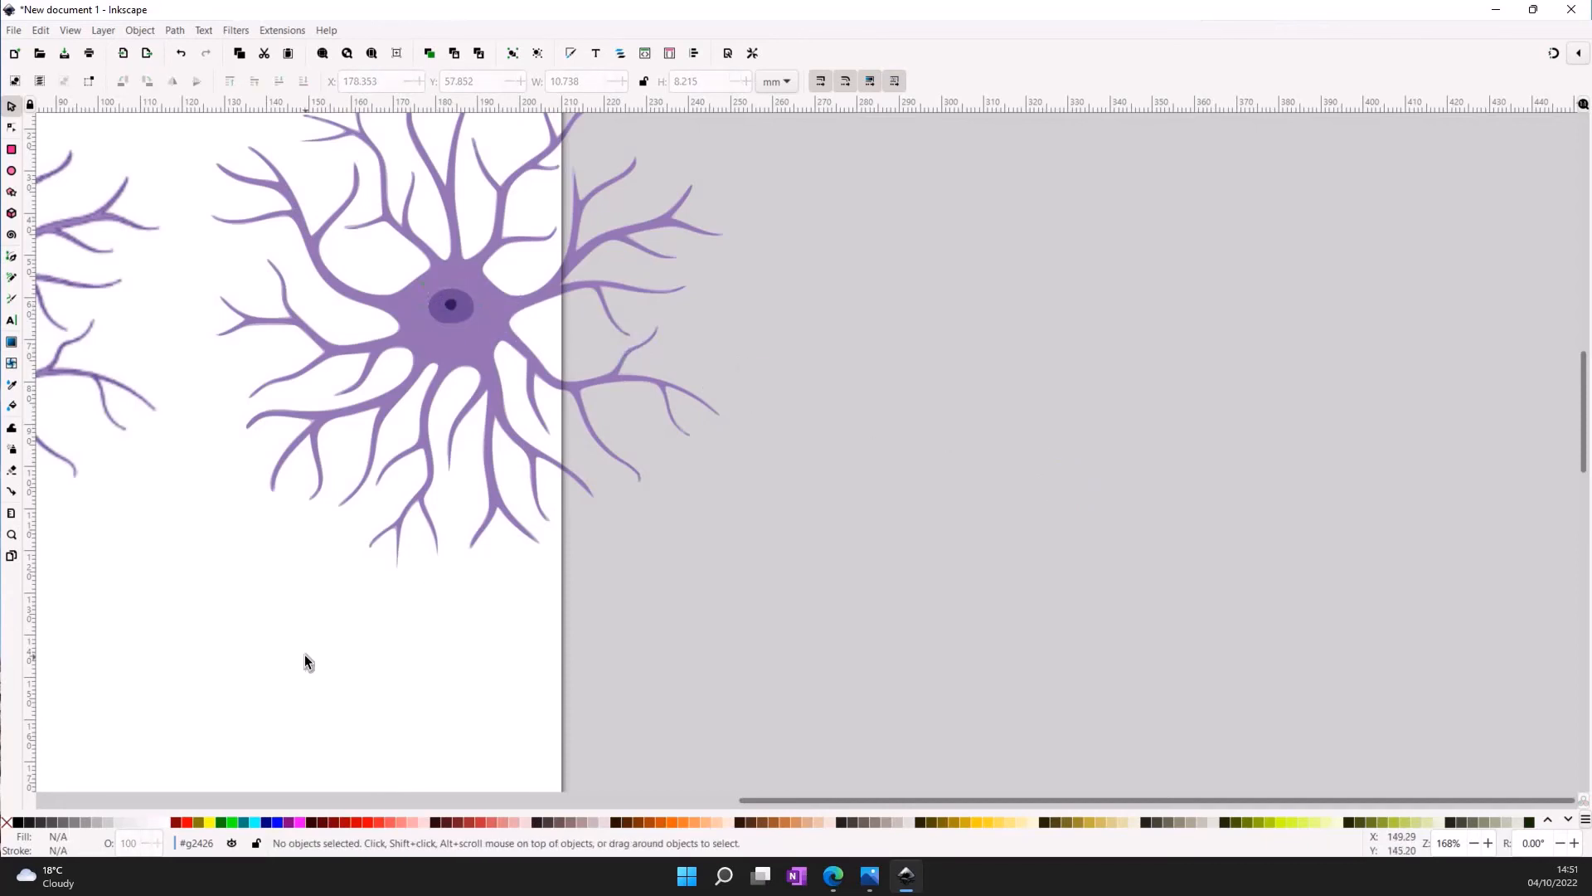
scroll(510, 535, "left", 5)
scroll(441, 257, "up", 6)
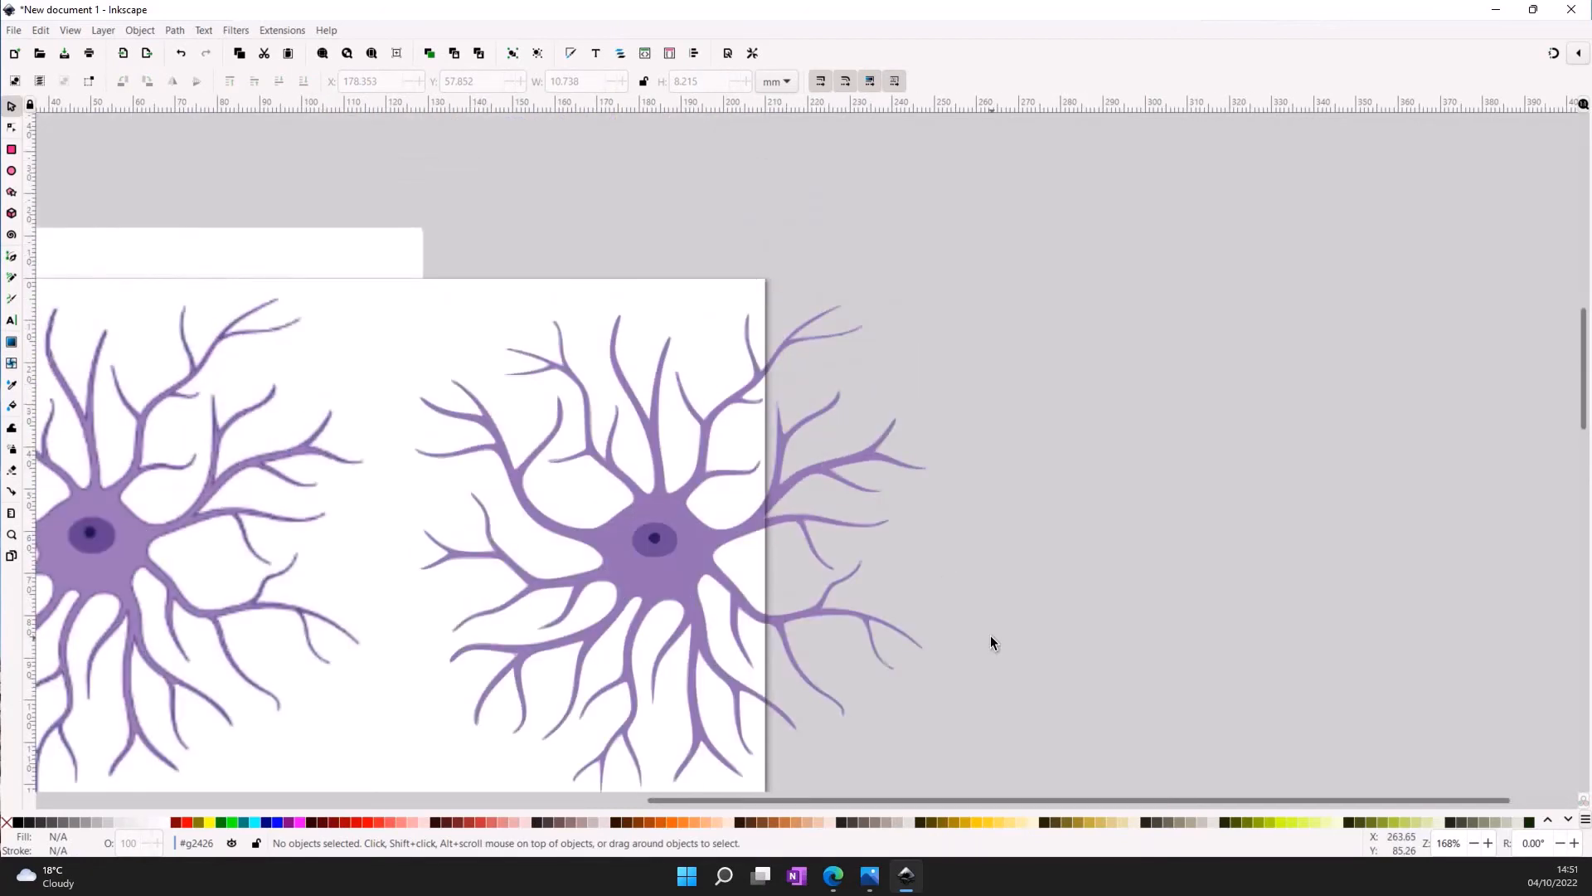
scroll(990, 635, "down", 3)
scroll(1016, 693, "down", 1)
left_click_drag(1033, 692, 543, 274)
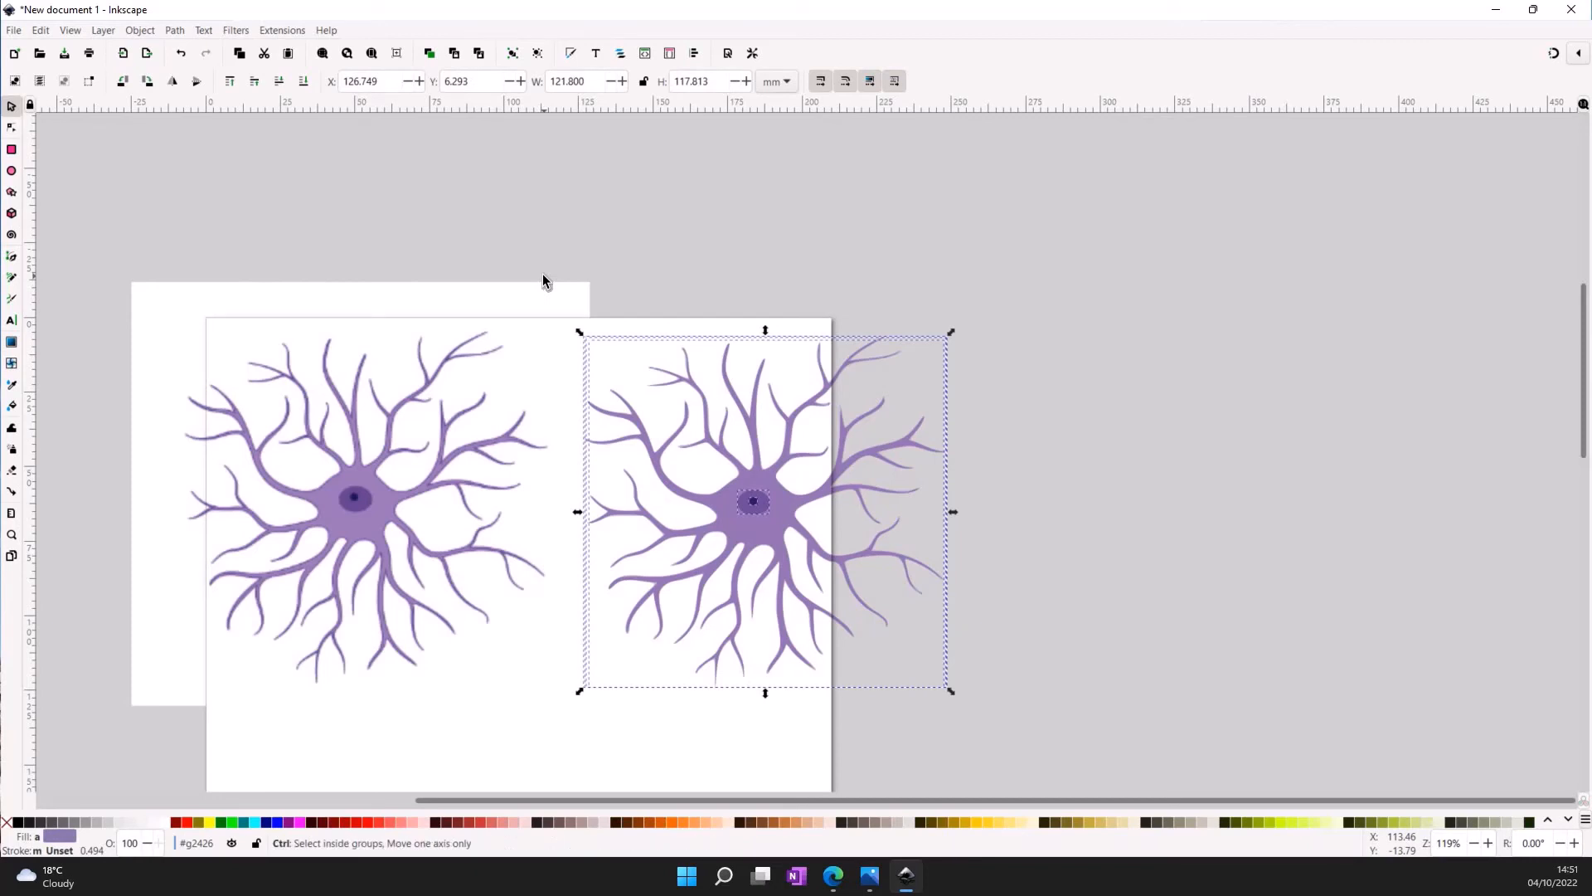
key("ctrl+g")
- Delete the original neuron bitmap and move the grouped vector neuron to the middle of the page
left_click_drag(764, 518, 650, 543)
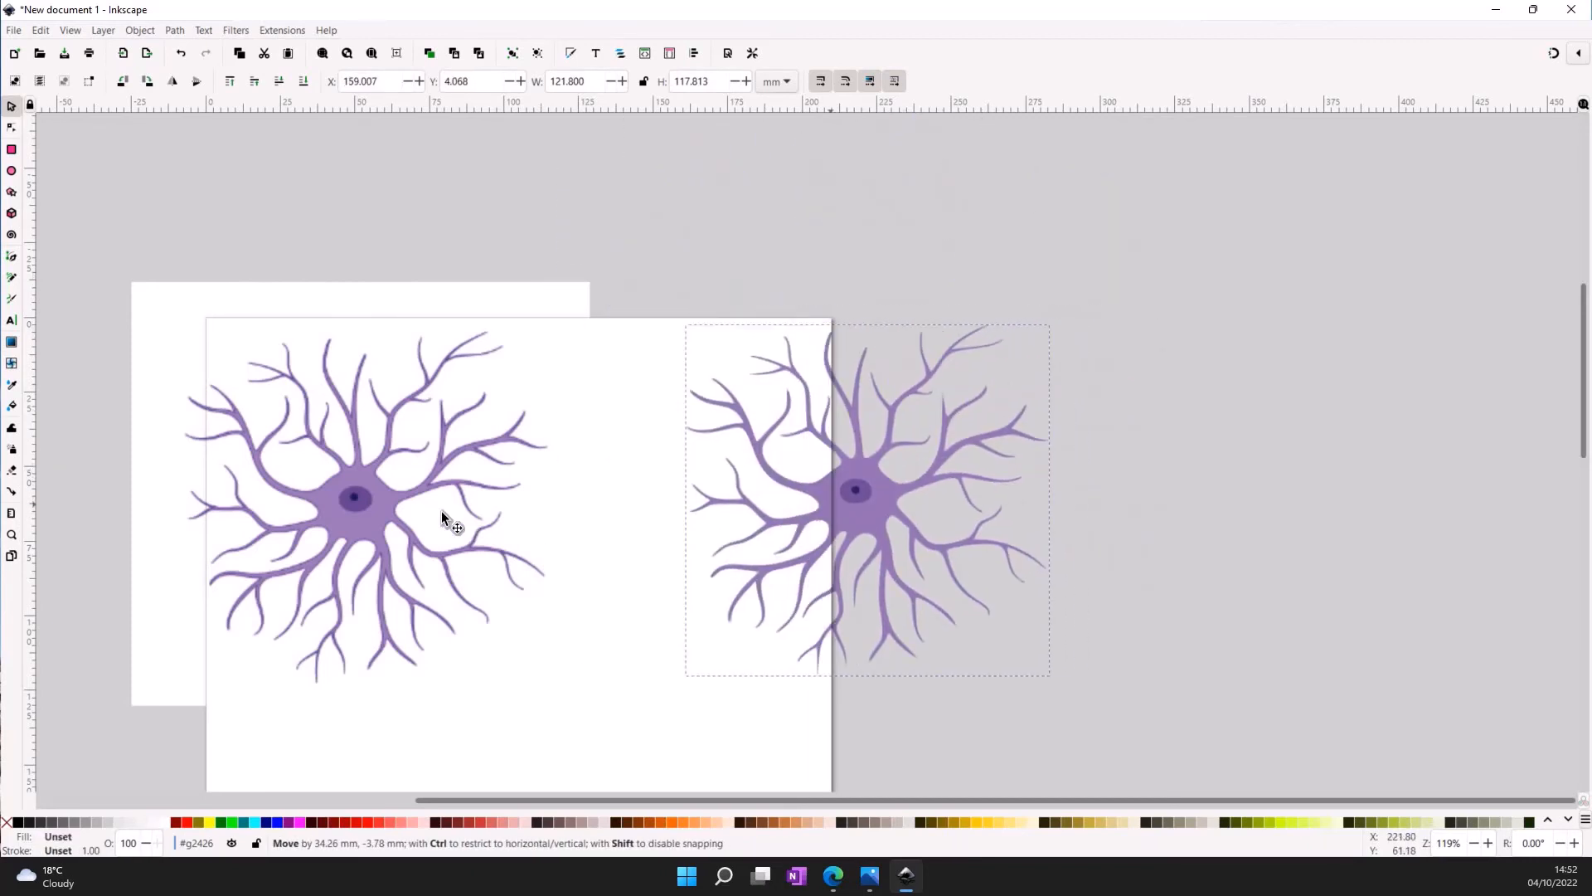
left_click(367, 522)
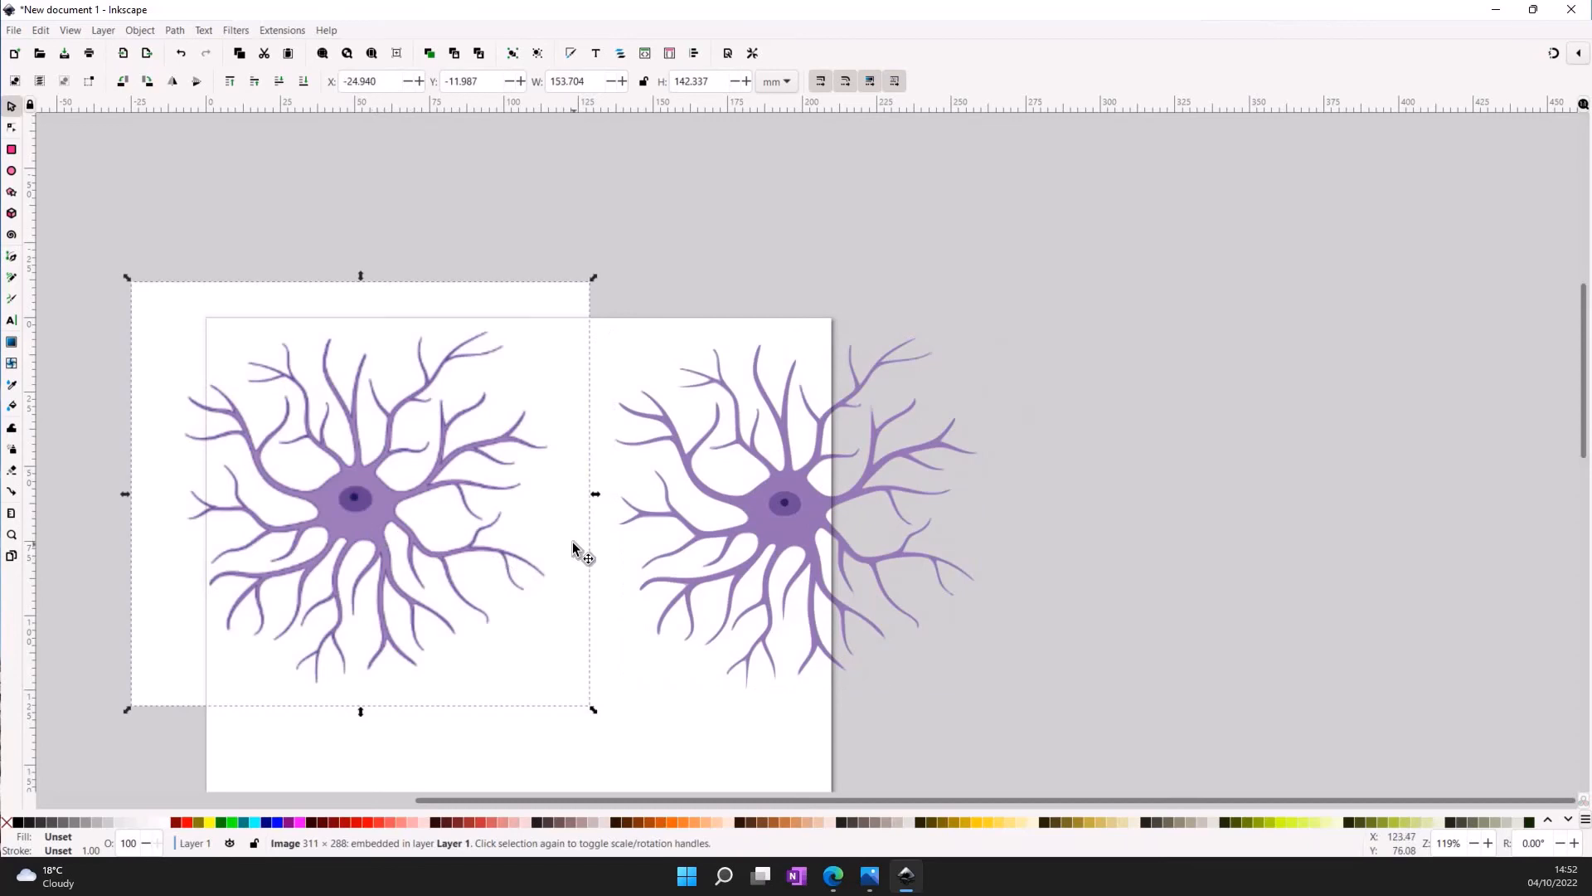
key("Delete")
left_click_drag(725, 529, 476, 572)
key("Escape")
- Examine the vector neuron's branch edges and nucleus up close, then the whole drawing
scroll(476, 572, "up", 4)
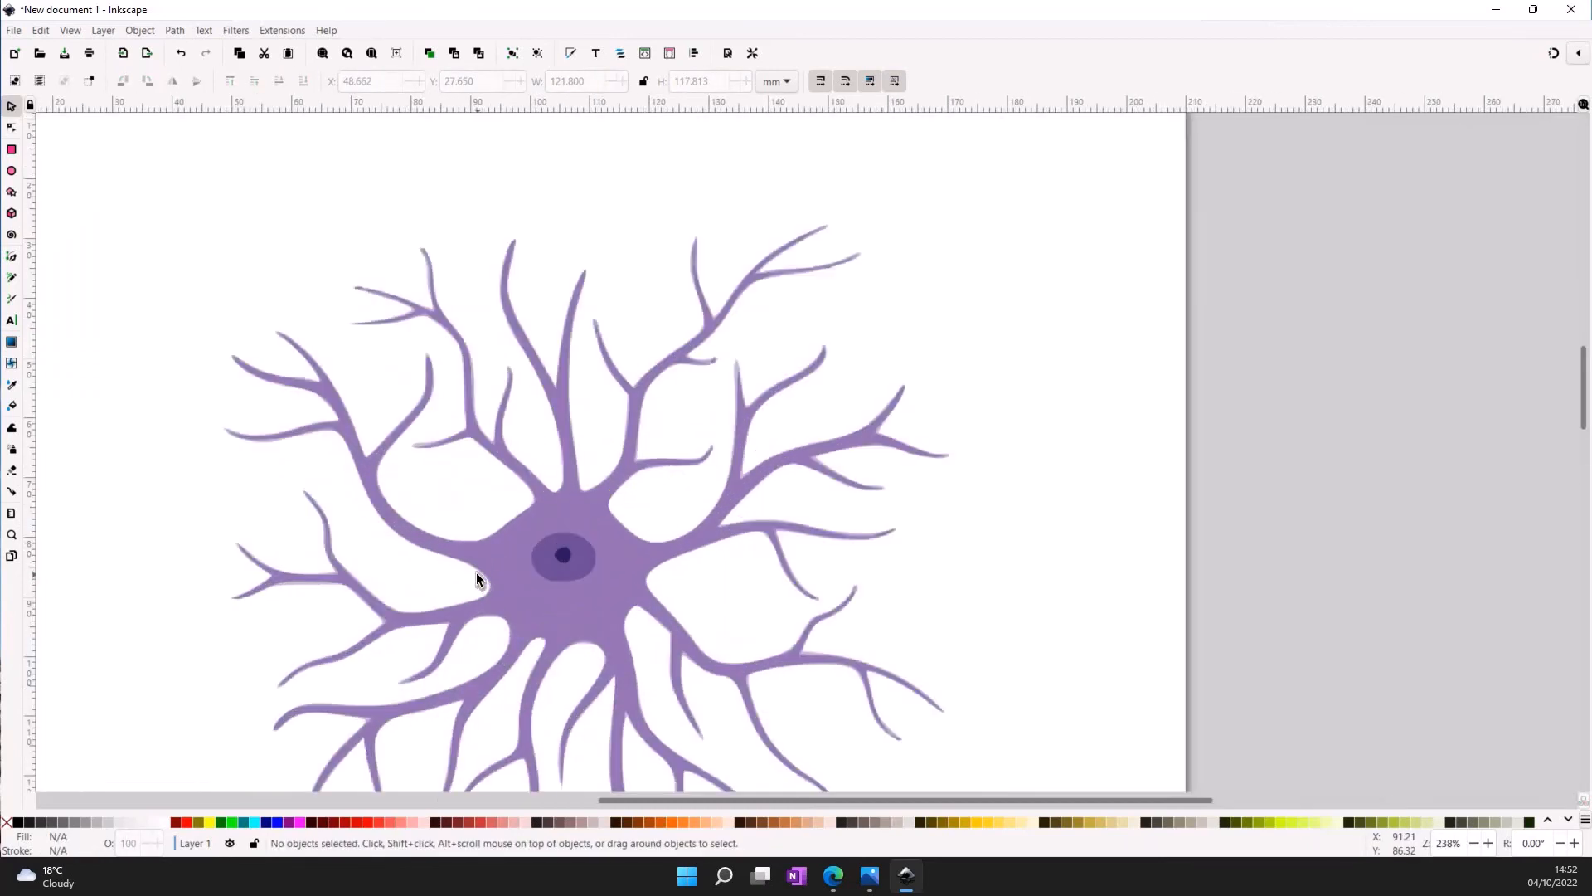
scroll(476, 572, "up", 2)
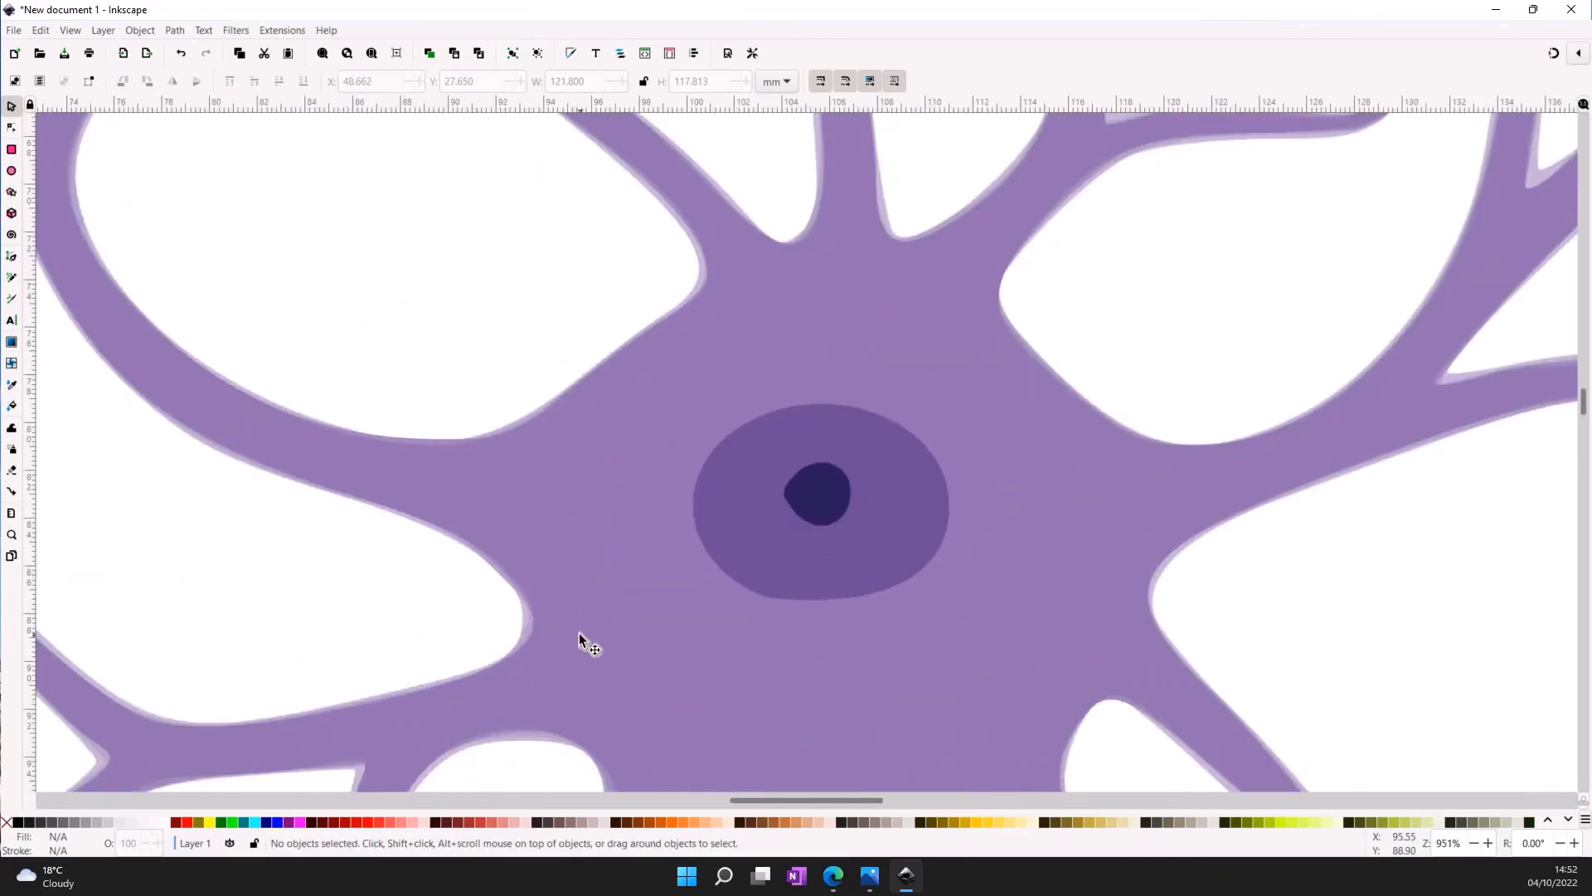
scroll(533, 337, "up", 5)
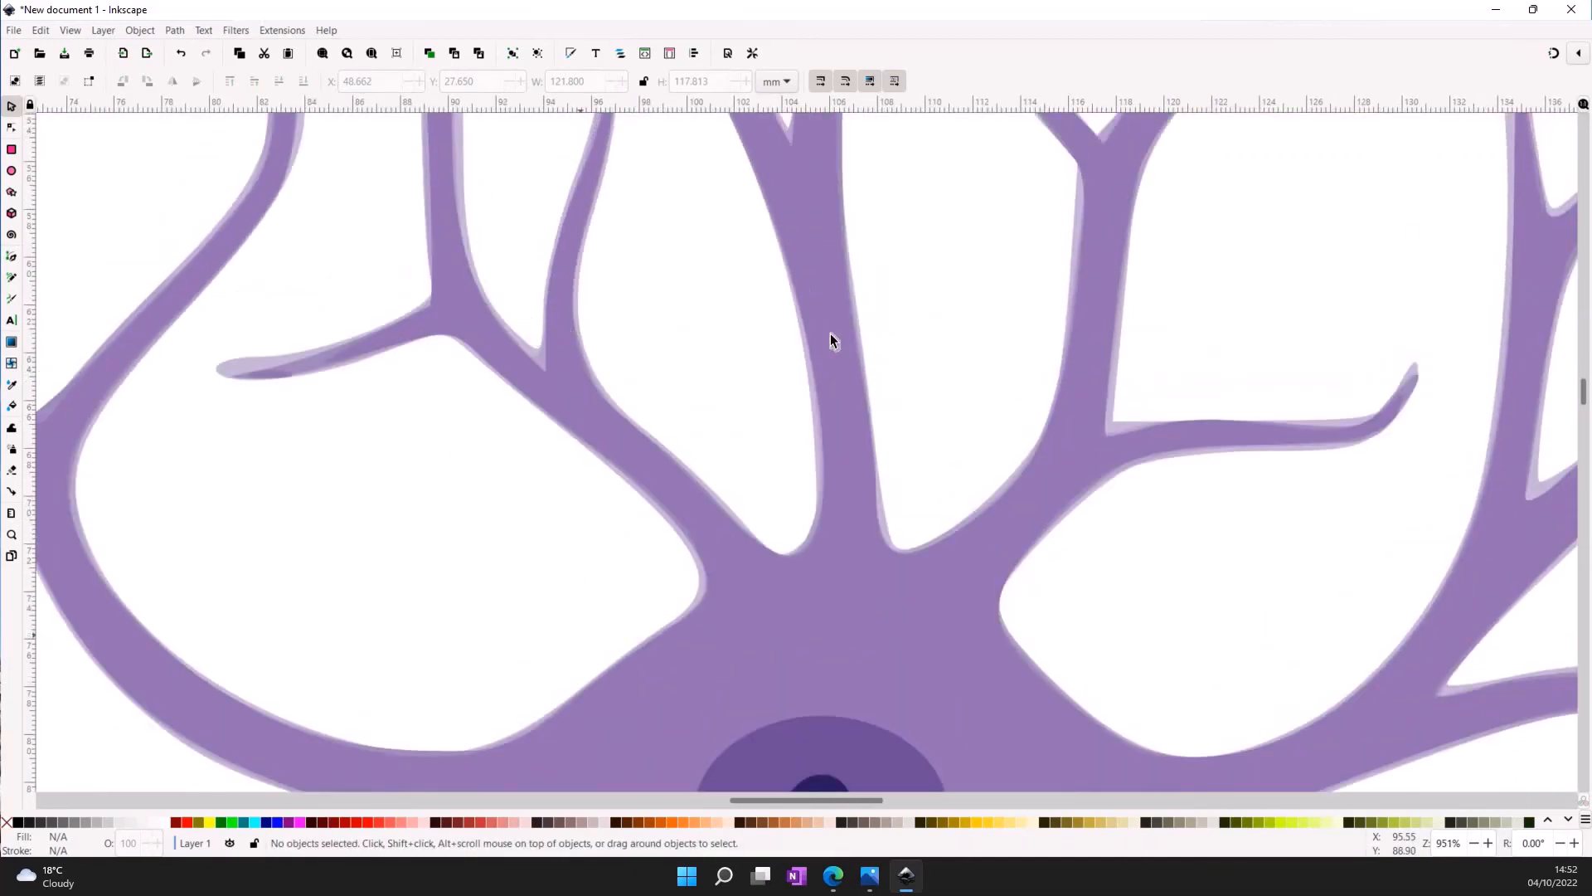
scroll(1113, 195, "up", 1)
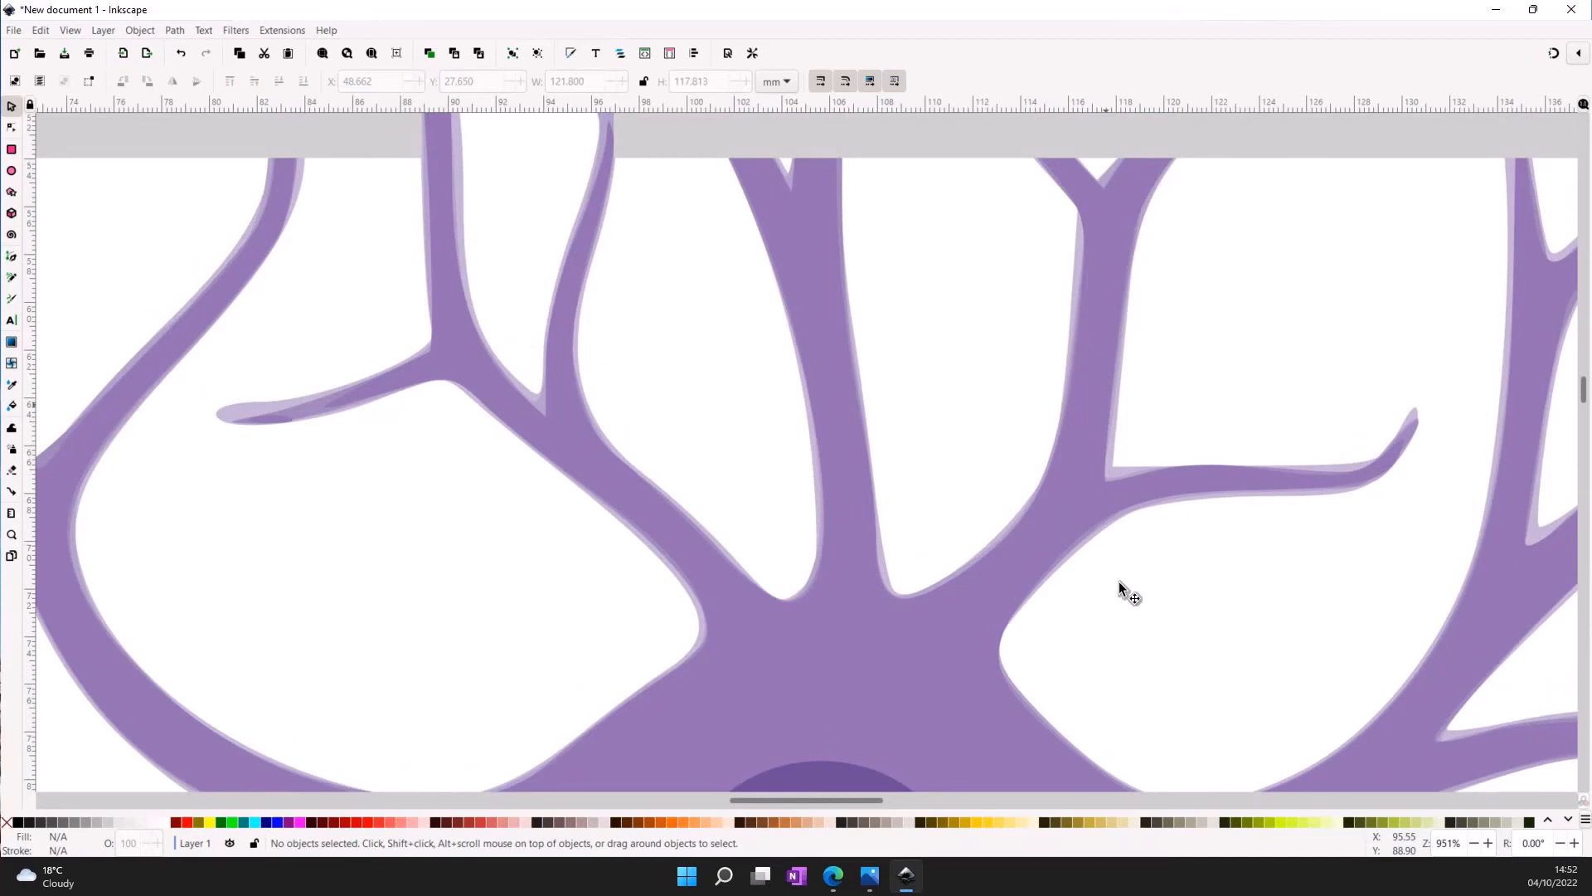
scroll(1118, 581, "up", 2)
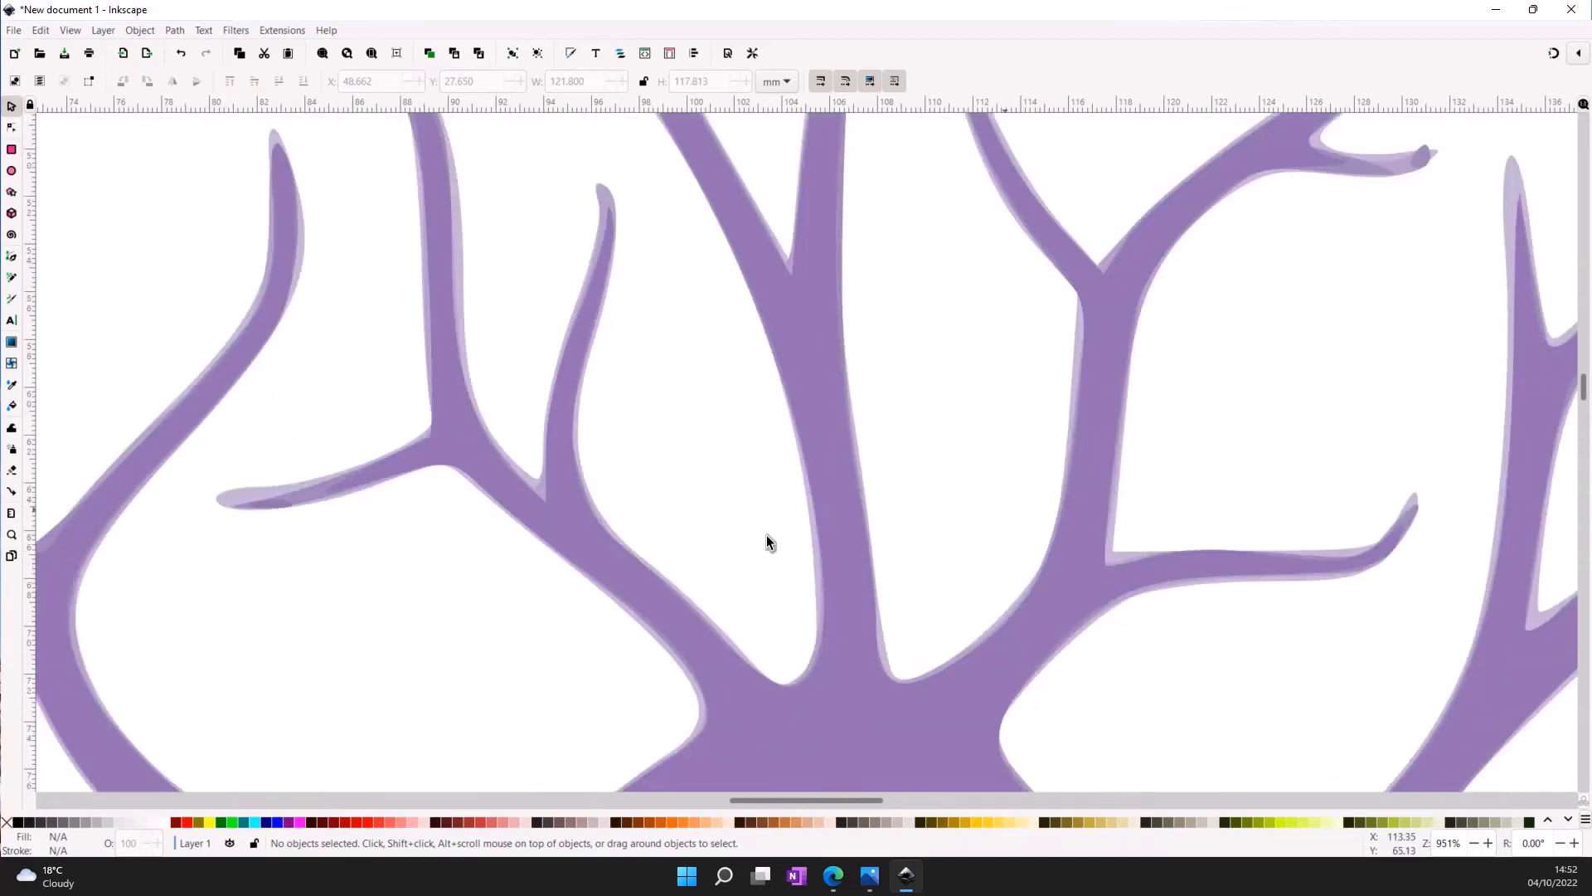
scroll(766, 540, "down", 4)
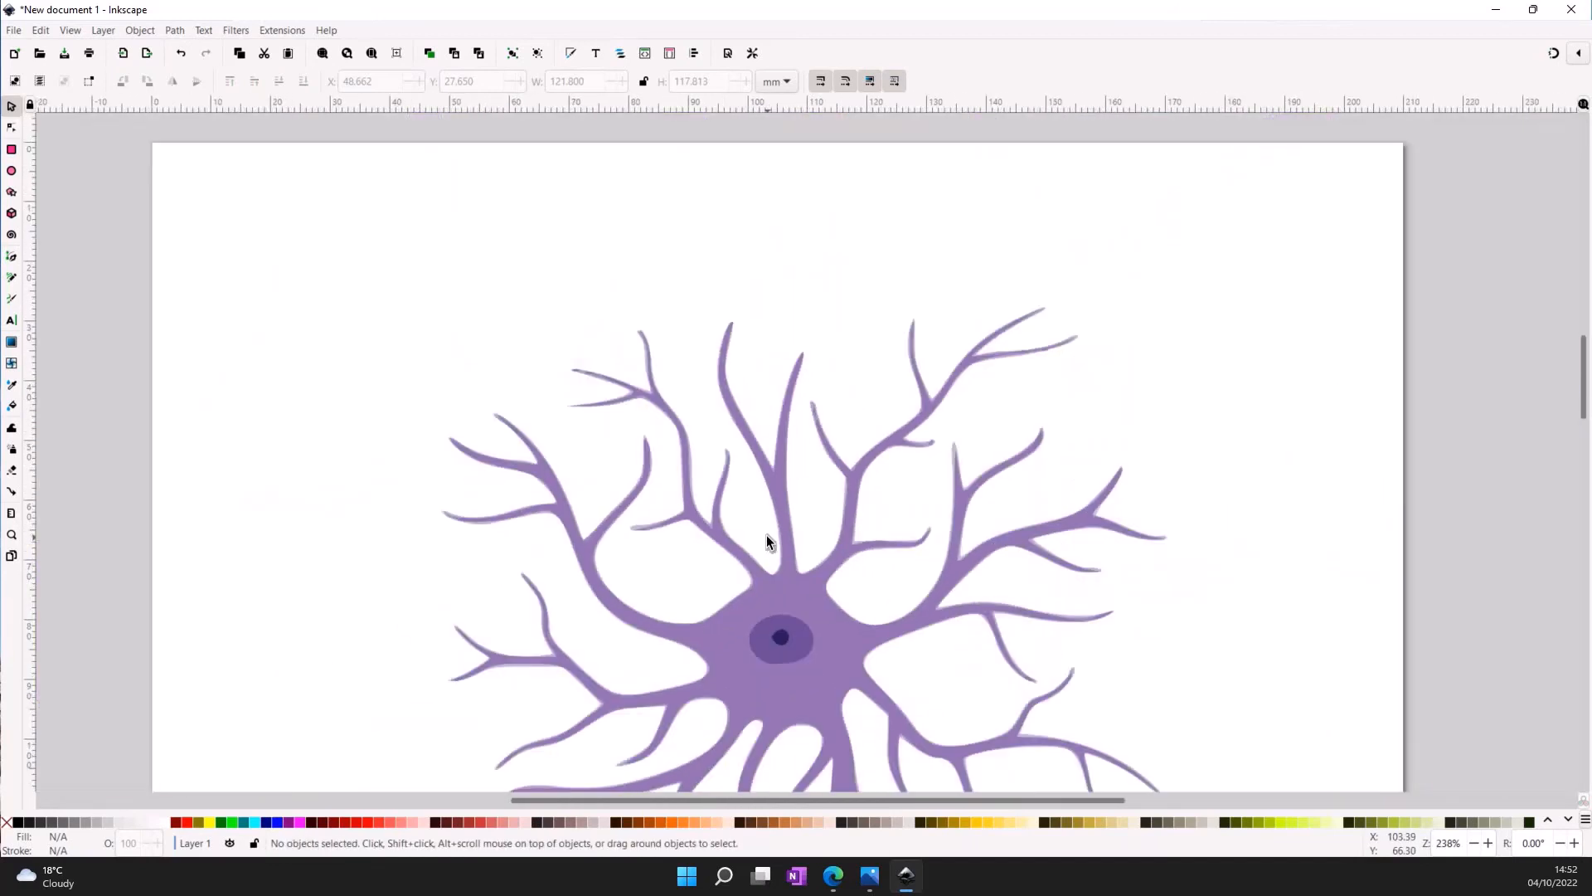
scroll(766, 541, "down", 5)
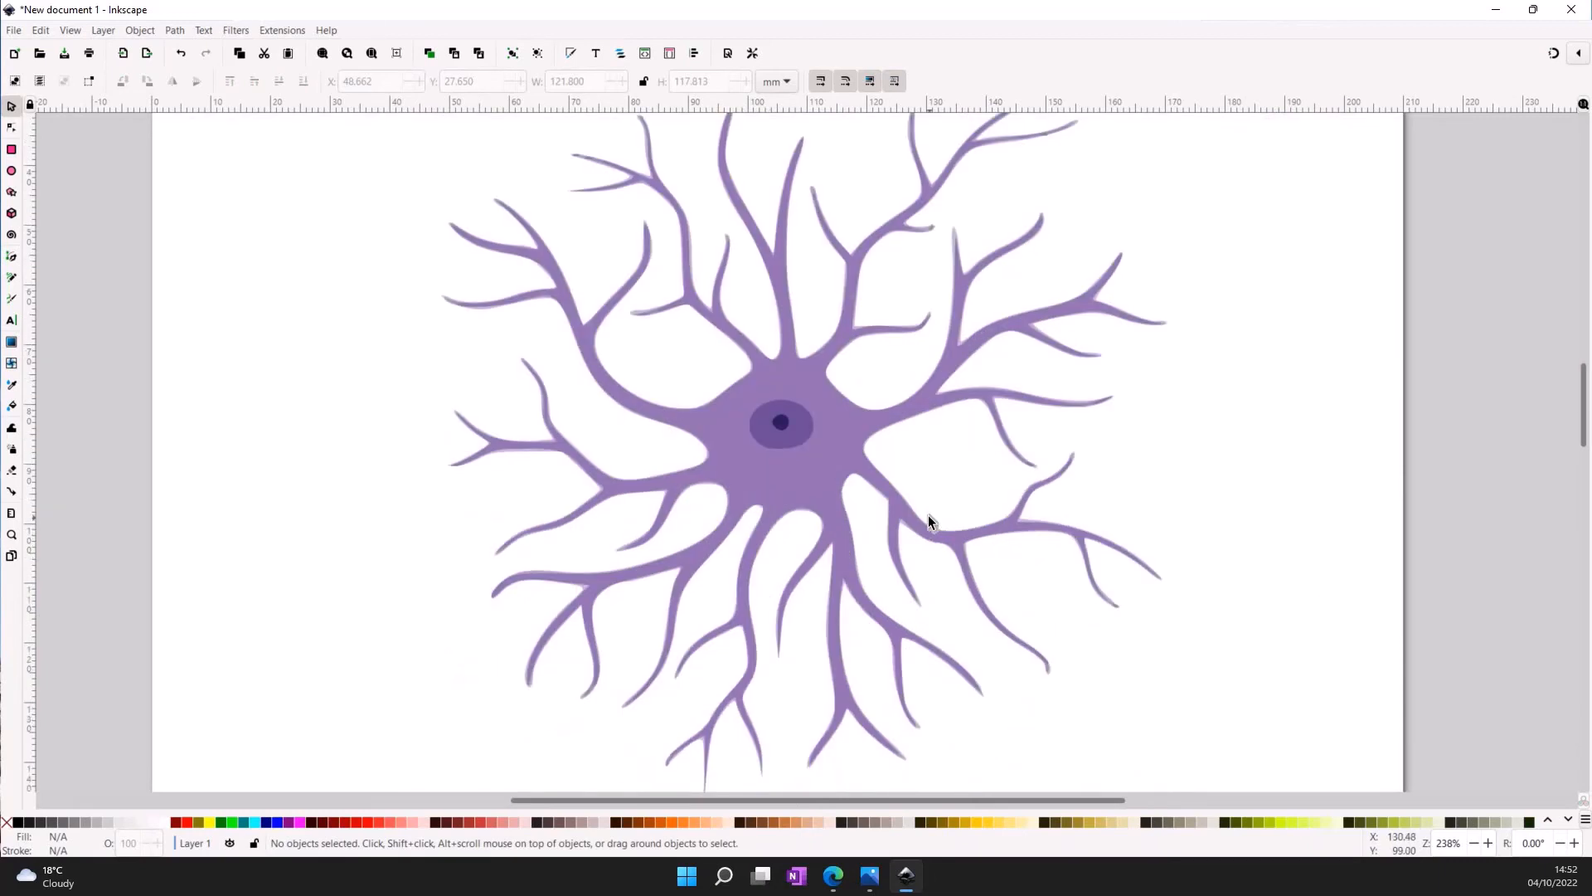
scroll(927, 515, "down", 1)
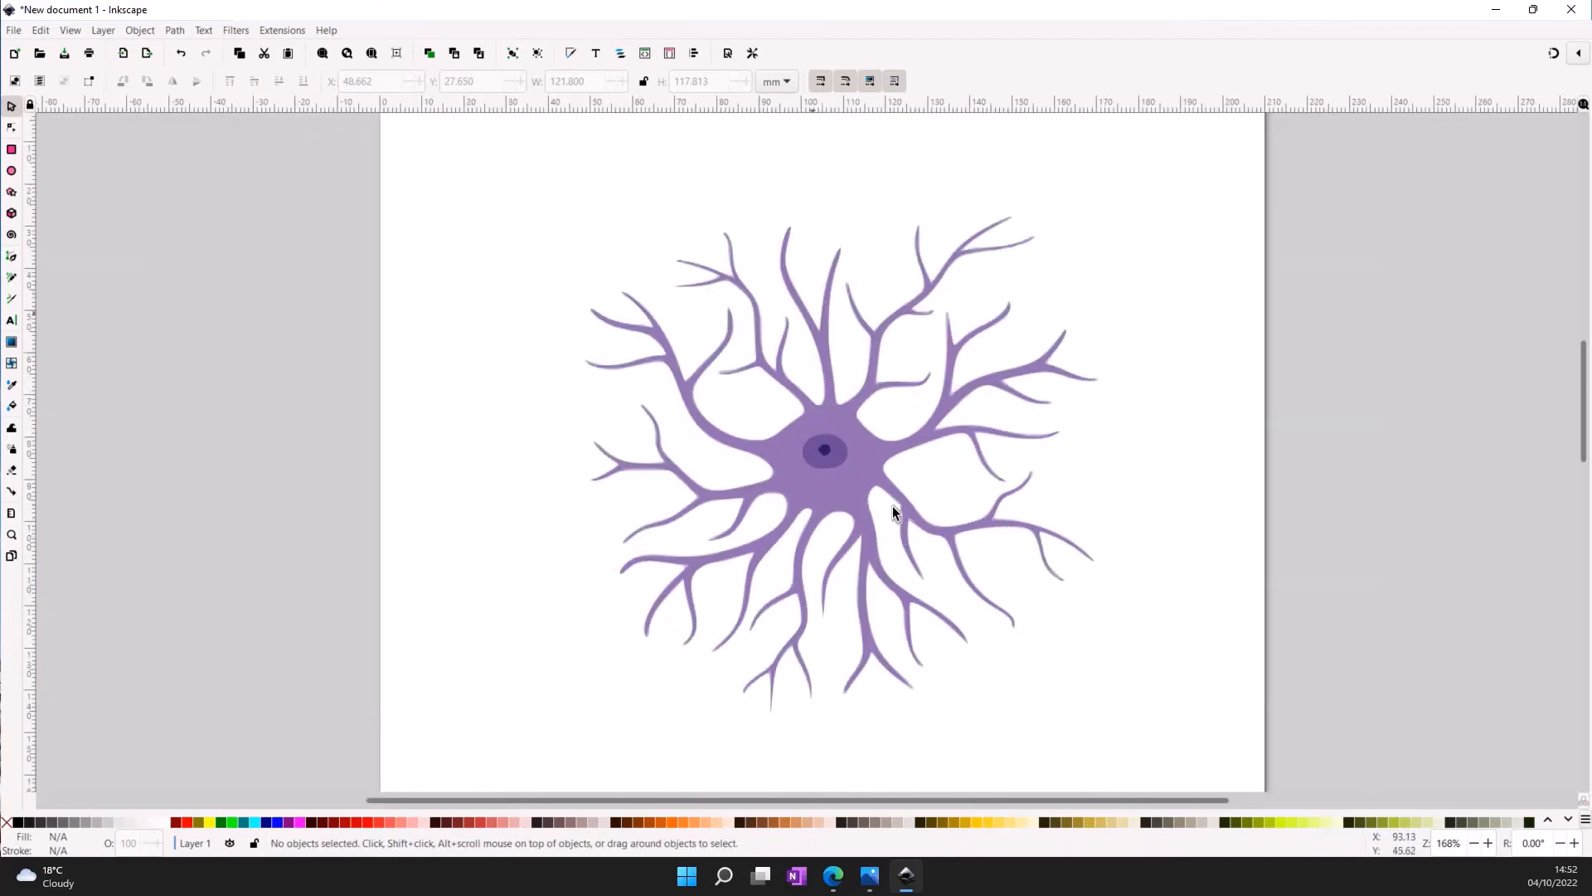
- Reposition the grouped vector neuron slightly higher on the page and deselect it
left_click_drag(873, 481, 899, 423)
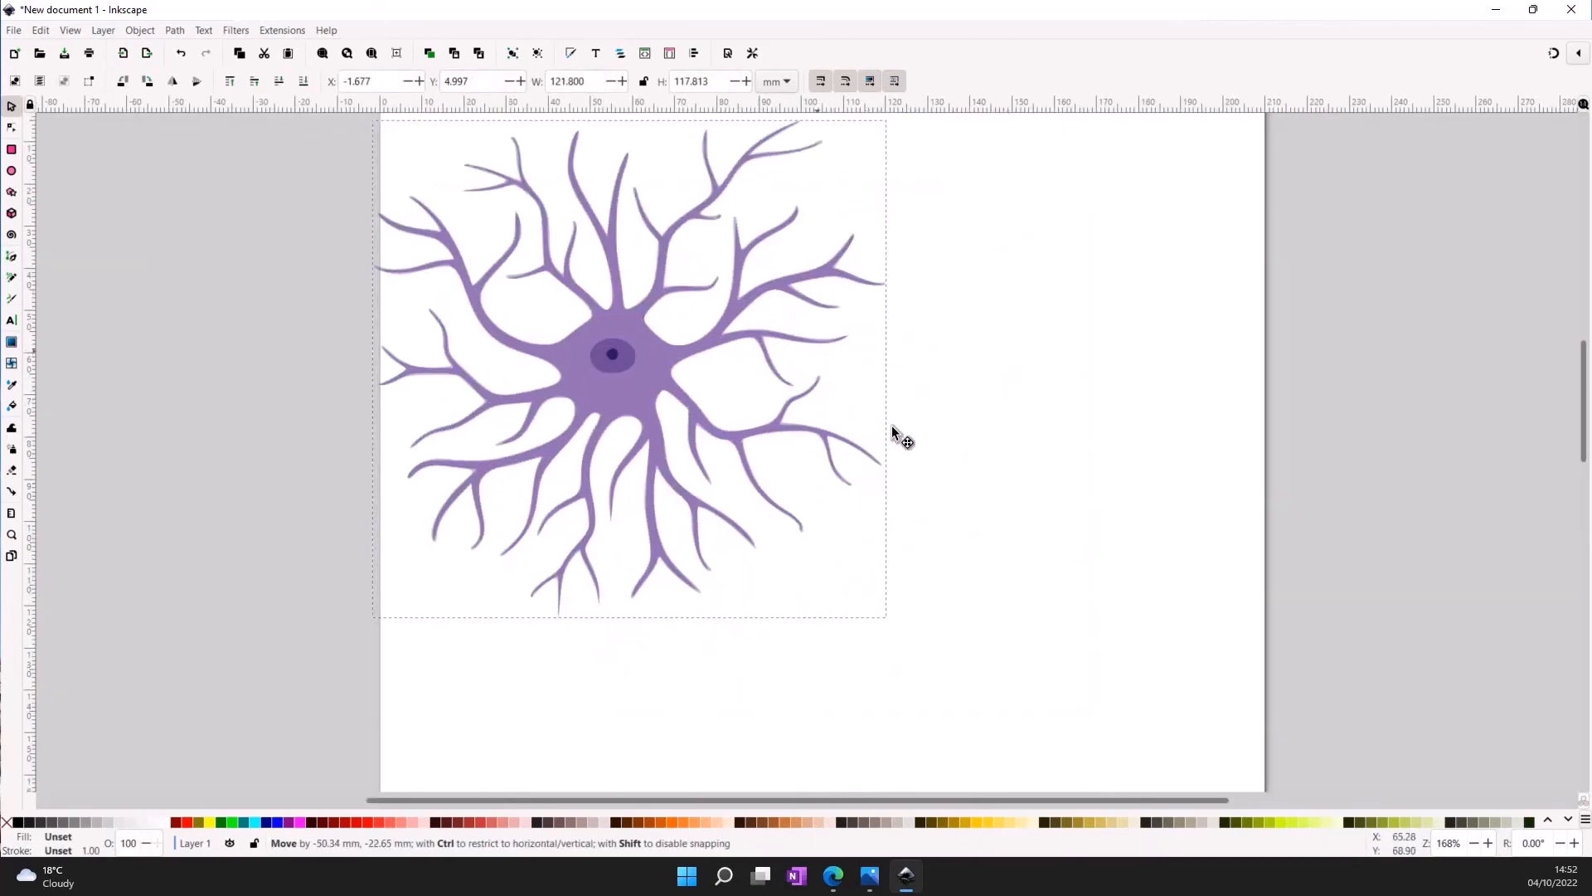
left_click(1181, 508)
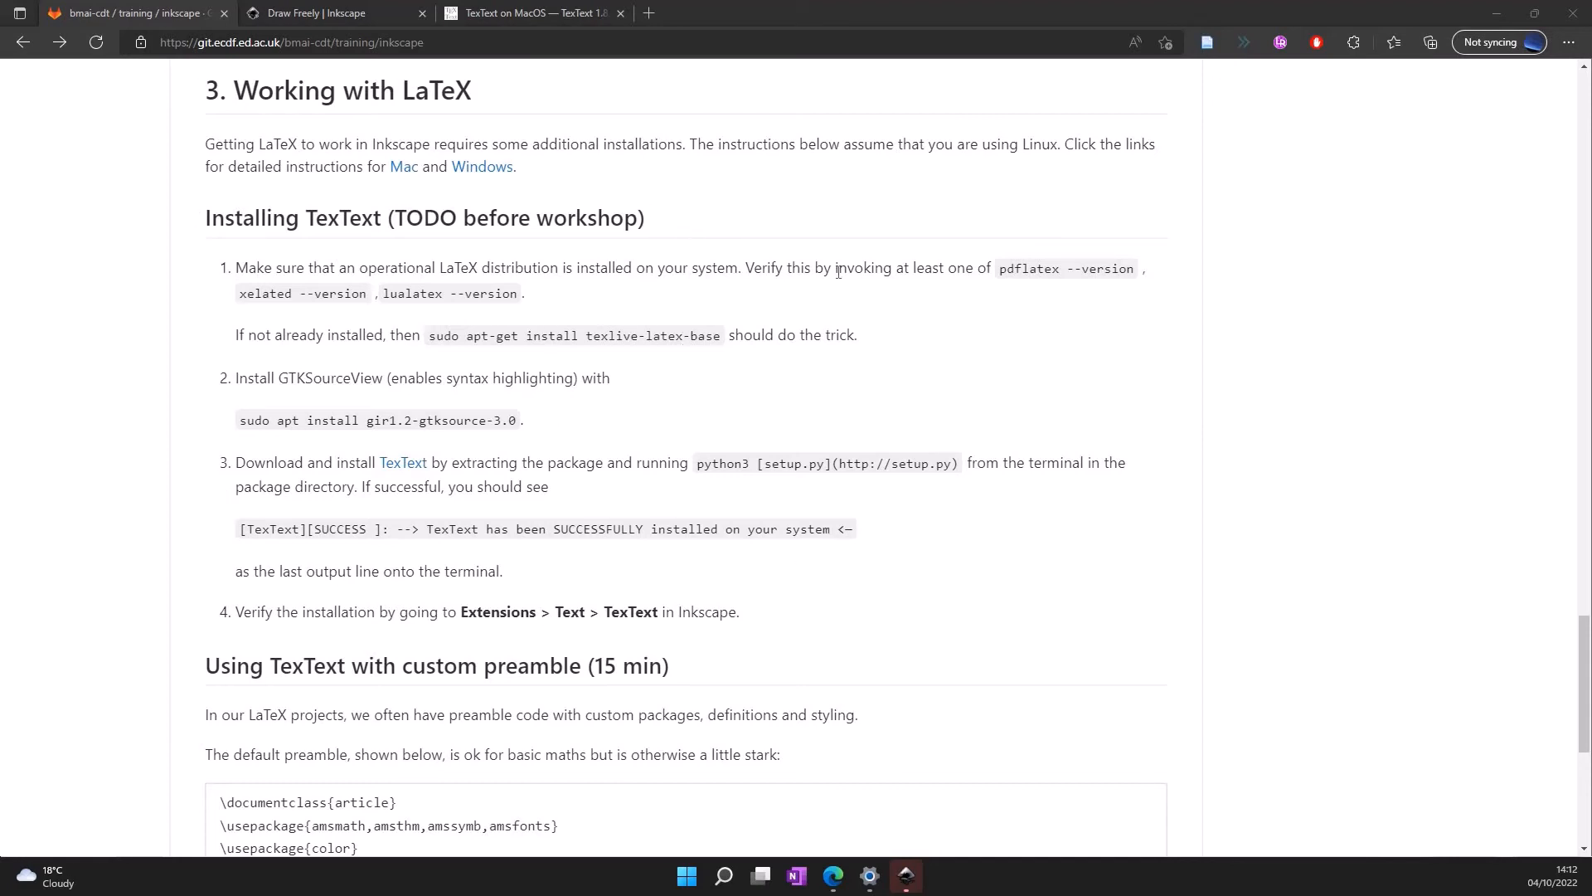
- Read the TexText installation instructions under Working with LaTeX, including the commands for verifying the LaTeX distribution
scroll(839, 272, "up", 1)
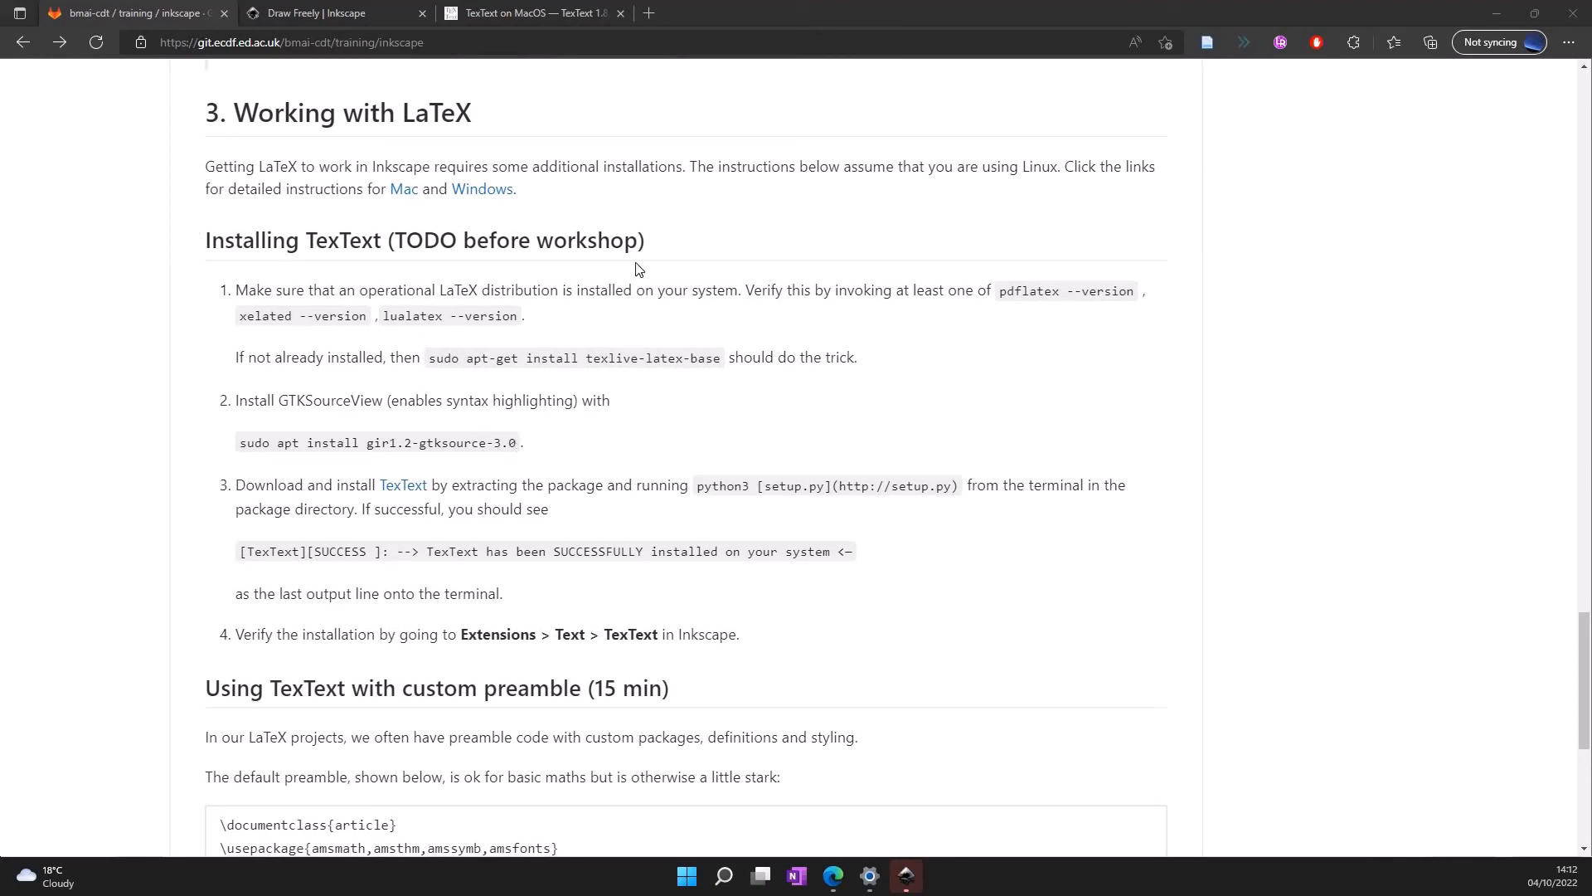
scroll(187, 241, "up", 1)
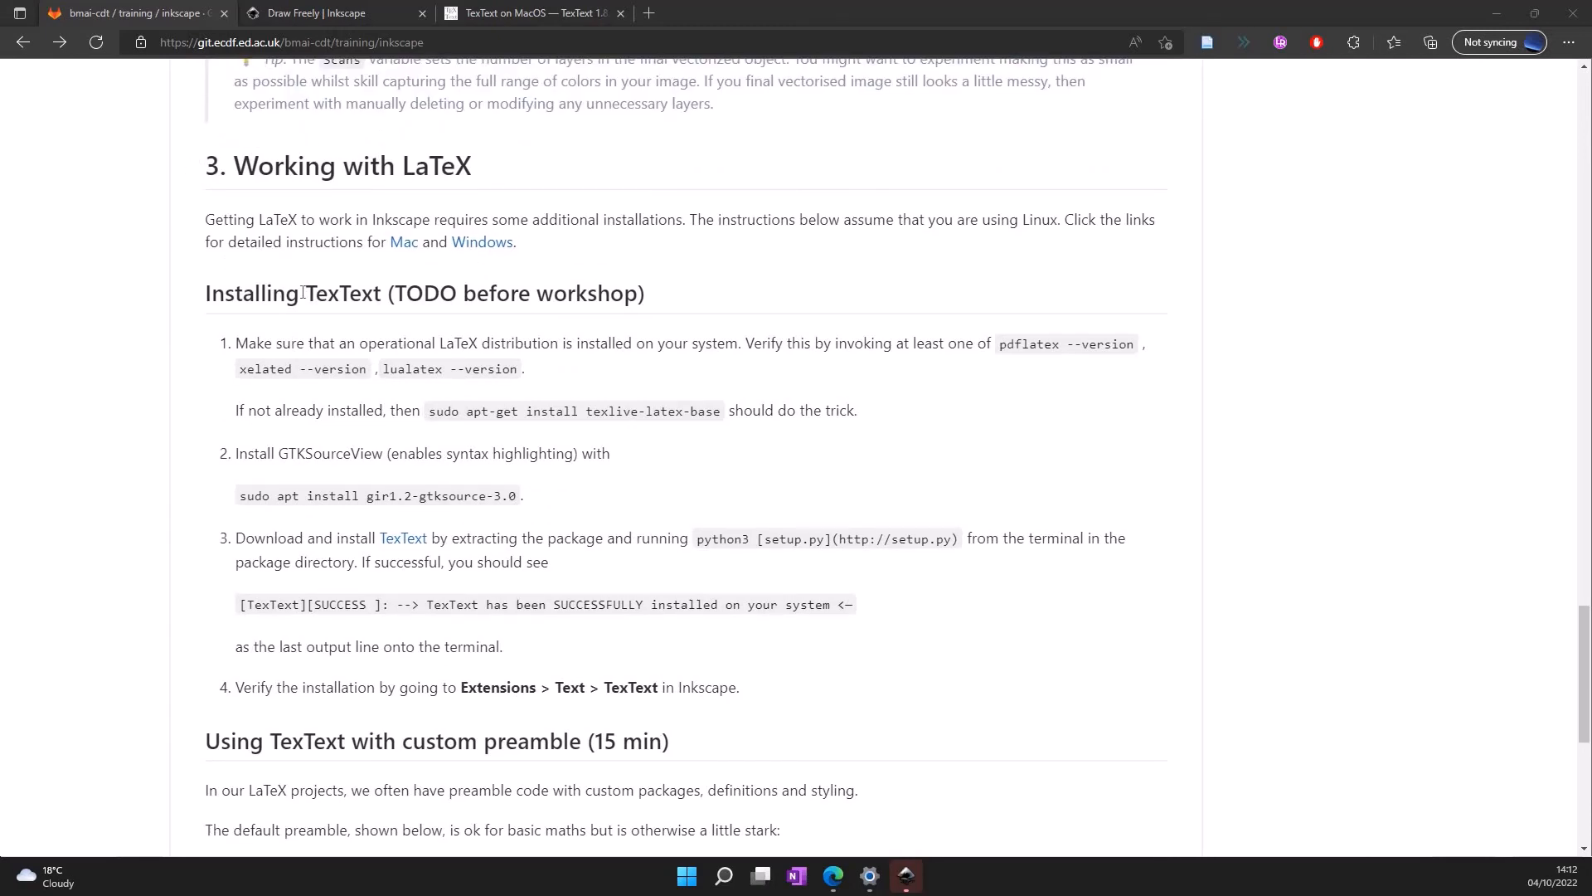
left_click_drag(300, 294, 387, 291)
left_click(595, 250)
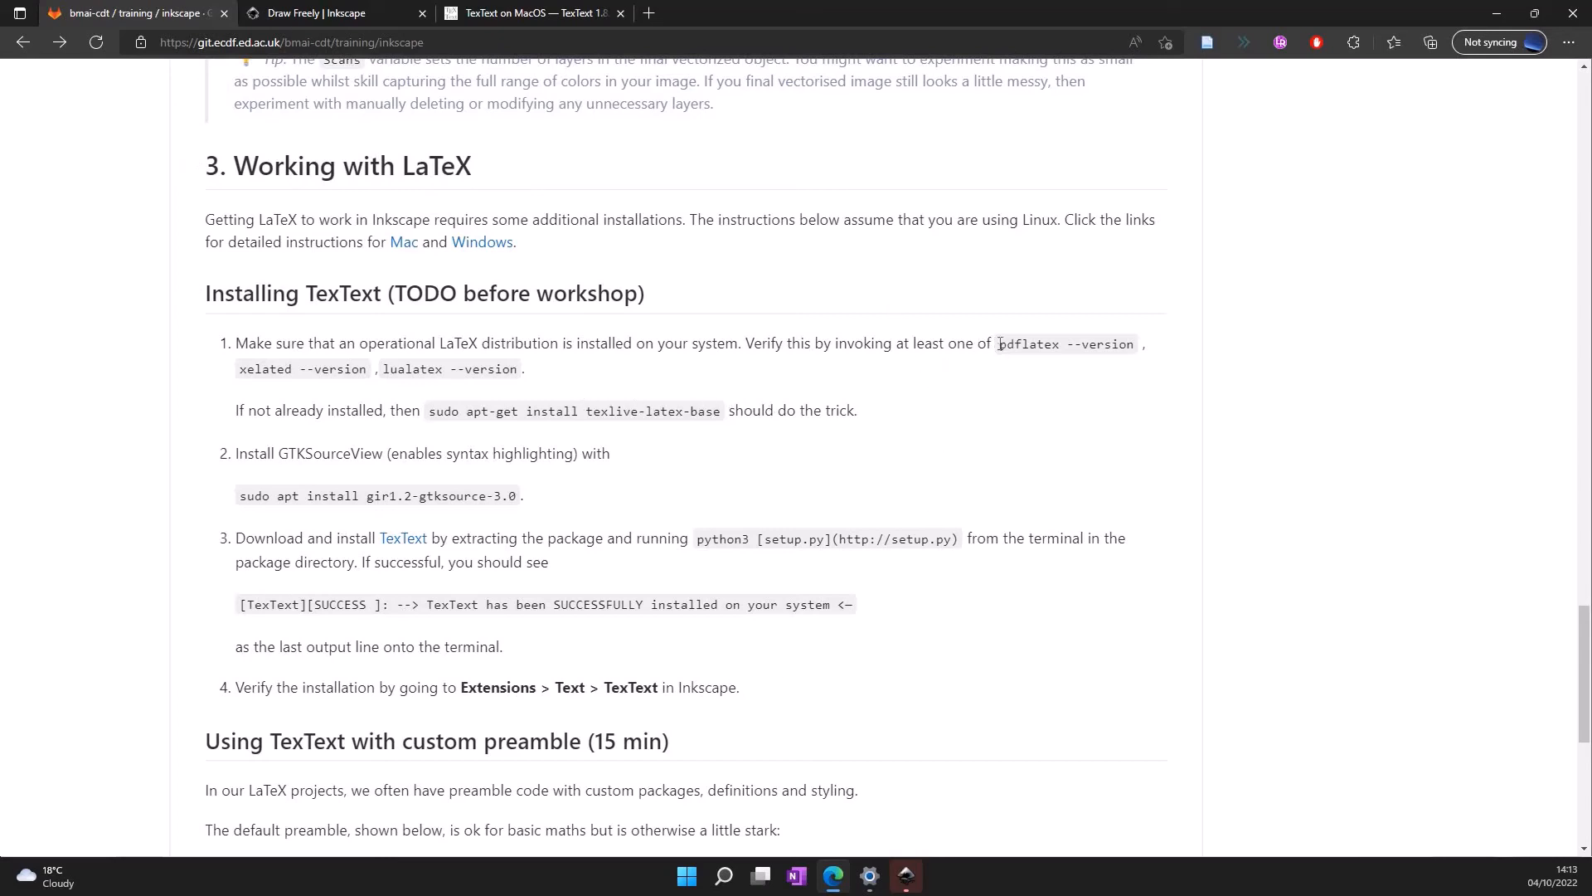
left_click_drag(560, 398, 569, 383)
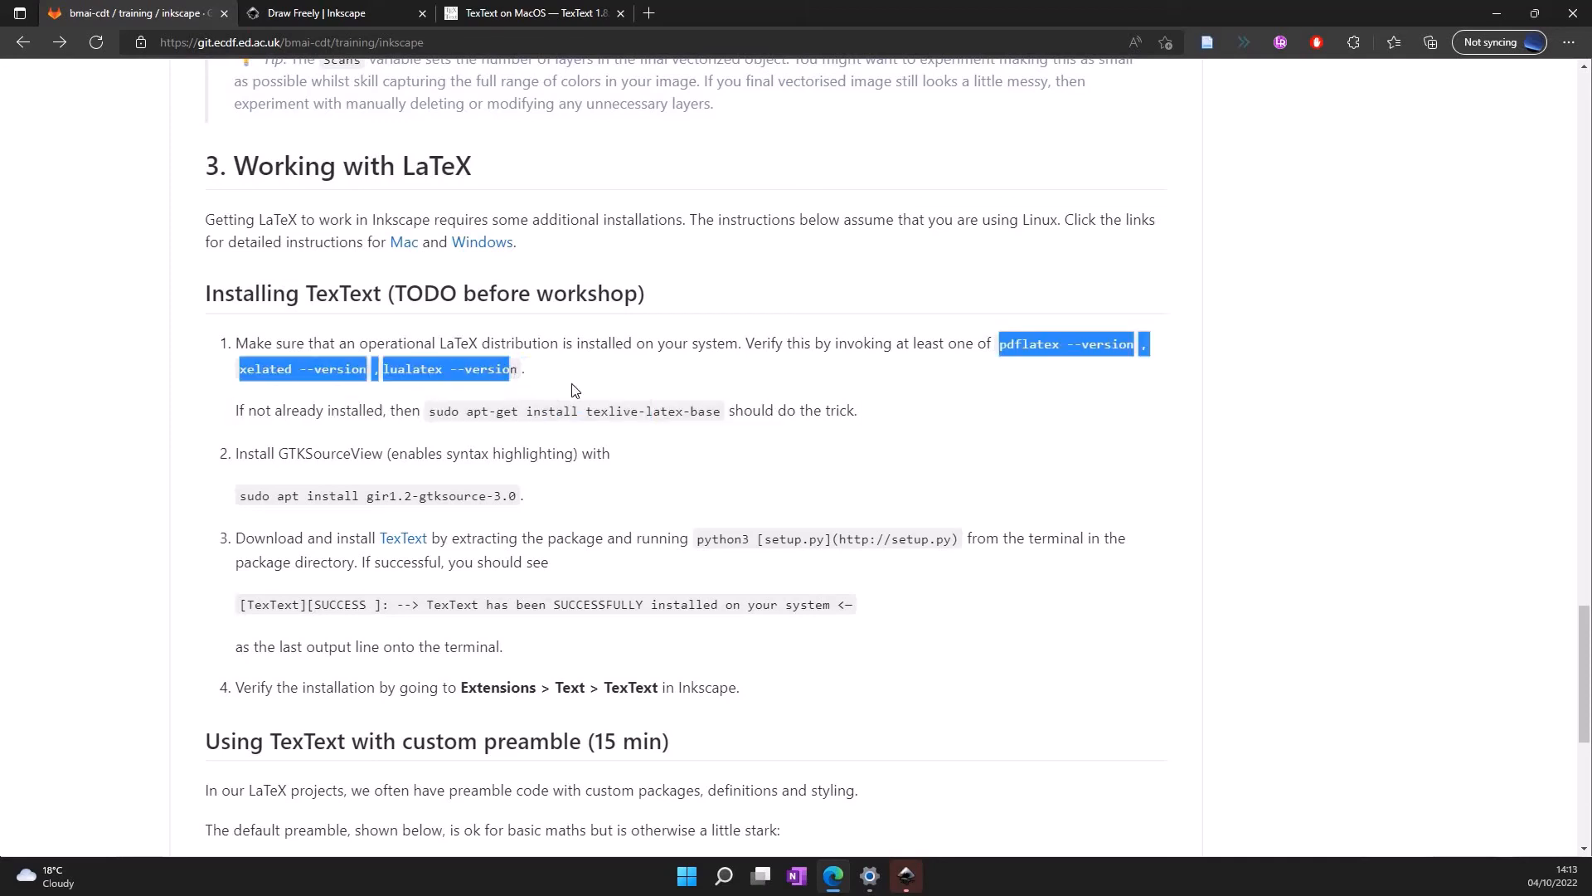
left_click(970, 396)
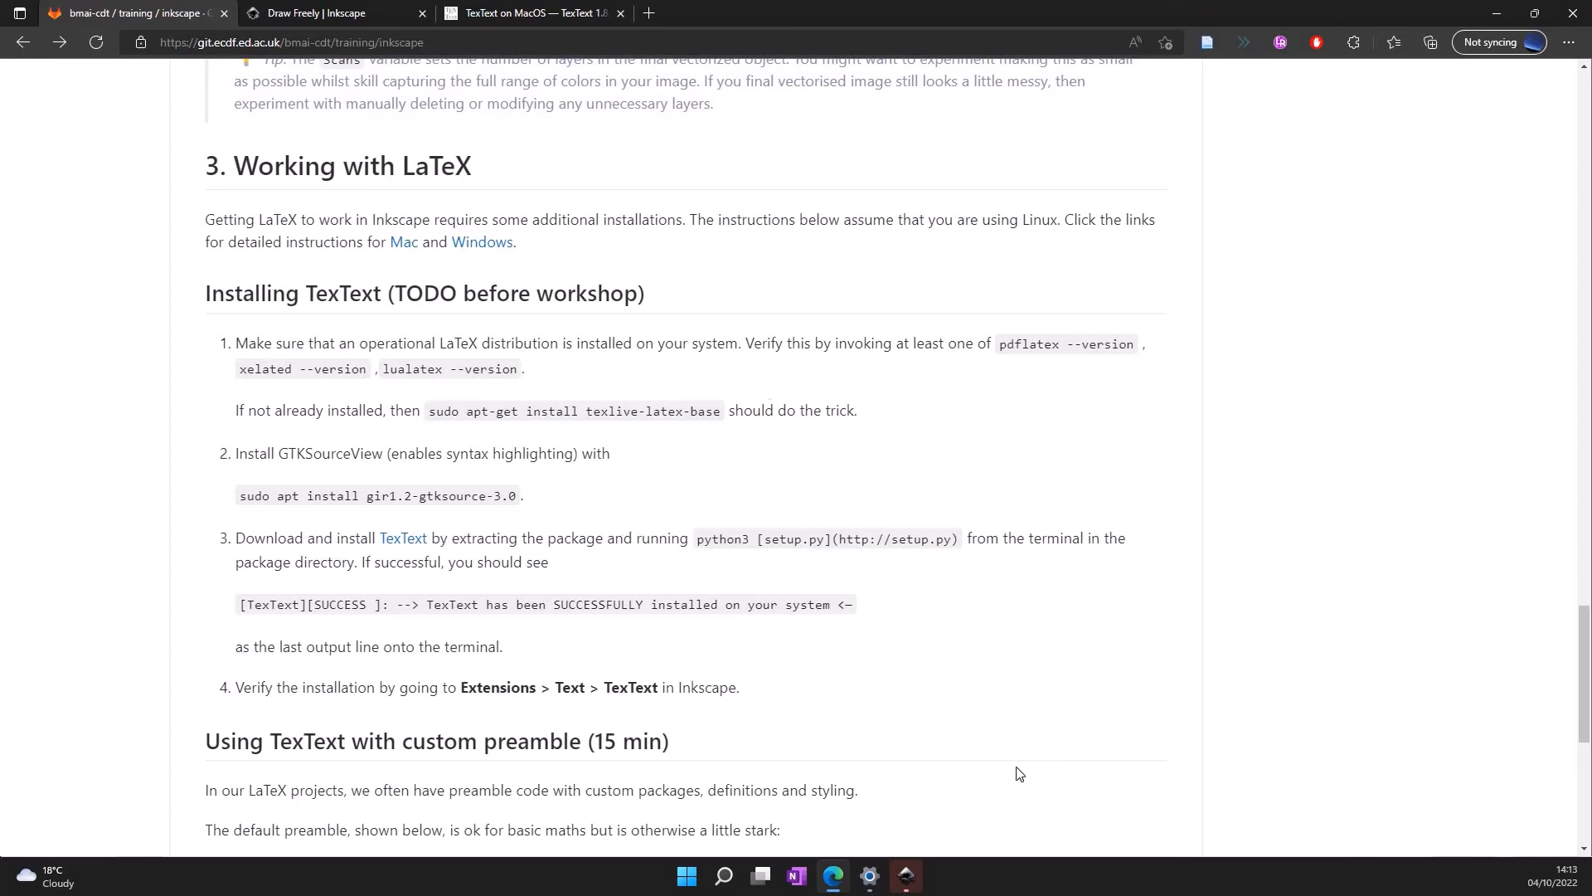
- Switch to Inkscape and close the Export dialog and the other docked dialog beside the canvas
left_click(906, 875)
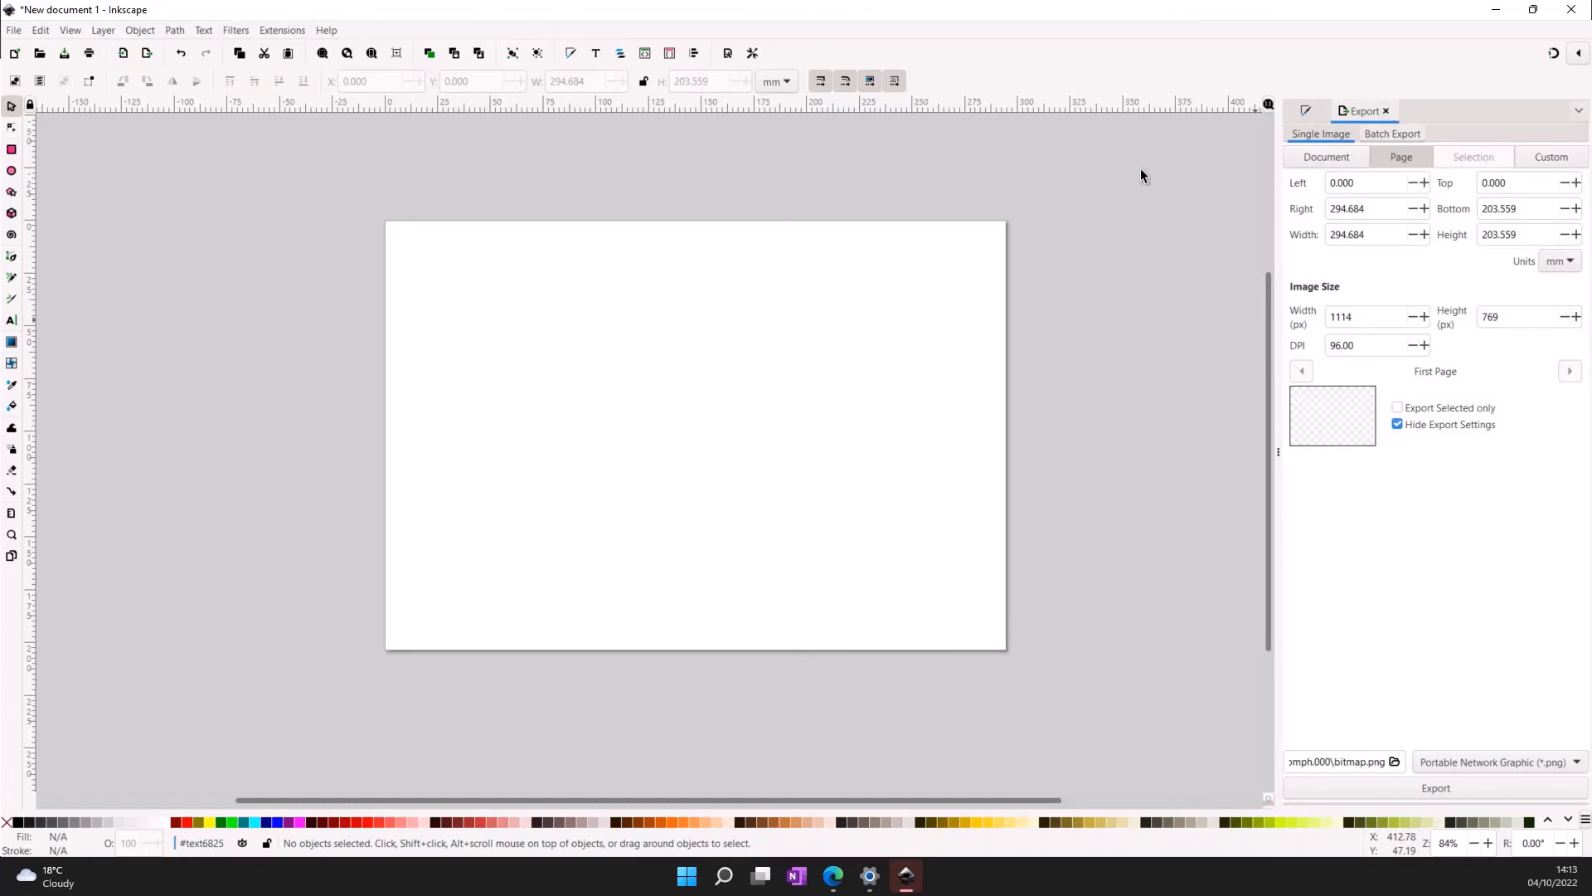
left_click(1384, 110)
left_click(1376, 110)
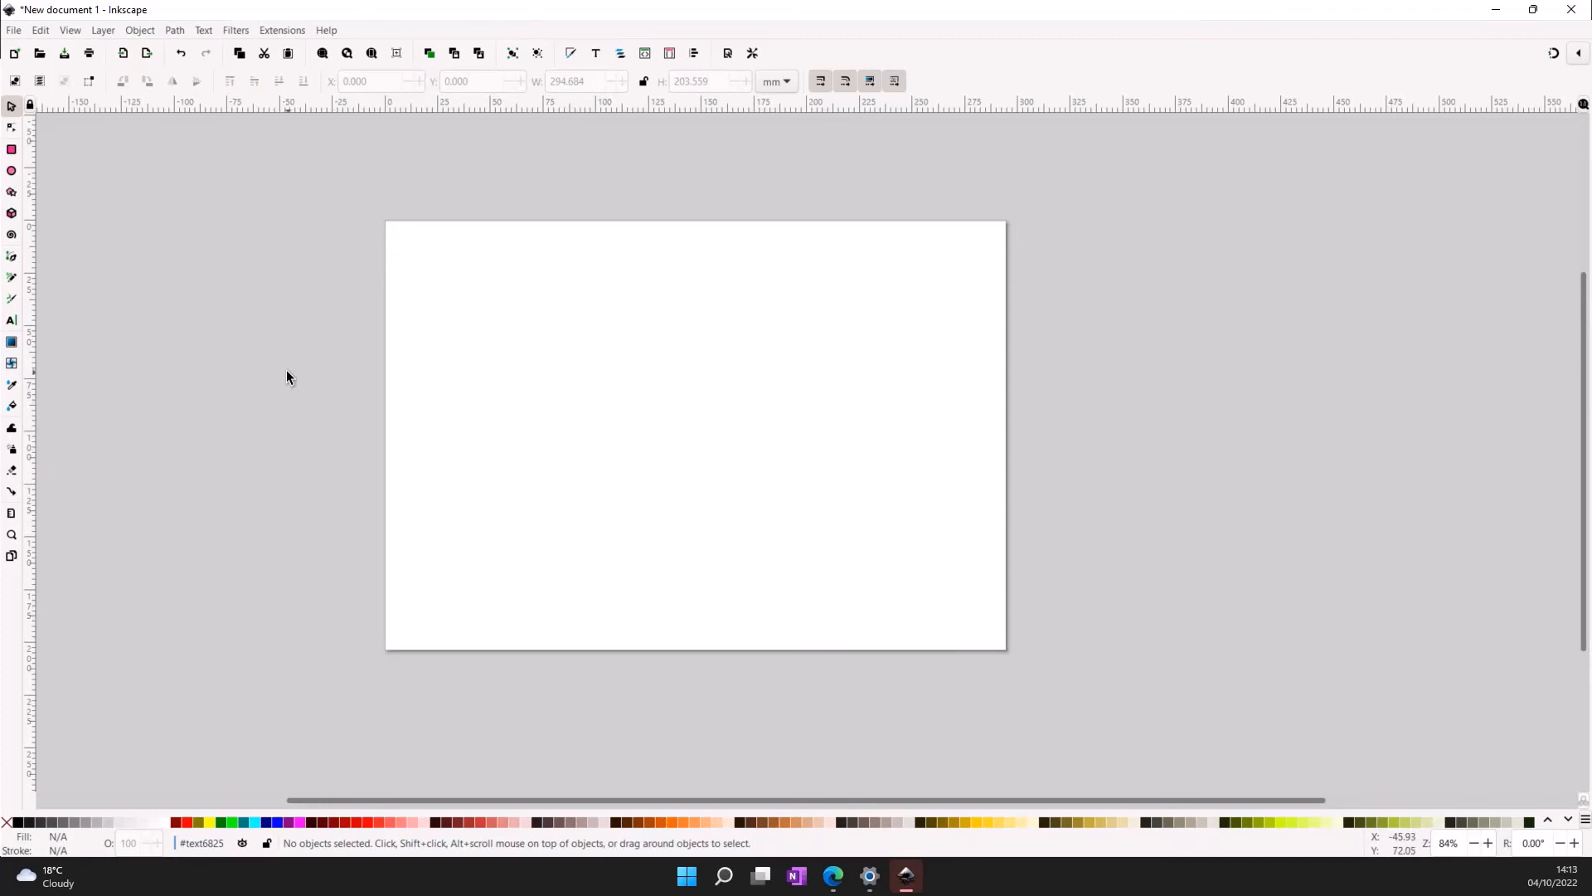
- Open the TexText extension to enter a LaTeX formula
left_click(282, 30)
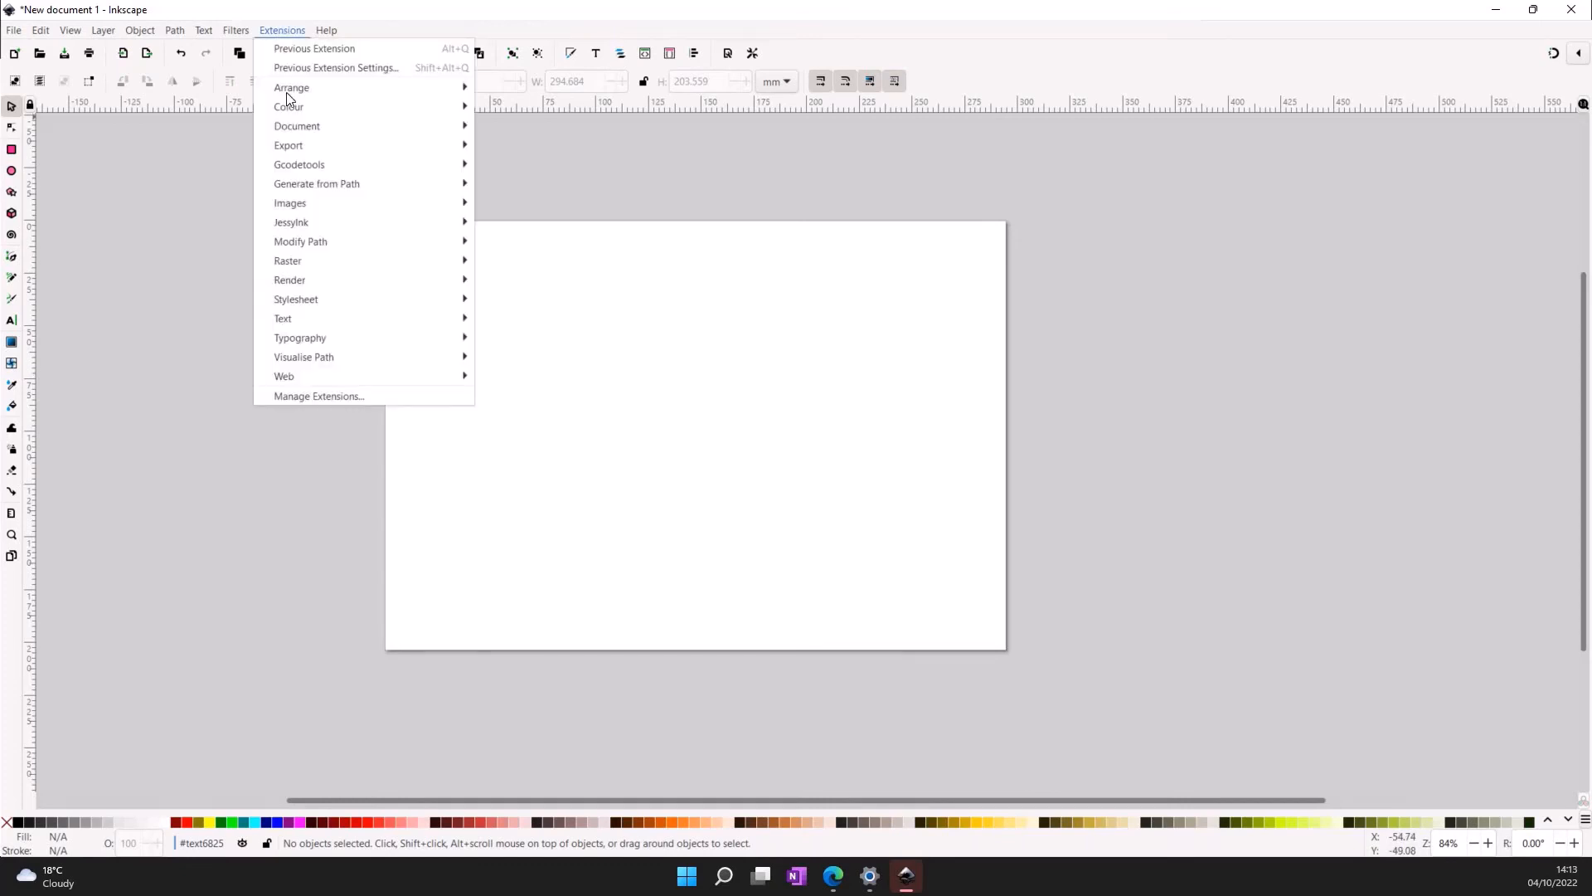
mouse_move(313, 320)
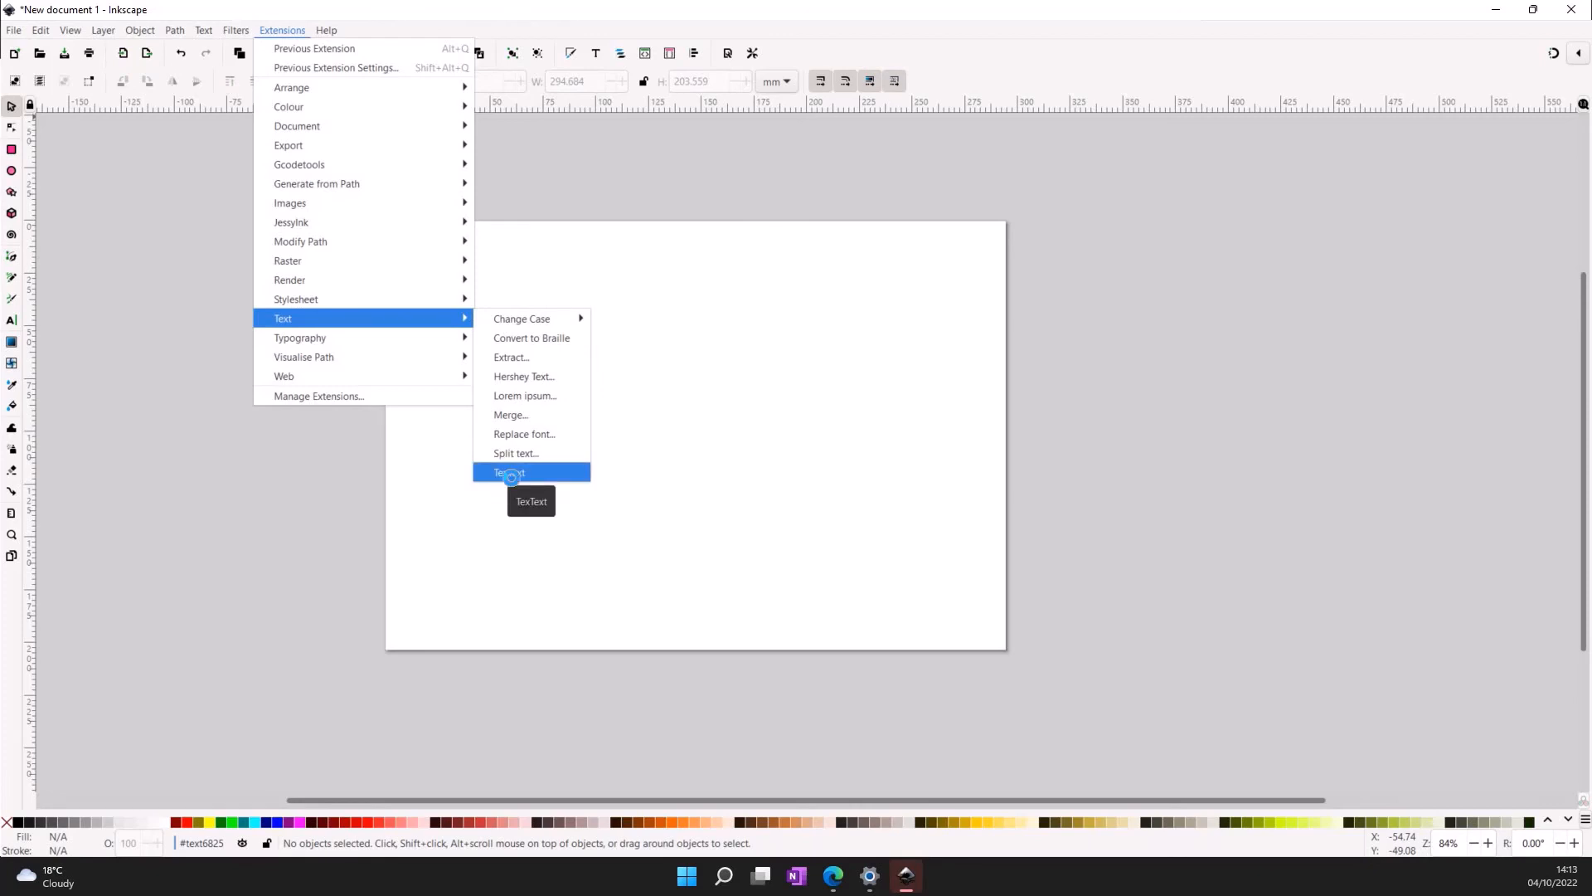
left_click(511, 477)
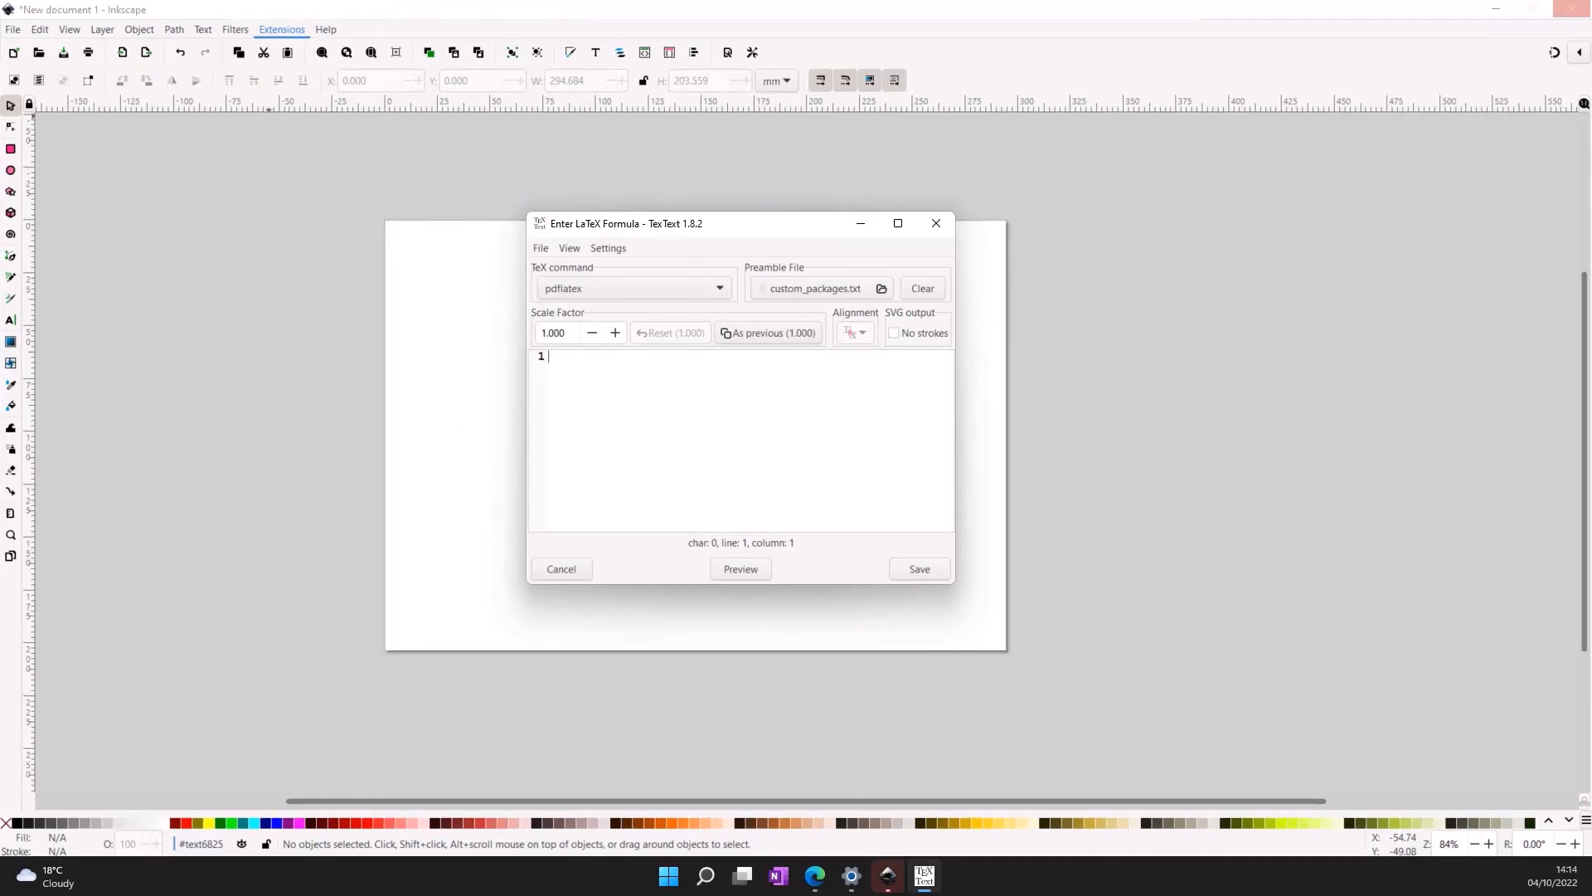
type("kdkdkdk")
key("BackSpace")
key("BackSpace")
key("BackSpace")
key("BackSpace")
key("BackSpace")
key("BackSpace")
key("BackSpace")
- Enter the display equation \[ \nablda \cdot \mathbf{x} = \frac{\partial \rho}{\partial t} \] as the LaTeX formula
type("\\]")
key("Up")
type("\\nablds ")
type("\\cdot \\mathbf{}")
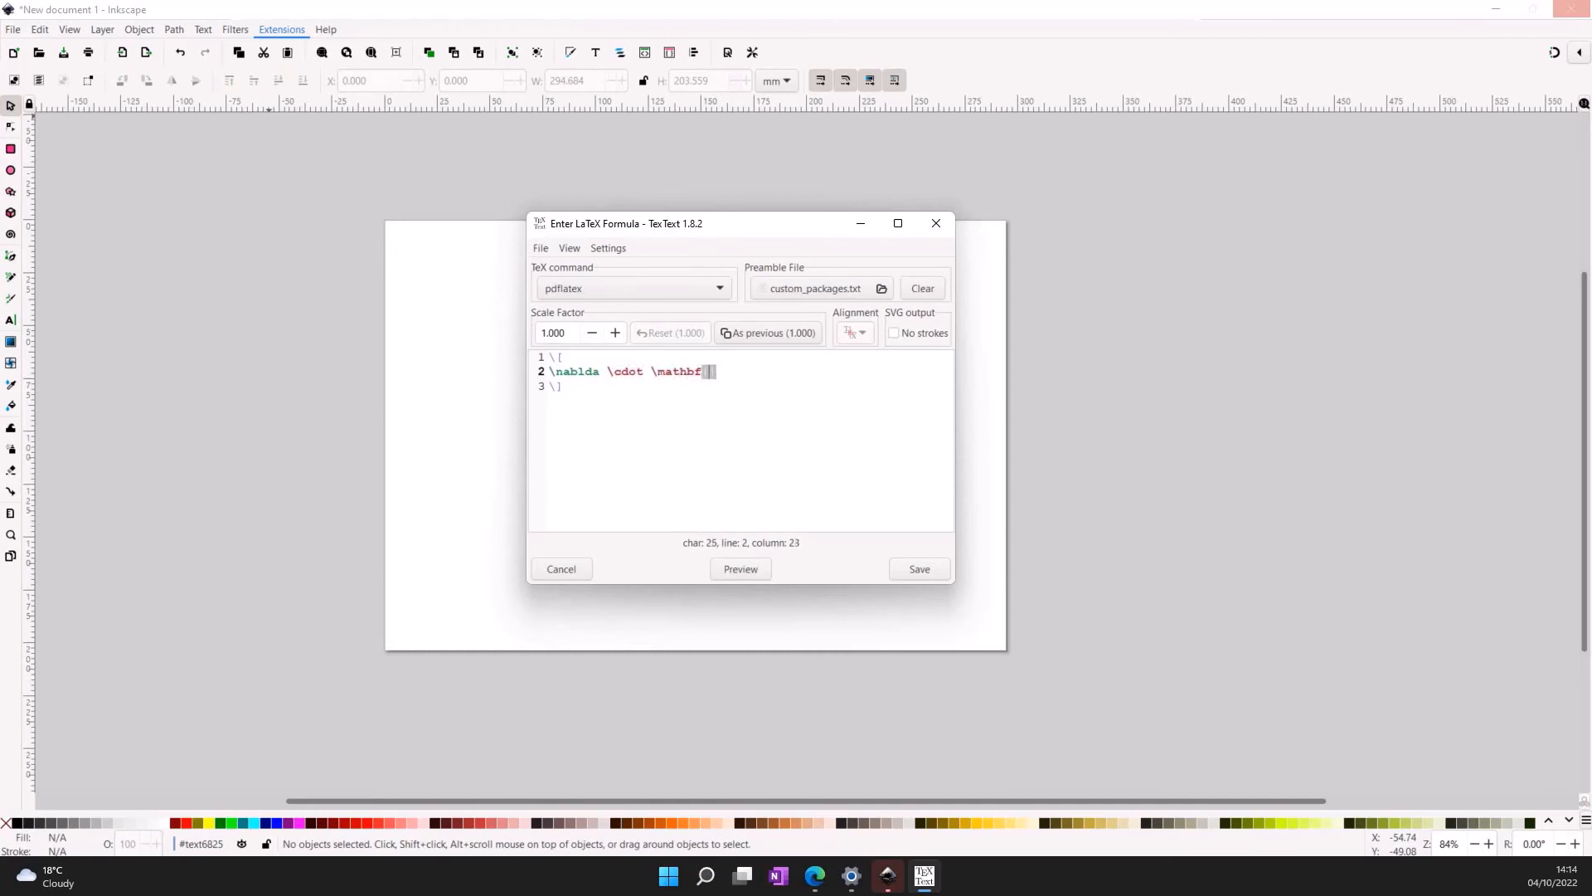
type("x} = \\frac{}{}")
key("Left")
type("\\partial")
type(" \rho")
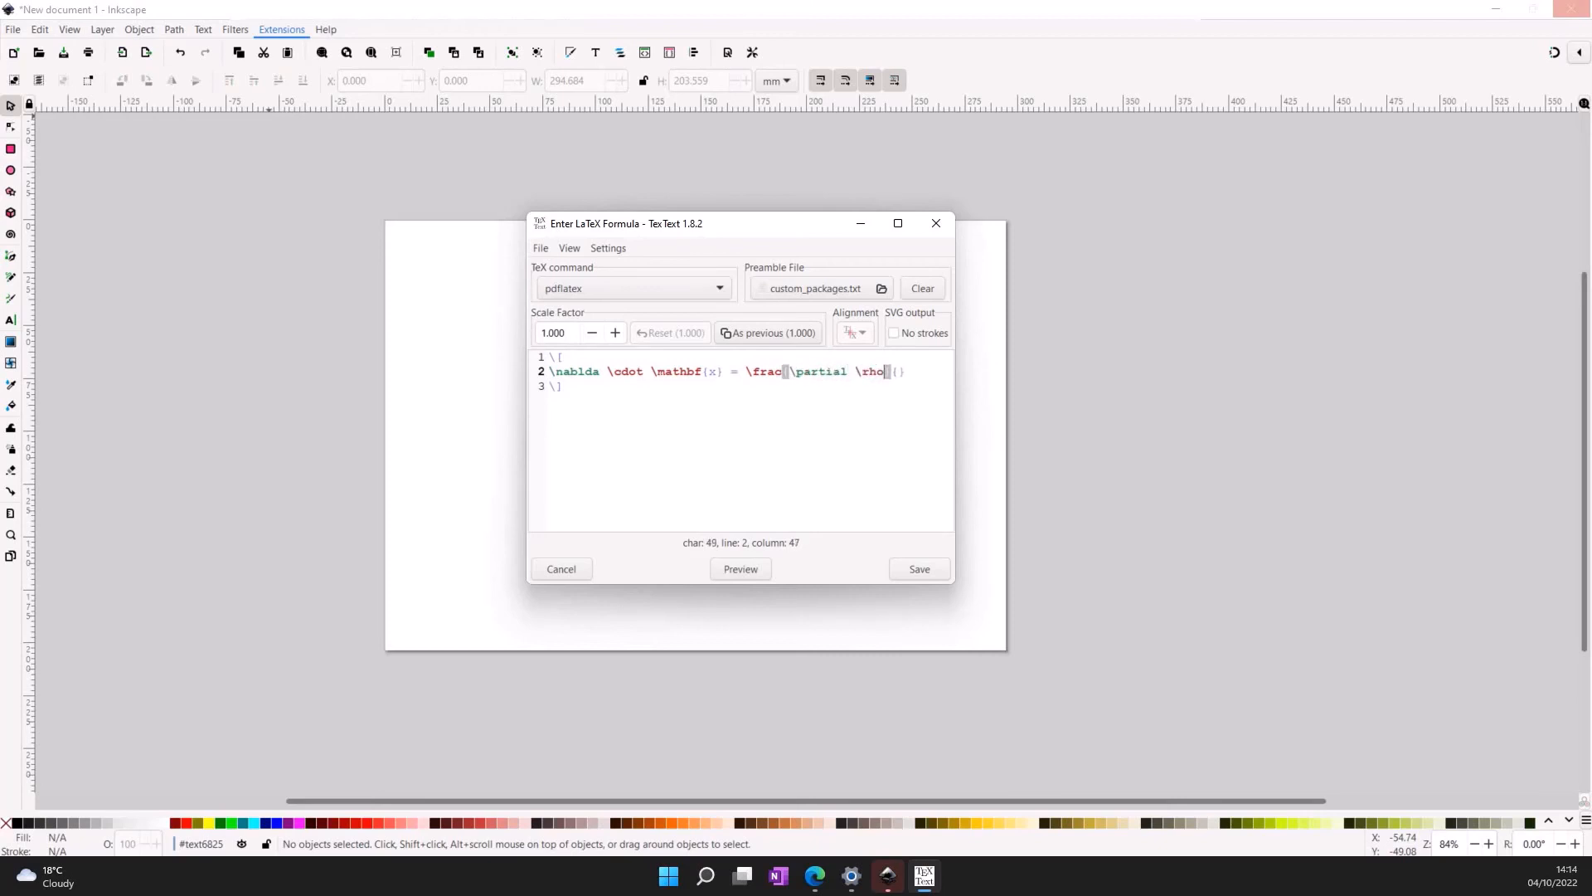
key("Right")
key("Right")
type("\\partial t")
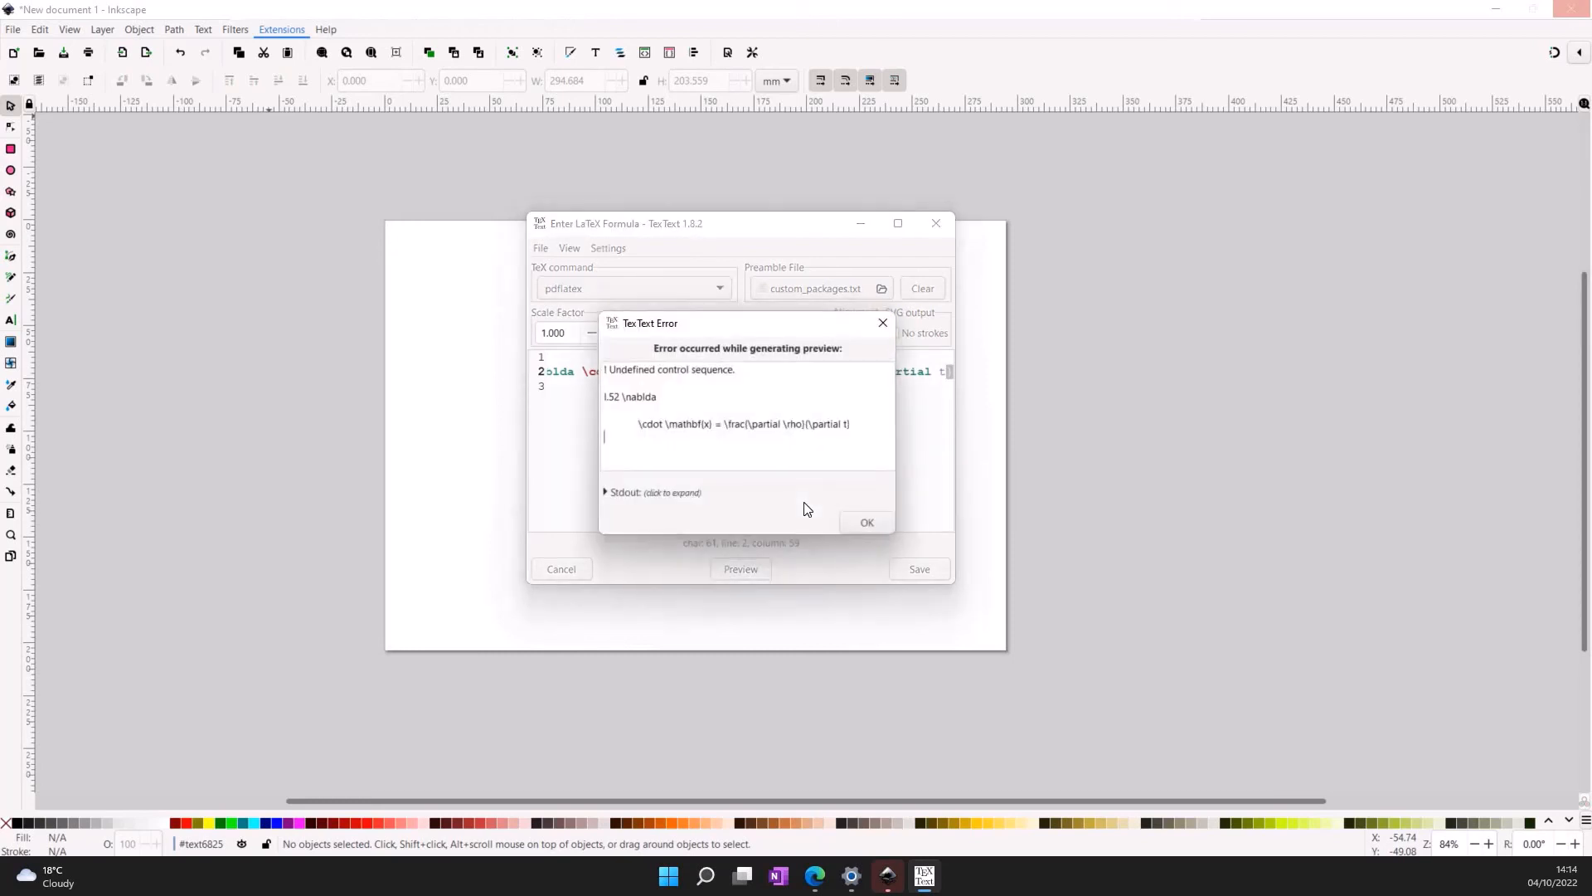
- Dismiss the preview error, correct the misspelled \nablda command to \nabla and preview the formula
key("Return")
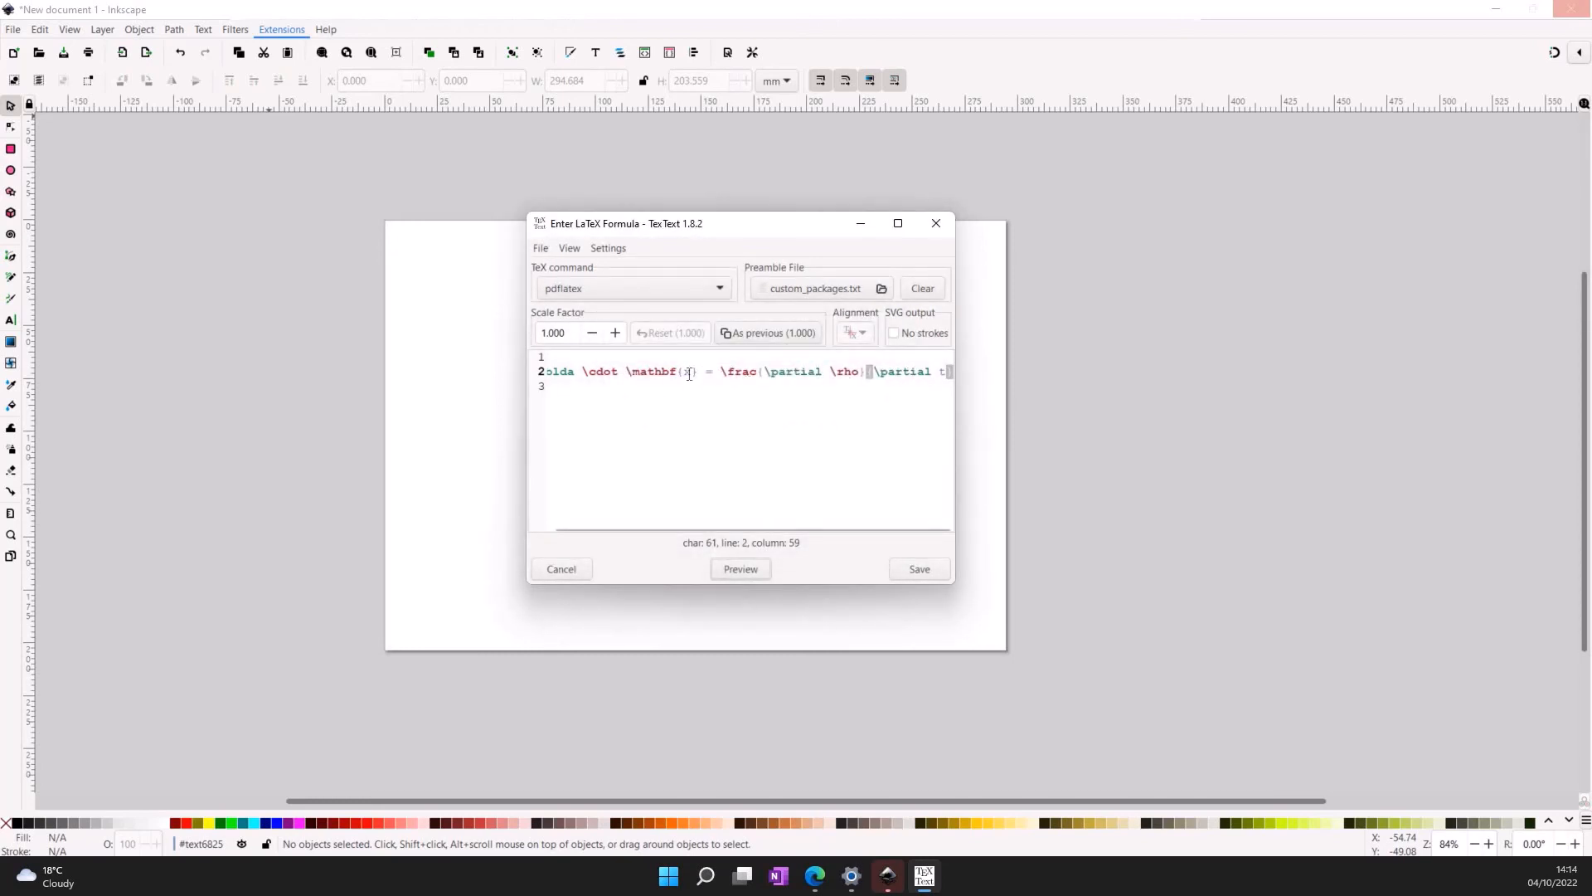
scroll(594, 369, "left", 1)
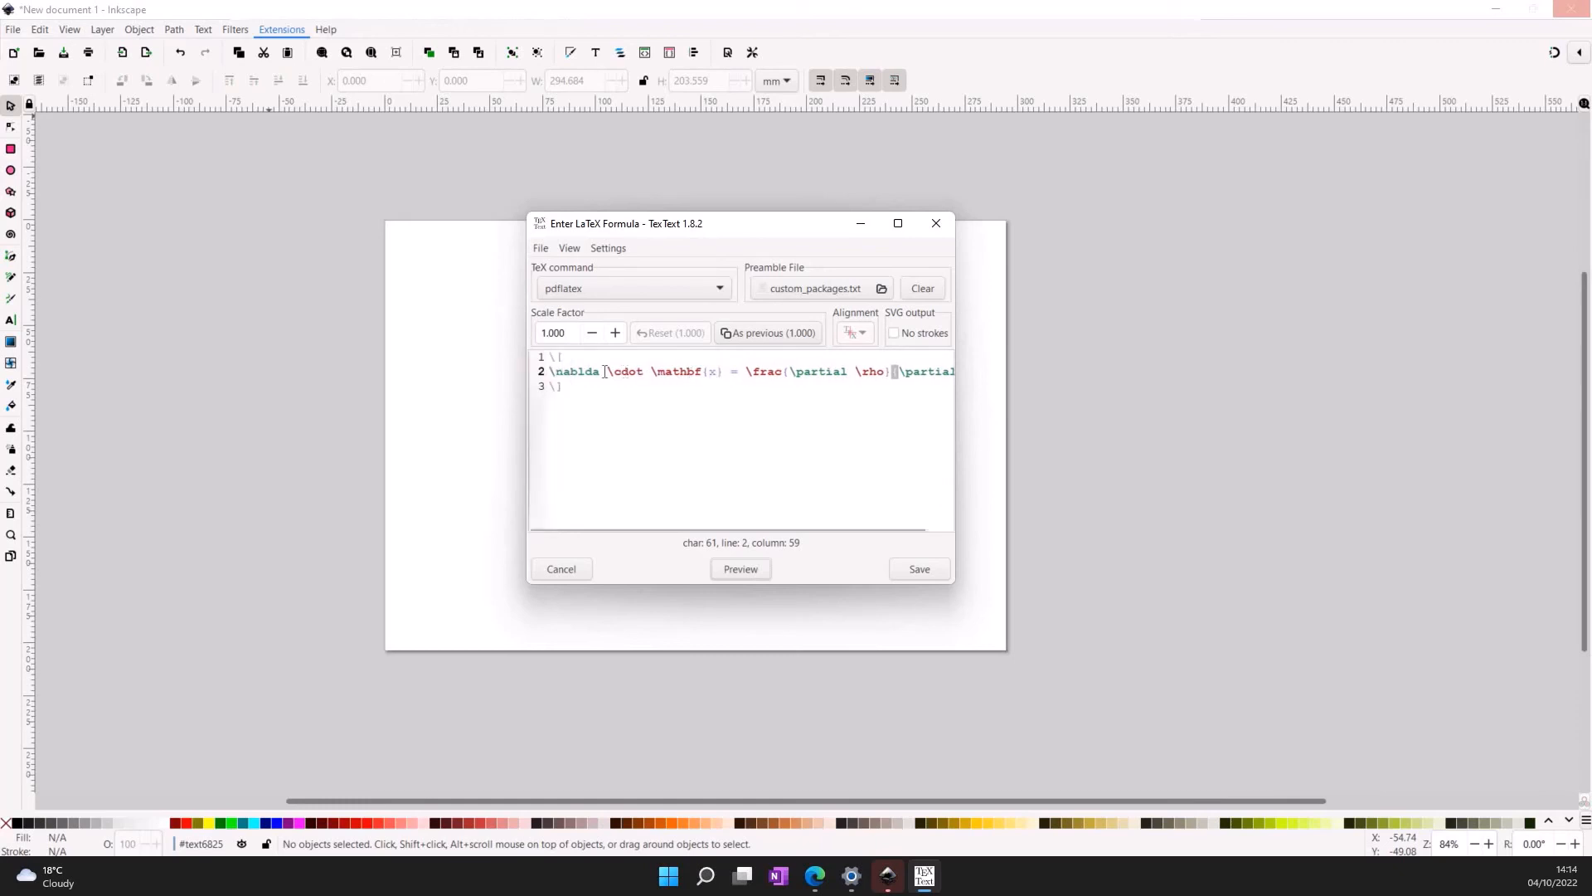
left_click(594, 370)
key("BackSpace")
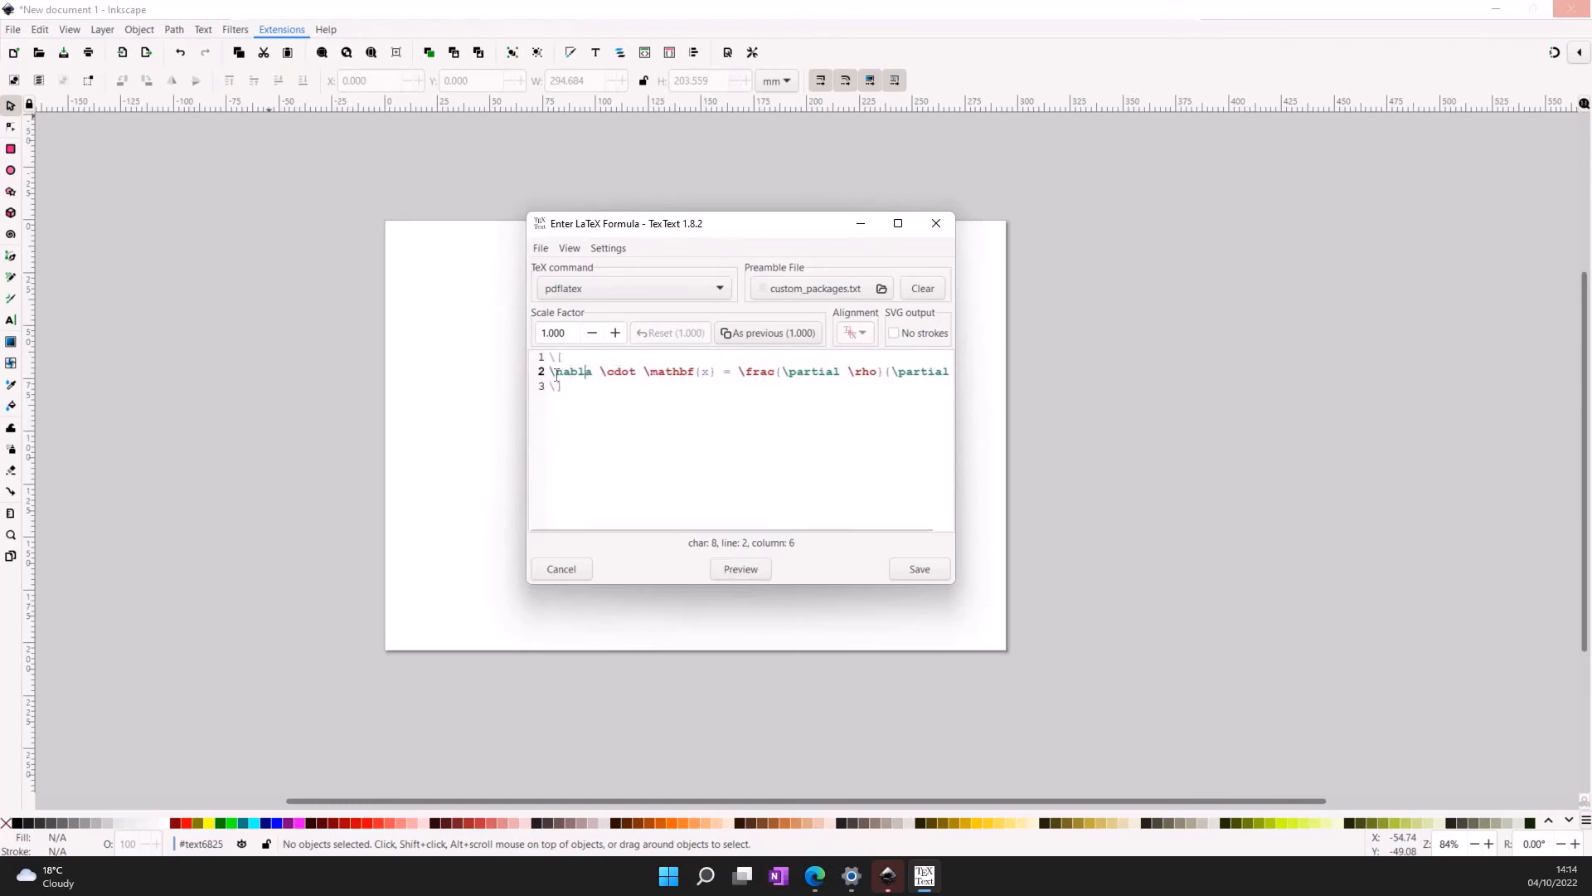
left_click_drag(556, 372, 613, 376)
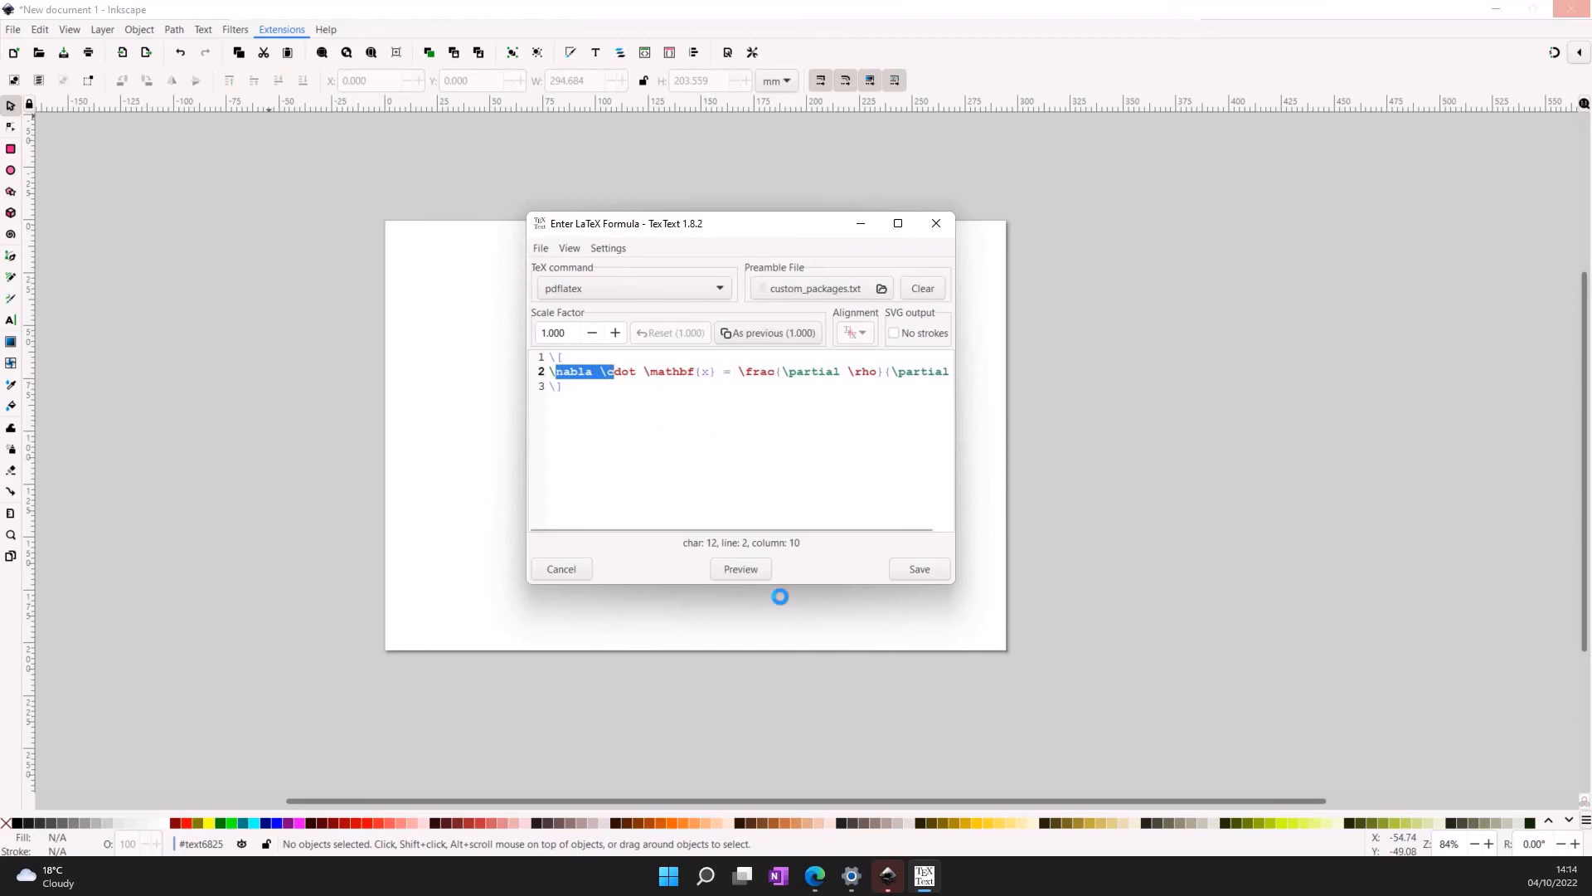
left_click(730, 563)
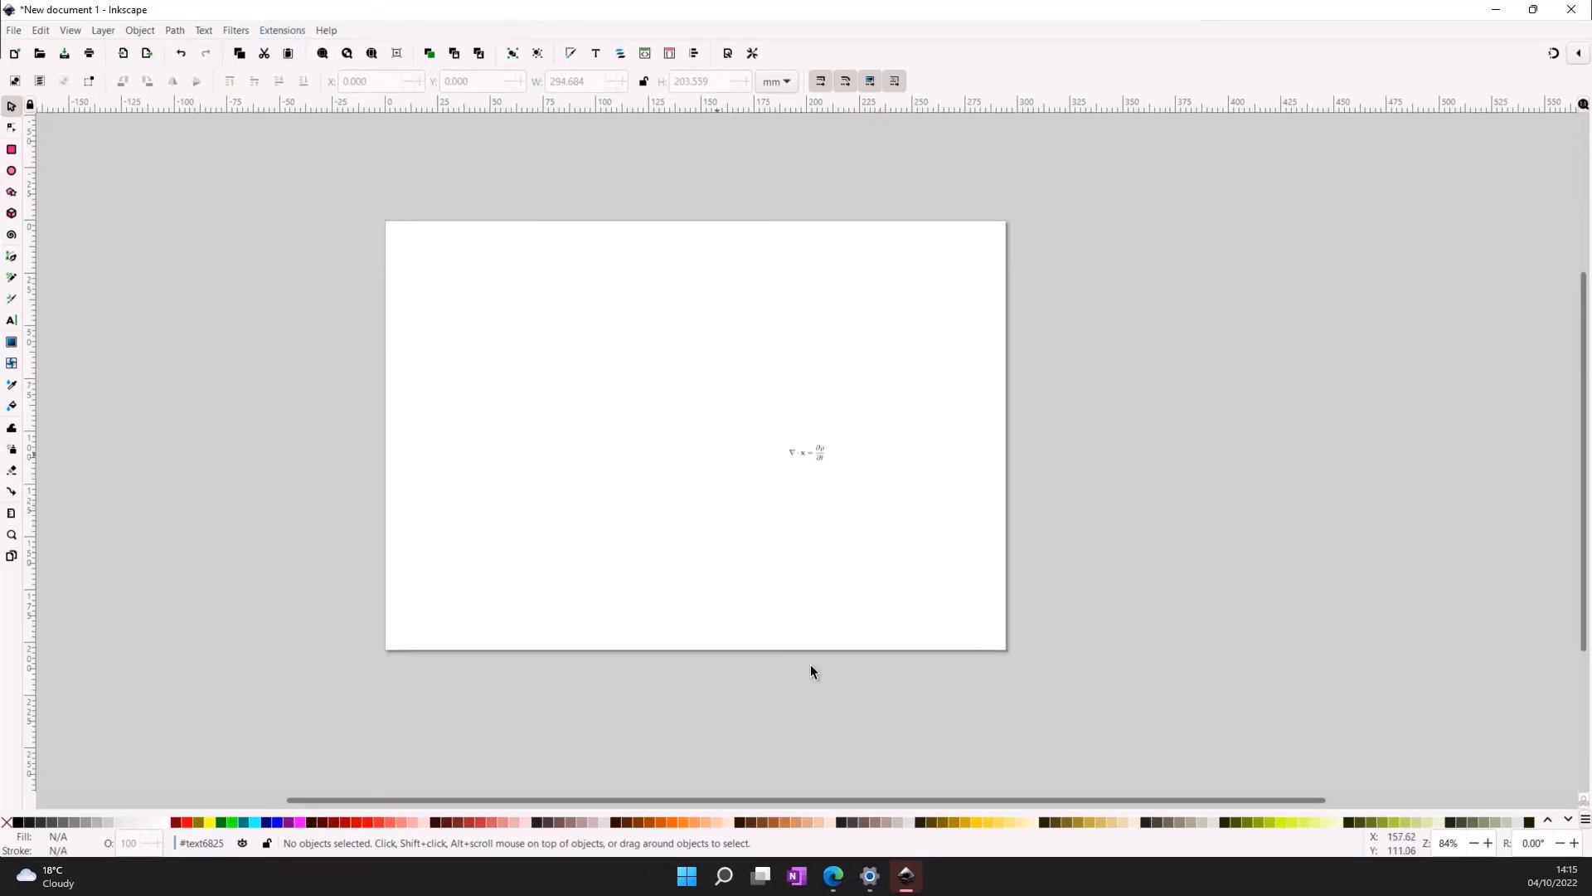
- Scale the inserted formula up to about 129 mm wide and 58 mm high
scroll(848, 459, "up", 2, "ctrl")
scroll(699, 425, "up", 3, "ctrl")
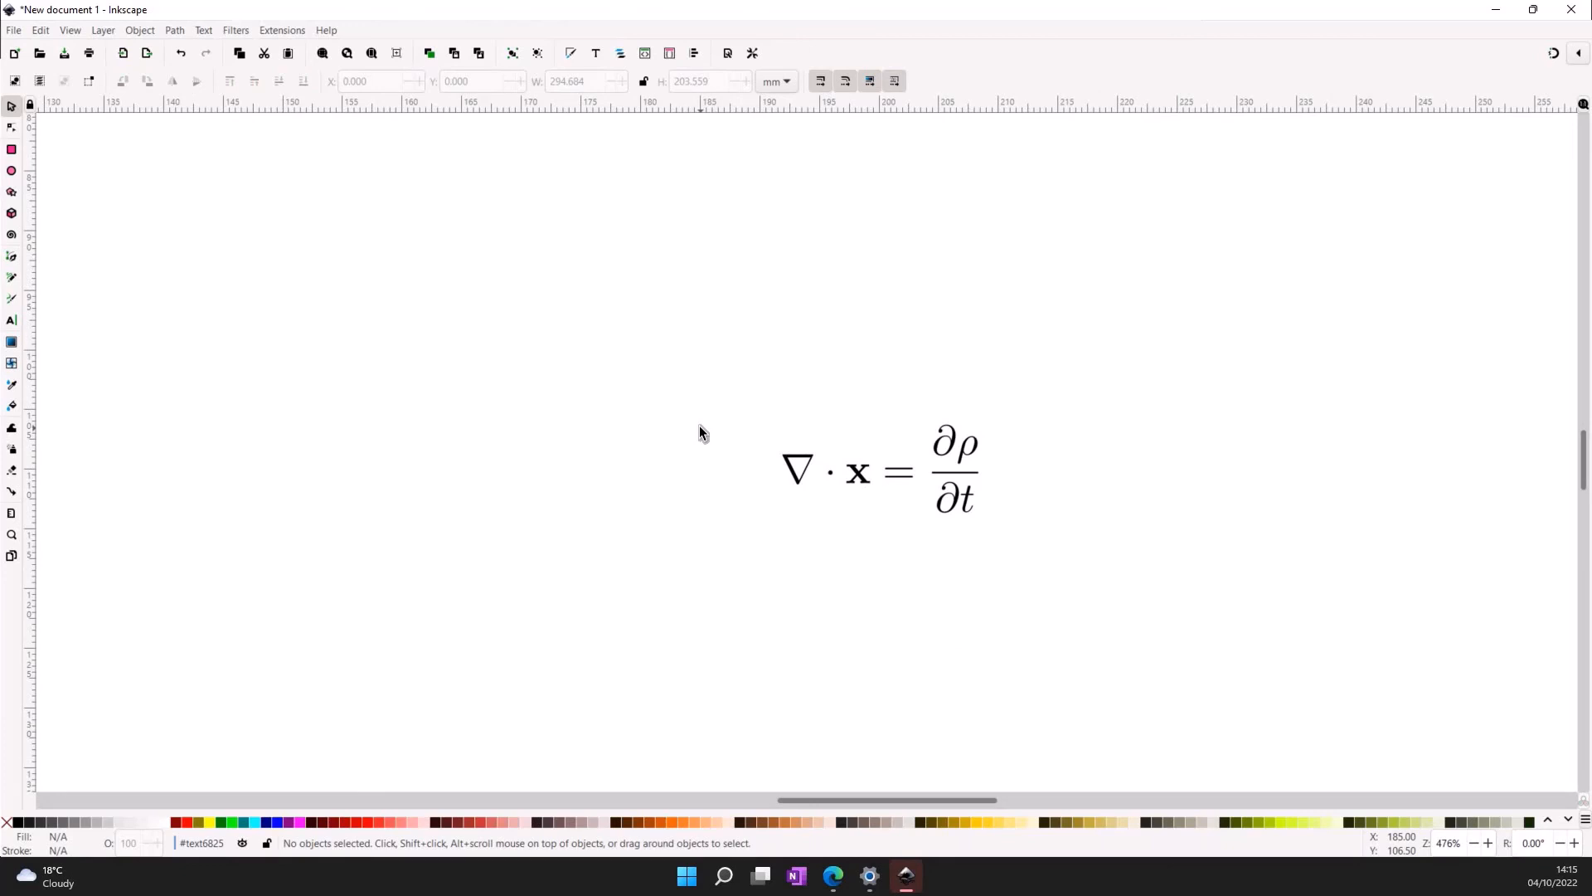
scroll(993, 490, "down", 3, "ctrl")
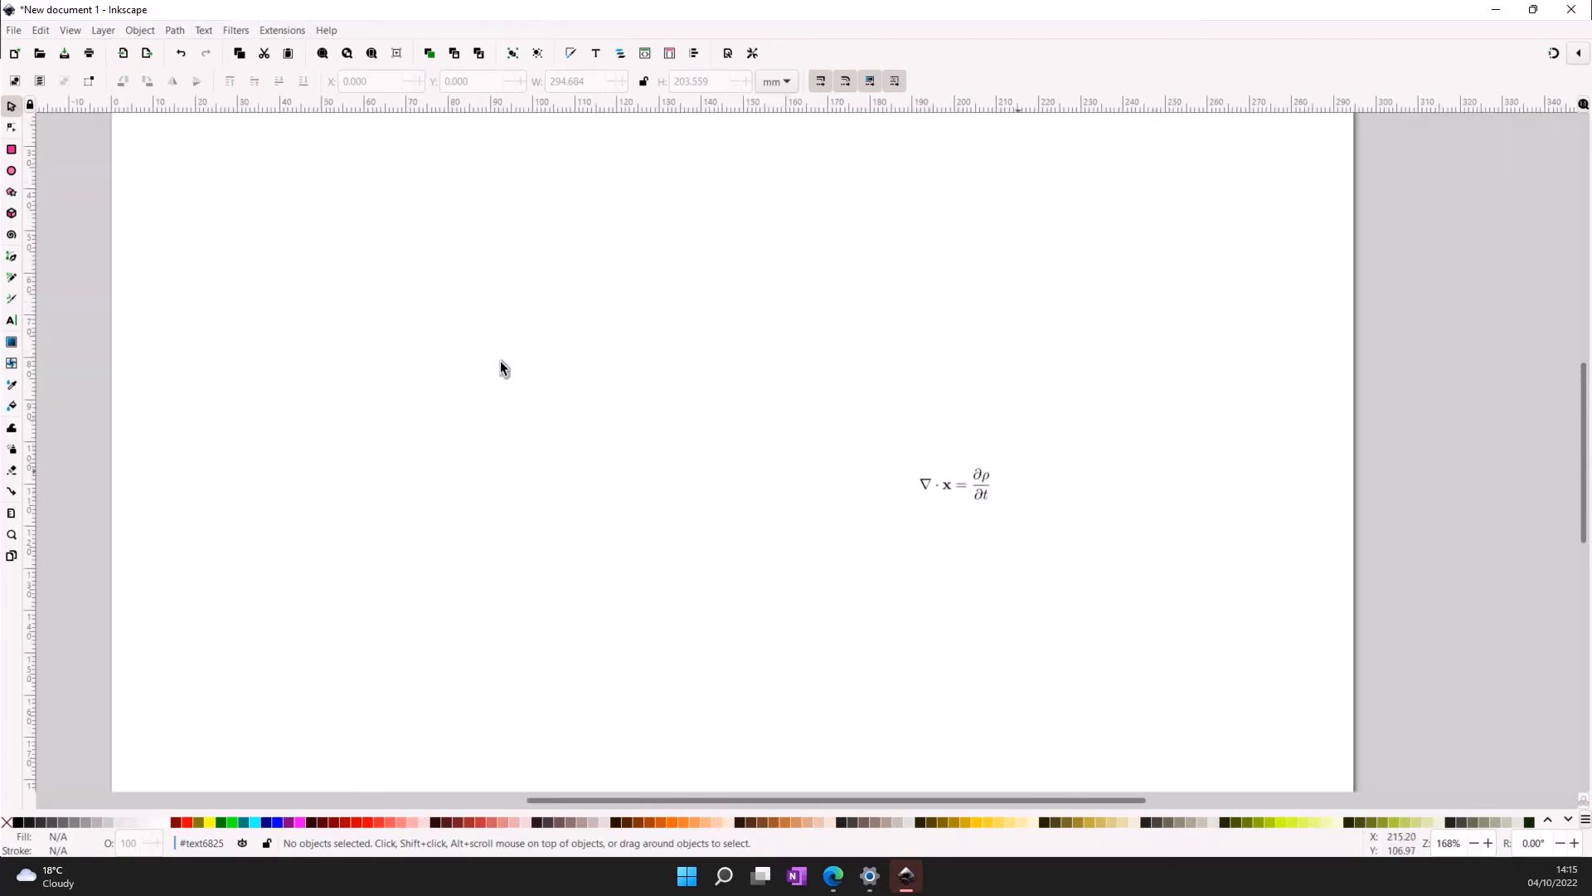
left_click_drag(825, 371, 1097, 582)
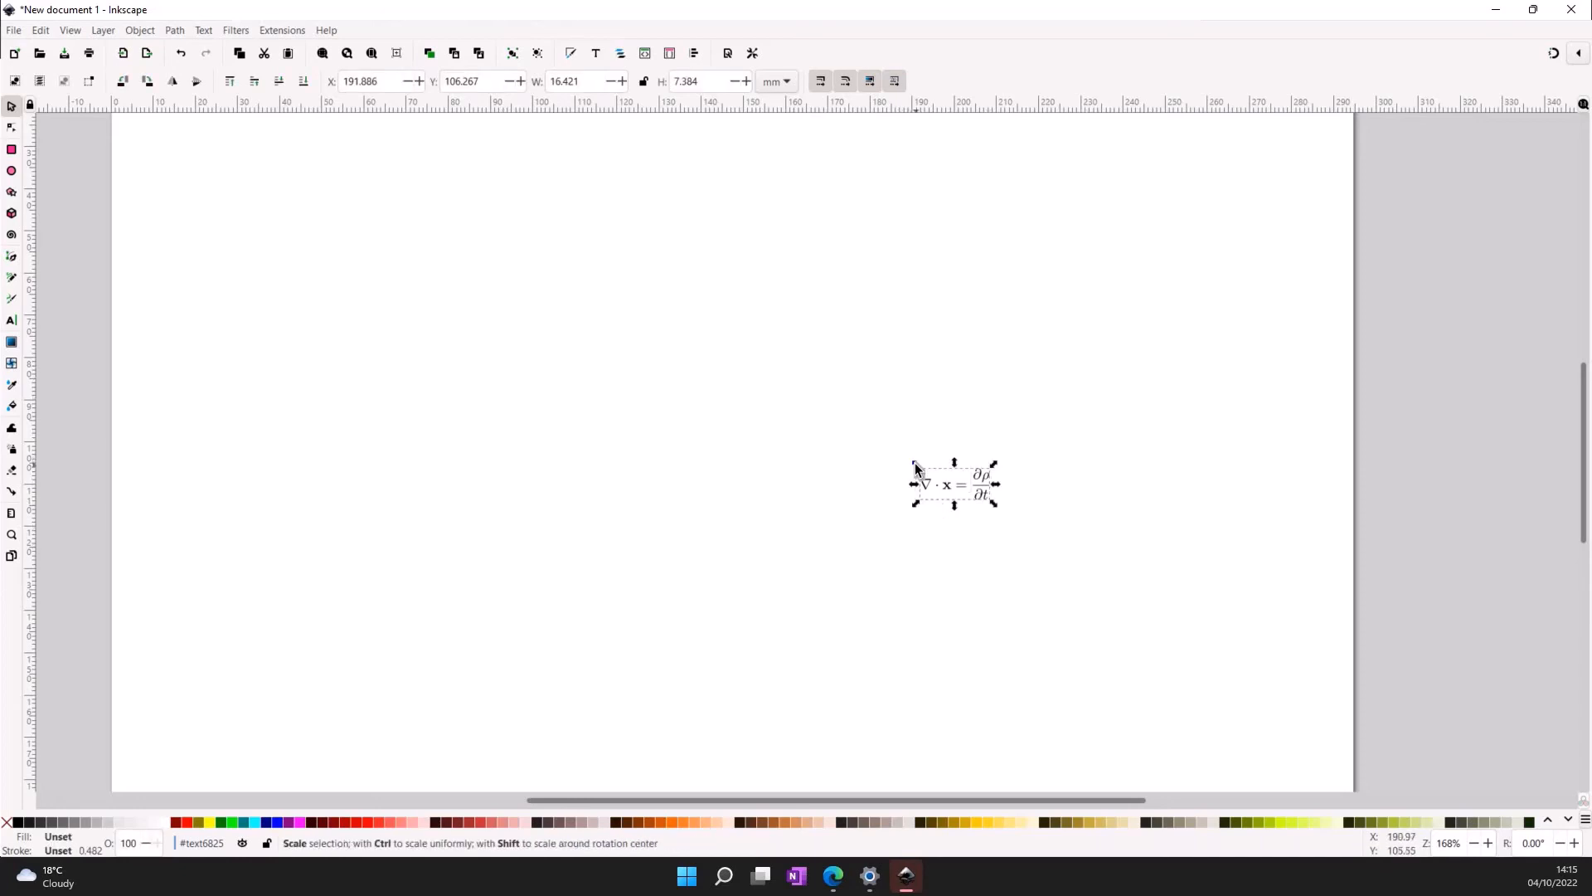
left_click_drag(914, 462, 441, 157)
left_click(639, 597)
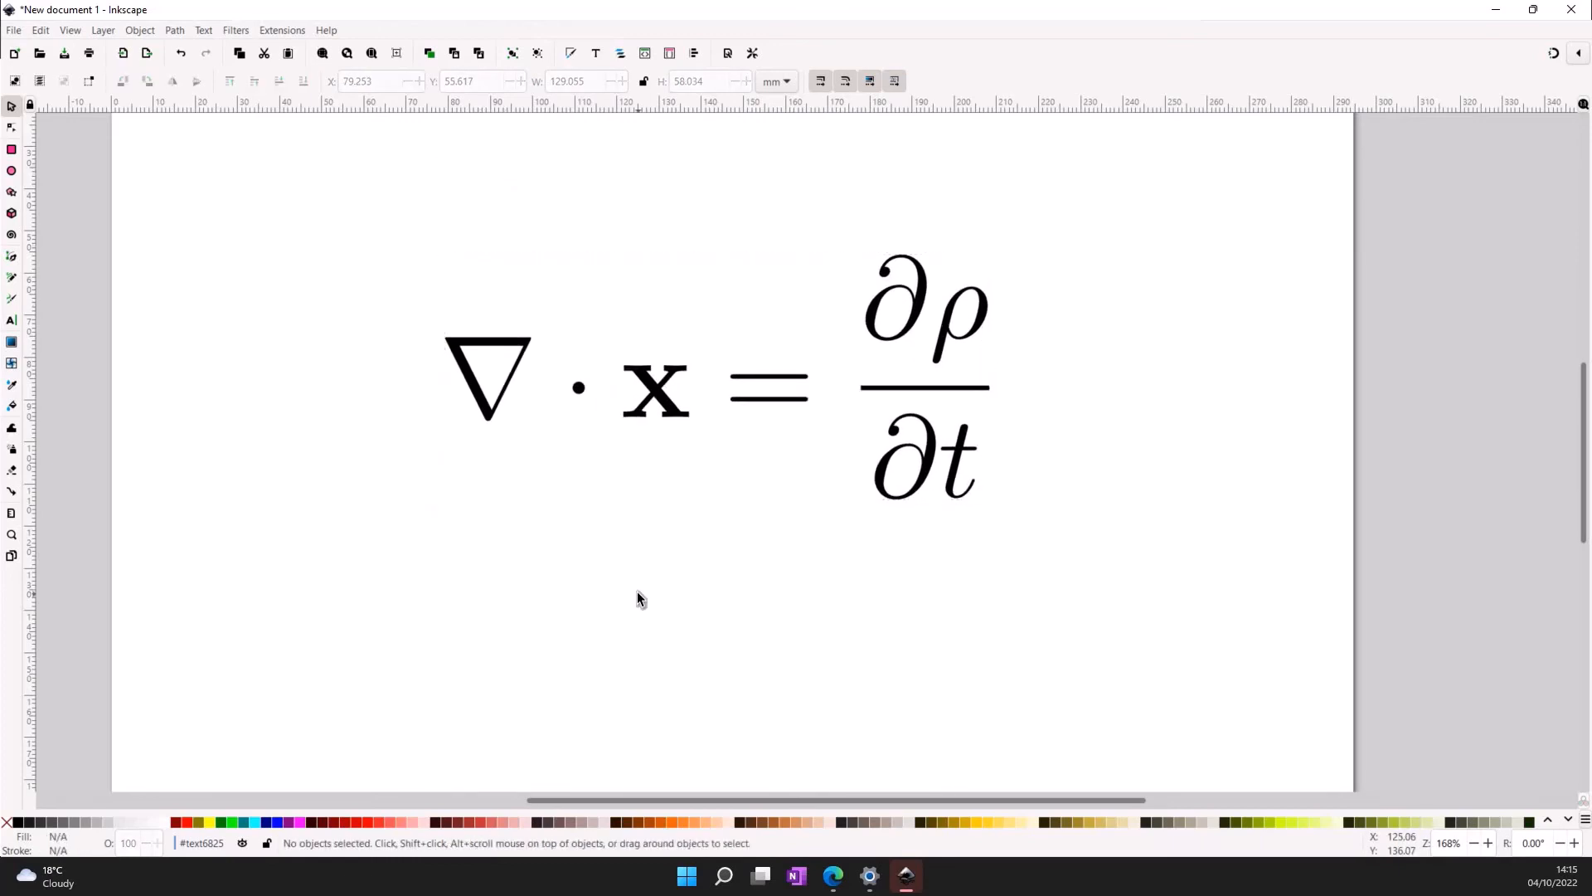
- Try slanting the formula horizontally, and undo the distortion
scroll(639, 597, "down", 1)
scroll(748, 585, "down", 2)
scroll(450, 454, "up", 1)
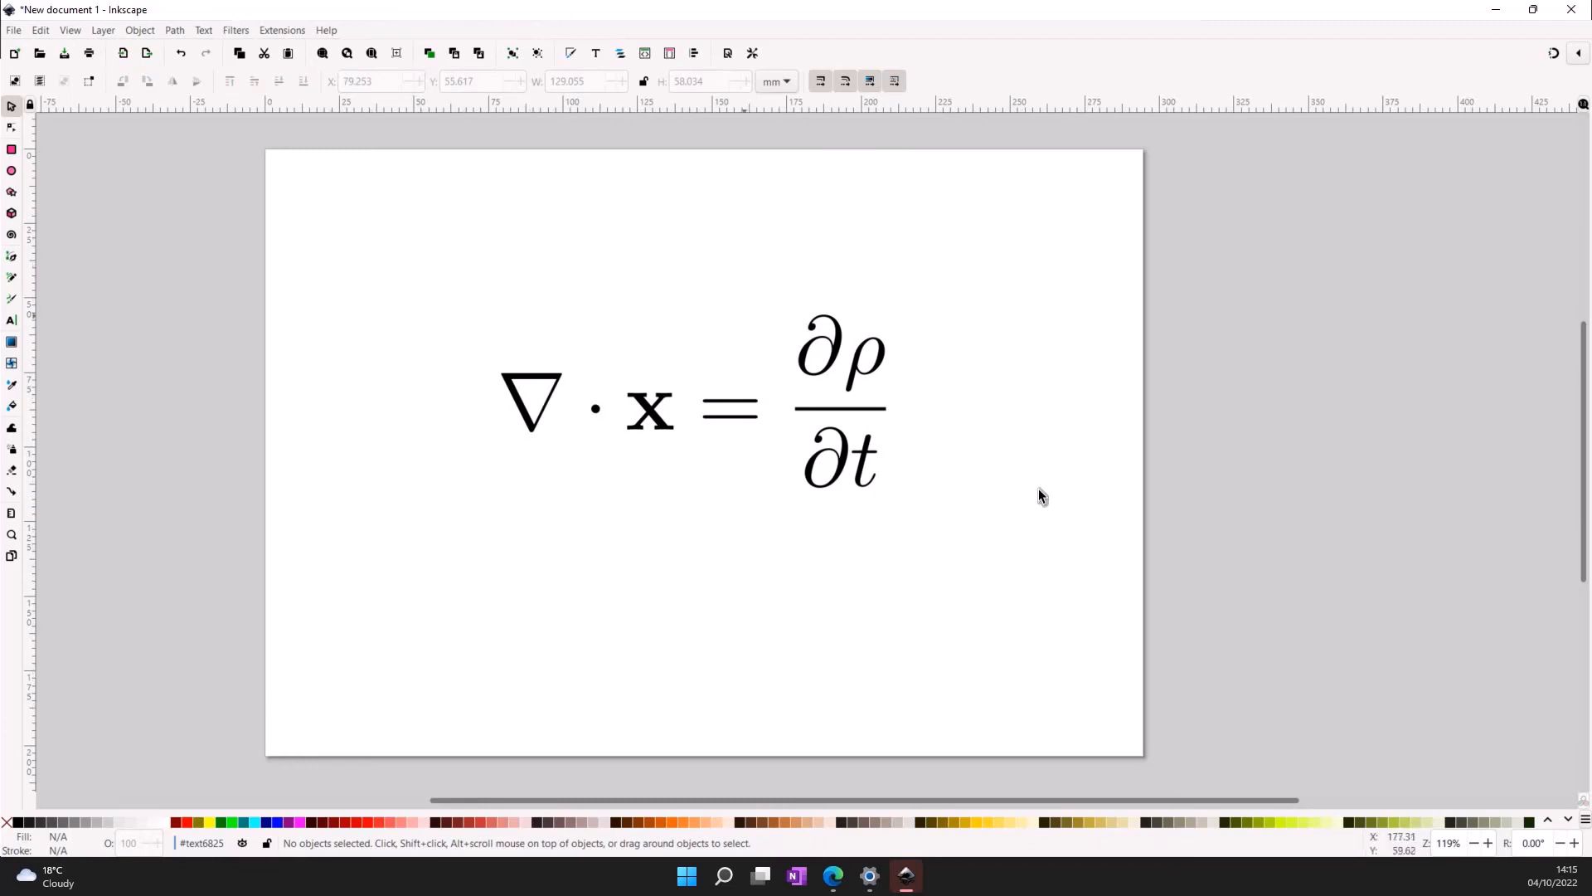
left_click_drag(1034, 537, 417, 264)
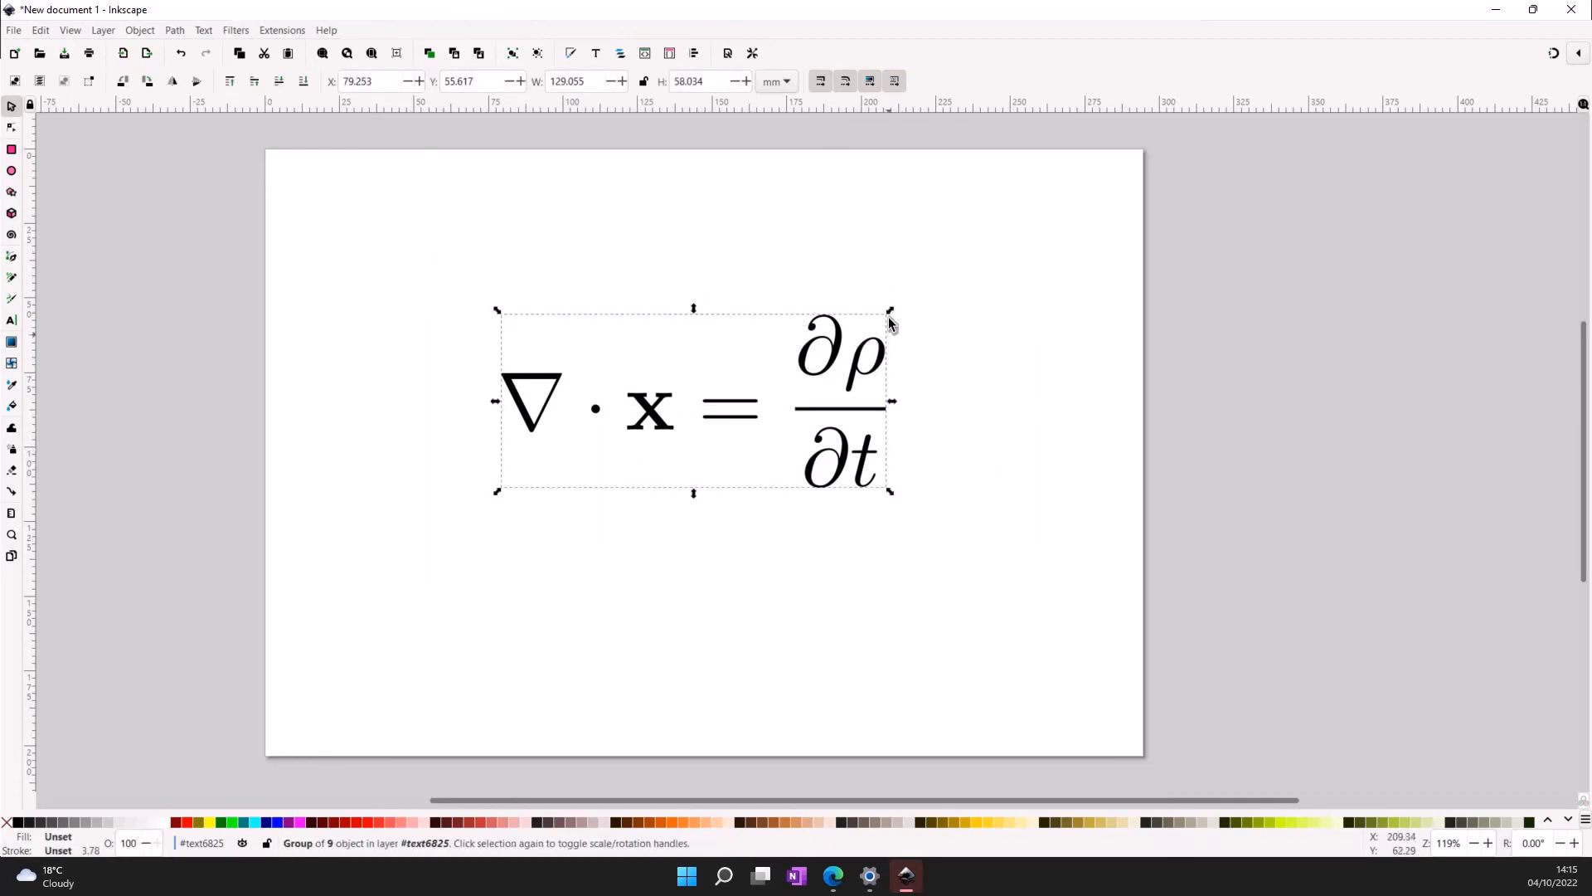
left_click(857, 347)
left_click(862, 363)
left_click(862, 362)
left_click_drag(891, 311, 903, 405)
key("ctrl+z")
key("ctrl+z")
key("ctrl+shift+z")
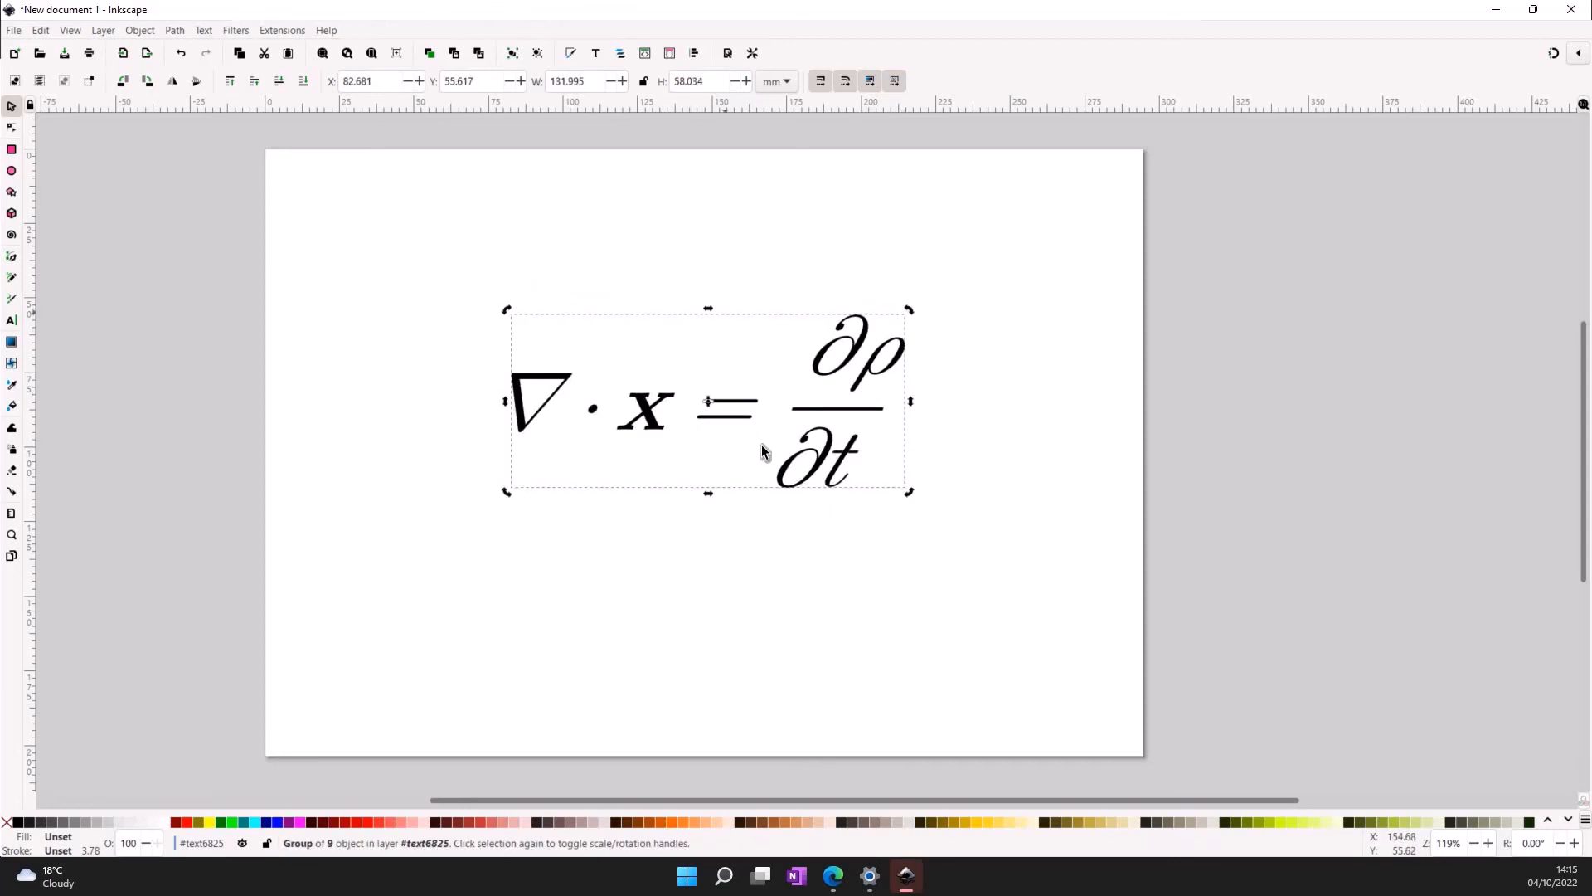
key("ctrl+z")
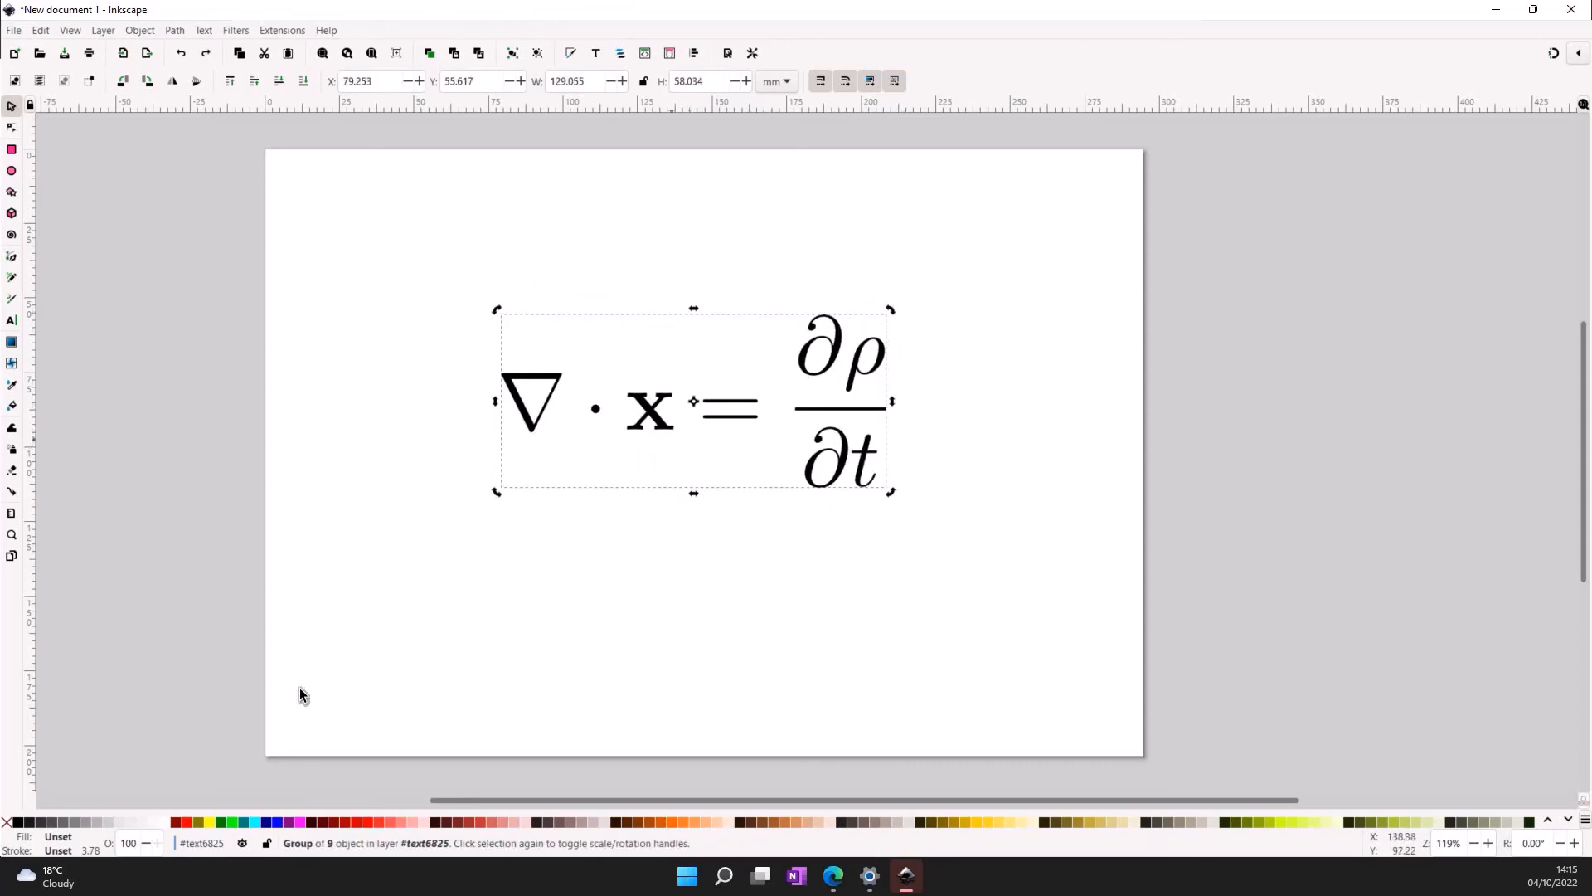
- Try palette fill colours on the formula, red #FF0000 and orange #FF6600
left_click(274, 823)
left_click(370, 822)
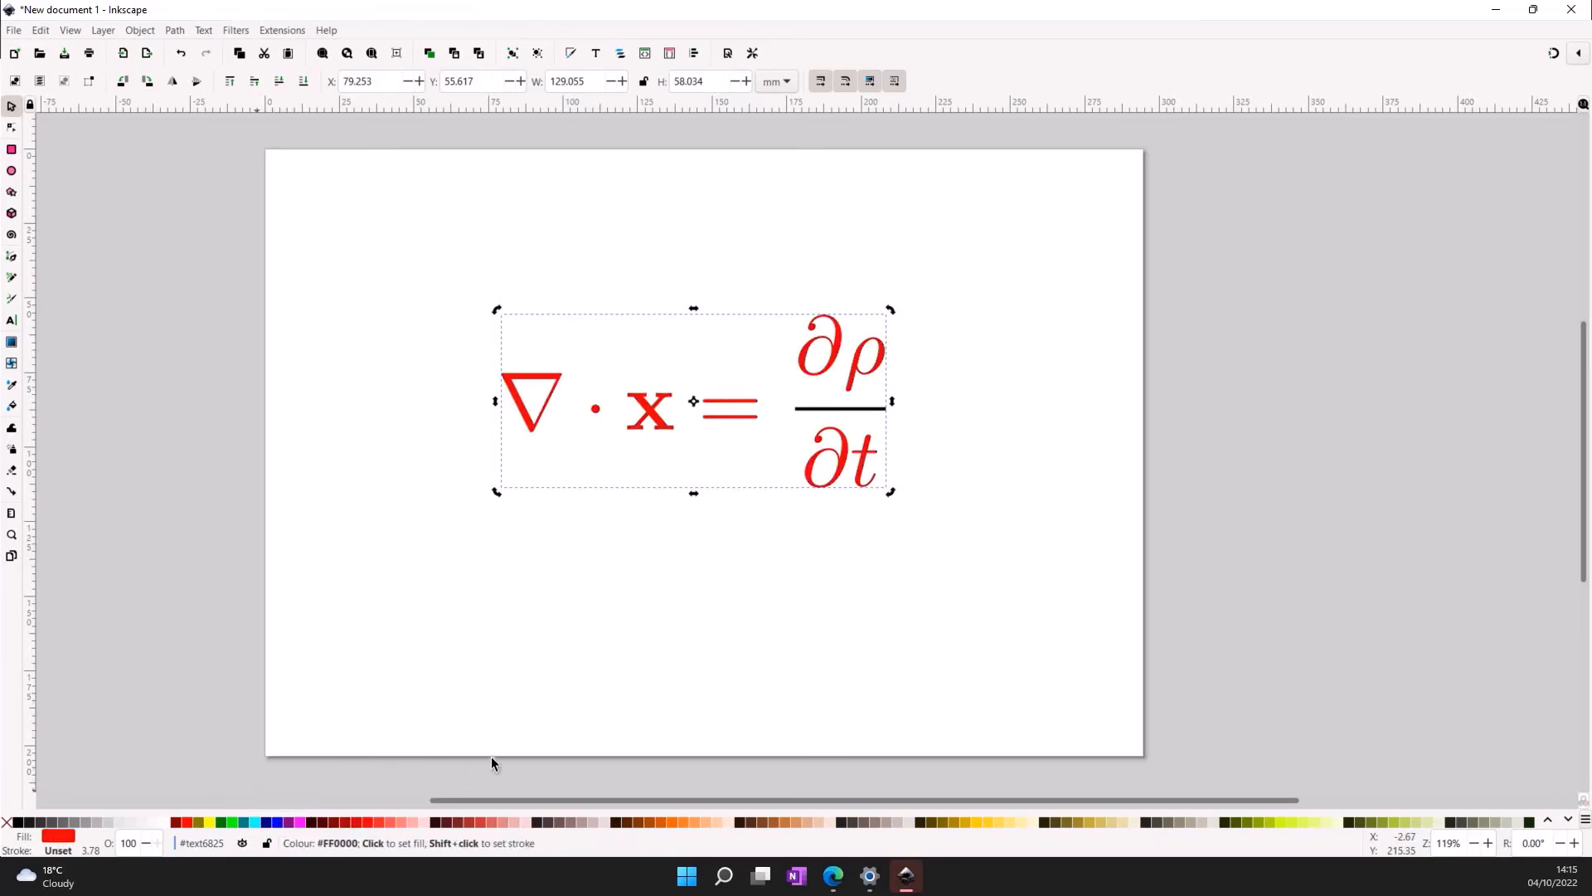
left_click(670, 821)
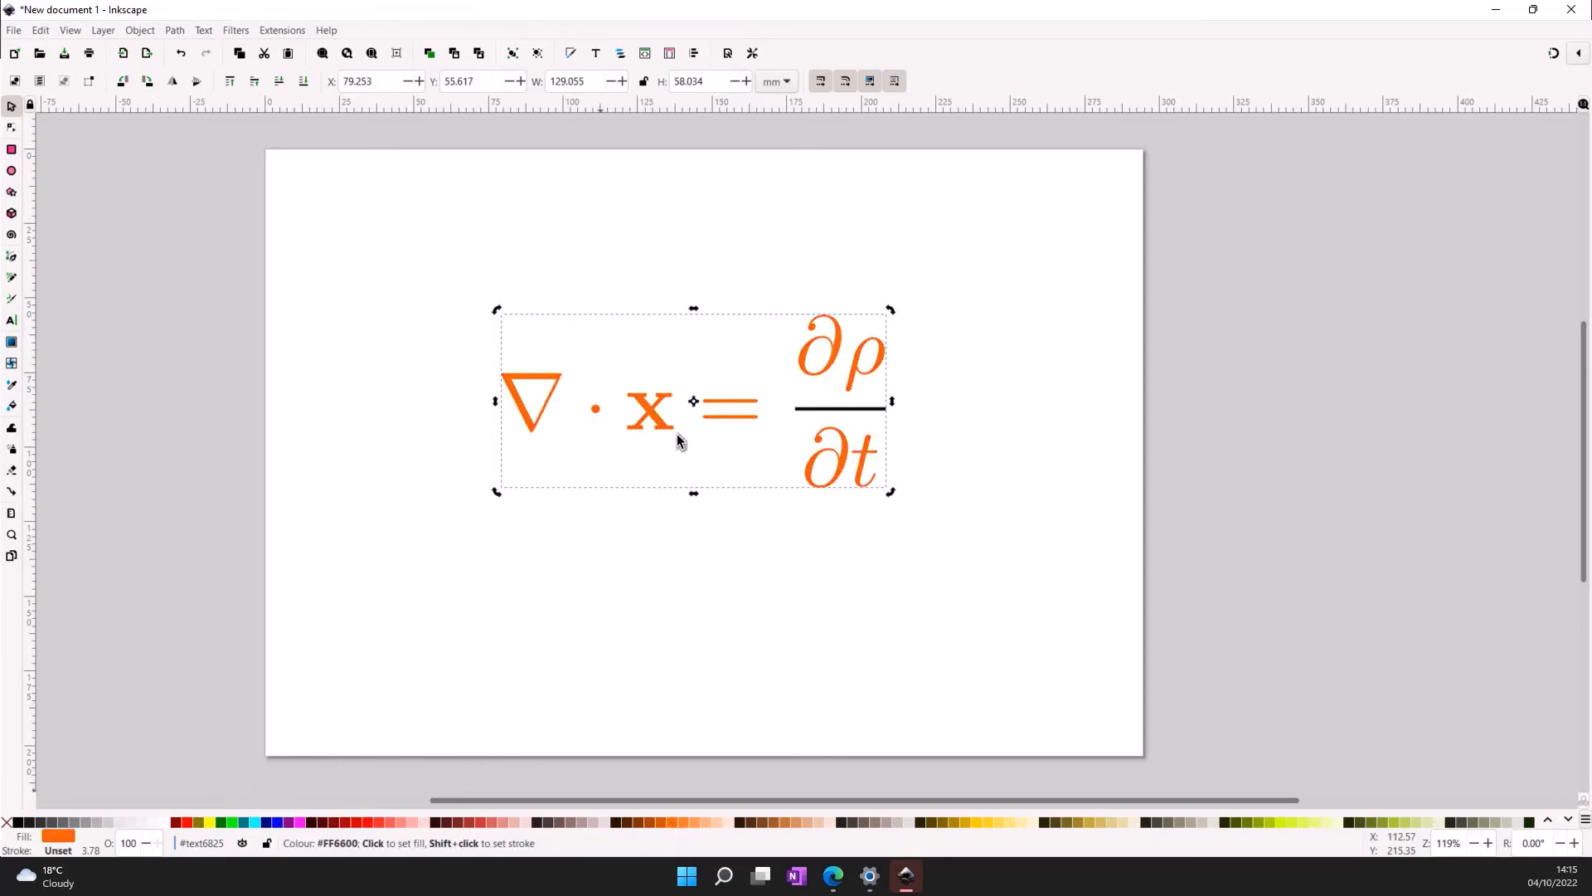
- Open the Fill and Stroke settings and change the formula's fill to blue with hue 249
right_click(665, 424)
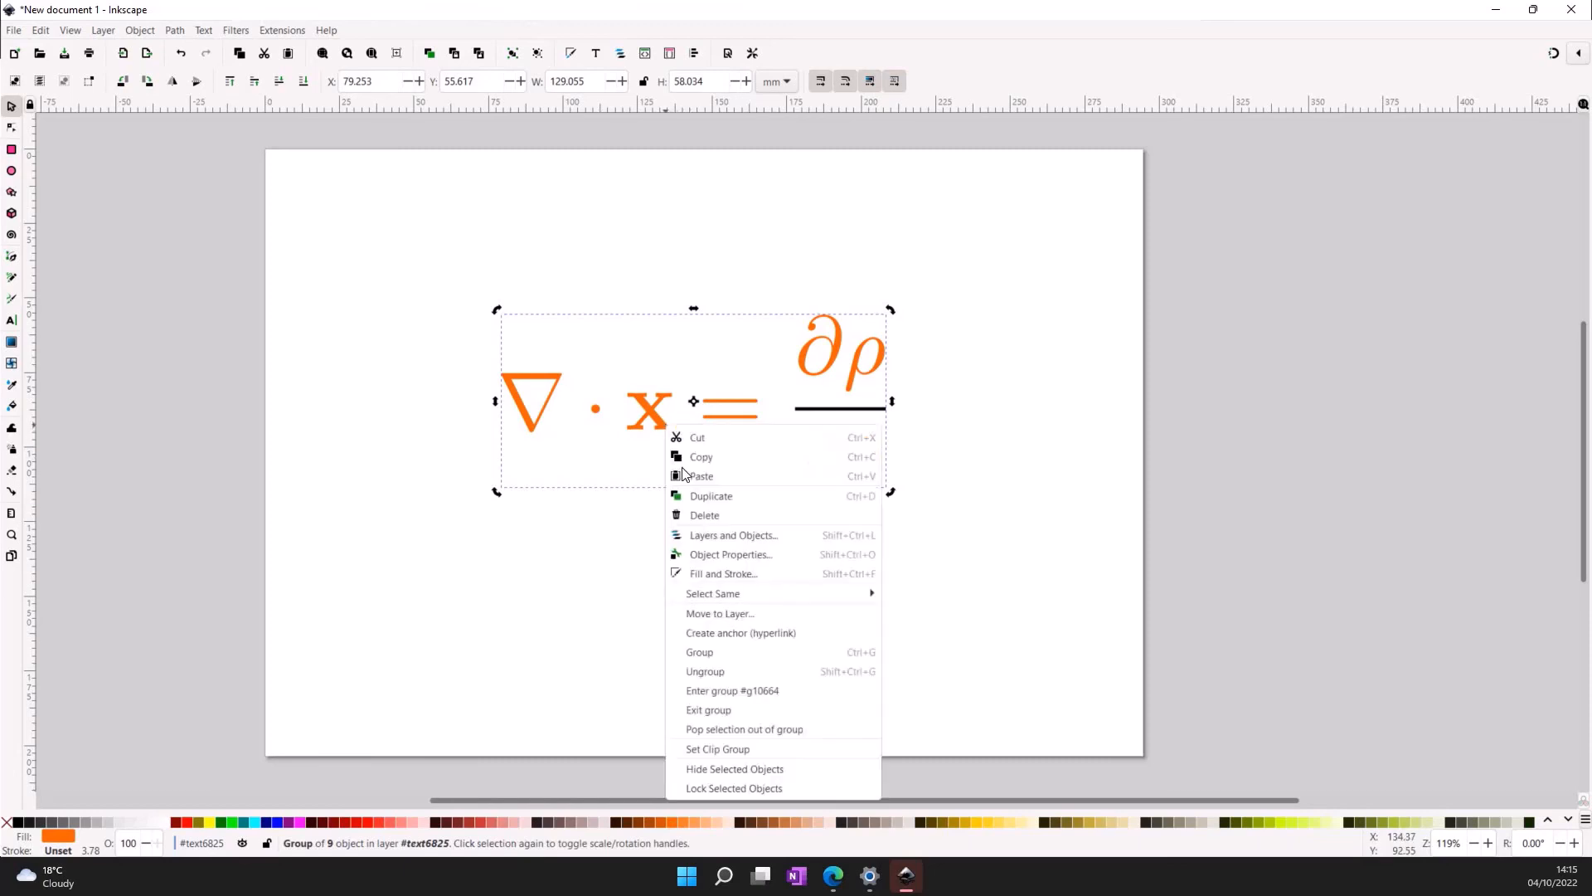
left_click(714, 574)
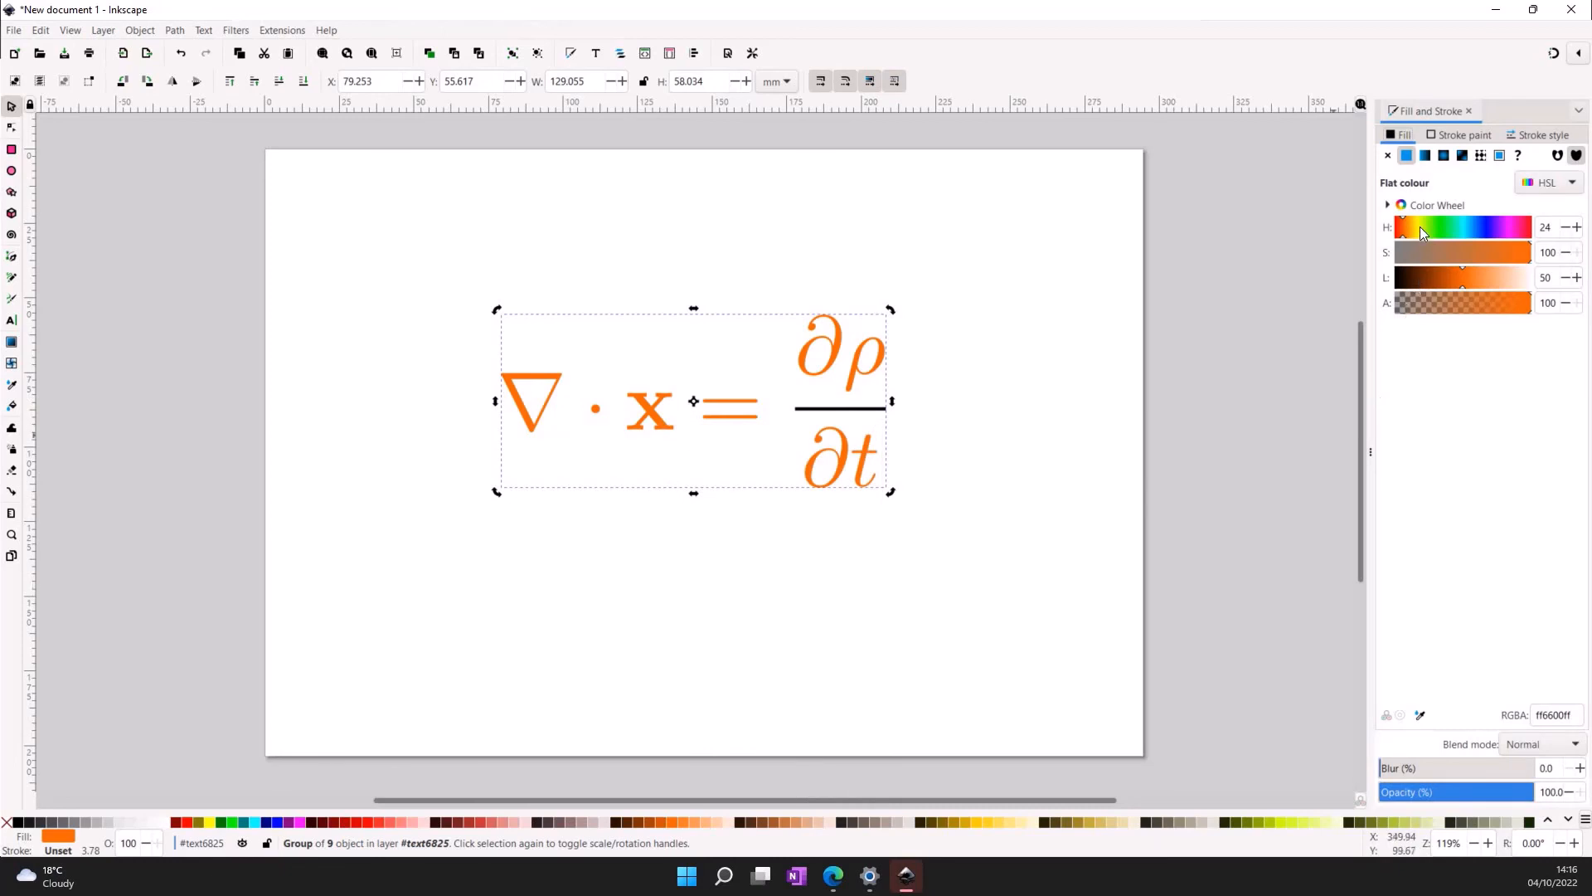
left_click_drag(1420, 233, 1487, 239)
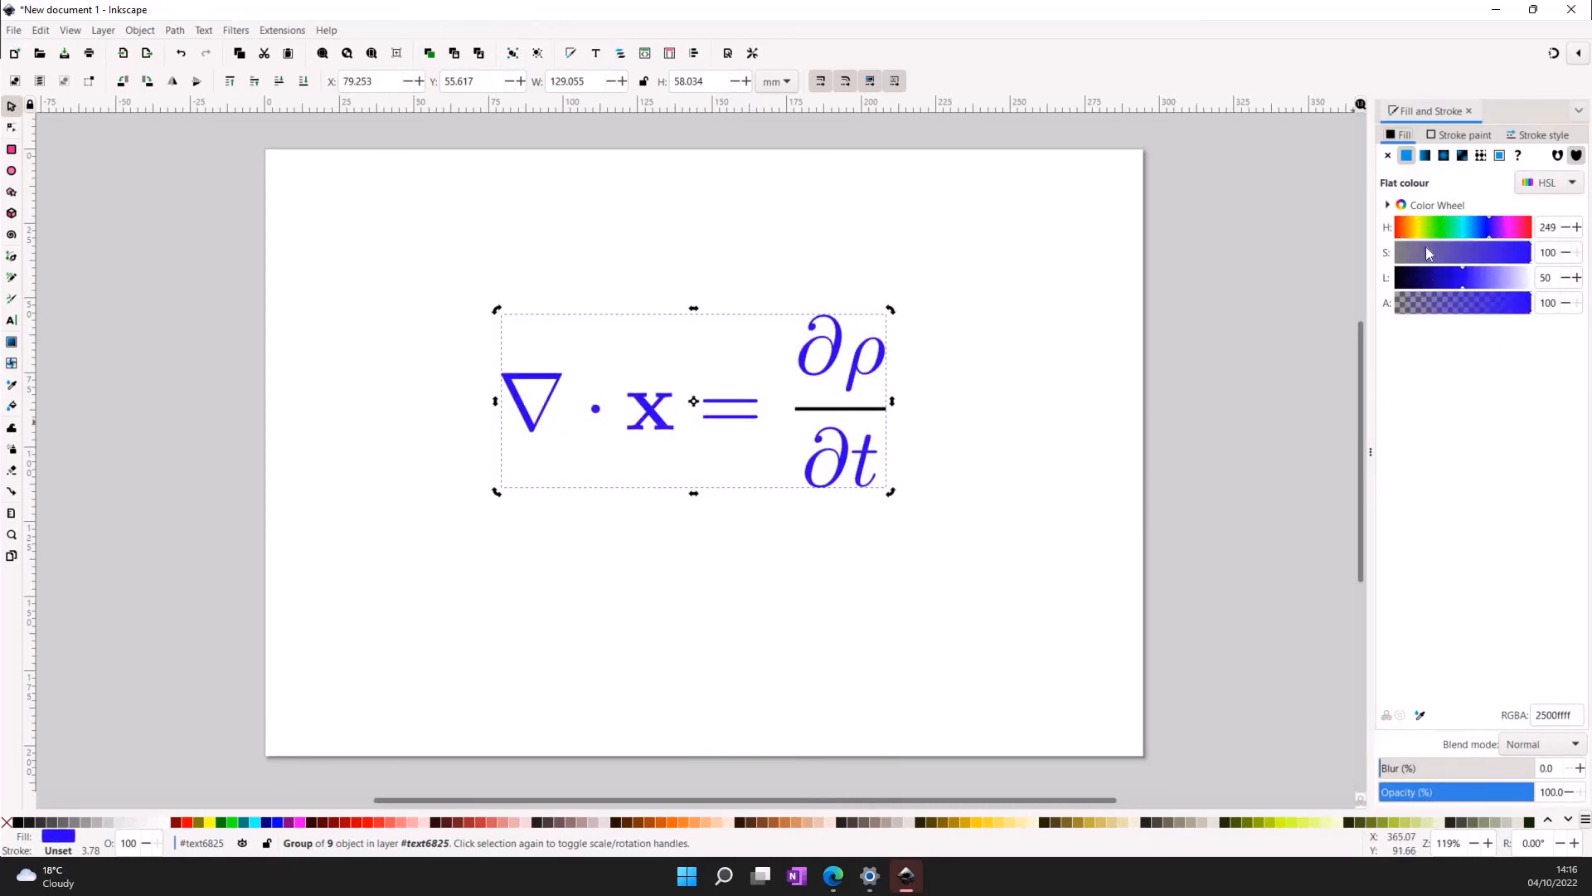
left_click(1097, 547)
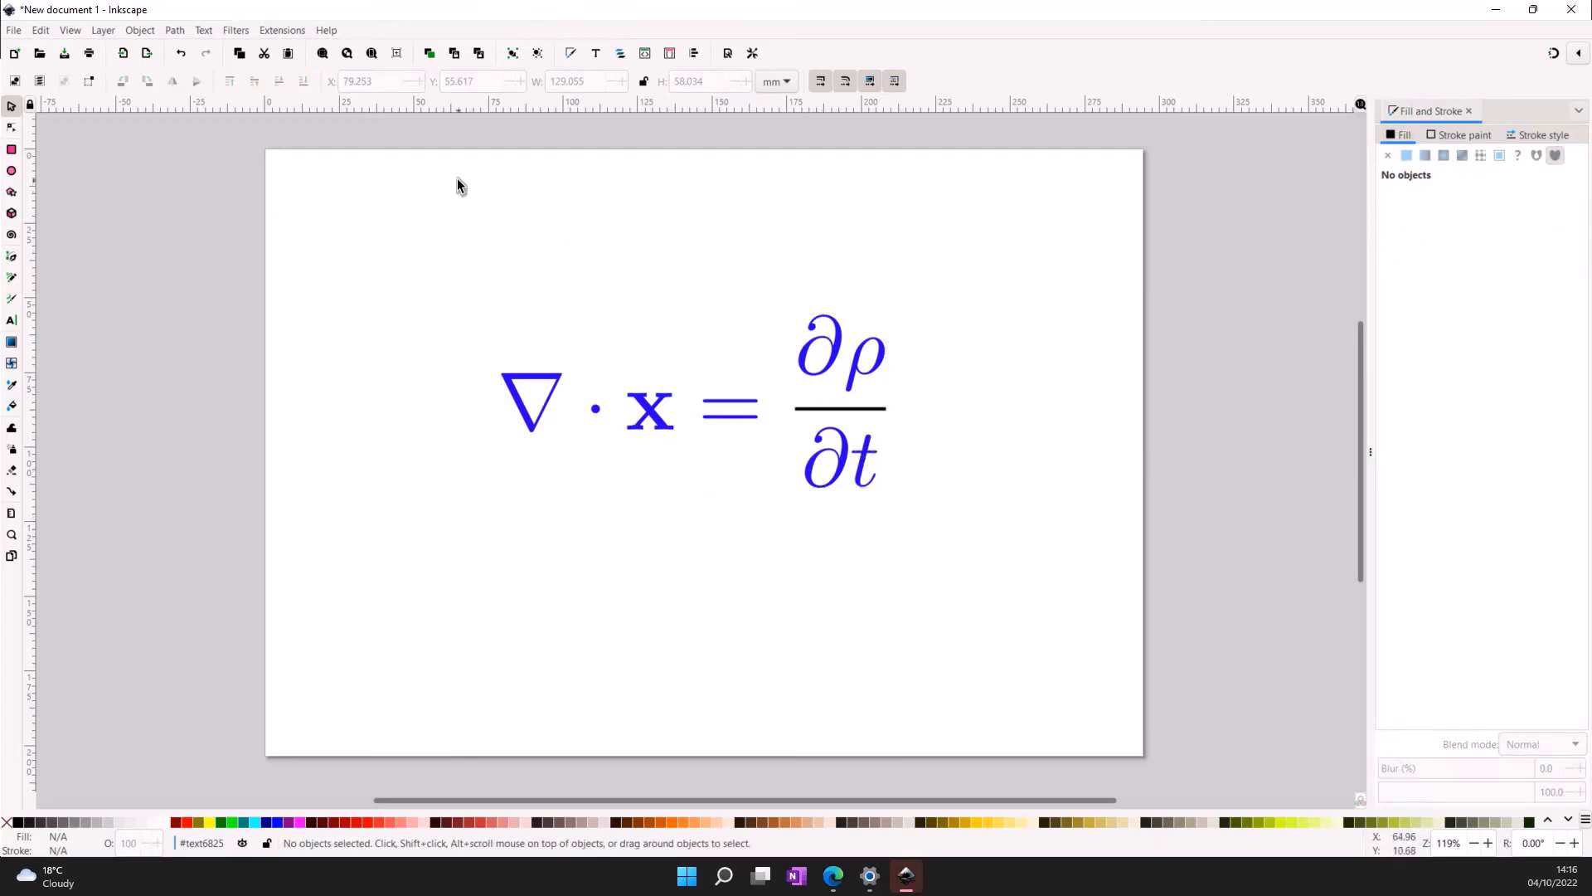
left_click(830, 410)
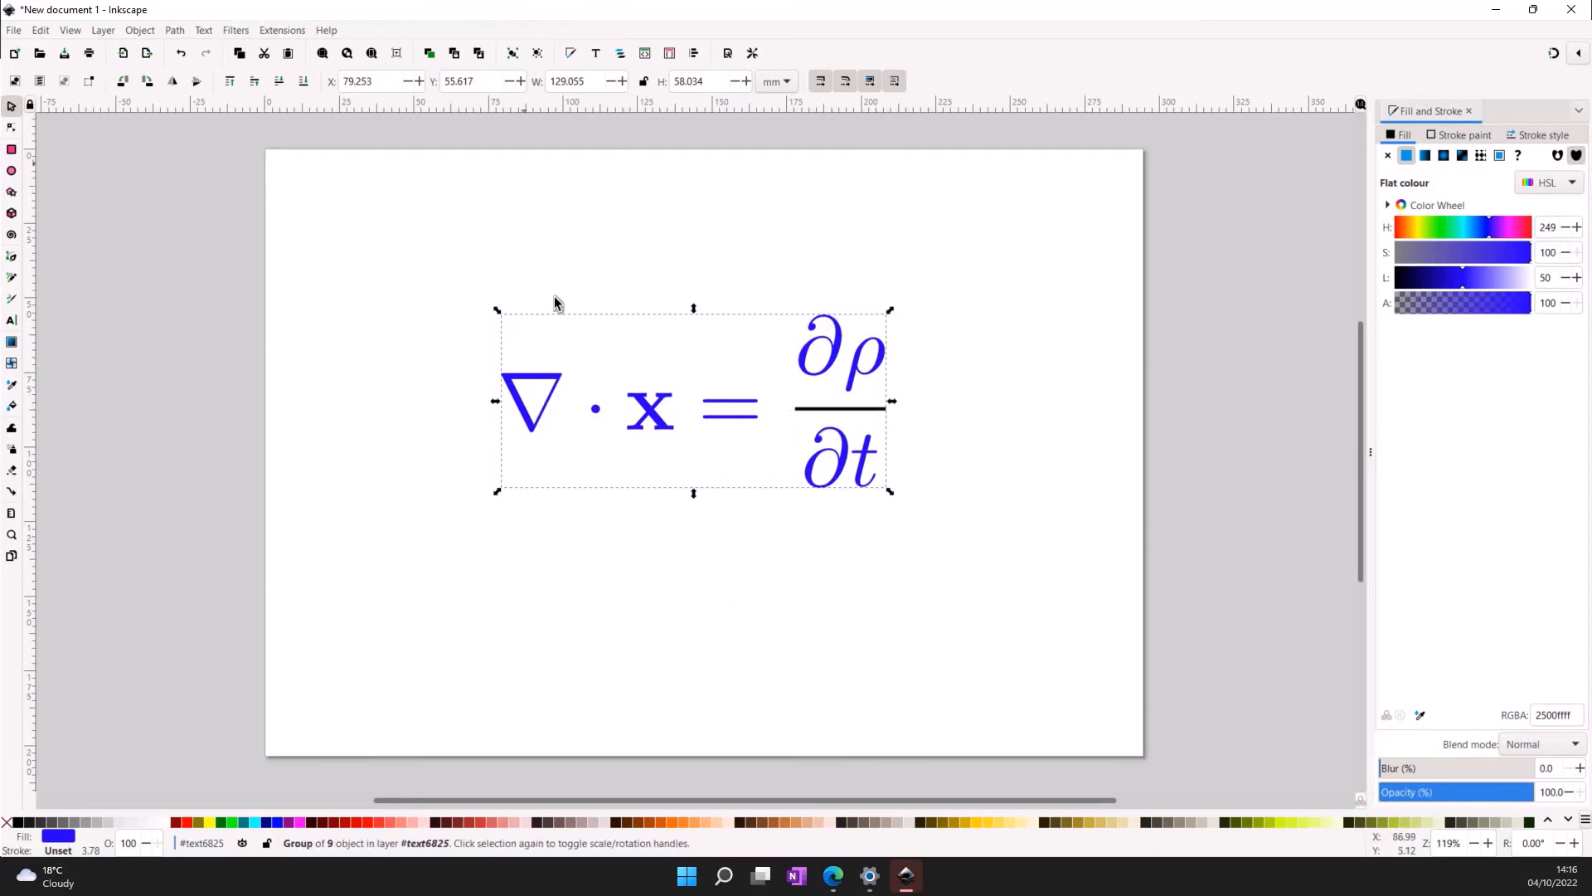
left_click(968, 350)
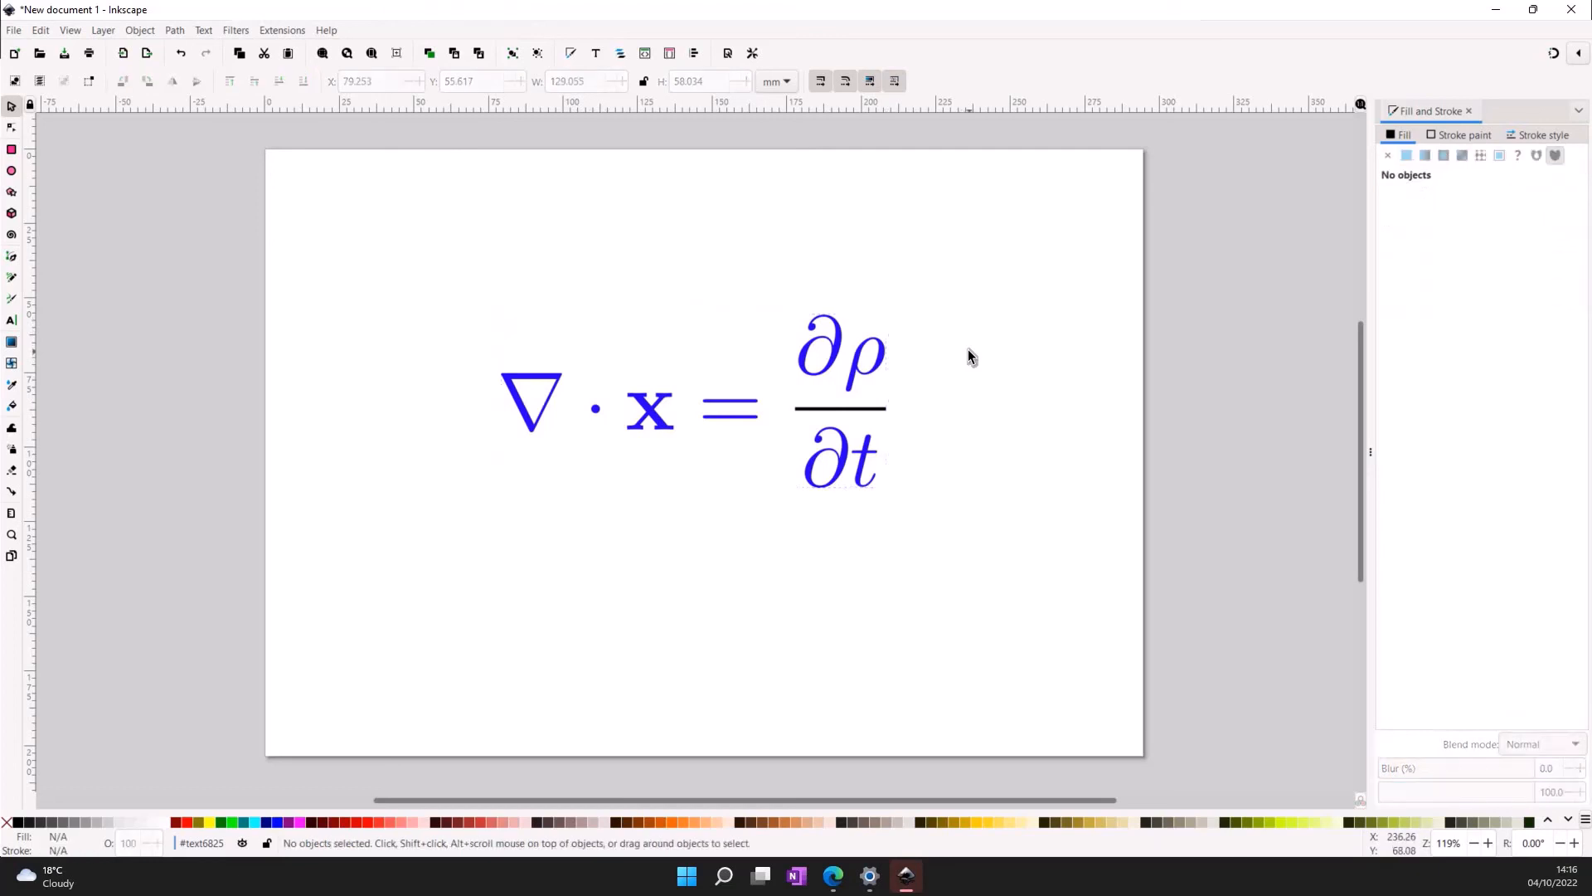
left_click(282, 29)
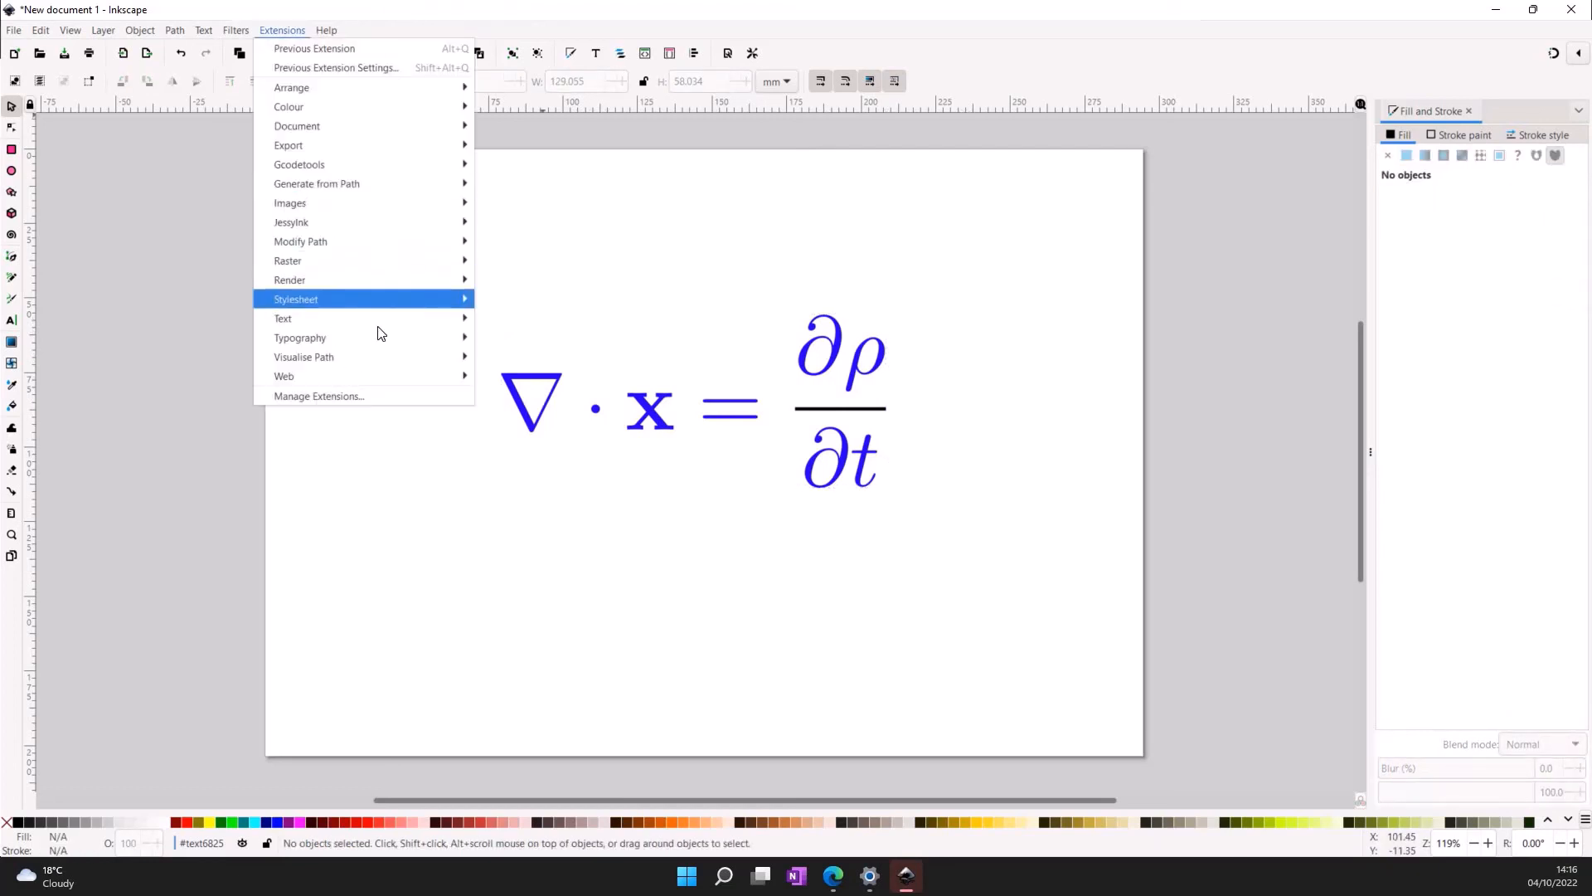
mouse_move(464, 318)
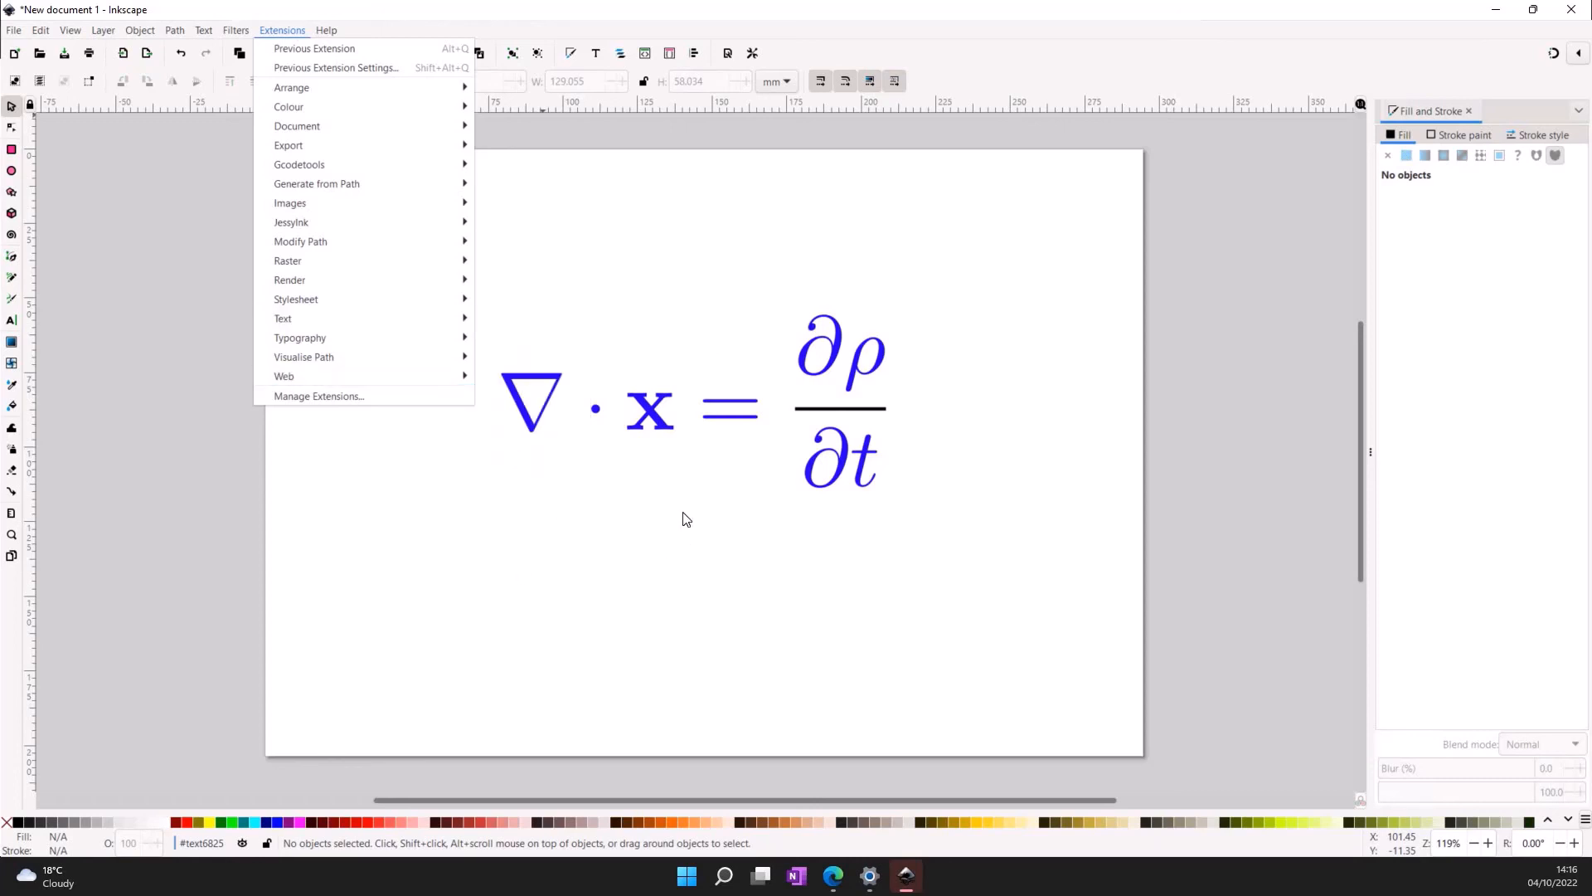
left_click(1053, 516)
left_click_drag(1053, 516, 368, 291)
left_click(773, 481)
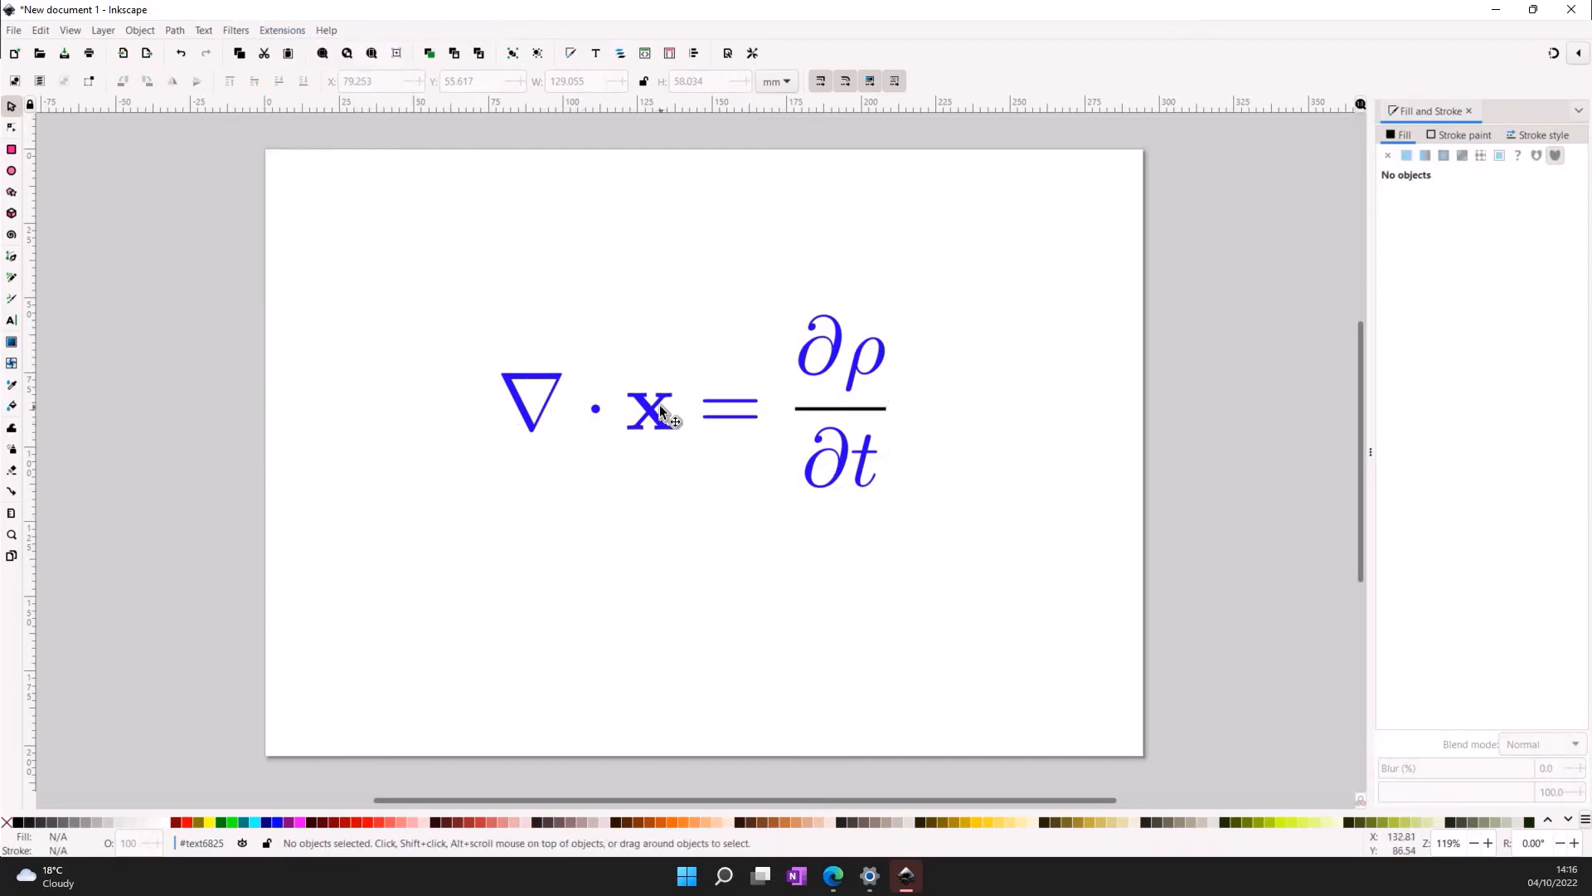
- Inside the formula's group, enlarge the x in place to about 20.9 by 16.5 mm and fill it red
left_click(659, 409)
double_click(659, 409)
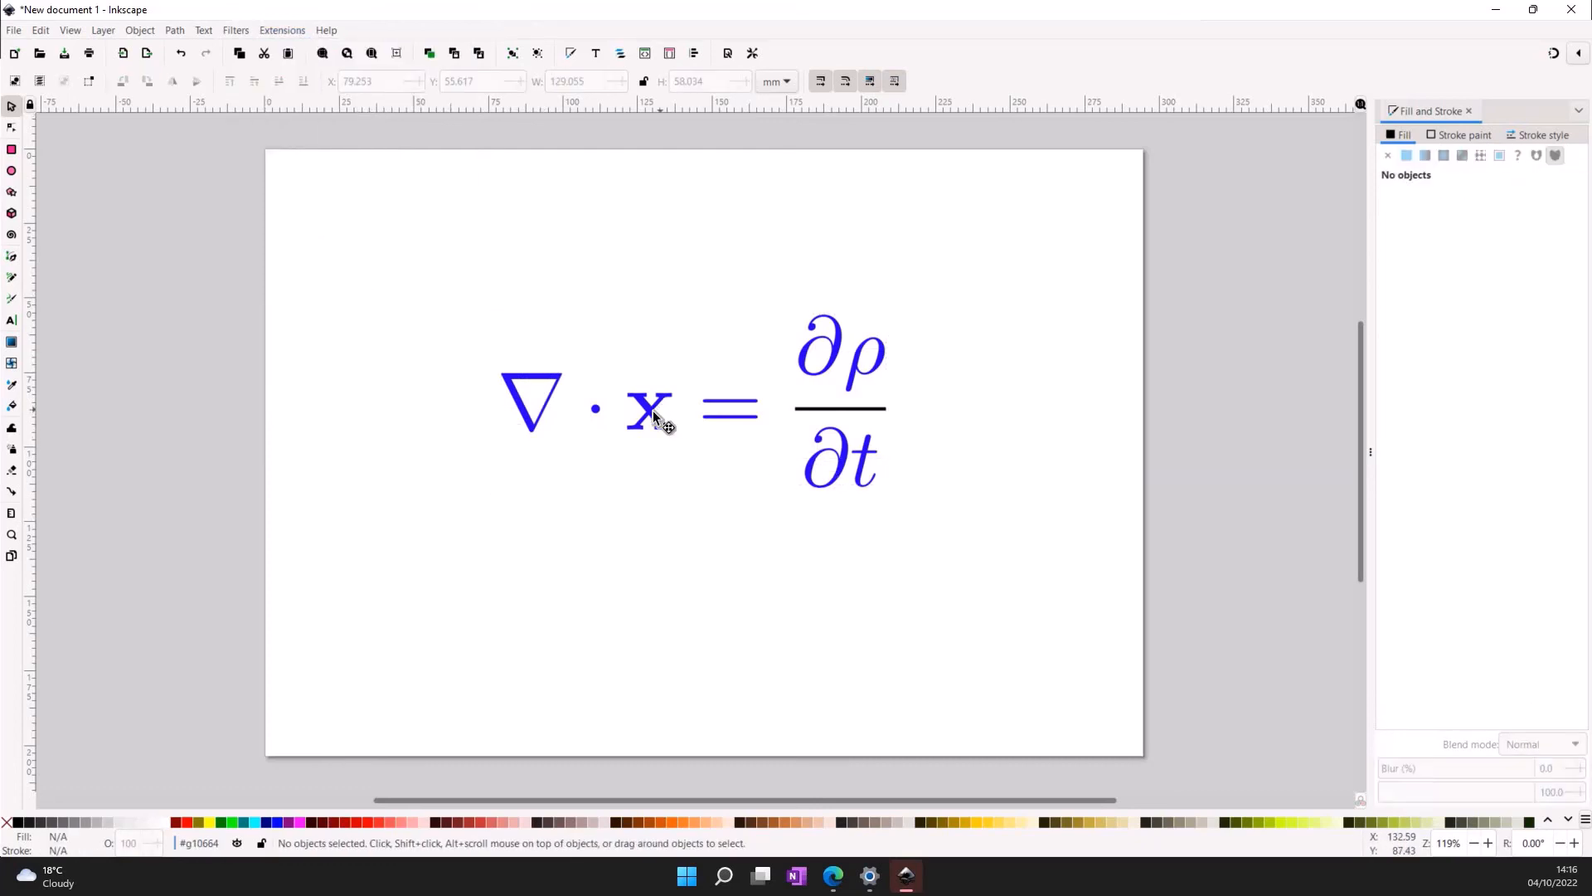
left_click(653, 412)
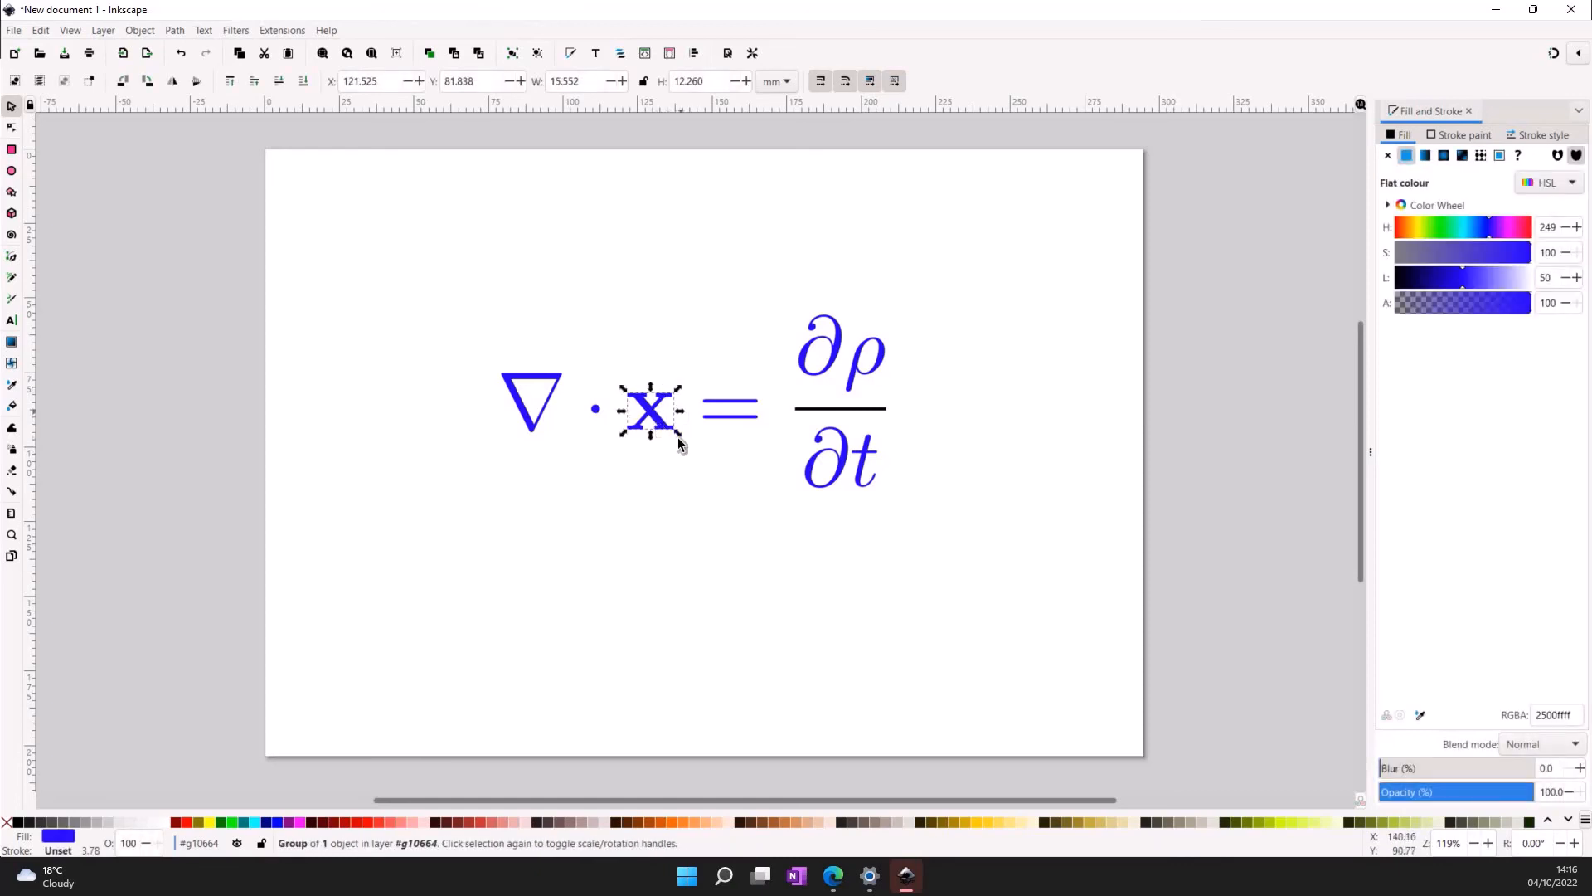
left_click_drag(677, 437, 700, 462)
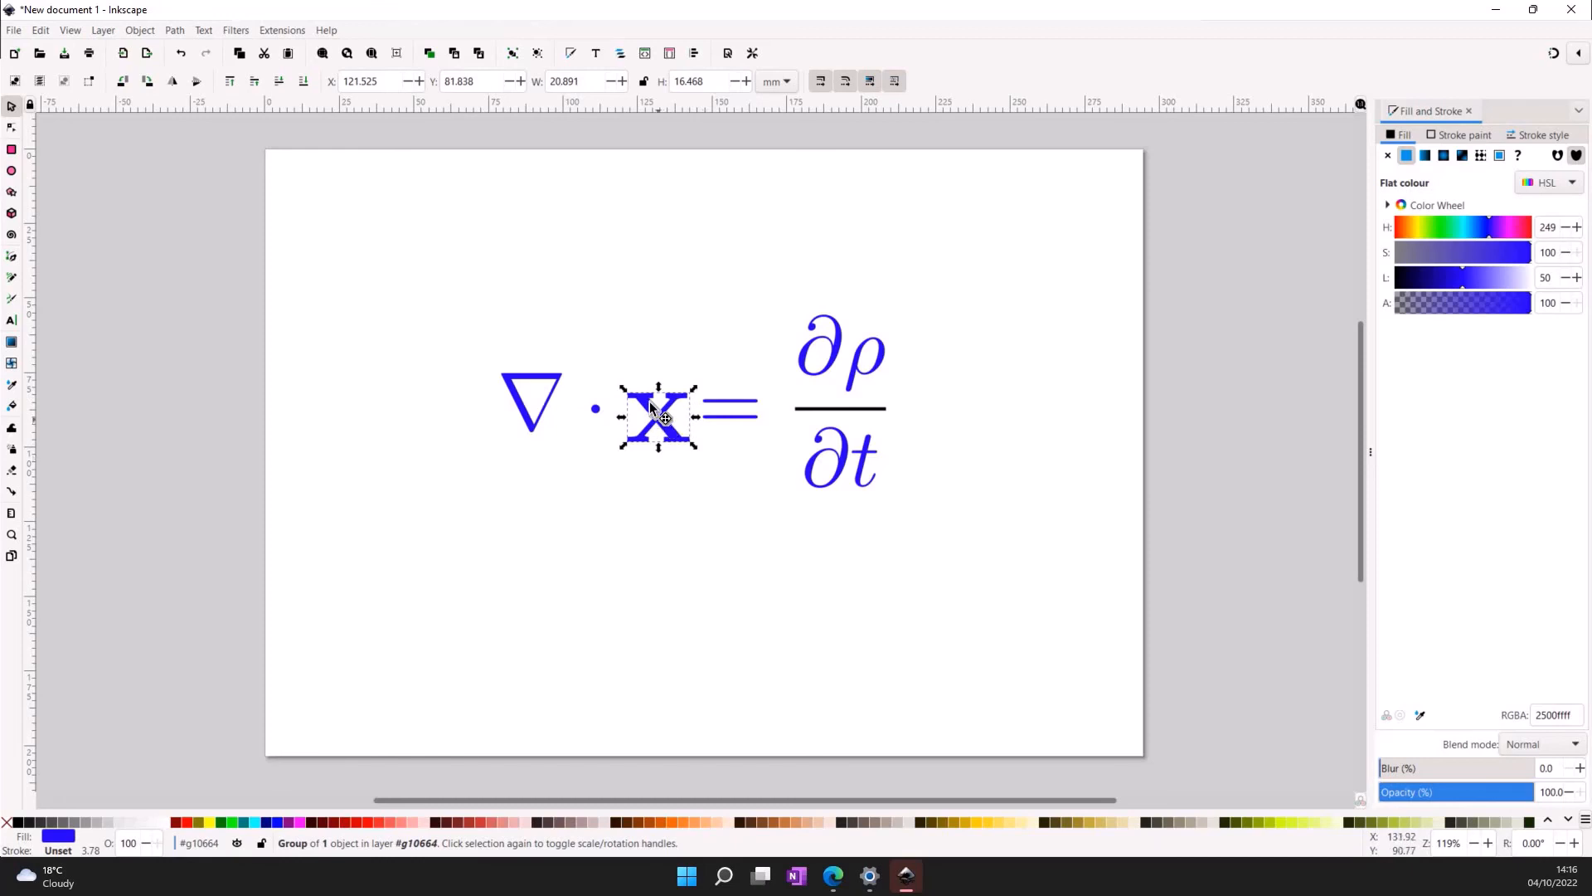
left_click_drag(651, 412, 645, 398)
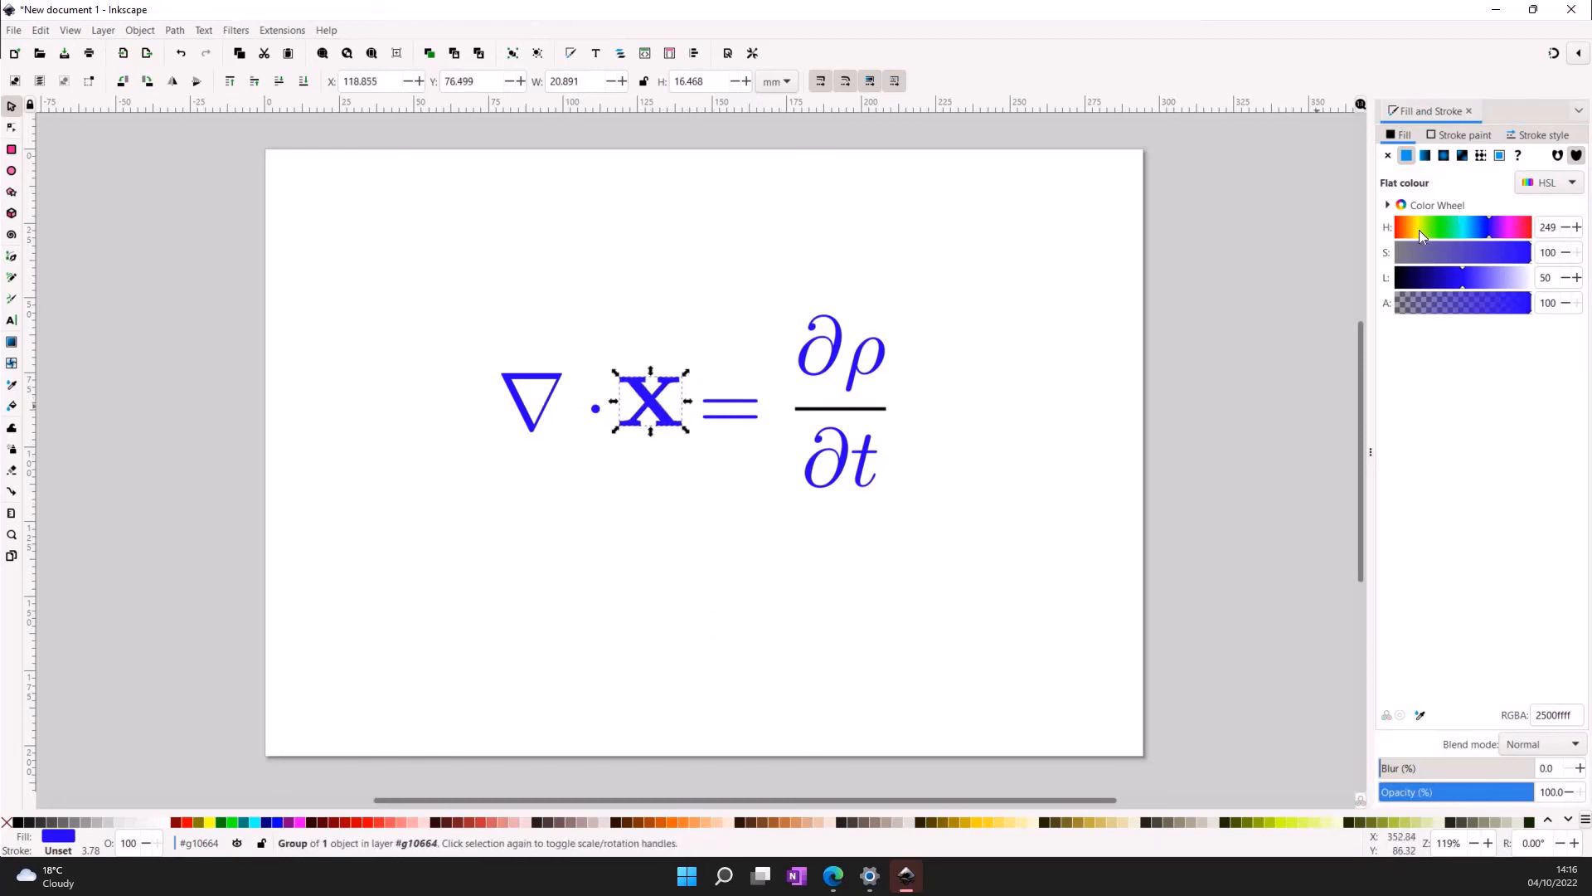
left_click_drag(1419, 231, 1340, 232)
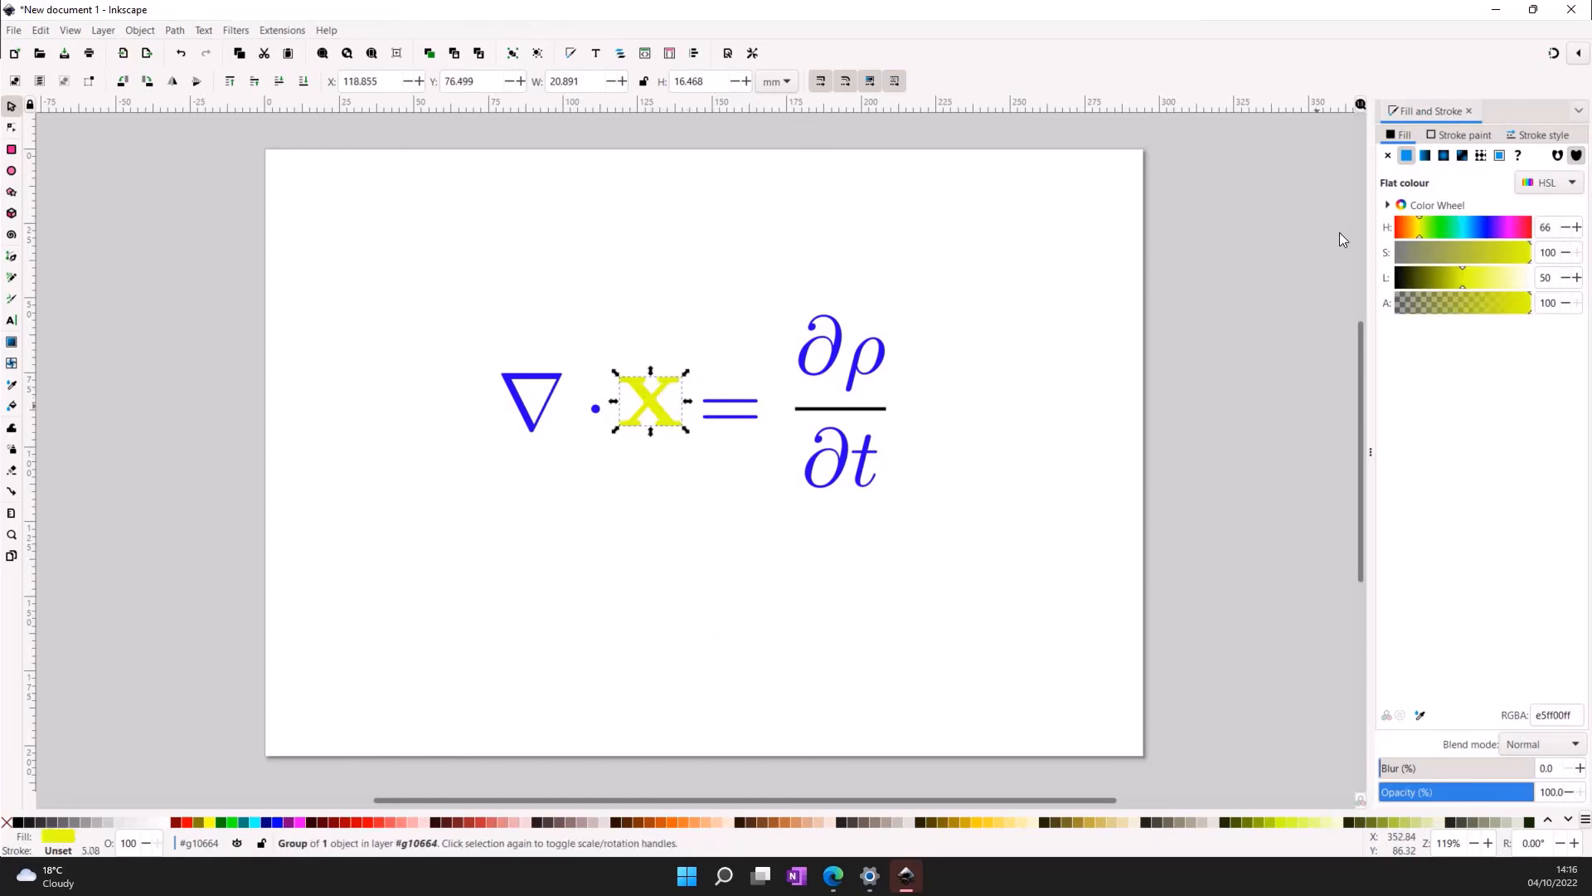
left_click(818, 543)
- Select all parts of the formula and move them to the page's upper-left corner, at about X 12.5 mm, Y 8.9 mm
left_click_drag(405, 238, 1045, 590)
left_click_drag(849, 356, 647, 220)
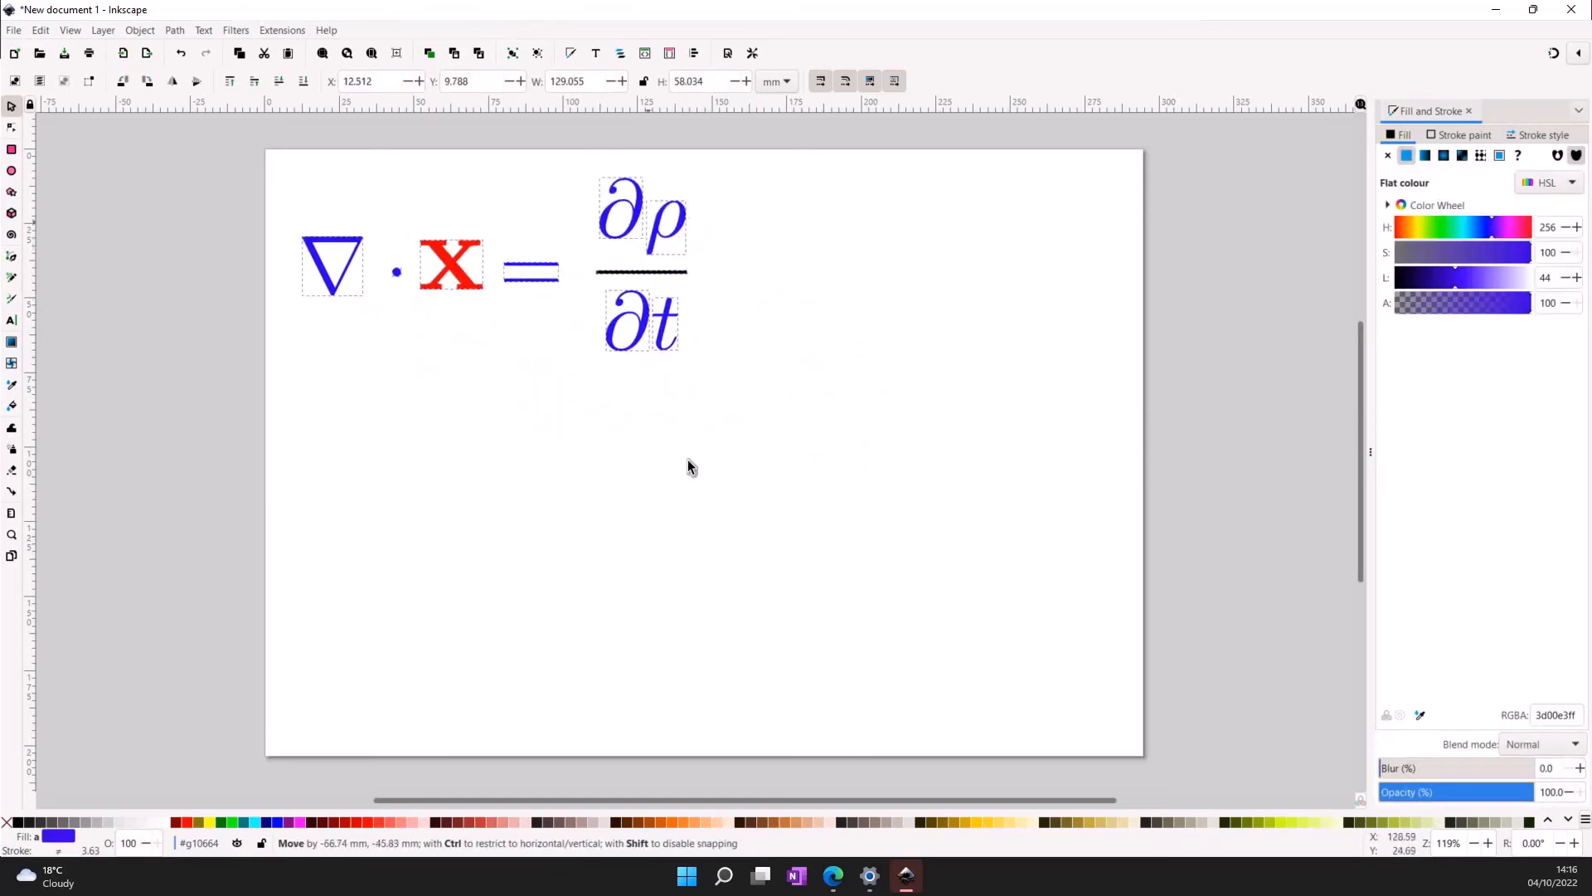
left_click(709, 518)
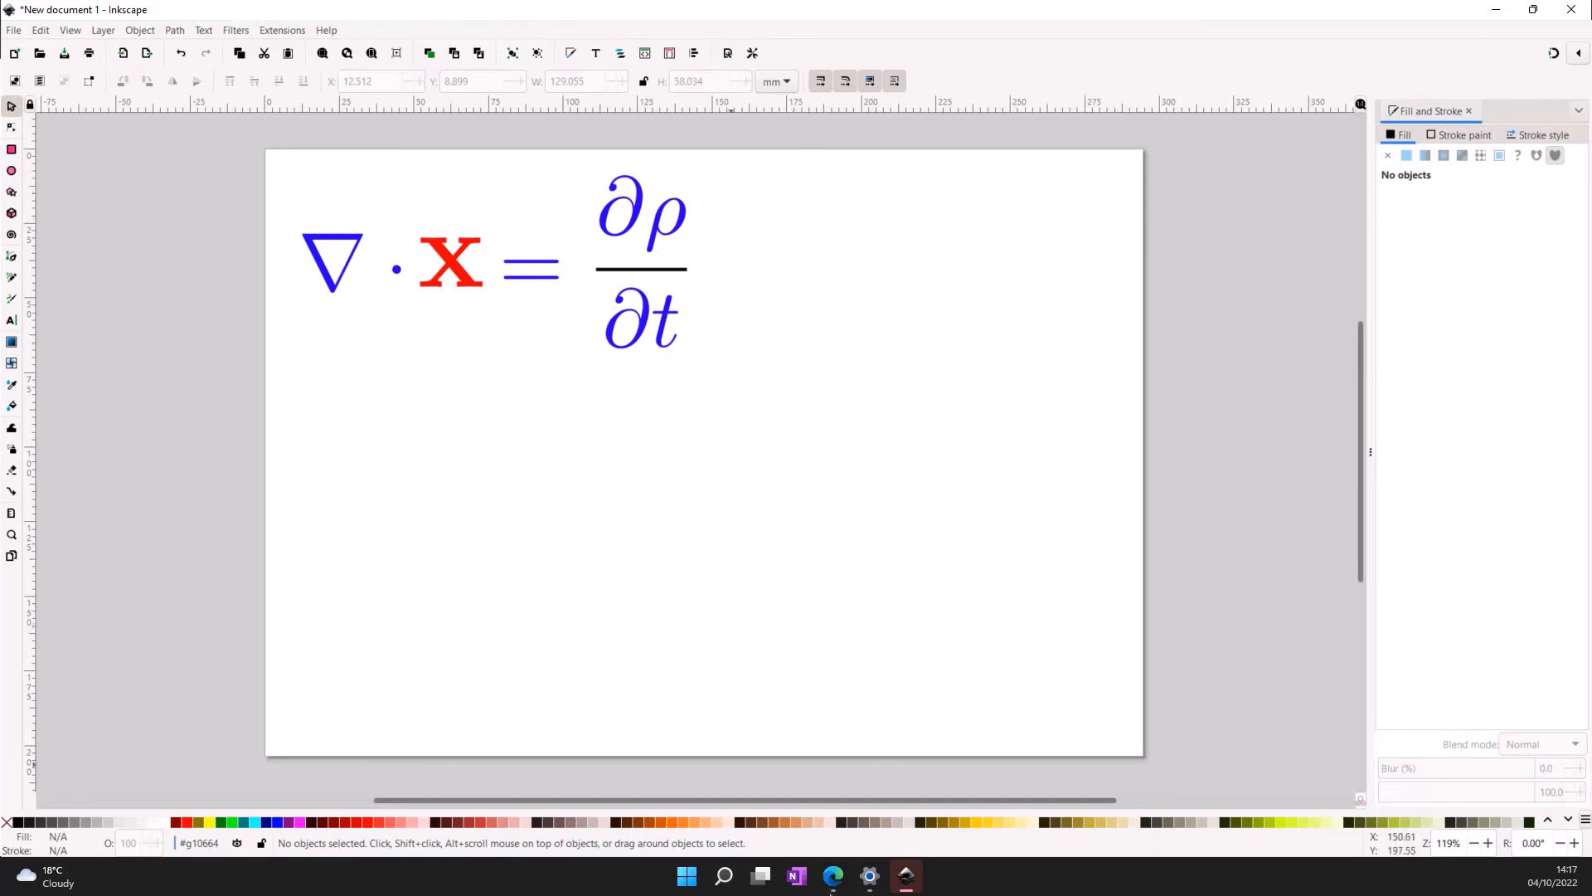
- Switch to the workshop page in the browser and examine the default TexText preamble and its ams package list
left_click(832, 884)
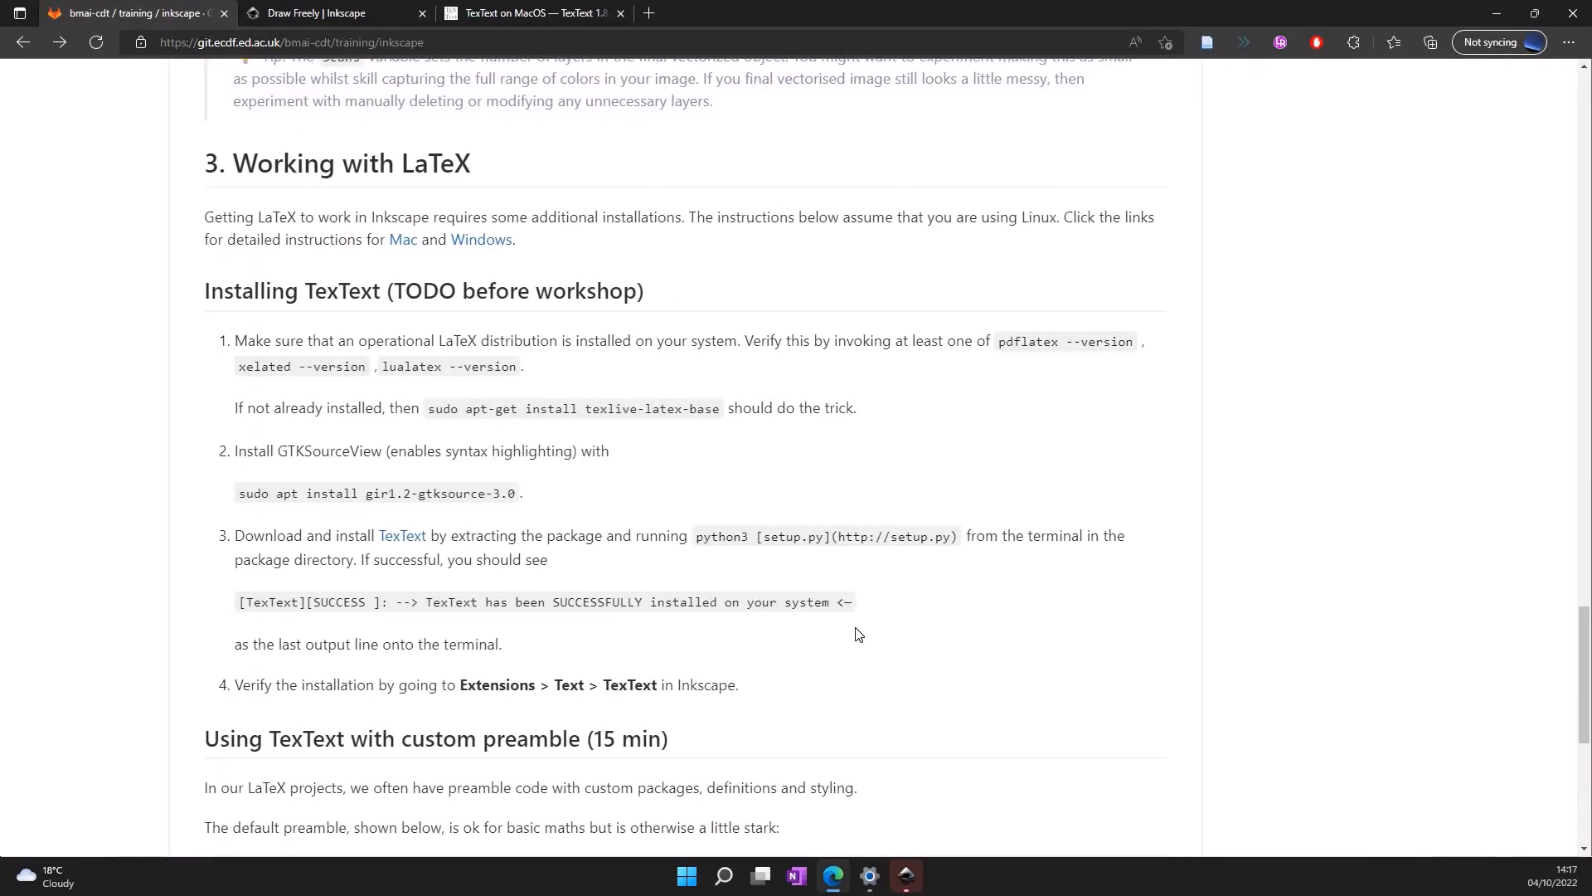
scroll(857, 635, "down", 5)
scroll(856, 628, "down", 2)
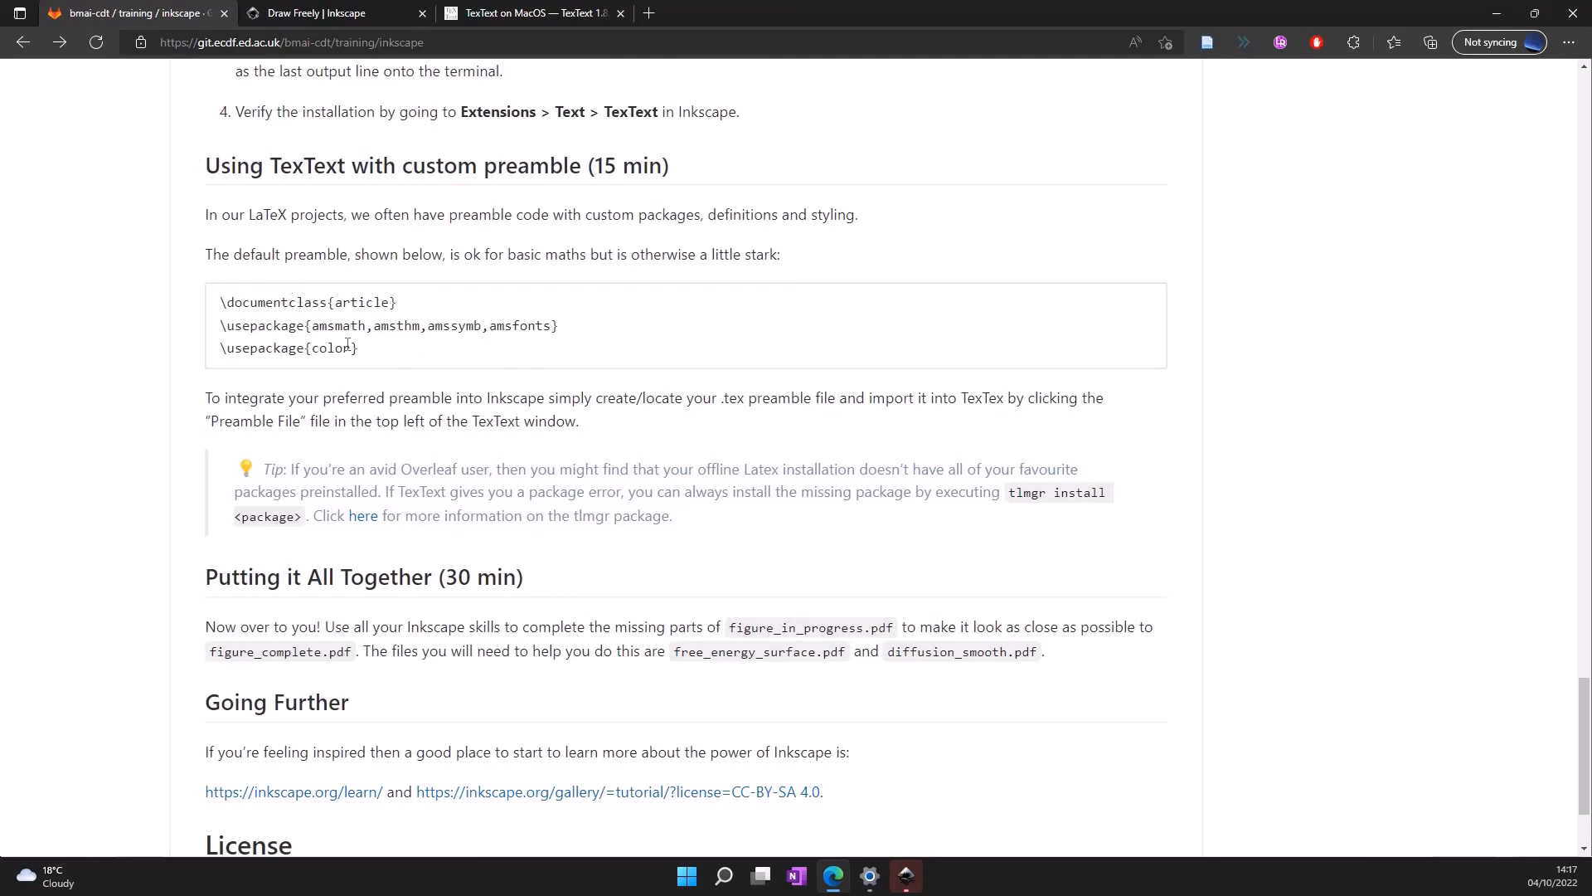
left_click_drag(202, 309, 247, 340)
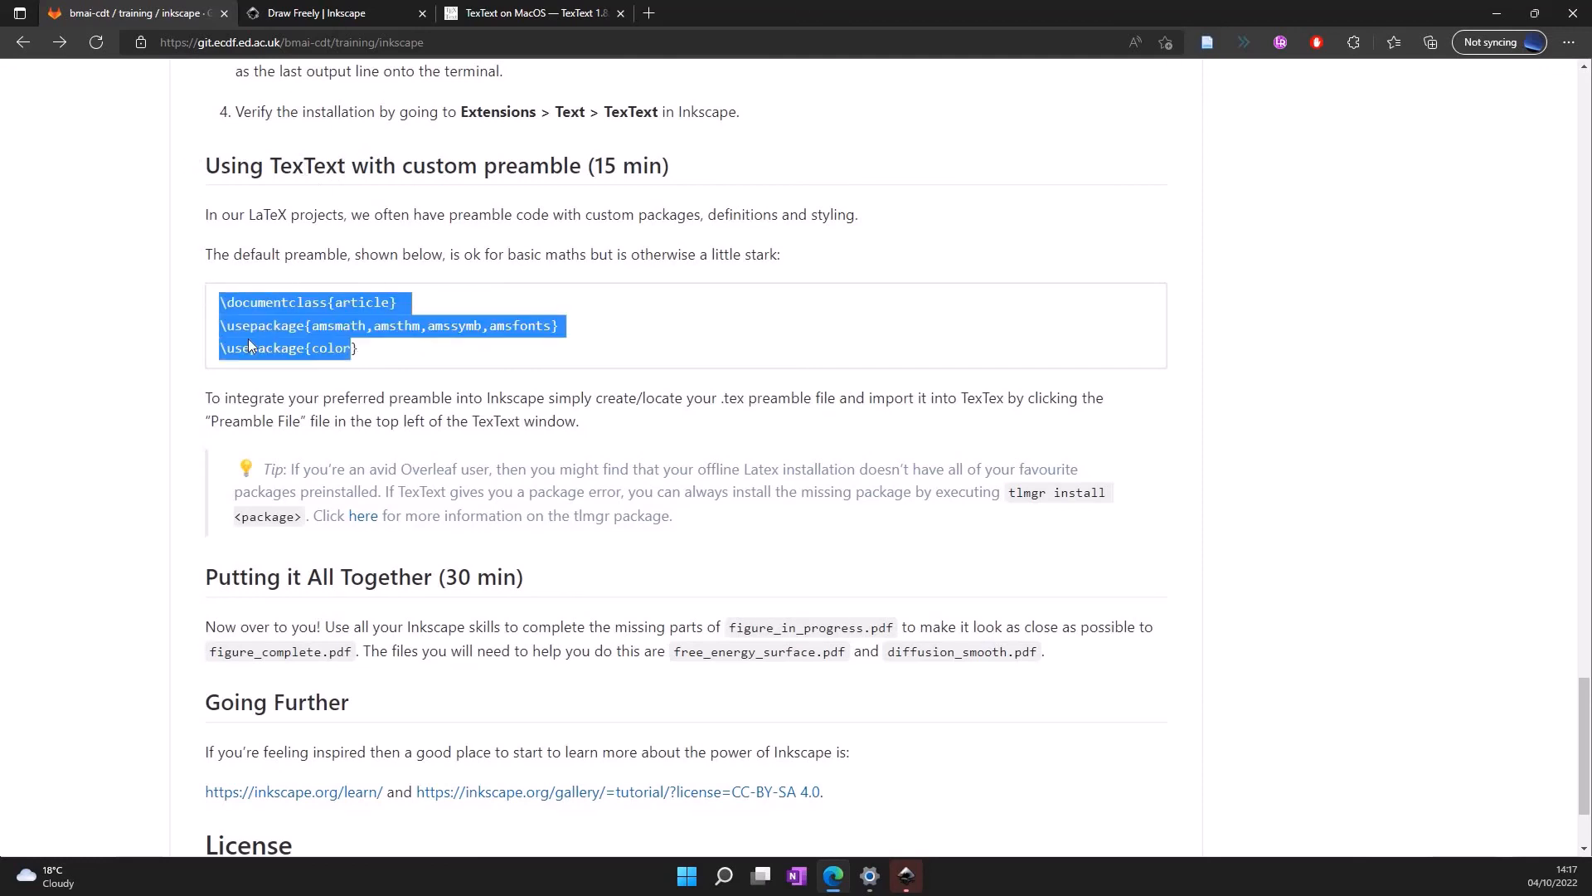
left_click(367, 346)
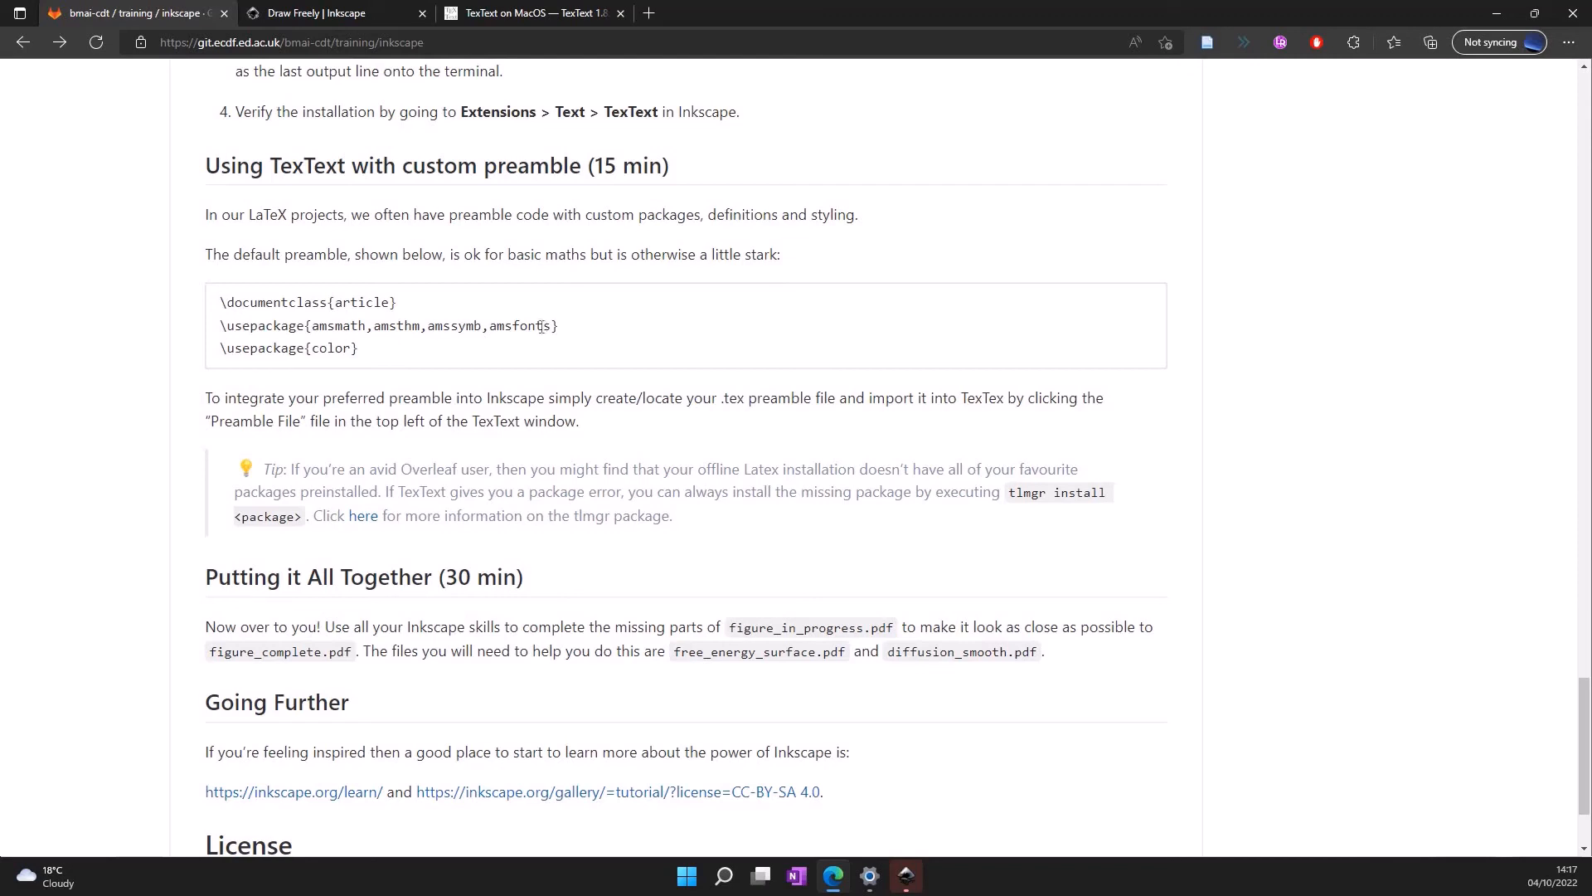
left_click_drag(559, 327, 305, 330)
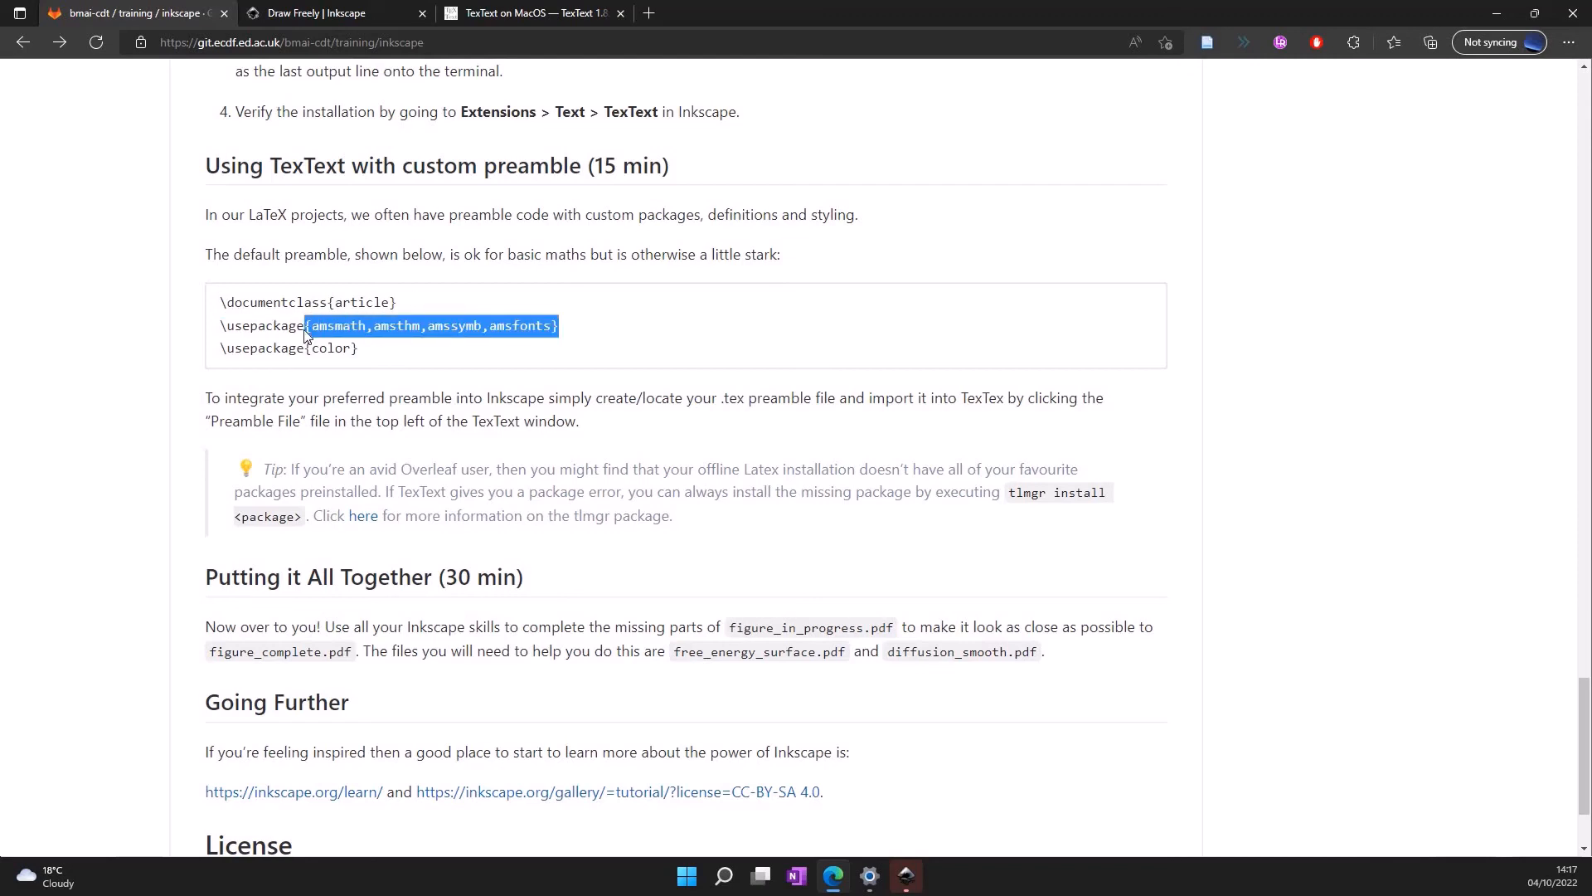
left_click(578, 327)
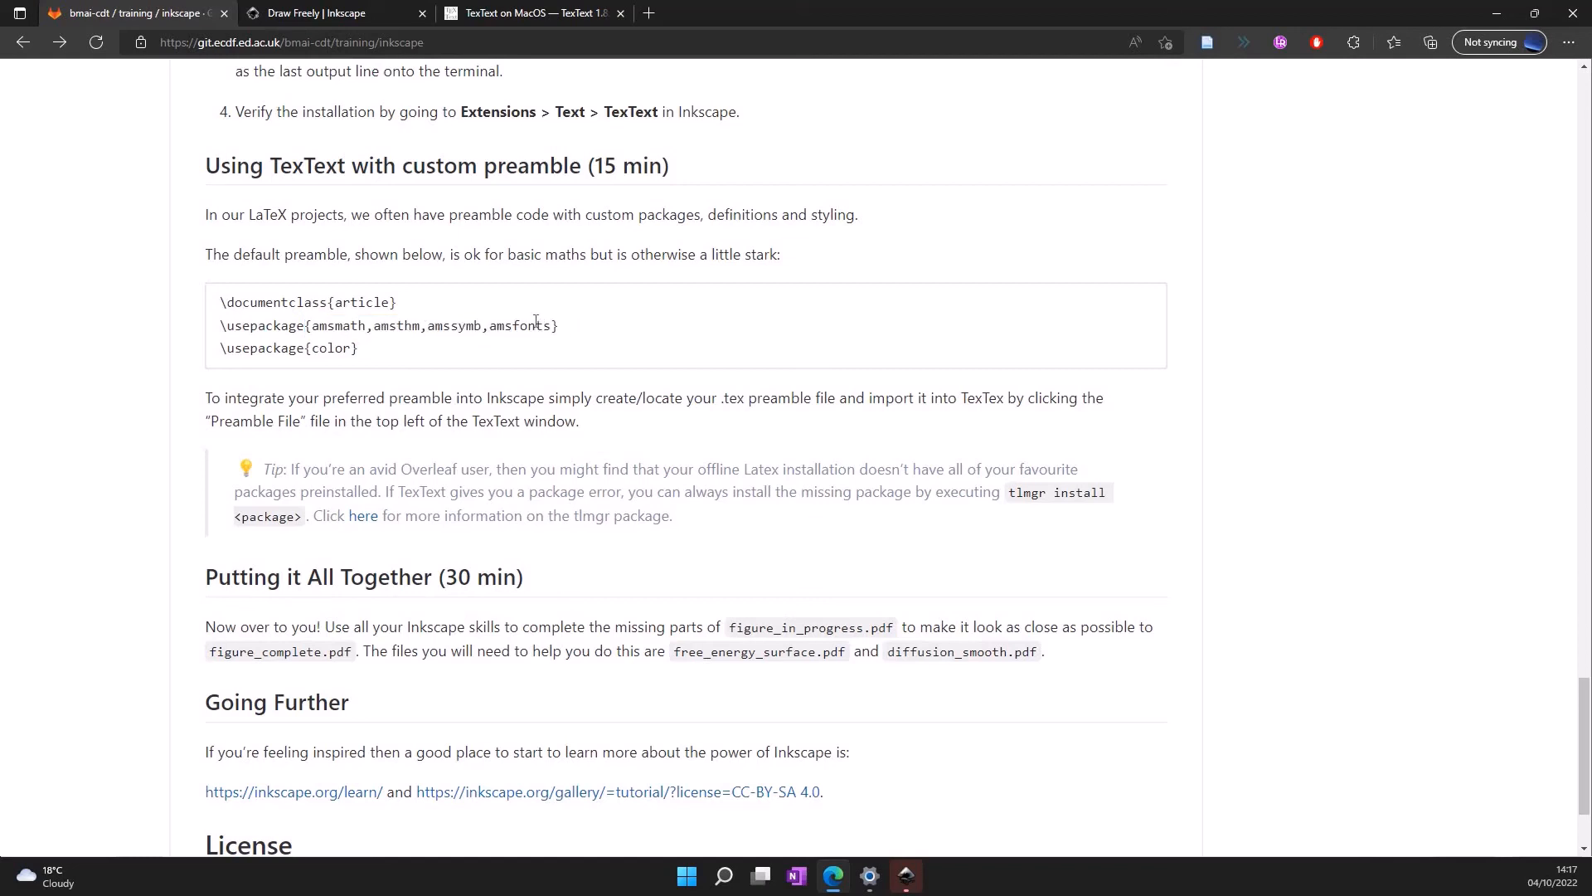
left_click_drag(559, 328, 296, 328)
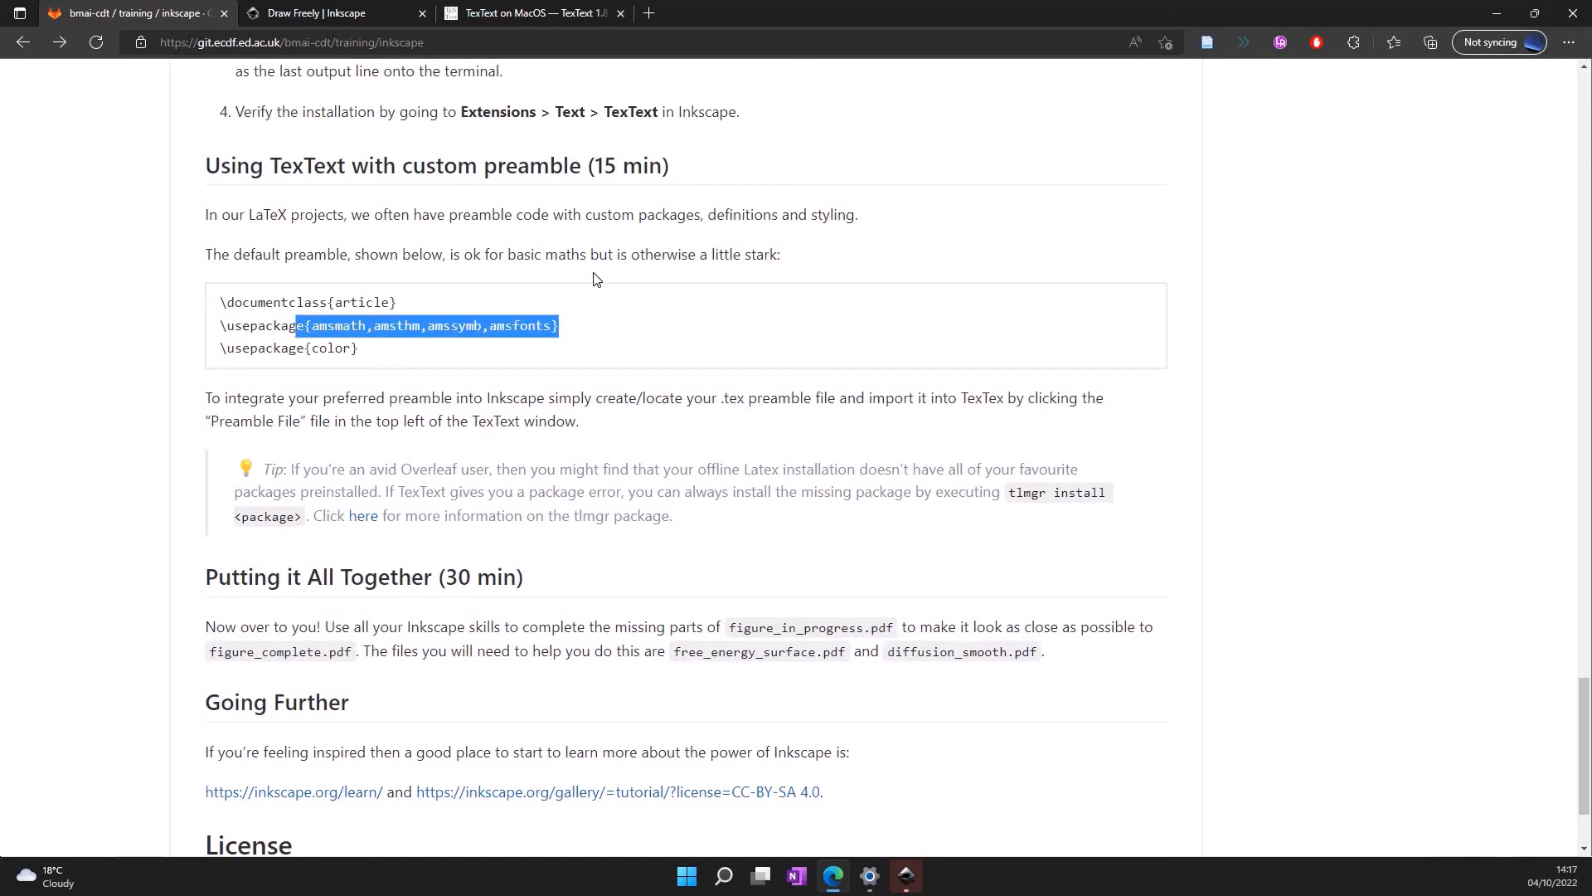
left_click(412, 324)
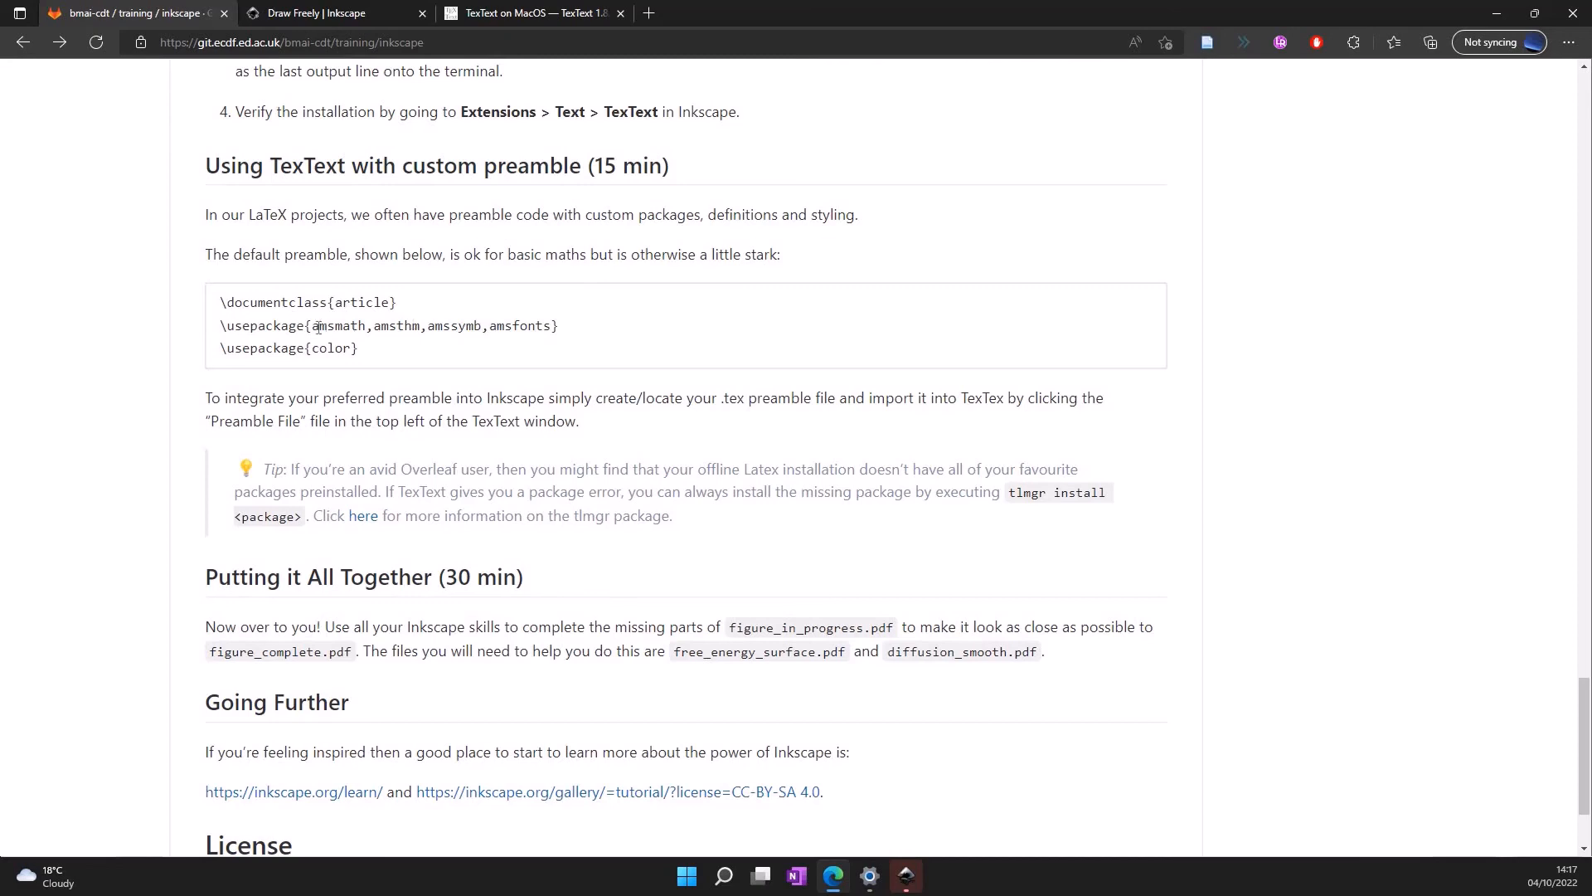
left_click_drag(312, 325, 550, 325)
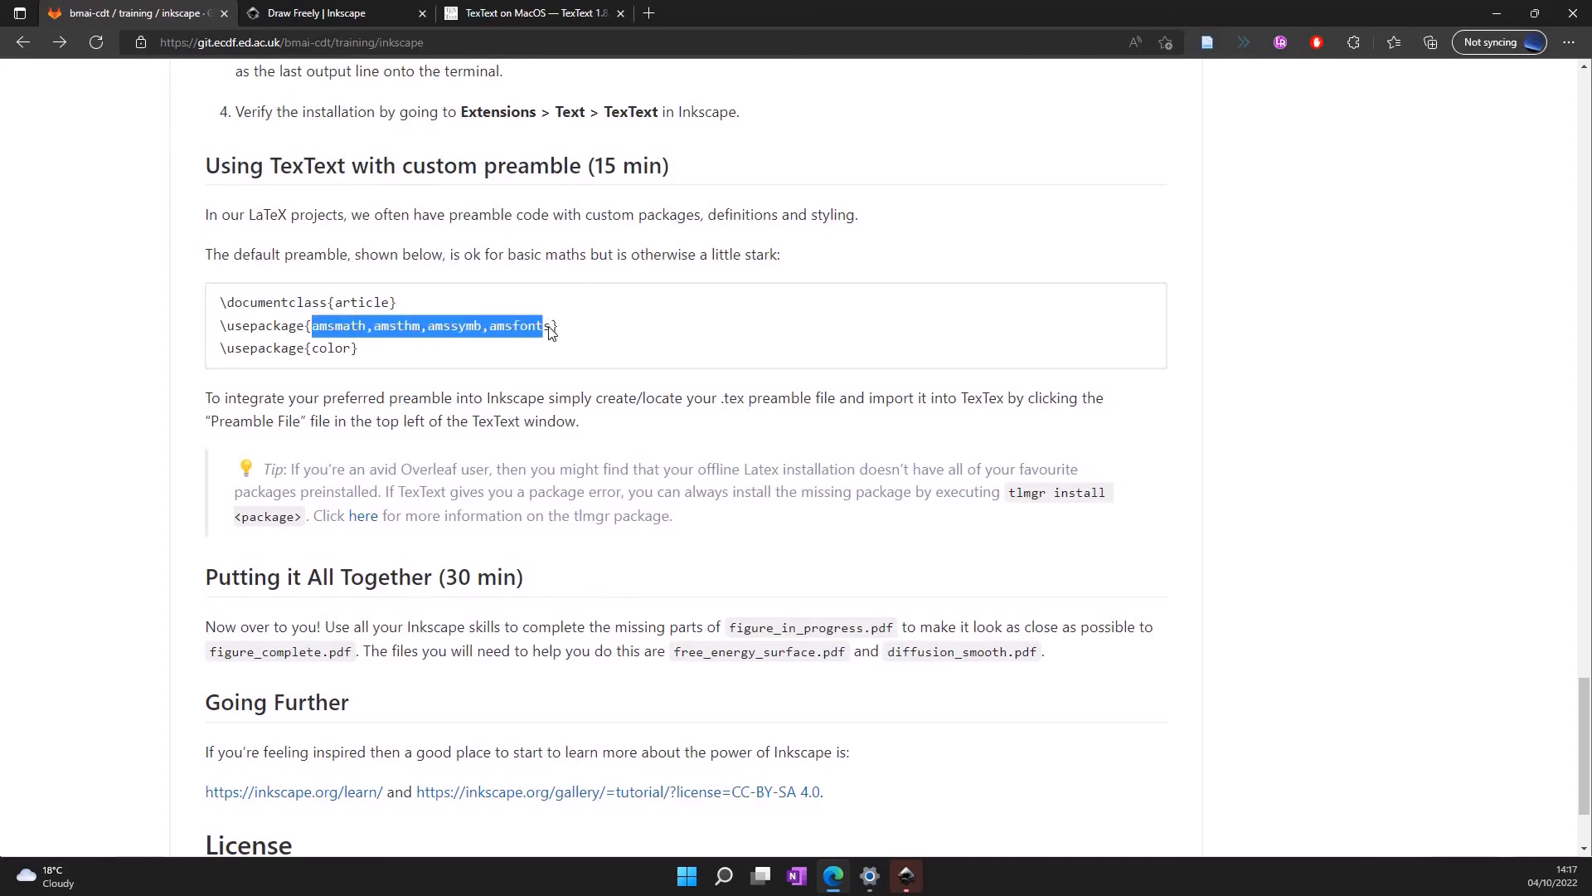
- Switch back to Inkscape and open TexText for a new LaTeX formula
left_click(467, 355)
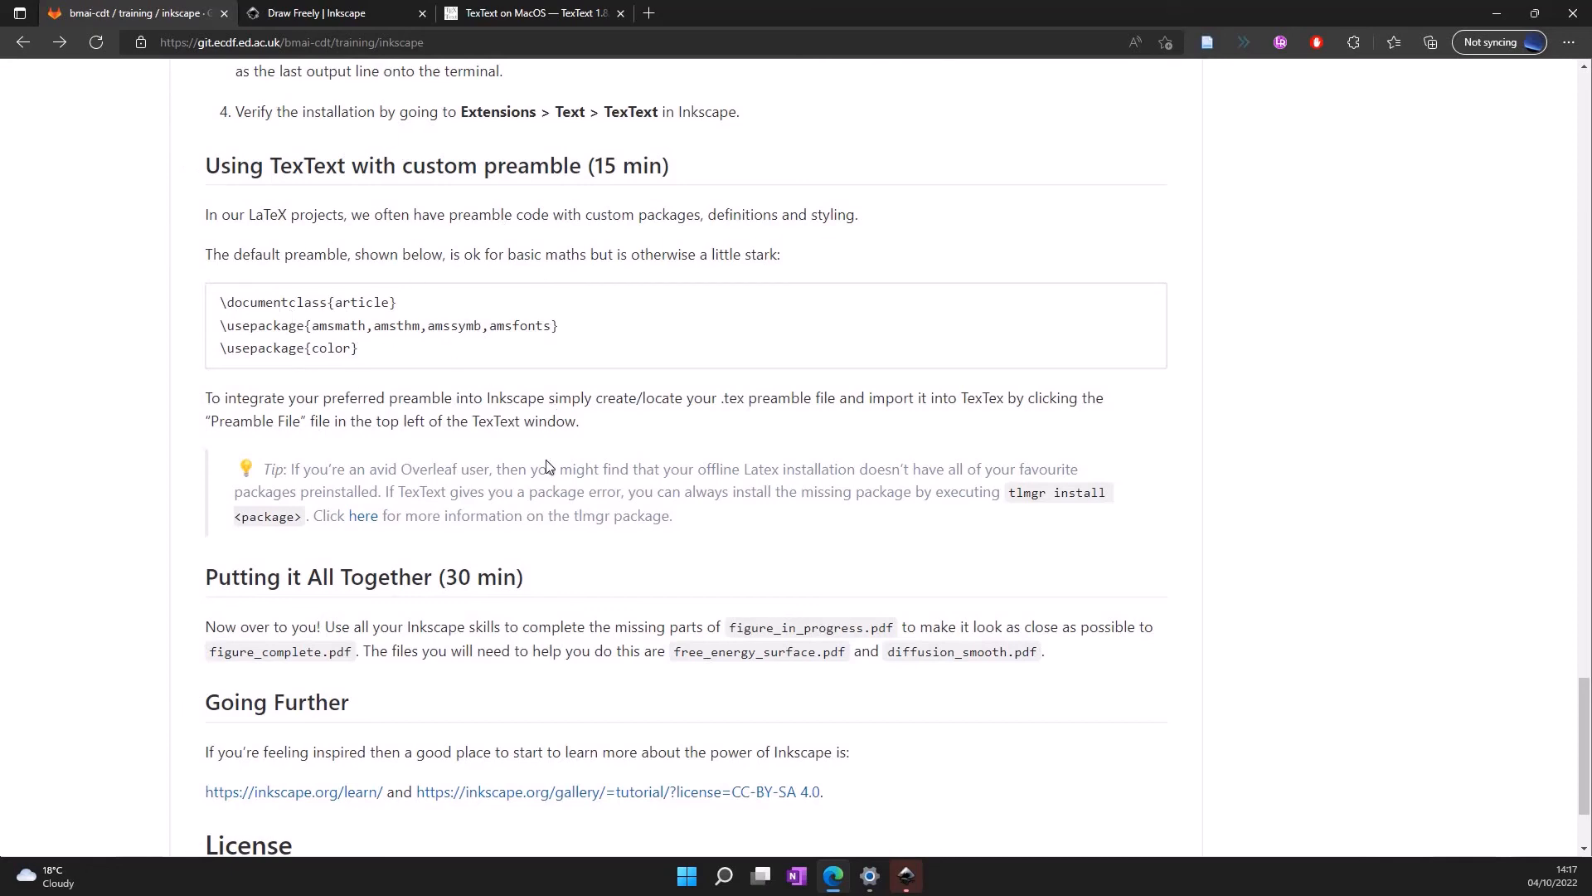
left_click(906, 876)
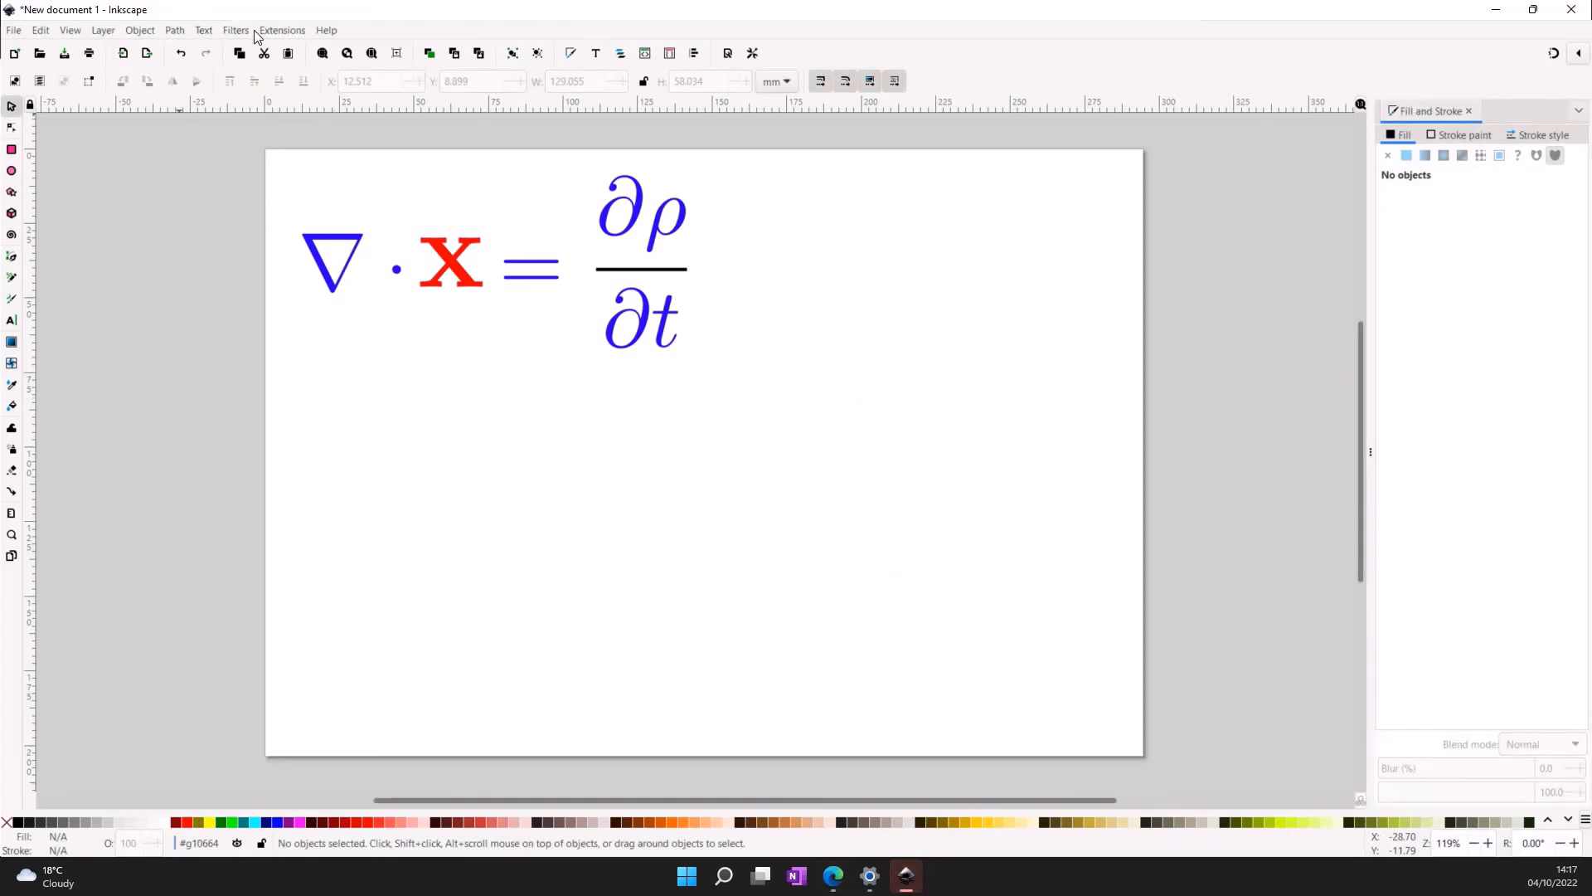
left_click(276, 33)
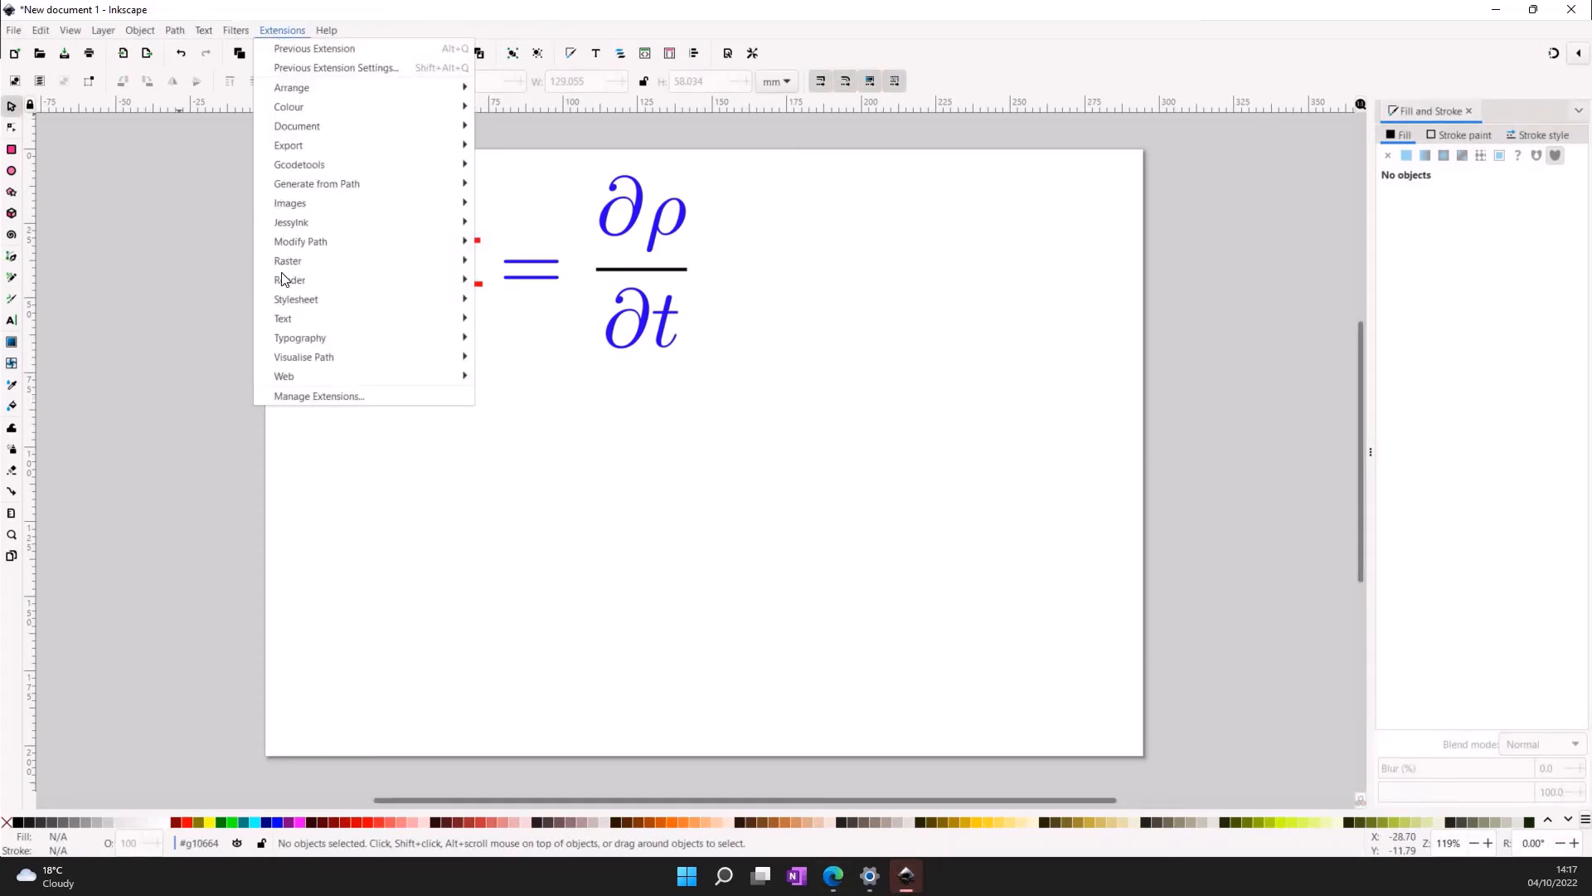
mouse_move(351, 322)
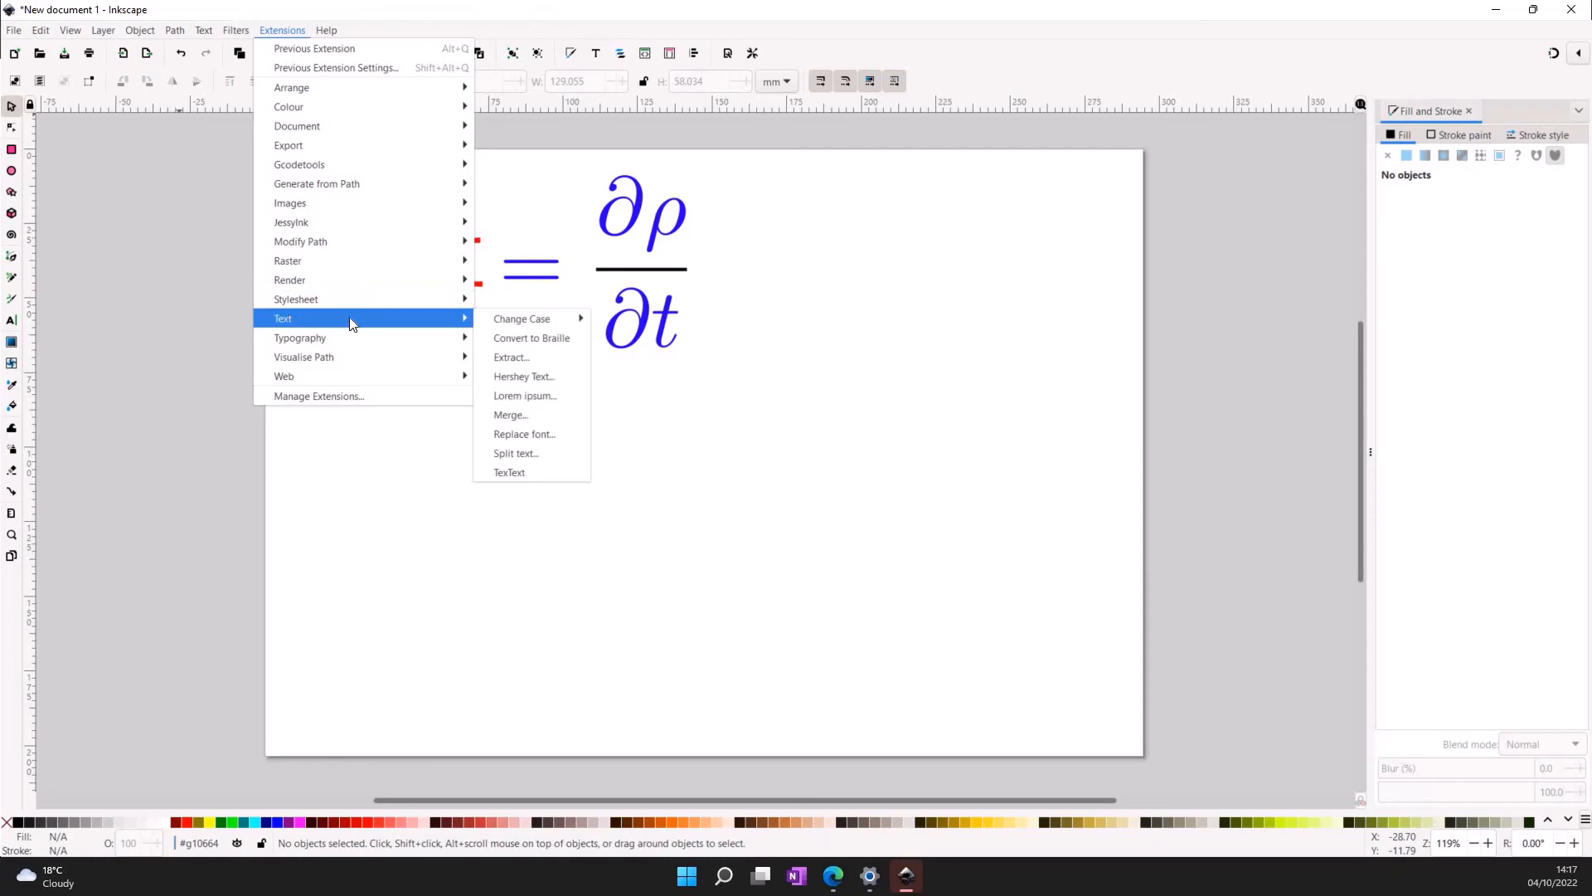
left_click(511, 473)
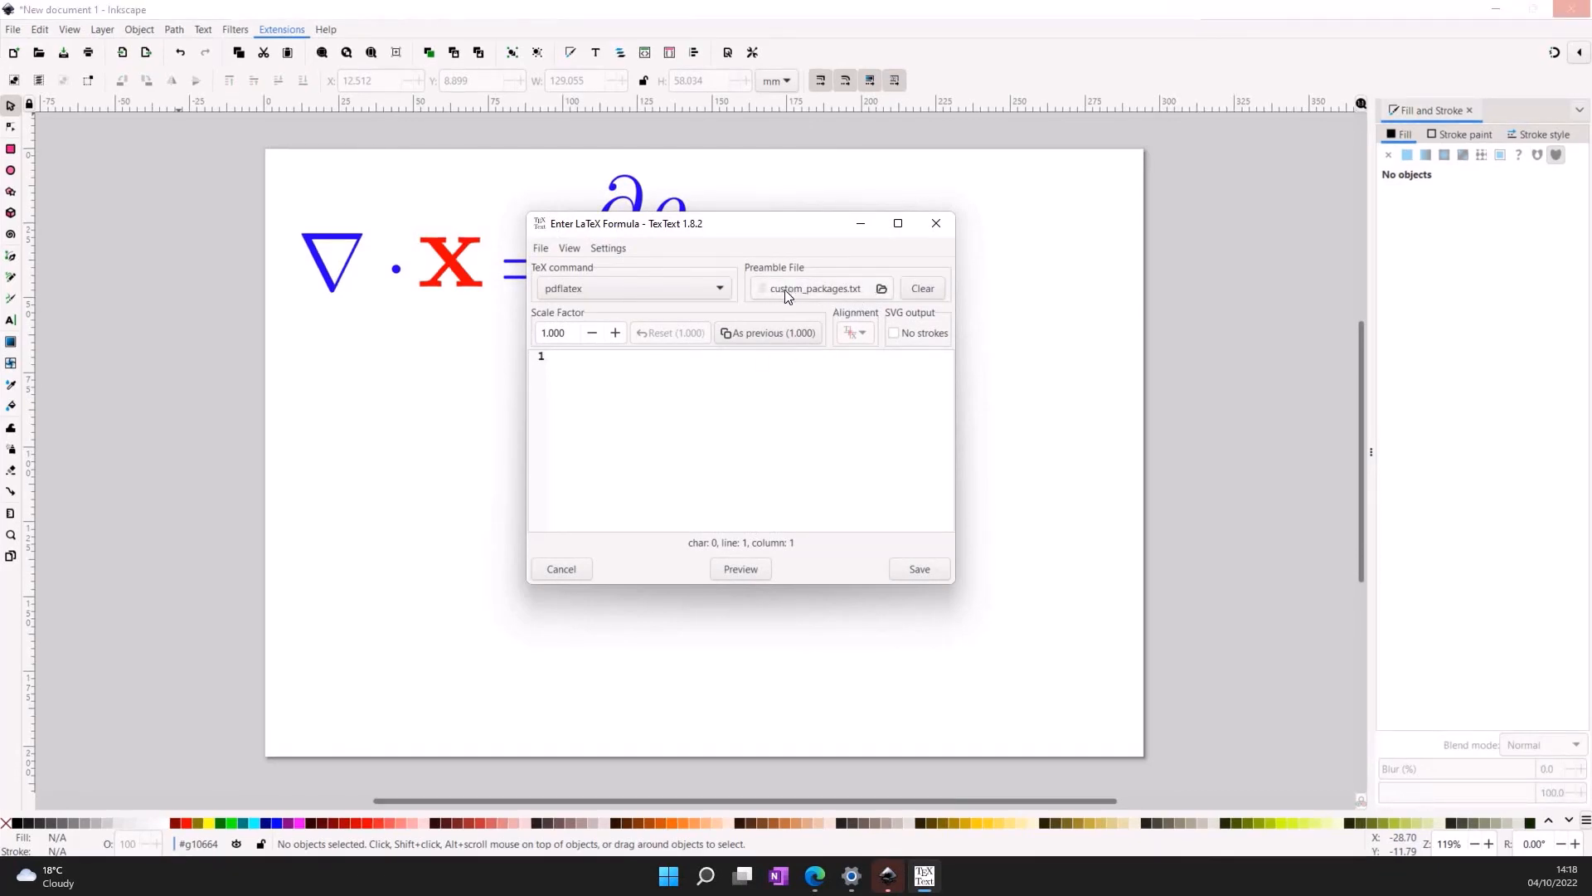
- Check the workshop-materials folder for the preamble file without choosing one, and reread the default preamble on the workshop page
left_click(879, 290)
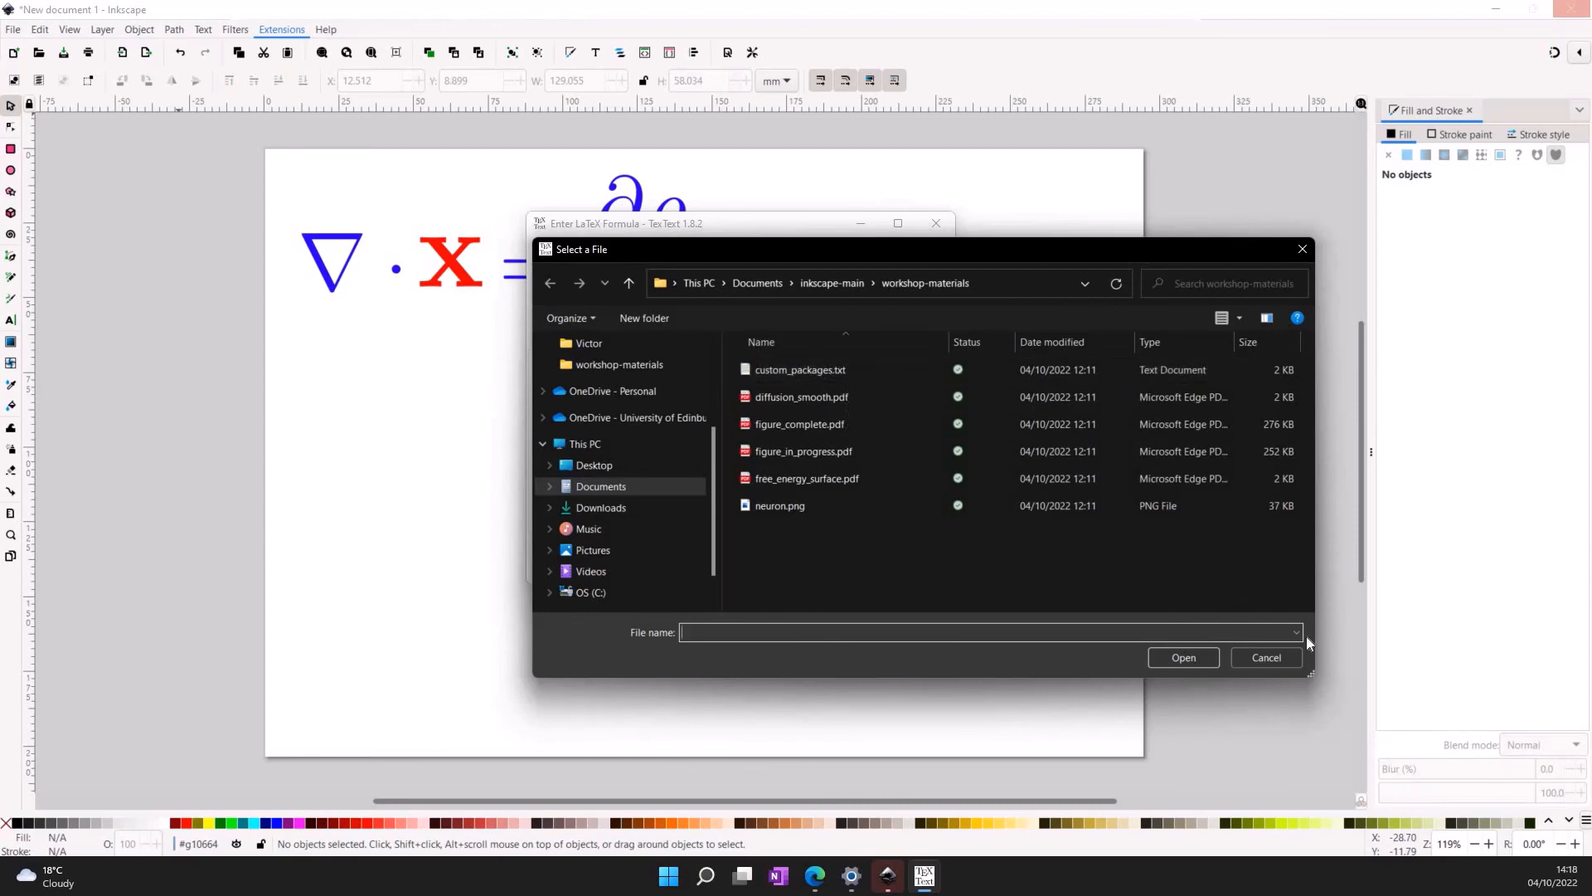
left_click(1269, 657)
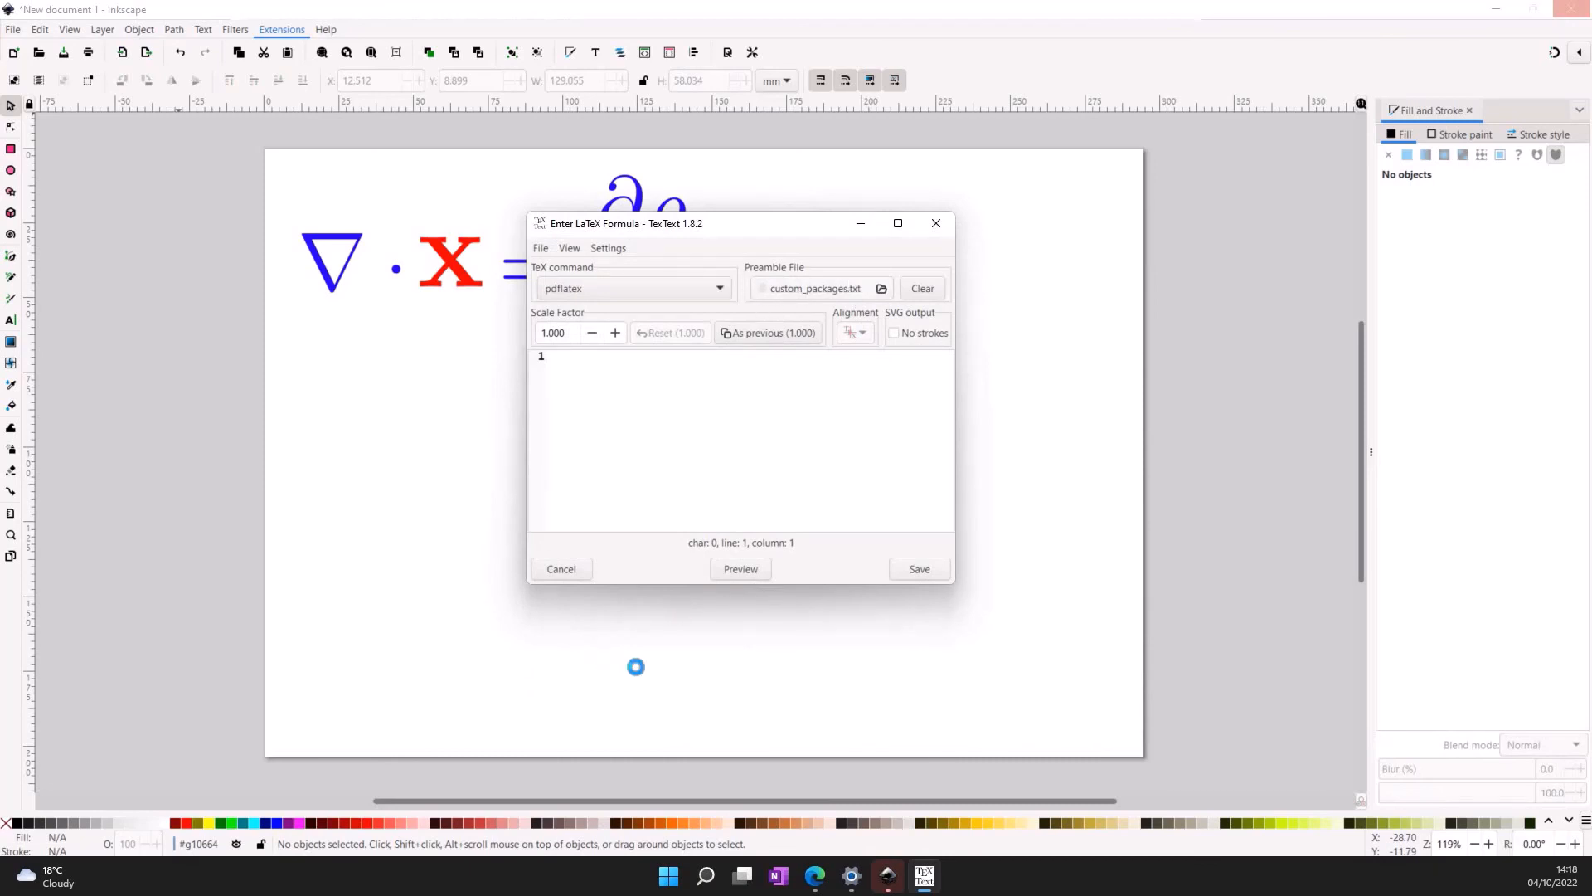
left_click(815, 871)
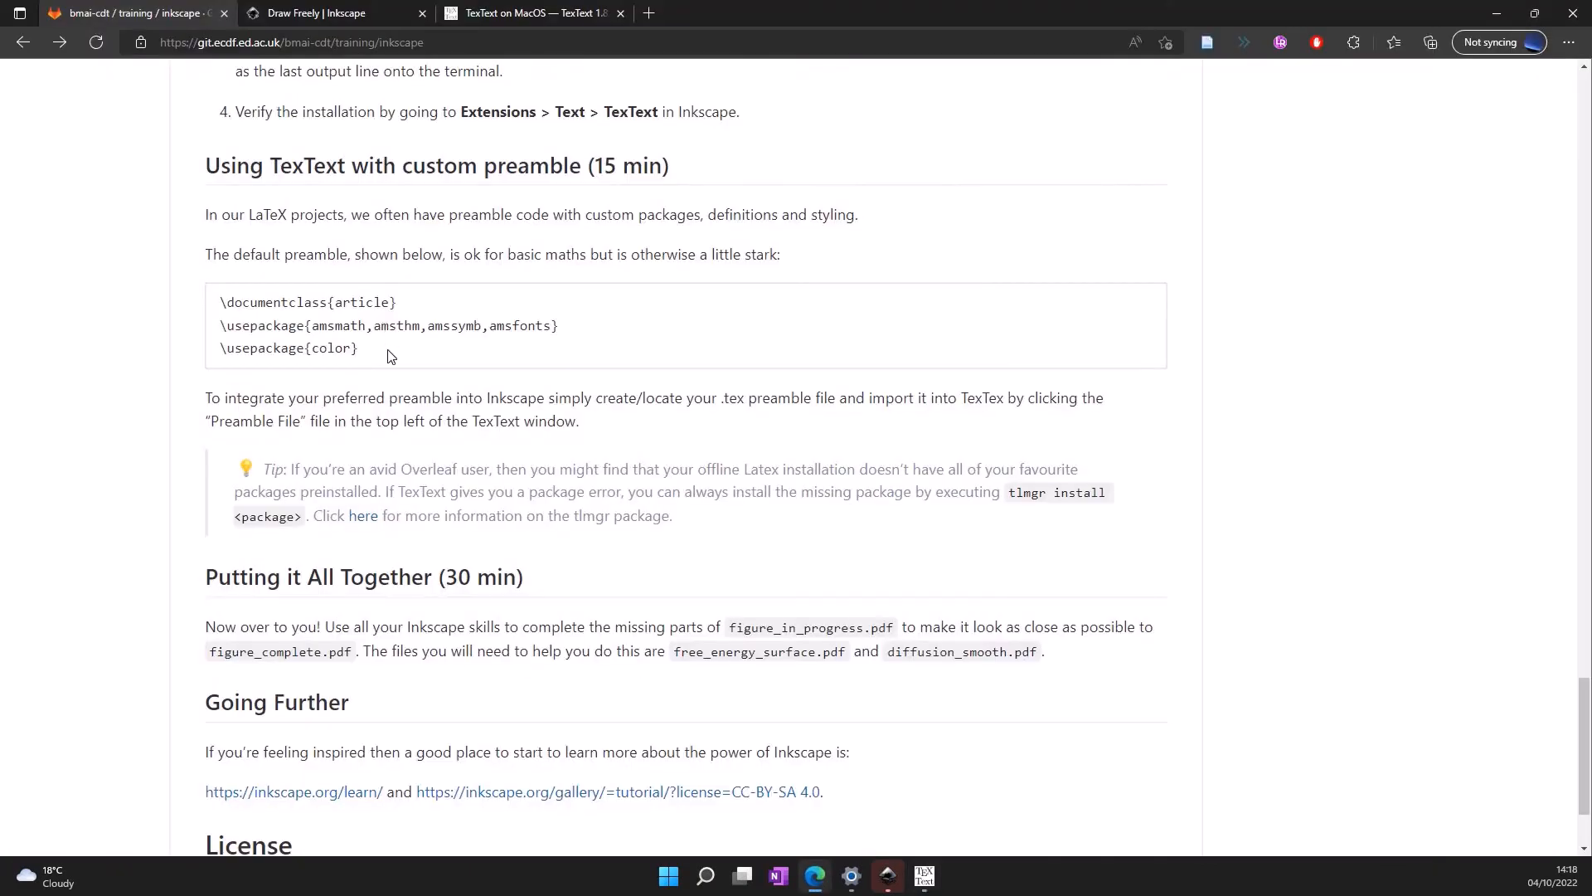
left_click_drag(359, 348, 217, 307)
left_click(924, 876)
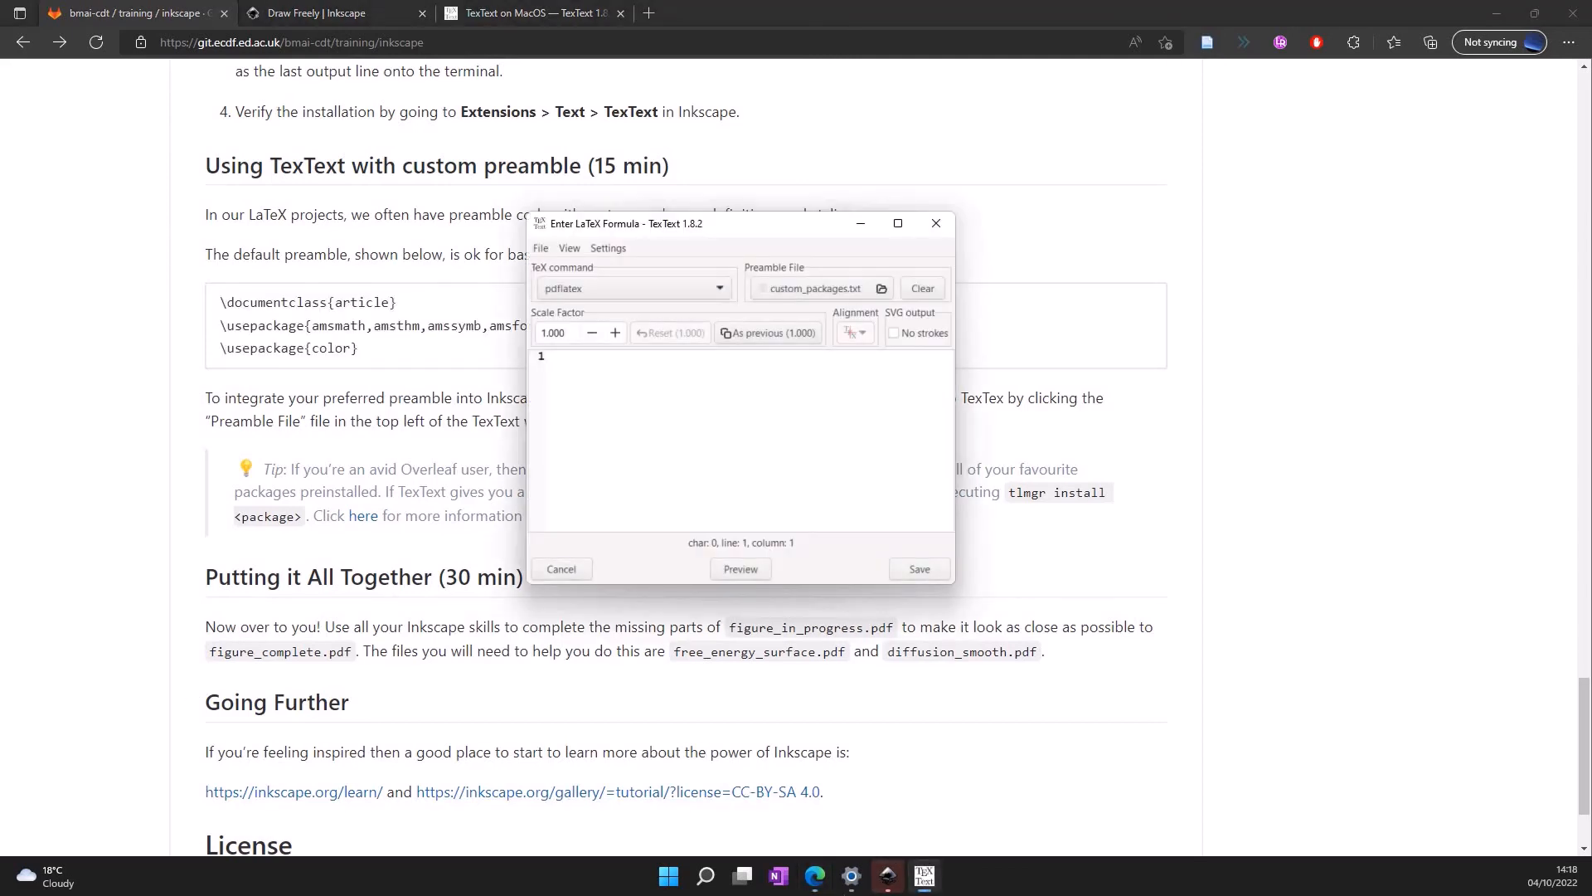
left_click(888, 876)
left_click(925, 876)
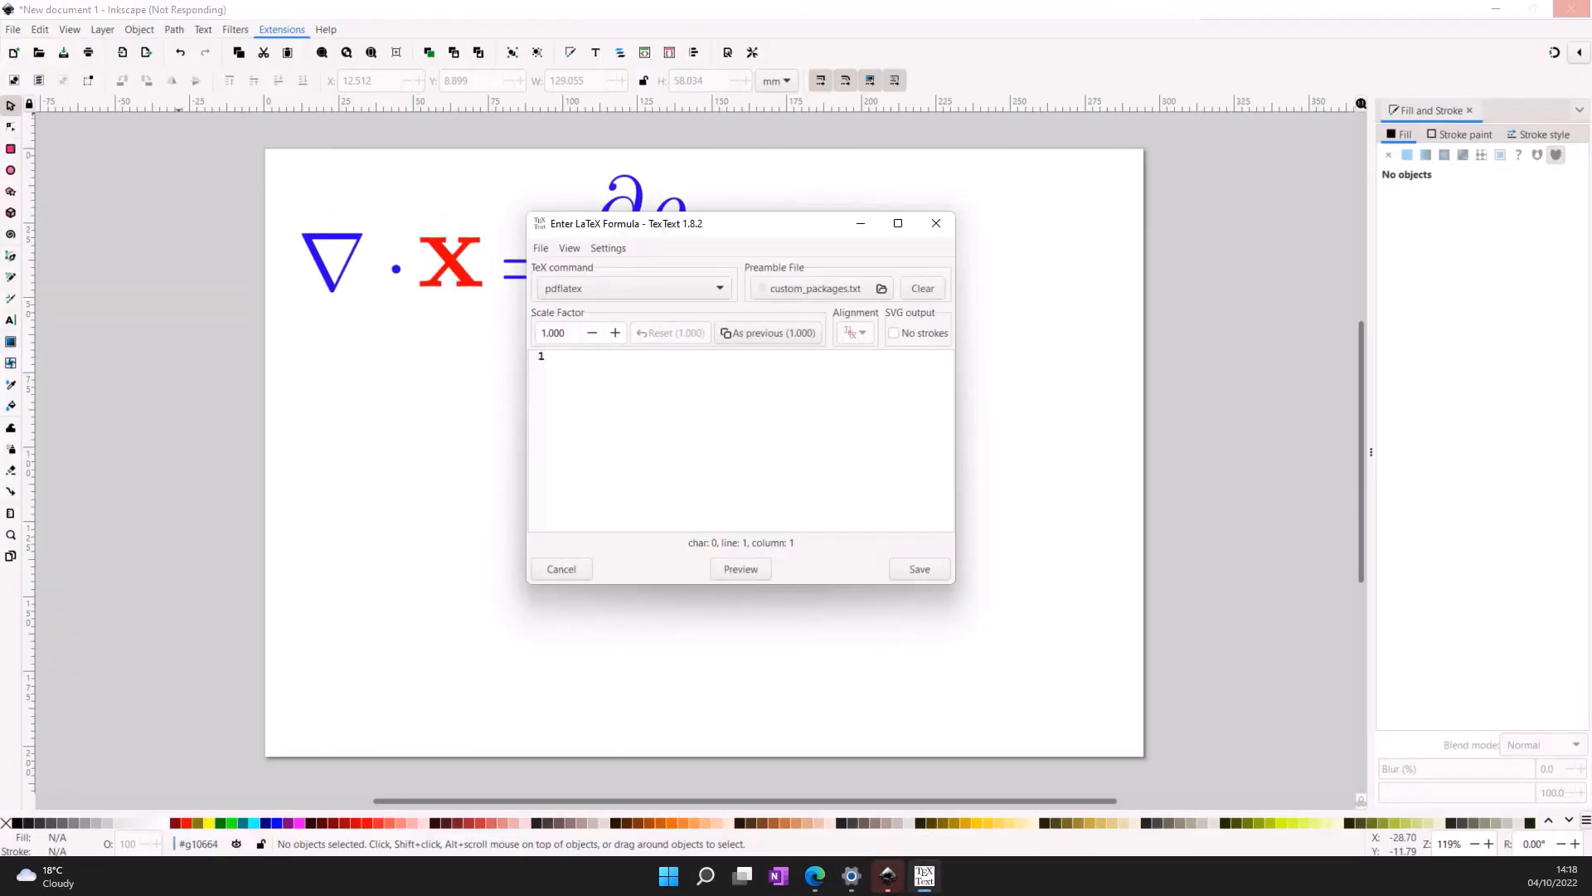
- Enter a display-math block \[ \] containing \E in TexText and preview it
type("]")
key("Up")
left_click(738, 567)
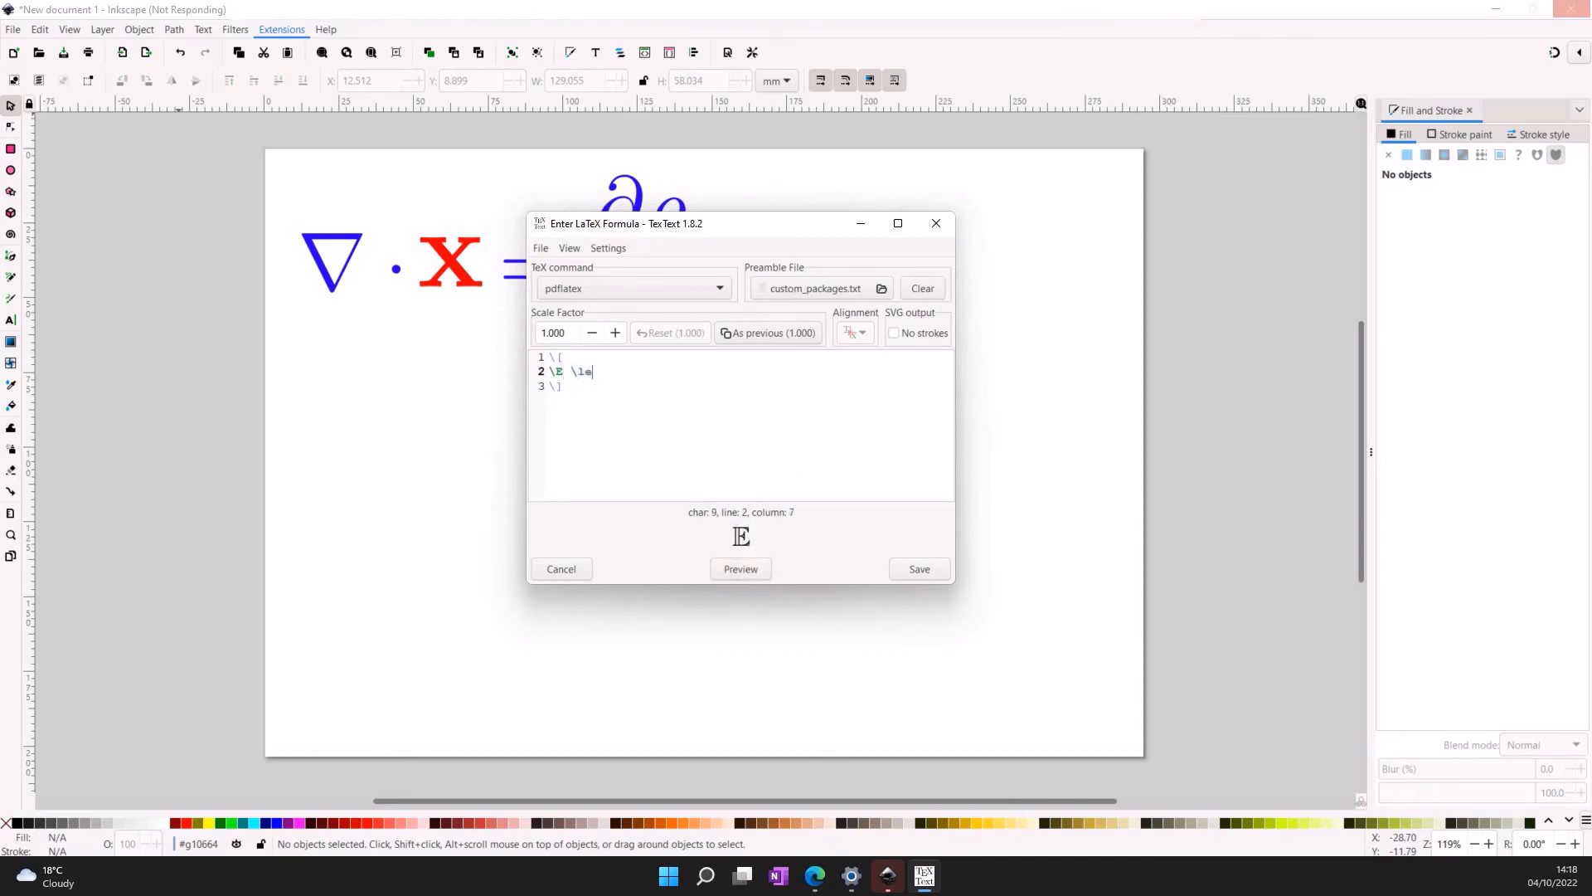
- Extend the formula to \E \left[ \V{x} \right], preview it and save it into the drawing
type("ft[ \right]")
key("Left")
key("Left")
key("Left")
key("Left")
key("Left")
key("Left")
key("Left")
type("\\V{}x")
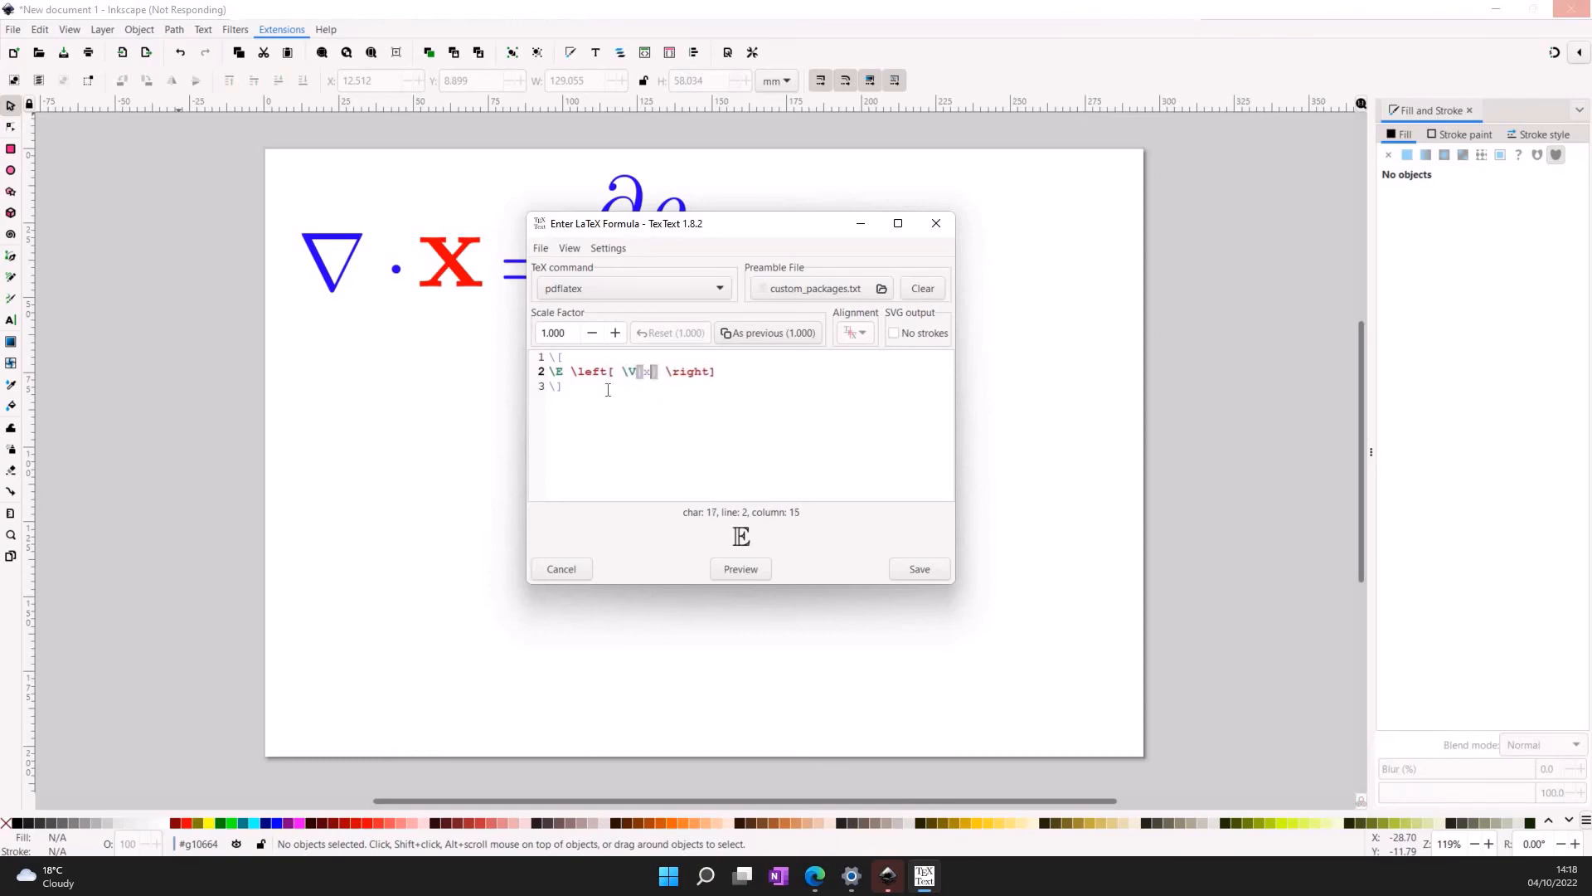
left_click(753, 574)
left_click(928, 576)
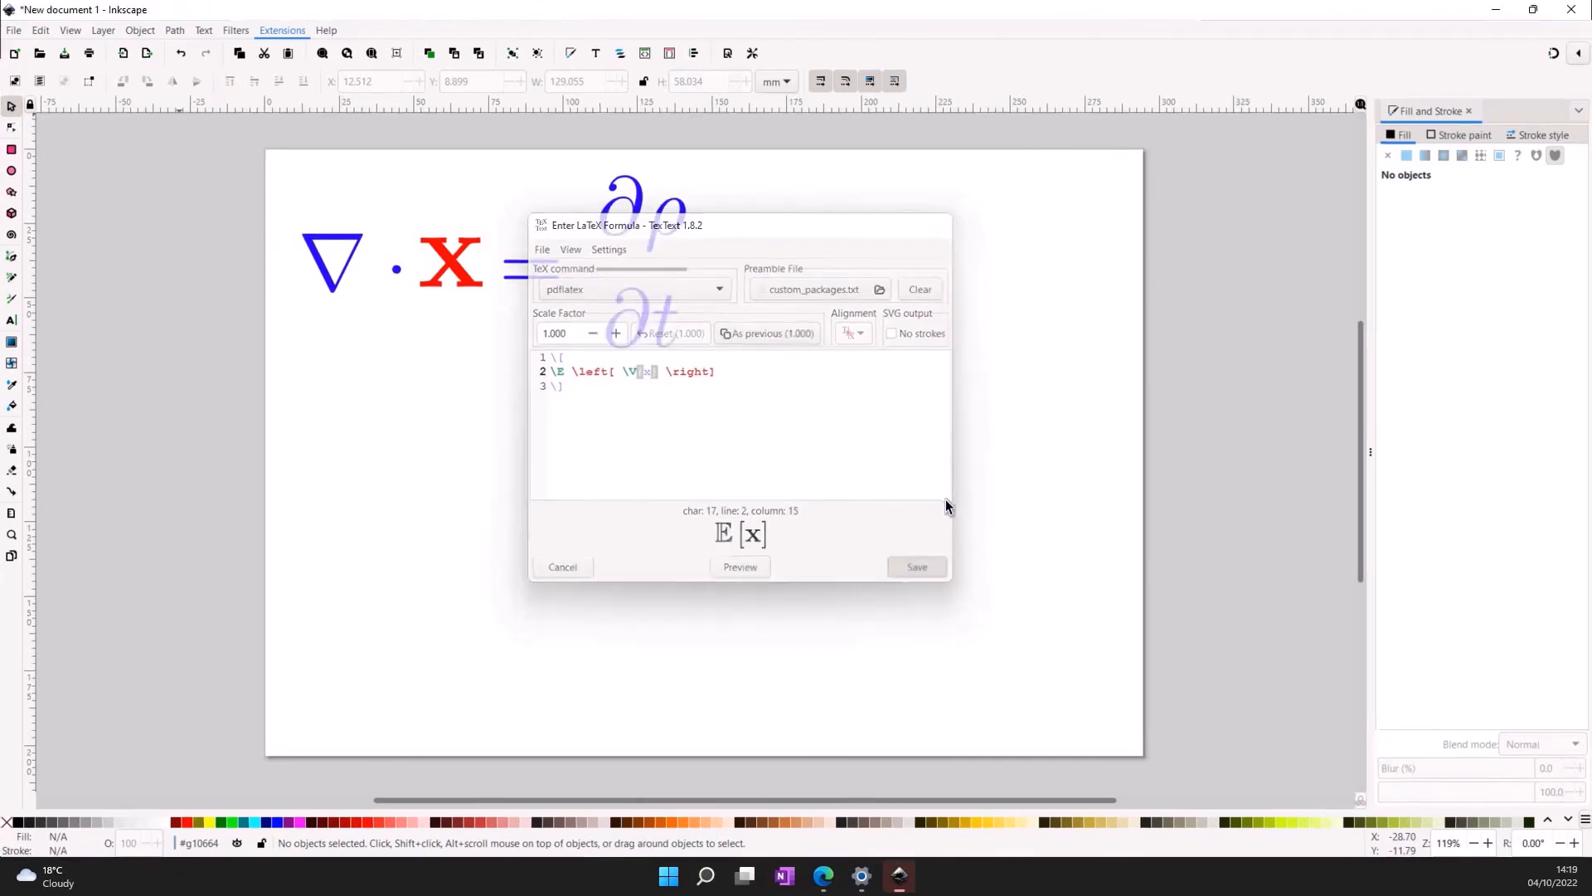
- Place the new formula below the first one at about X 29.9 mm, Y 76.7 mm and enlarge it to about 57.3 by 30.8 mm
left_click_drag(634, 418, 782, 523)
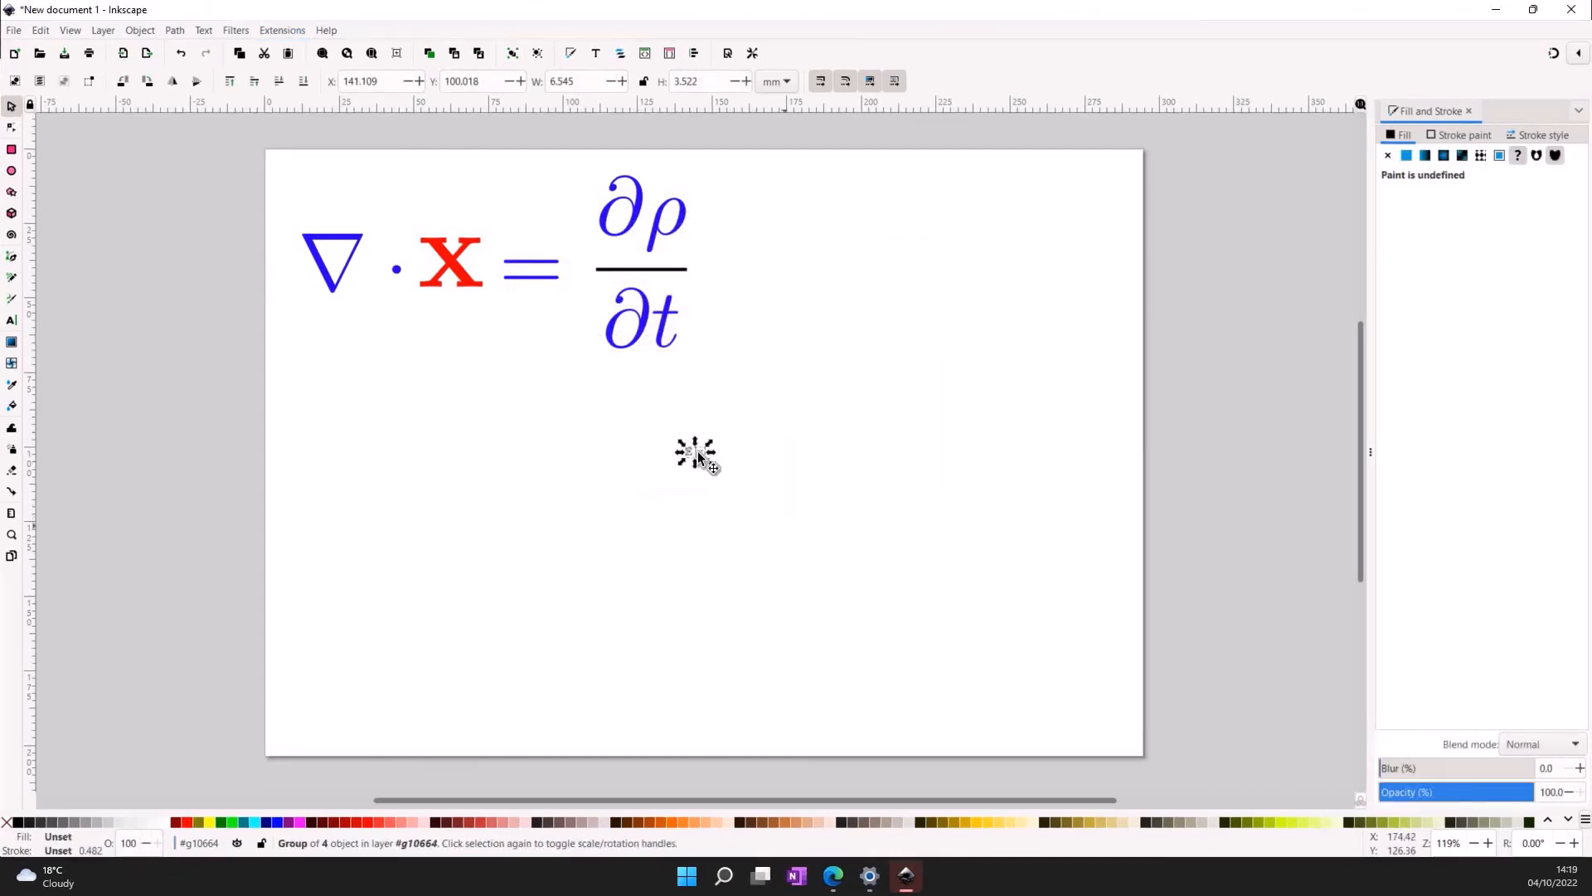
left_click_drag(698, 451, 365, 383)
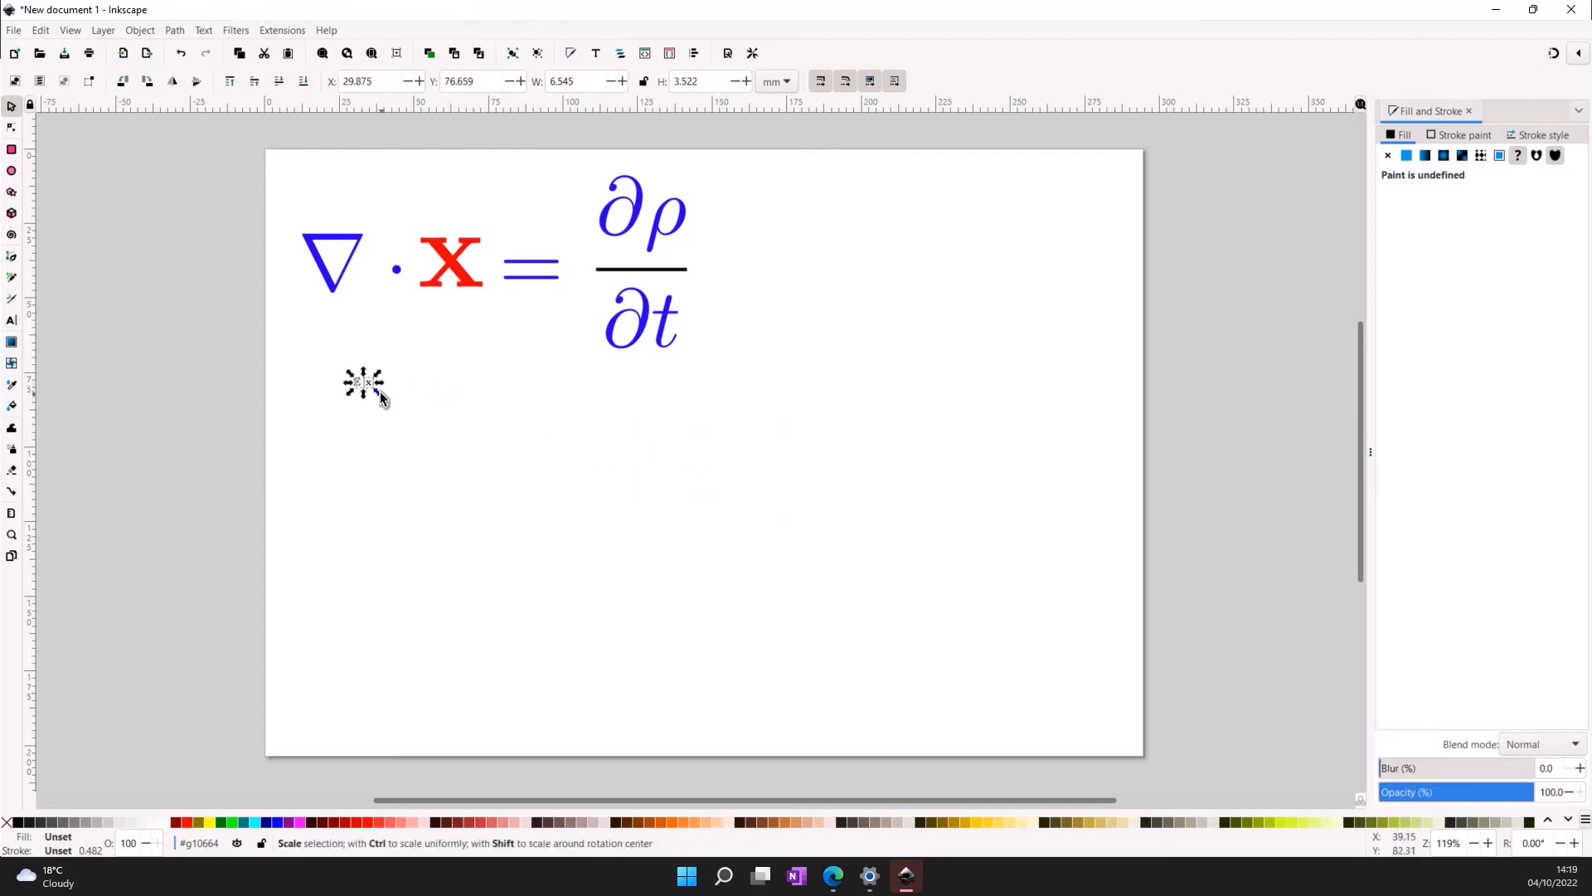
left_click_drag(413, 435, 532, 511)
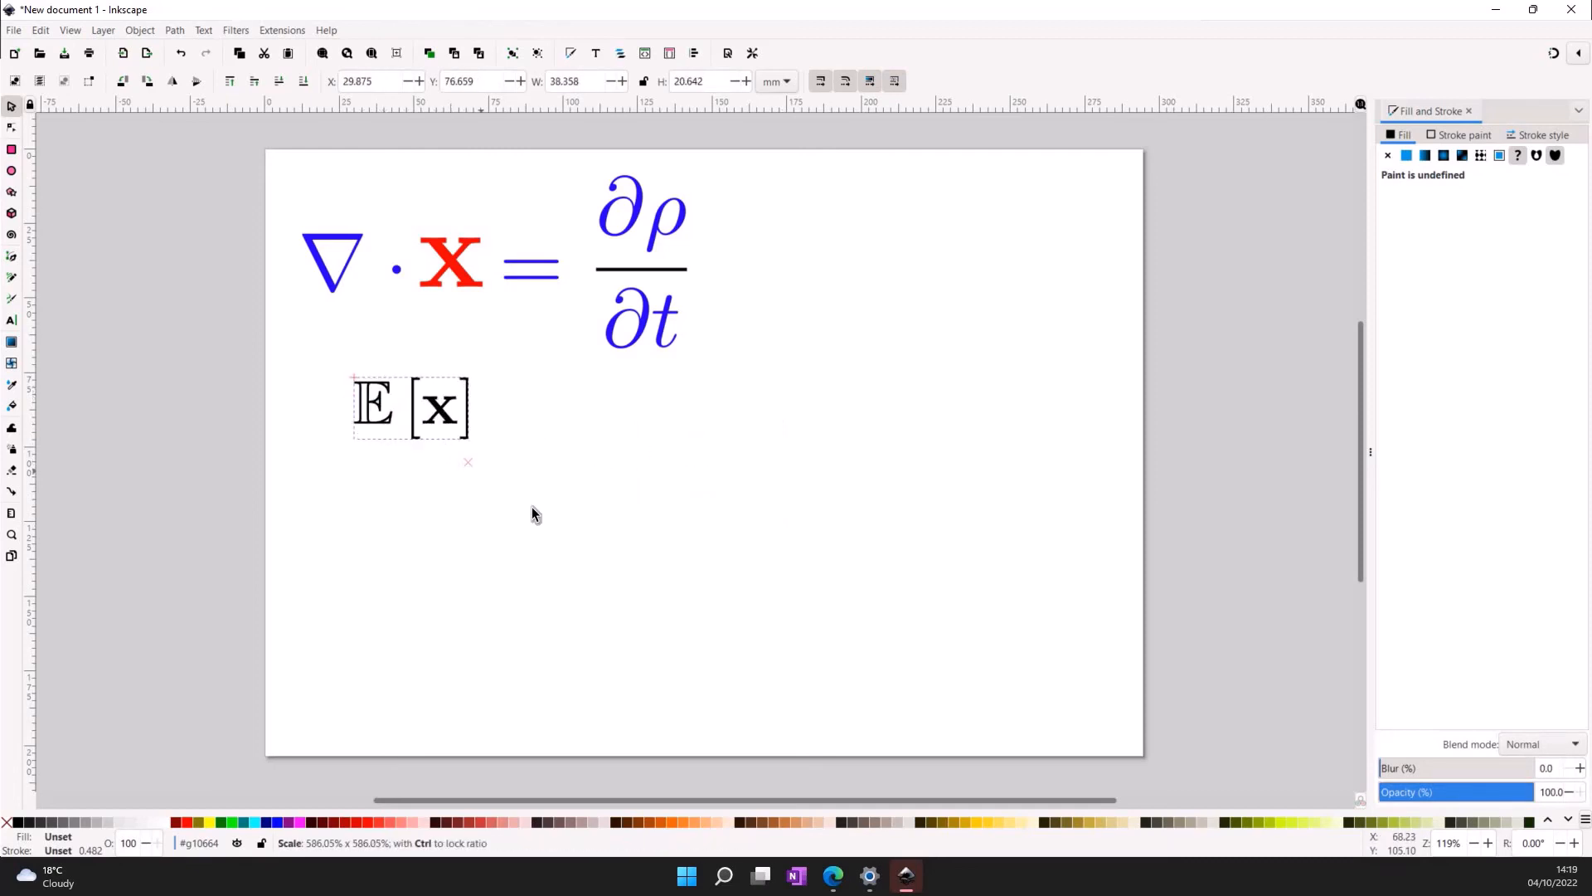
left_click(723, 599)
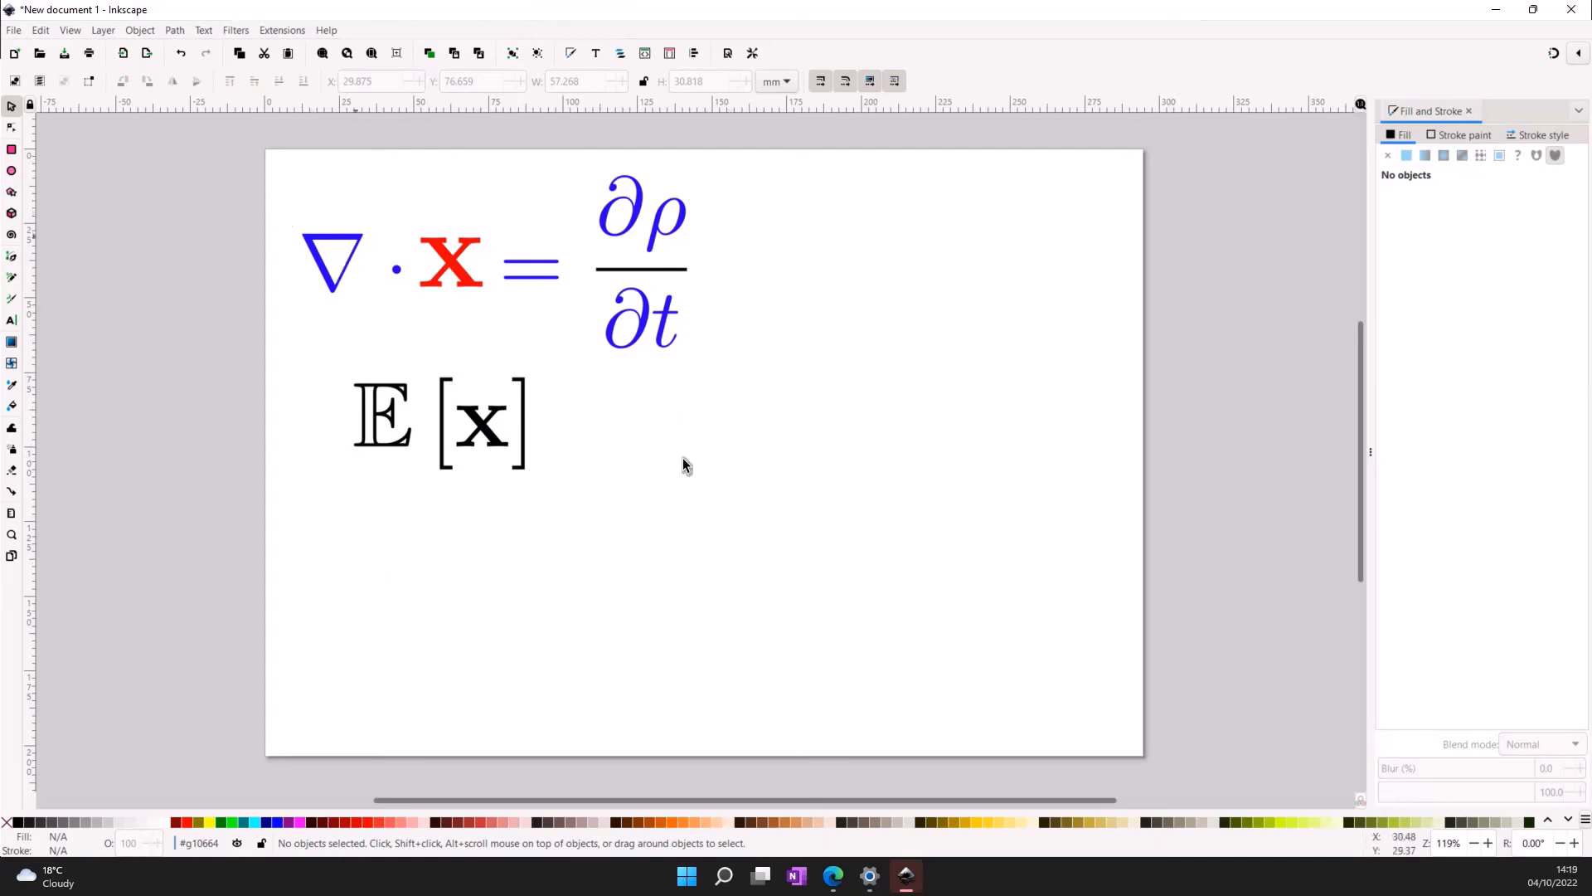
- Import figure_in_progress.pdf from workshop-materials with all pages and the internal import option
scroll(821, 497, "up", 3)
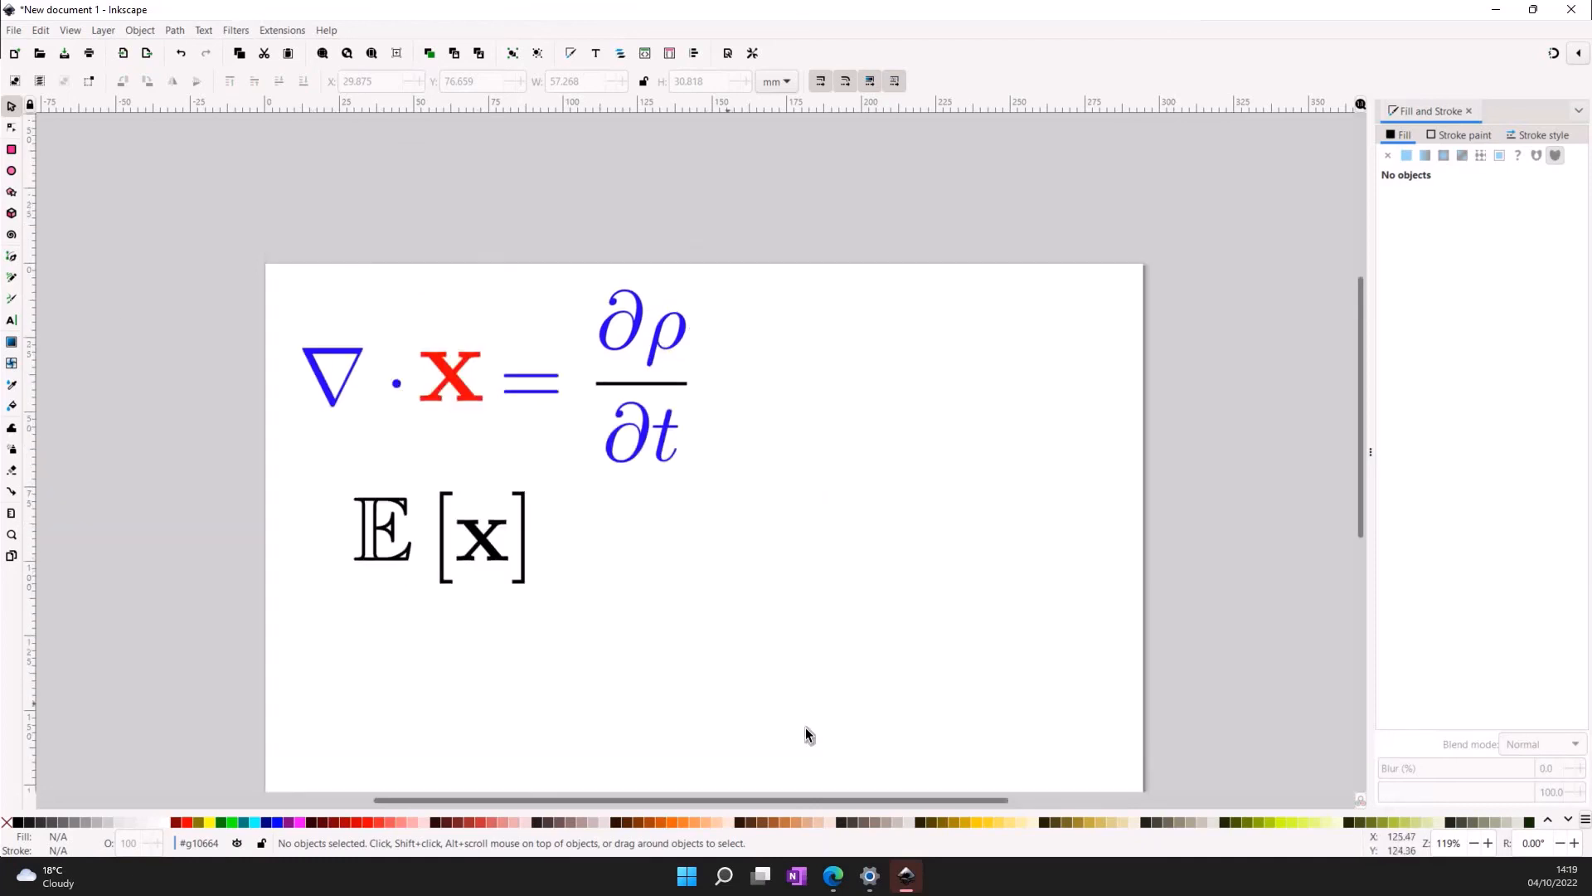
scroll(804, 728, "down", 2)
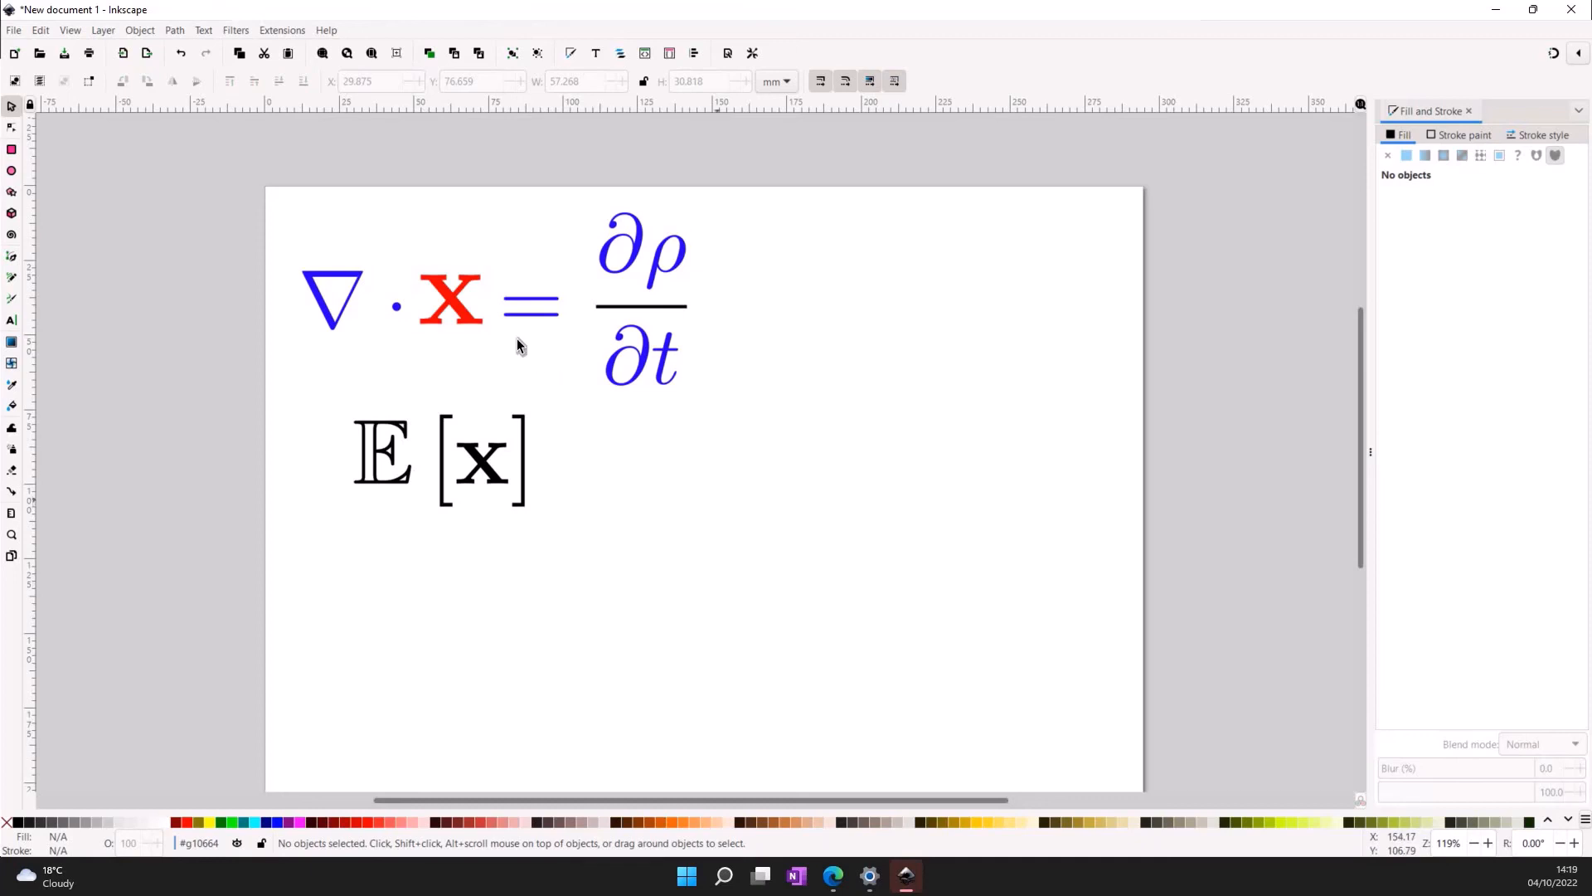
left_click(15, 32)
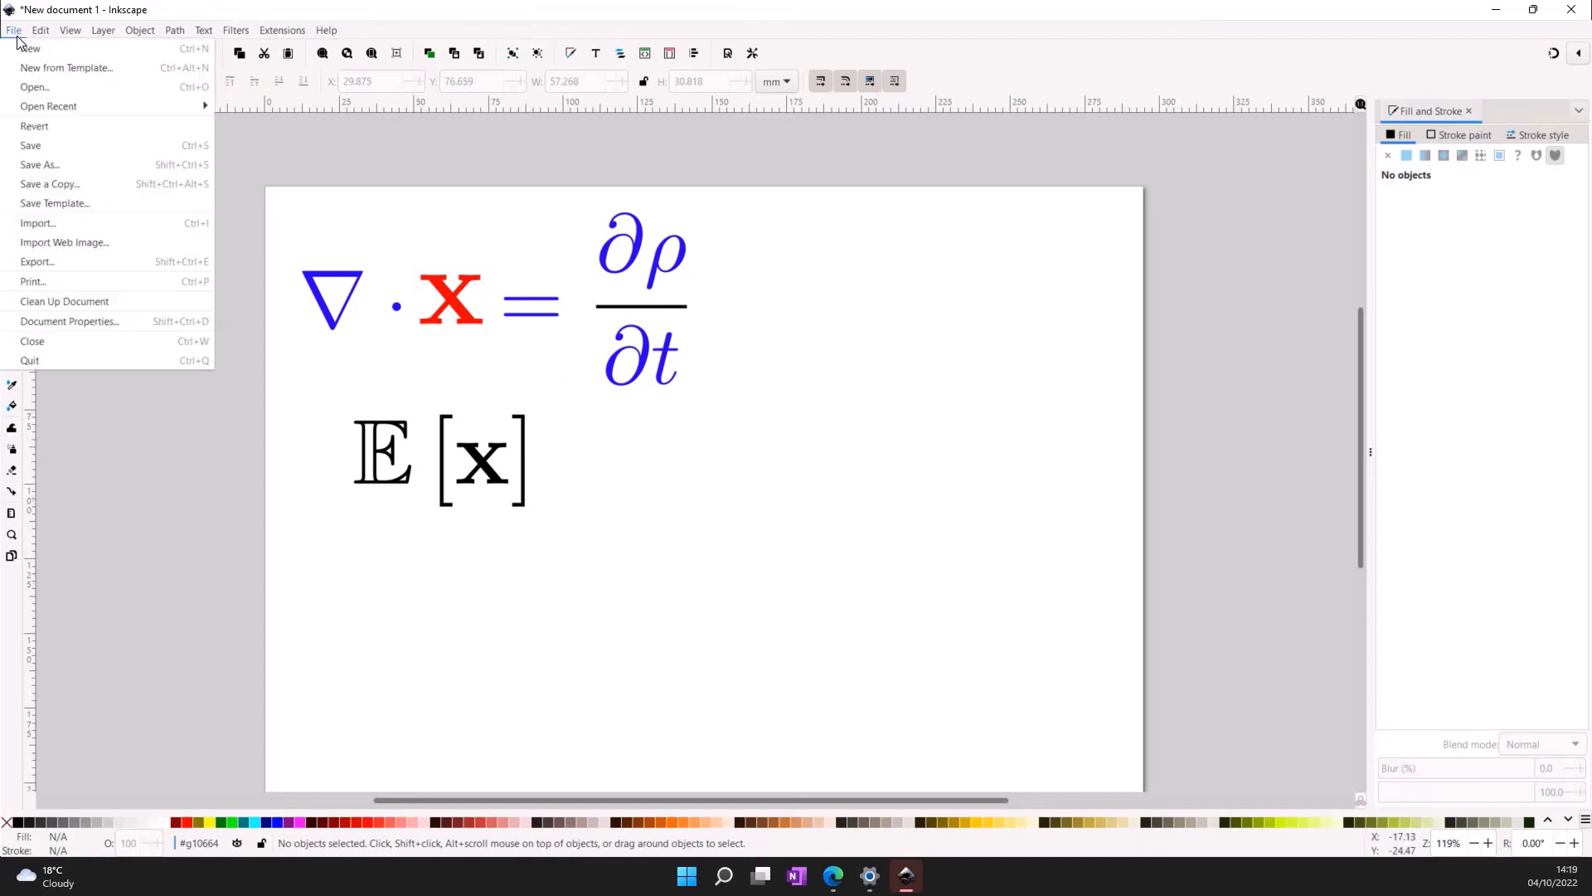
left_click(43, 222)
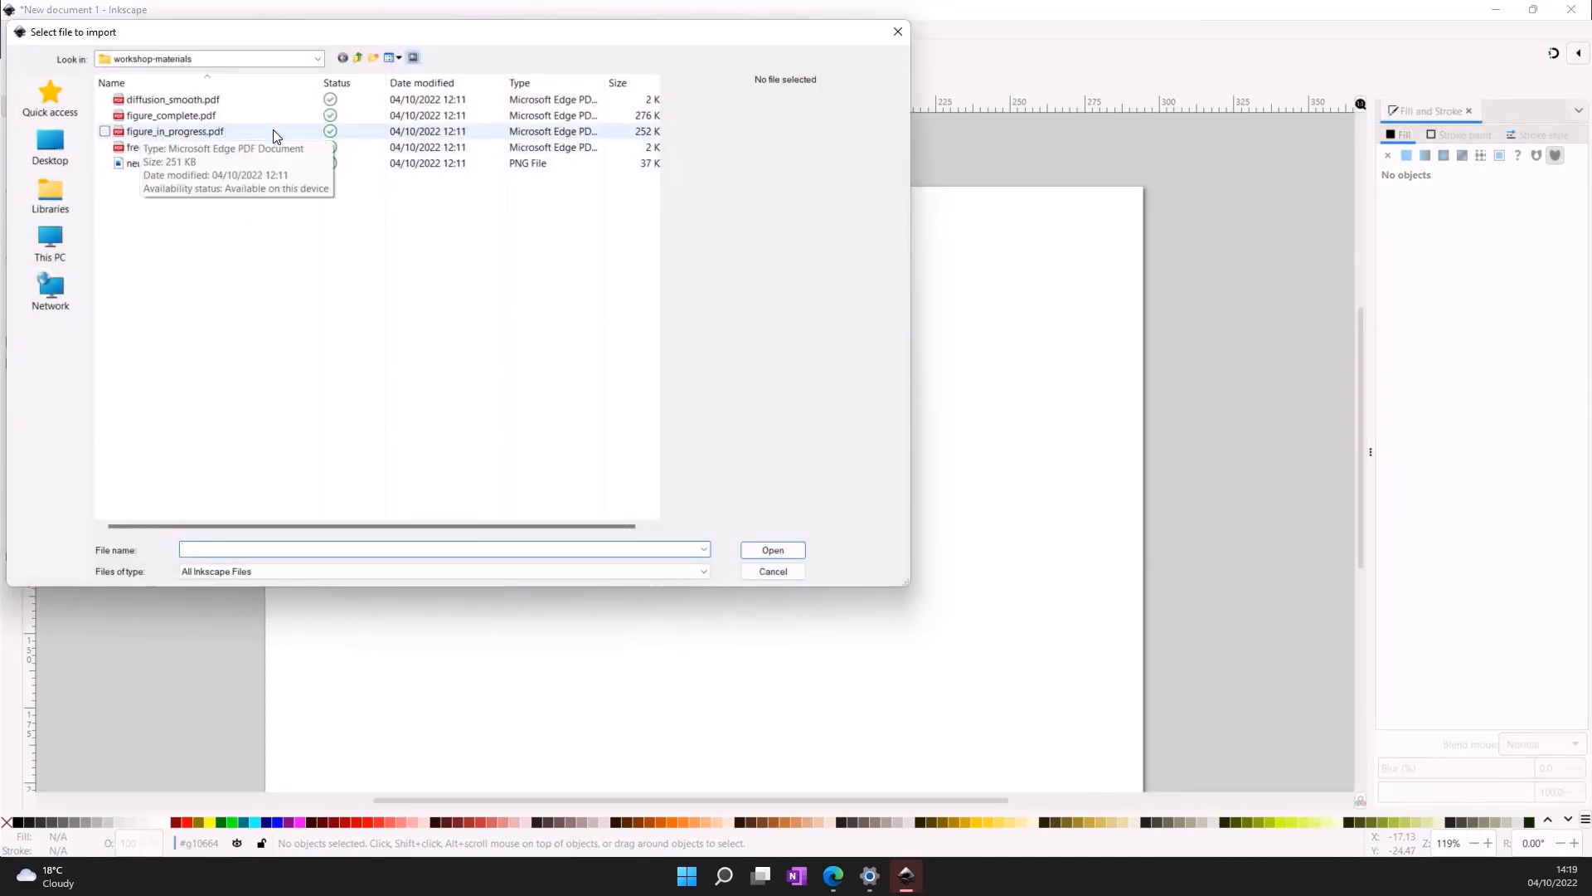
double_click(206, 133)
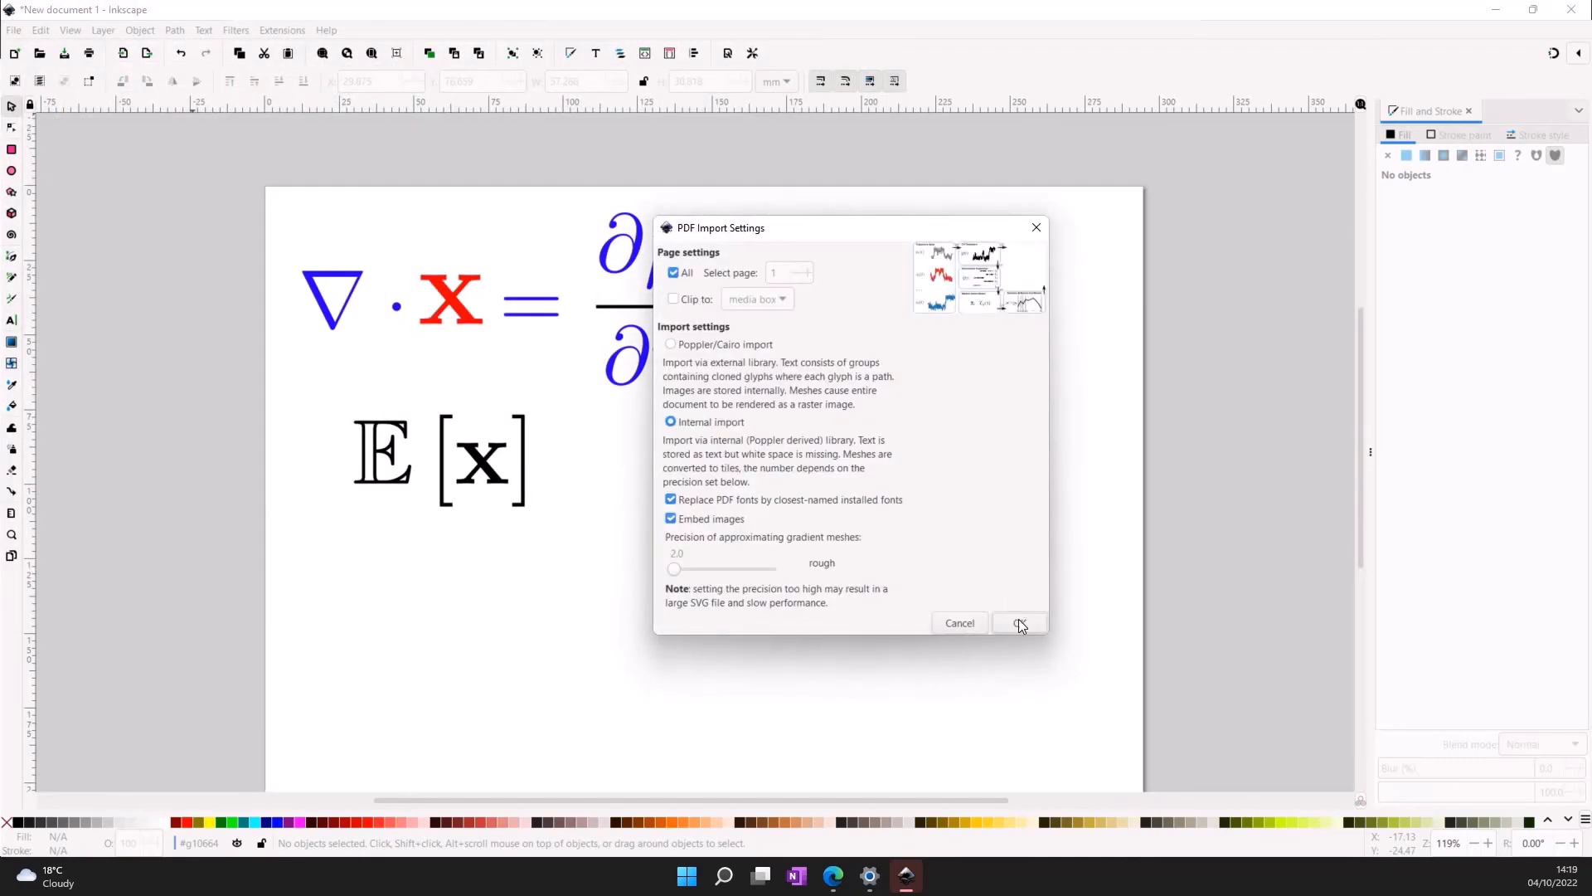
left_click(1018, 623)
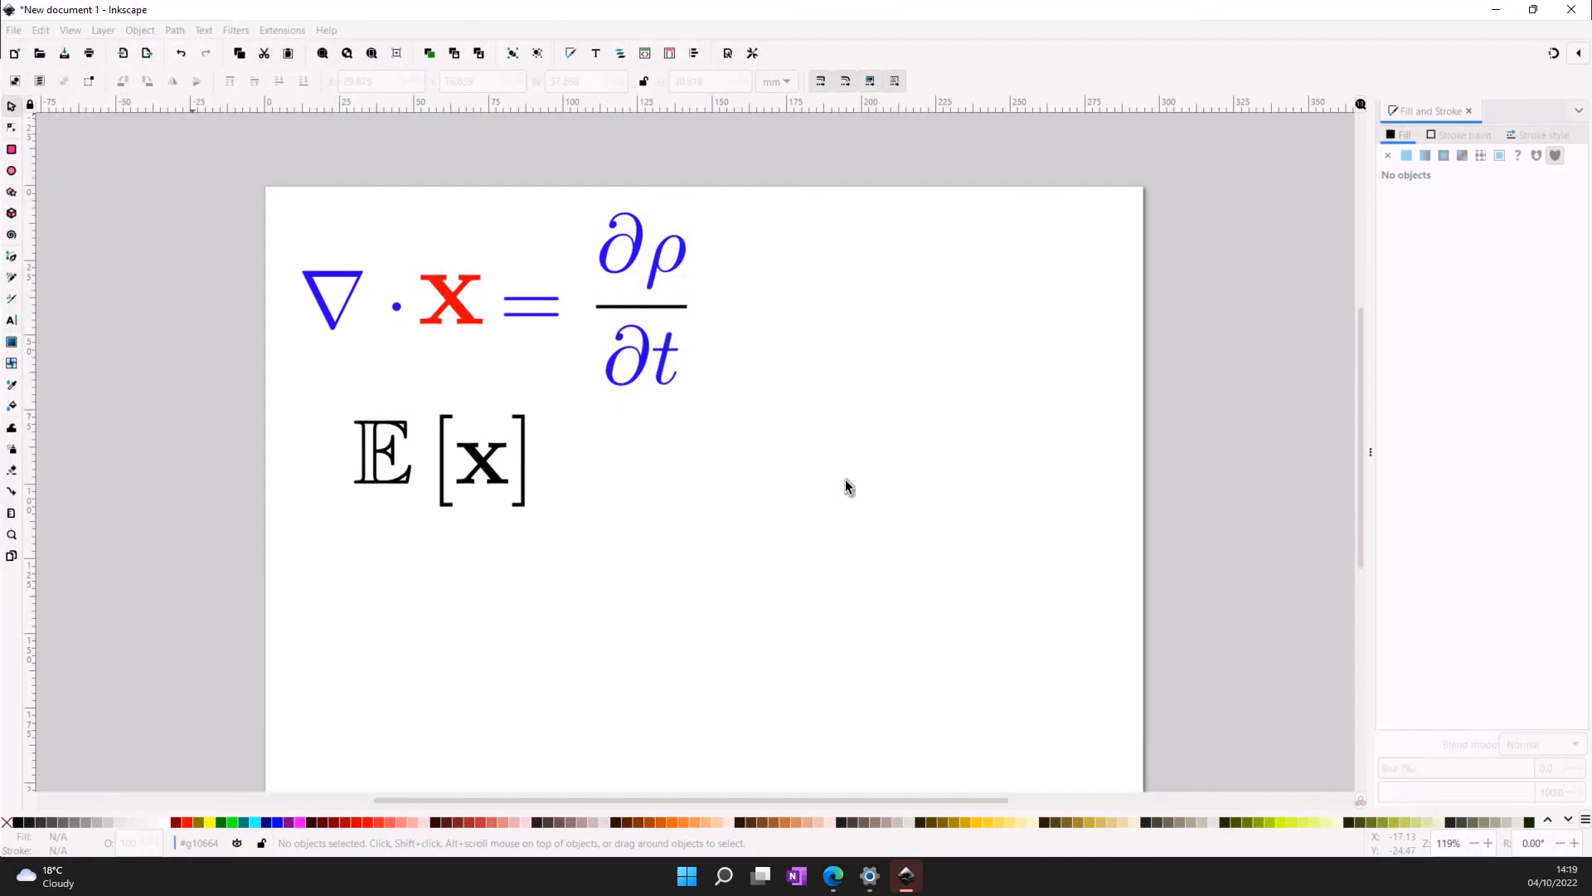
scroll(844, 480, "right", 10)
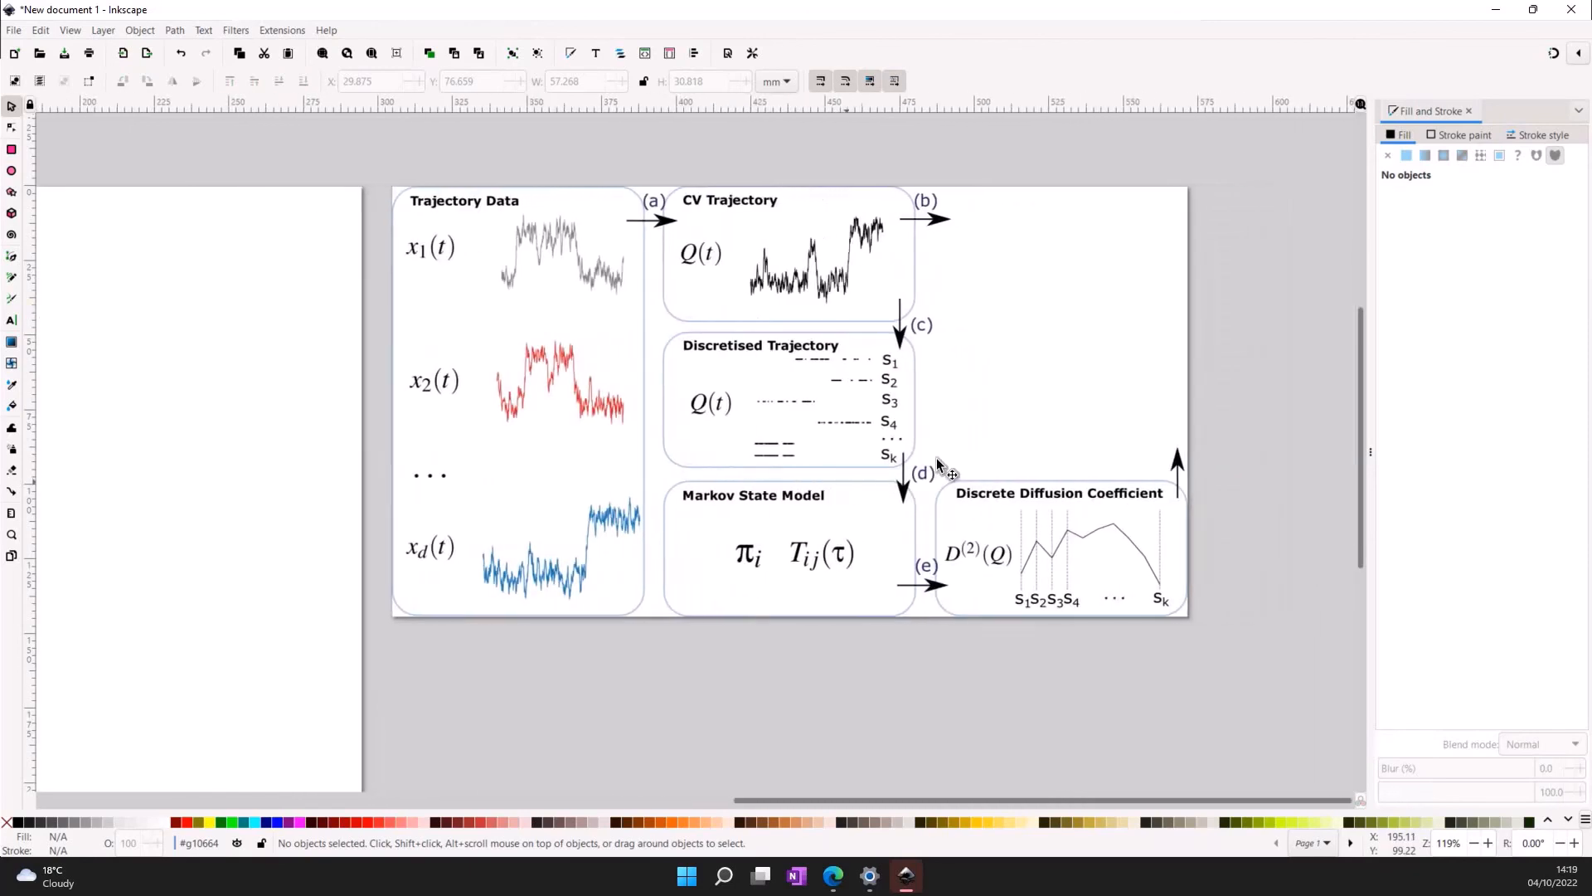
scroll(937, 458, "right", 2)
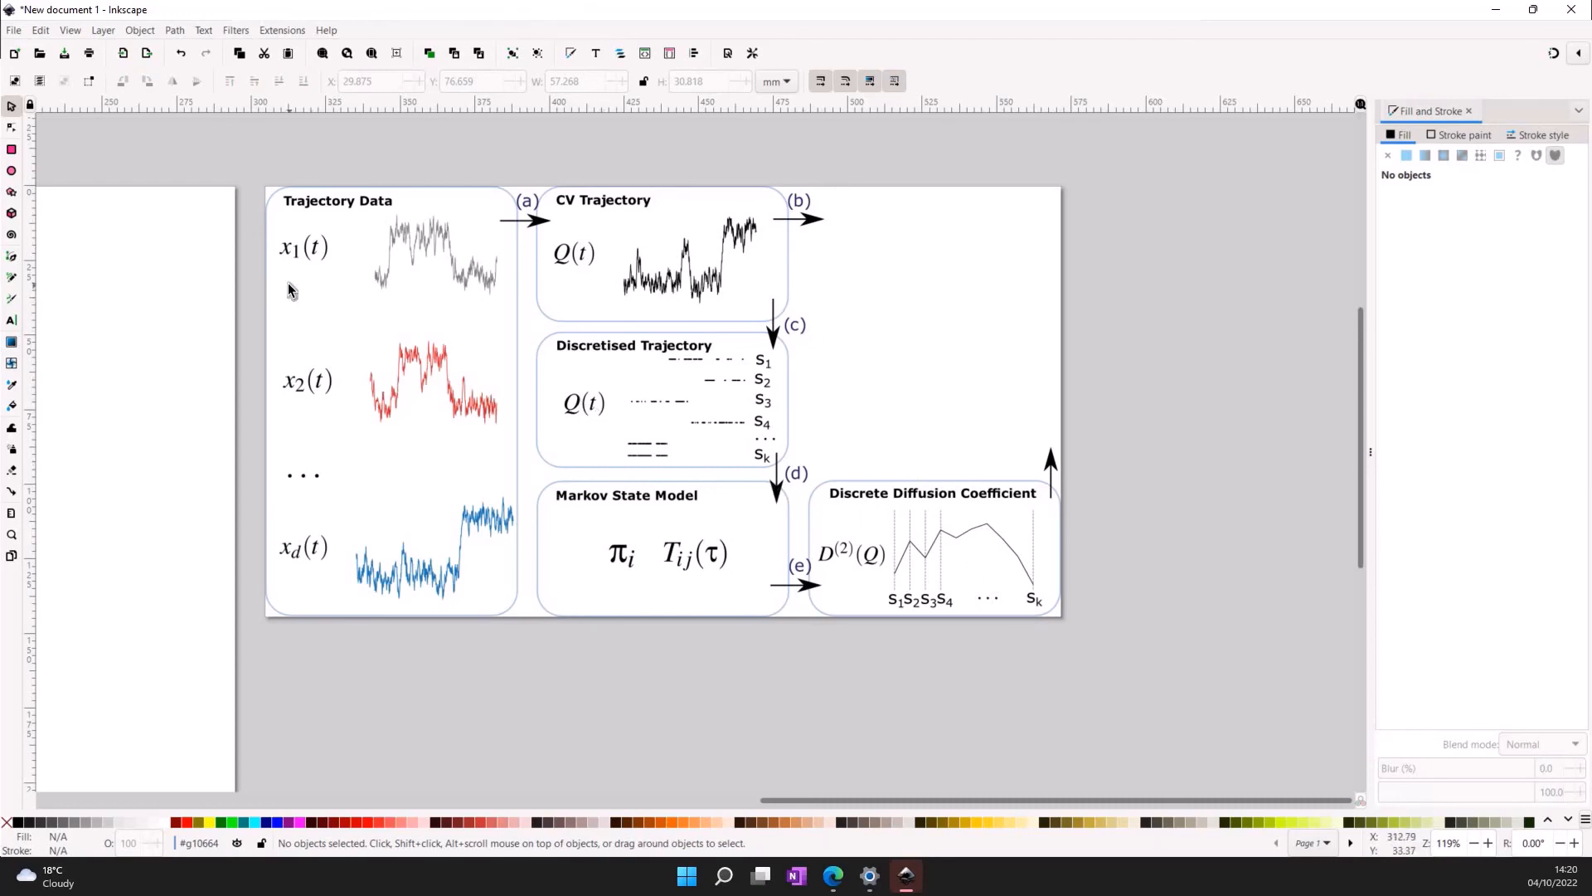
- Import figure_complete.pdf from workshop-materials with all pages and the internal import option
scroll(291, 286, "down", 3)
scroll(295, 285, "down", 2)
left_click(14, 29)
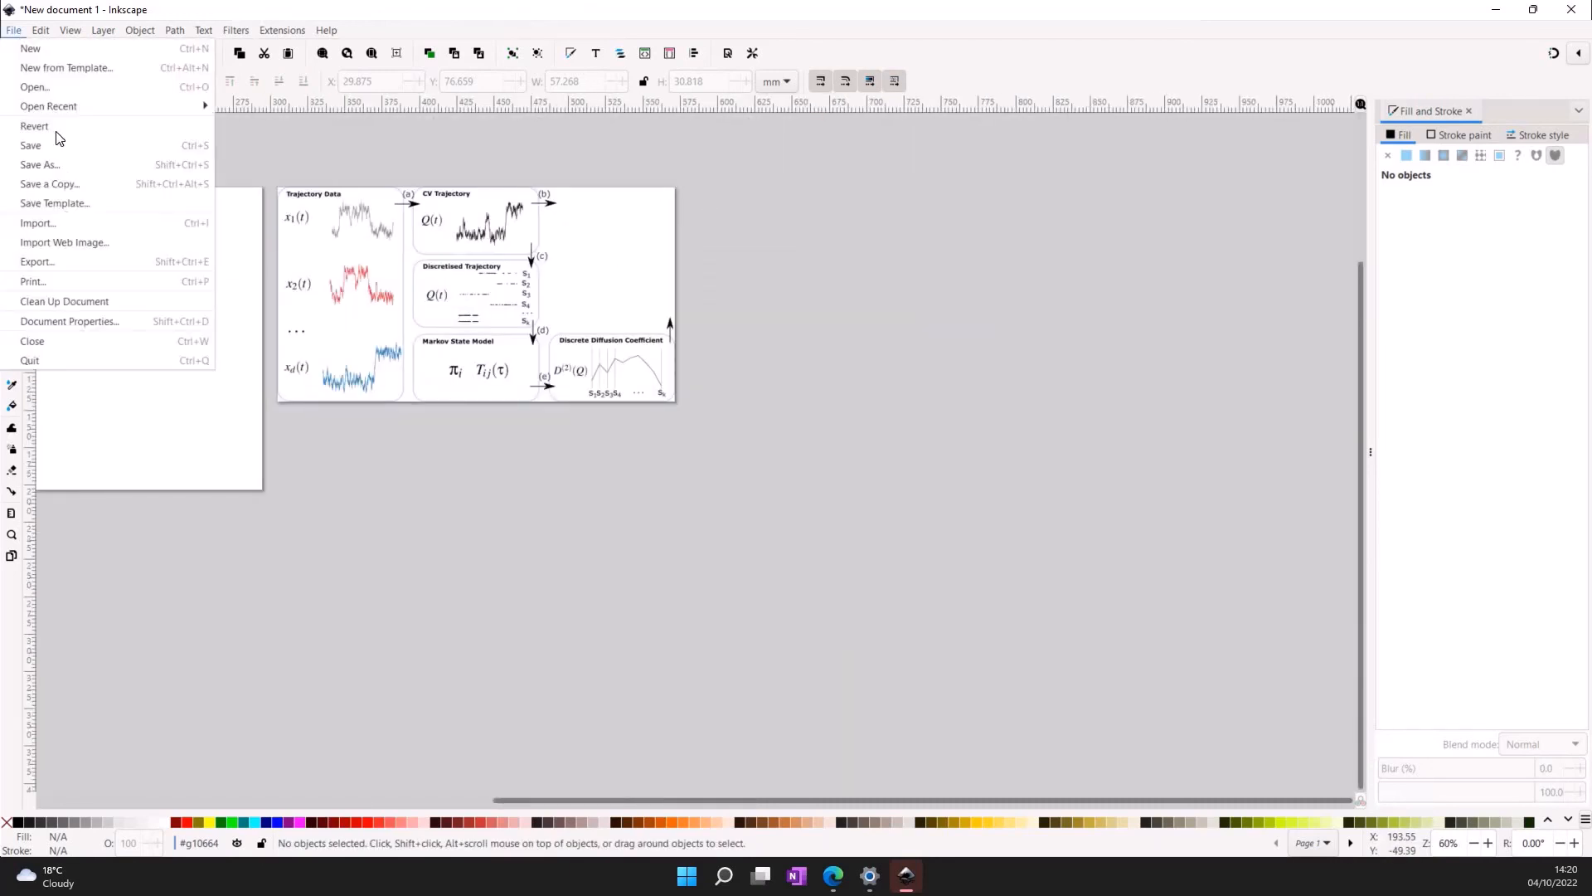
left_click(66, 222)
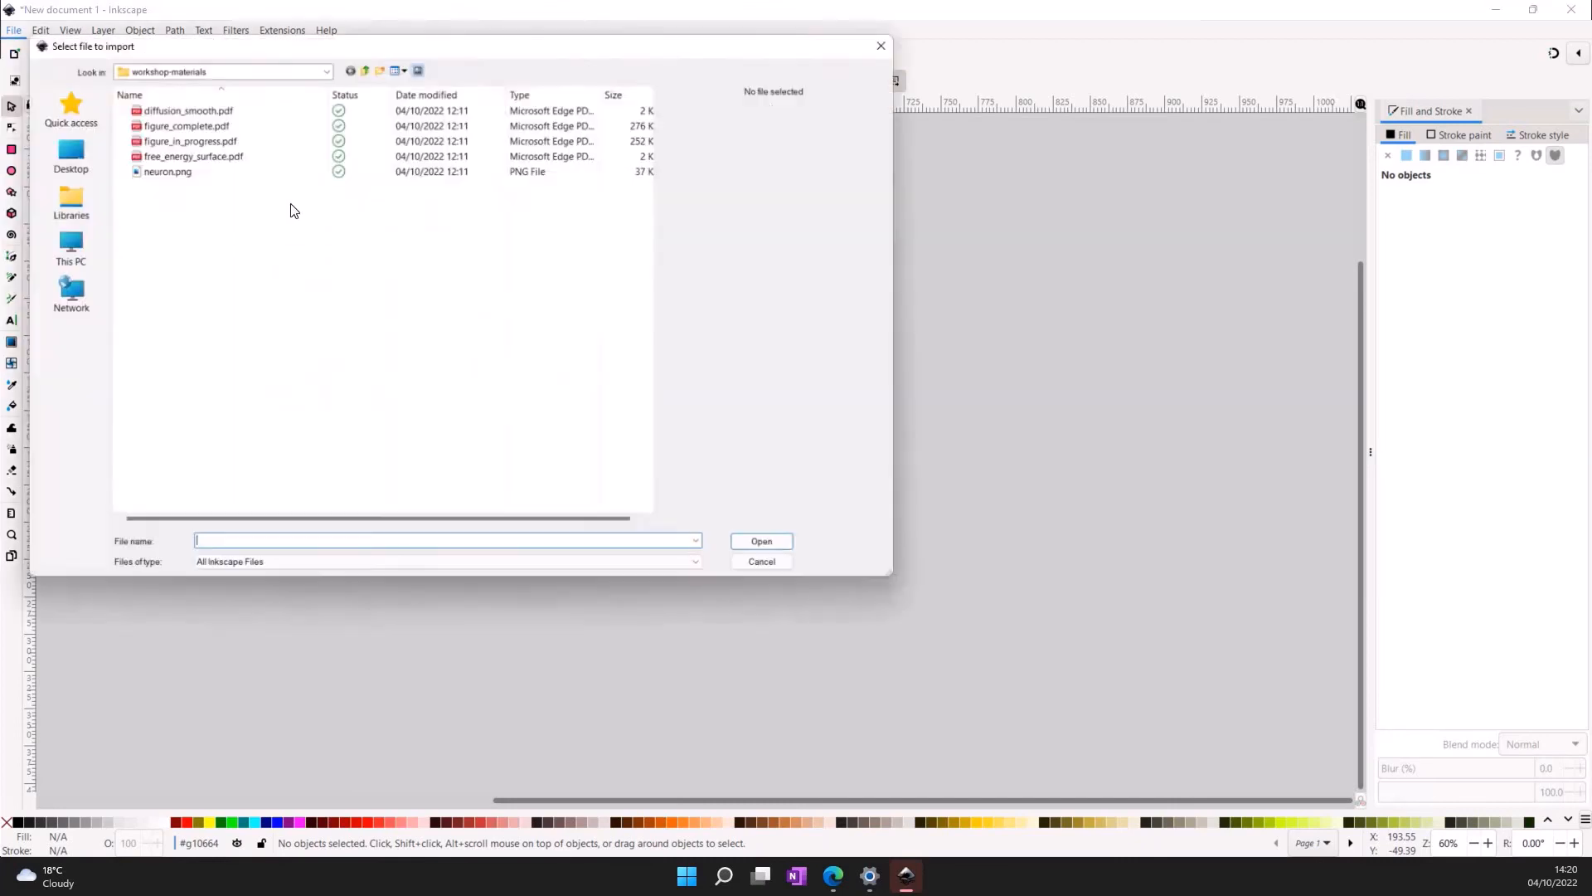
left_click(201, 115)
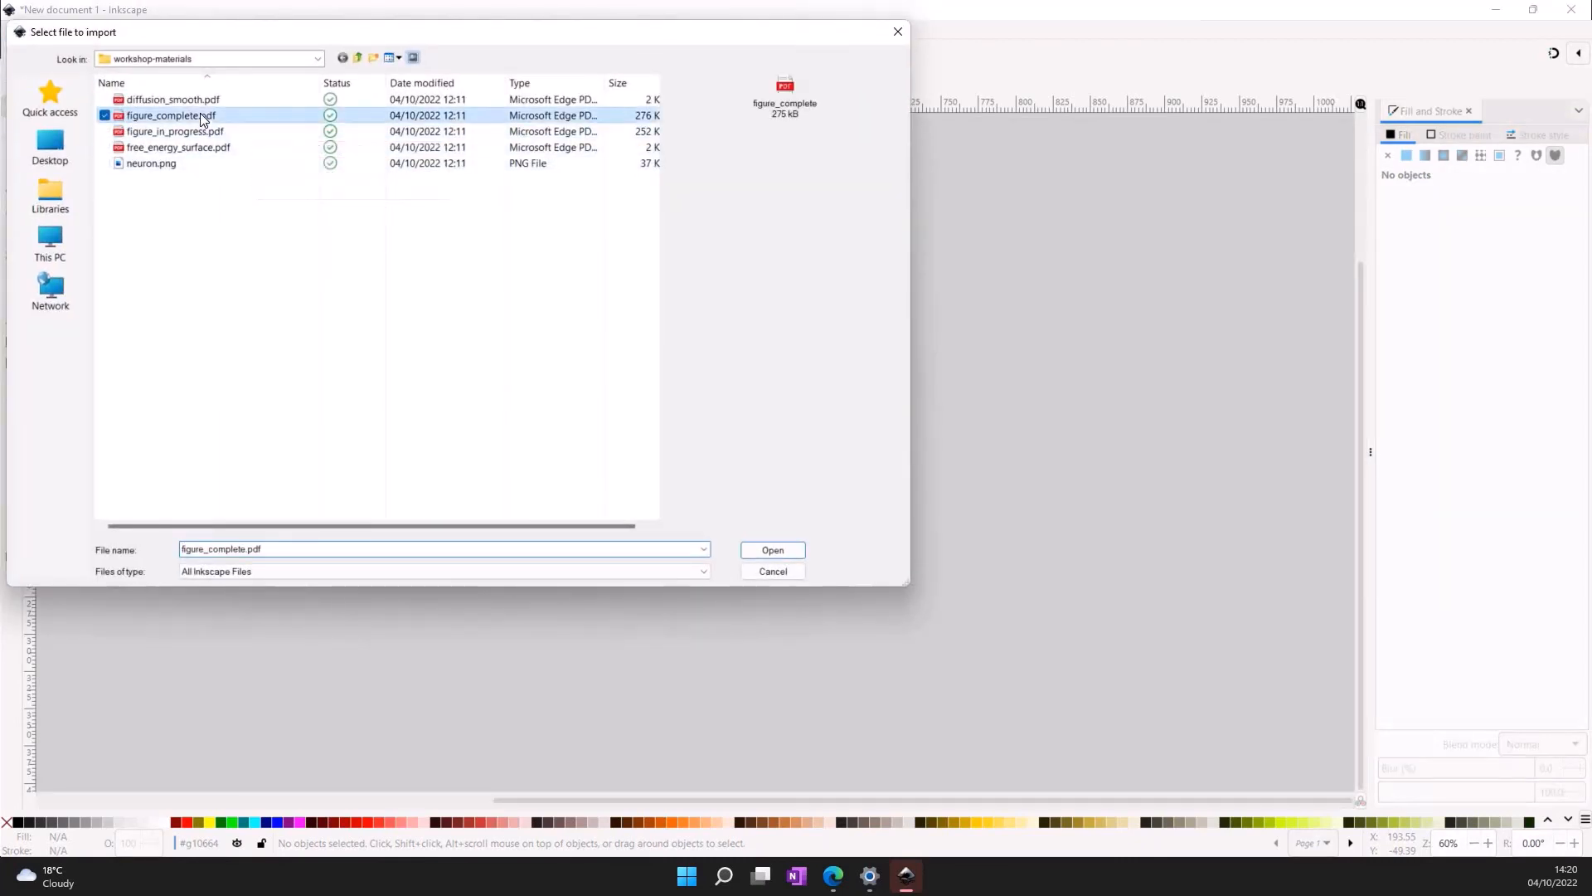
double_click(201, 115)
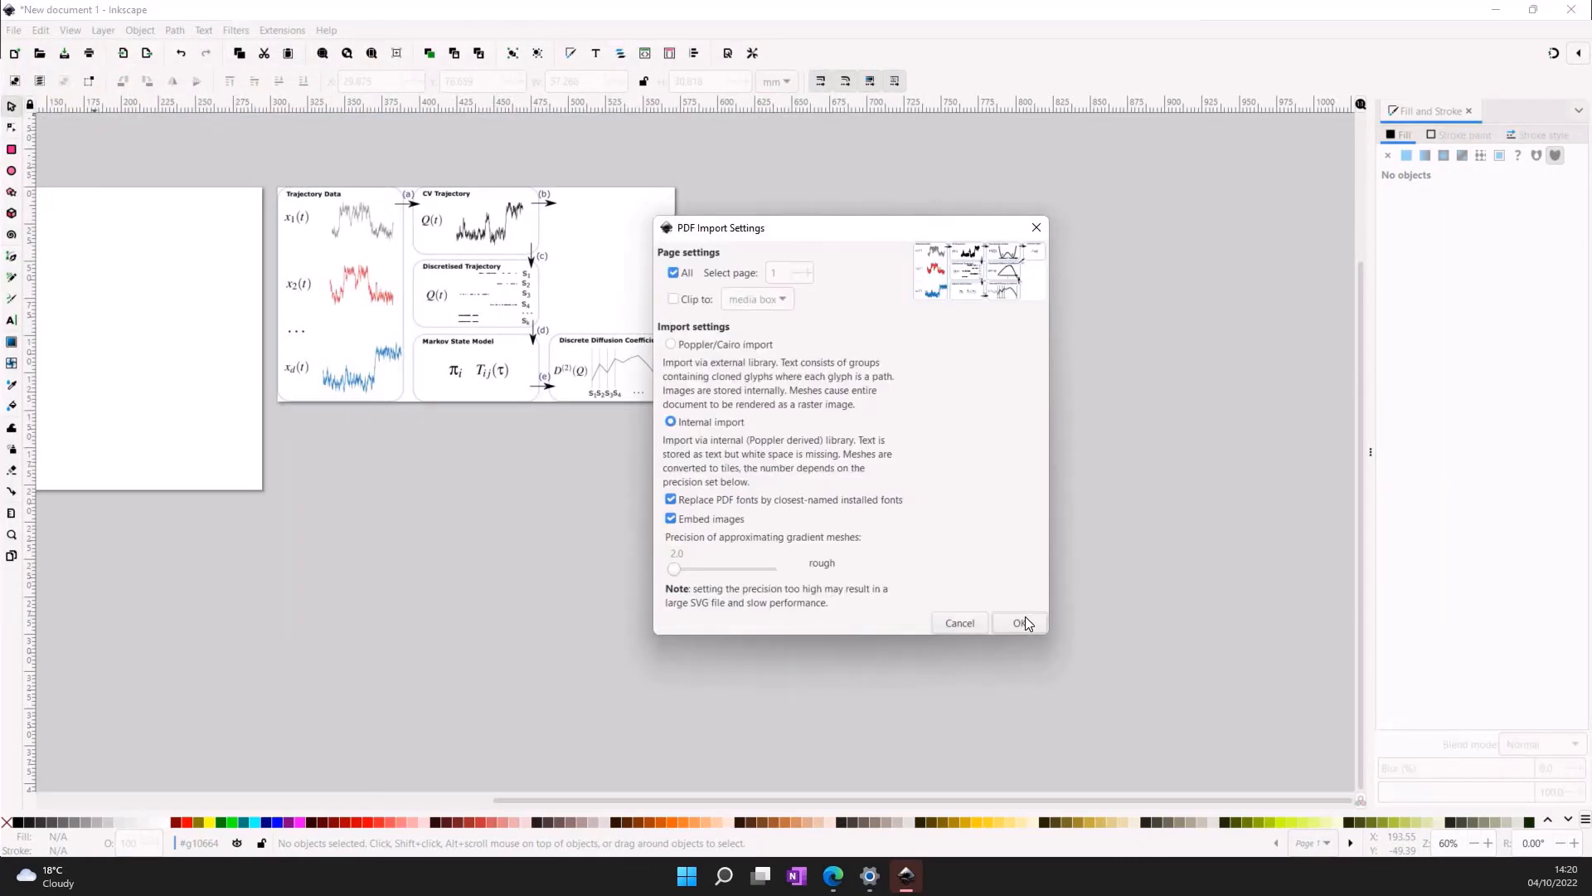
left_click(1020, 623)
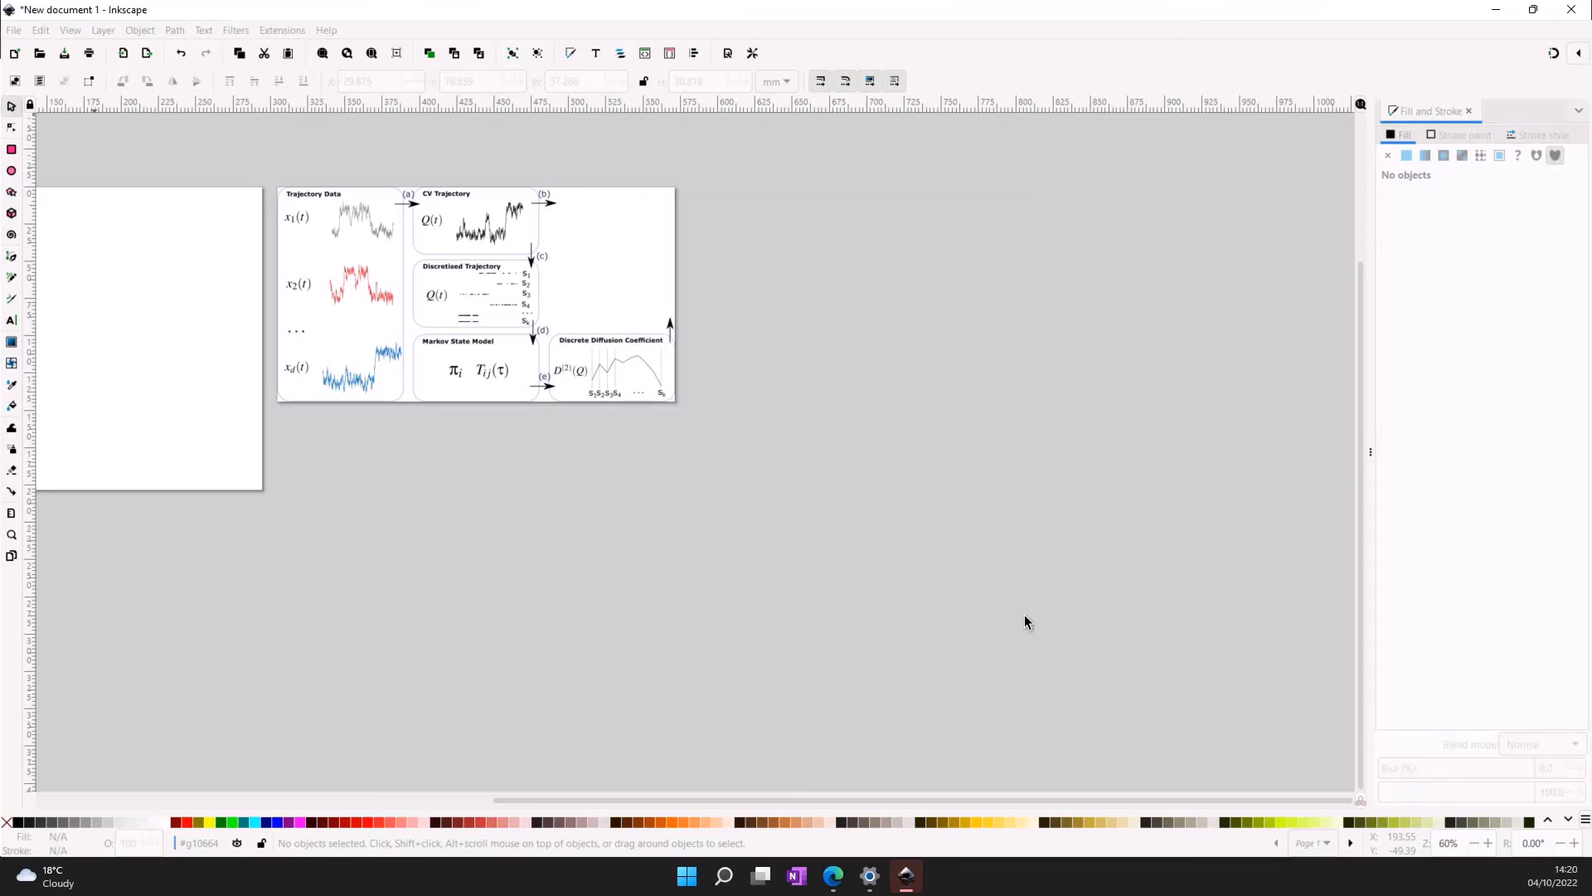
- Compare the in-progress figure with the complete figure to examine which panels, arrows and labels are missing
scroll(959, 404, "up", 3)
scroll(970, 406, "up", 1)
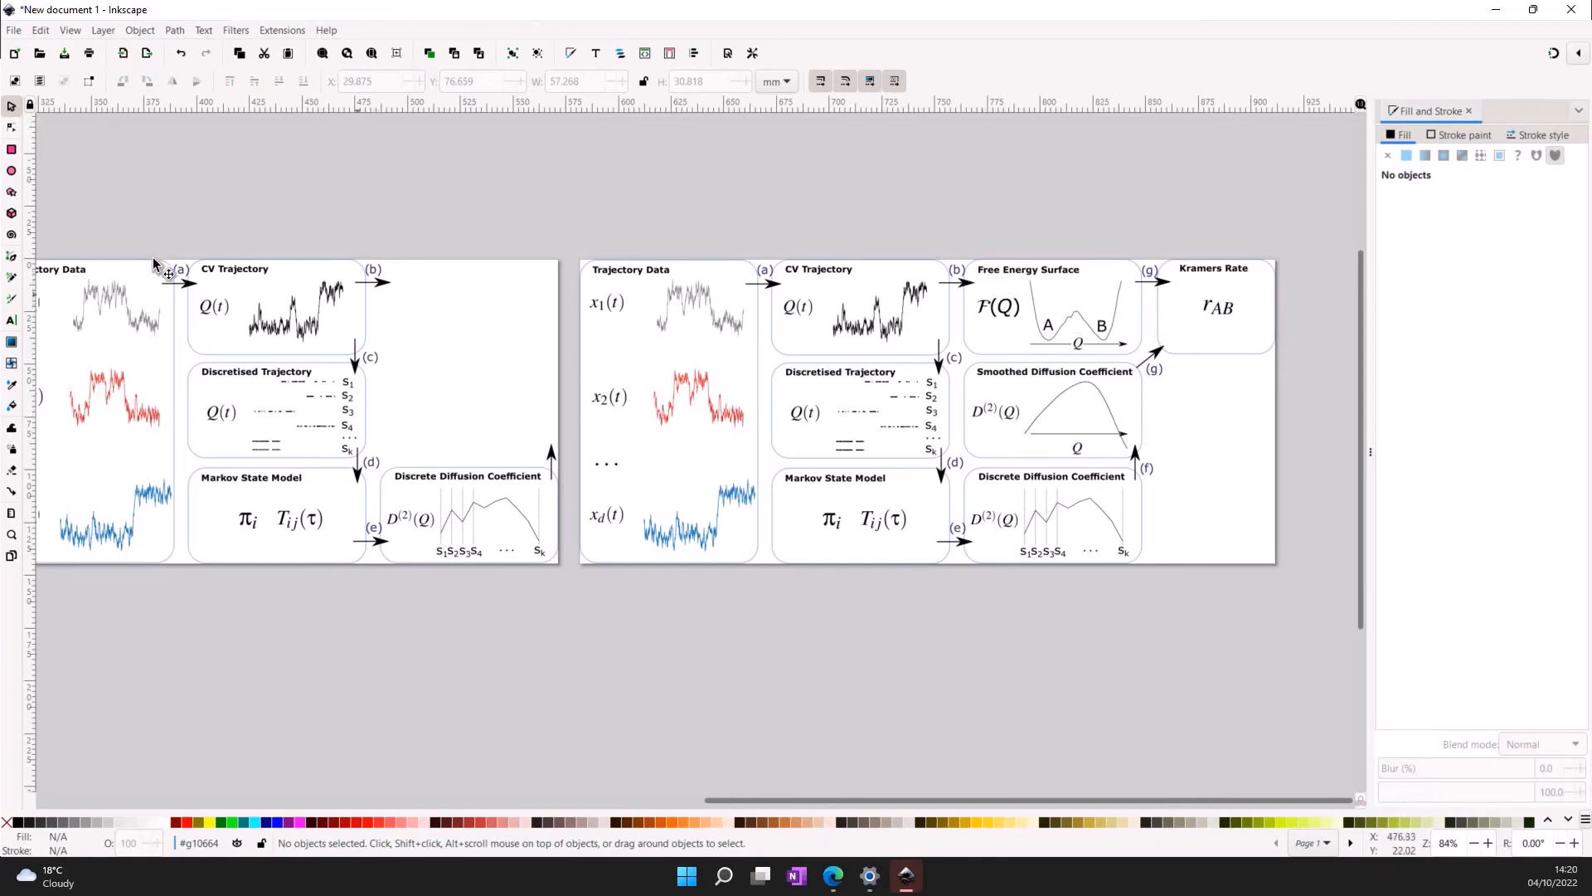
scroll(531, 296, "left", 3)
scroll(531, 296, "left", 4)
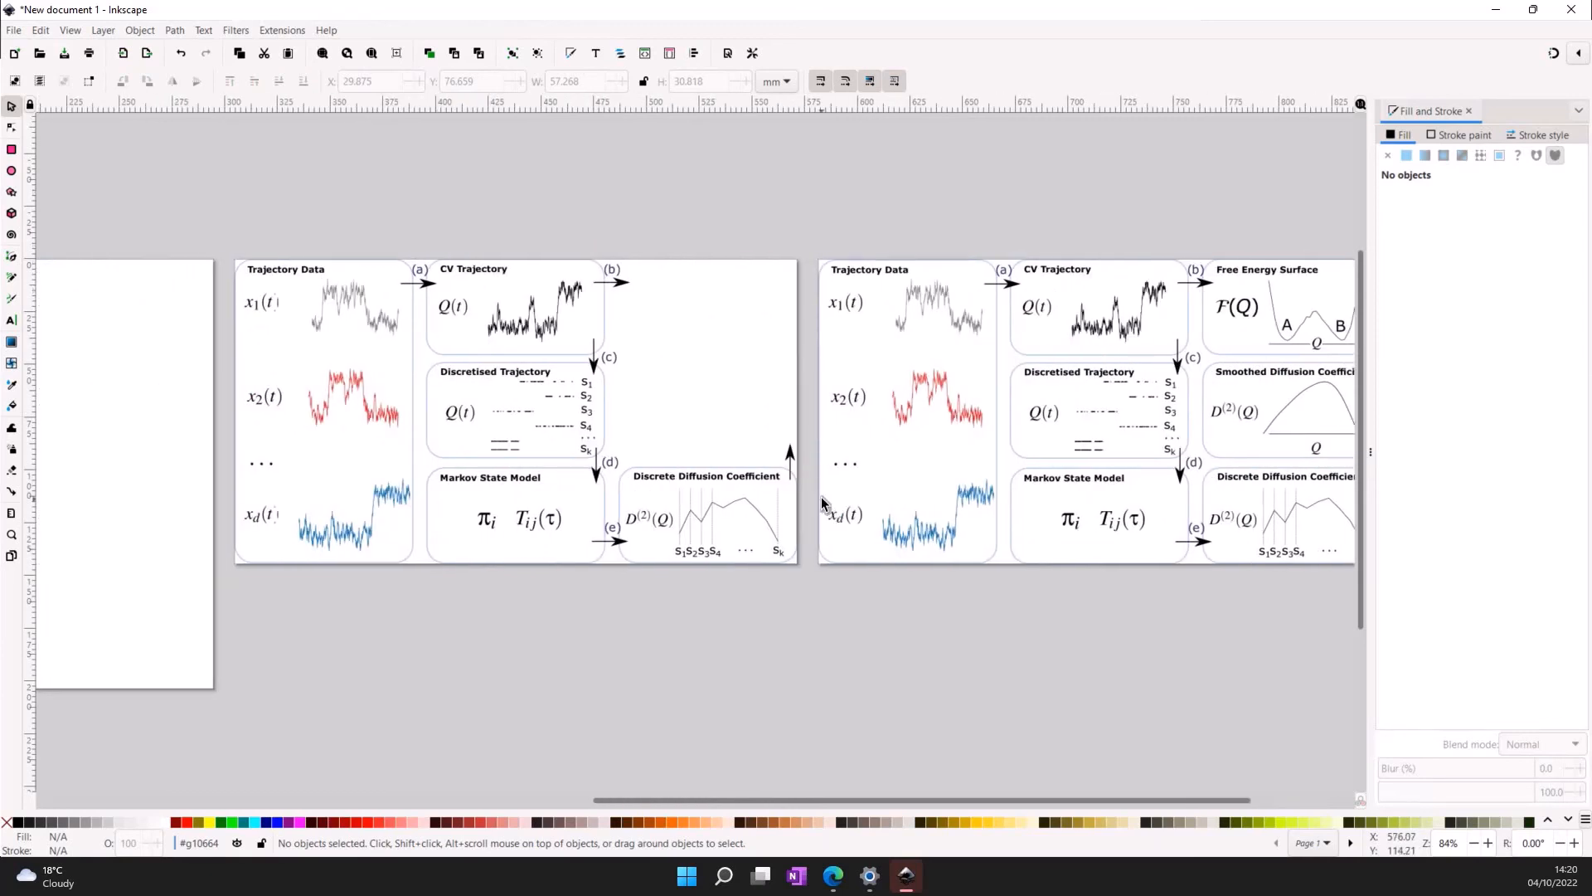
scroll(551, 249, "right", 3)
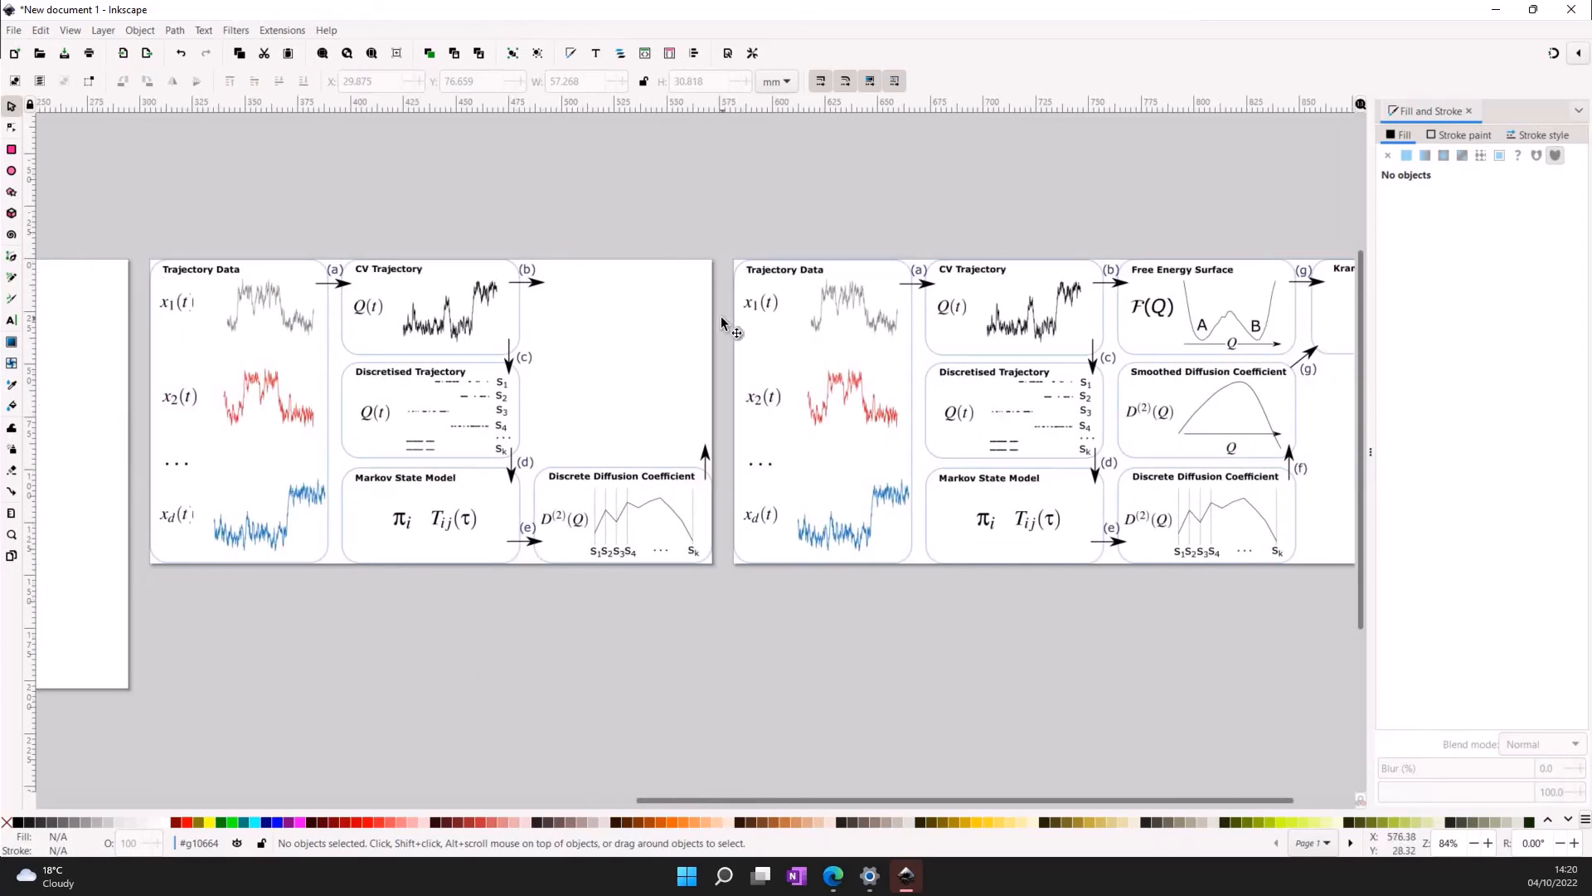
scroll(721, 317, "right", 3)
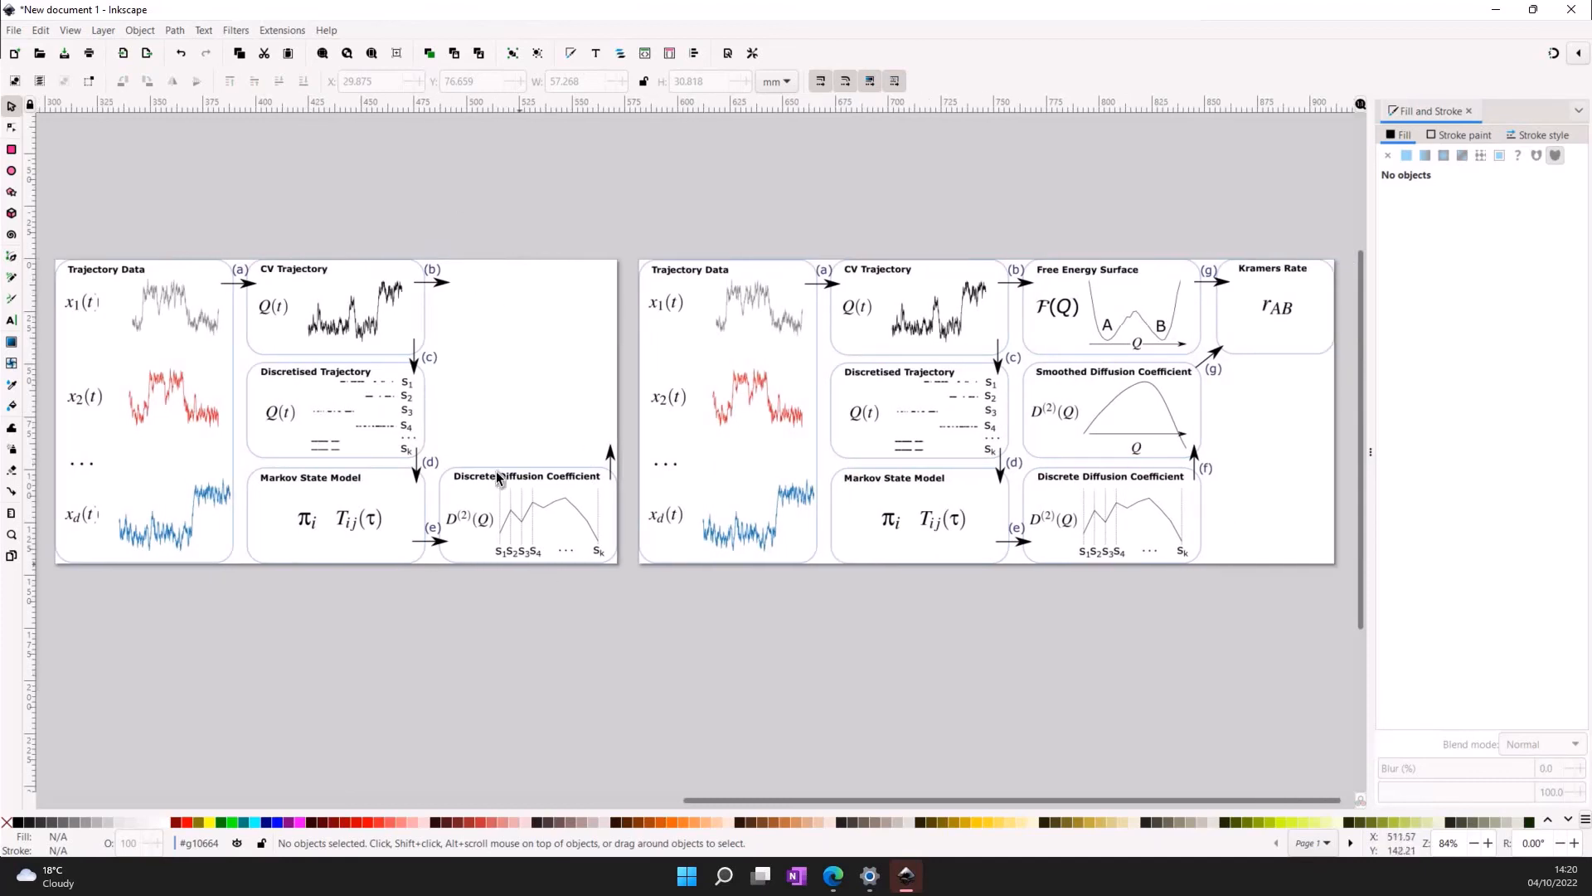
scroll(531, 336, "right", 6)
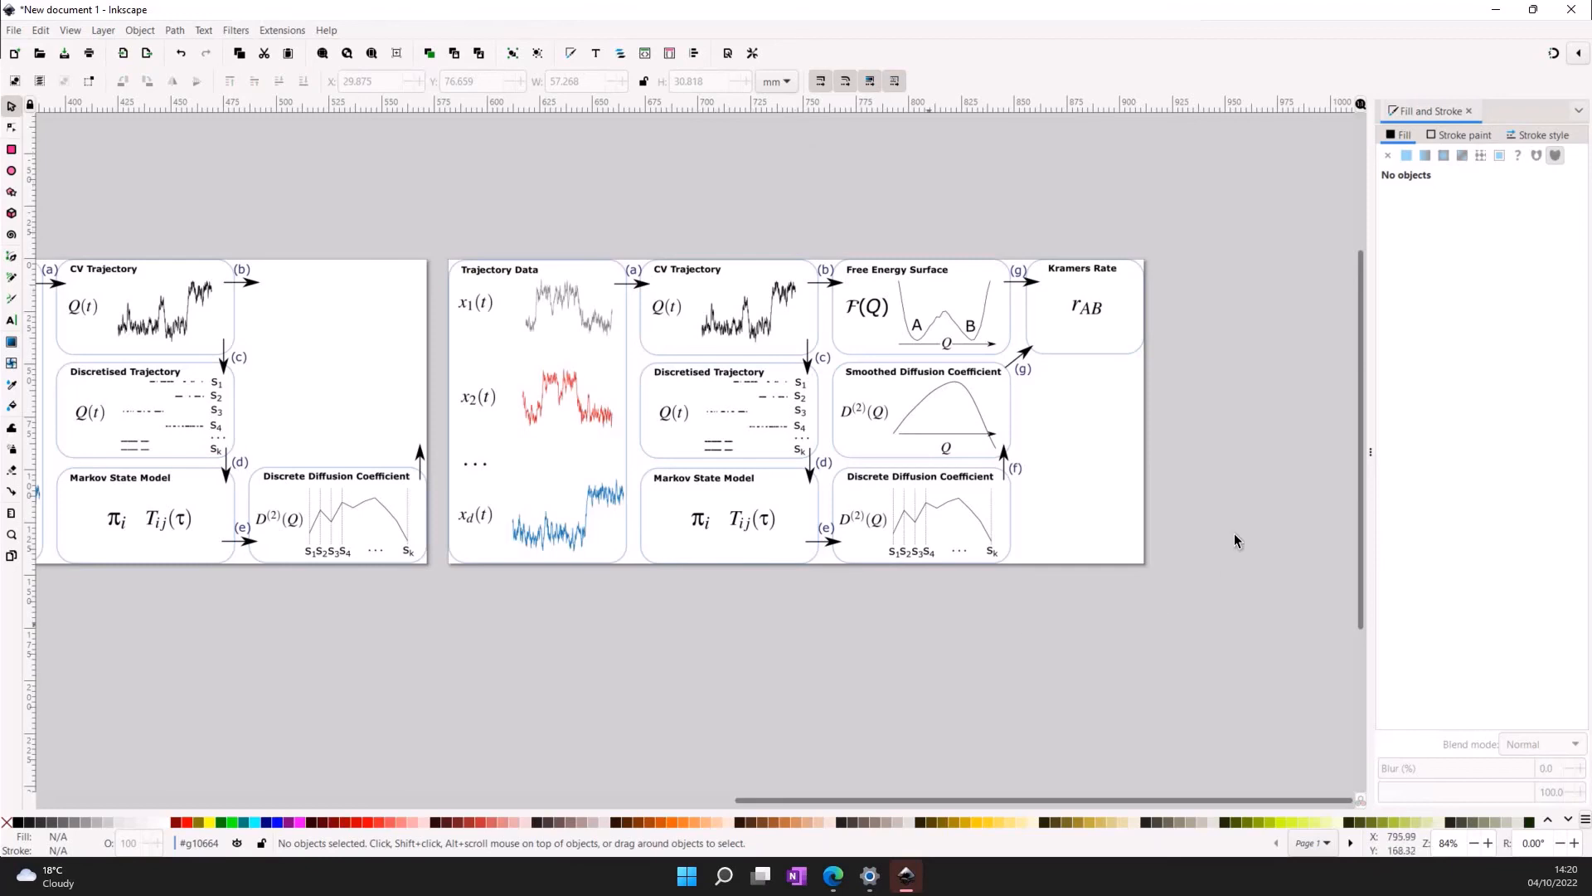
scroll(839, 481, "left", 3)
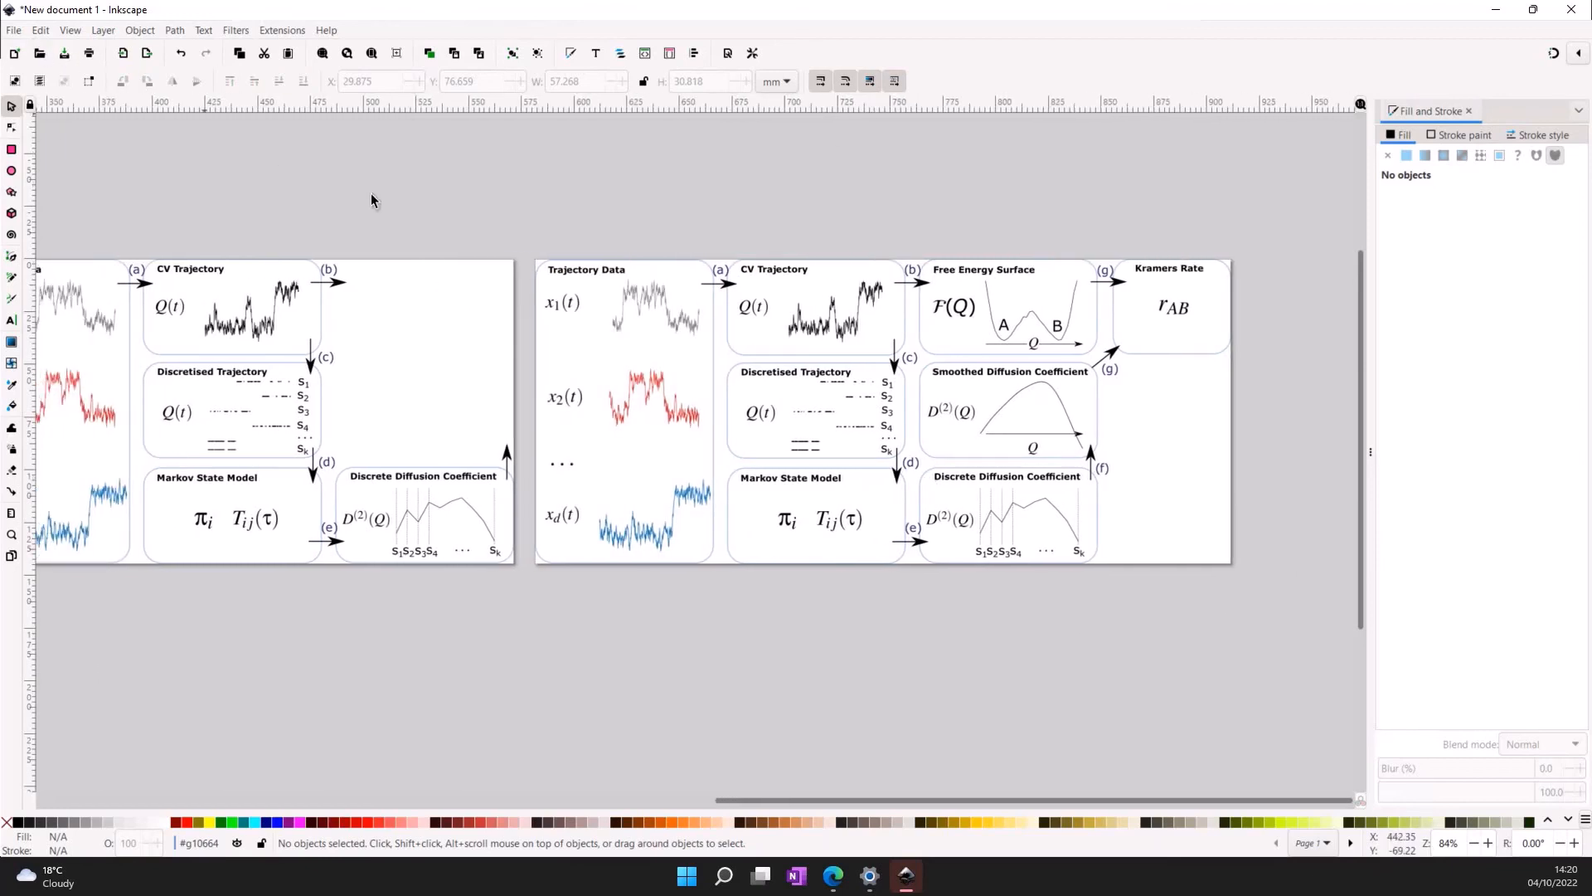